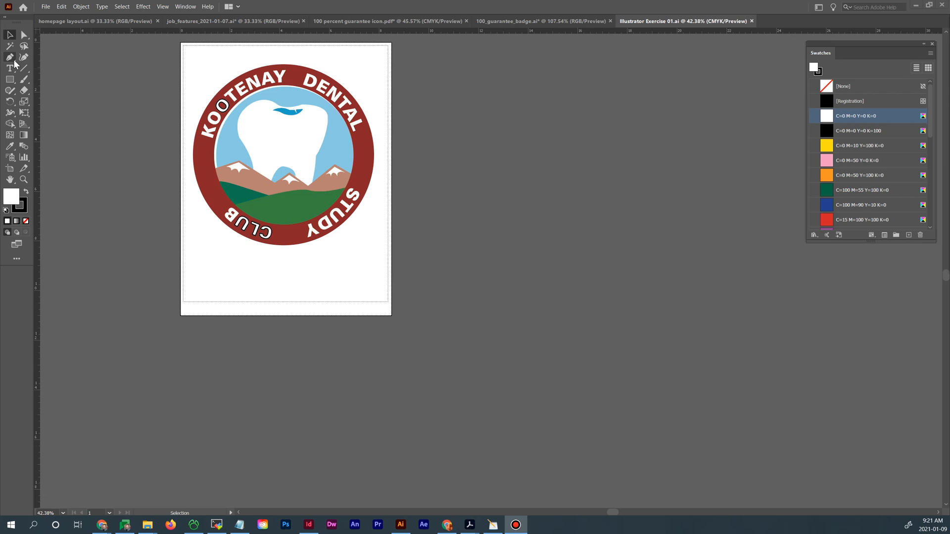
# Look through the tool variants grouped with the Pen and Rectangle tools, then return to the Selection tool
pyautogui.click(12, 60)
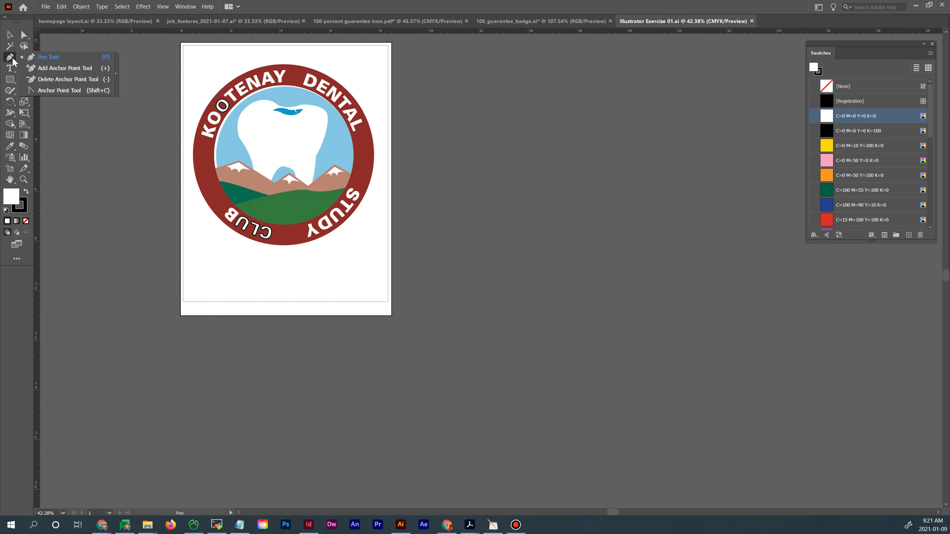
pyautogui.click(9, 57)
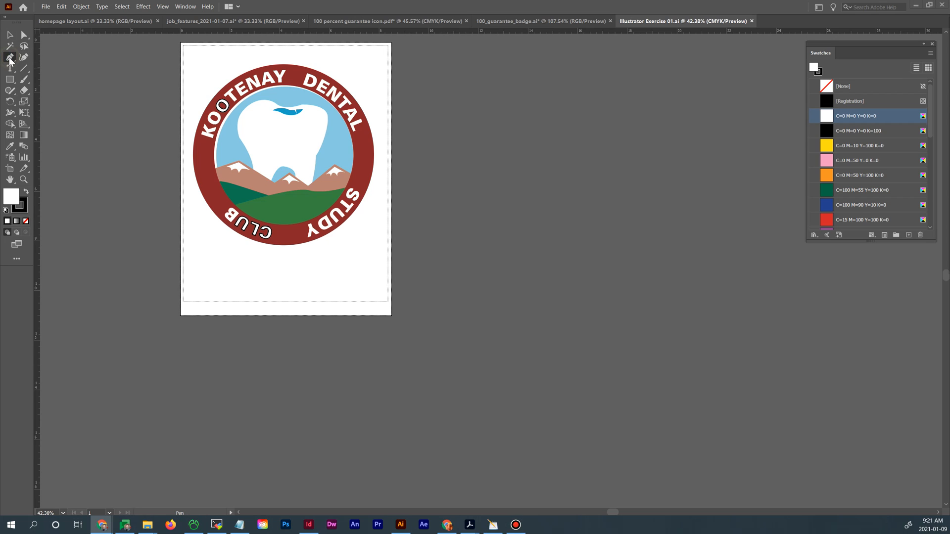
pyautogui.click(9, 59)
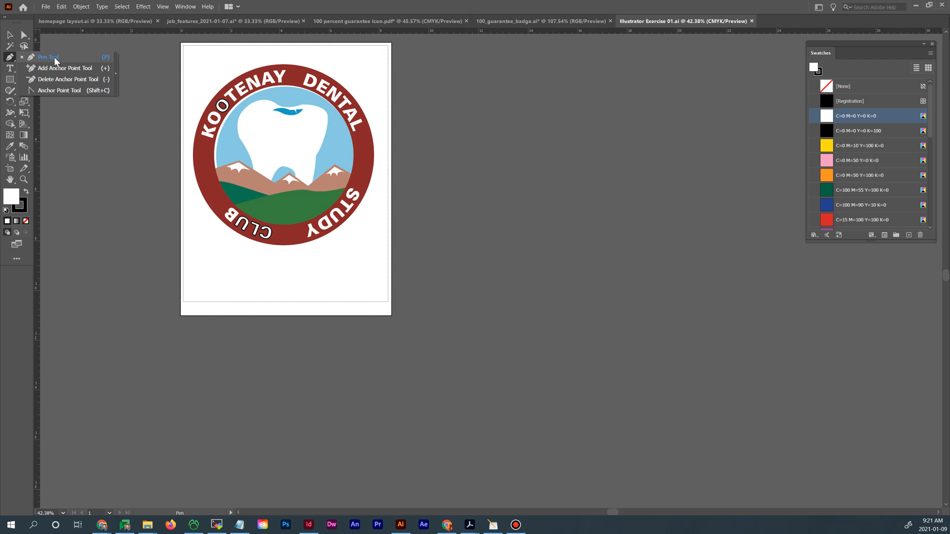
pyautogui.click(11, 82)
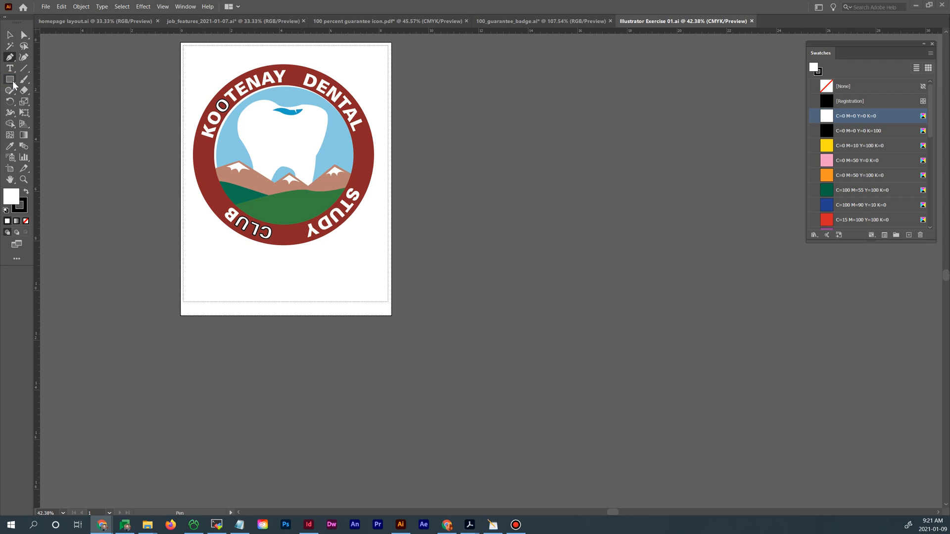
pyautogui.click(13, 84)
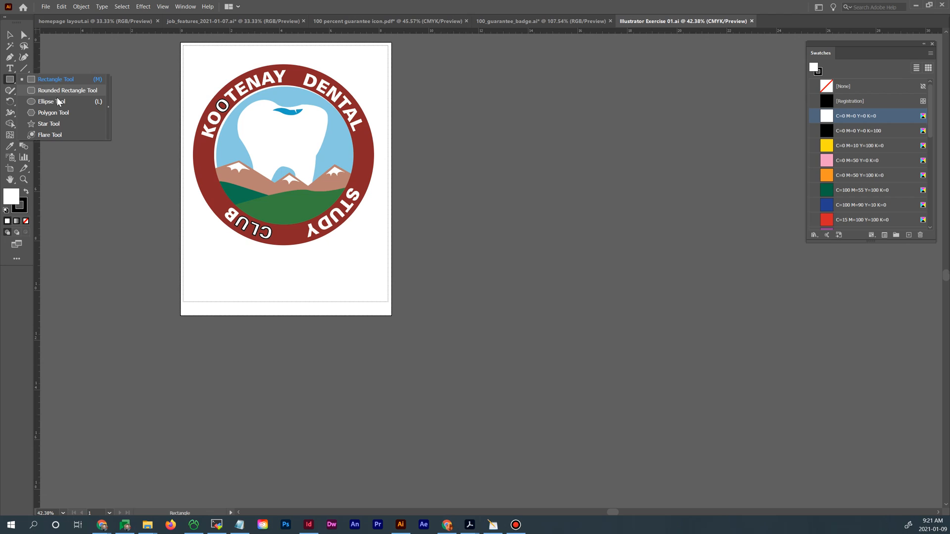
pyautogui.click(9, 81)
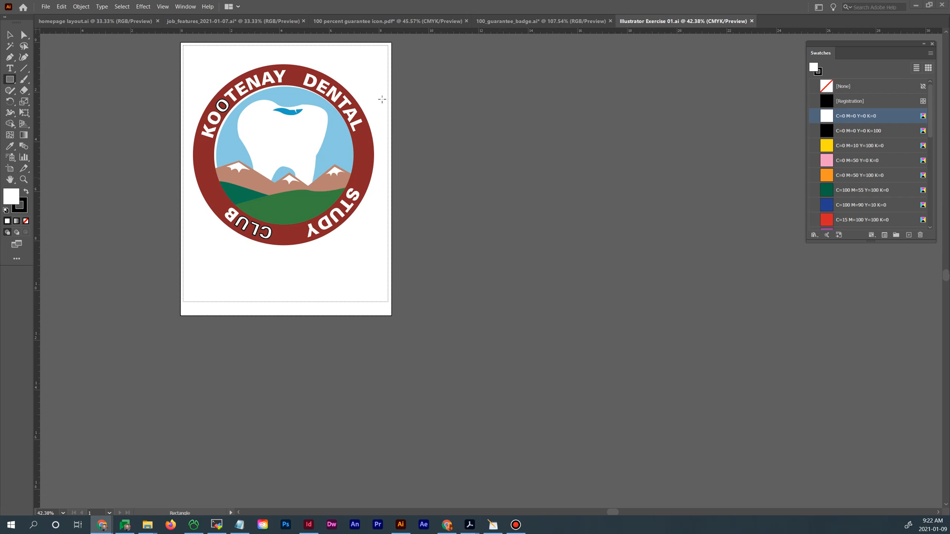
pyautogui.click(9, 35)
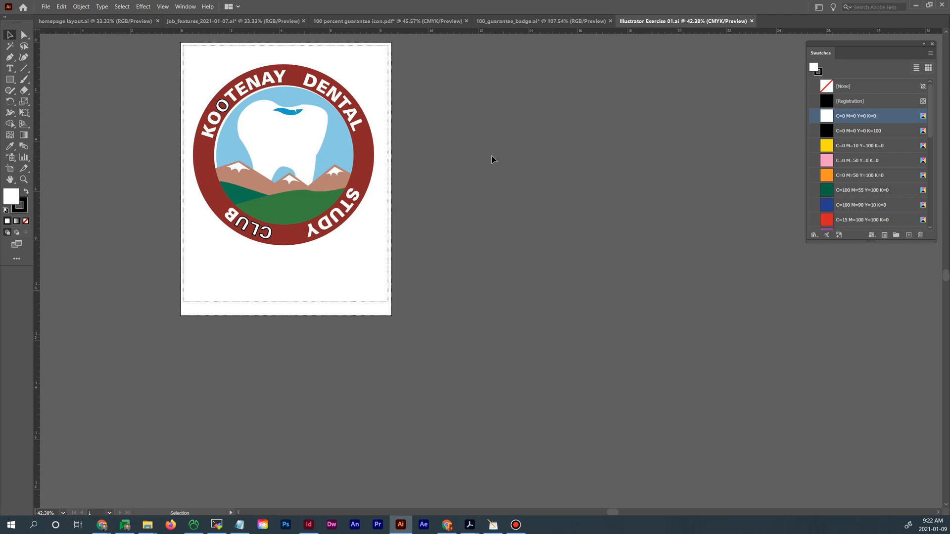
# Lengthen the floating Swatches list down to PANTONE 7458 C and shift it slightly inward over the canvas
pyautogui.moveTo(331, 119); pyautogui.dragTo(466, 178)
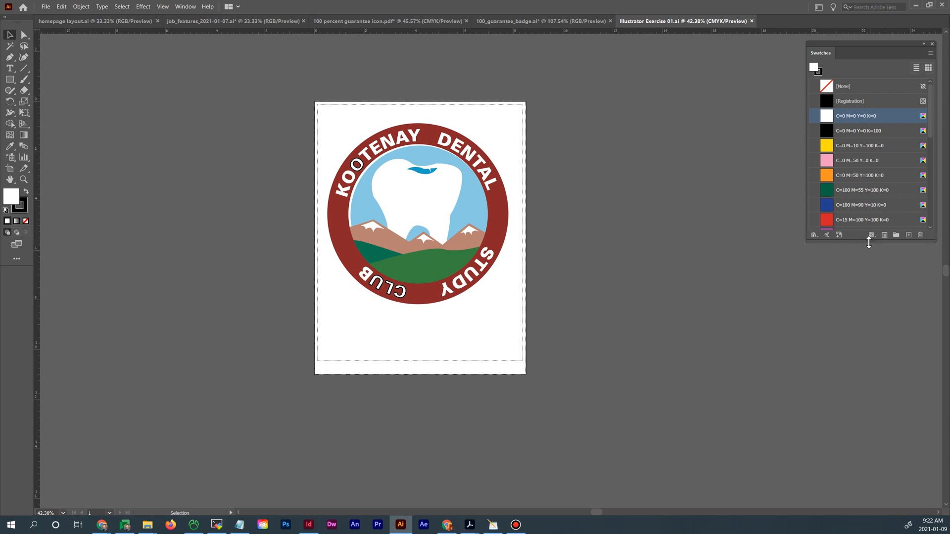
pyautogui.moveTo(869, 242); pyautogui.dragTo(876, 492)
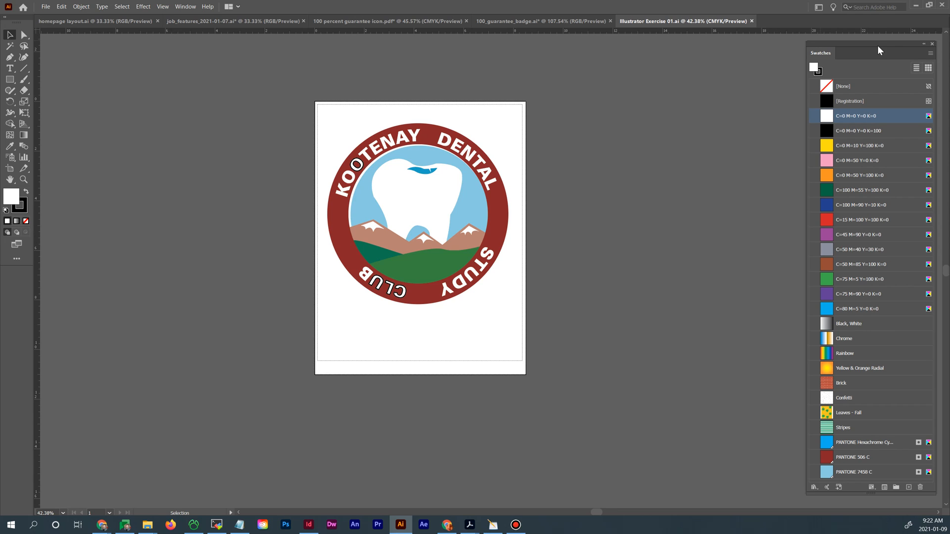
pyautogui.moveTo(880, 51); pyautogui.dragTo(849, 50)
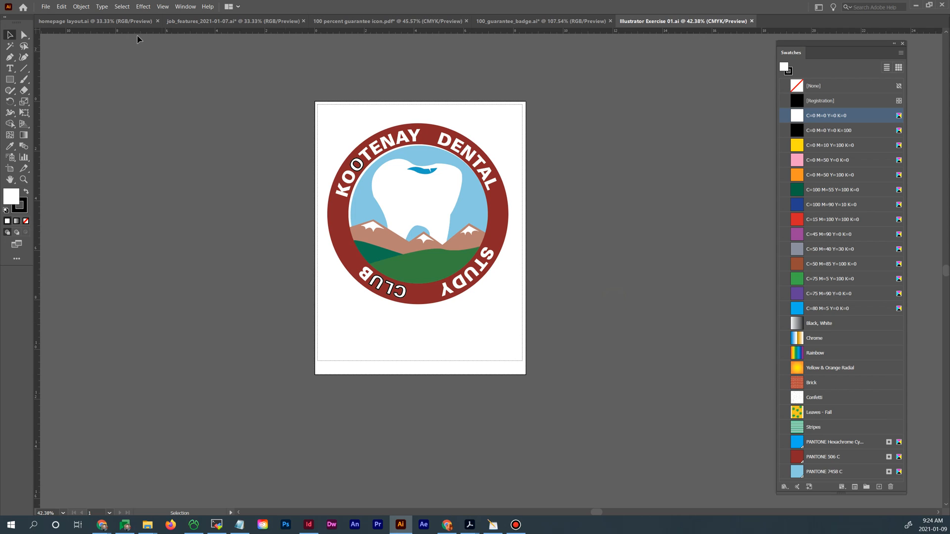
# Close homepage layout.ai, and close 100 percent guarantee icon.pdf with its changes saved
pyautogui.click(142, 22)
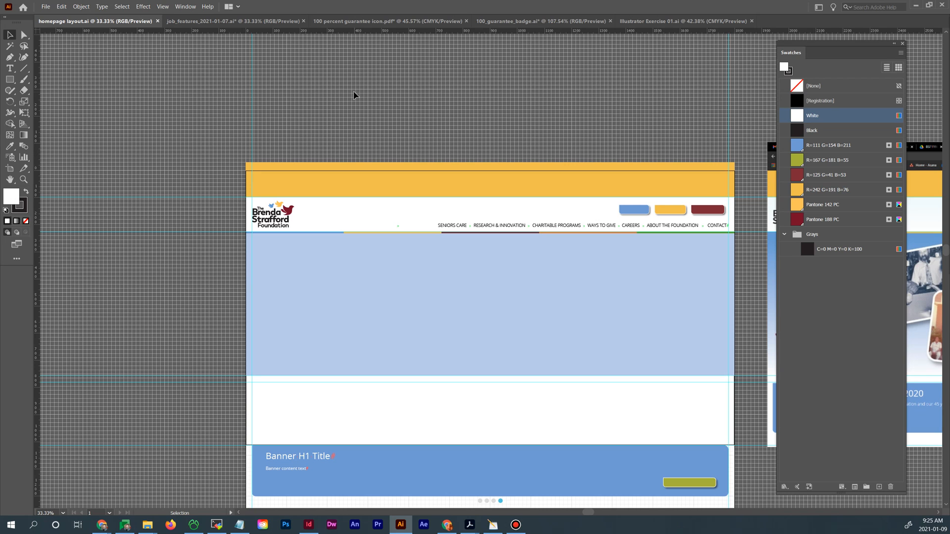
pyautogui.click(157, 21)
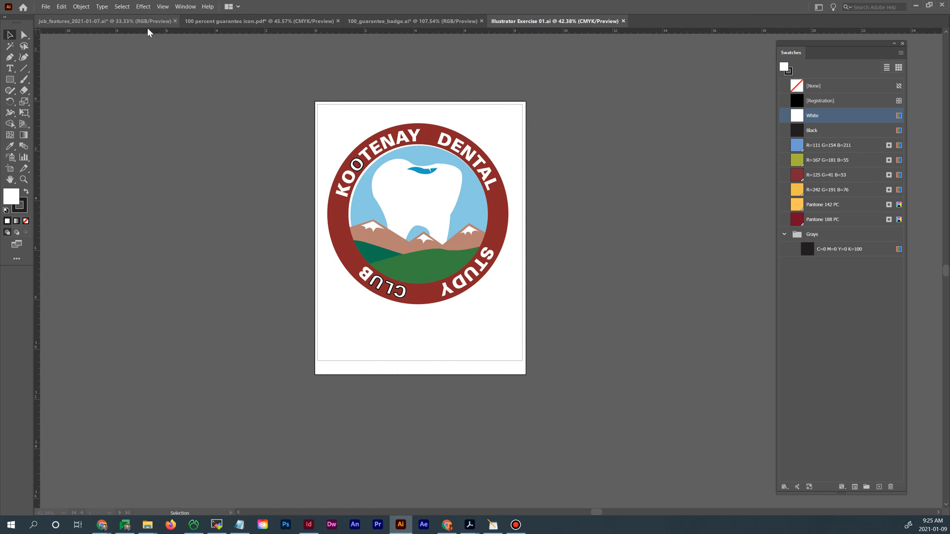
pyautogui.click(321, 21)
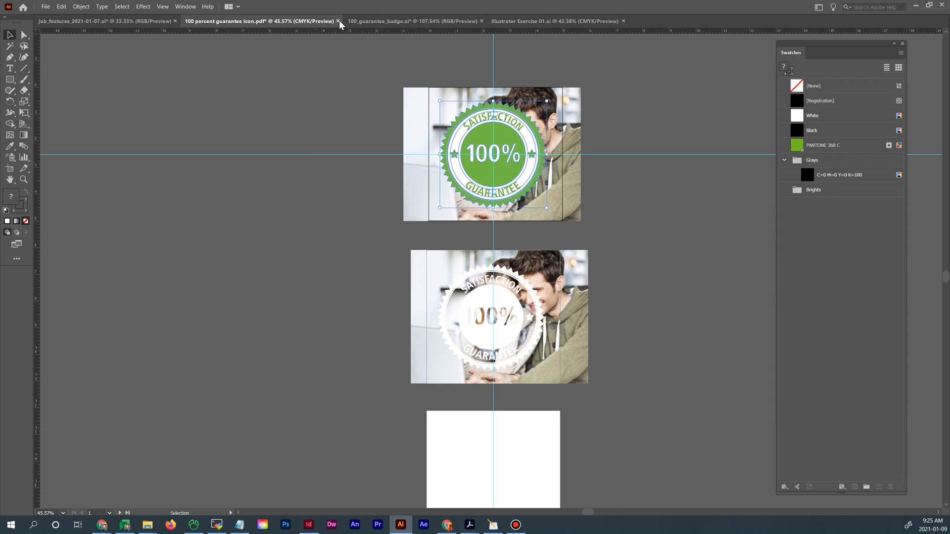
pyautogui.click(338, 21)
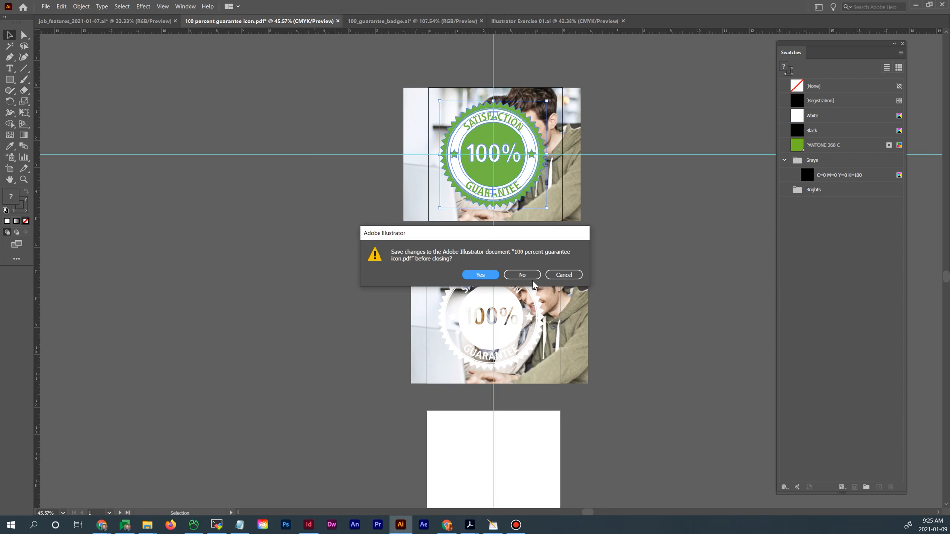
pyautogui.click(487, 276)
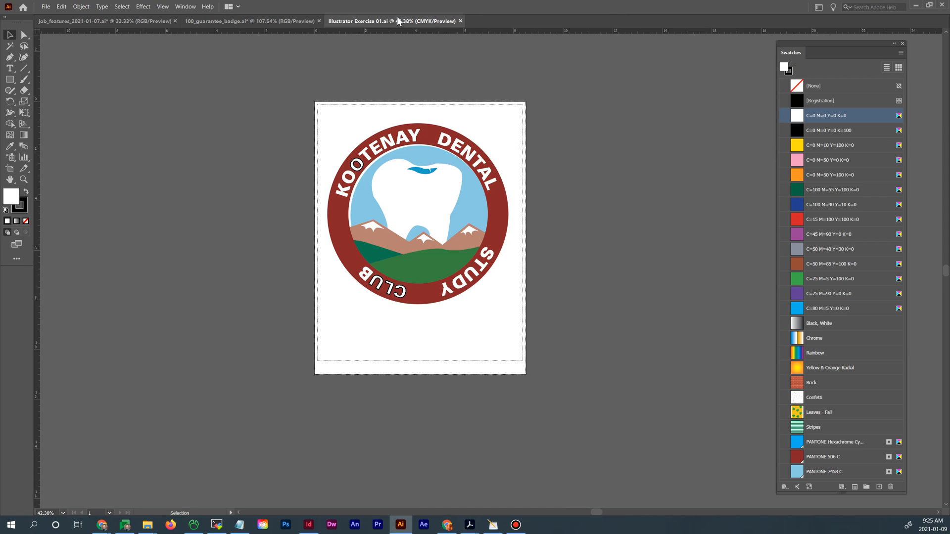
# Close Illustrator Exercise 01.ai, and close 100_guarantee_badge.ai and job_features_2021-01-07.ai without saving their changes
pyautogui.click(319, 20)
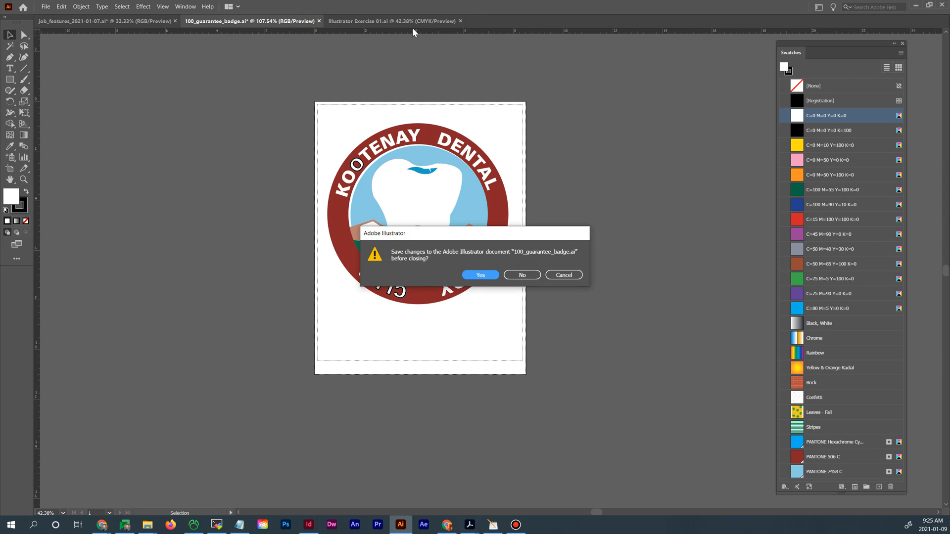
pyautogui.click(525, 274)
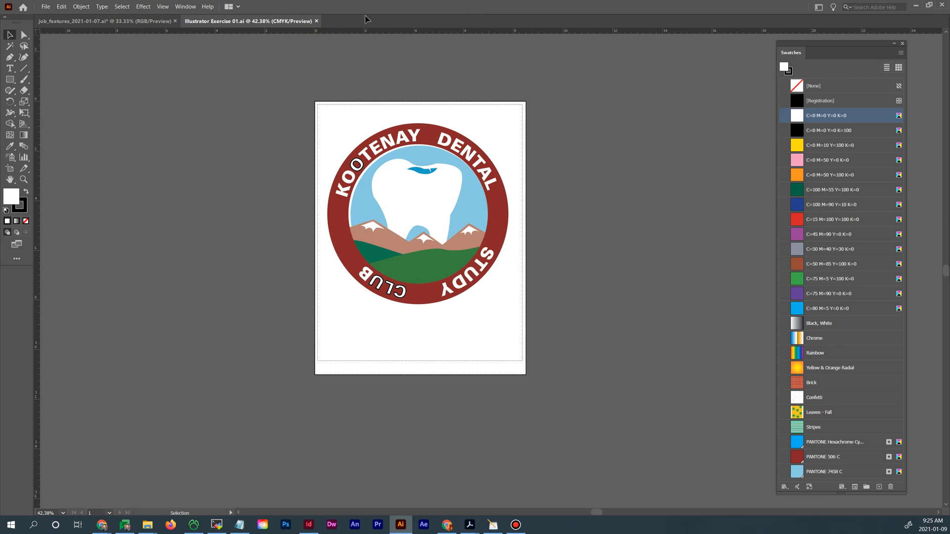
pyautogui.click(317, 21)
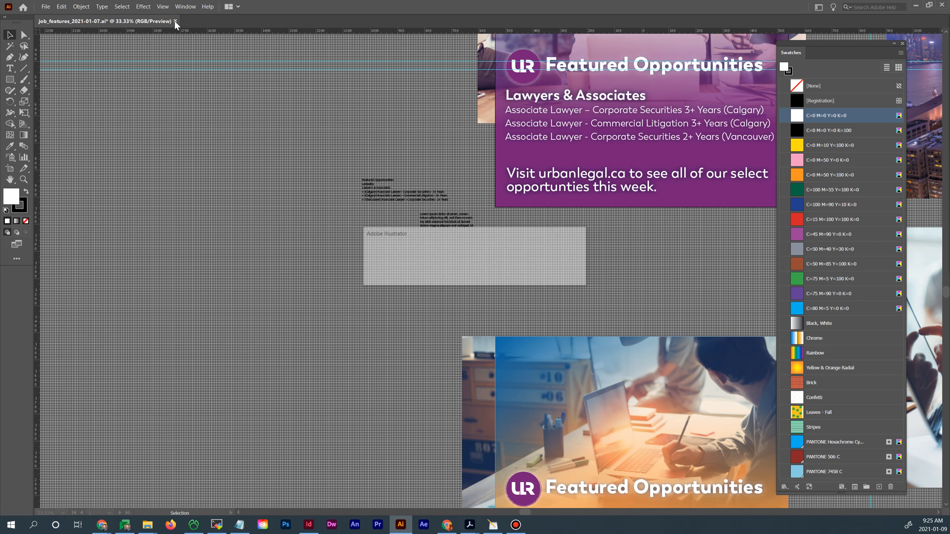
pyautogui.click(175, 21)
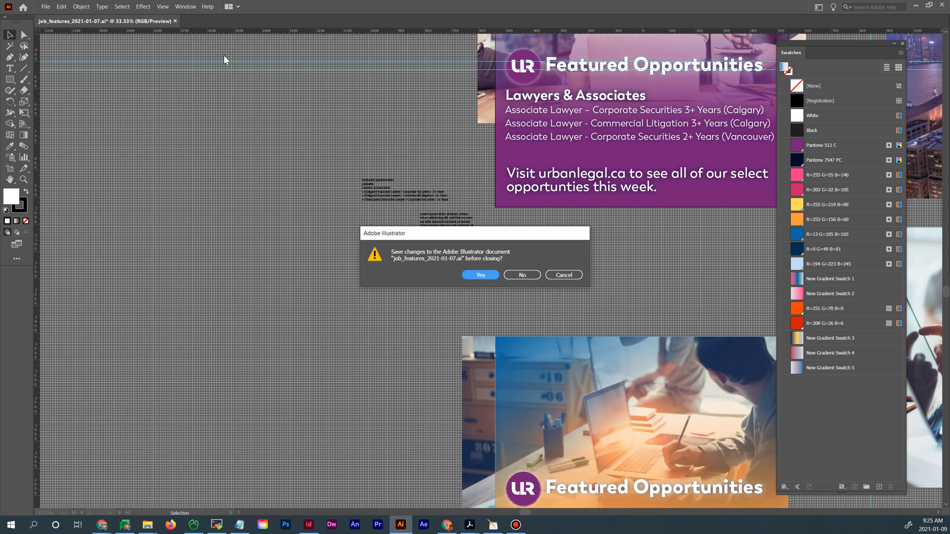
pyautogui.click(533, 274)
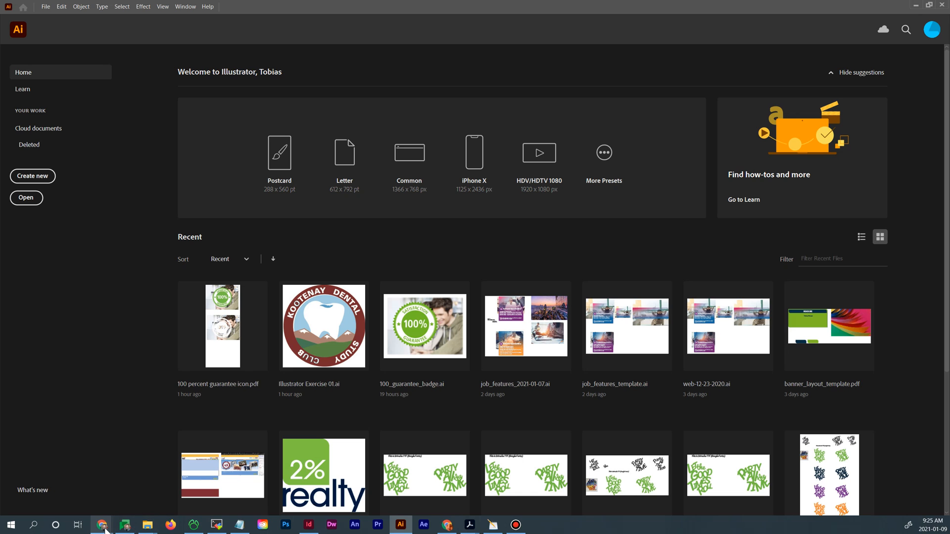
# Switch to Gmail in Chrome, open the Illustrator 1 student's introduction message and copy the e-mail address given in its body
pyautogui.moveTo(104, 527)
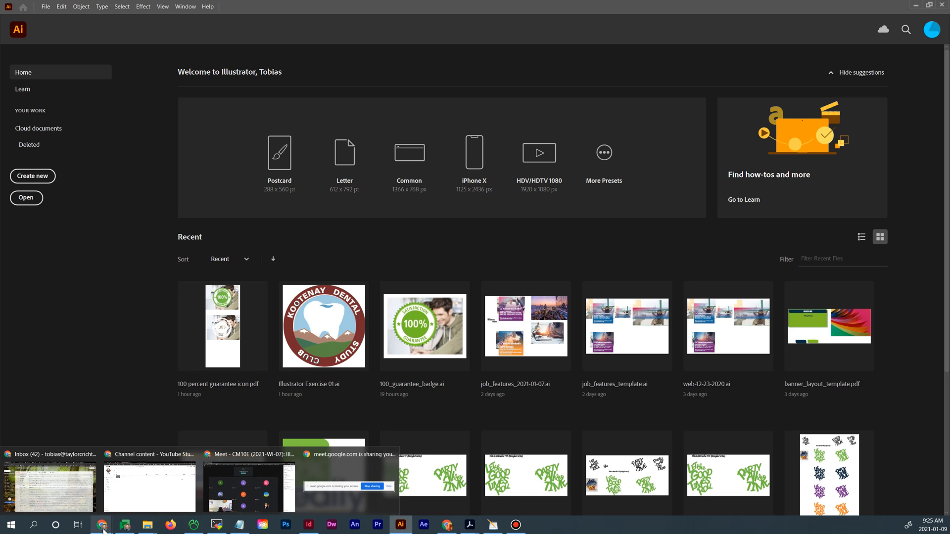
pyautogui.click(69, 456)
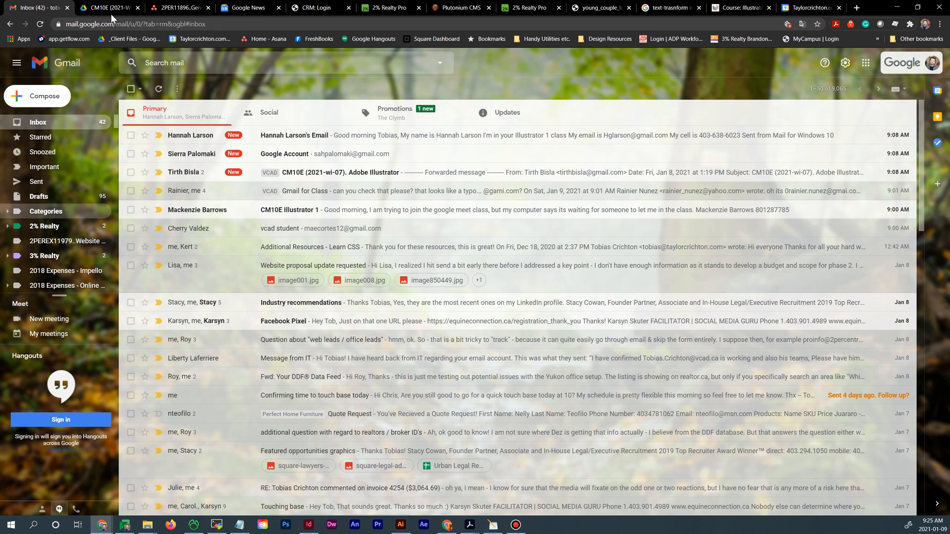
pyautogui.click(113, 10)
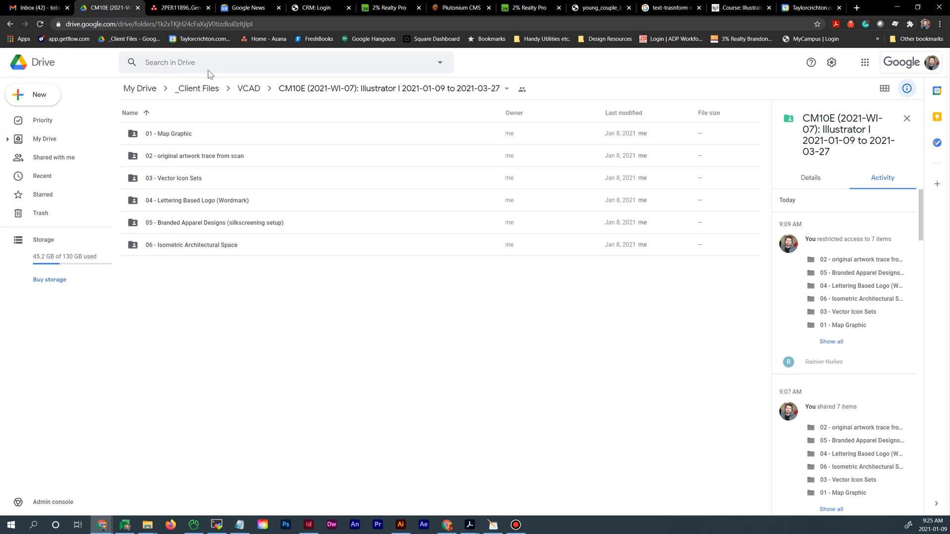
pyautogui.click(44, 8)
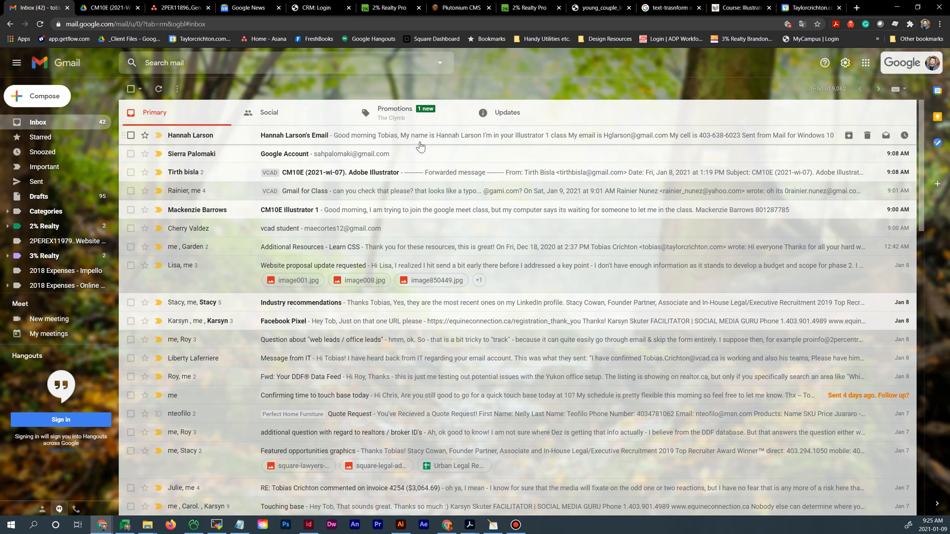
pyautogui.click(495, 138)
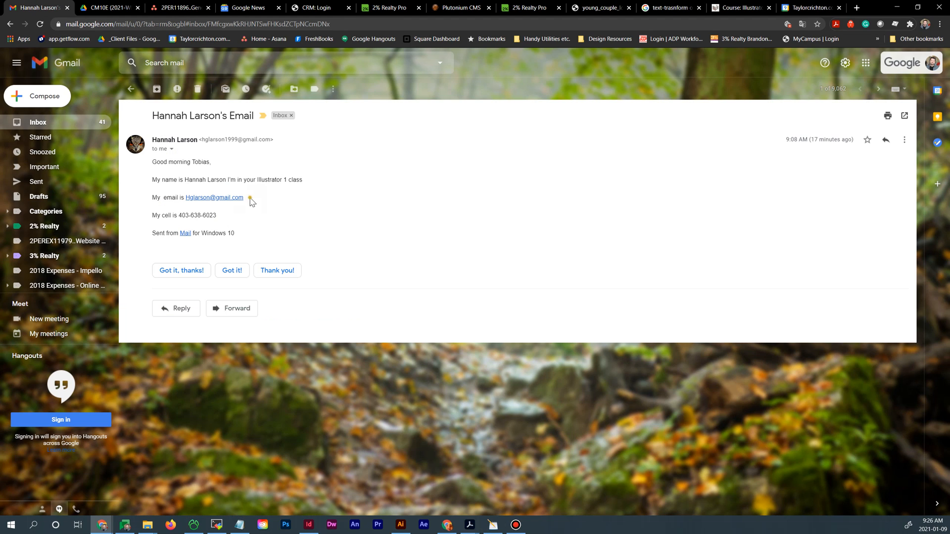
pyautogui.moveTo(245, 198); pyautogui.dragTo(189, 201)
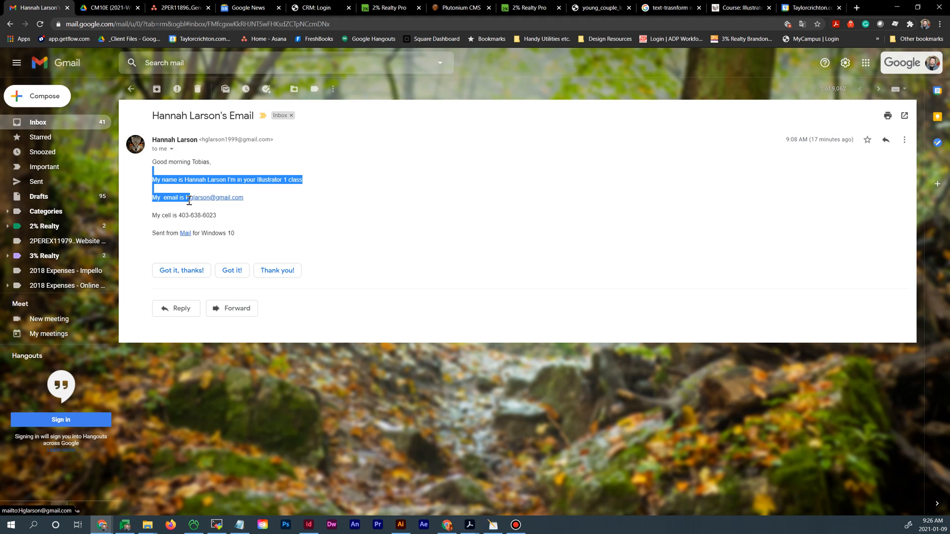
pyautogui.click(263, 205)
pyautogui.moveTo(246, 198); pyautogui.dragTo(185, 198)
pyautogui.hotkey('ctrl', 'c')
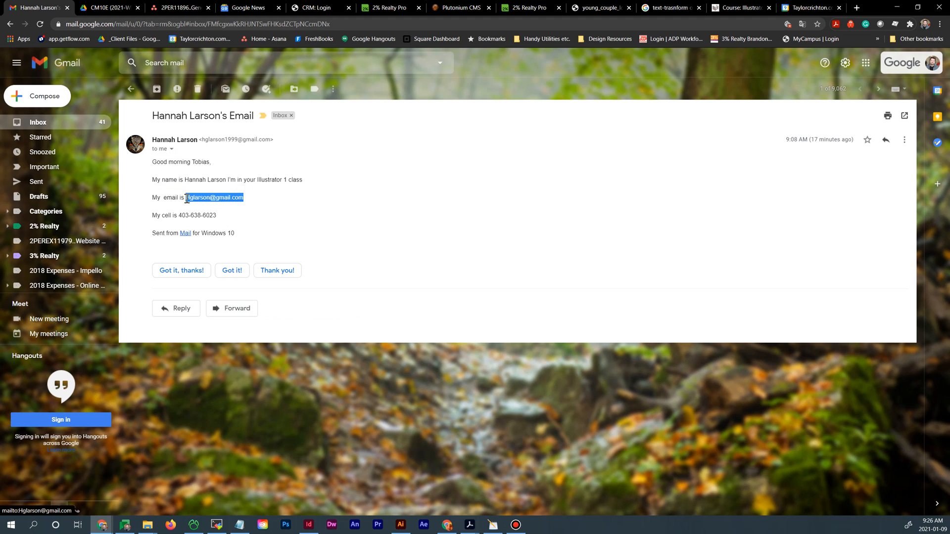
# Share the Drive folder "CM10E (2021-WI-07): Illustrator I 2021-01-09 to 2021-03-27" with the student's copied e-mail address as Editor, allowing sharing outside the organization
pyautogui.click(107, 8)
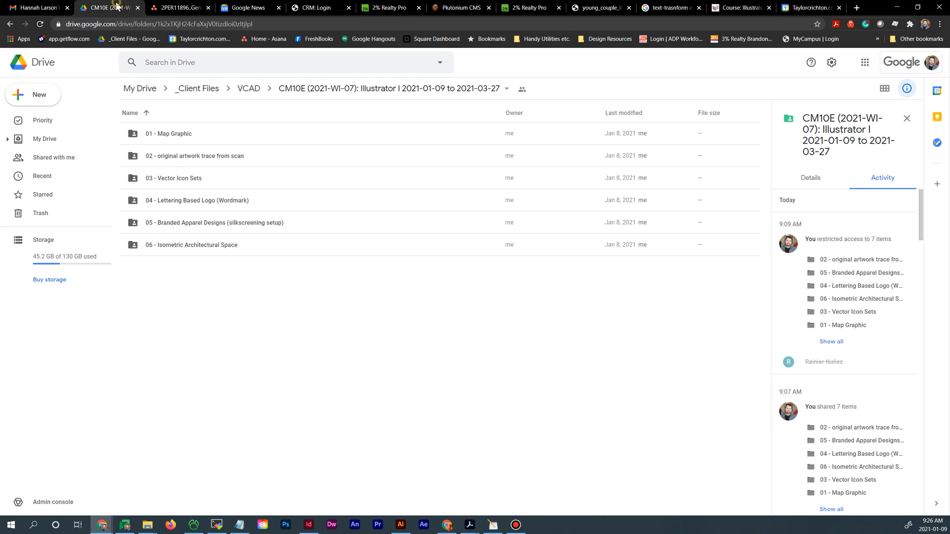
pyautogui.click(493, 90)
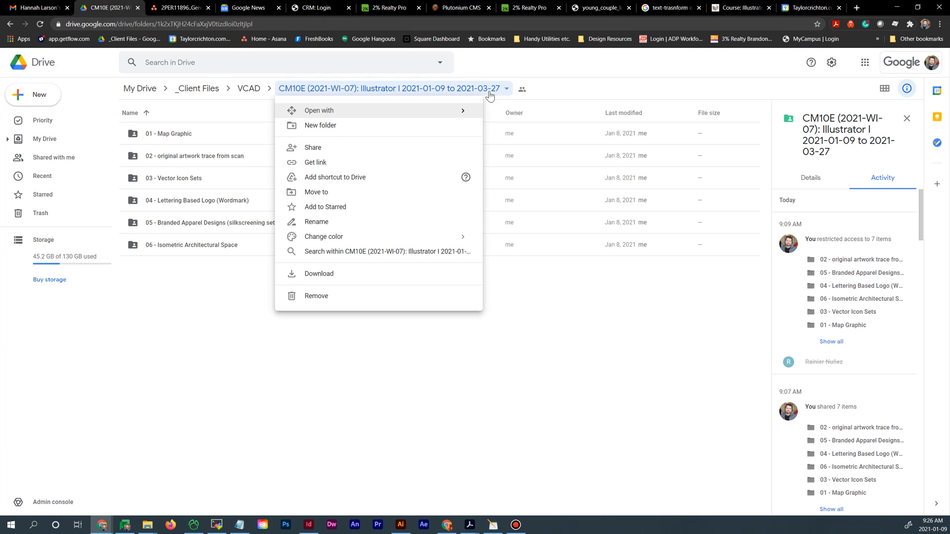
pyautogui.click(415, 151)
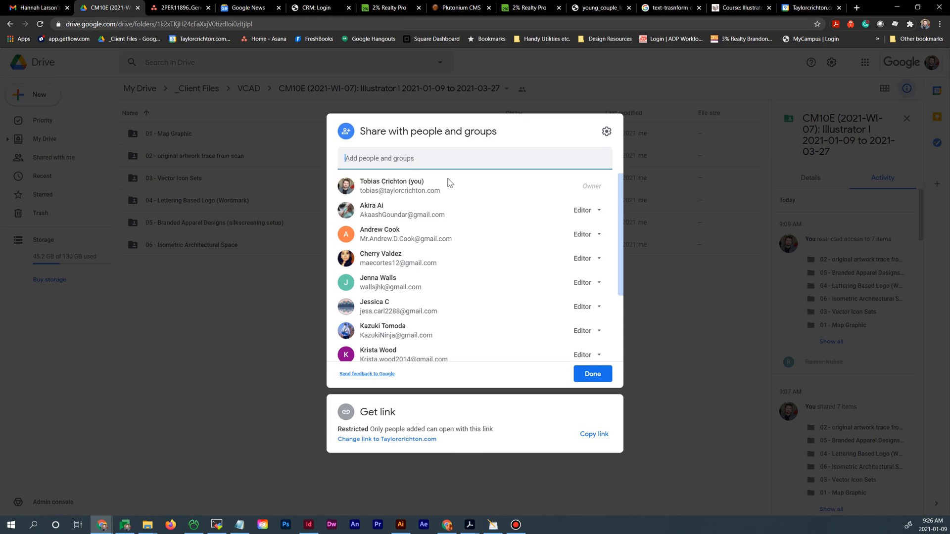
pyautogui.click(445, 163)
pyautogui.hotkey('ctrl', 'v')
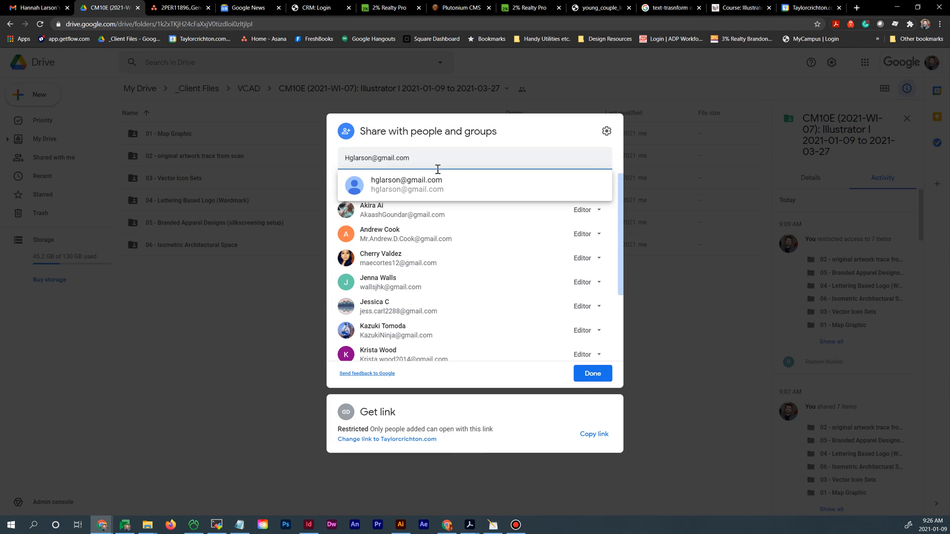
pyautogui.click(428, 181)
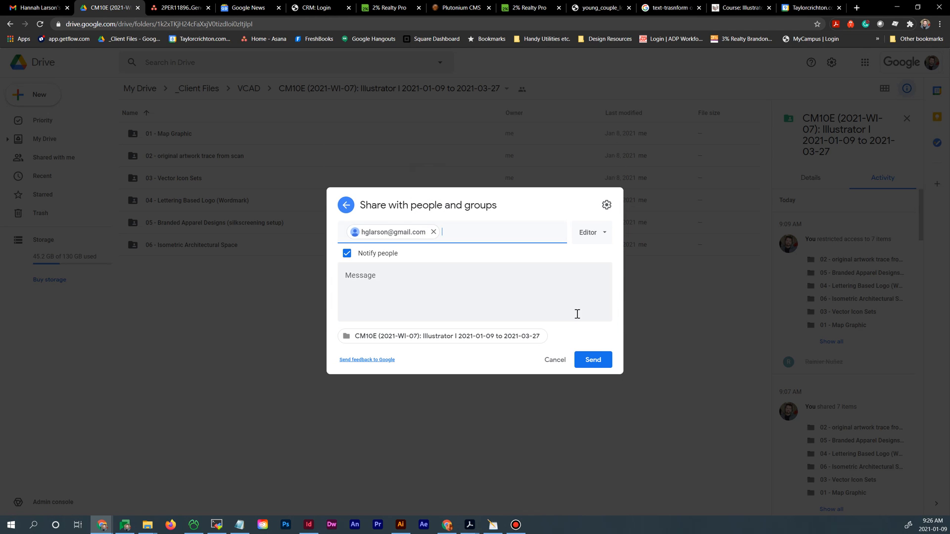
pyautogui.click(594, 361)
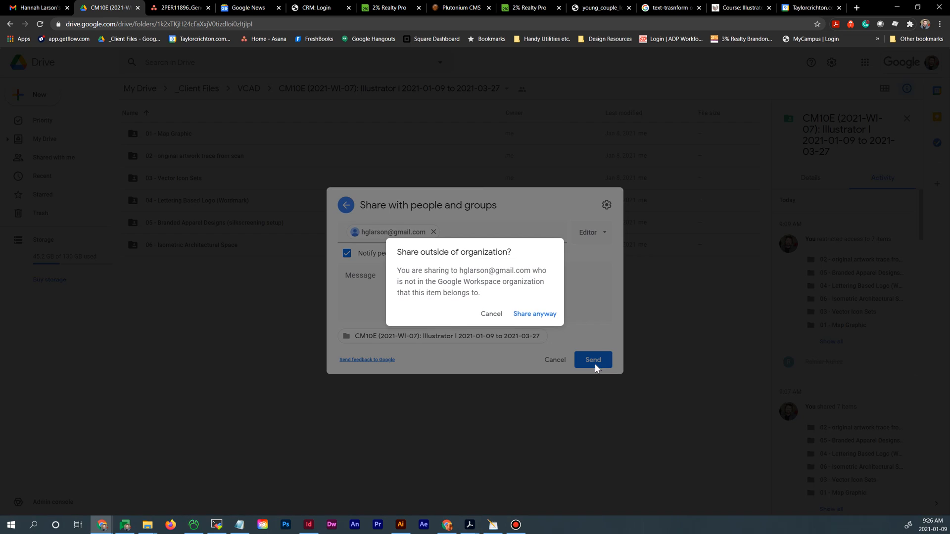
pyautogui.click(540, 314)
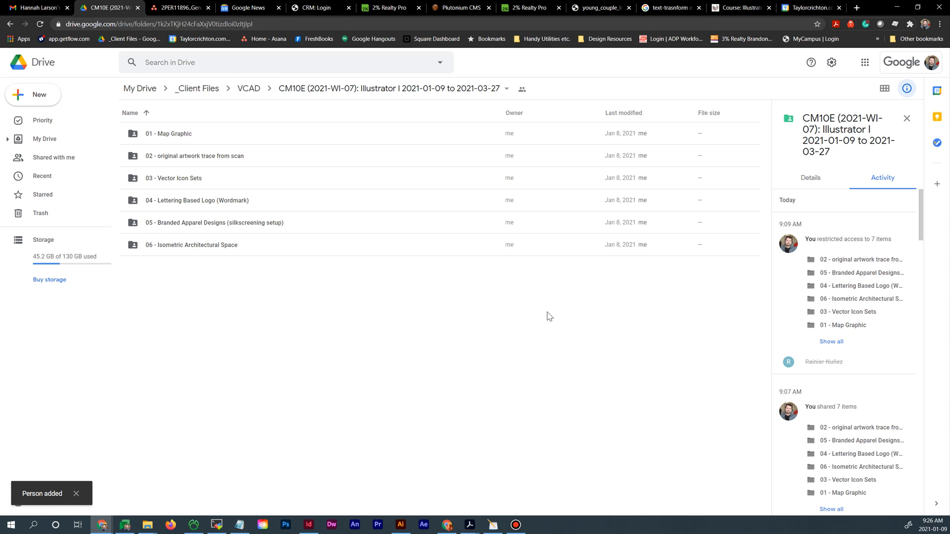
# Switch to Gmail, open the "Google Account" message from the inbox and copy the student's e-mail address given in its body
pyautogui.click(39, 8)
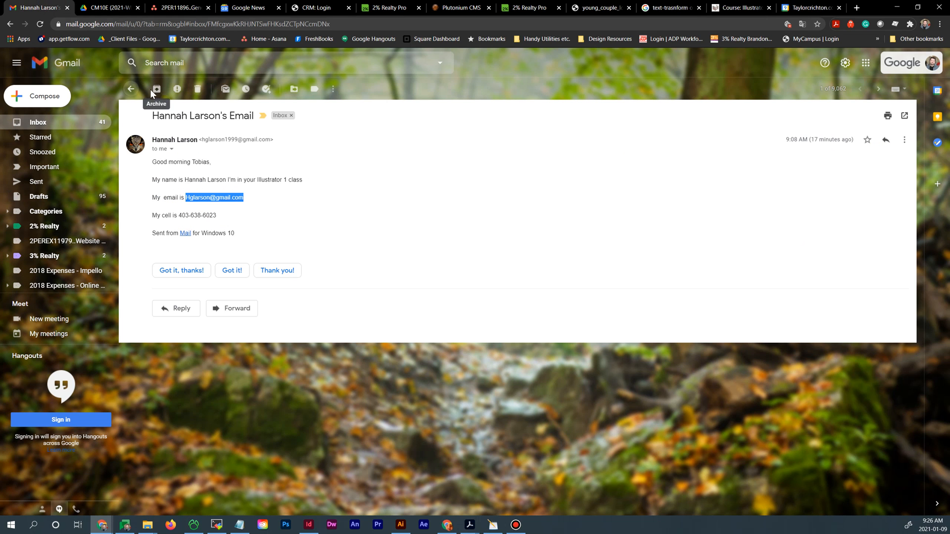
pyautogui.click(131, 89)
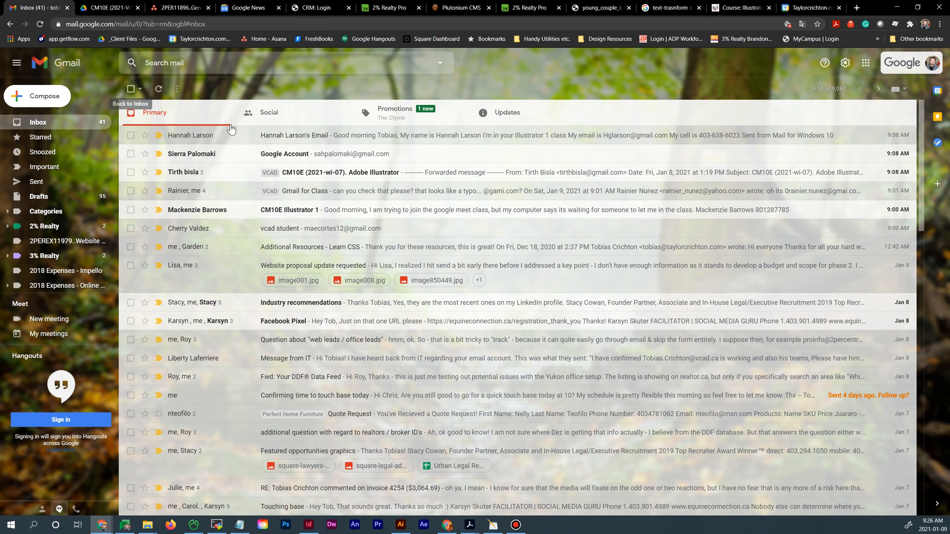
pyautogui.click(366, 155)
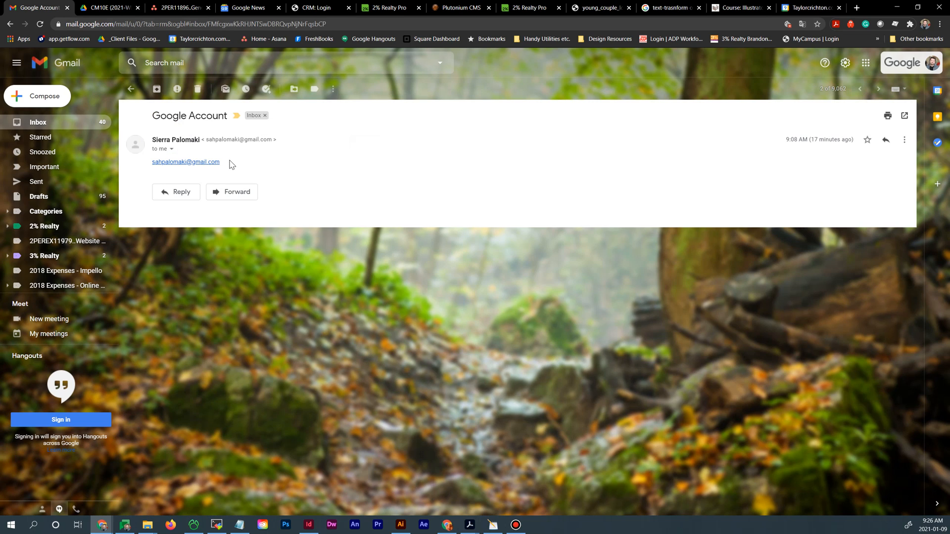
pyautogui.moveTo(225, 163); pyautogui.dragTo(154, 164)
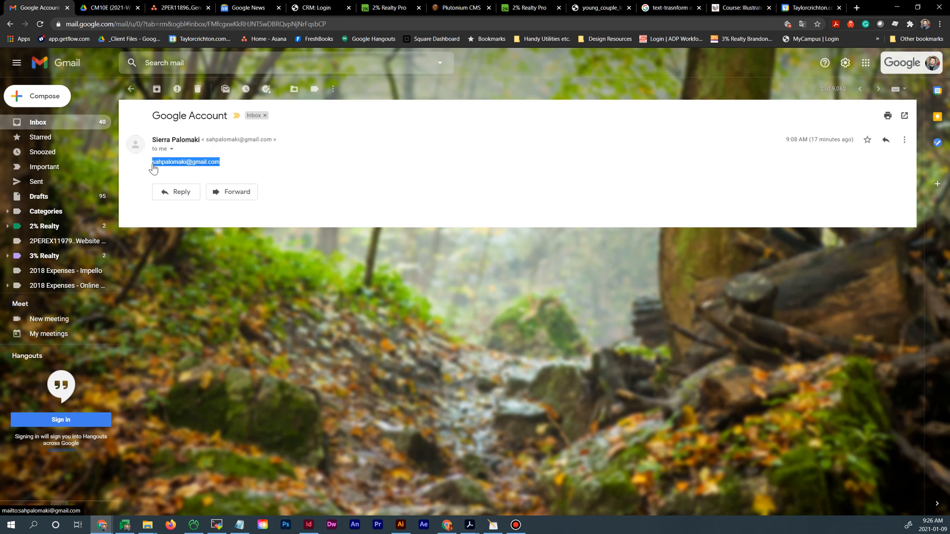
pyautogui.click(156, 170)
# Switch to Drive and share the Illustrator I course folder with the pasted student e-mail address as Editor, allowing sharing outside the organization
pyautogui.click(131, 6)
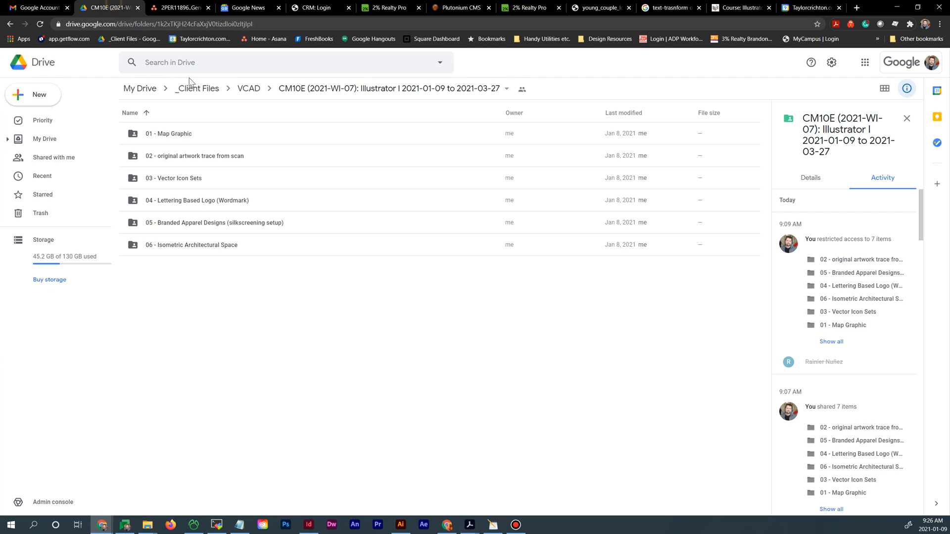
pyautogui.click(501, 91)
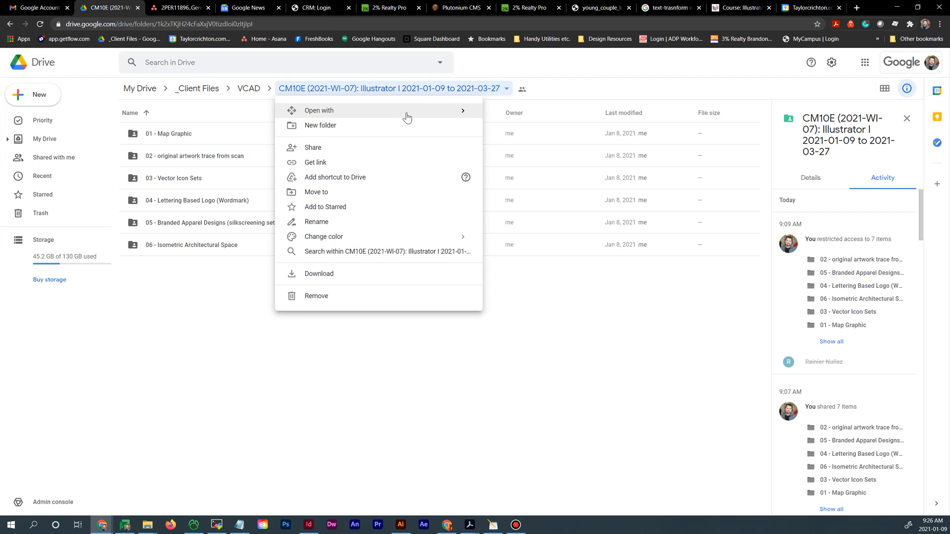
pyautogui.click(408, 147)
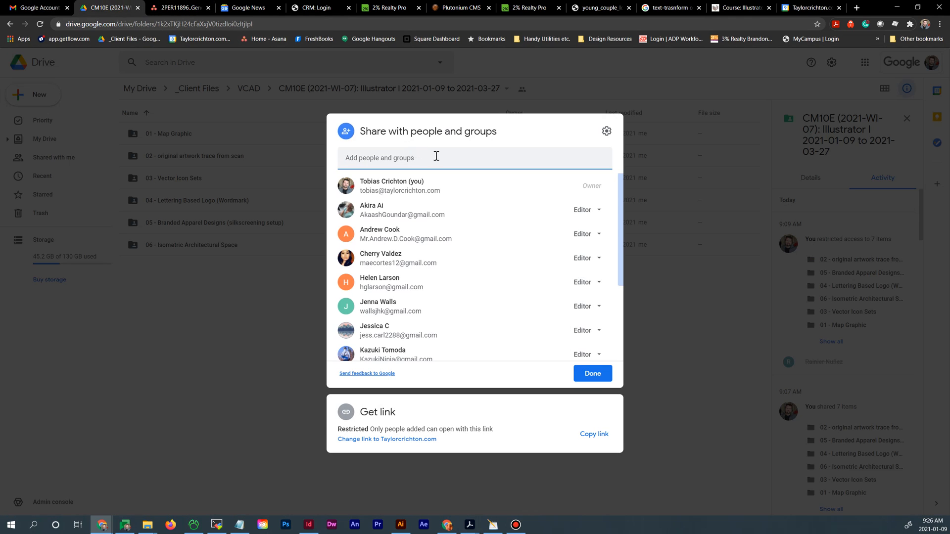
pyautogui.hotkey('ctrl', 'v')
pyautogui.click(436, 187)
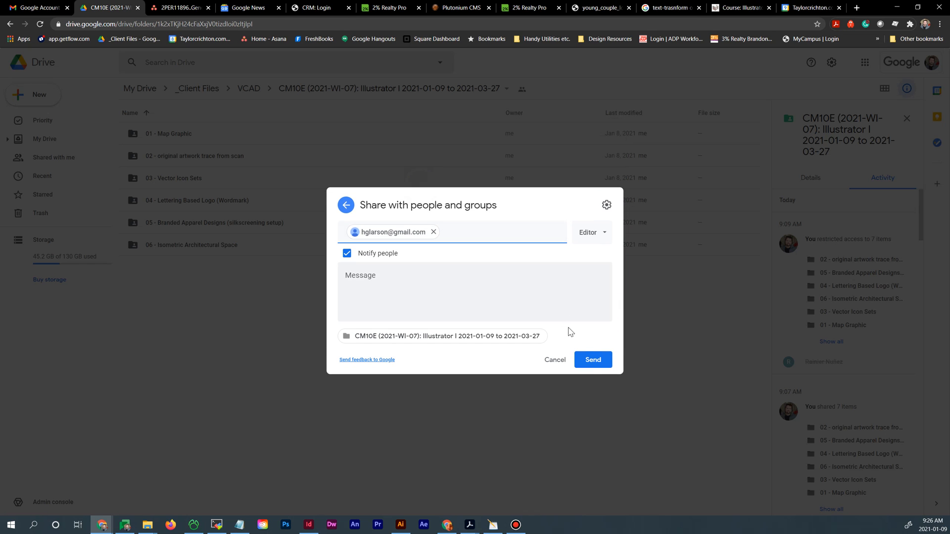
pyautogui.click(593, 360)
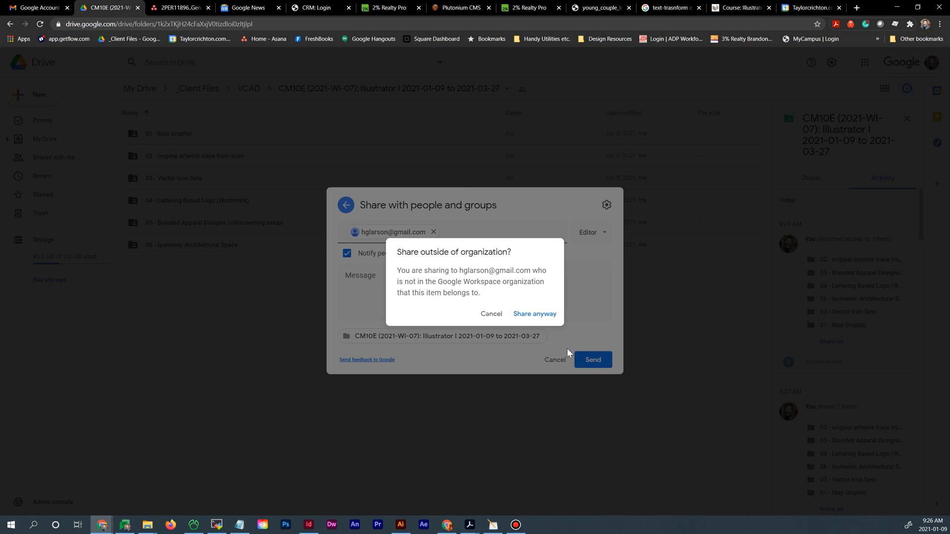
pyautogui.click(531, 317)
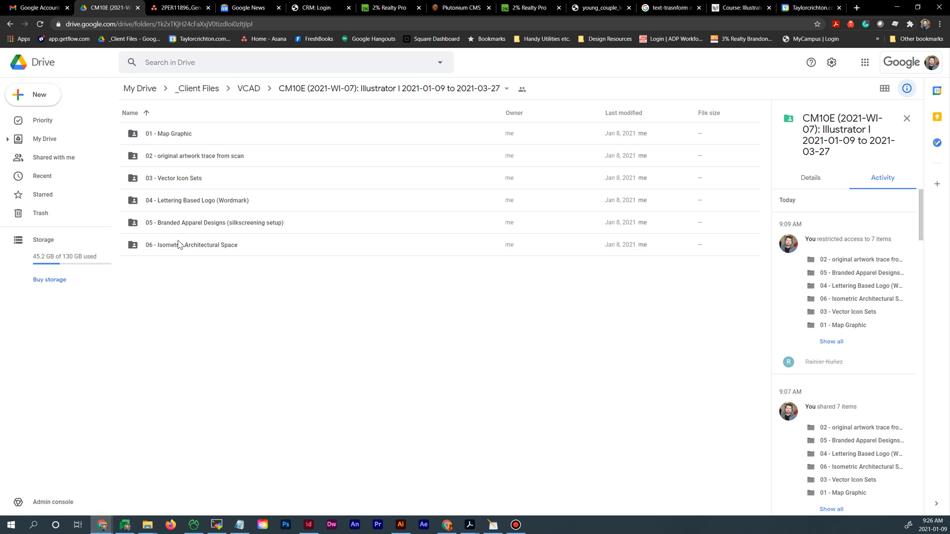
# Create a subfolder named with the instructor's first name in "02 - original artwork trace from scan", and return to the course folder
pyautogui.click(178, 156)
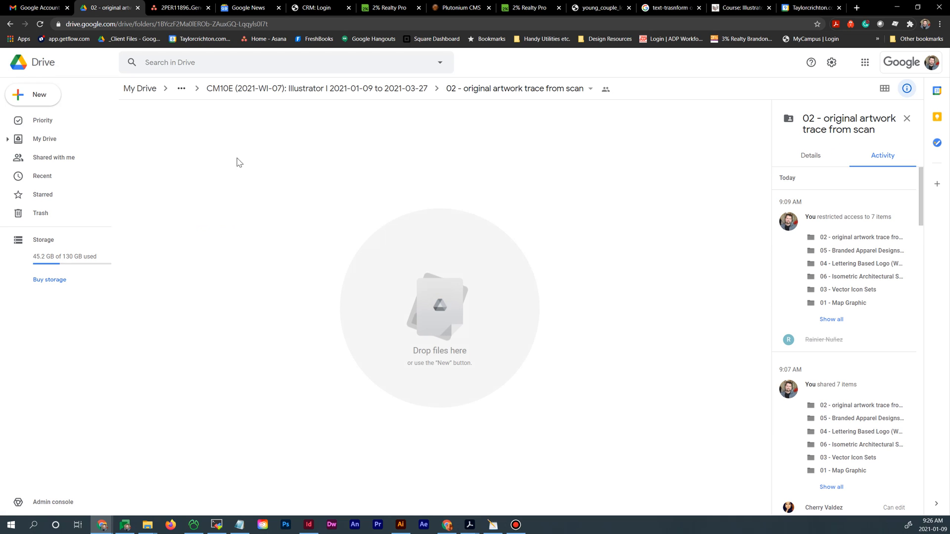
pyautogui.click(18, 95)
pyautogui.click(42, 102)
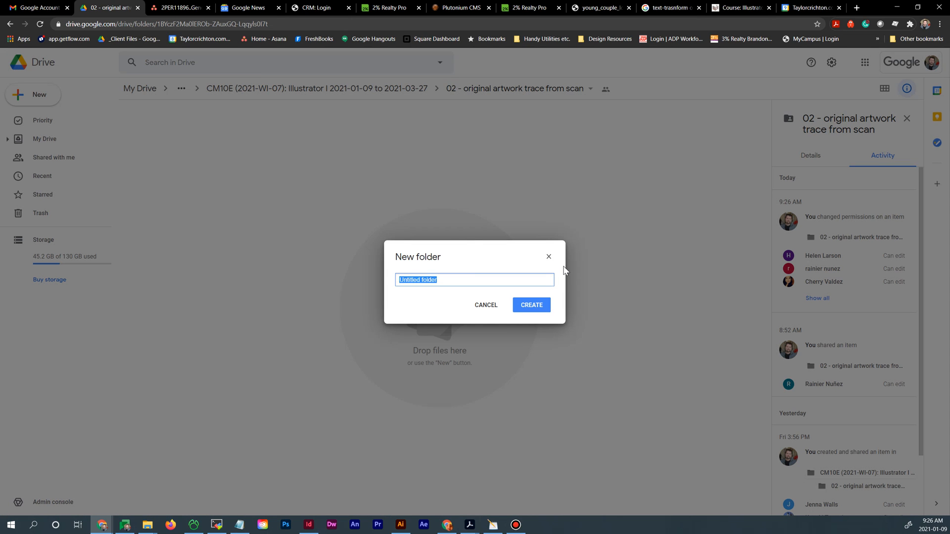
pyautogui.write('Tobias')
pyautogui.click(532, 307)
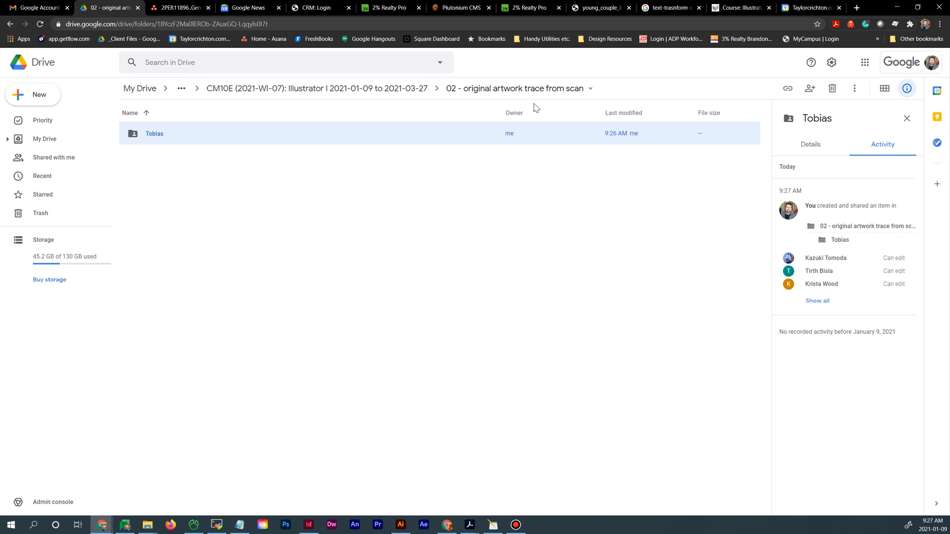
pyautogui.click(393, 94)
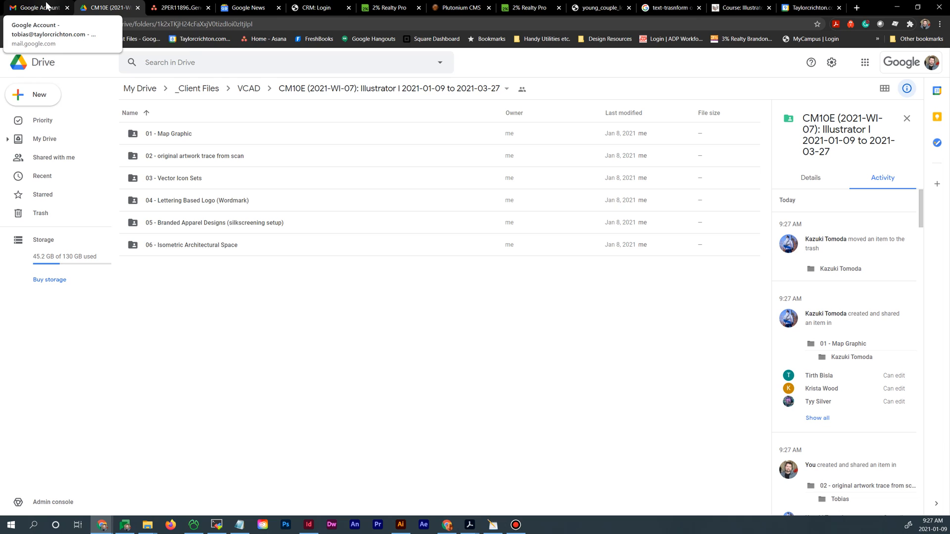
# Switch to Illustrator and start a new document from the recent 8.5 x 11 in Print preset
pyautogui.click(401, 529)
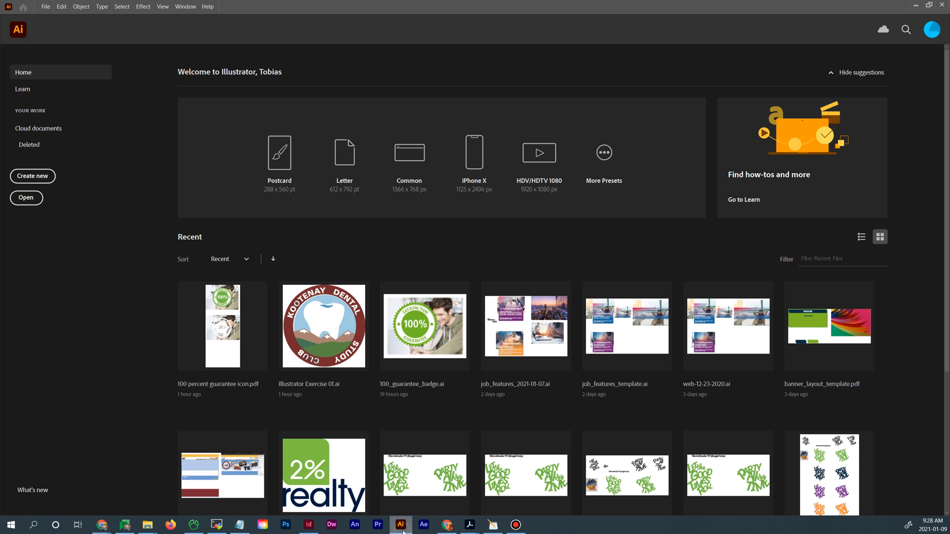
pyautogui.click(45, 7)
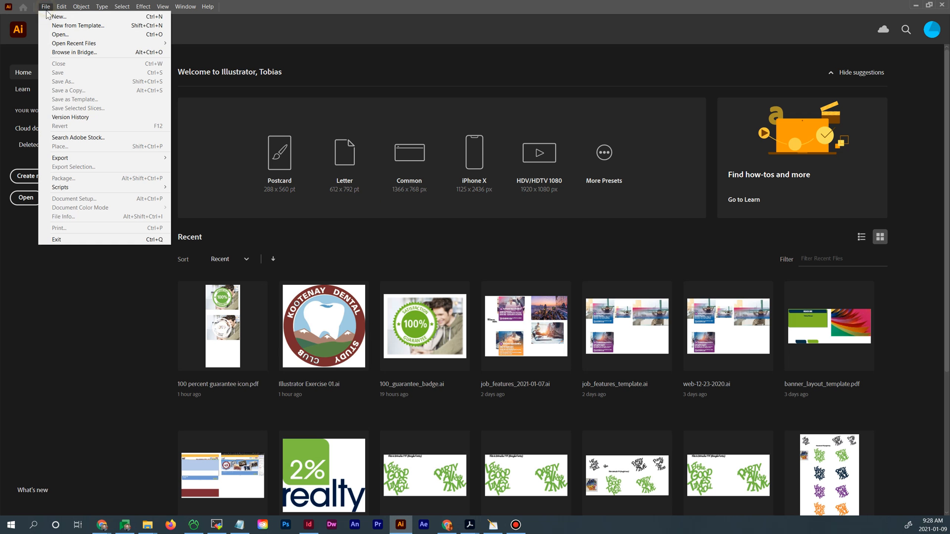
pyautogui.click(54, 16)
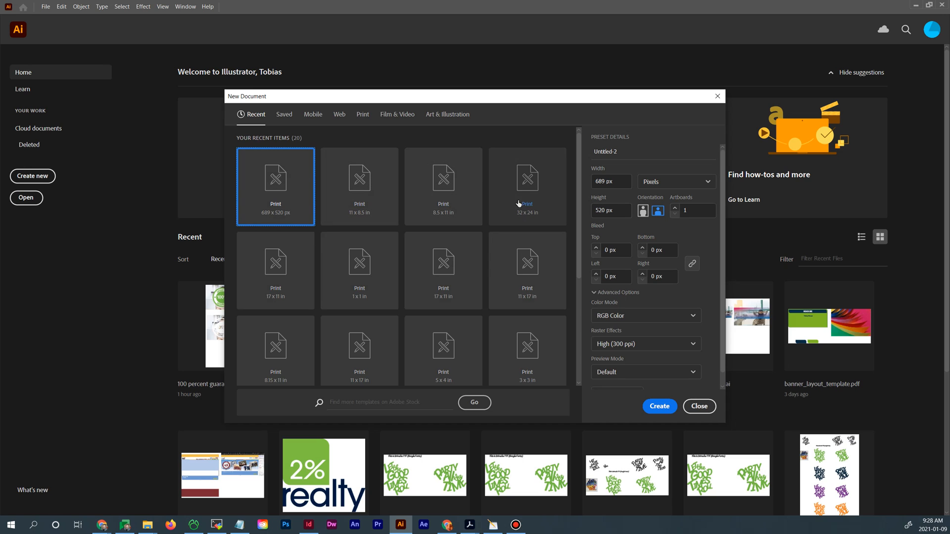
pyautogui.click(446, 196)
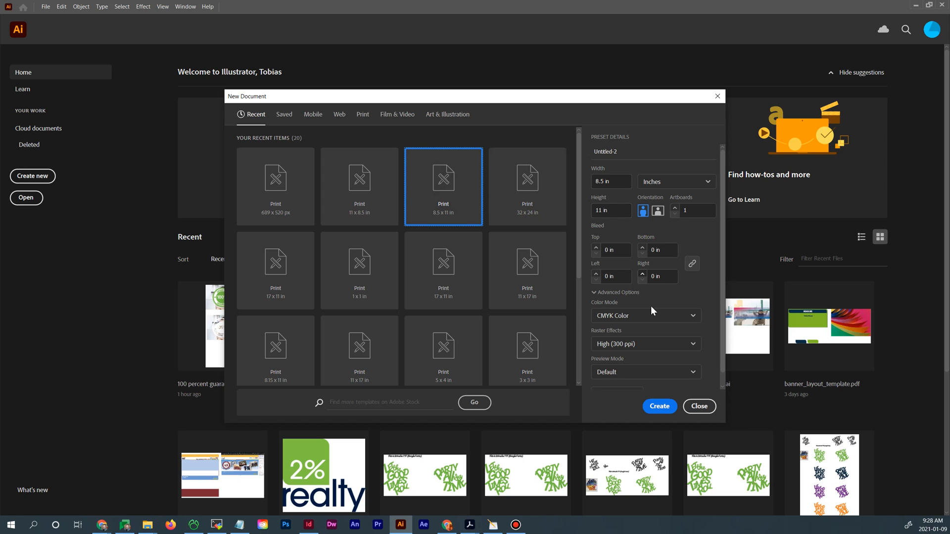
# Set the new document's number of artboards to 3
pyautogui.moveTo(723, 252); pyautogui.dragTo(720, 220)
pyautogui.click(675, 207)
pyautogui.click(675, 208)
pyautogui.click(675, 213)
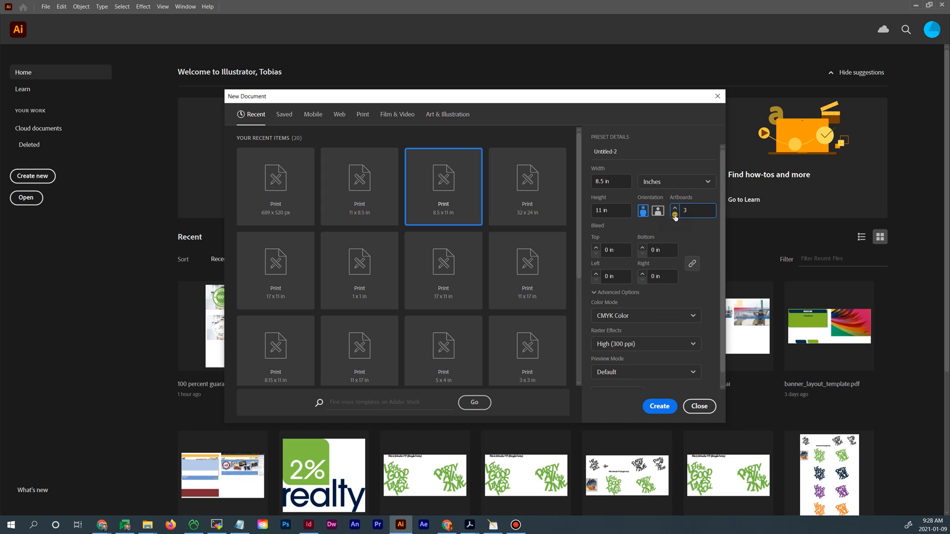
pyautogui.click(675, 213)
pyautogui.click(675, 208)
pyautogui.click(675, 207)
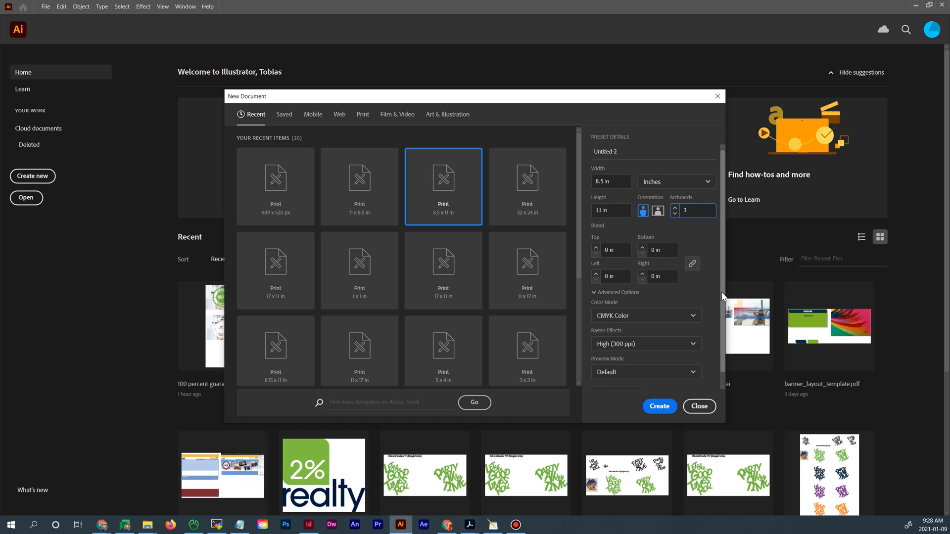
# Examine the Color Mode, Raster Effects and Preview Mode choices for the new document, keeping the current selections
pyautogui.moveTo(722, 292); pyautogui.dragTo(727, 316)
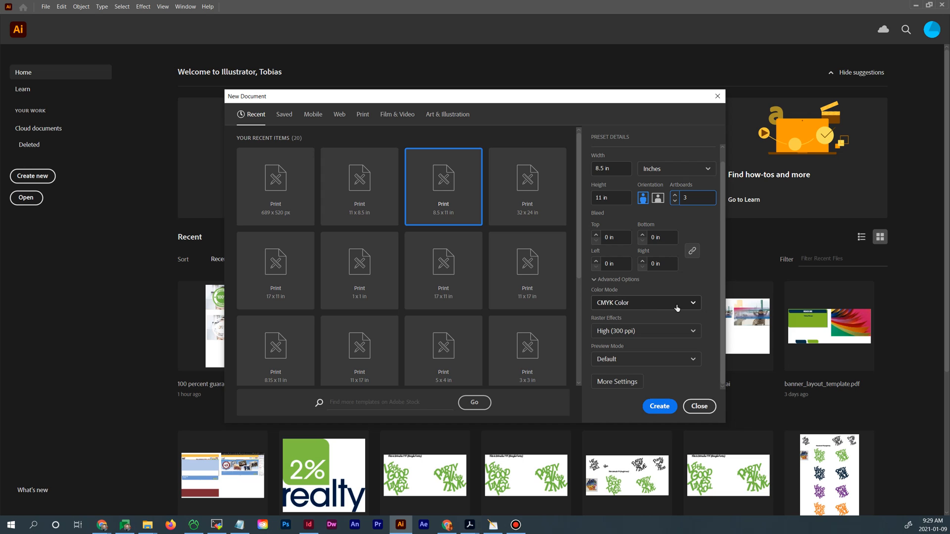
pyautogui.click(688, 309)
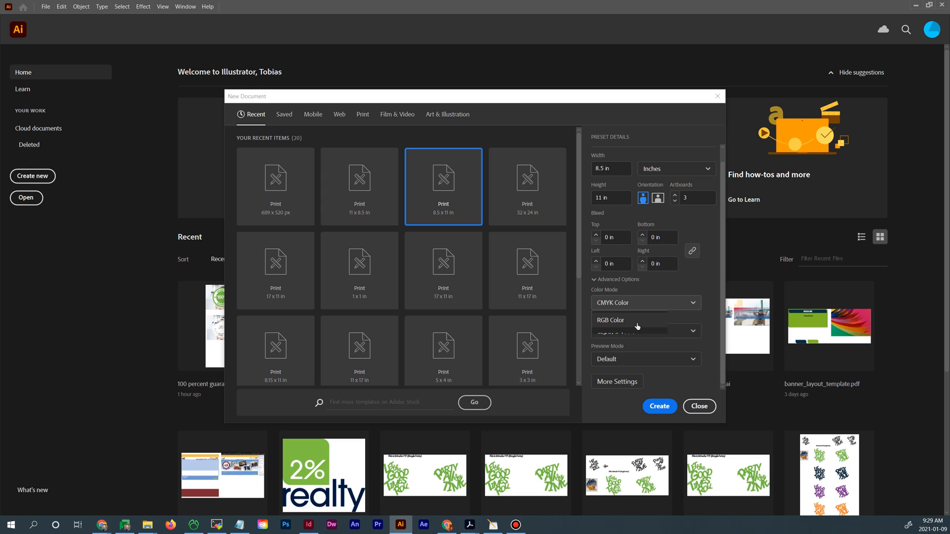
pyautogui.click(713, 296)
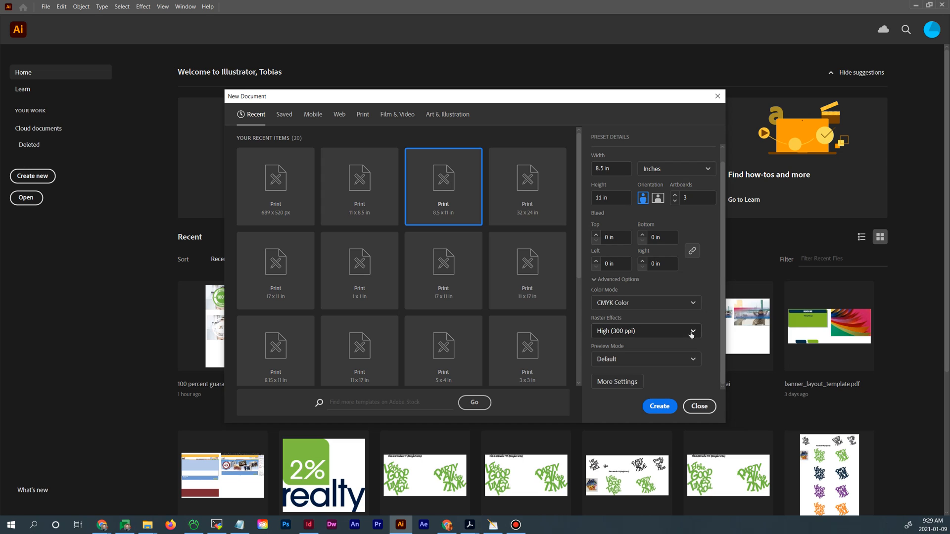
pyautogui.click(691, 332)
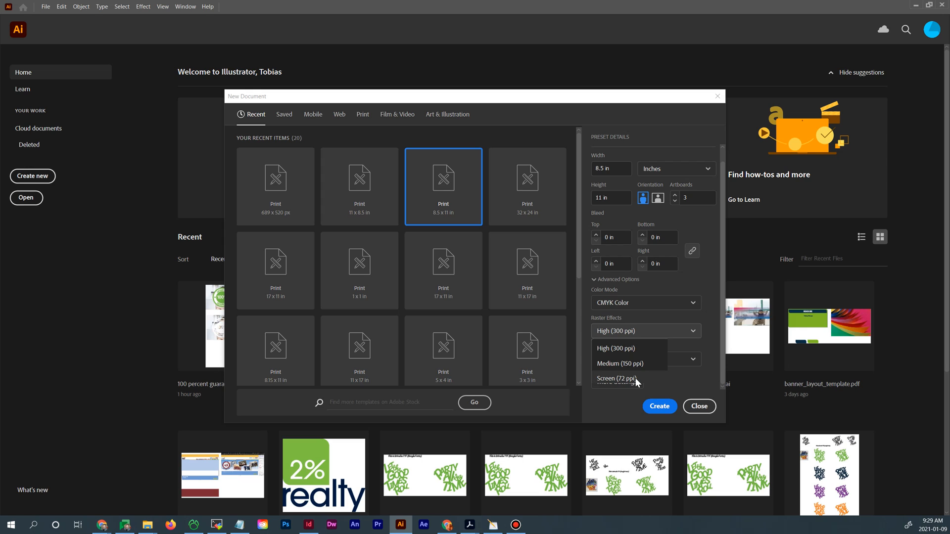
pyautogui.click(700, 344)
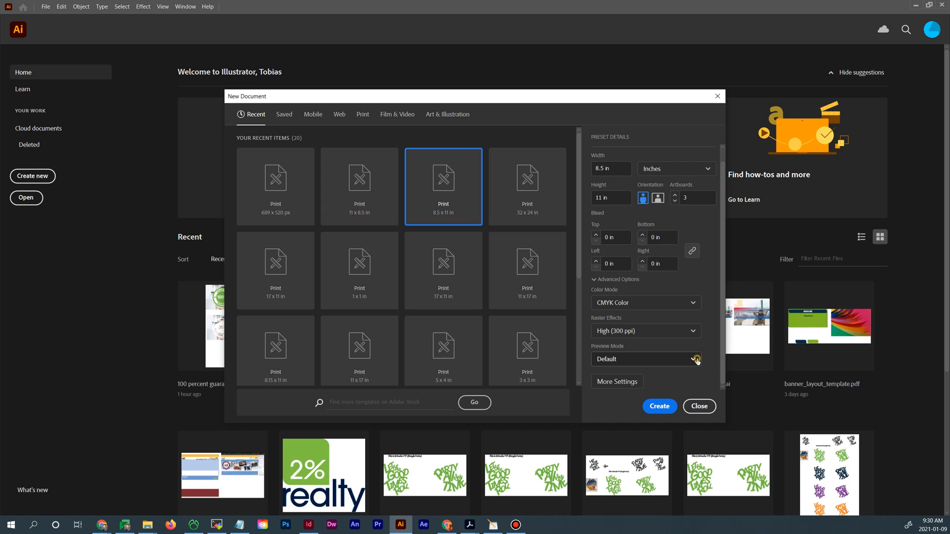
pyautogui.click(694, 360)
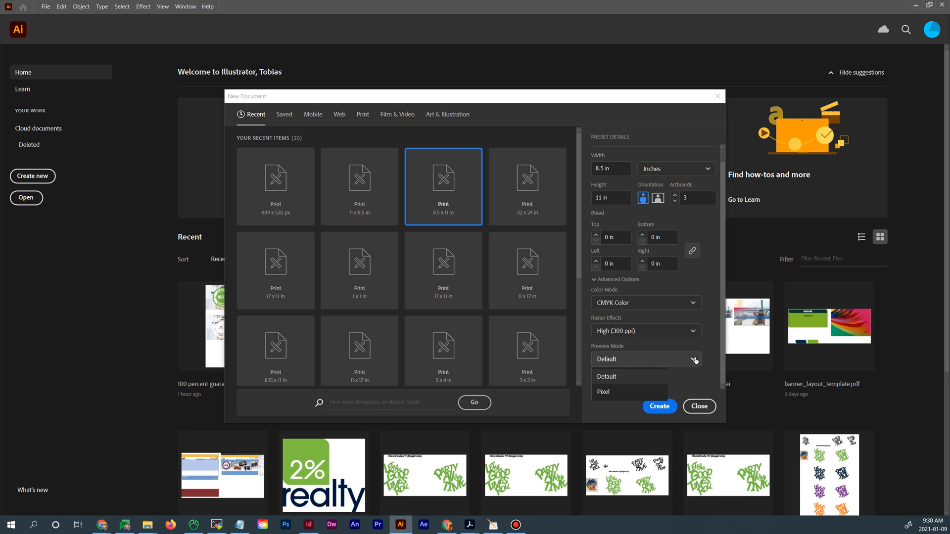
pyautogui.click(716, 360)
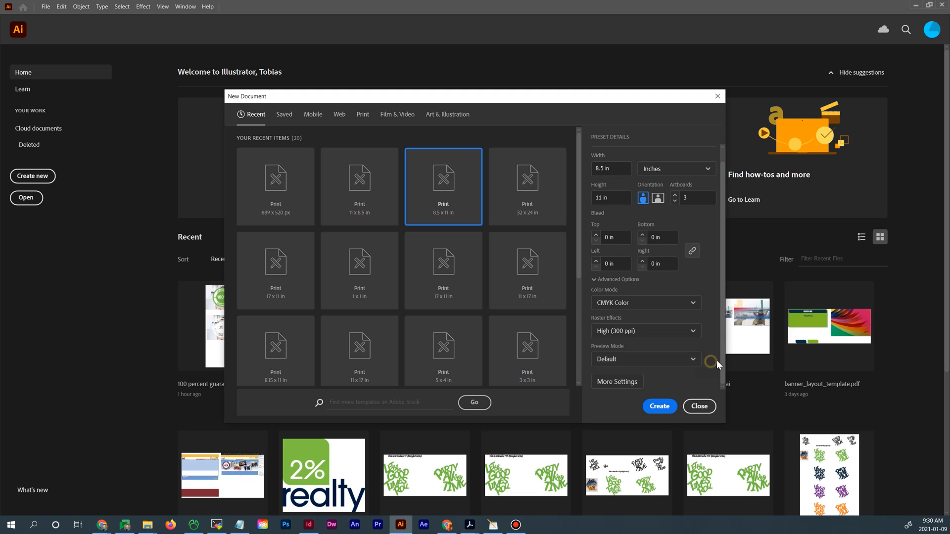
# Review the Preview Mode choices in More Settings, cancel that dialog, and create the 8.5 x 11 in CMYK document with three artboards
pyautogui.click(636, 382)
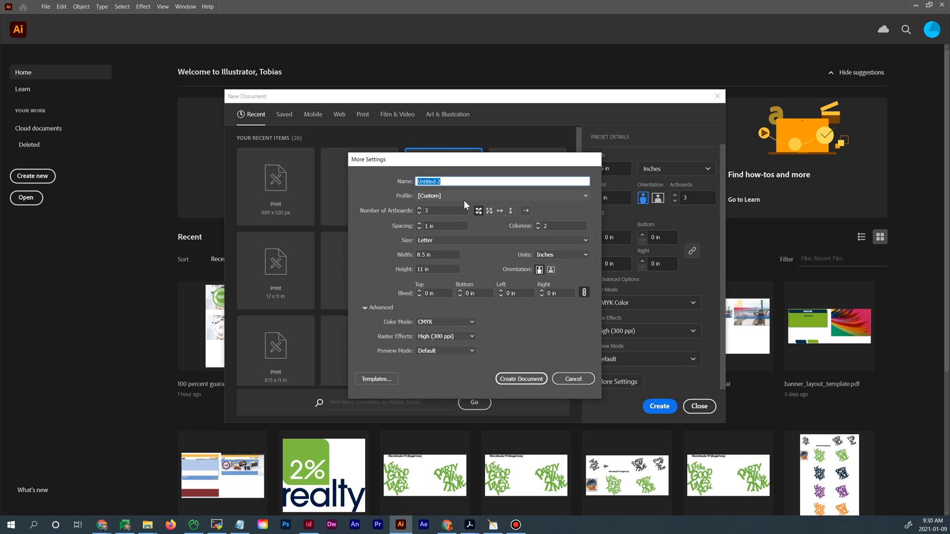
pyautogui.click(472, 351)
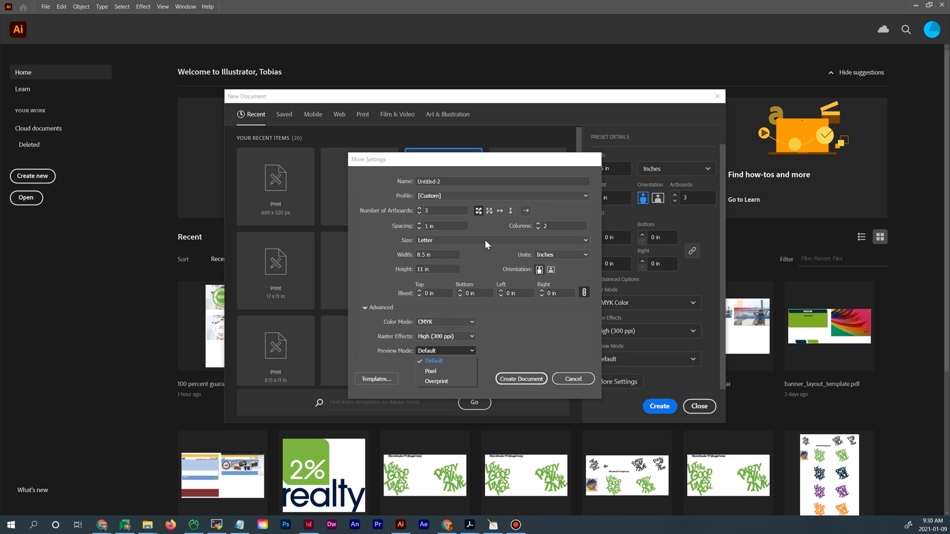
pyautogui.click(567, 393)
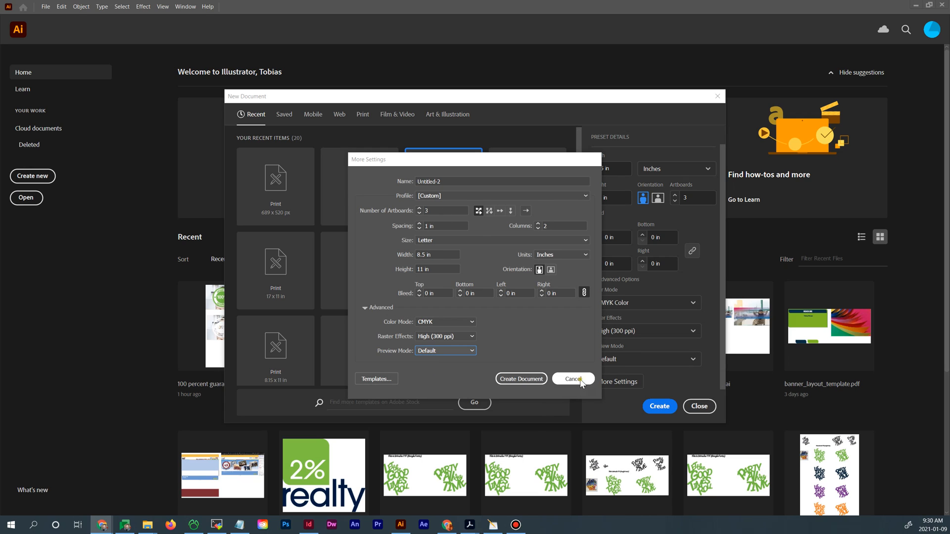
pyautogui.click(580, 379)
pyautogui.scroll(1, 659, 198)
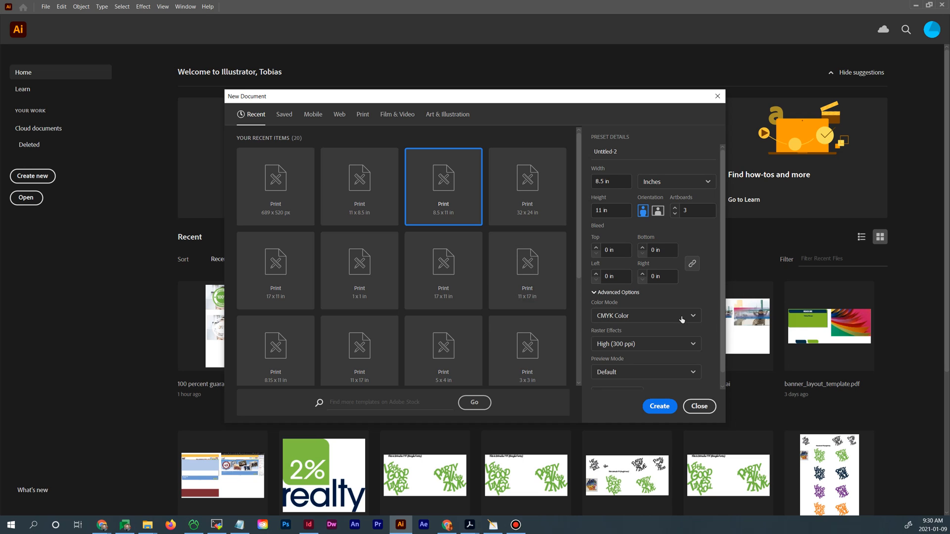
pyautogui.click(660, 406)
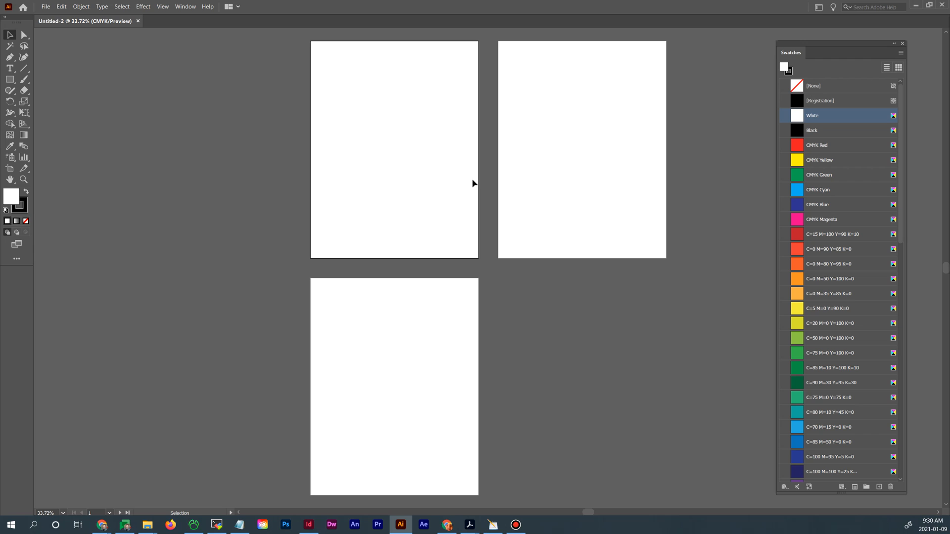
# Select all unused swatches in the new document and delete them
pyautogui.click(901, 56)
pyautogui.moveTo(799, 50); pyautogui.dragTo(793, 48)
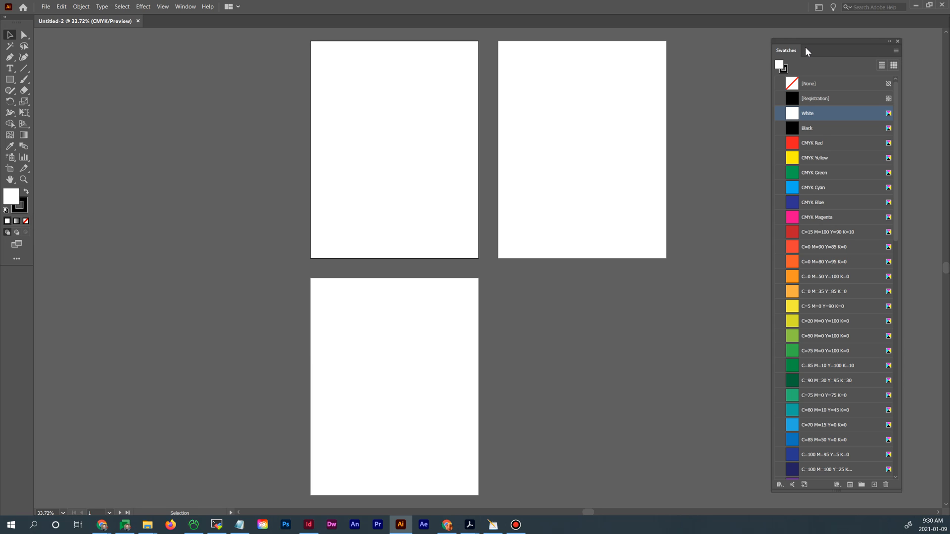
pyautogui.click(896, 51)
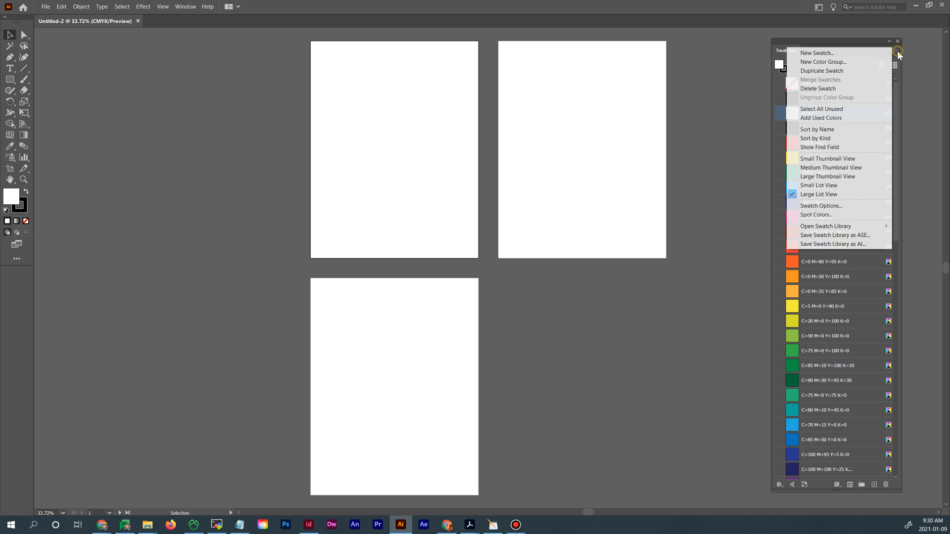
pyautogui.click(847, 110)
pyautogui.click(886, 485)
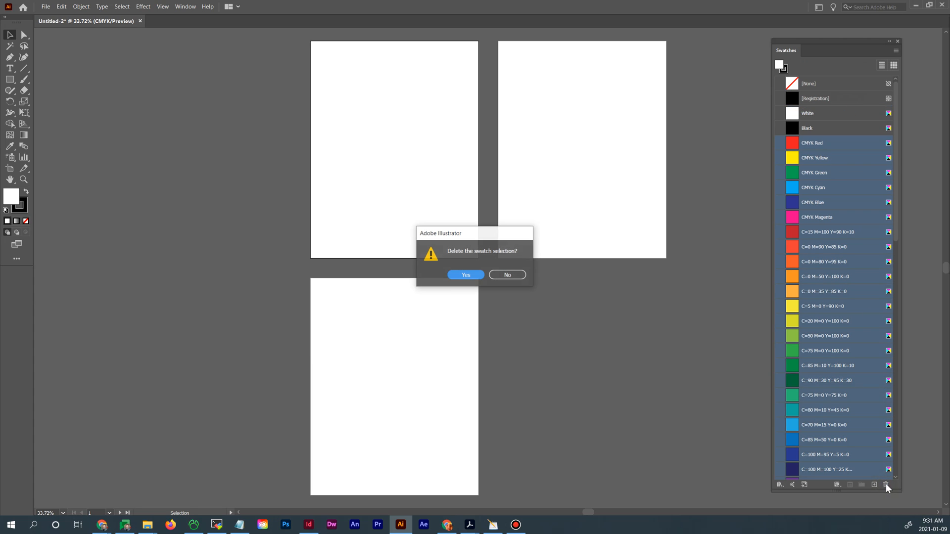
pyautogui.click(467, 275)
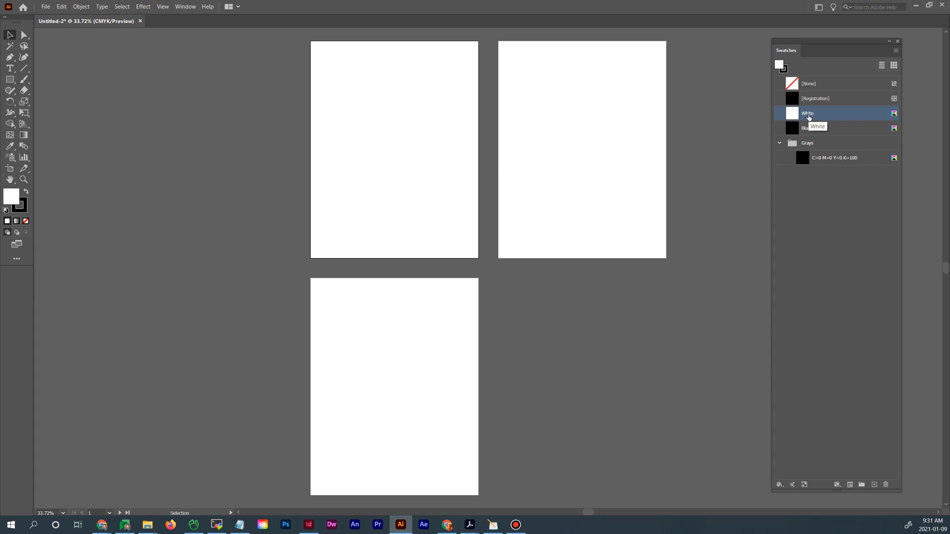
# Delete the remaining Grays color group from the swatches
pyautogui.click(811, 130)
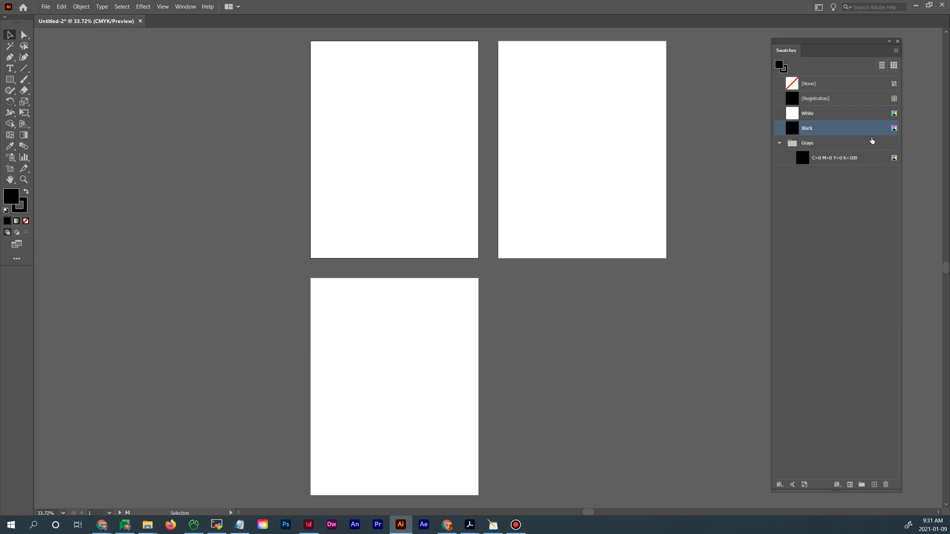
pyautogui.click(813, 144)
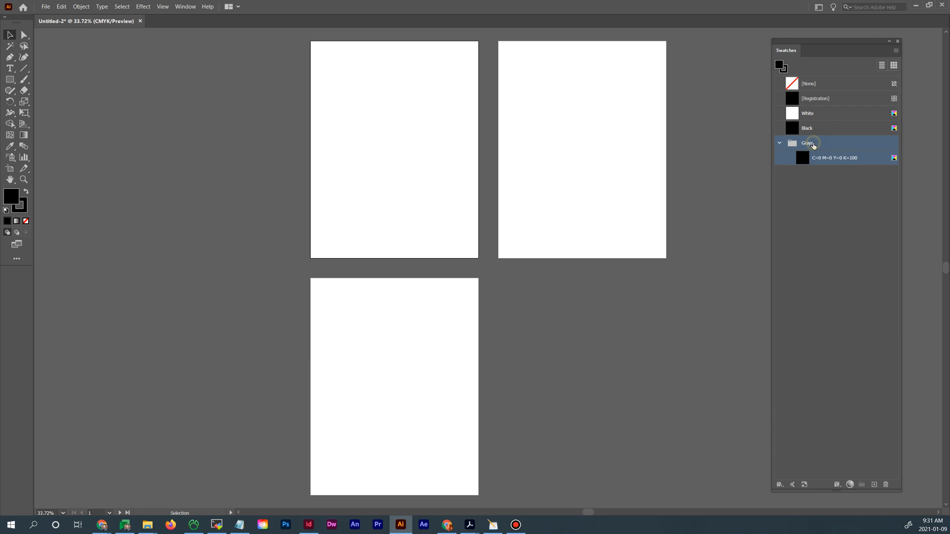
pyautogui.click(891, 484)
pyautogui.click(472, 276)
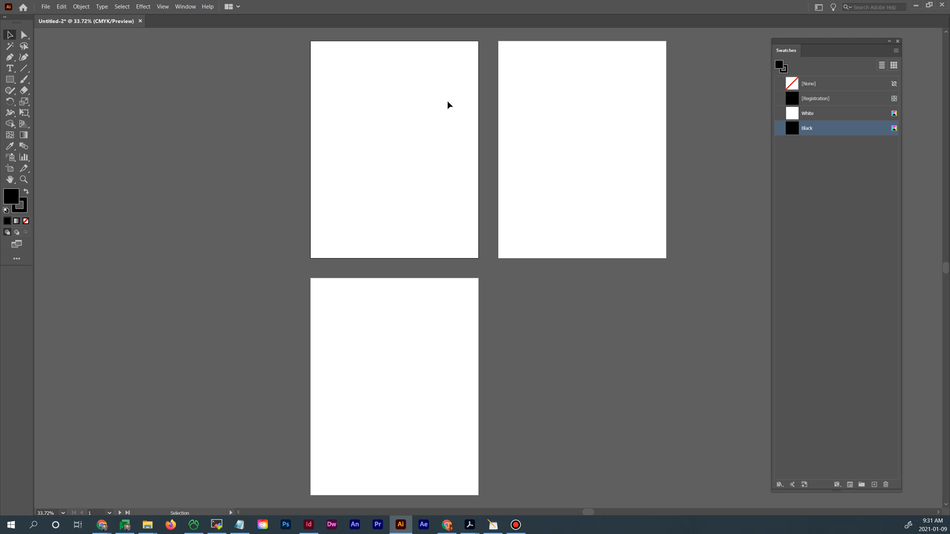
# Start saving the document and browse to the VCAD course folder "CM10E - Illustrator 1 - Jan 9 - Mar 27 2021"
pyautogui.click(45, 6)
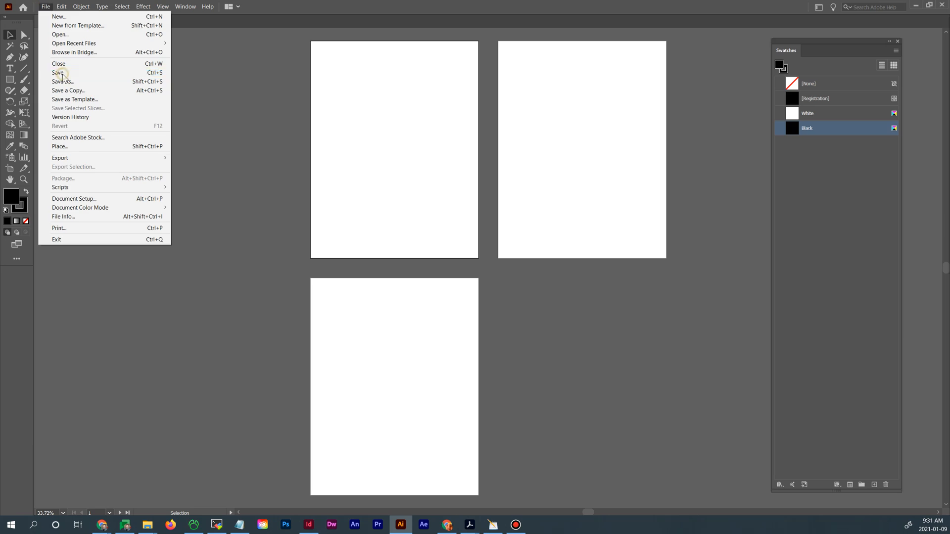
pyautogui.click(62, 75)
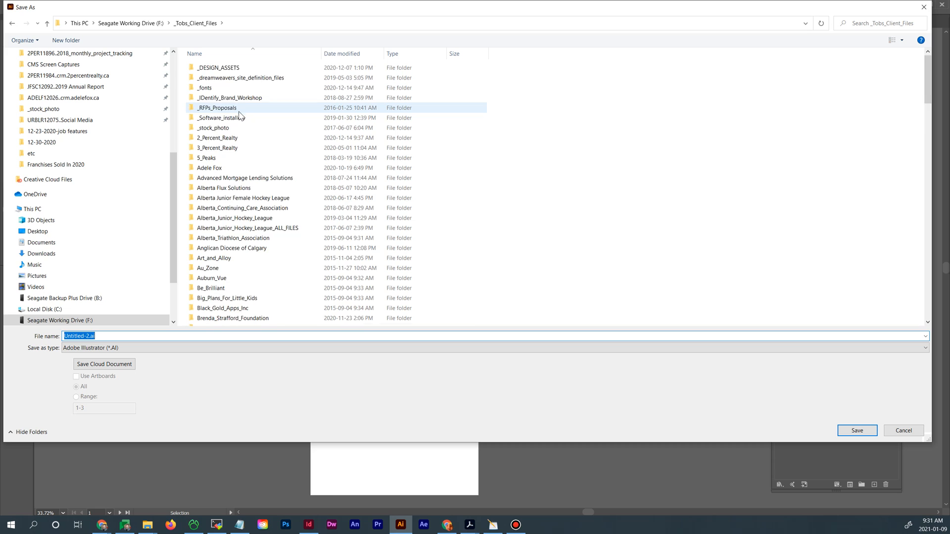
pyautogui.scroll(-15, 244, 123)
pyautogui.scroll(-20, 246, 128)
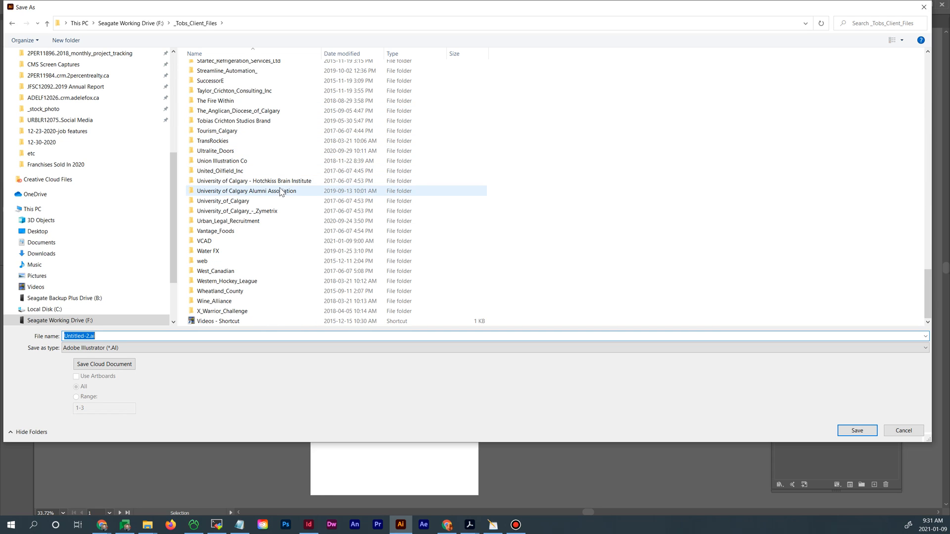
pyautogui.doubleClick(209, 241)
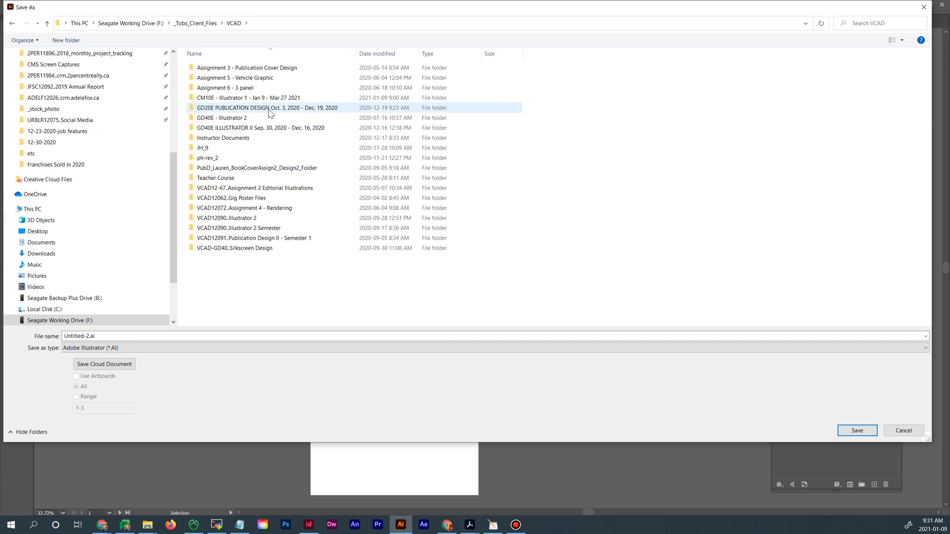
pyautogui.doubleClick(286, 99)
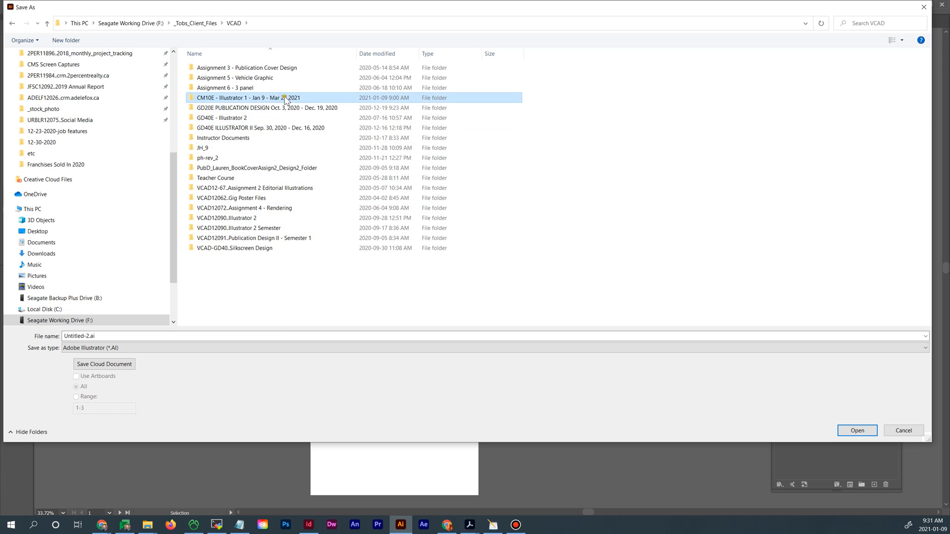
pyautogui.doubleClick(221, 74)
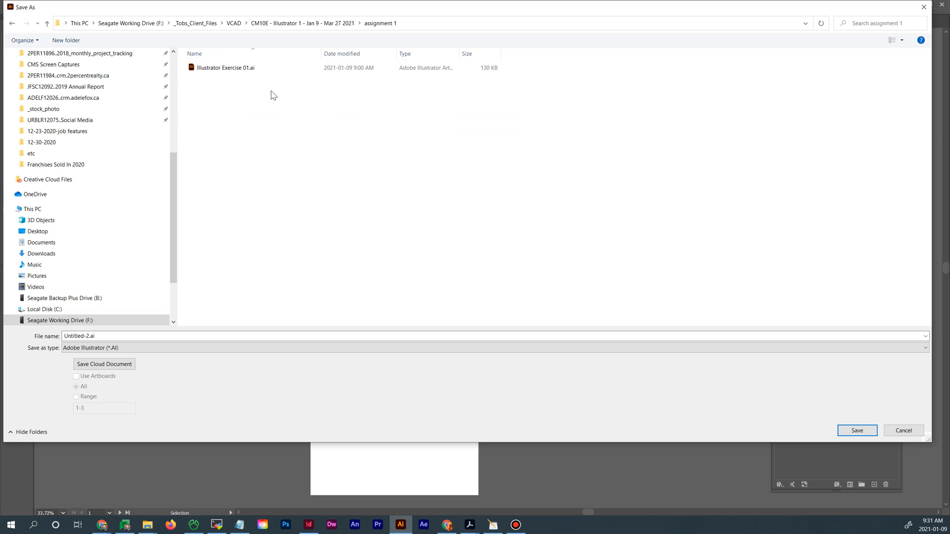
pyautogui.click(333, 23)
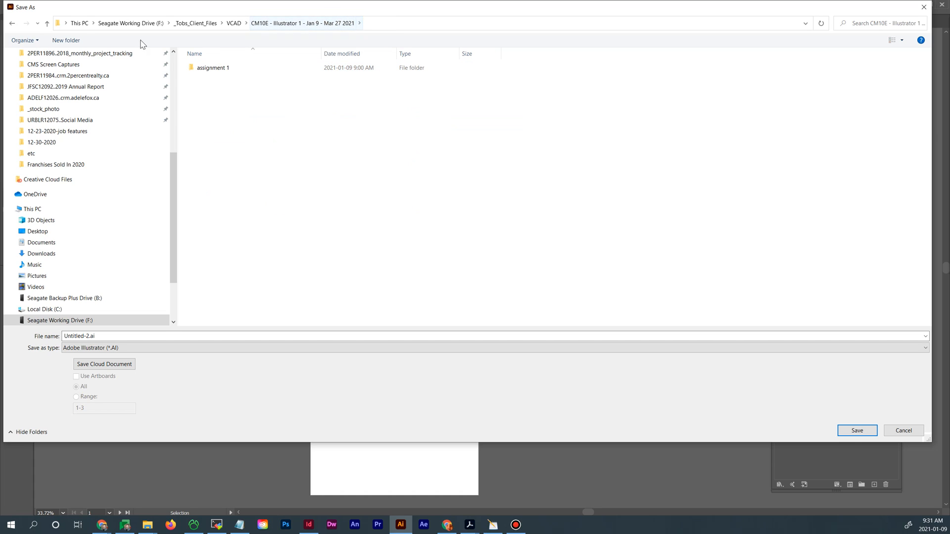
# Create a folder named "assignment 2 - custom graphic" in the course folder and open it
pyautogui.click(65, 40)
pyautogui.write('assigm')
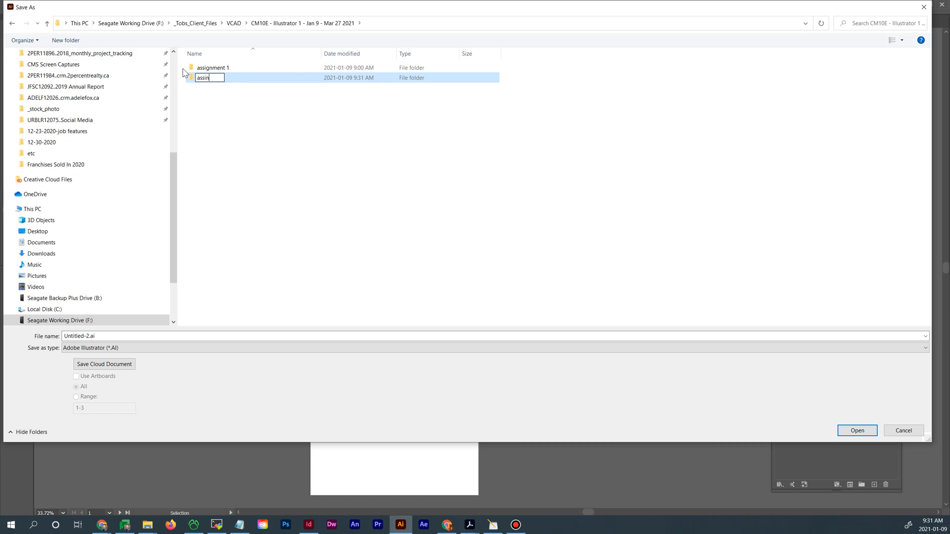
pyautogui.press('BackSpace')
pyautogui.write('nment 2 - custom c')
pyautogui.press('BackSpace')
pyautogui.write('graphic')
pyautogui.press('Return')
pyautogui.press('Return')
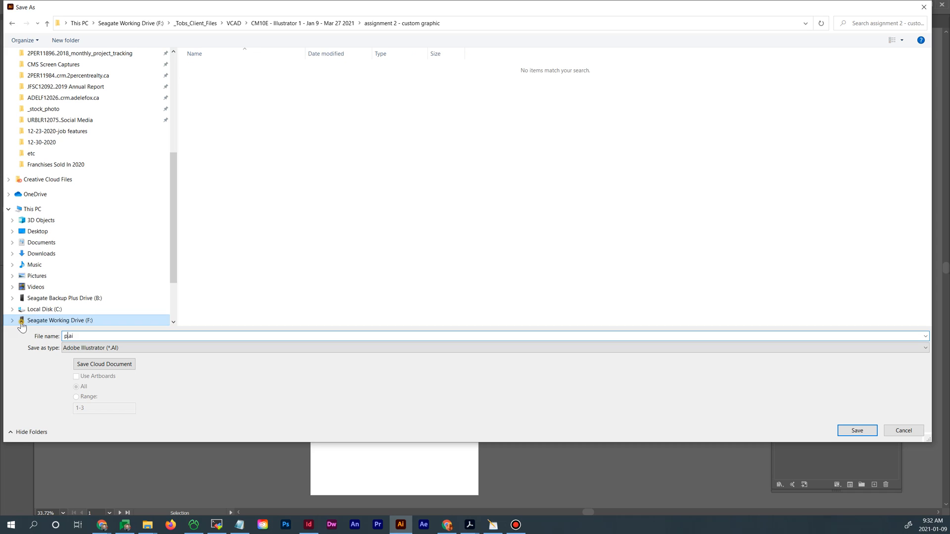
# Save the document as "pugs - draft.ai" in Adobe Illustrator format, accepting the save options
pyautogui.write('pugs - draft')
pyautogui.moveTo(578, 12); pyautogui.dragTo(586, 28)
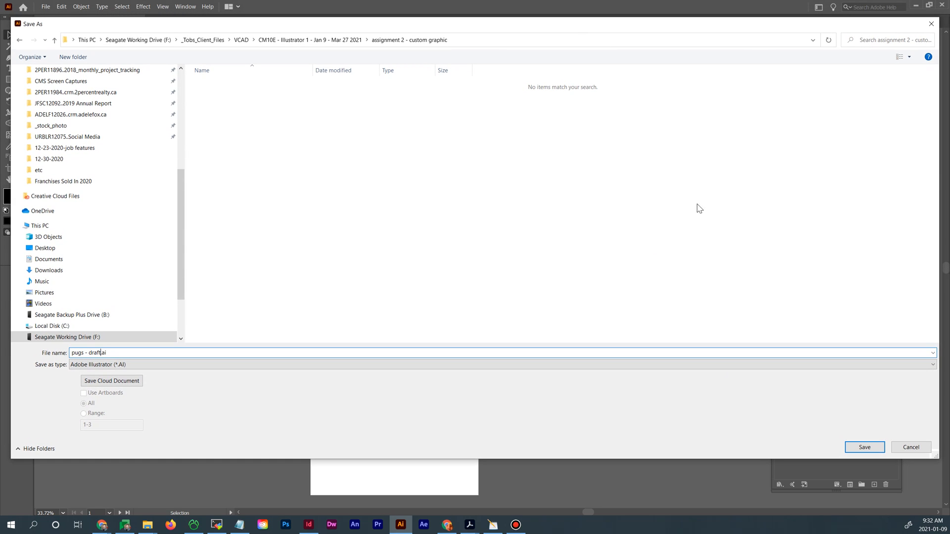
pyautogui.moveTo(772, 27); pyautogui.dragTo(770, 29)
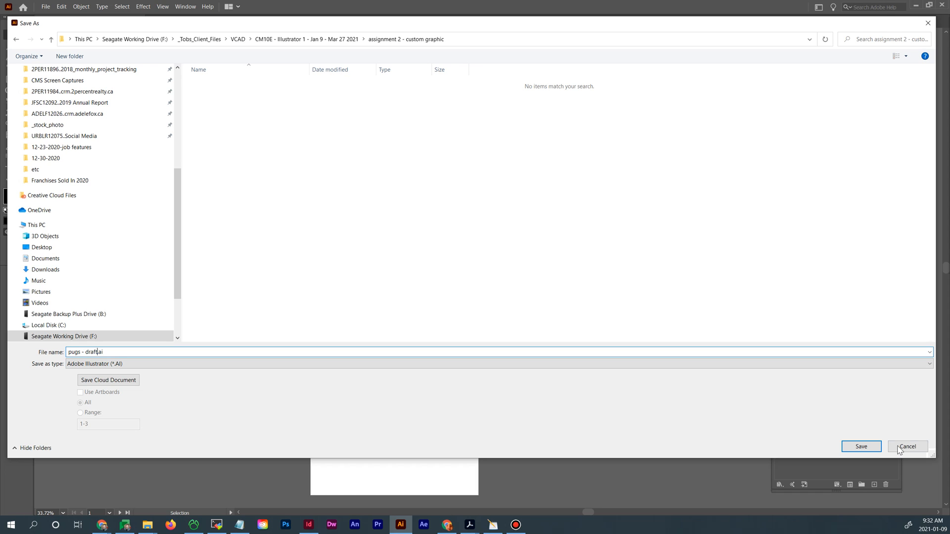
pyautogui.click(862, 446)
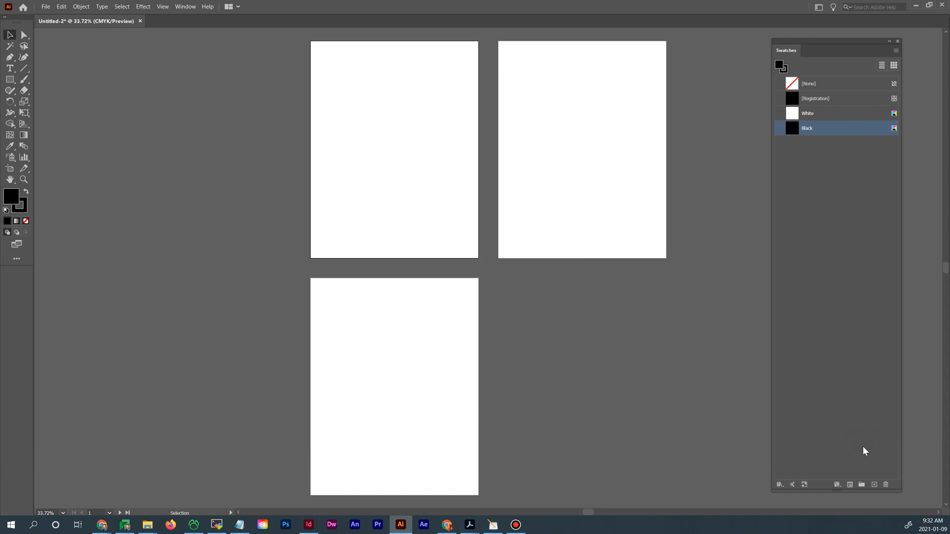
pyautogui.click(516, 391)
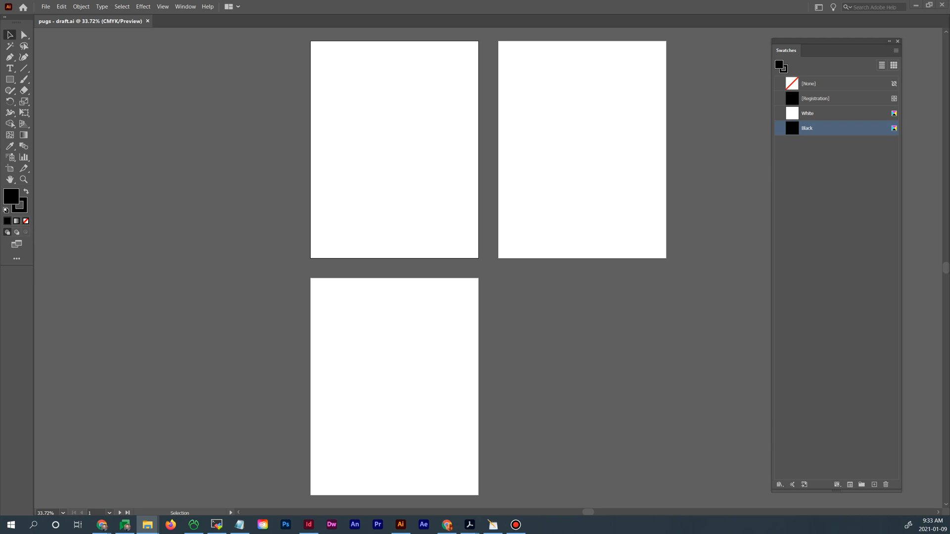
pyautogui.hotkey('alt', 'Tab')
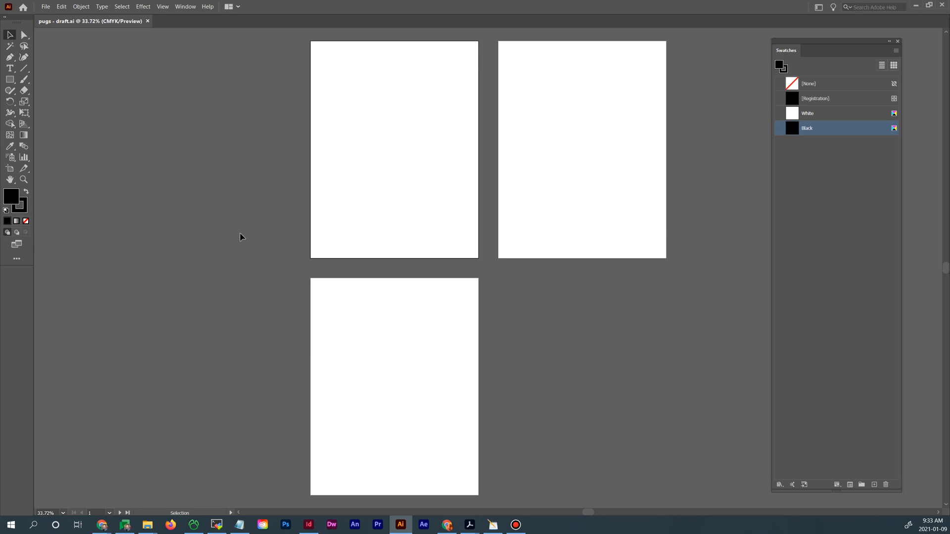
pyautogui.scroll(-1, 296, 246)
pyautogui.scroll(1, 220, 250)
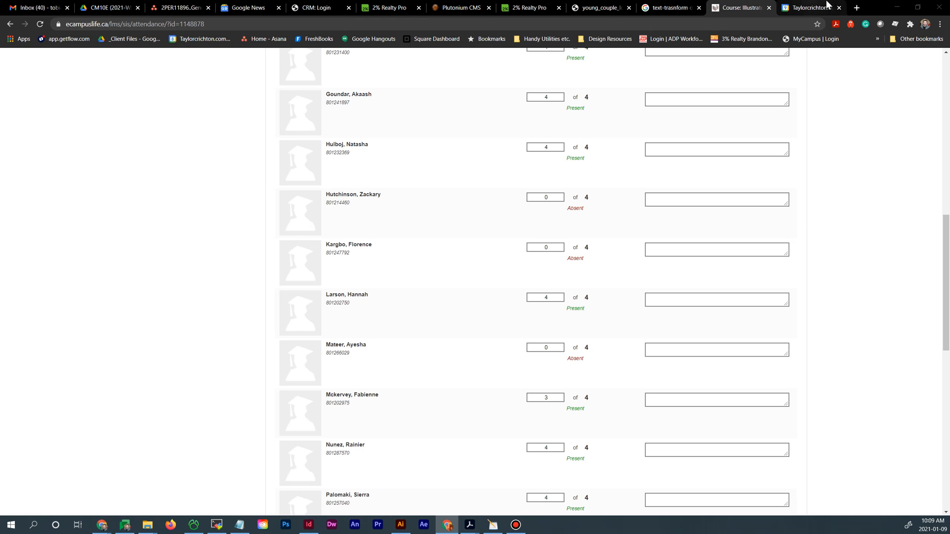
pyautogui.click(857, 8)
pyautogui.moveTo(816, 6); pyautogui.dragTo(949, 4)
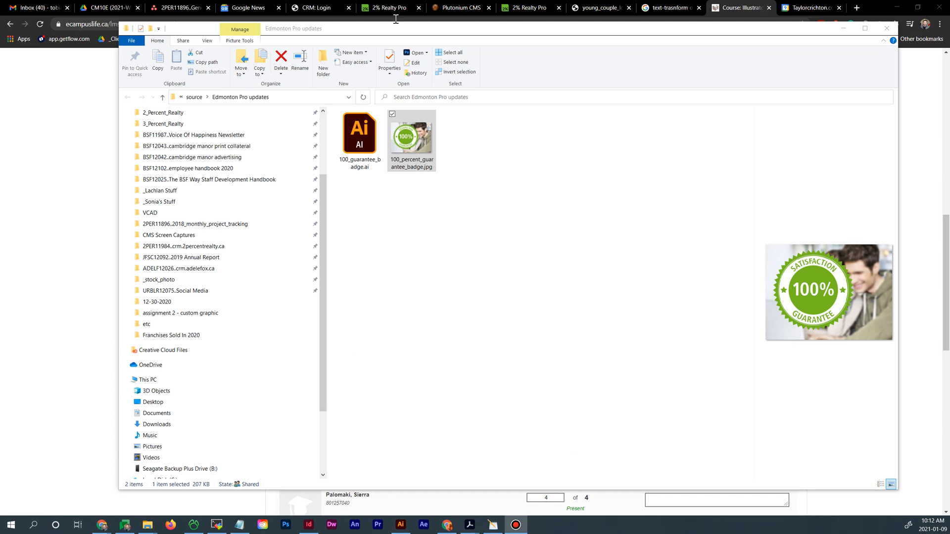
# Switch back to Illustrator's pugs - draft.ai and move the Stroke and Info panels onto the empty canvas beside the first artboard
pyautogui.moveTo(517, 528)
pyautogui.moveTo(401, 527)
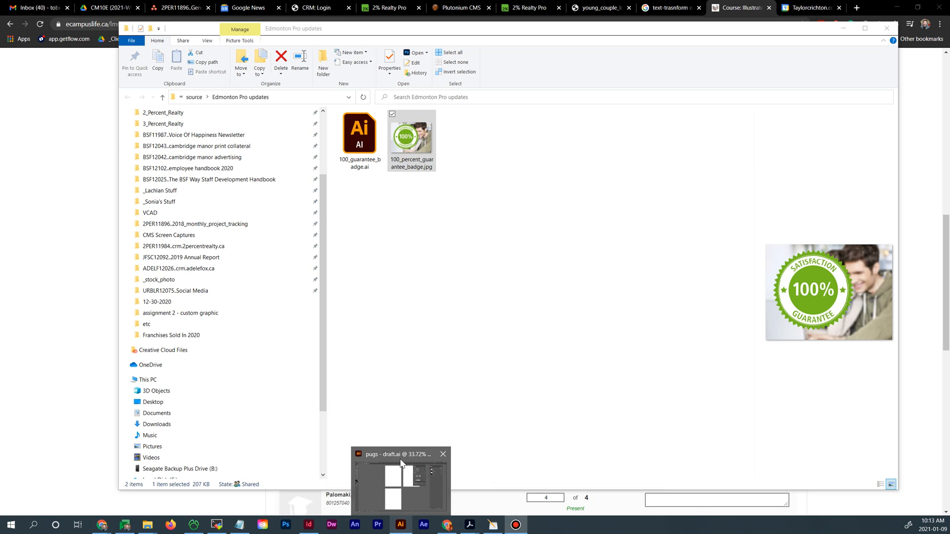
pyautogui.click(401, 462)
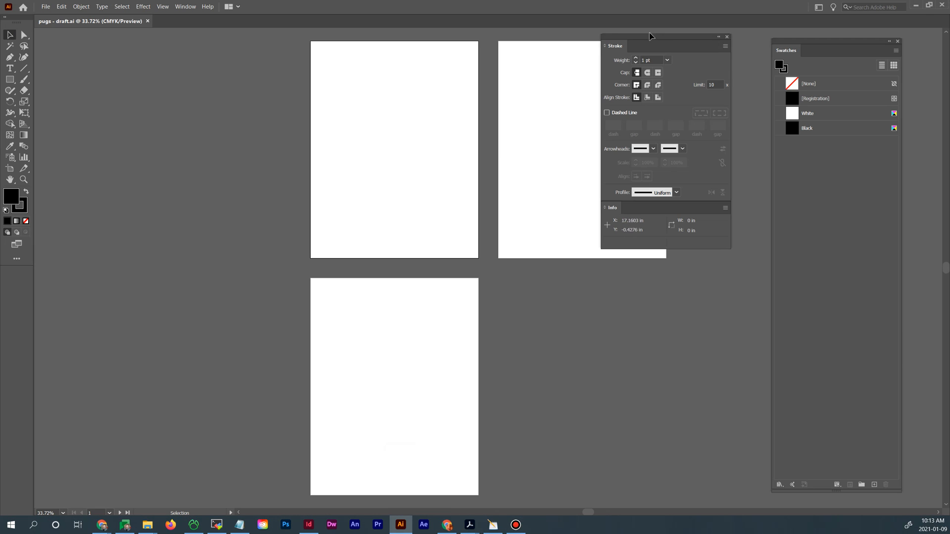
pyautogui.moveTo(652, 36); pyautogui.dragTo(659, 253)
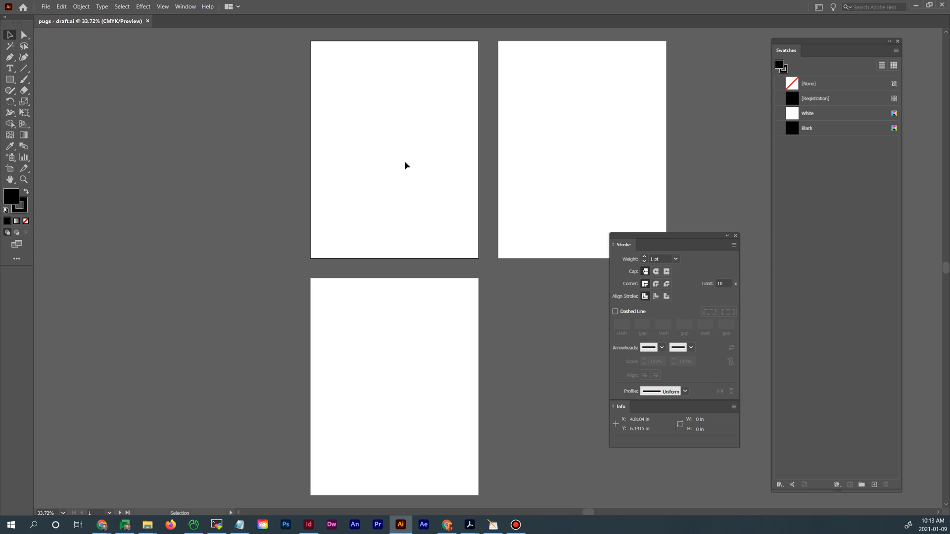
pyautogui.moveTo(635, 237); pyautogui.dragTo(120, 170)
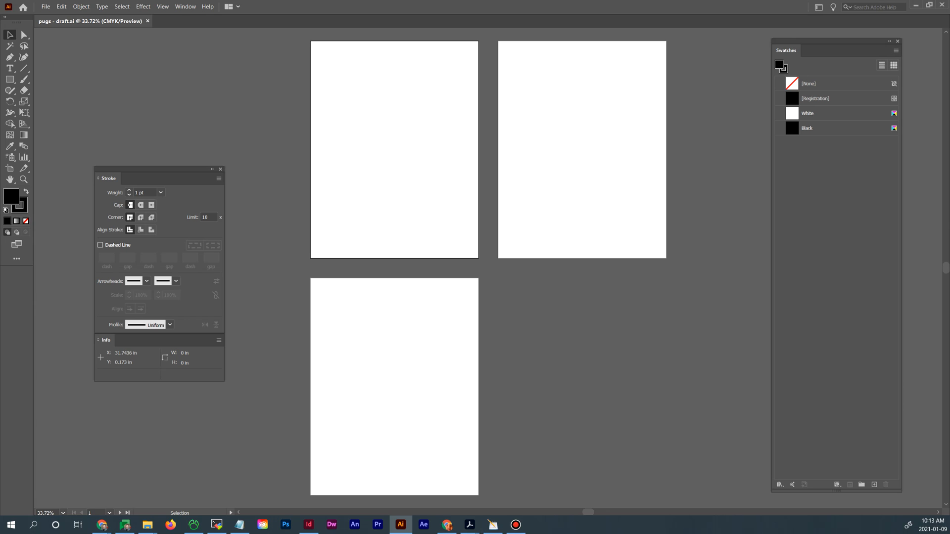
# Bring the Layers and Artboards panels next to the Swatches panel and shorten the Layers section
pyautogui.moveTo(693, 0); pyautogui.dragTo(645, 2)
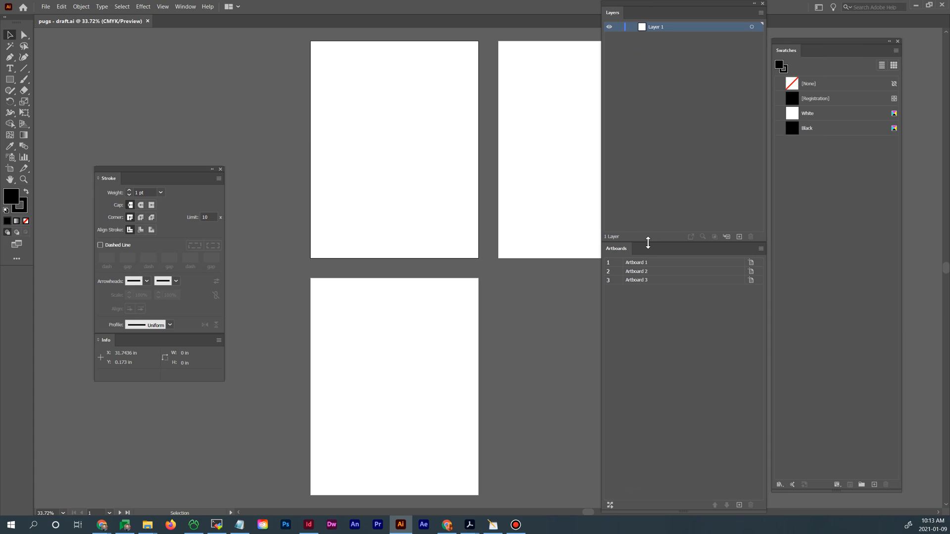
pyautogui.moveTo(648, 242); pyautogui.dragTo(650, 210)
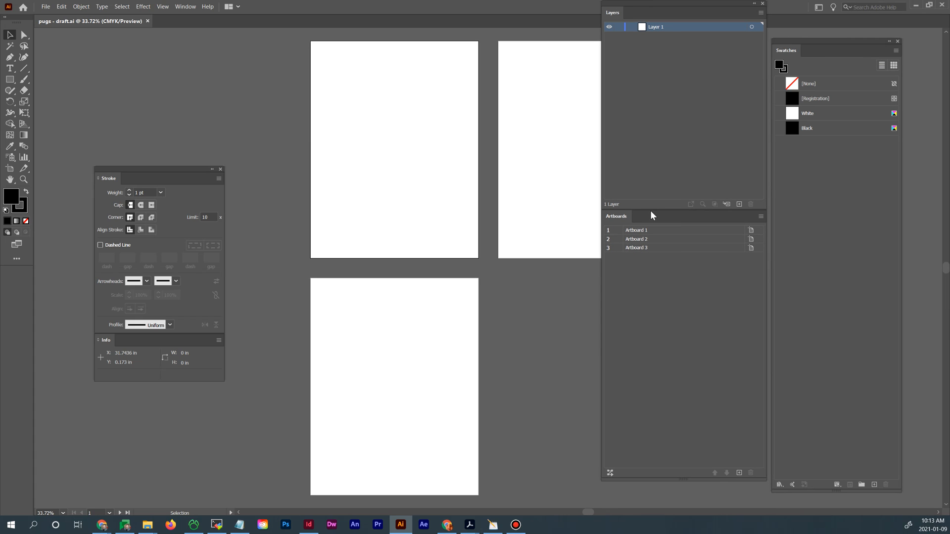
pyautogui.click(670, 231)
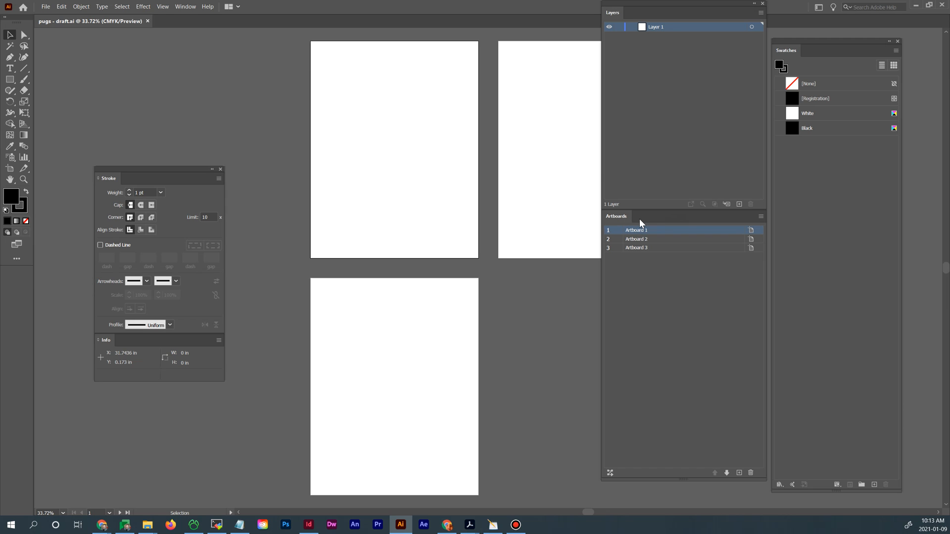
pyautogui.click(181, 6)
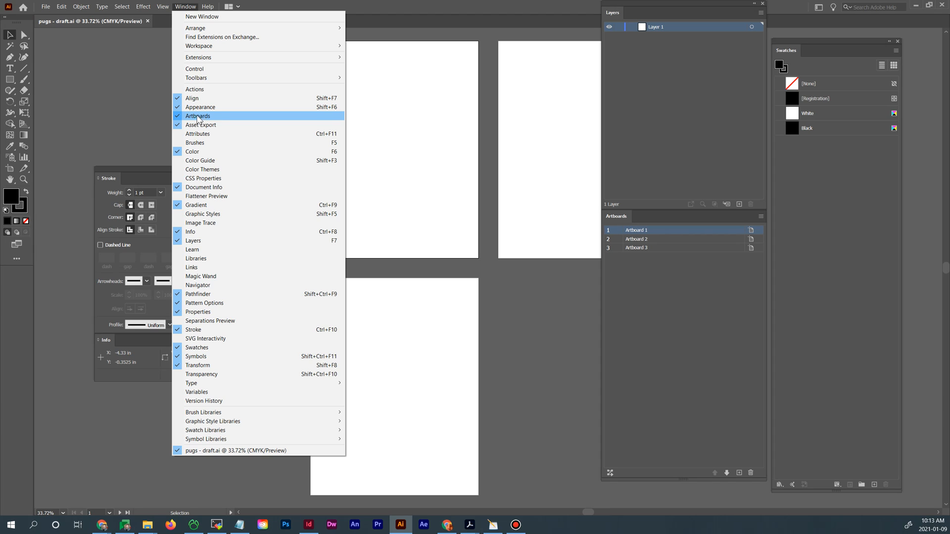
pyautogui.click(695, 283)
# Rename Artboard 1 as "Draft Pug Faces"
pyautogui.doubleClick(643, 235)
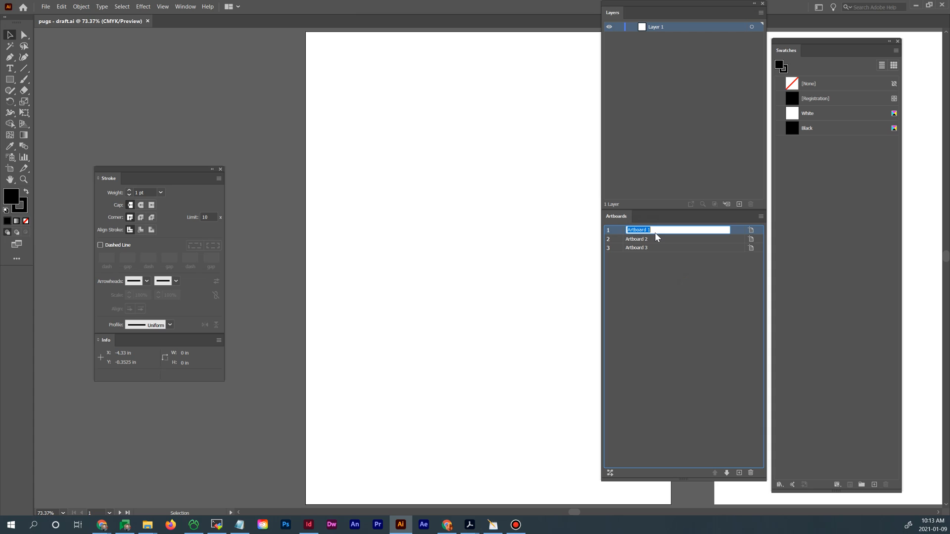
pyautogui.write('Draft Pug Faces')
pyautogui.click(677, 297)
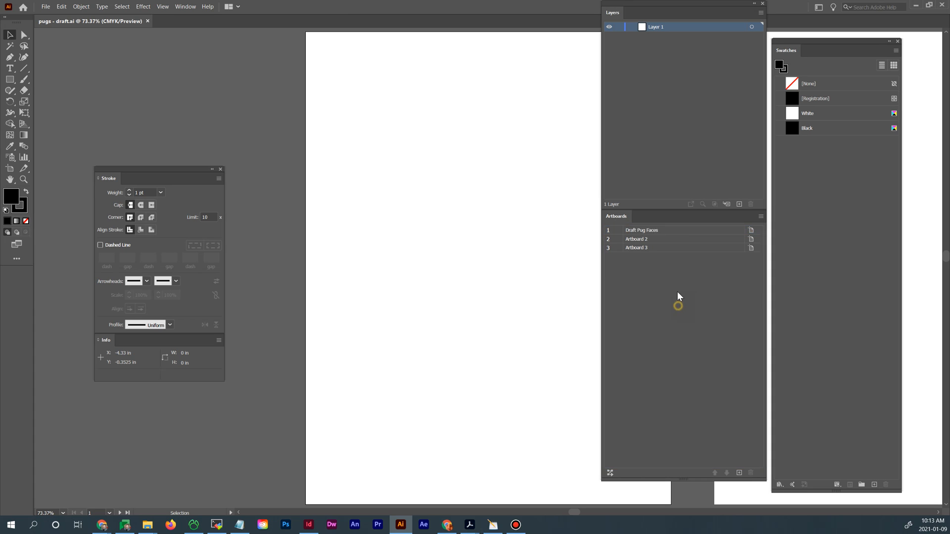
# Activate the Artboard tool and select the Draft Pug Faces artboard to view the artboards with their name labels
pyautogui.click(645, 240)
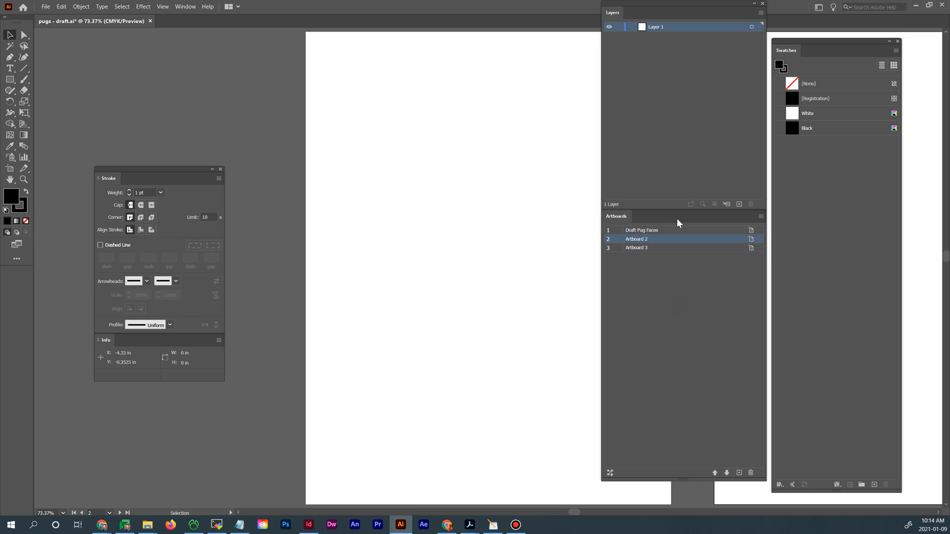
pyautogui.click(9, 169)
pyautogui.click(365, 173)
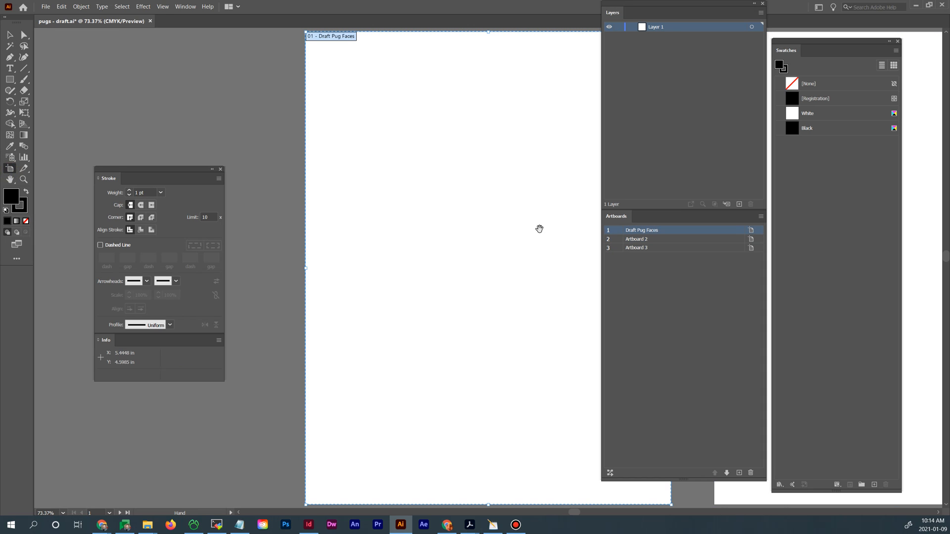
pyautogui.moveTo(539, 228); pyautogui.dragTo(384, 204)
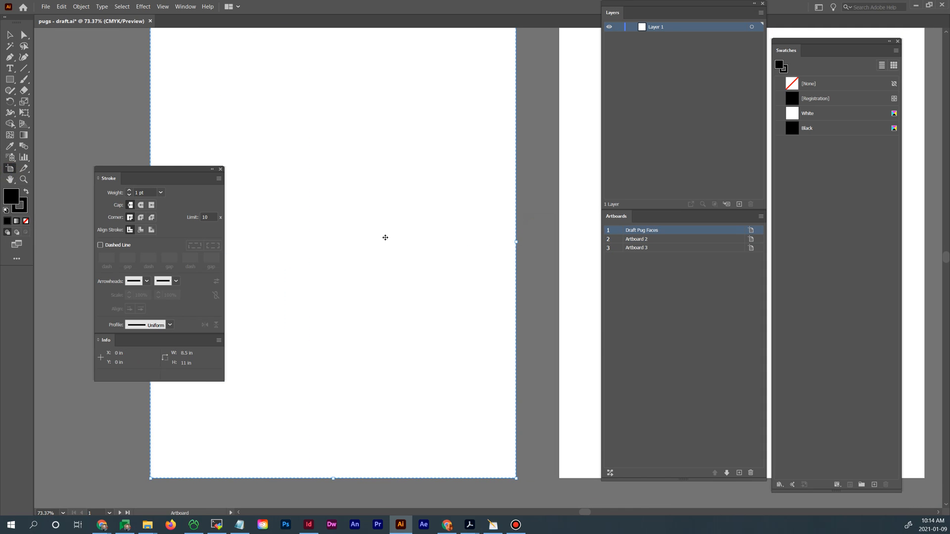
pyautogui.hotkey('ctrl', '-')
pyautogui.hotkey('ctrl', '-')
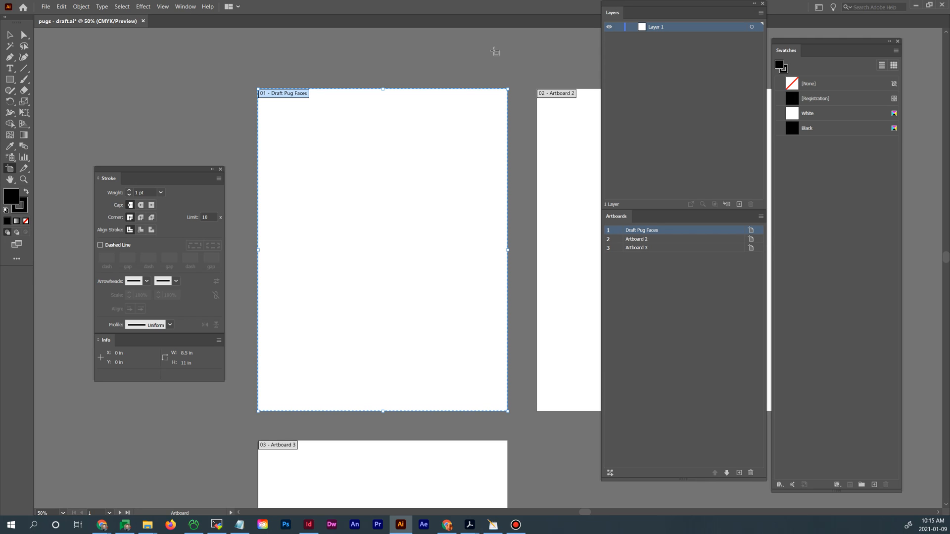
# Rename Layer 1 as "Trace"
pyautogui.doubleClick(655, 27)
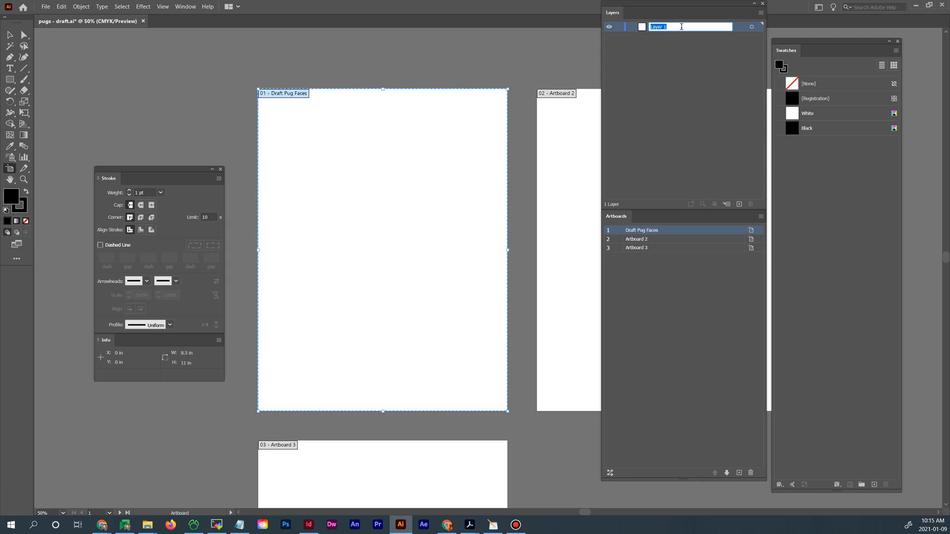
pyautogui.write('Trace')
pyautogui.press('Return')
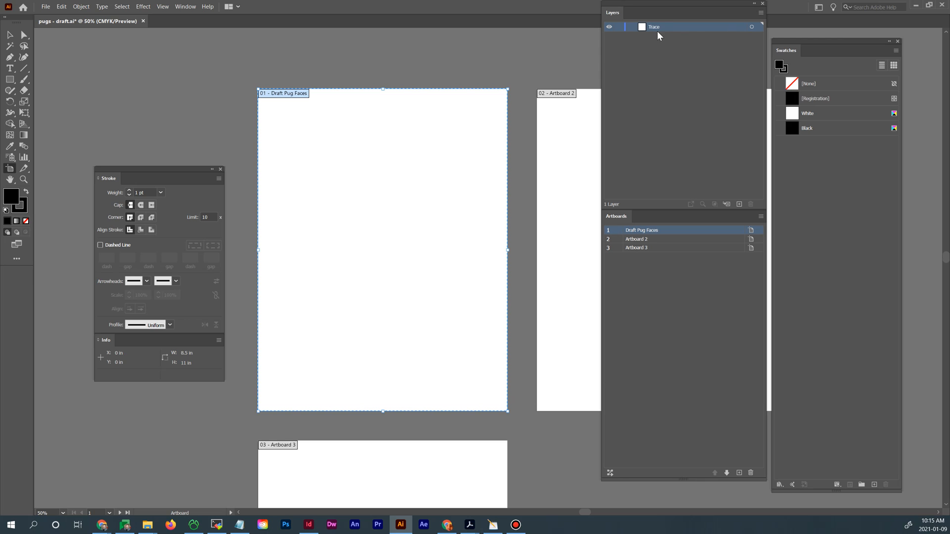
# Rename the document's only layer as "Reference Image"
pyautogui.doubleClick(658, 28)
pyautogui.write('Reference Image')
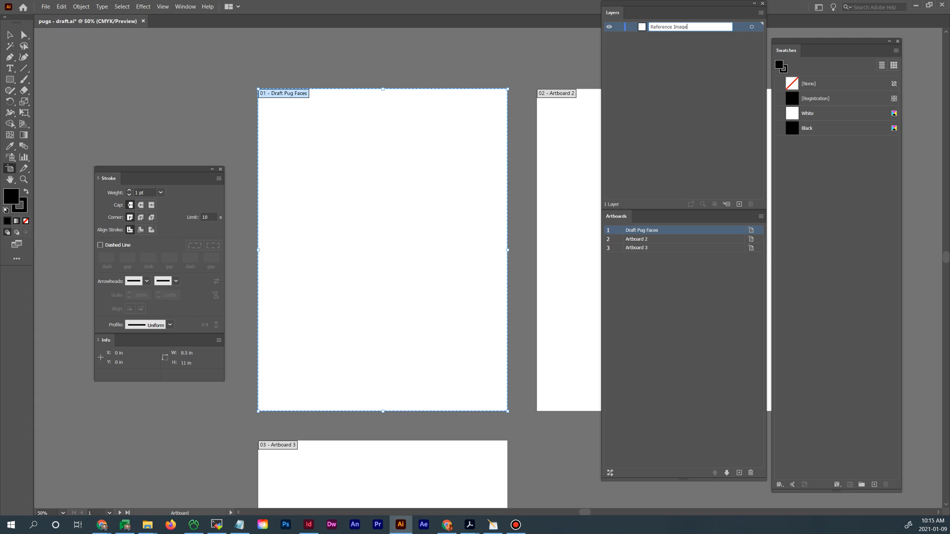
pyautogui.press('Return')
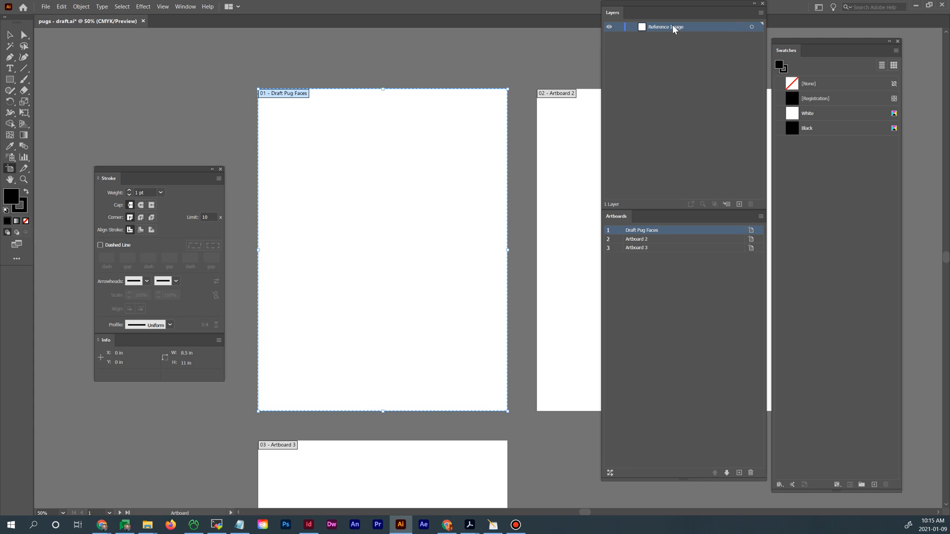
# Add a new layer named "Dogs" above the Reference Image layer, keeping the default layer options
pyautogui.click(760, 13)
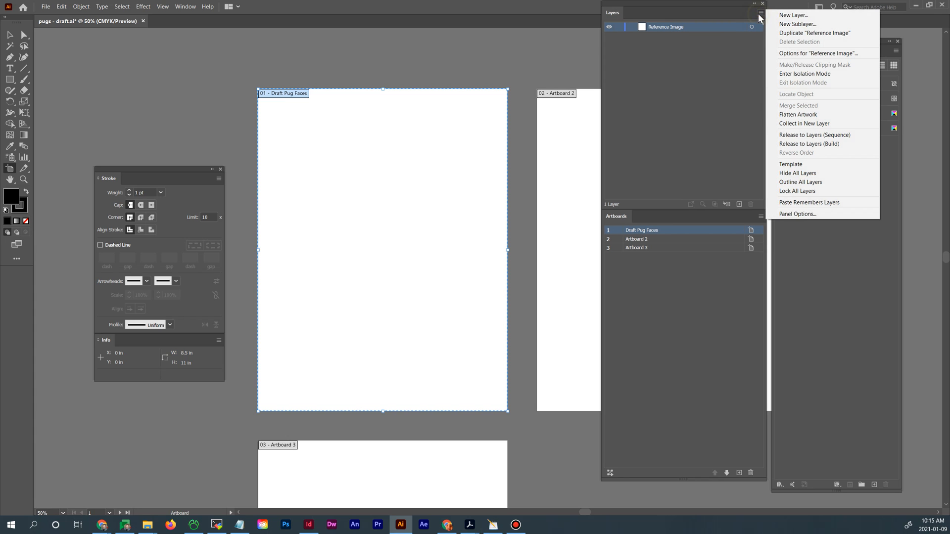
pyautogui.click(779, 16)
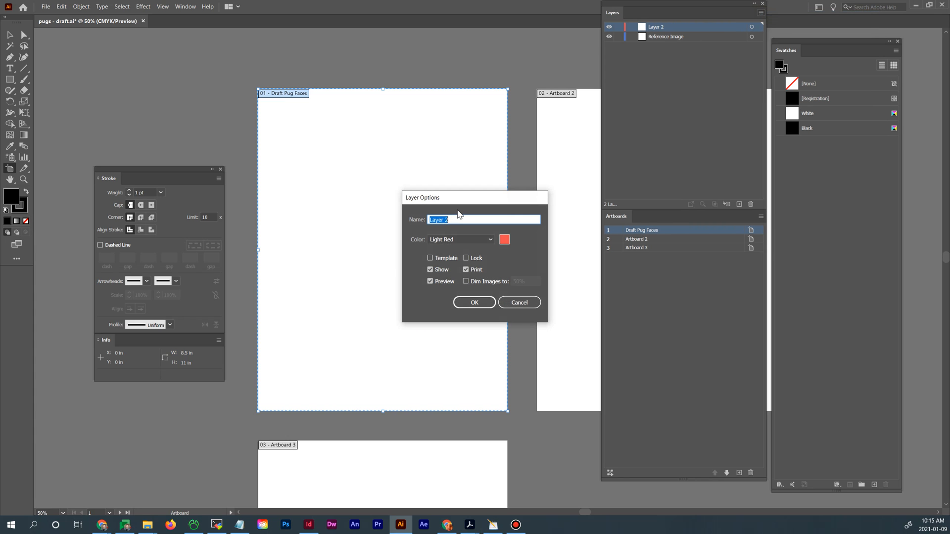
pyautogui.write('Dogs')
pyautogui.press('Return')
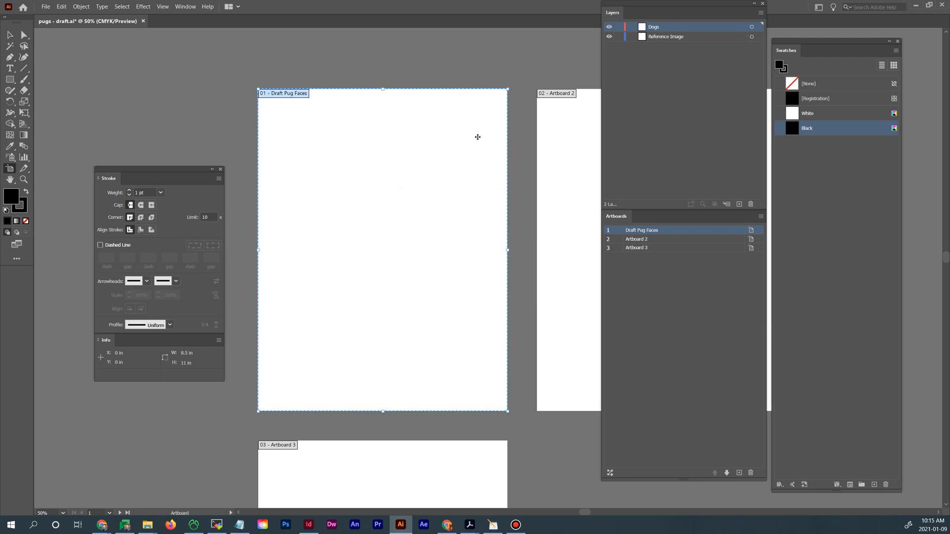
# Move the Stroke and Info panels off the canvas and save the document
pyautogui.moveTo(142, 173); pyautogui.dragTo(871, 186)
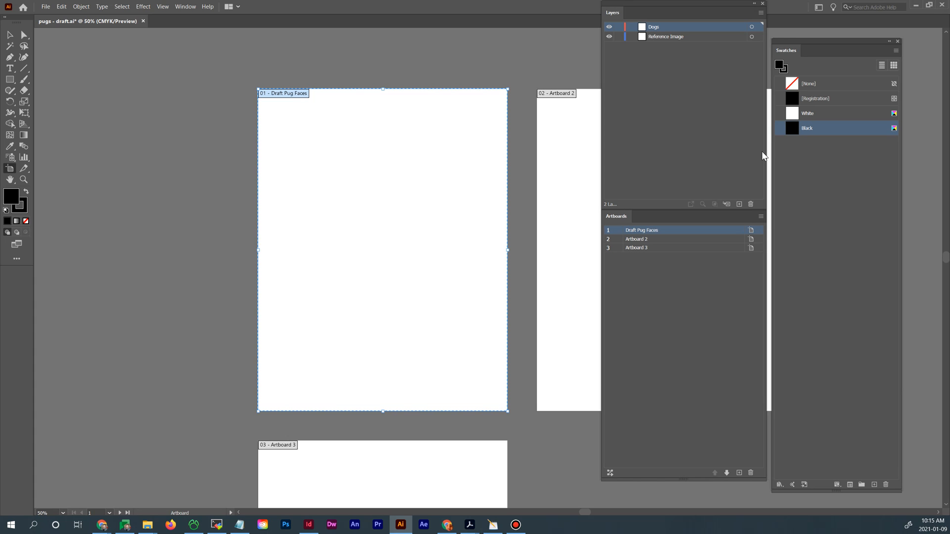
pyautogui.click(46, 7)
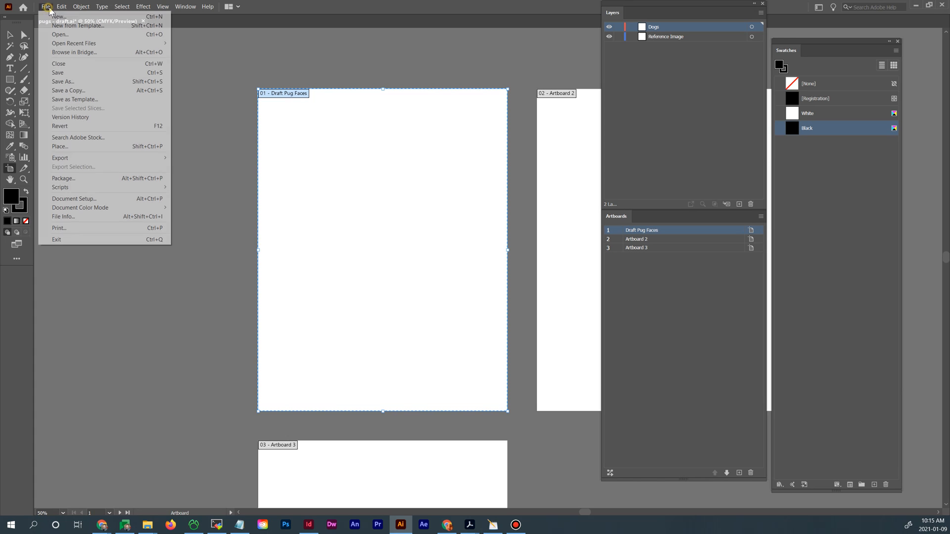
pyautogui.click(60, 72)
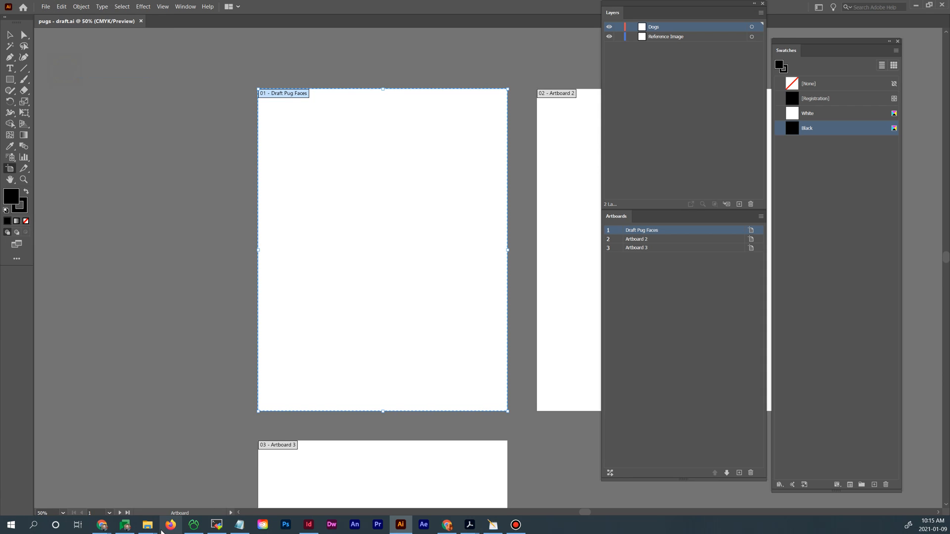
# Switch to File Explorer and open the photo subfolder of "assignment 2 - custom graphic" in VCAD's "CM10E - Illustrator 1 - Jan 9 - Mar 27 2021" folder
pyautogui.moveTo(150, 532)
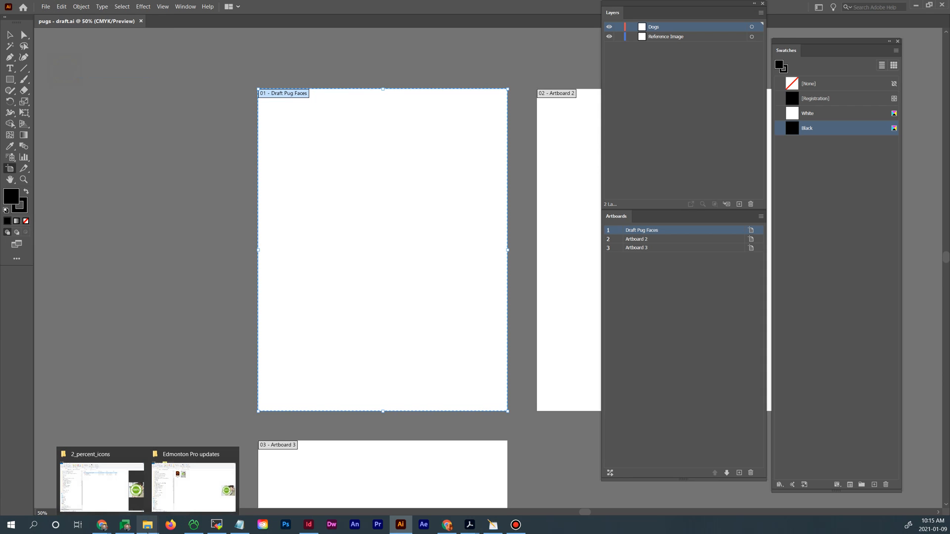
pyautogui.click(194, 463)
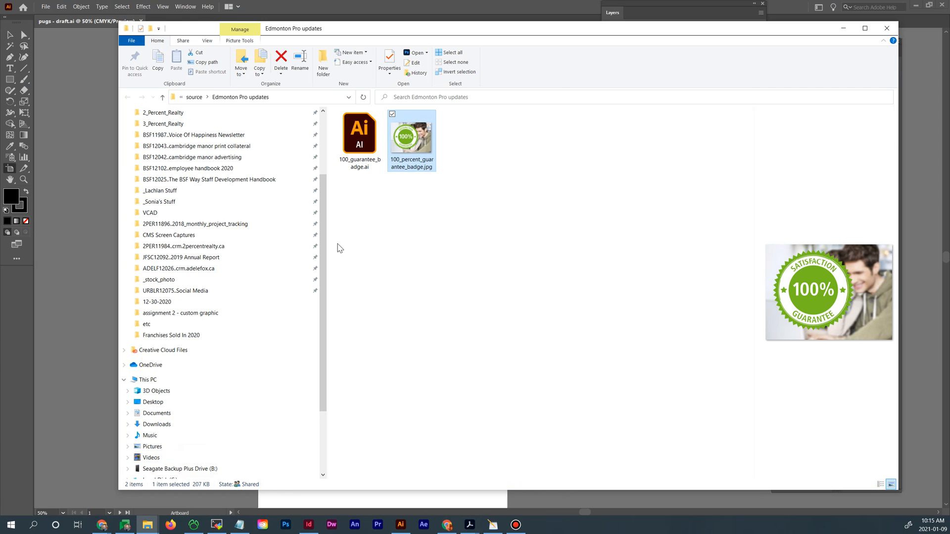
pyautogui.click(172, 214)
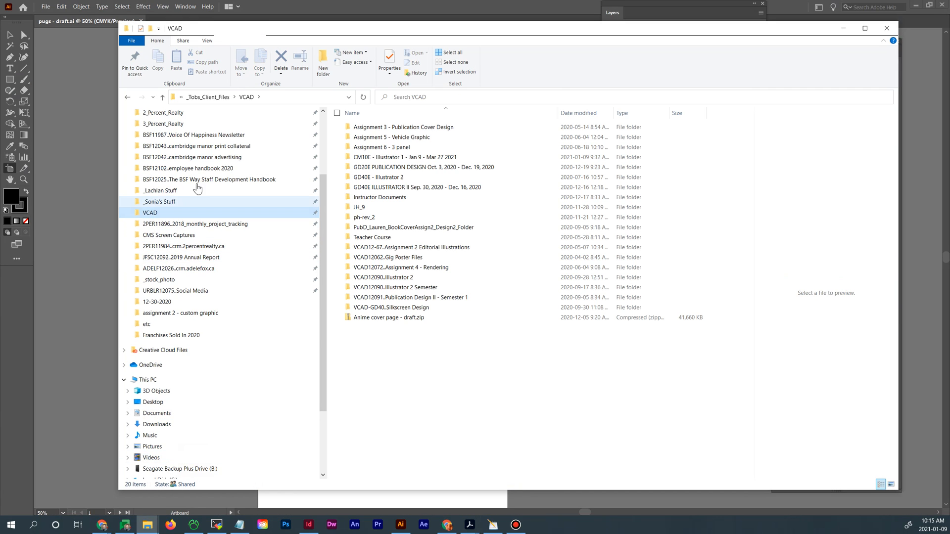
pyautogui.doubleClick(423, 157)
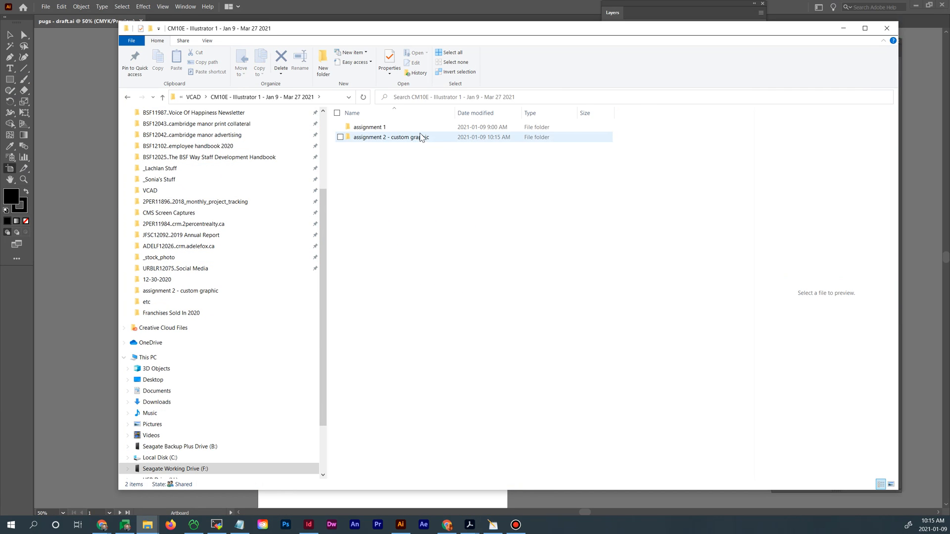
pyautogui.doubleClick(420, 137)
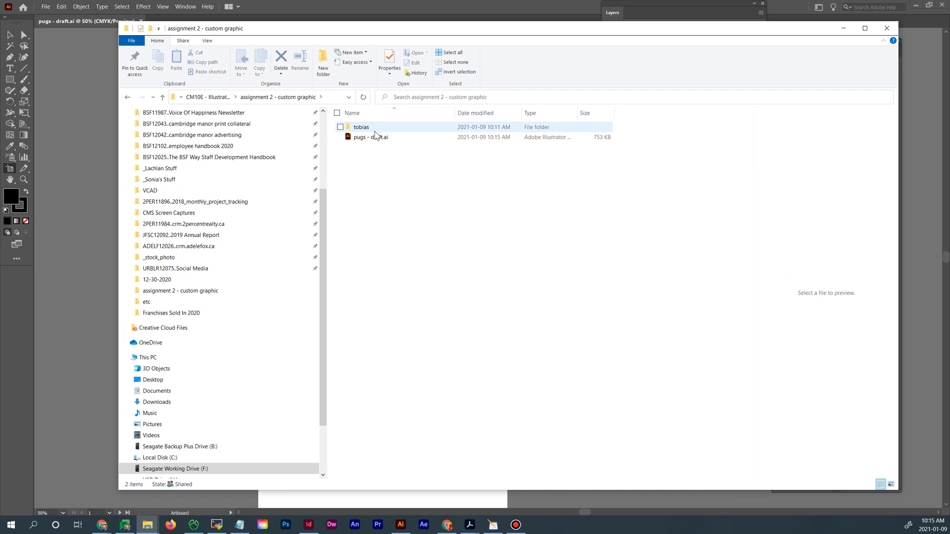
pyautogui.click(369, 138)
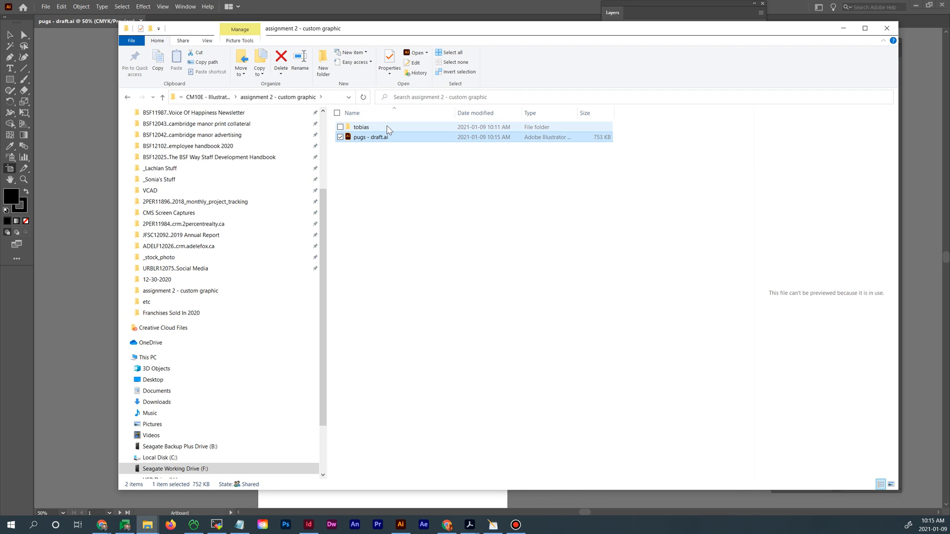
pyautogui.doubleClick(389, 130)
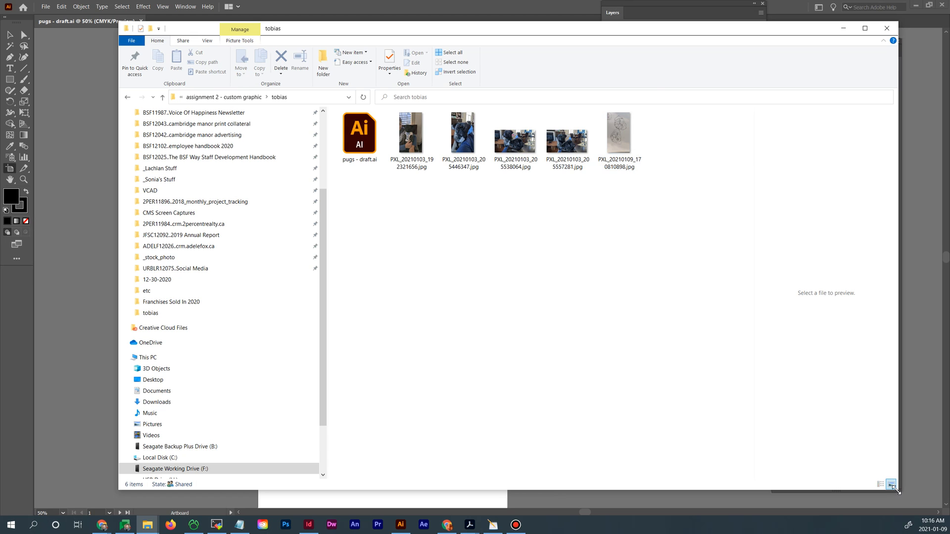
# Shrink the File Explorer window and place the pug sketch photo PXL_20210109_170810898.jpg into the Illustrator document
pyautogui.moveTo(897, 490); pyautogui.dragTo(704, 270)
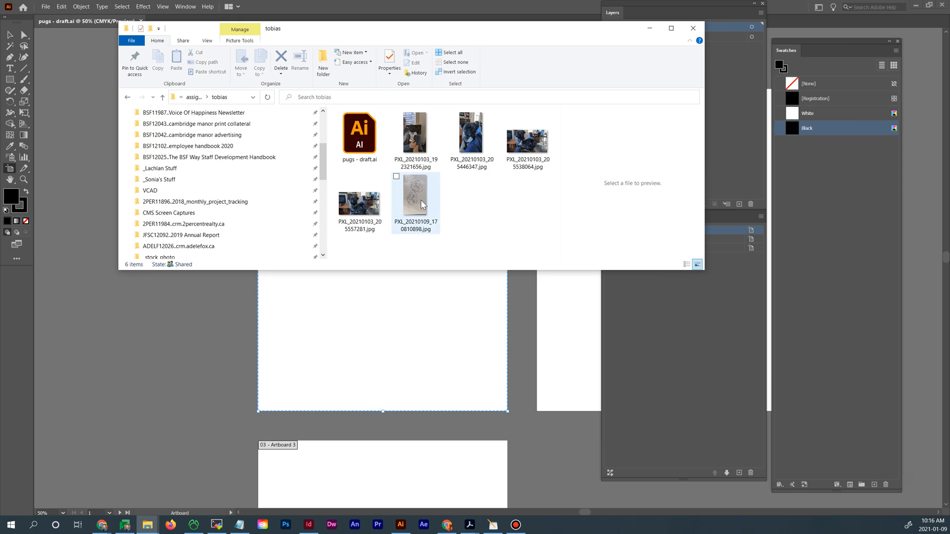
pyautogui.moveTo(421, 200); pyautogui.dragTo(450, 348)
pyautogui.moveTo(451, 317); pyautogui.dragTo(472, 364)
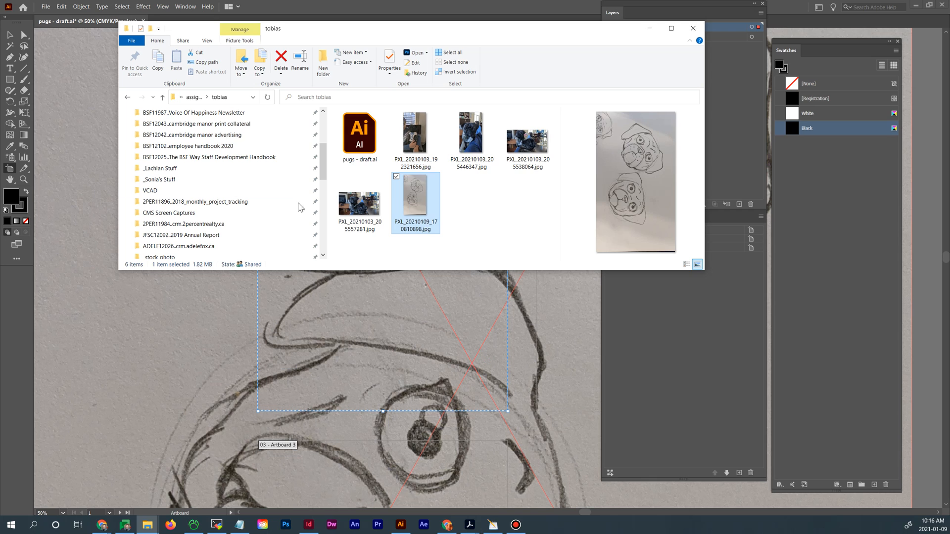
# Back in Illustrator, move the placed sketch photo aside to uncover Artboard 2 and show the rulers
pyautogui.click(9, 35)
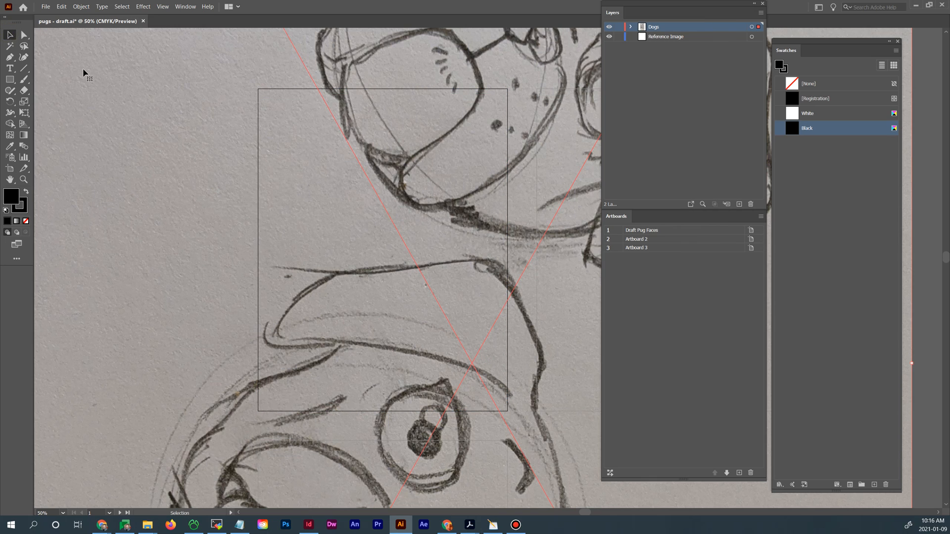
pyautogui.hotkey('ctrl', '-')
pyautogui.hotkey('ctrl', '-')
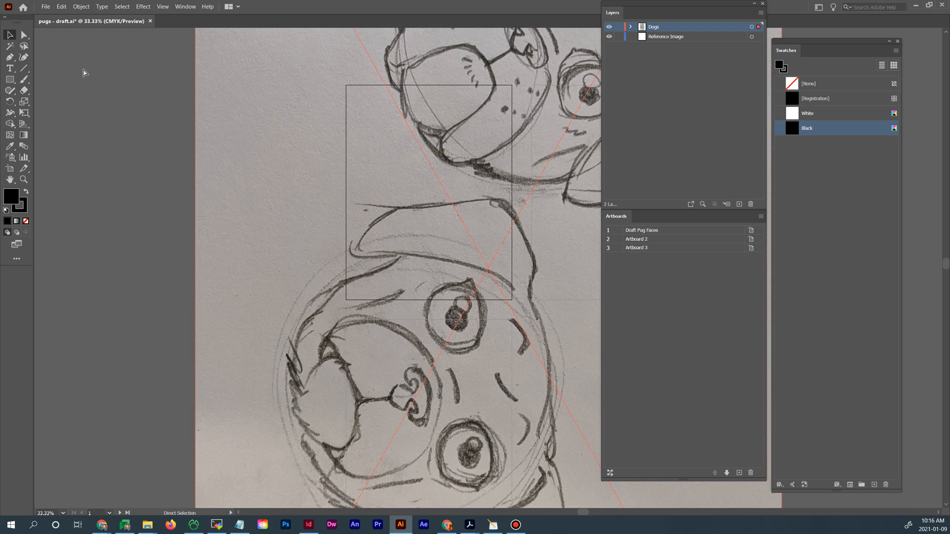
pyautogui.hotkey('ctrl', '-')
pyautogui.hotkey('ctrl', '-')
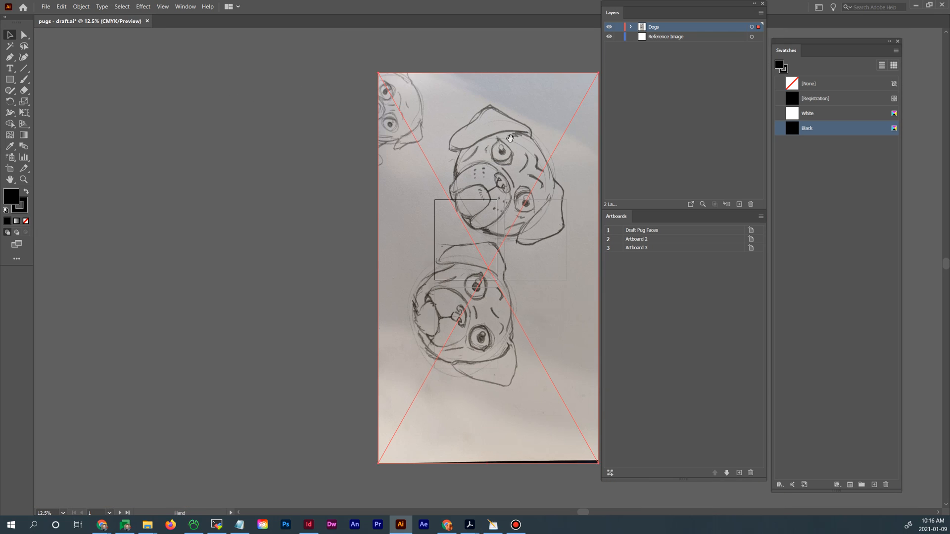
pyautogui.hscroll(5, 509, 138)
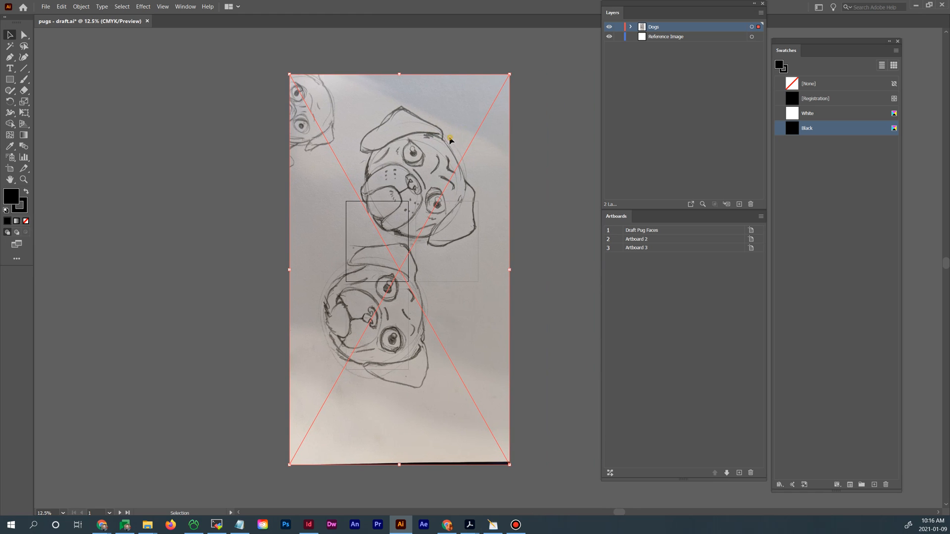
pyautogui.moveTo(440, 142); pyautogui.dragTo(341, 118)
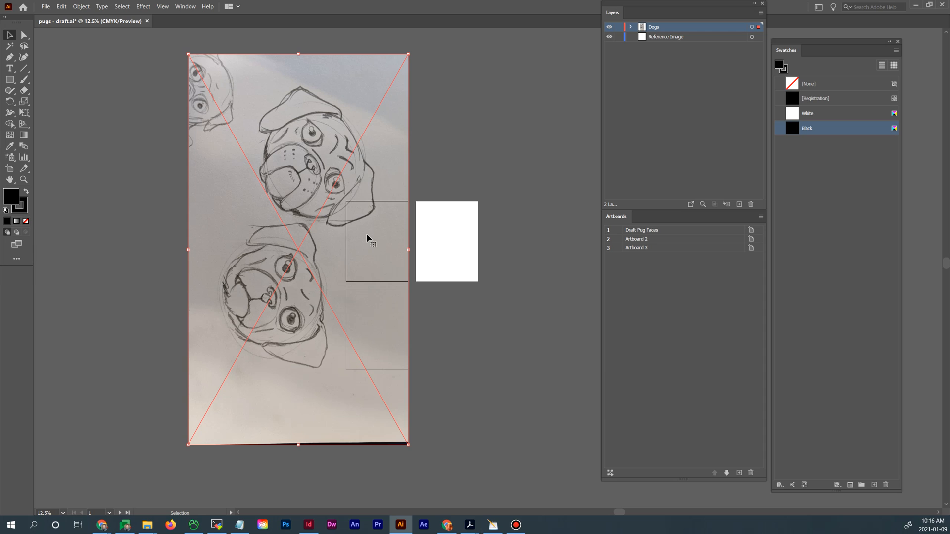
pyautogui.hotkey('ctrl', 'r')
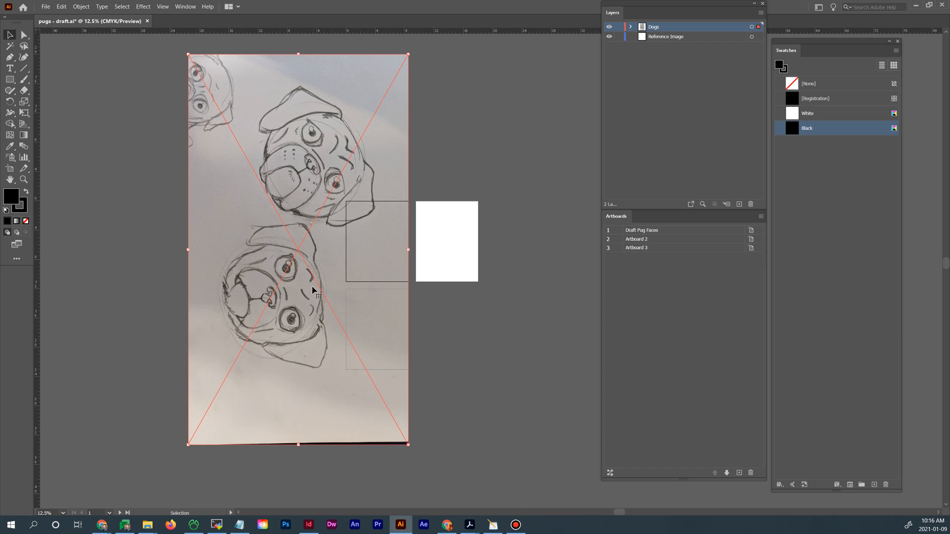
# Scale down the sketch photo, rotate it counterclockwise so the pug faces stand upright, and position it over the Draft Pug Faces artboard
pyautogui.moveTo(188, 444); pyautogui.dragTo(399, 238)
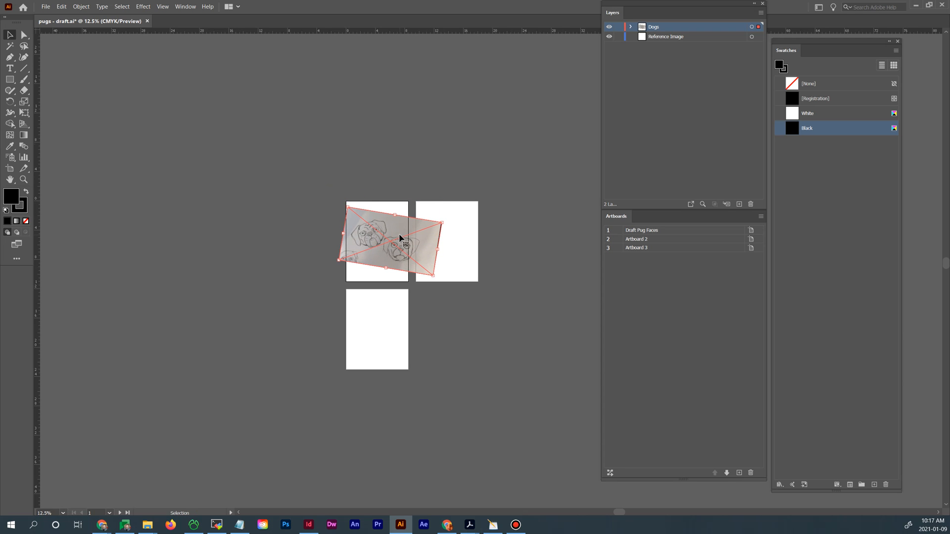
pyautogui.hotkey('ctrl', '+')
pyautogui.hotkey('ctrl', '+')
pyautogui.hotkey('ctrl', '+')
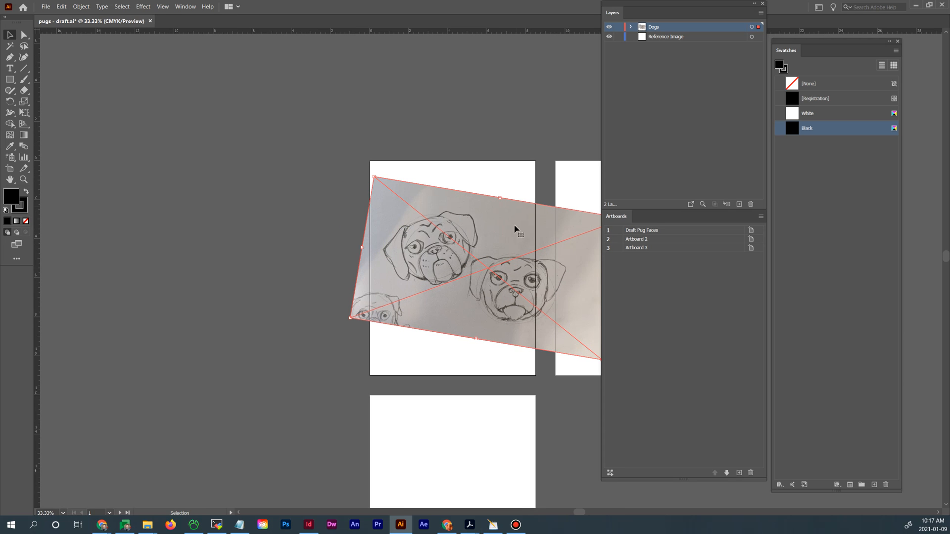
pyautogui.moveTo(463, 212); pyautogui.dragTo(457, 204)
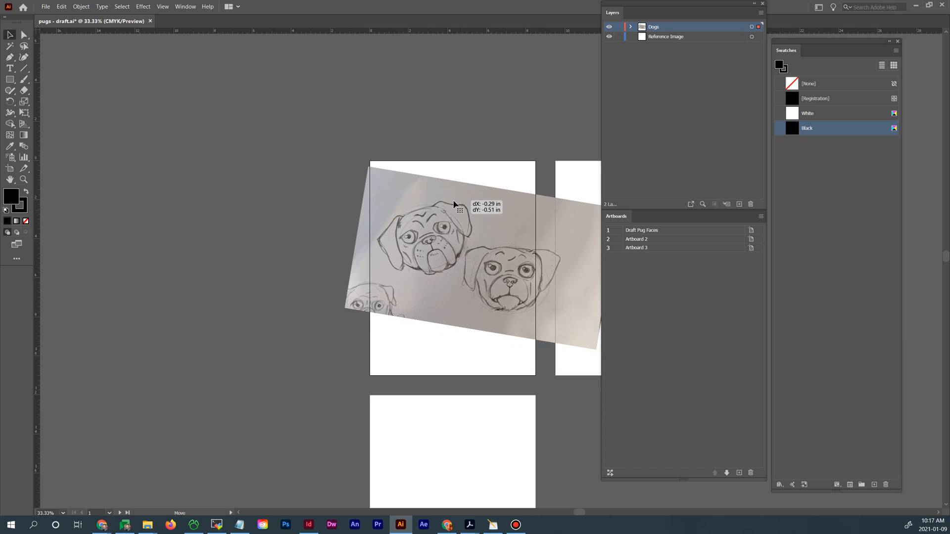
pyautogui.click(258, 174)
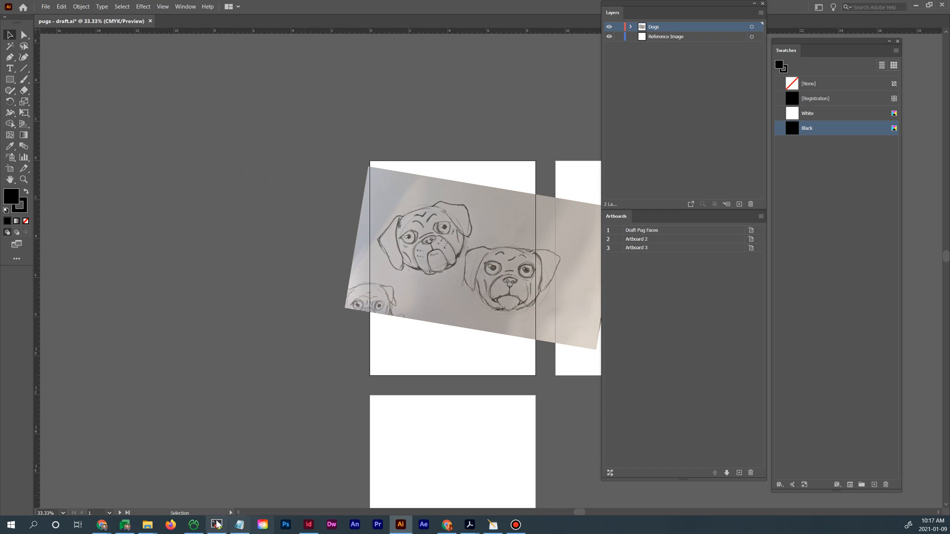
# Switch to File Explorer and place the harnessed pug photo PXL_20210103_192321656.jpg into the Illustrator document
pyautogui.moveTo(150, 529)
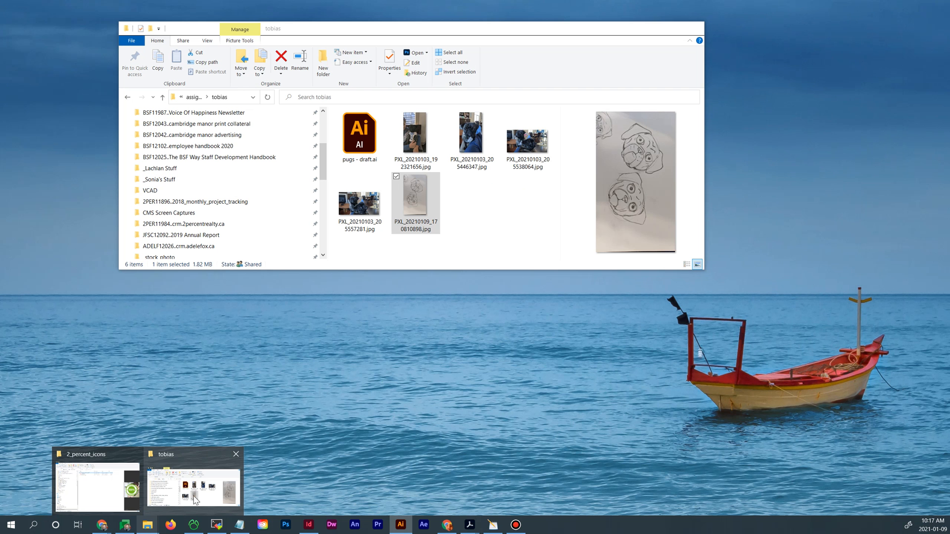
pyautogui.click(195, 497)
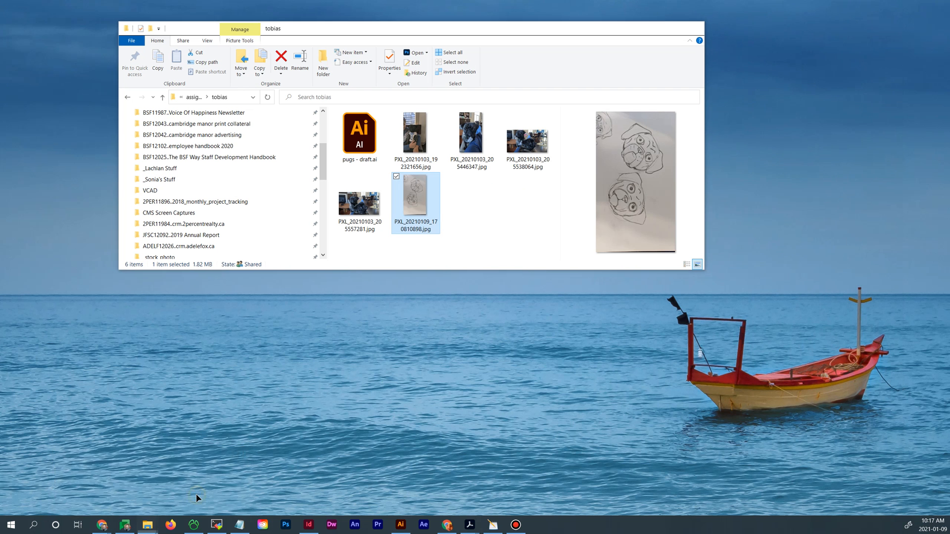
pyautogui.click(527, 141)
pyautogui.click(417, 141)
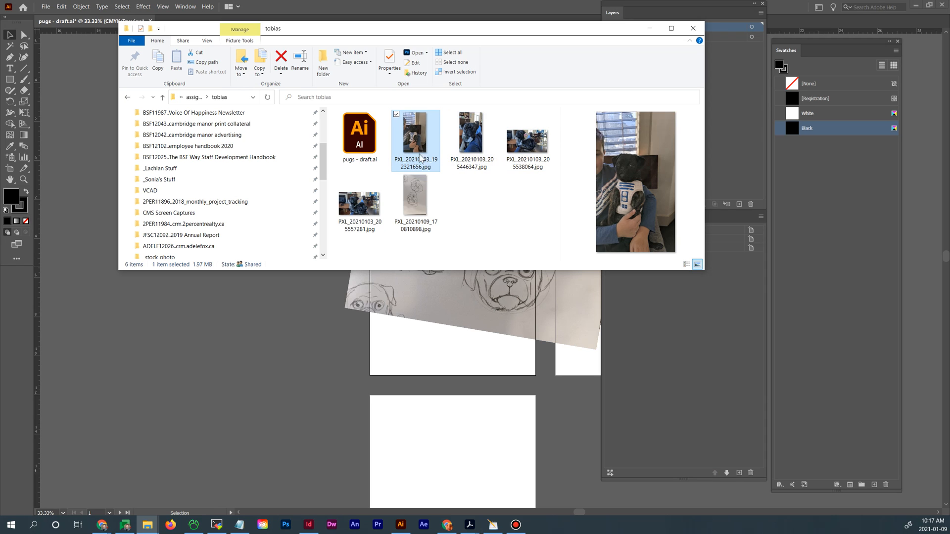
pyautogui.moveTo(417, 147); pyautogui.dragTo(314, 371)
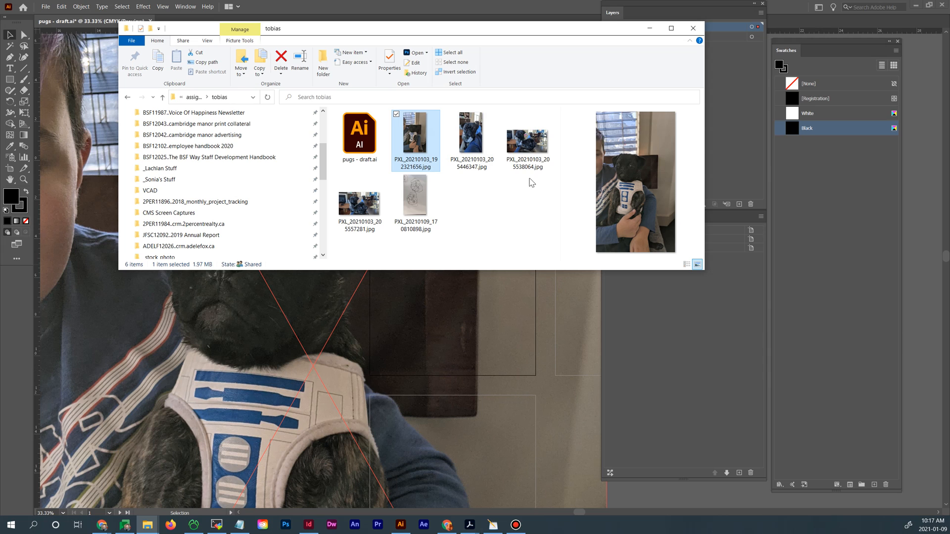
# Place the close-up pug photo PXL_20210103_205446347.jpg into the Illustrator document and minimize File Explorer
pyautogui.click(527, 146)
pyautogui.click(475, 144)
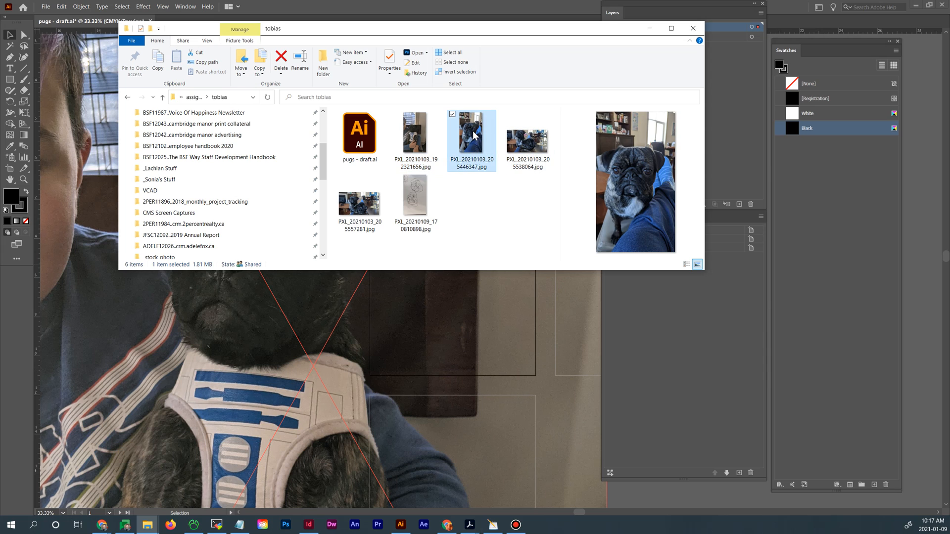
pyautogui.moveTo(474, 135); pyautogui.dragTo(702, 497)
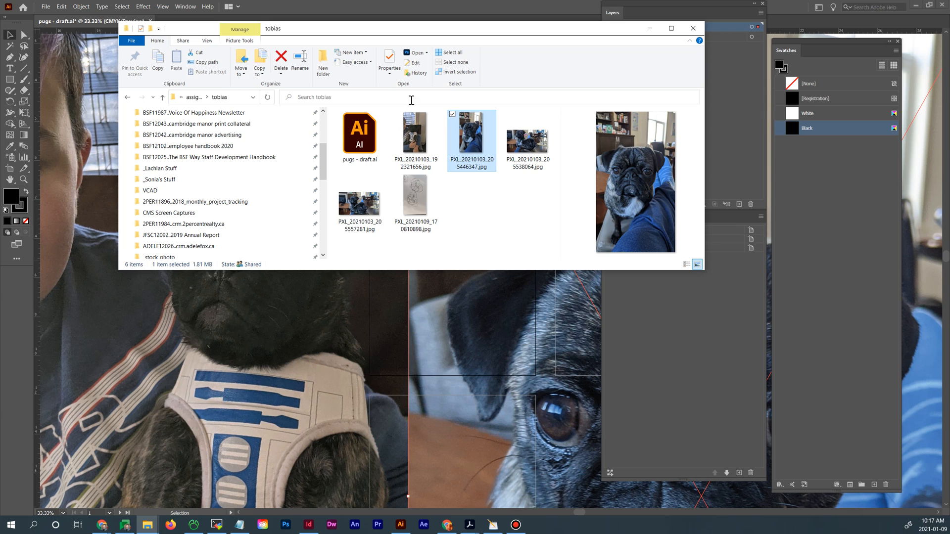
pyautogui.click(650, 29)
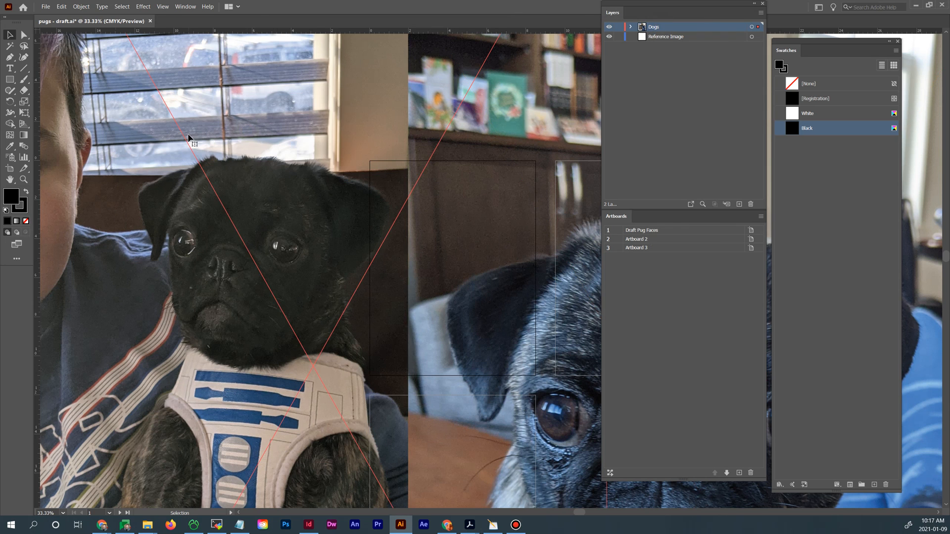
# Move the harnessed pug photo clear of the other photo and the artboards, and scale it down proportionally
pyautogui.moveTo(198, 138); pyautogui.dragTo(316, 256)
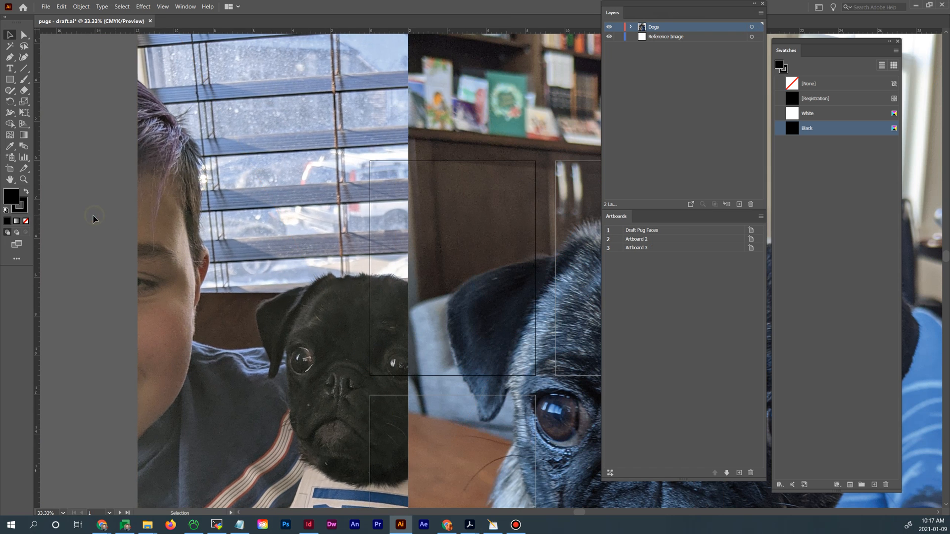
pyautogui.hotkey('ctrl', '-')
pyautogui.hotkey('ctrl', '-')
pyautogui.hotkey('ctrl', '-')
pyautogui.hotkey('ctrl', '-')
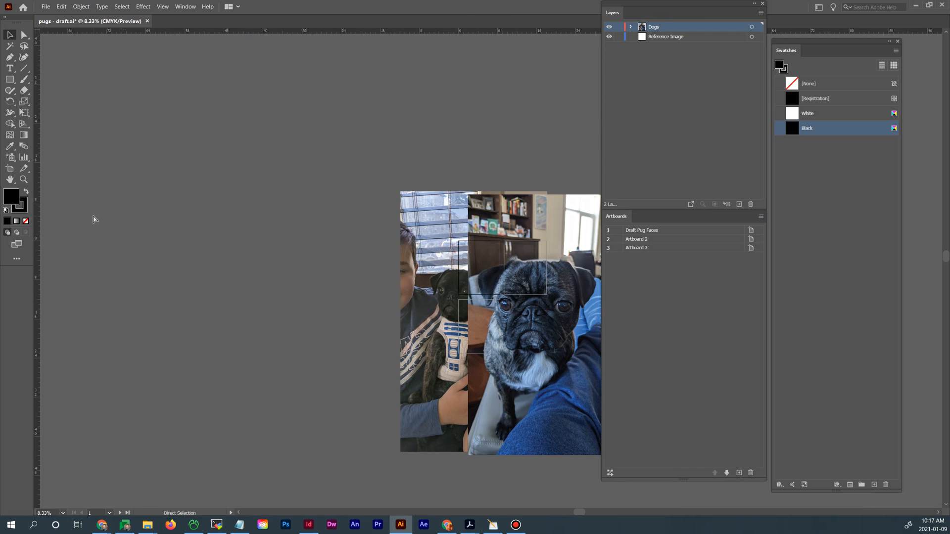
pyautogui.moveTo(316, 324); pyautogui.dragTo(240, 313)
pyautogui.moveTo(355, 348); pyautogui.dragTo(235, 300)
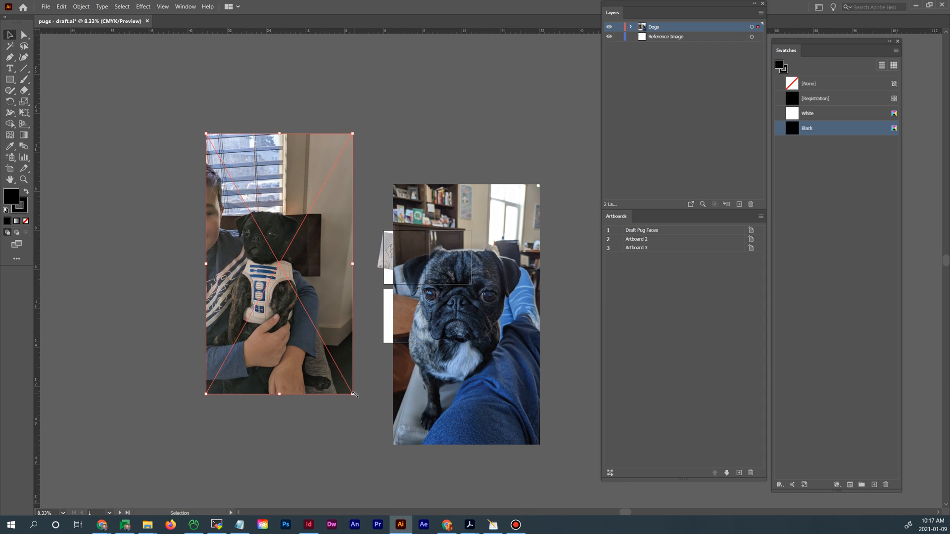
pyautogui.moveTo(353, 394); pyautogui.dragTo(258, 278)
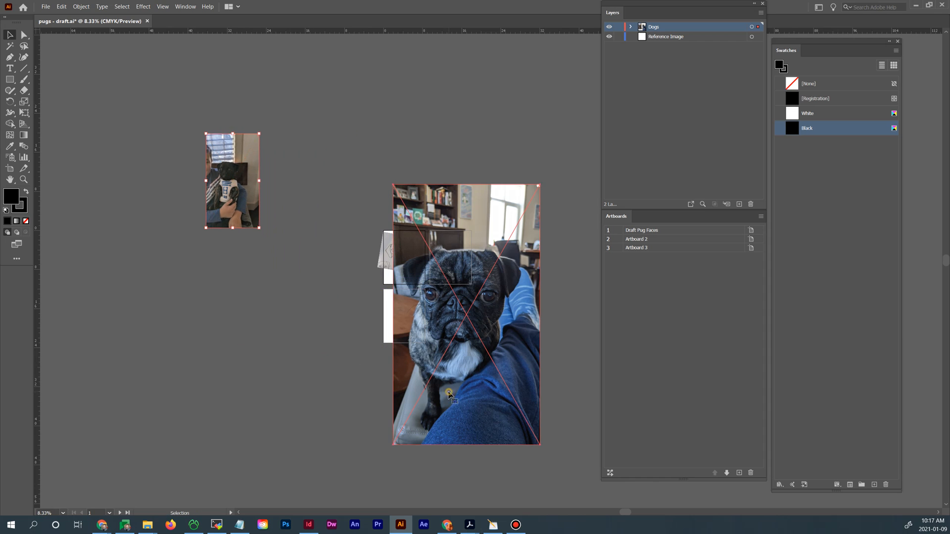
# Scale down the close-up pug photo proportionally and position it just outside the Draft Pug Faces artboard
pyautogui.moveTo(448, 391); pyautogui.dragTo(303, 372)
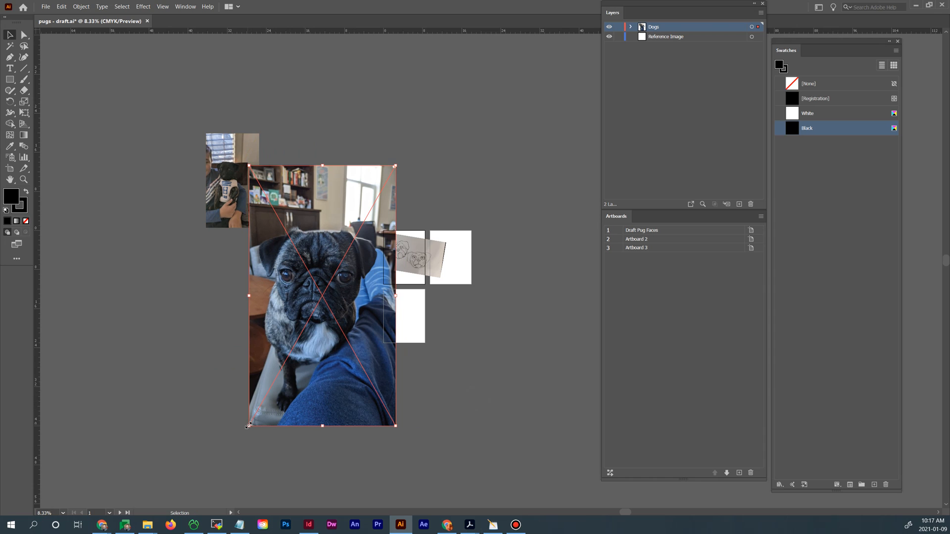
pyautogui.moveTo(250, 424); pyautogui.dragTo(345, 261)
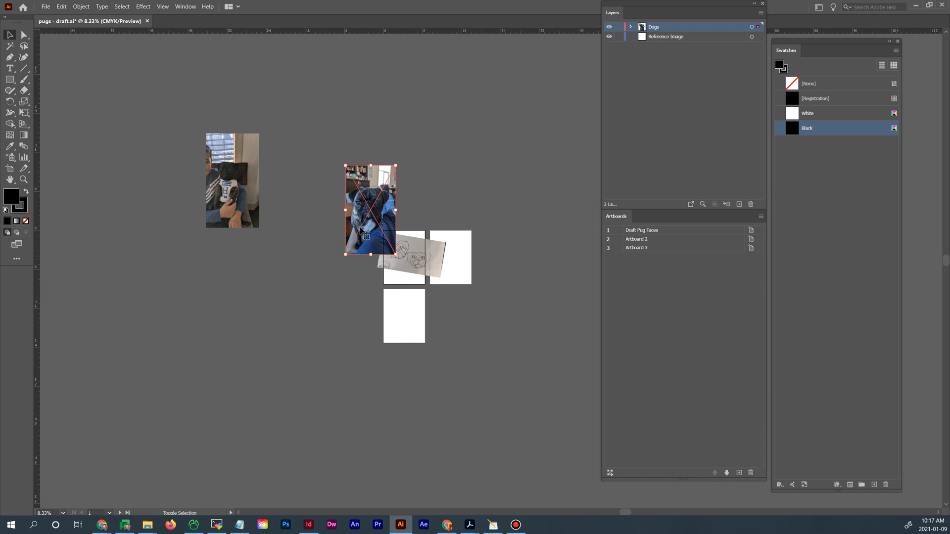
pyautogui.moveTo(384, 203); pyautogui.dragTo(364, 241)
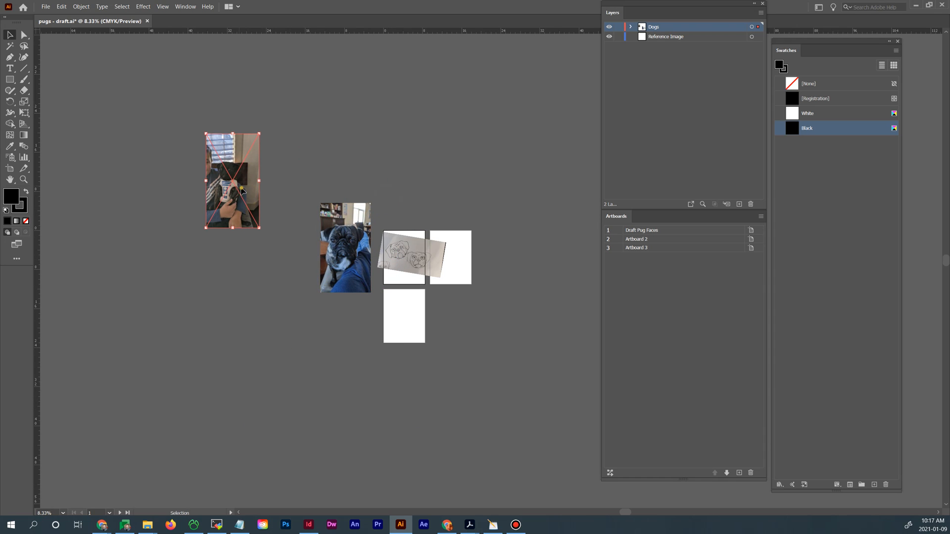
# Move the reduced harnessed pug photo next to the close-up pug photo
pyautogui.moveTo(241, 188); pyautogui.dragTo(311, 265)
pyautogui.hotkey('ctrl', '+')
pyautogui.hotkey('ctrl', '+')
pyautogui.hotkey('ctrl', '+')
pyautogui.hotkey('ctrl', '+')
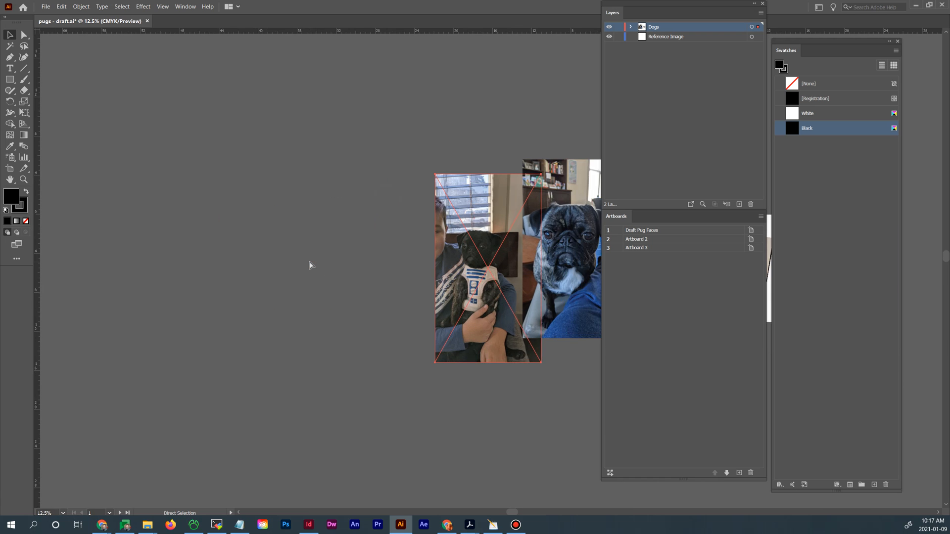
pyautogui.moveTo(421, 282); pyautogui.dragTo(304, 287)
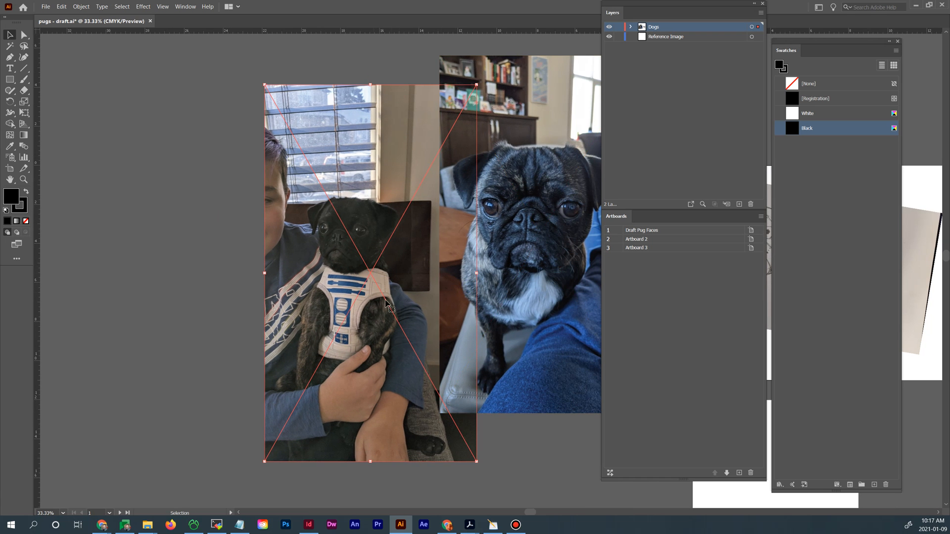
# Adjust both pug photos so they sit side by side without overlapping, beside the Draft Pug Faces artboard
pyautogui.click(527, 228)
pyautogui.click(394, 239)
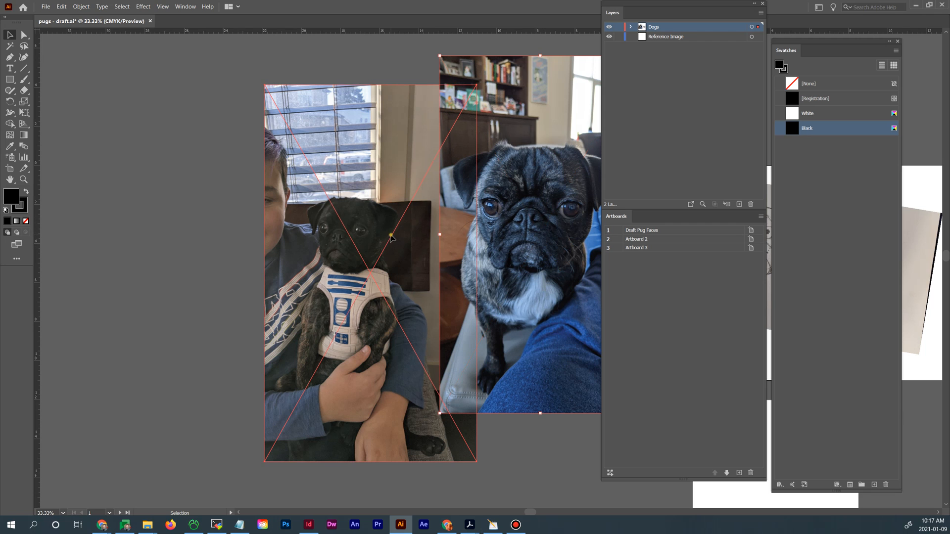
pyautogui.moveTo(398, 241); pyautogui.dragTo(330, 238)
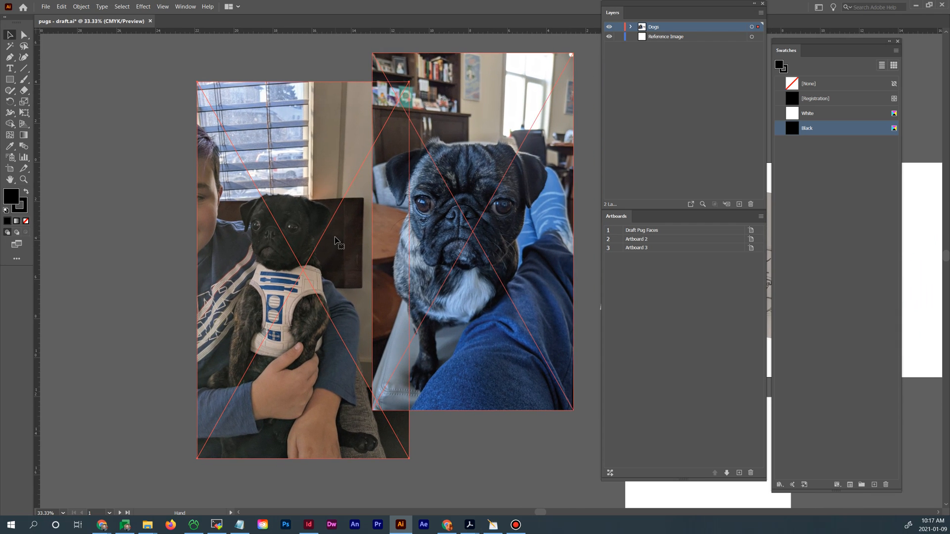
pyautogui.click(473, 248)
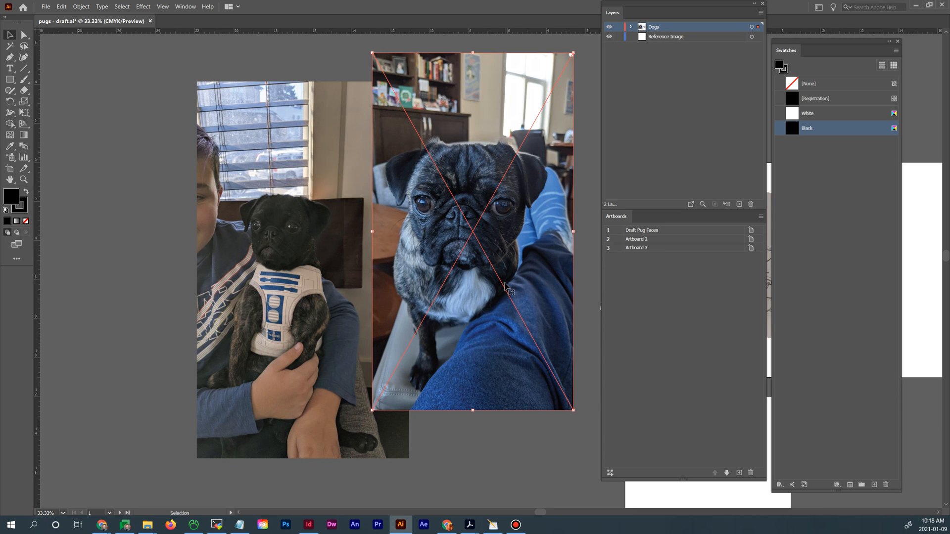
pyautogui.moveTo(507, 293); pyautogui.dragTo(516, 301)
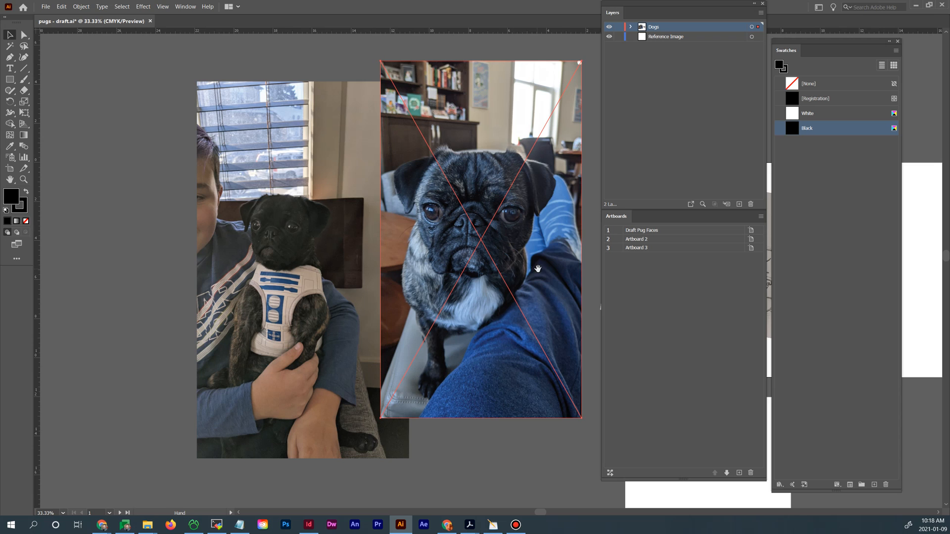
pyautogui.moveTo(536, 266); pyautogui.dragTo(436, 254)
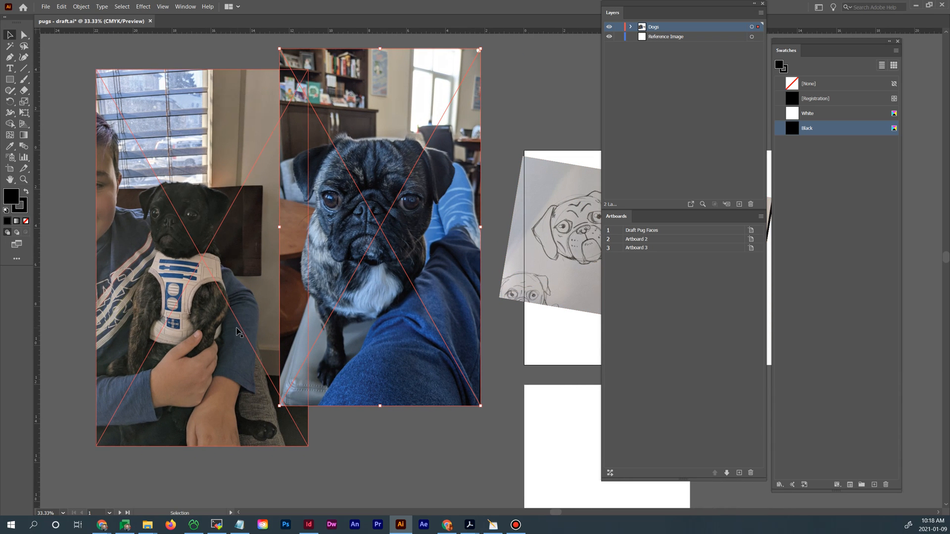
pyautogui.moveTo(248, 347); pyautogui.dragTo(215, 314)
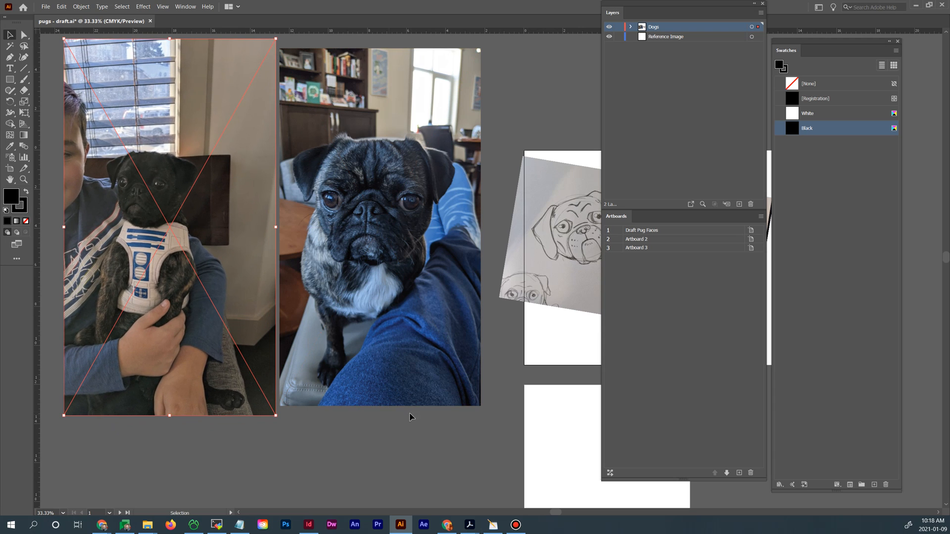
# Examine the pug sketches on the artboard and the harnessed pug photo at several magnifications
pyautogui.moveTo(506, 402); pyautogui.dragTo(378, 405)
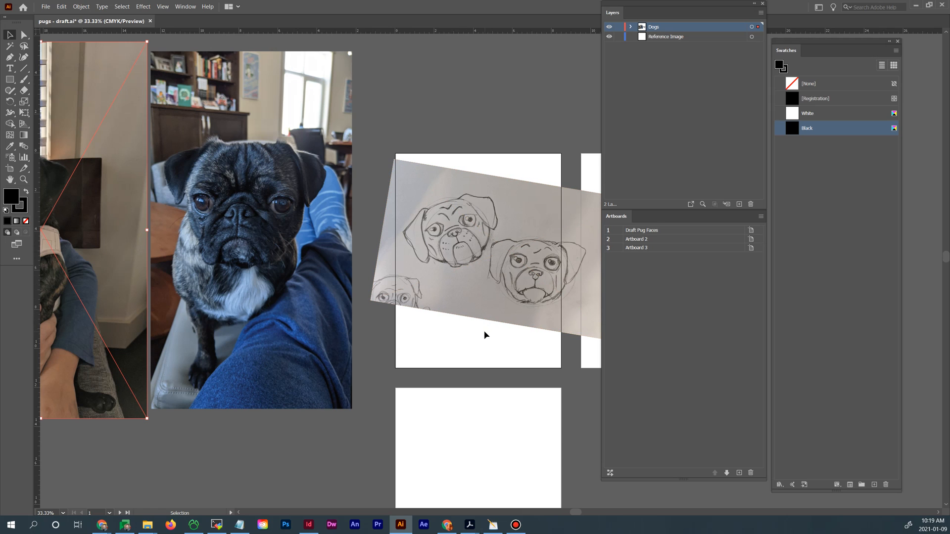
pyautogui.press('space')
pyautogui.moveTo(304, 354); pyautogui.dragTo(328, 354)
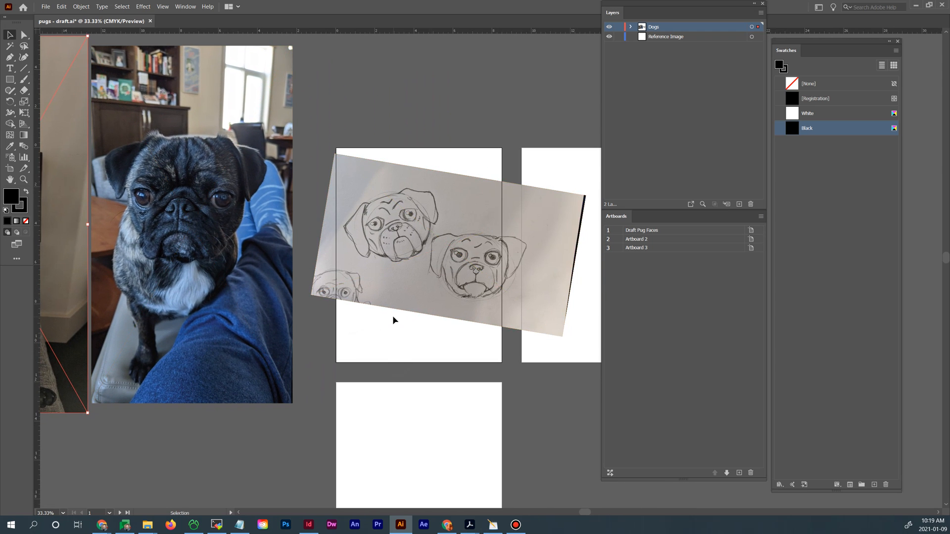
pyautogui.hotkey('ctrl', '+')
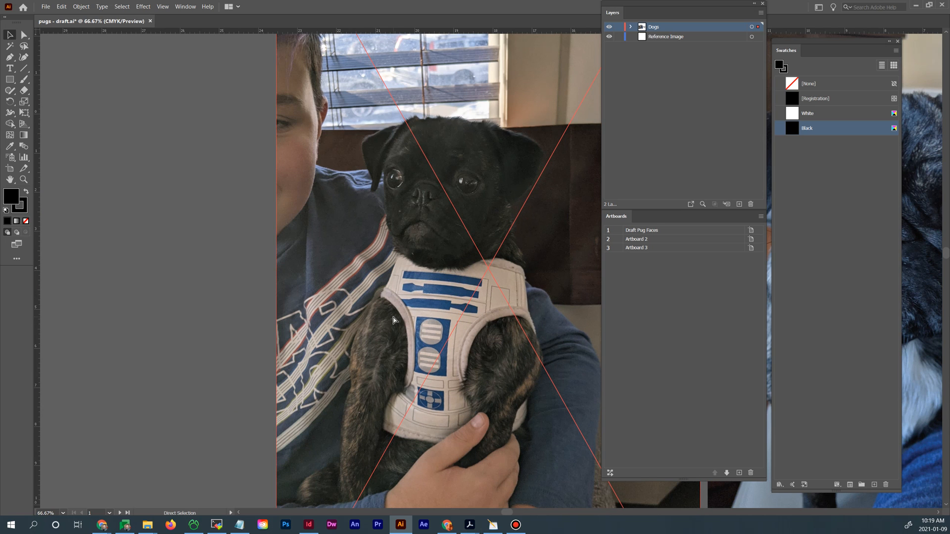
pyautogui.hotkey('ctrl', '+')
pyautogui.hotkey('ctrl', '+')
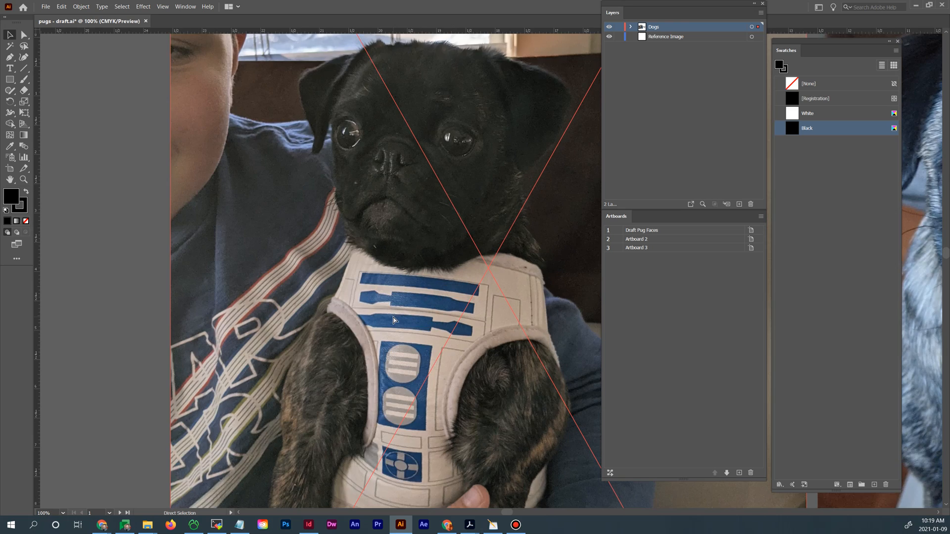
pyautogui.hotkey('ctrl', '-')
pyautogui.hotkey('ctrl', '-')
pyautogui.hotkey('ctrl', '-')
pyautogui.hotkey('ctrl', '+')
pyautogui.hotkey('ctrl', '+')
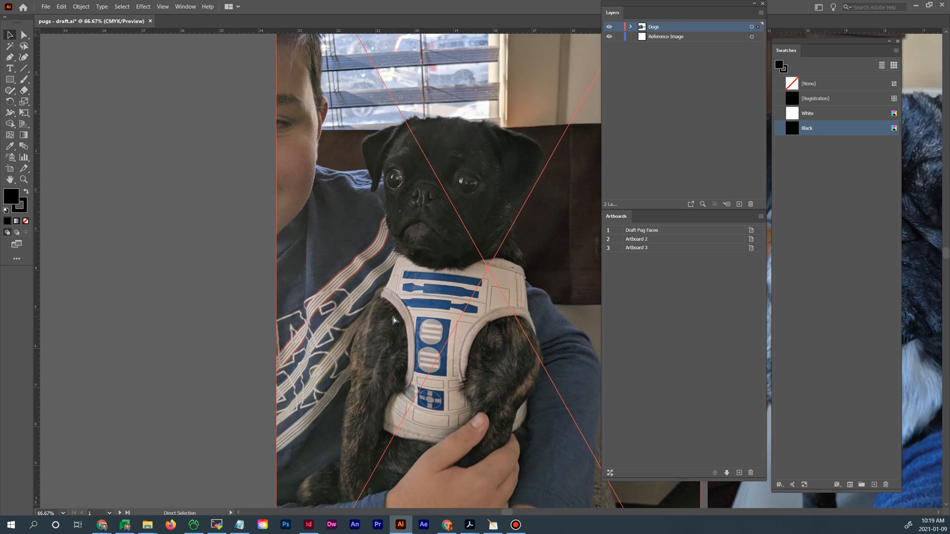
pyautogui.hotkey('ctrl', '-')
pyautogui.hotkey('ctrl', '-')
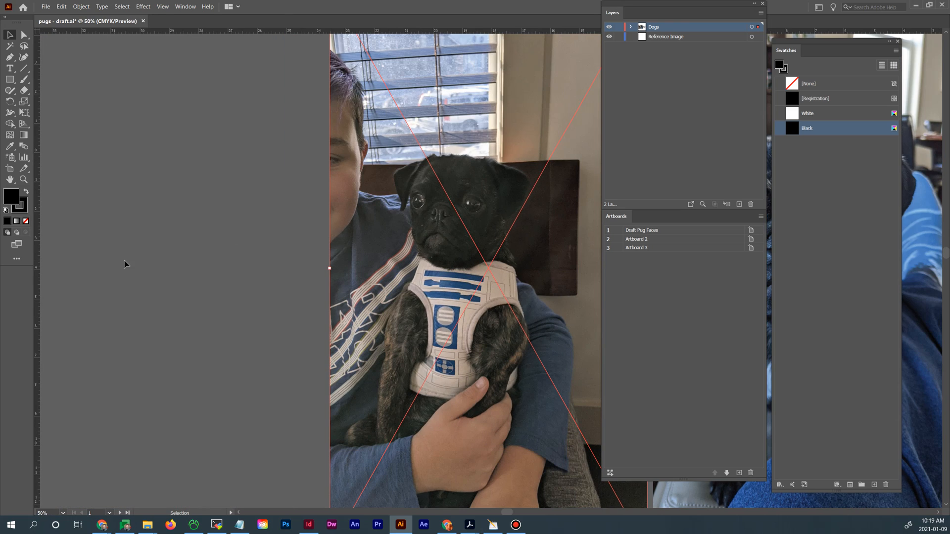
# Try the Zoom tool by magnifying the canvas beside the harnessed pug photo and zooming back out, and return to the Selection tool
pyautogui.click(23, 180)
pyautogui.moveTo(293, 324); pyautogui.dragTo(359, 299)
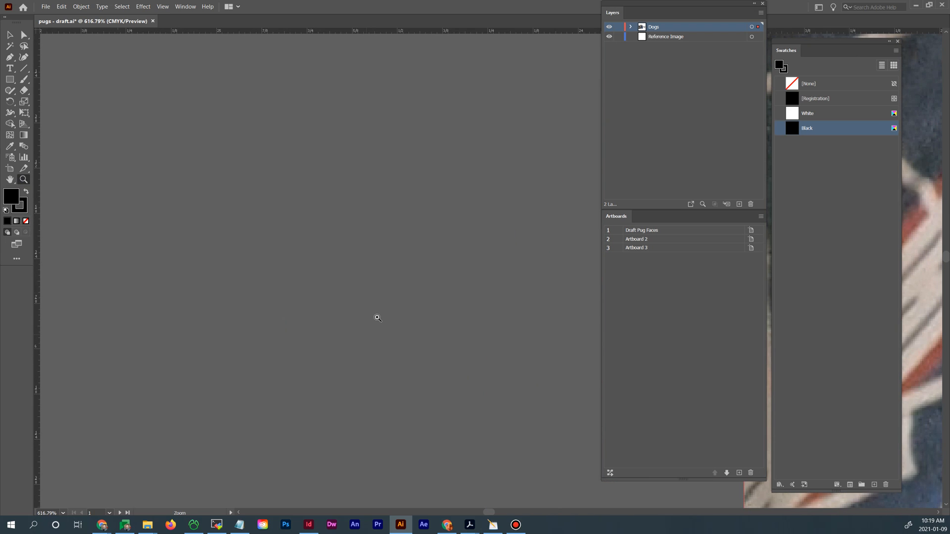
pyautogui.moveTo(376, 339); pyautogui.dragTo(383, 350)
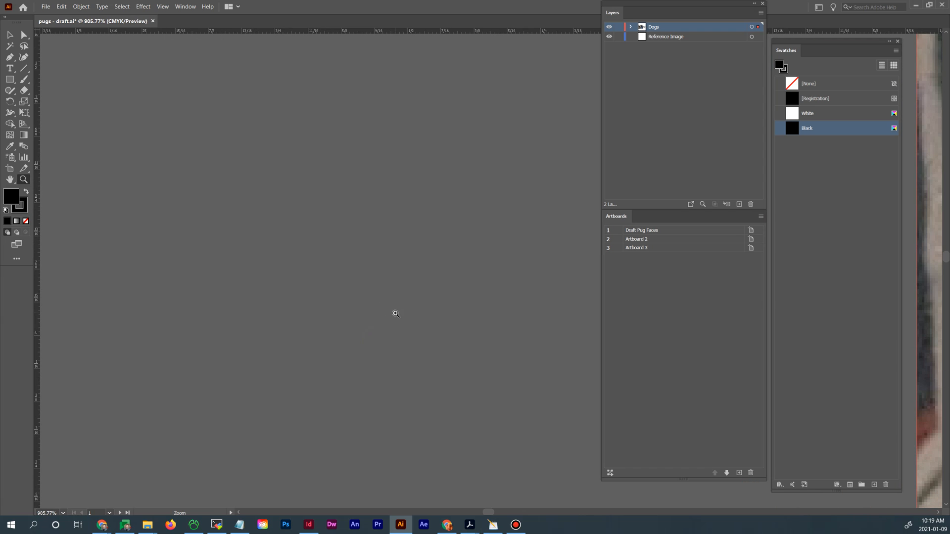
pyautogui.rightClick(408, 304)
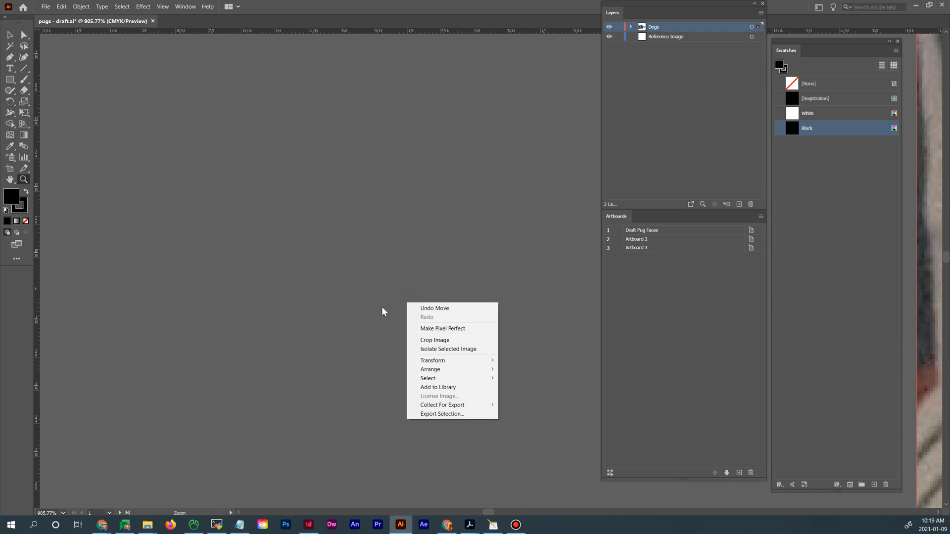
pyautogui.click(353, 289)
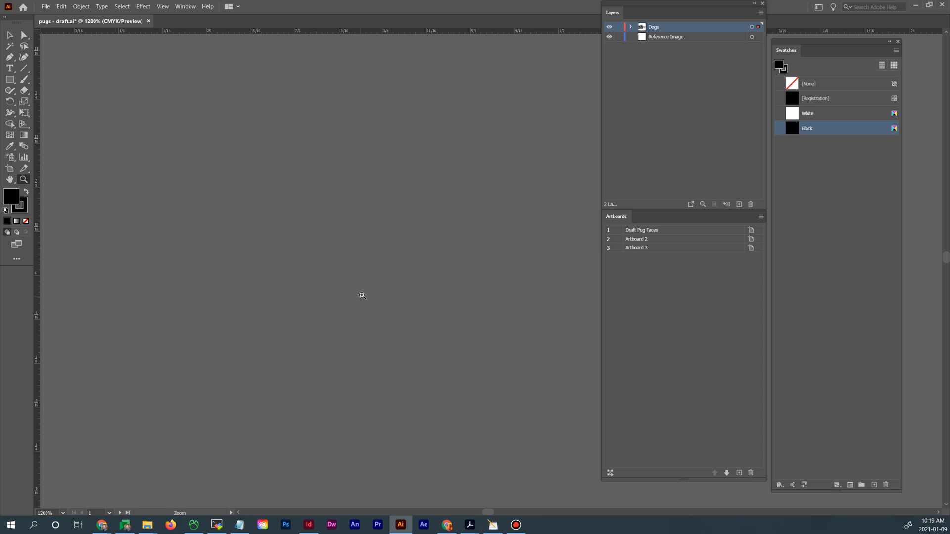
pyautogui.press('alt')
pyautogui.moveTo(501, 254); pyautogui.dragTo(420, 311)
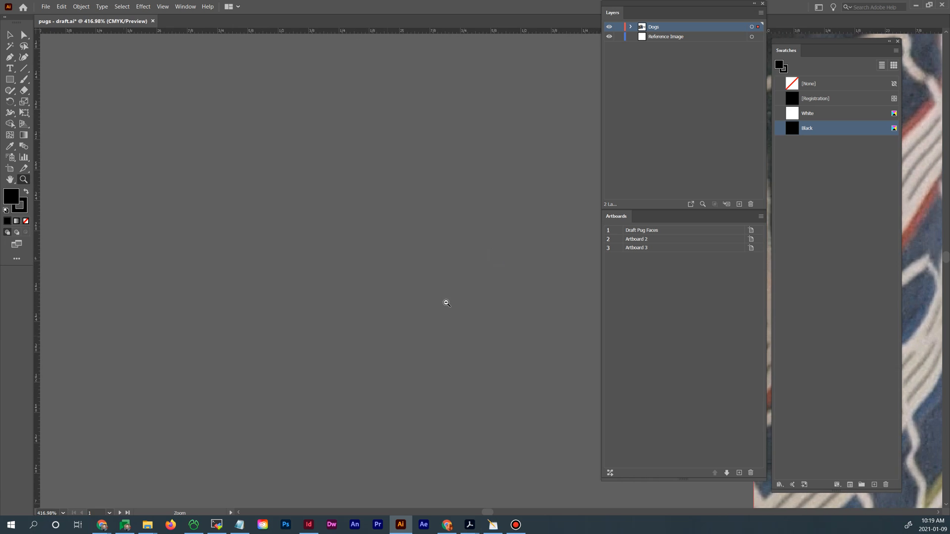
pyautogui.moveTo(502, 278); pyautogui.dragTo(388, 325)
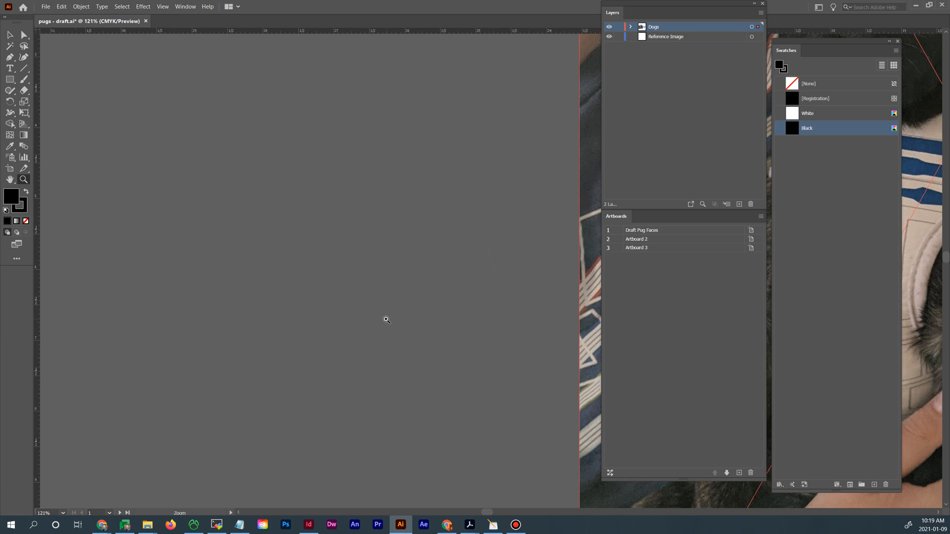
pyautogui.click(9, 34)
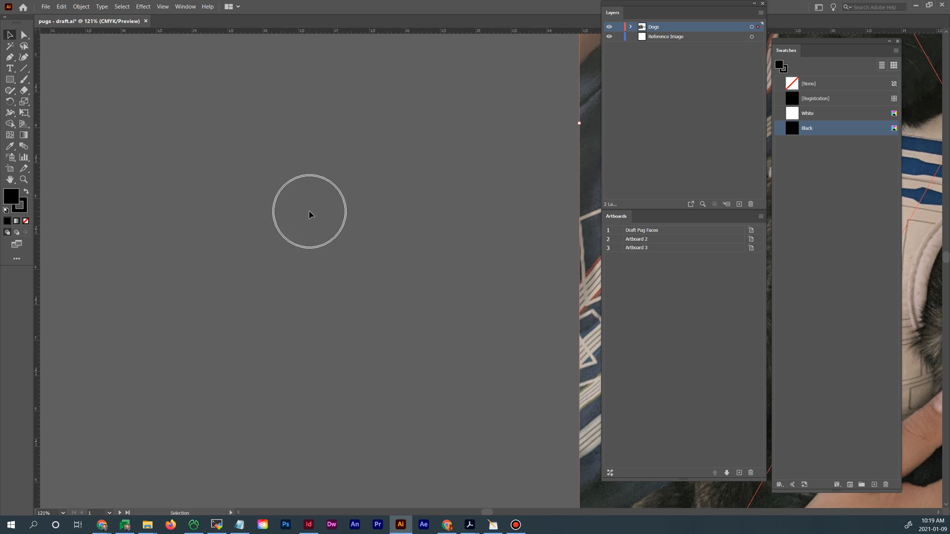
# Examine the harnessed pug photo, the close-up pug photo and the sketches on the artboard at 33.33% magnification
pyautogui.hotkey('ctrl', '=')
pyautogui.hotkey('ctrl', '=')
pyautogui.hotkey('ctrl', '-')
pyautogui.hotkey('ctrl', '-')
pyautogui.hotkey('ctrl', '-')
pyautogui.hotkey('ctrl', '-')
pyautogui.hotkey('ctrl', '-')
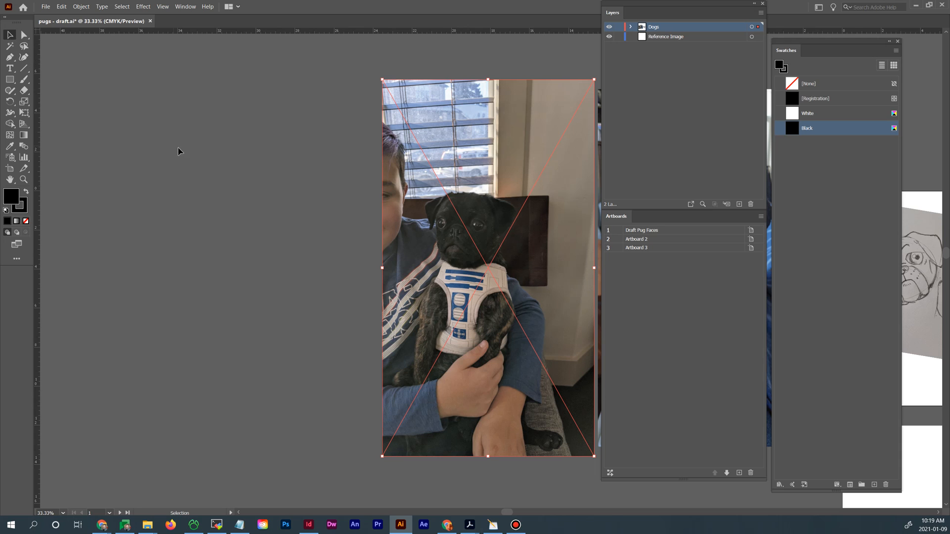
pyautogui.press('space')
pyautogui.moveTo(412, 228); pyautogui.dragTo(267, 228)
pyautogui.moveTo(476, 252); pyautogui.dragTo(335, 221)
pyautogui.moveTo(501, 310)
pyautogui.mouseDown()
pyautogui.moveTo(384, 314)
pyautogui.moveTo(293, 335)
pyautogui.moveTo(274, 269)
pyautogui.mouseUp()
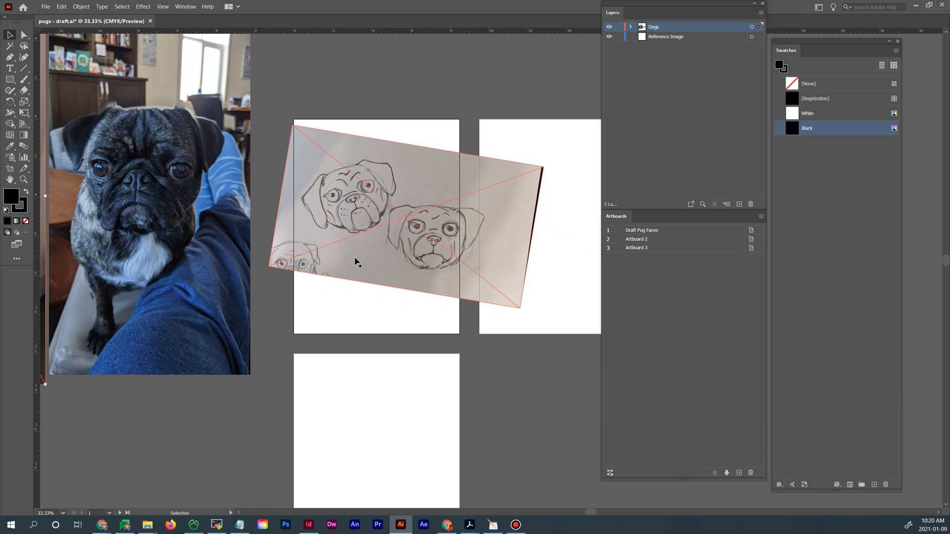
# Inspect the harnessed pug photo up close, continue across to the sketches at 66.67%, and clear the selection
pyautogui.moveTo(369, 212)
pyautogui.mouseDown()
pyautogui.moveTo(367, 294)
pyautogui.moveTo(343, 254)
pyautogui.mouseUp()
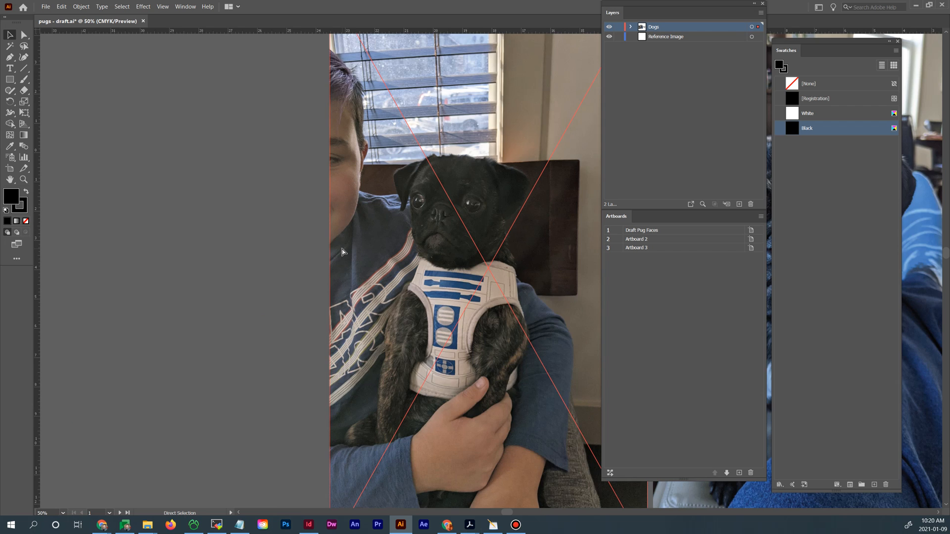
pyautogui.moveTo(464, 288); pyautogui.dragTo(216, 302)
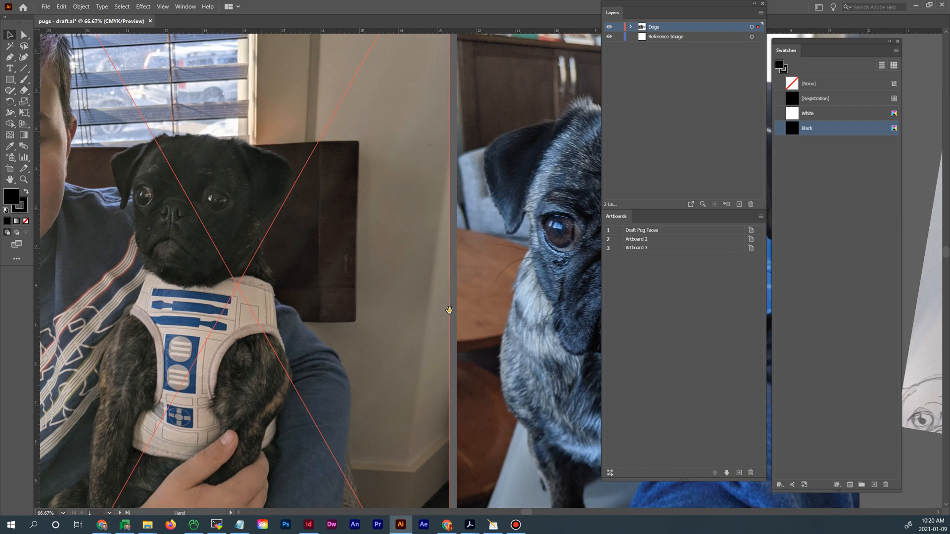
pyautogui.moveTo(449, 311); pyautogui.dragTo(238, 321)
pyautogui.moveTo(425, 327)
pyautogui.mouseDown()
pyautogui.moveTo(124, 318)
pyautogui.moveTo(227, 310)
pyautogui.moveTo(168, 306)
pyautogui.mouseUp()
pyautogui.click(181, 289)
pyautogui.click(229, 70)
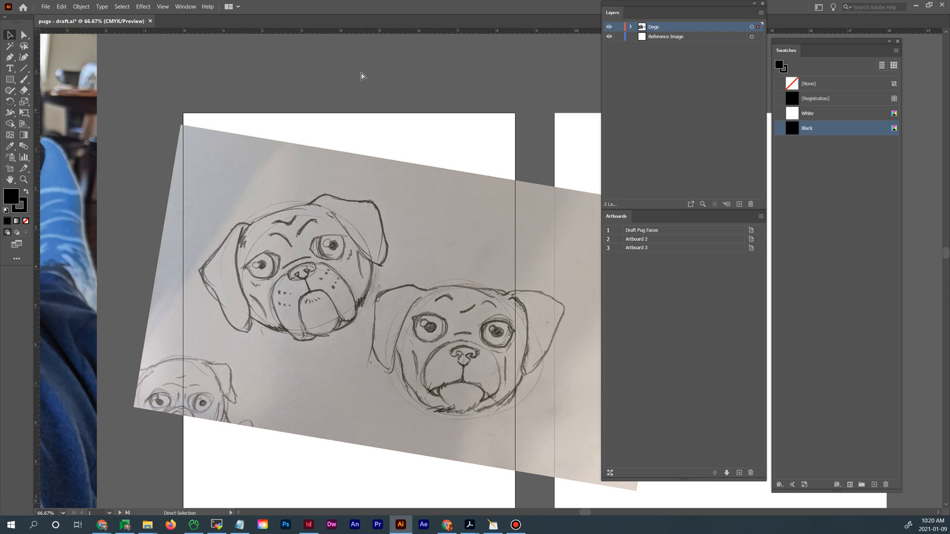
# Toggle the rulers off and on again, and turn off Snap to Pixel and Snap to Point
pyautogui.hotkey('ctrl', 'r')
pyautogui.hotkey('ctrl', 'r')
pyautogui.click(163, 6)
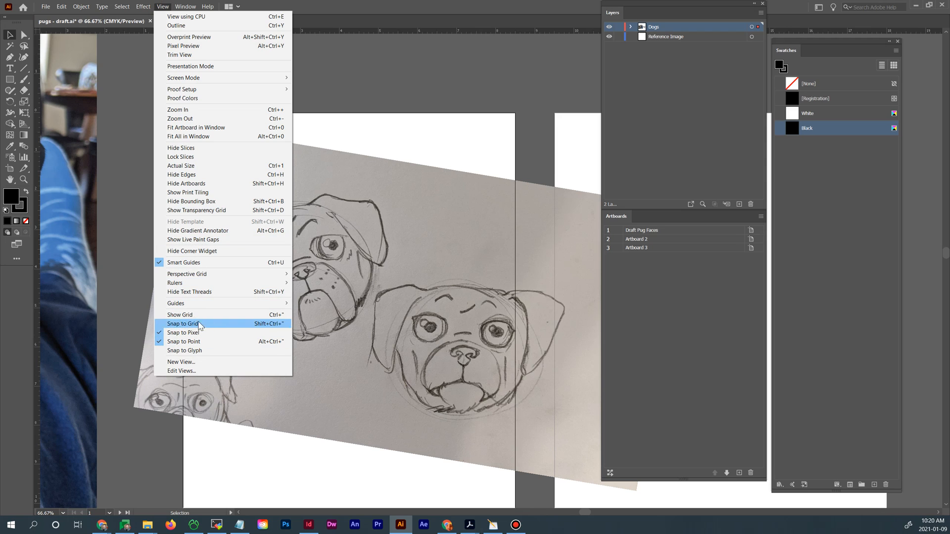
pyautogui.moveTo(206, 286)
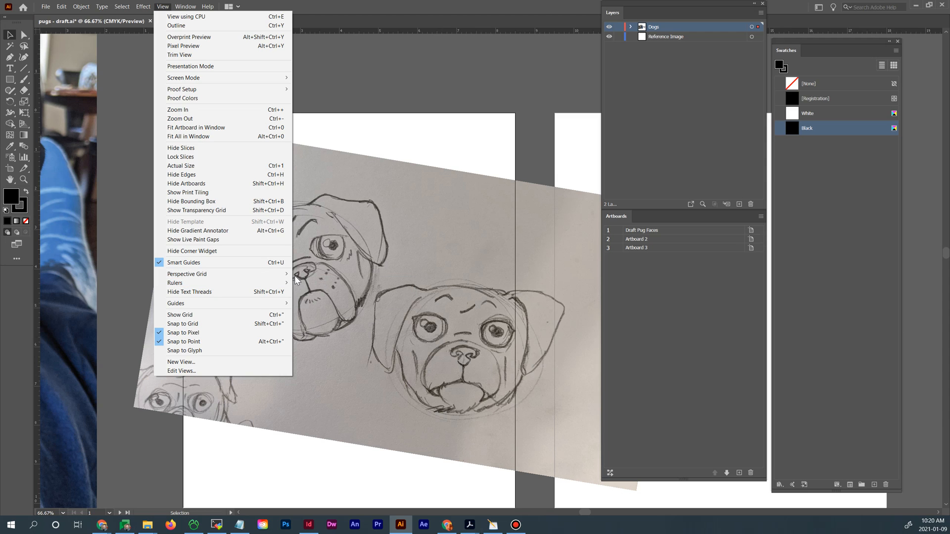
pyautogui.moveTo(183, 11)
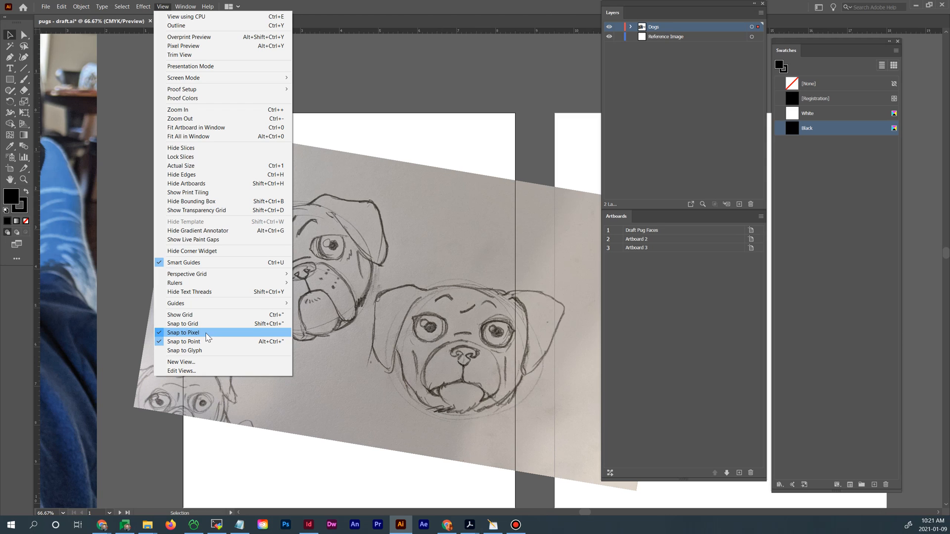
pyautogui.click(168, 335)
pyautogui.click(167, 8)
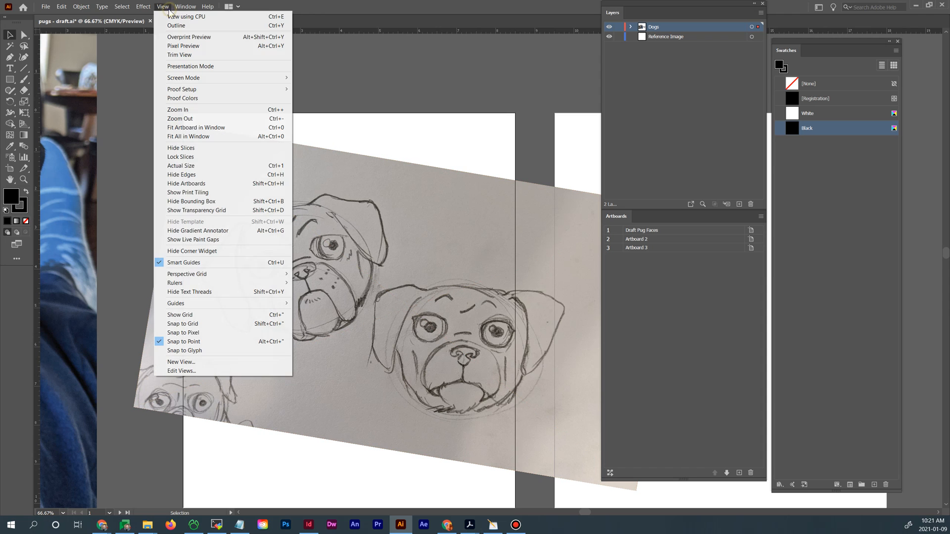
pyautogui.click(164, 343)
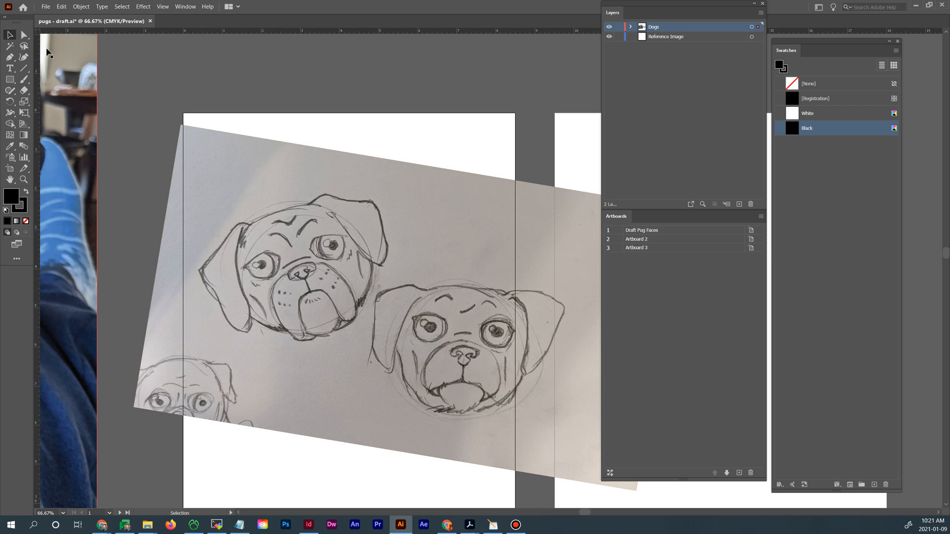
# Shift the sketch image slightly up and to the left over the Draft Pug Faces artboard, and check the Smart Guides option
pyautogui.press('v')
pyautogui.click(176, 255)
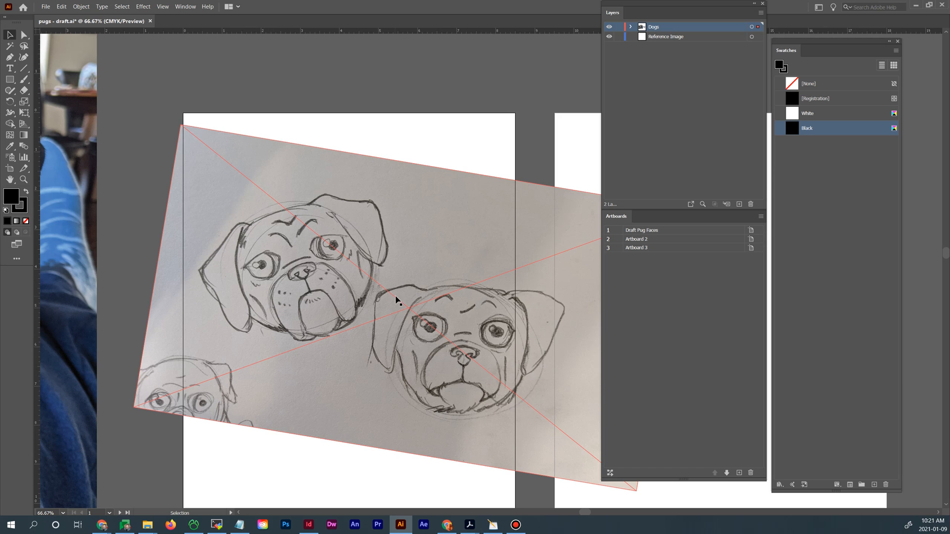
pyautogui.moveTo(400, 295); pyautogui.dragTo(396, 286)
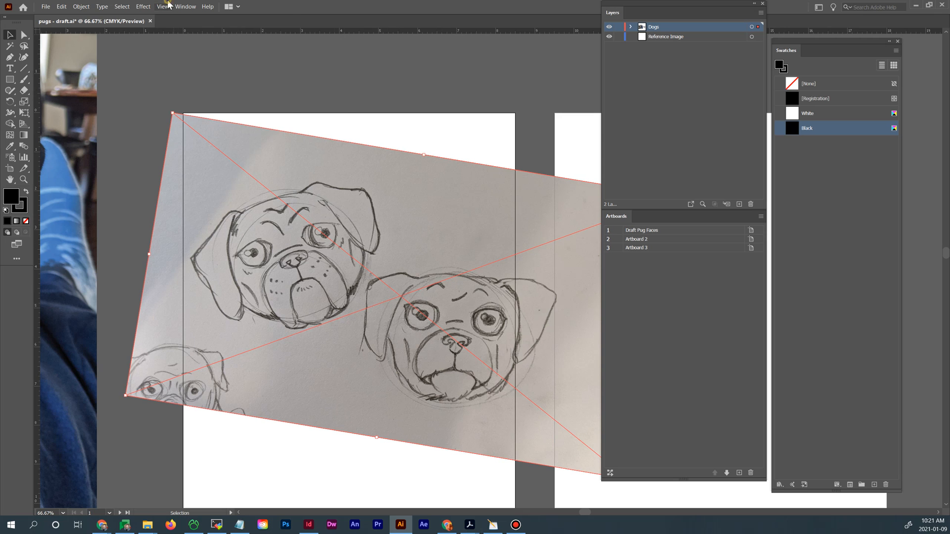
pyautogui.click(185, 7)
pyautogui.moveTo(163, 6)
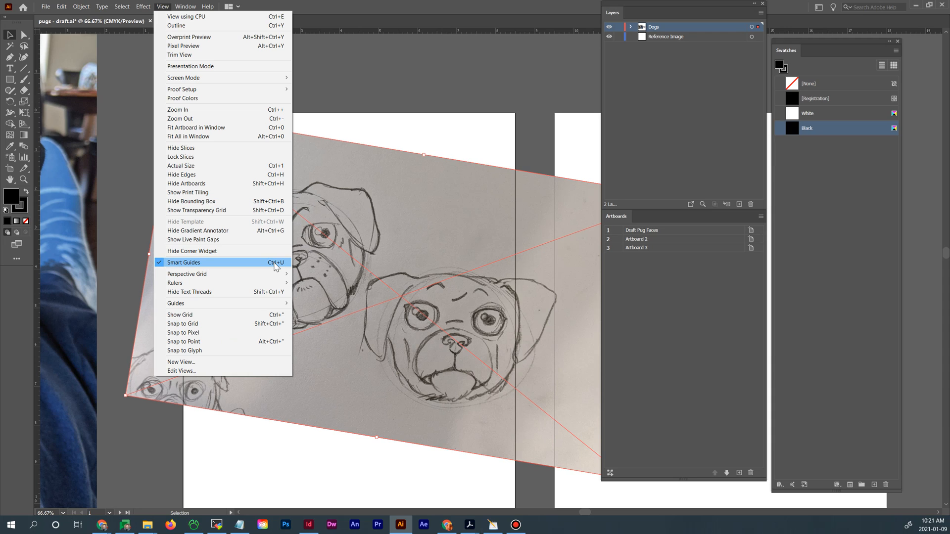
pyautogui.click(448, 153)
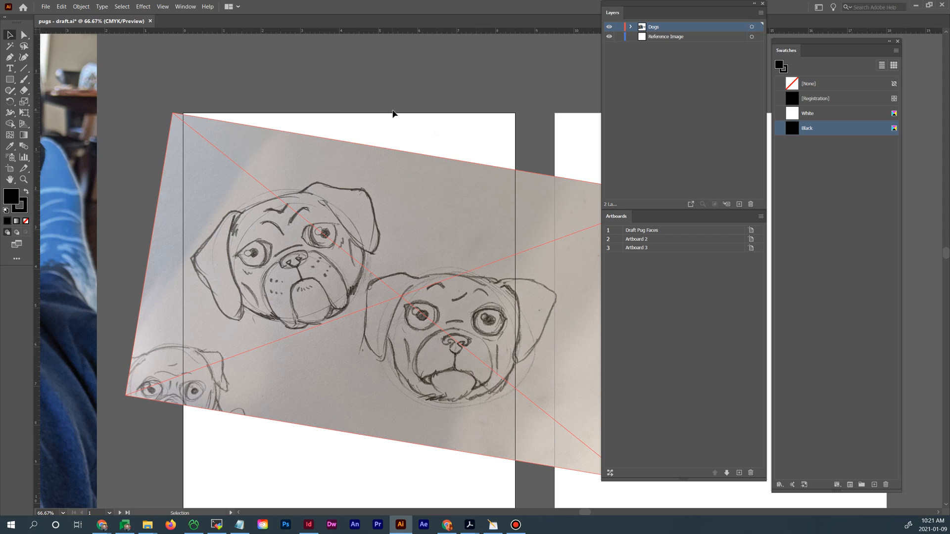
pyautogui.click(402, 131)
# Move the pug sketch image from the Dogs layer to the Reference Image layer and deselect it
pyautogui.click(497, 180)
pyautogui.click(631, 28)
pyautogui.click(631, 27)
pyautogui.click(632, 27)
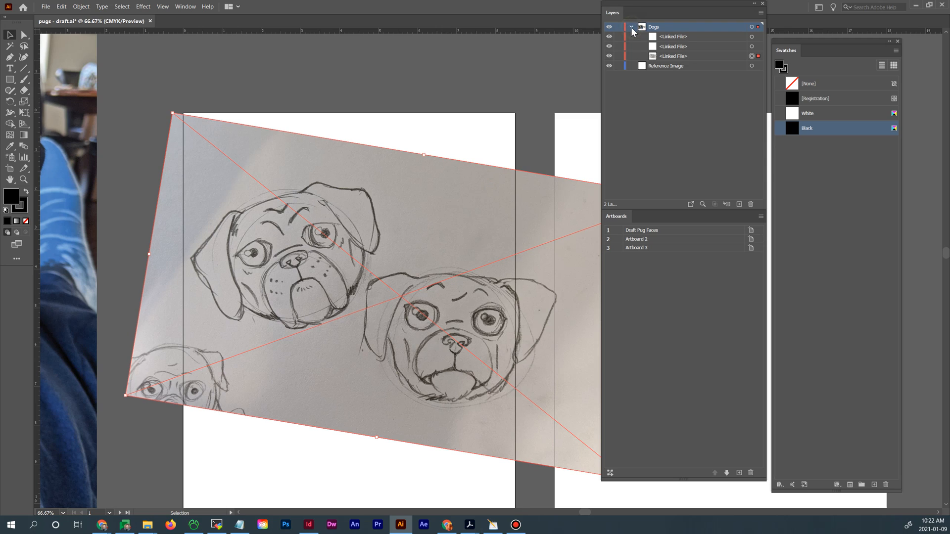
pyautogui.click(666, 39)
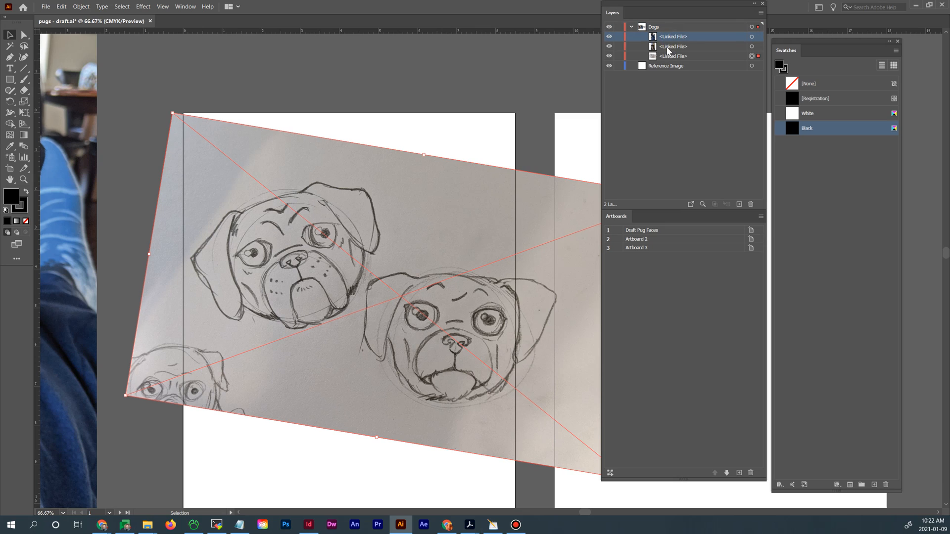
pyautogui.click(666, 46)
pyautogui.click(667, 57)
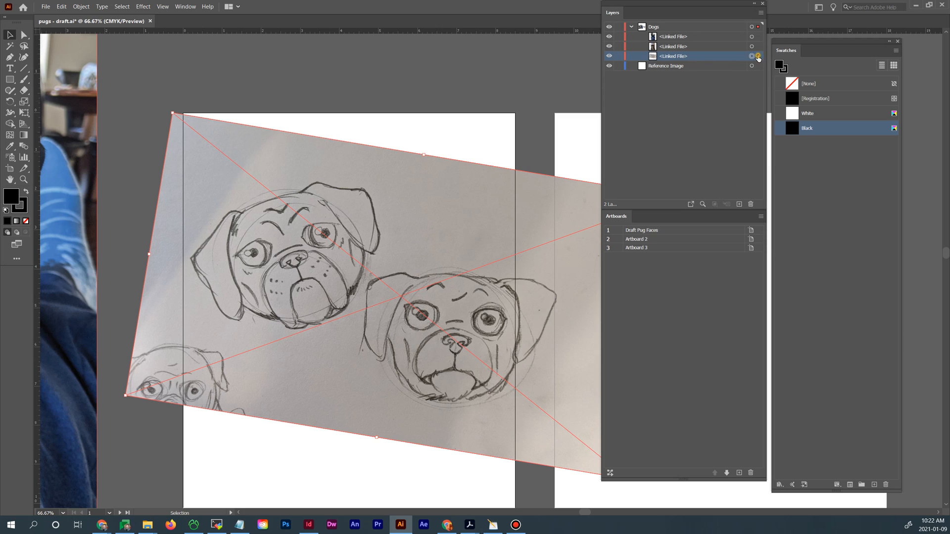
pyautogui.moveTo(758, 57); pyautogui.dragTo(758, 68)
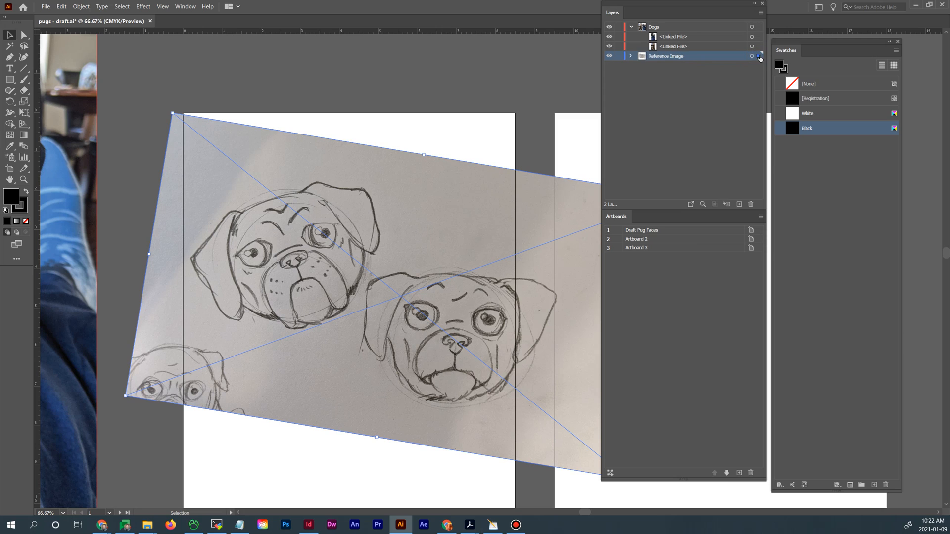
pyautogui.click(151, 120)
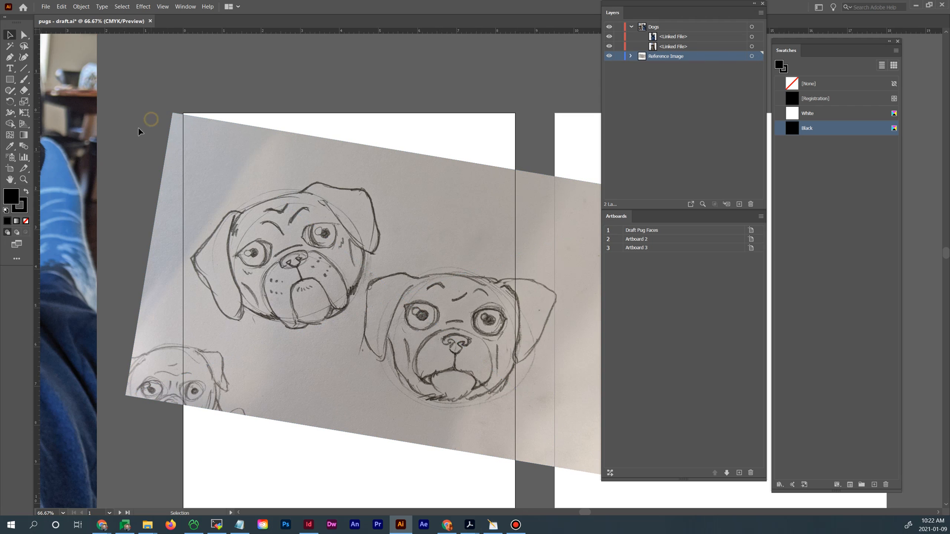
# Move both pug photos from the Dogs layer into the Reference Image layer
pyautogui.moveTo(133, 136); pyautogui.dragTo(528, 120)
pyautogui.click(381, 136)
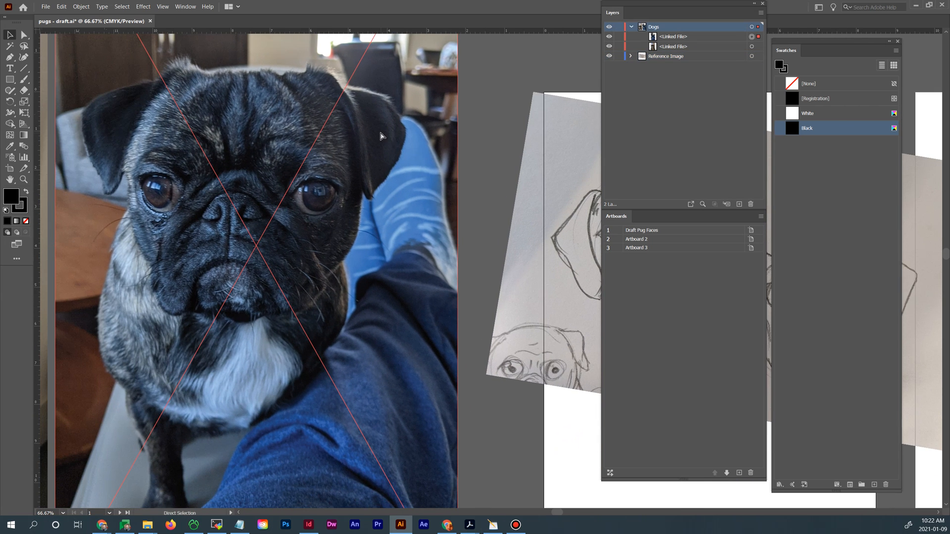
pyautogui.hotkey('ctrl', '-')
pyautogui.hotkey('ctrl', '-')
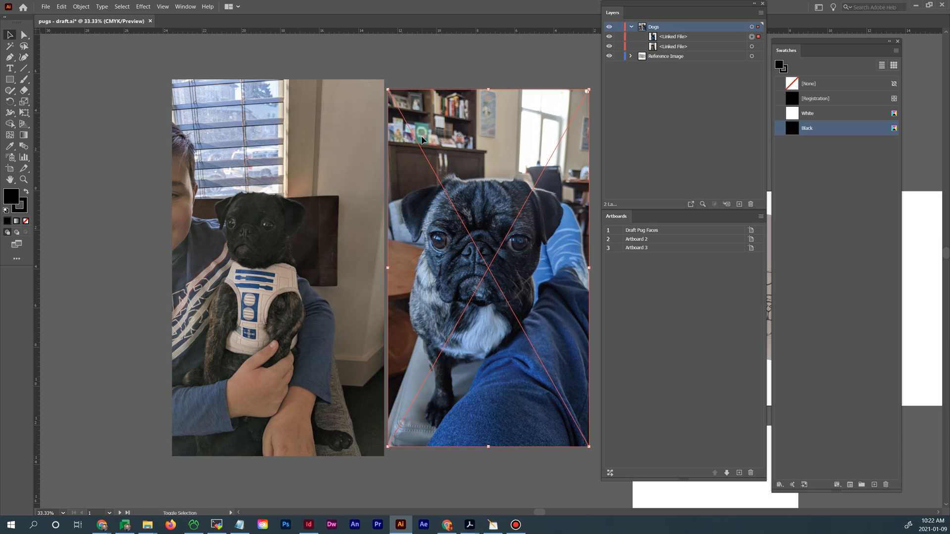
pyautogui.keyDown('shift'); pyautogui.click(341, 138); pyautogui.keyUp('shift')
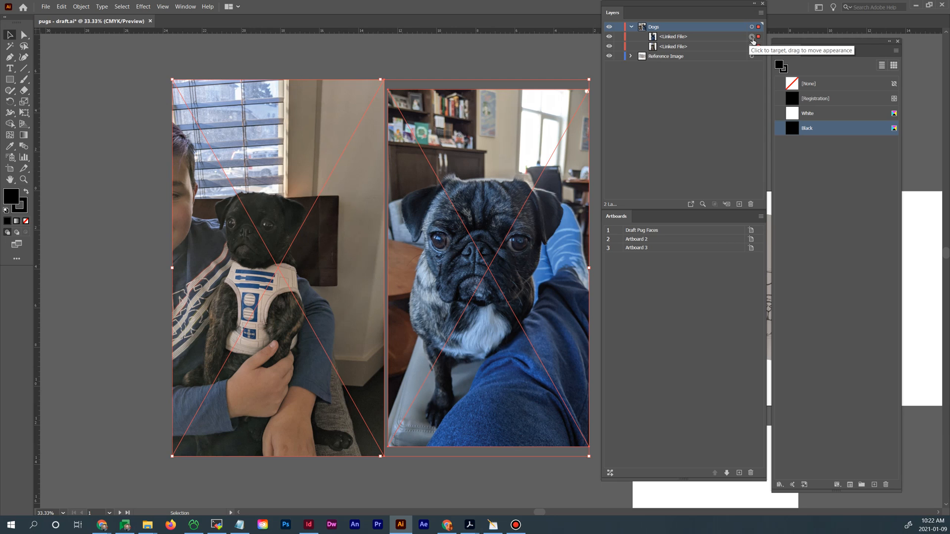
pyautogui.moveTo(757, 38); pyautogui.dragTo(759, 56)
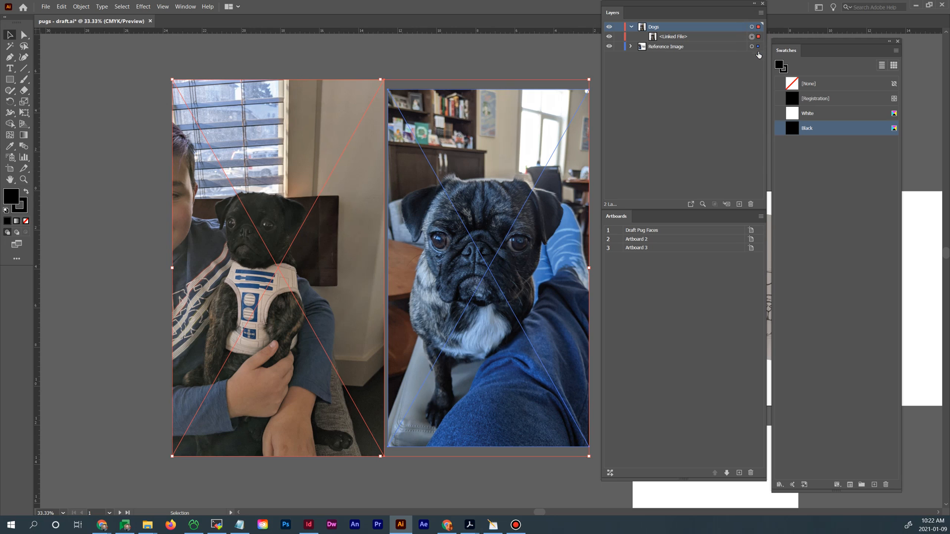
pyautogui.click(679, 39)
pyautogui.moveTo(679, 41); pyautogui.dragTo(679, 52)
pyautogui.moveTo(679, 46); pyautogui.dragTo(681, 46)
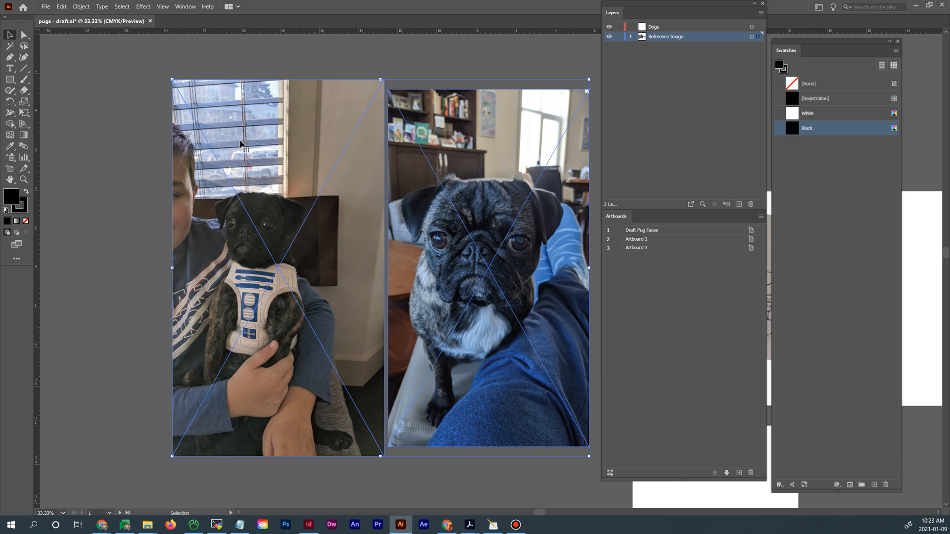
# Crop the harnessed pug photo to about 6.36 by 8.91 in around the pug, accepting that a copy is embedded
pyautogui.click(107, 152)
pyautogui.click(251, 160)
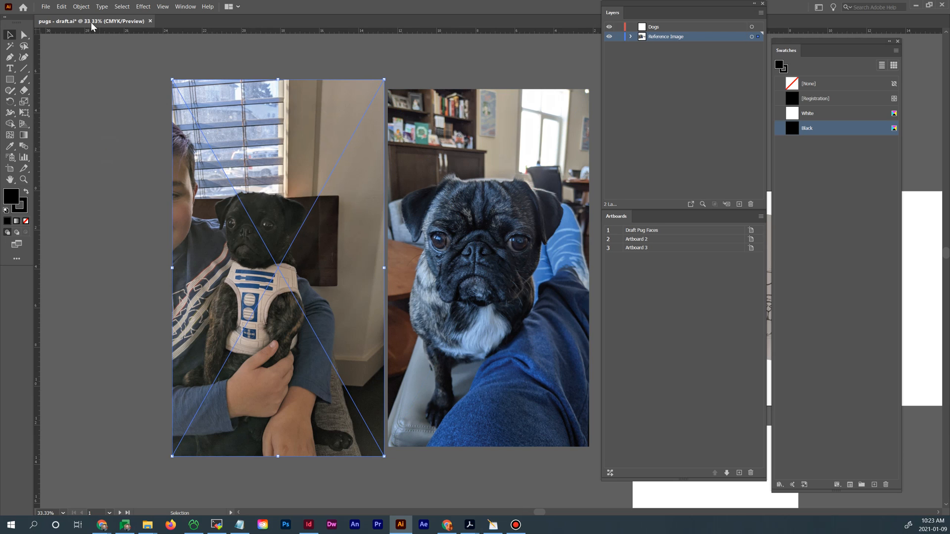
pyautogui.click(80, 7)
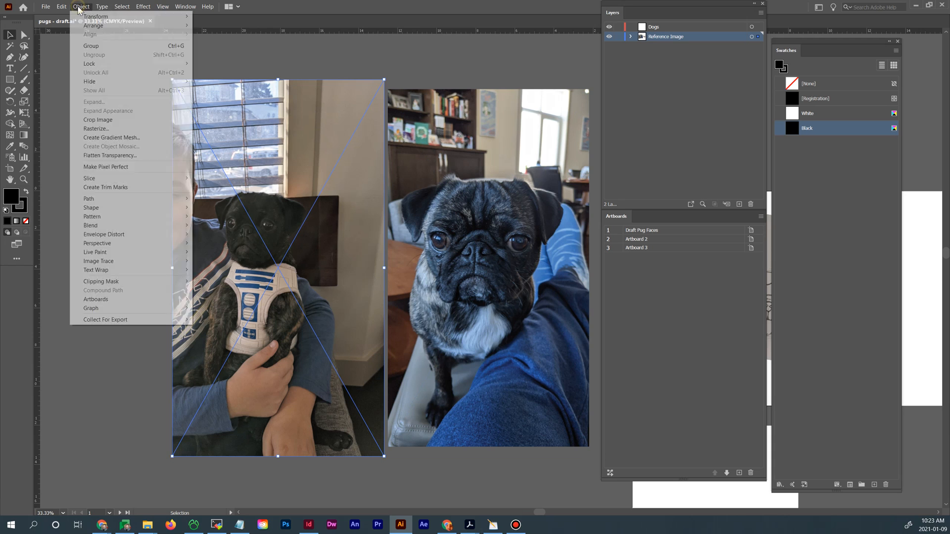
pyautogui.click(114, 121)
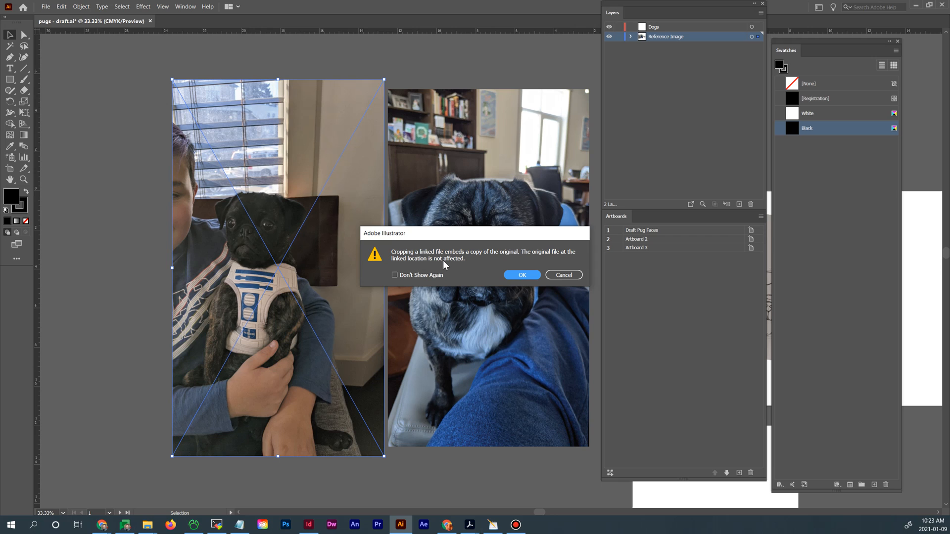
pyautogui.click(514, 275)
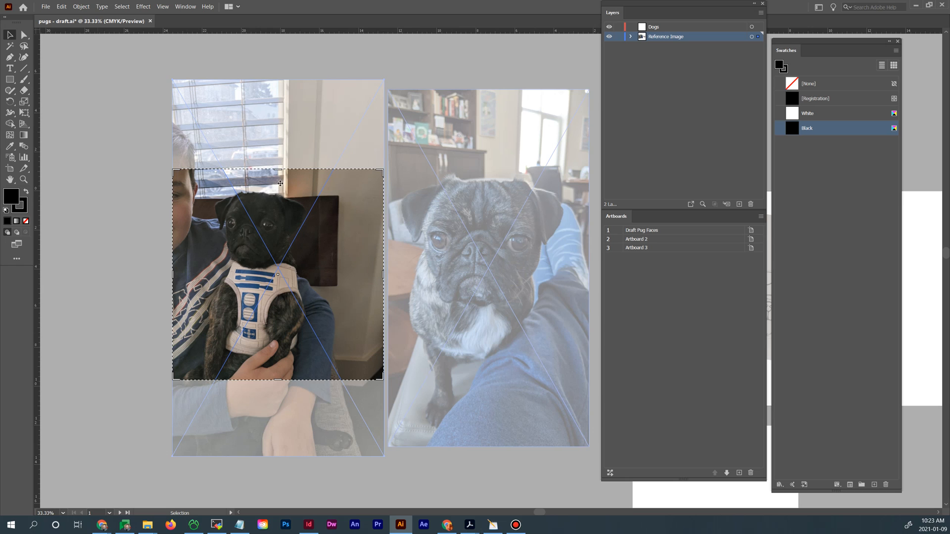
pyautogui.moveTo(278, 381); pyautogui.dragTo(279, 342)
pyautogui.moveTo(380, 257); pyautogui.dragTo(325, 257)
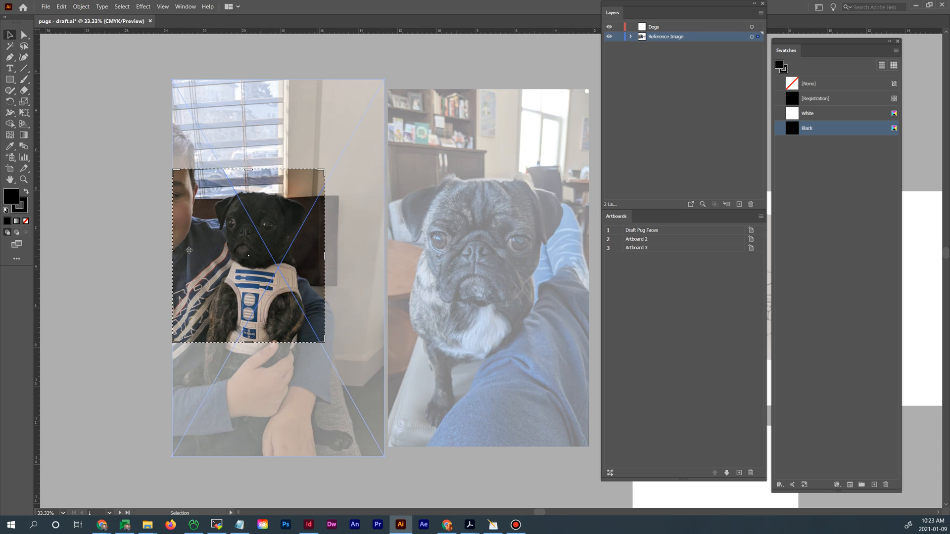
pyautogui.moveTo(175, 256); pyautogui.dragTo(200, 258)
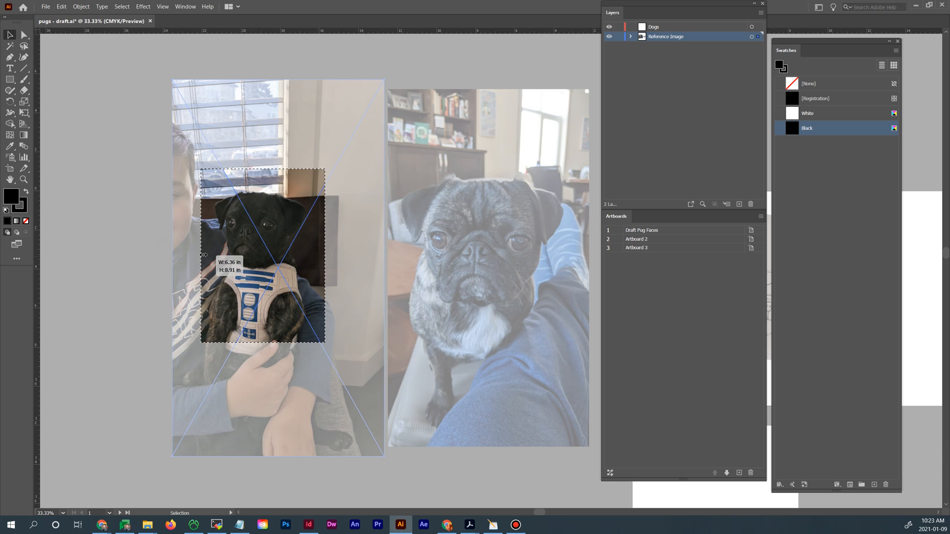
pyautogui.press('Return')
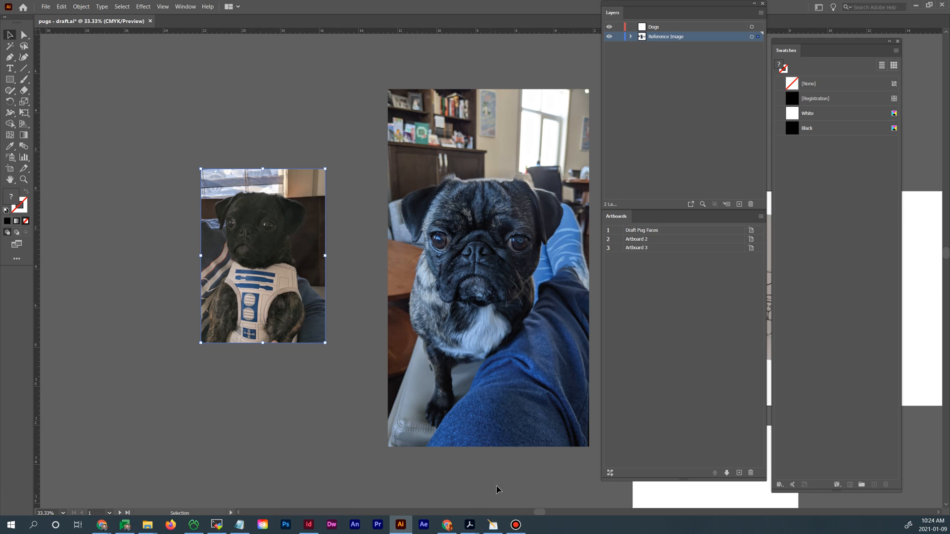
# Move the cropped harnessed pug photo to the empty canvas above the Draft Pug Faces artboard
pyautogui.click(147, 526)
pyautogui.click(328, 336)
pyautogui.press('space')
pyautogui.moveTo(526, 367); pyautogui.dragTo(382, 359)
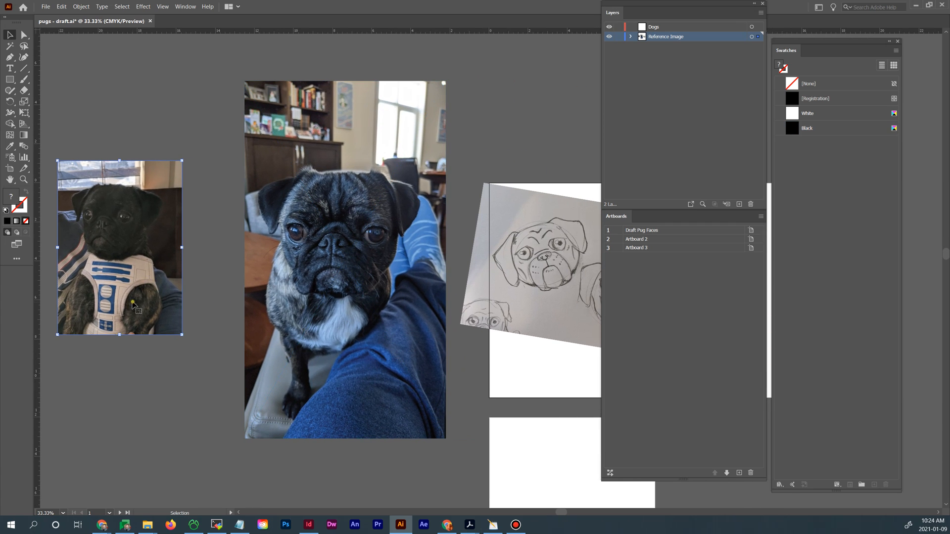
pyautogui.moveTo(149, 286); pyautogui.dragTo(406, 245)
pyautogui.press('space')
pyautogui.click(453, 265)
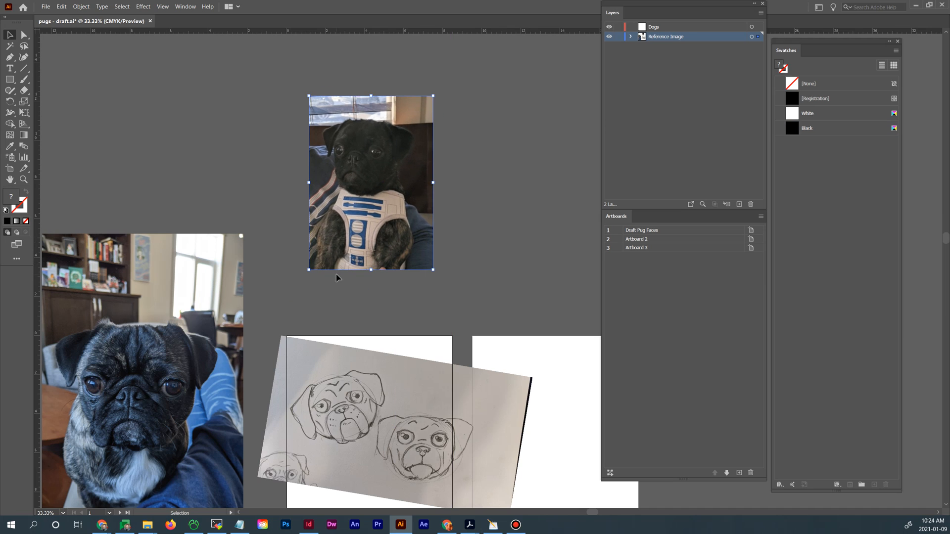
# Select the uncropped pug photo and review the color choices in the Reference Image layer's options, without changing them
pyautogui.click(199, 300)
pyautogui.press('space')
pyautogui.moveTo(172, 335); pyautogui.dragTo(284, 244)
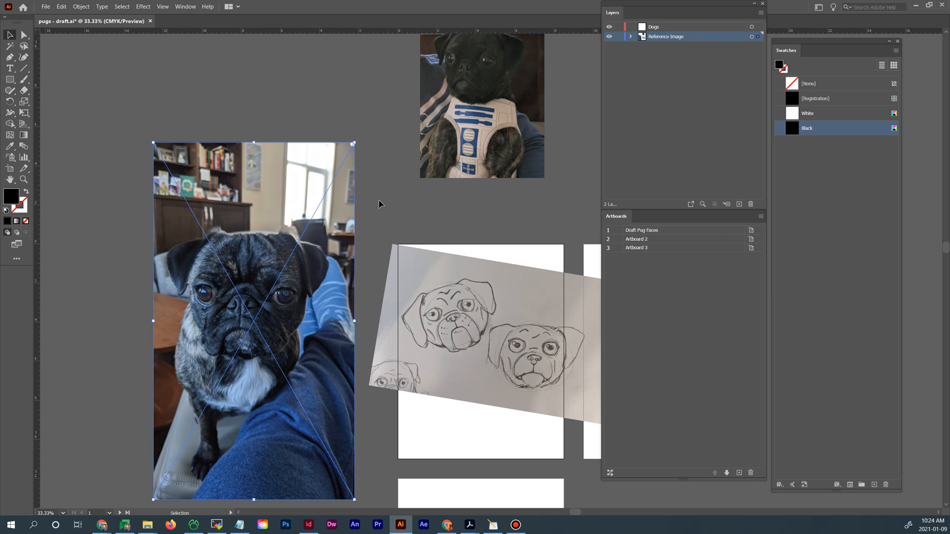
pyautogui.doubleClick(718, 38)
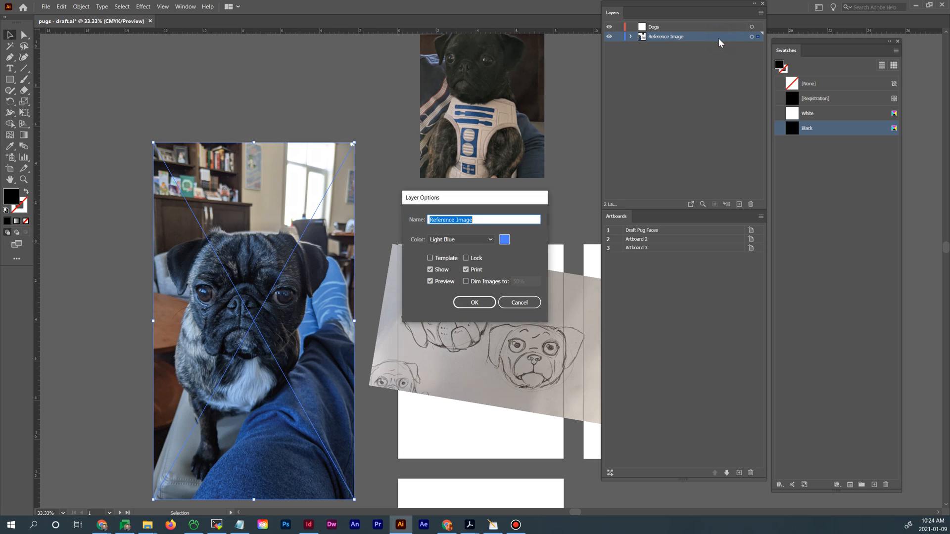
pyautogui.click(491, 239)
pyautogui.moveTo(490, 265)
pyautogui.mouseDown()
pyautogui.moveTo(493, 314)
pyautogui.moveTo(490, 255)
pyautogui.mouseUp()
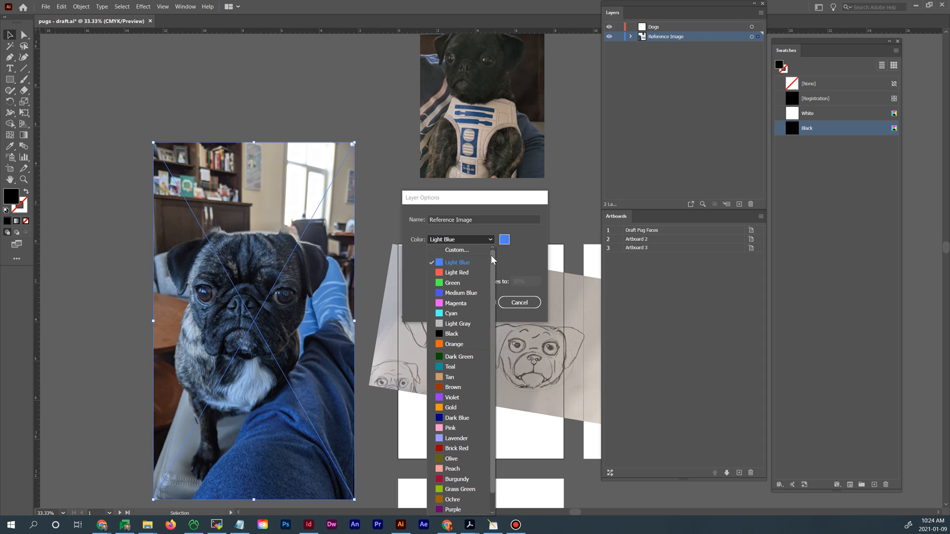
pyautogui.click(519, 256)
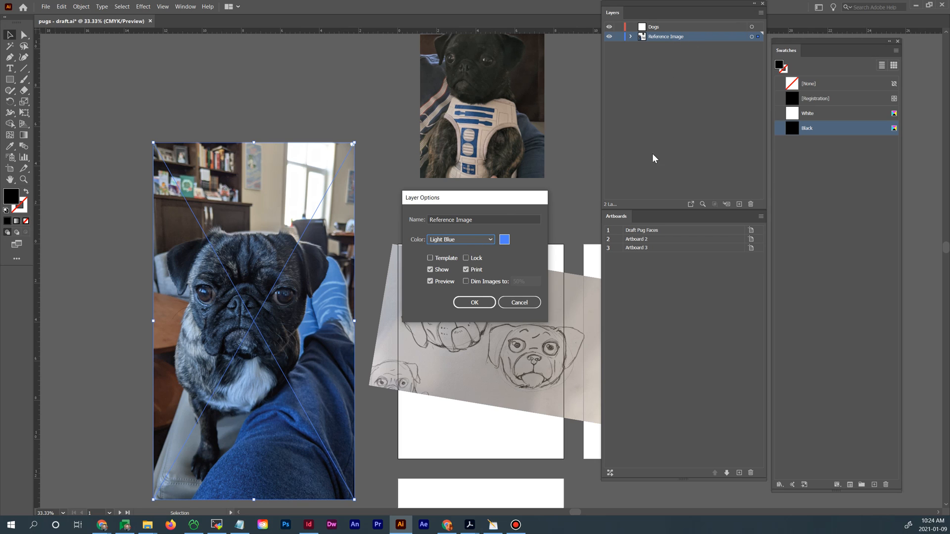
pyautogui.click(518, 304)
# Check the color assigned to the Dogs layer in its layer options
pyautogui.click(691, 29)
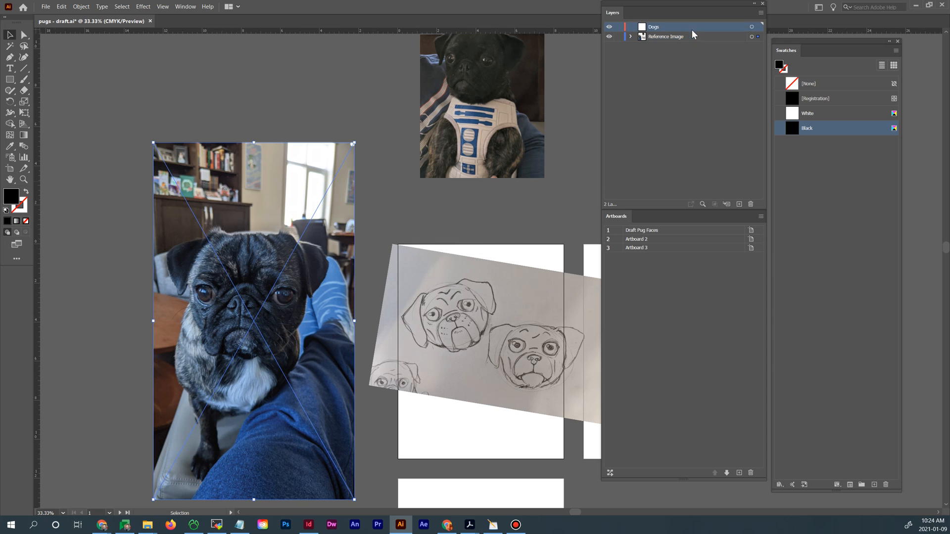
pyautogui.doubleClick(691, 27)
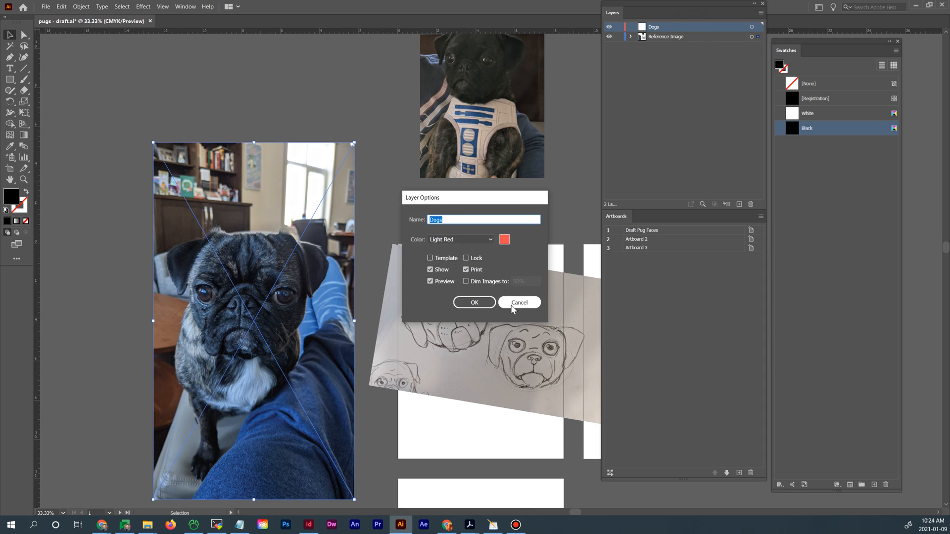
pyautogui.click(479, 306)
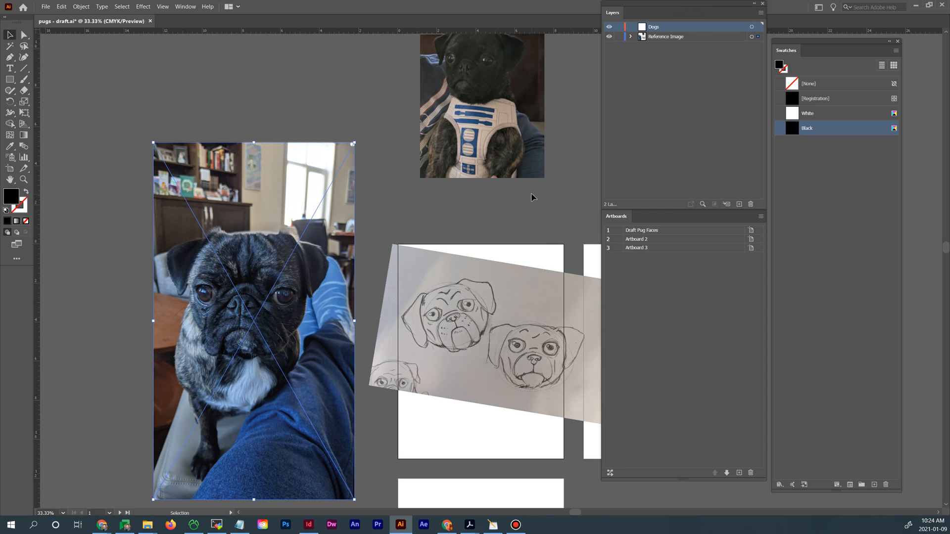
# Shift the pug sketch image slightly and place a duplicate of it over the upper edge of Artboard 2
pyautogui.moveTo(555, 227); pyautogui.dragTo(486, 174)
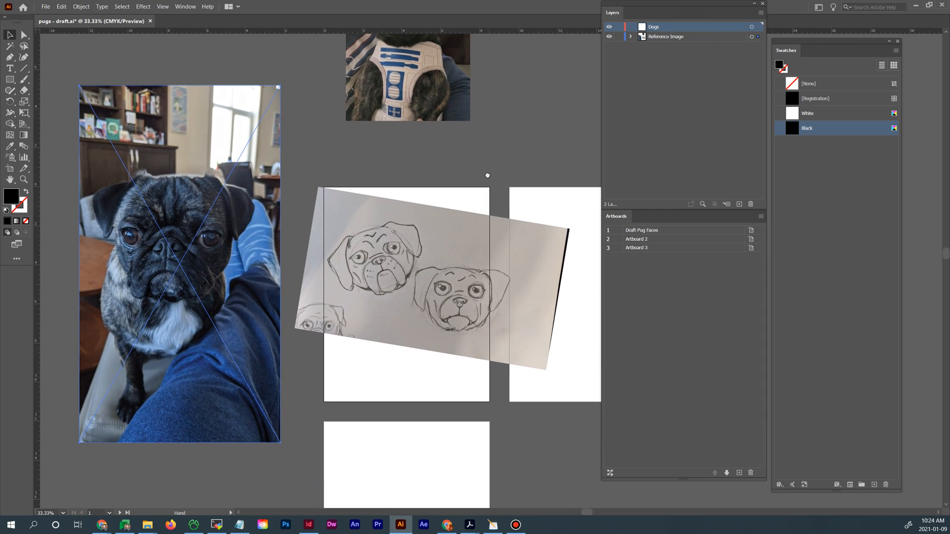
pyautogui.click(529, 284)
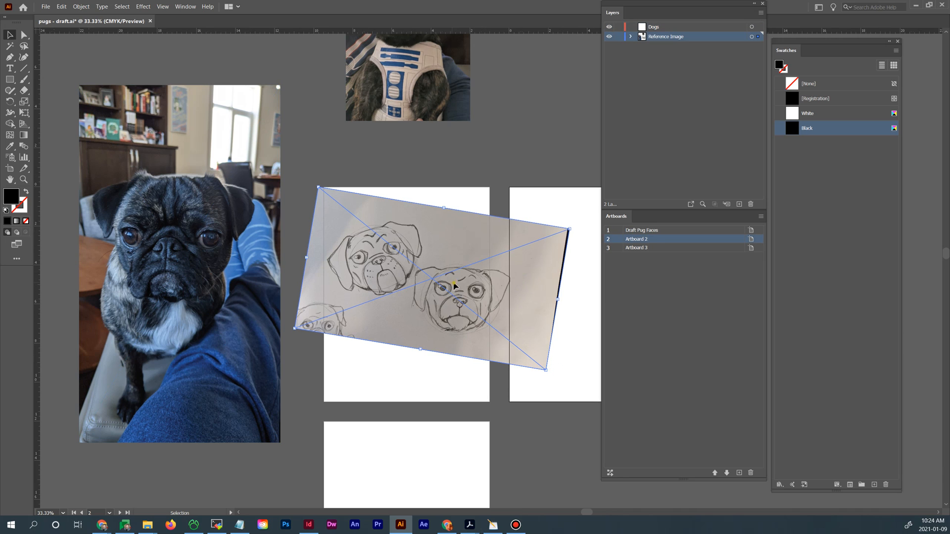
pyautogui.moveTo(453, 287)
pyautogui.mouseDown()
pyautogui.moveTo(465, 294)
pyautogui.moveTo(346, 290)
pyautogui.mouseUp()
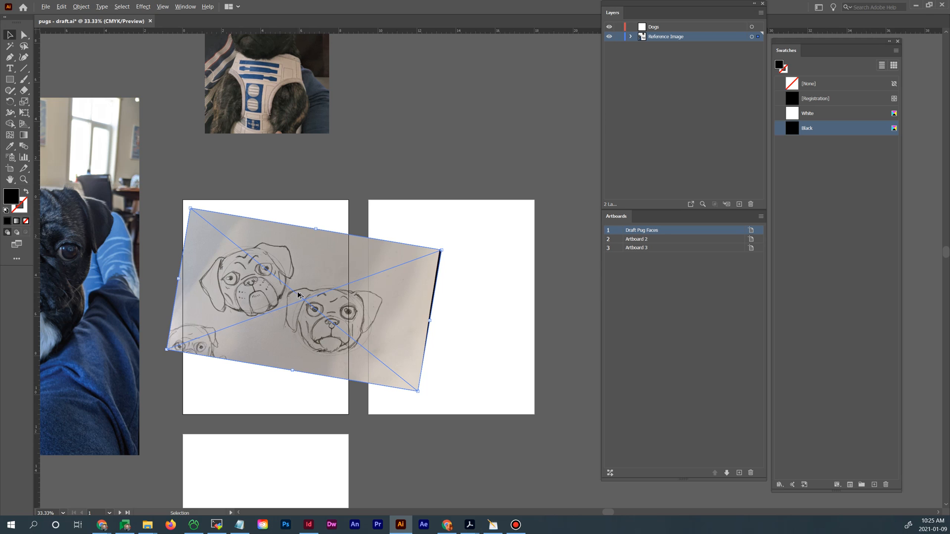
pyautogui.click(273, 305)
pyautogui.moveTo(289, 292)
pyautogui.mouseDown()
pyautogui.moveTo(339, 238)
pyautogui.moveTo(448, 158)
pyautogui.mouseUp()
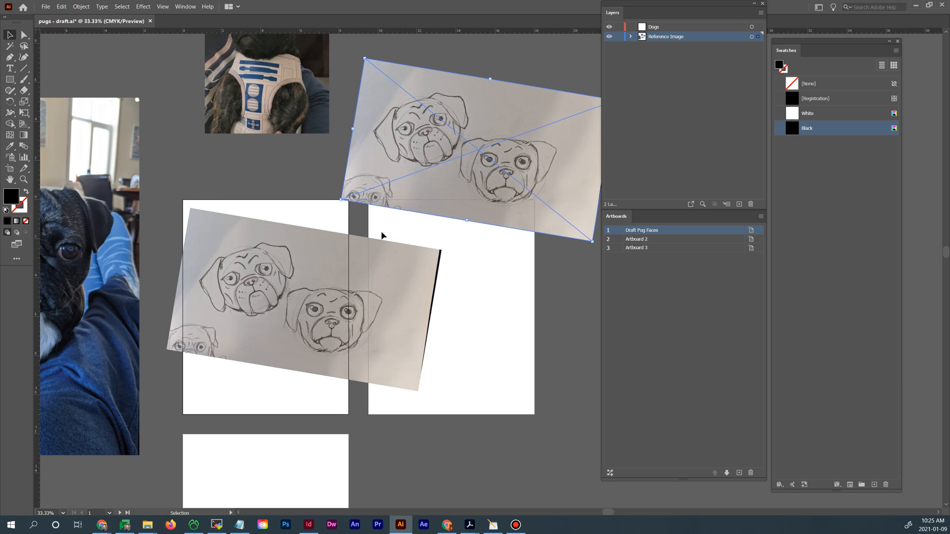
# Rotate the original pug sketch image until its edges are nearly level
pyautogui.click(361, 265)
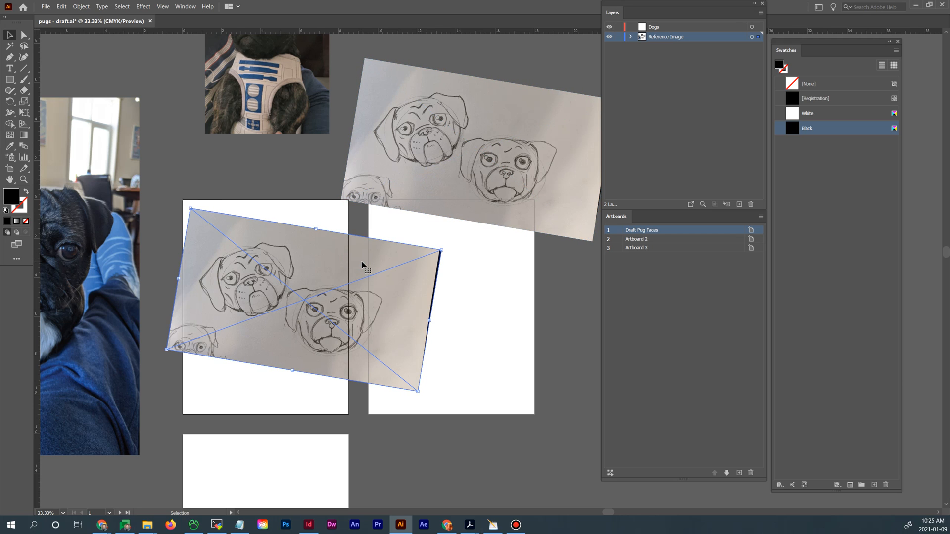
pyautogui.moveTo(421, 393)
pyautogui.mouseDown()
pyautogui.moveTo(448, 357)
pyautogui.moveTo(443, 313)
pyautogui.moveTo(441, 380)
pyautogui.moveTo(424, 388)
pyautogui.moveTo(435, 364)
pyautogui.moveTo(434, 374)
pyautogui.mouseUp()
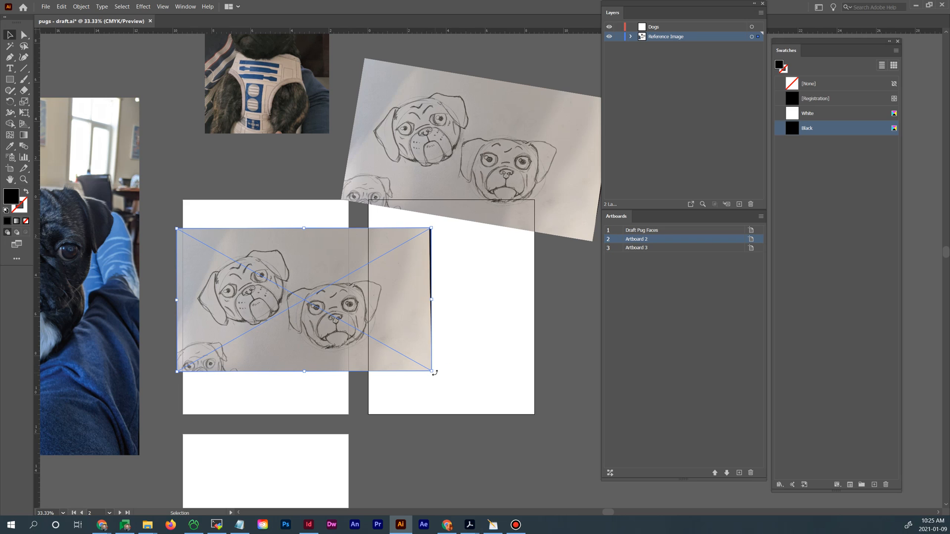
# Try stretching the straightened sketch image without keeping its proportions, and undo the distortions
pyautogui.moveTo(434, 372); pyautogui.dragTo(467, 420)
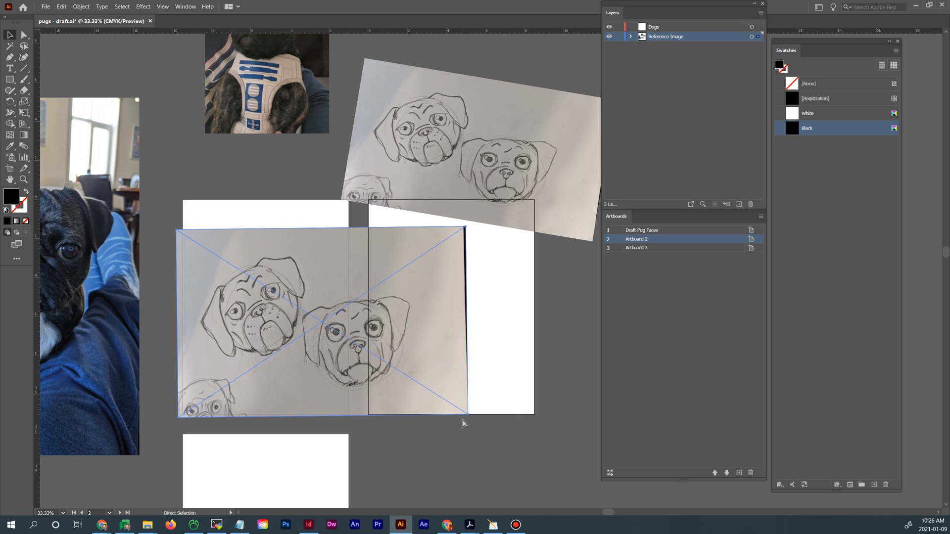
pyautogui.hotkey('ctrl', 'z')
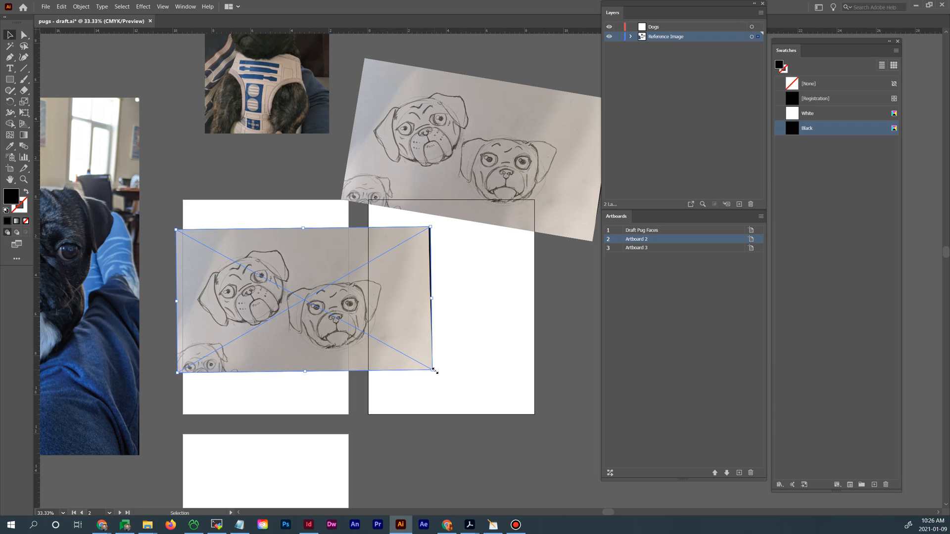
pyautogui.moveTo(434, 370); pyautogui.dragTo(433, 474)
pyautogui.hotkey('ctrl', 'z')
pyautogui.hotkey('ctrl', 'z')
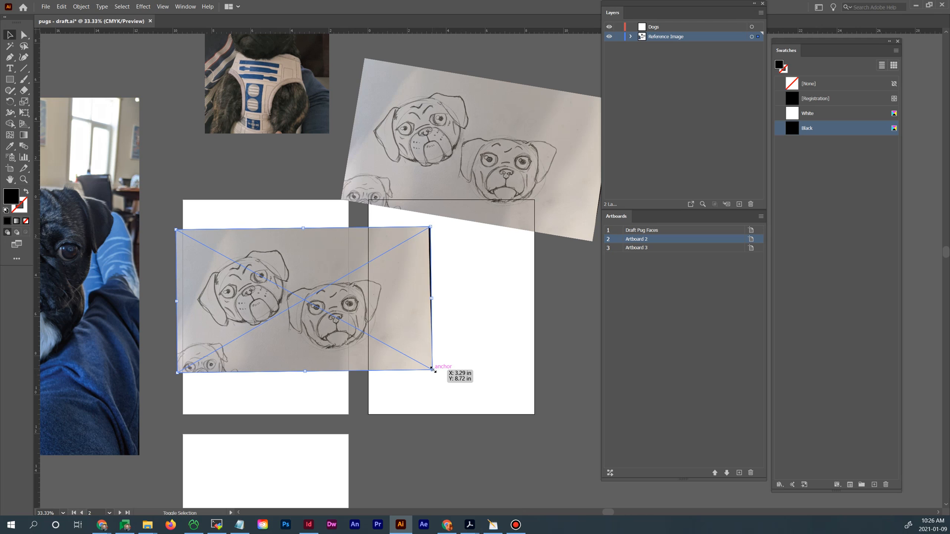
# Enlarge the straightened sketch image proportionally and position its tilted pug face over the Draft Pug Faces artboard
pyautogui.moveTo(433, 370); pyautogui.dragTo(486, 404)
pyautogui.moveTo(399, 322); pyautogui.dragTo(399, 320)
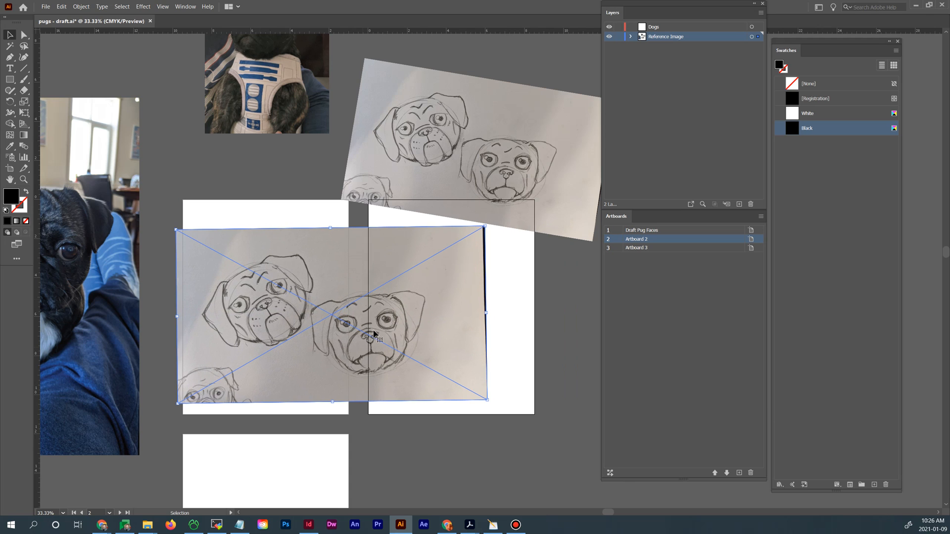
pyautogui.moveTo(329, 309); pyautogui.dragTo(331, 309)
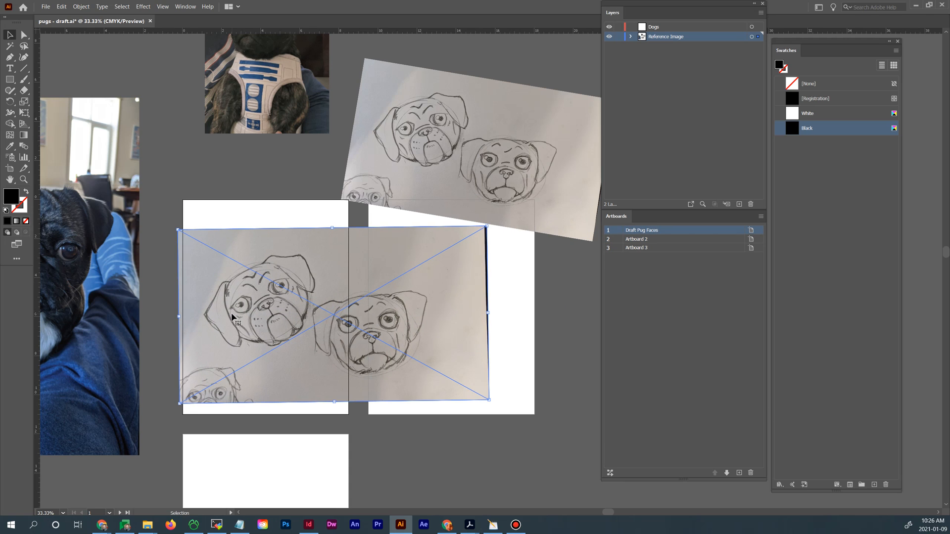
# Crop the enlarged sketch image tightly around the tilted pug face on Draft Pug Faces, accepting that a copy is embedded
pyautogui.click(75, 8)
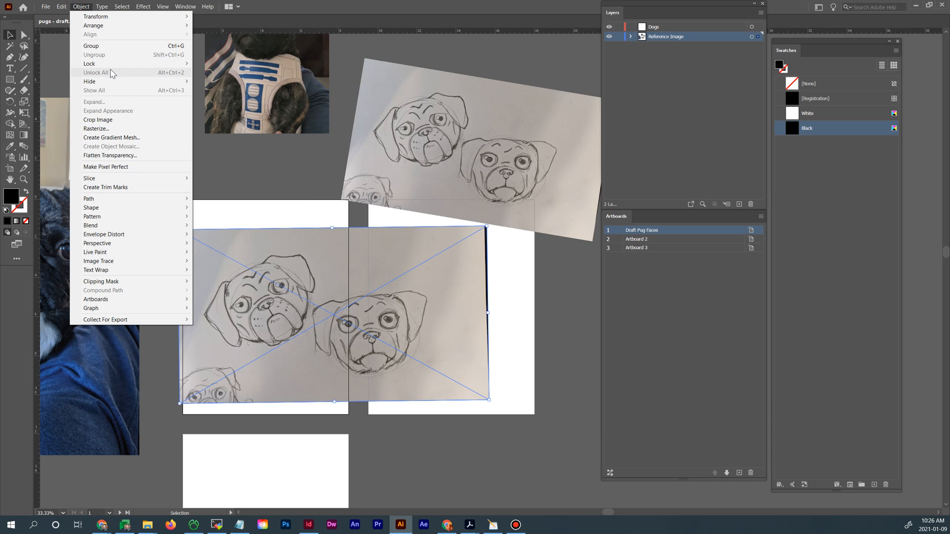
pyautogui.click(107, 122)
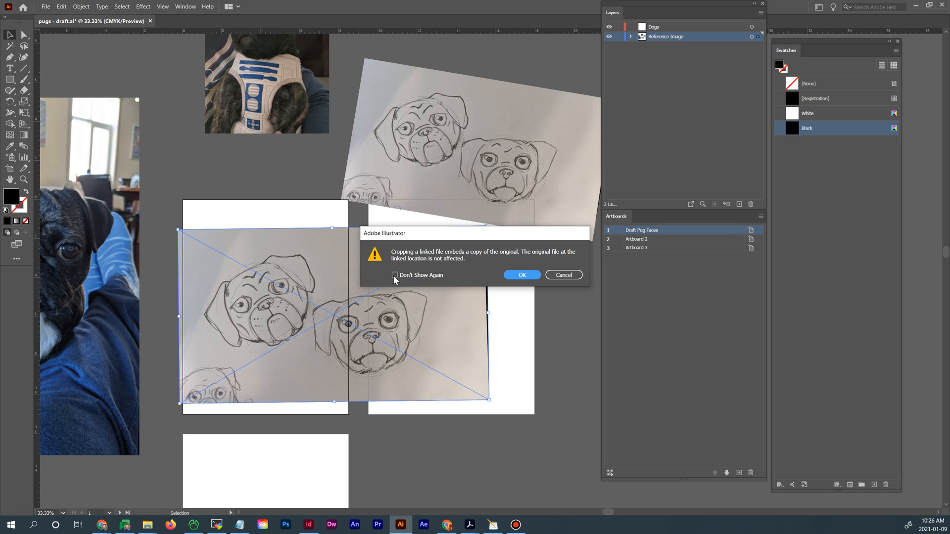
pyautogui.moveTo(488, 242); pyautogui.dragTo(493, 289)
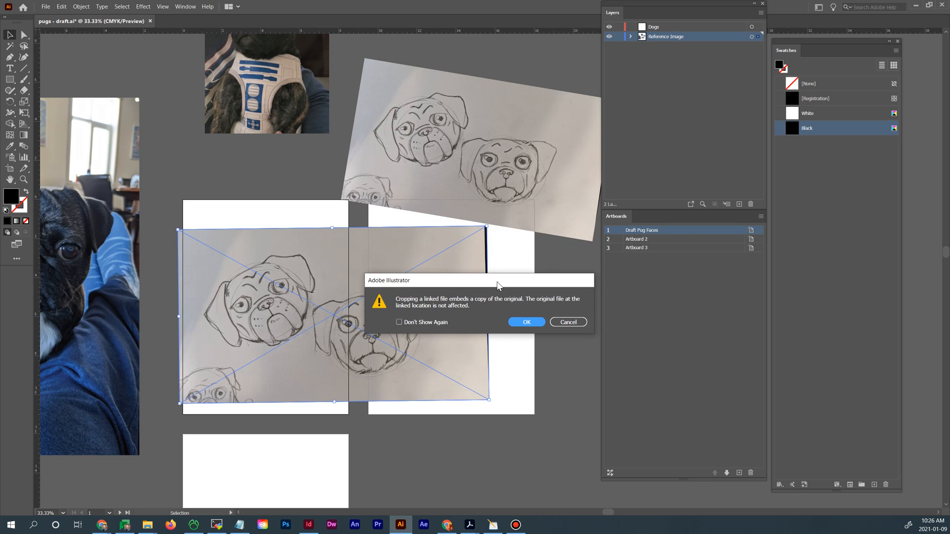
pyautogui.click(527, 322)
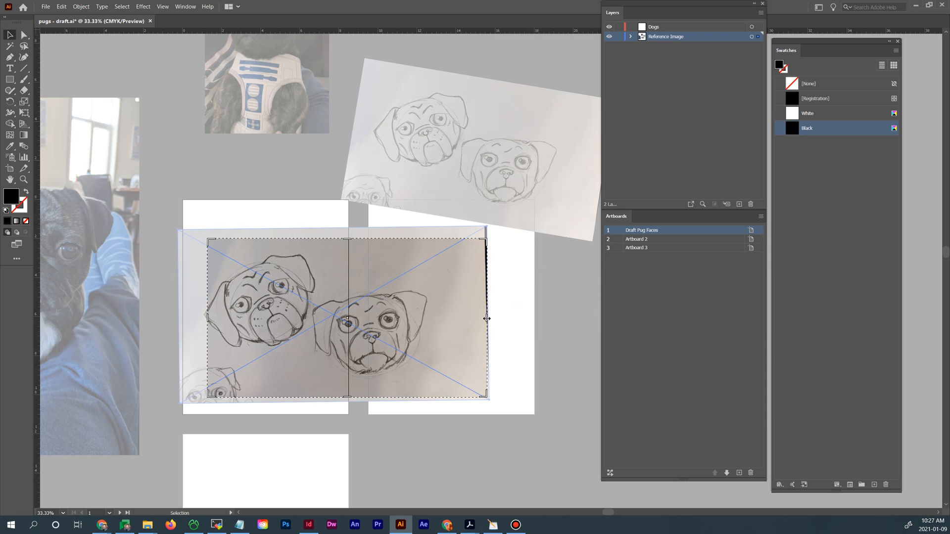
pyautogui.moveTo(487, 319); pyautogui.dragTo(314, 317)
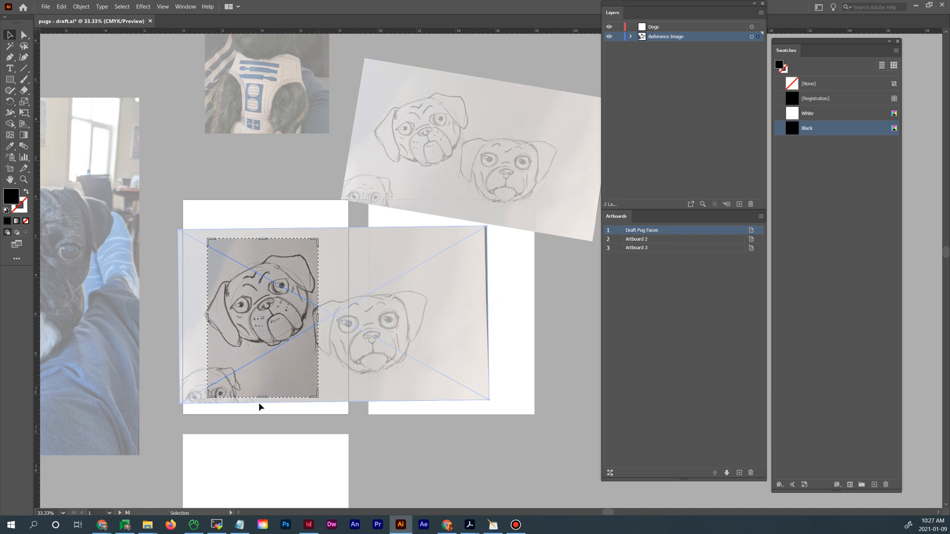
pyautogui.moveTo(263, 398); pyautogui.dragTo(265, 355)
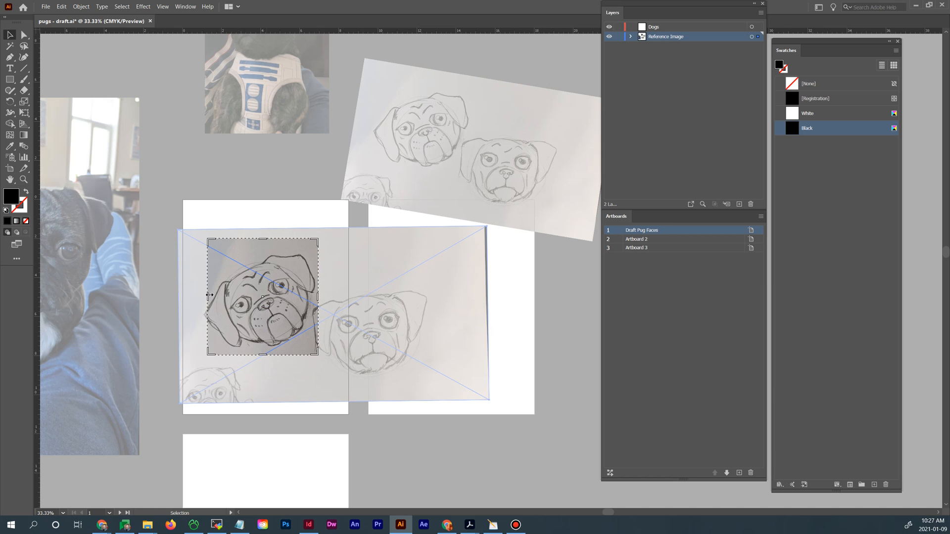
pyautogui.moveTo(207, 297); pyautogui.dragTo(198, 296)
pyautogui.moveTo(260, 238); pyautogui.dragTo(260, 248)
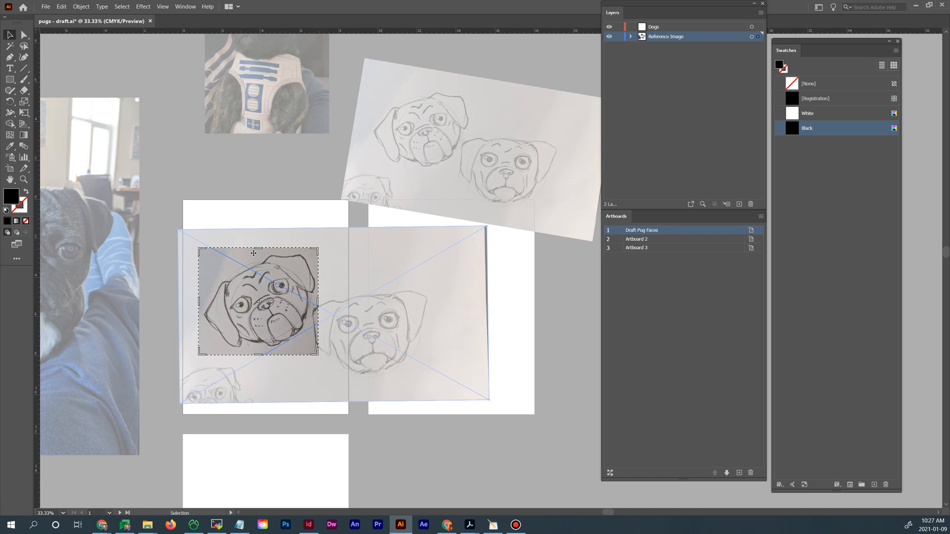
pyautogui.press('Return')
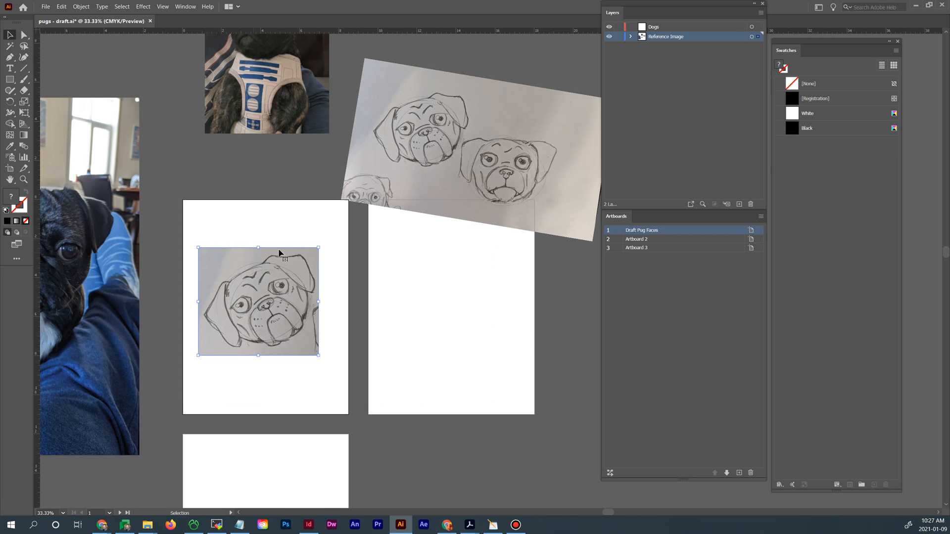
# Move the duplicate sketch image over Artboard 2 and crop it around the front-facing pug face, accepting the embedded copy
pyautogui.click(536, 166)
pyautogui.moveTo(536, 167)
pyautogui.mouseDown()
pyautogui.moveTo(493, 259)
pyautogui.moveTo(492, 307)
pyautogui.moveTo(485, 301)
pyautogui.mouseUp()
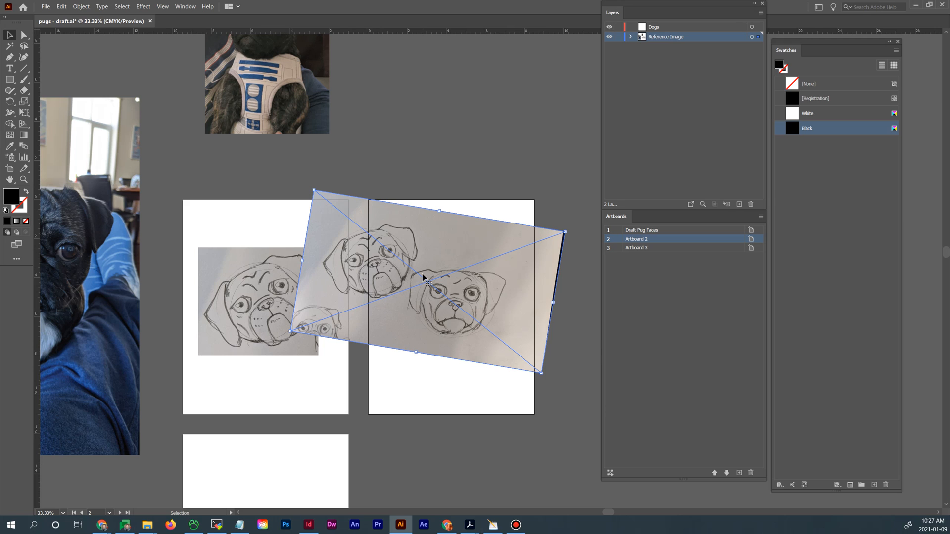
pyautogui.click(79, 7)
pyautogui.click(101, 120)
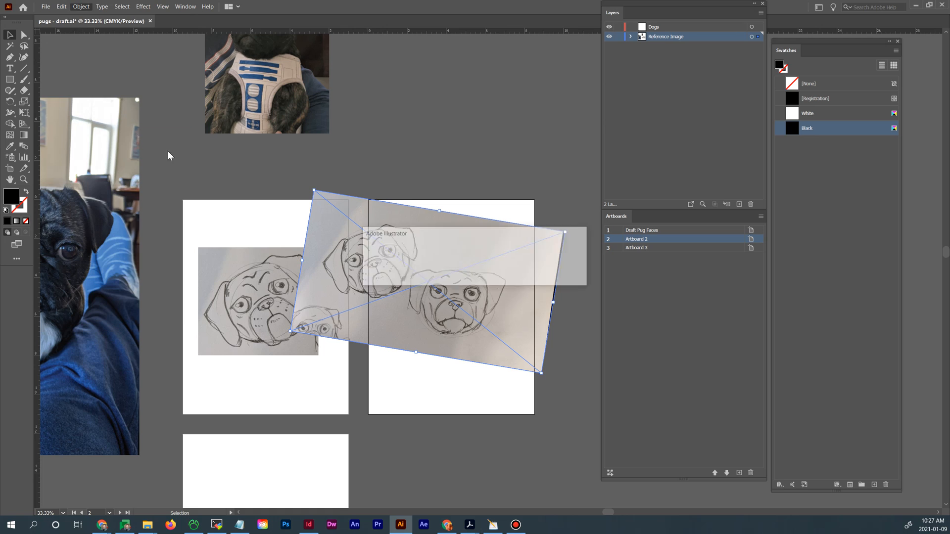
pyautogui.click(524, 277)
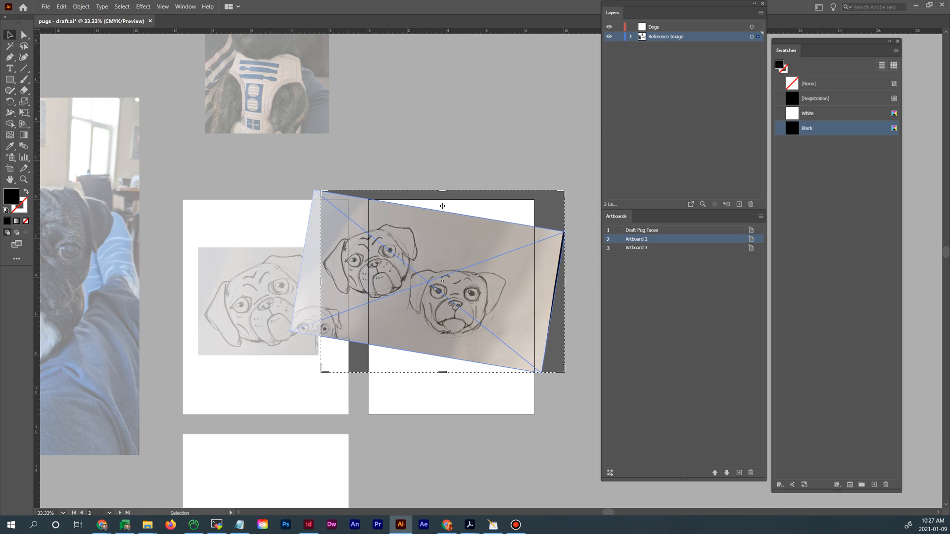
pyautogui.moveTo(447, 191); pyautogui.dragTo(447, 262)
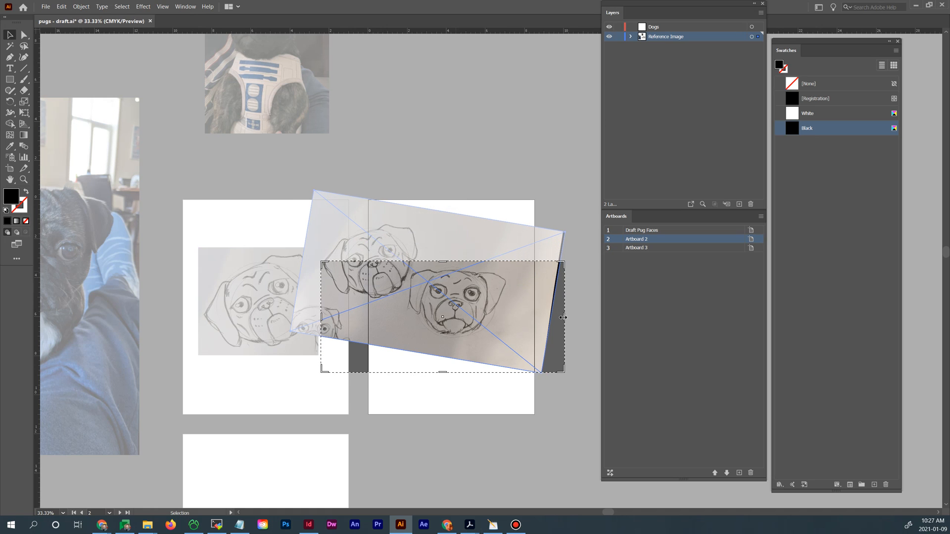
pyautogui.moveTo(562, 320); pyautogui.dragTo(513, 322)
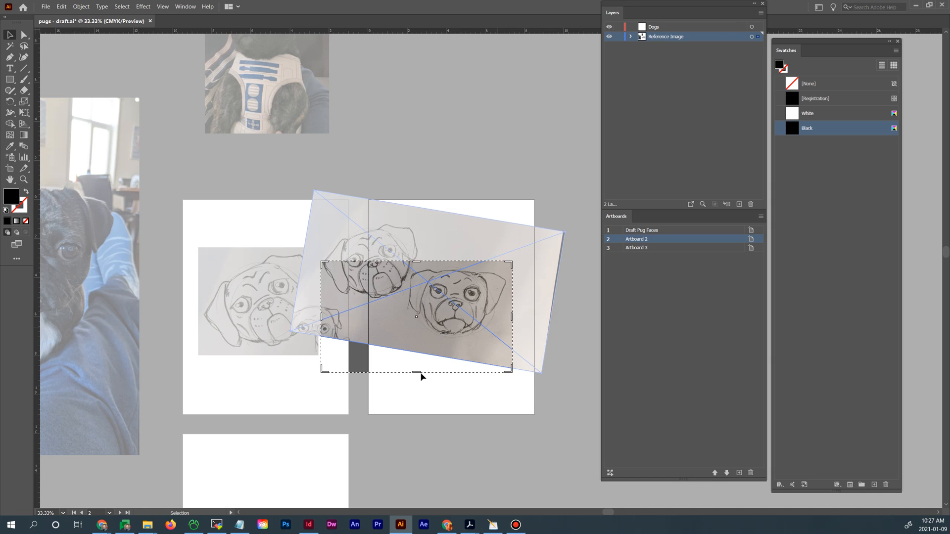
pyautogui.moveTo(416, 372); pyautogui.dragTo(416, 344)
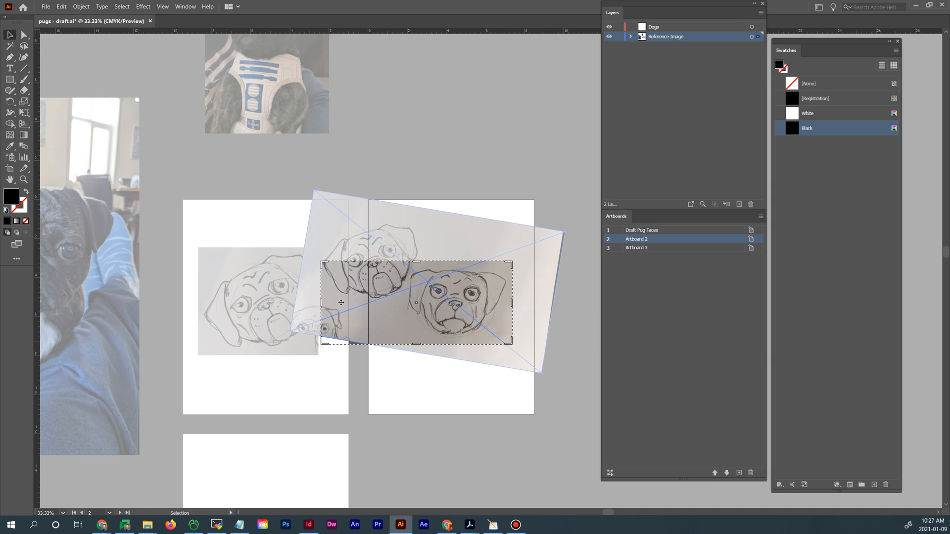
pyautogui.moveTo(322, 301); pyautogui.dragTo(403, 296)
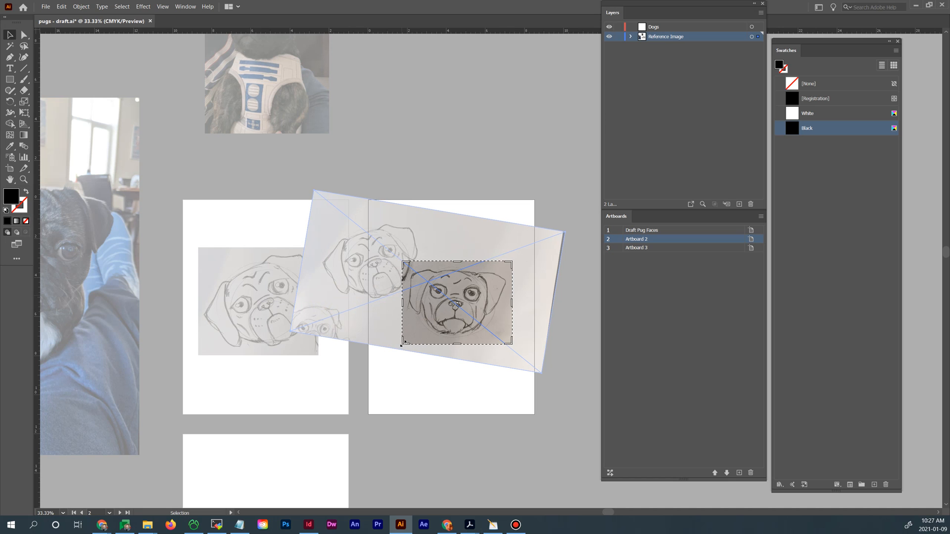
pyautogui.moveTo(401, 345)
pyautogui.mouseDown()
pyautogui.moveTo(426, 319)
pyautogui.moveTo(401, 340)
pyautogui.mouseUp()
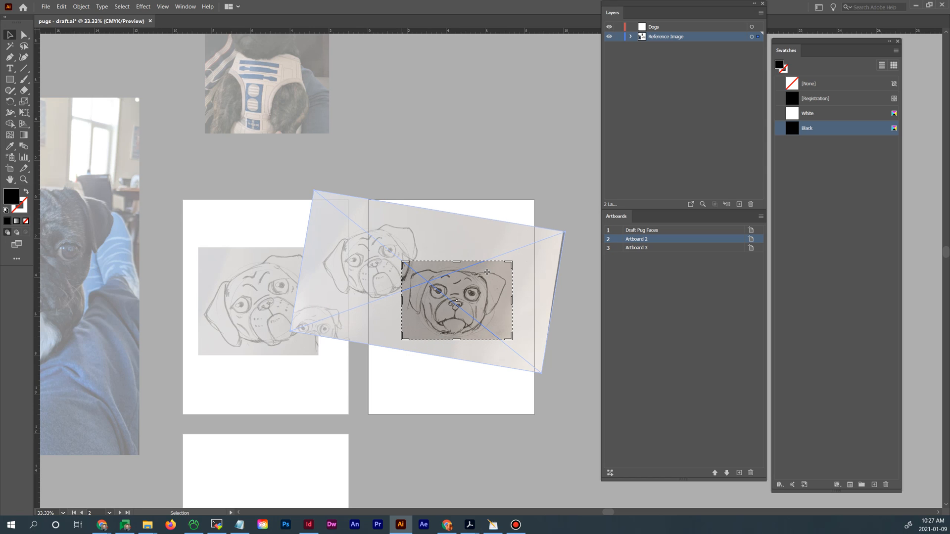
pyautogui.press('Return')
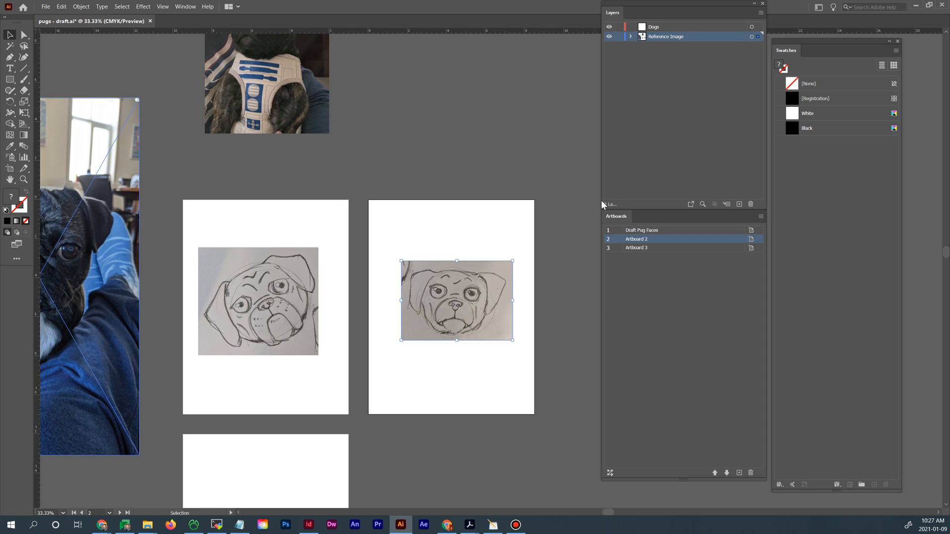
# Lock the Reference Image layer and toggle its visibility and lock, leaving the images shown and the layer locked
pyautogui.click(619, 37)
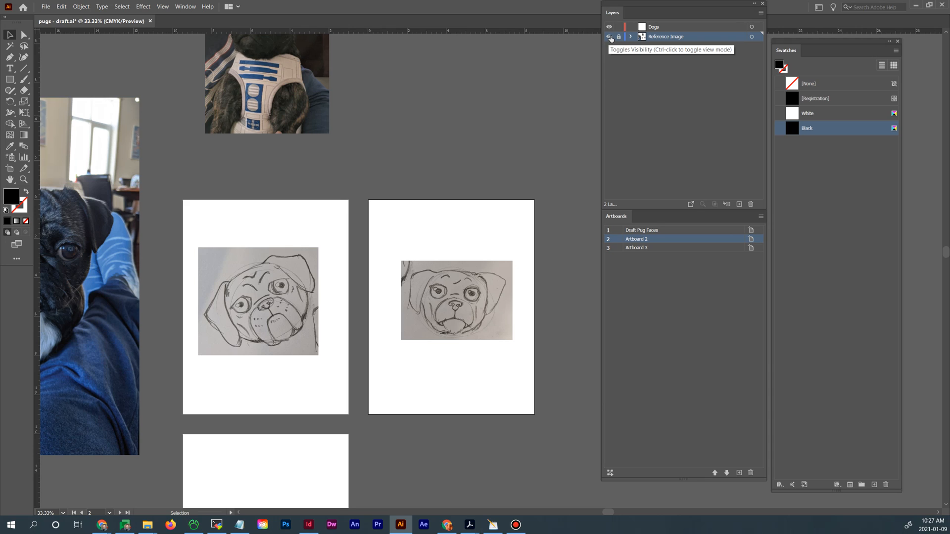
pyautogui.click(610, 37)
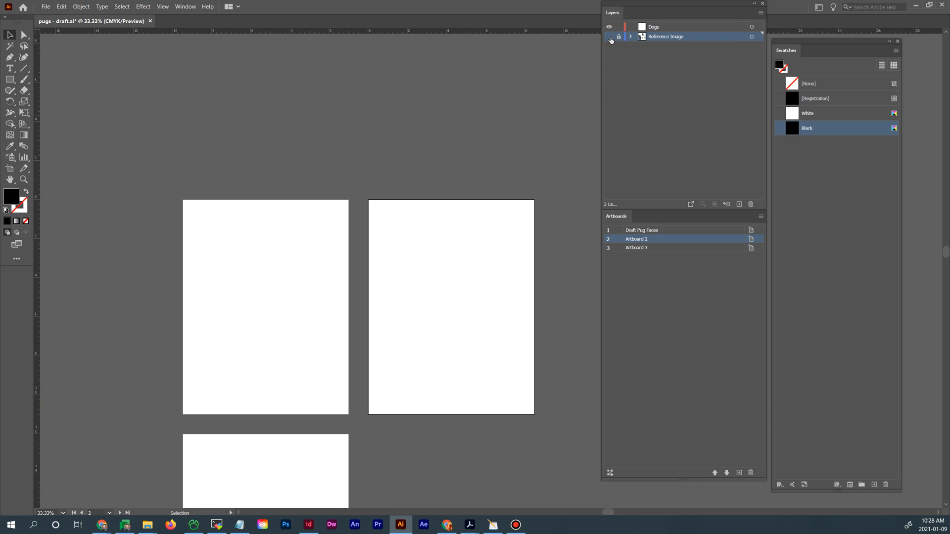
pyautogui.click(609, 37)
pyautogui.click(610, 37)
pyautogui.click(610, 37)
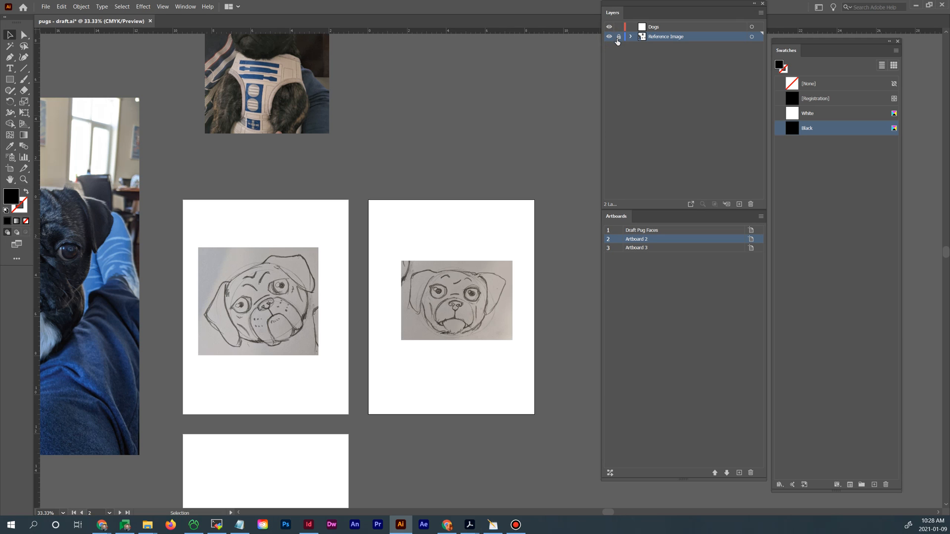
pyautogui.click(618, 39)
pyautogui.click(618, 38)
pyautogui.click(235, 250)
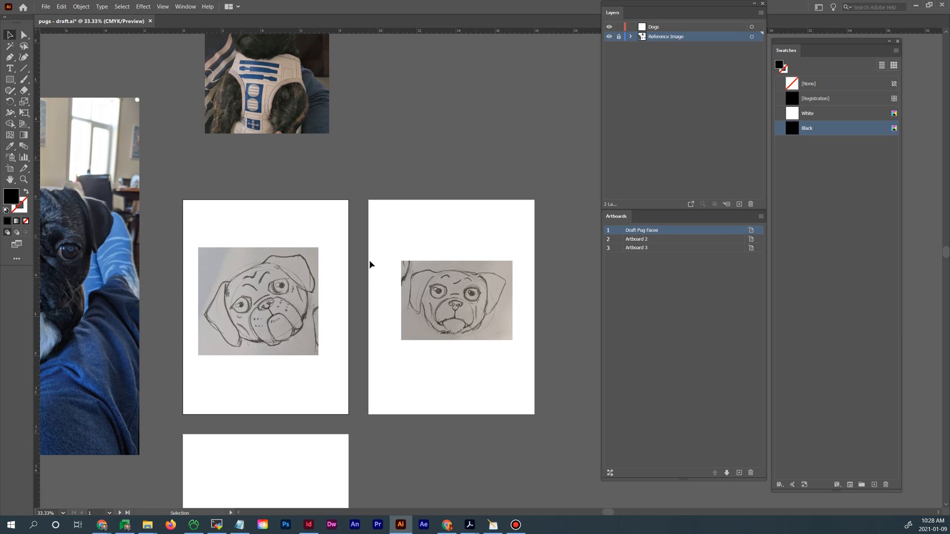
# Try the Pen tool over the tilted pug sketch on the locked Reference Image layer, and make the Dogs layer active instead
pyautogui.moveTo(181, 328); pyautogui.dragTo(304, 323)
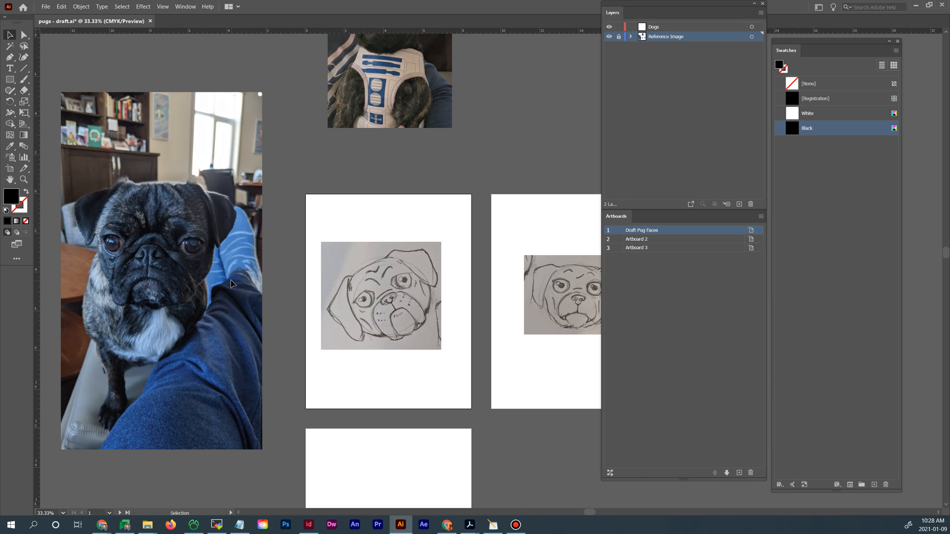
pyautogui.hotkey('ctrl', '1')
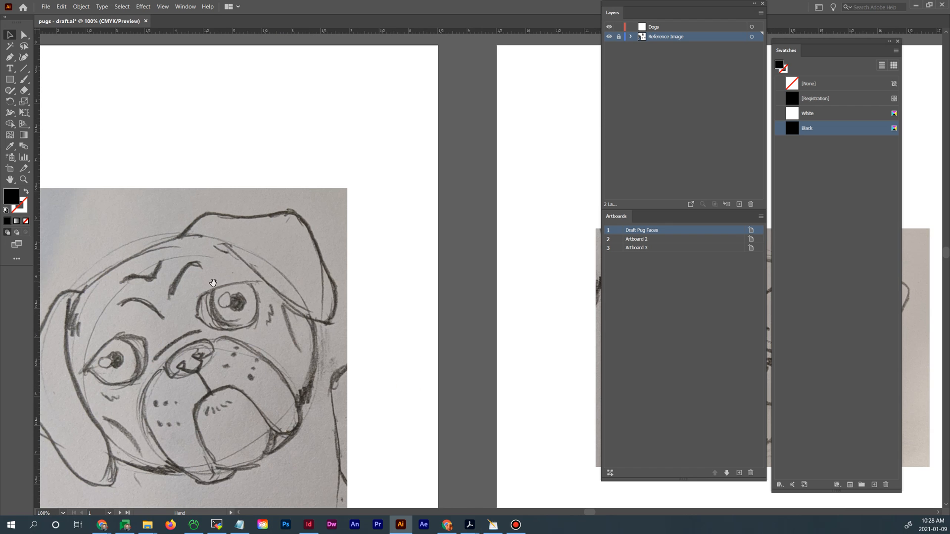
pyautogui.moveTo(215, 286)
pyautogui.mouseDown()
pyautogui.moveTo(345, 230)
pyautogui.moveTo(390, 224)
pyautogui.moveTo(390, 192)
pyautogui.mouseUp()
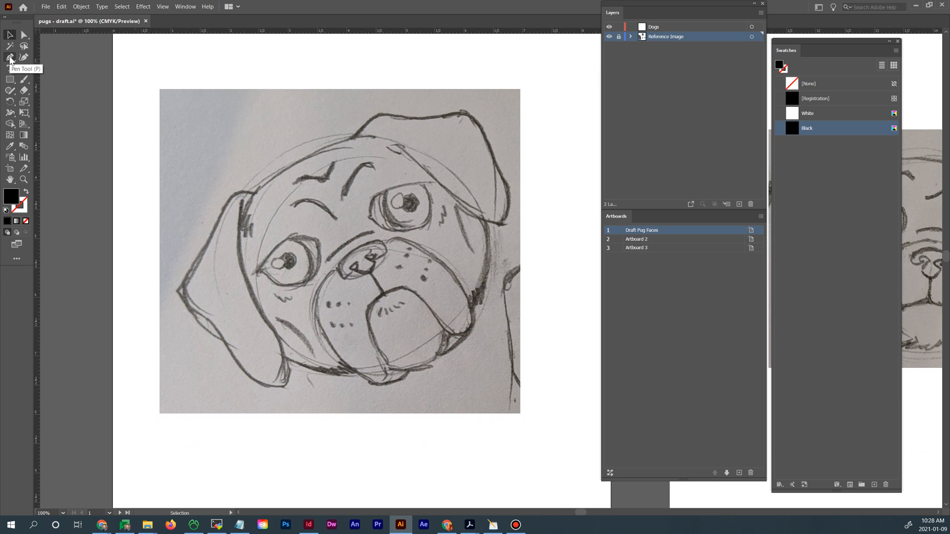
pyautogui.click(9, 58)
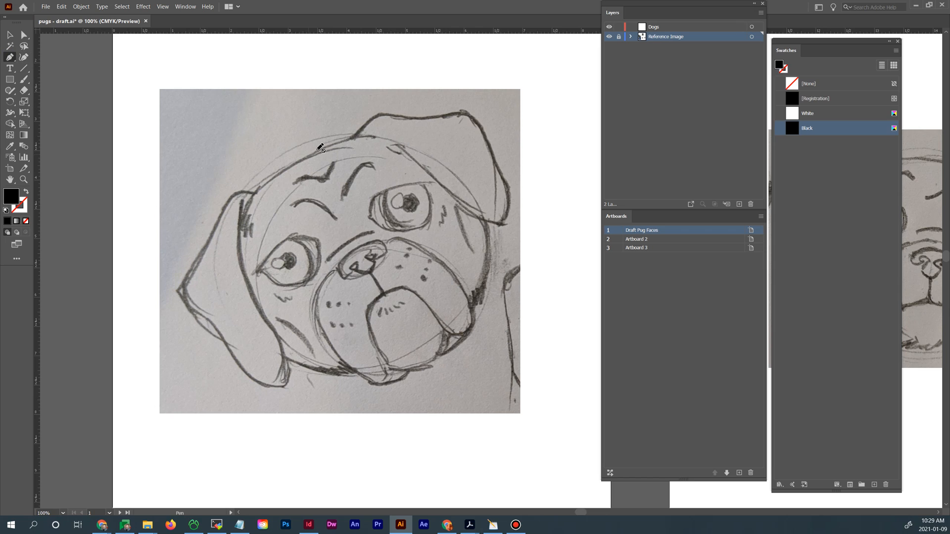
pyautogui.click(378, 158)
pyautogui.click(372, 182)
pyautogui.click(687, 29)
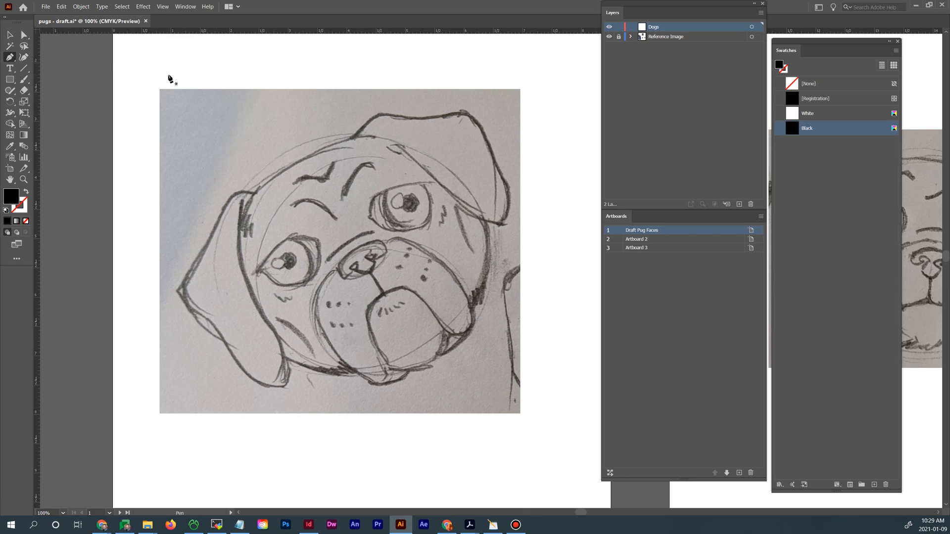
# Paint a freehand wavy stroke across the tilted pug sketch on the Dogs layer with the Paintbrush tool
pyautogui.click(24, 58)
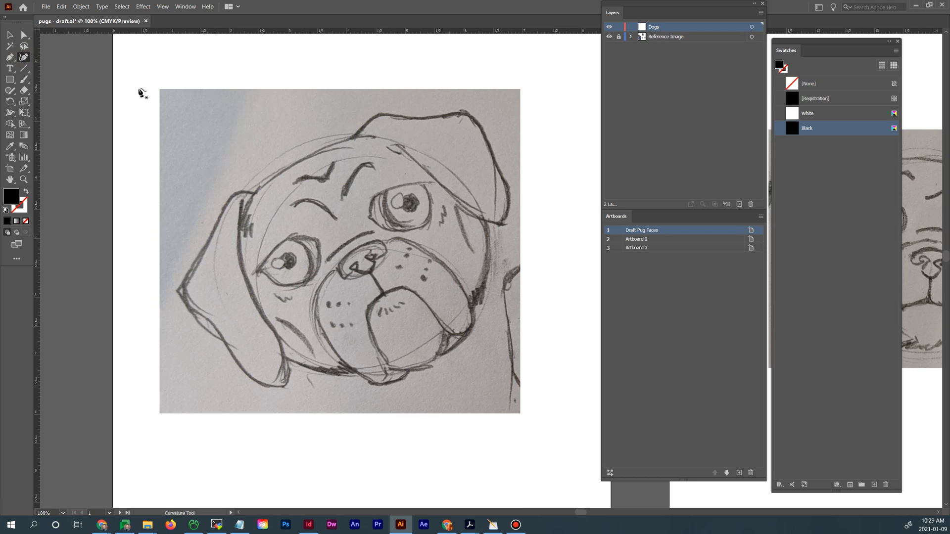
pyautogui.click(24, 78)
pyautogui.moveTo(144, 105)
pyautogui.mouseDown()
pyautogui.moveTo(169, 121)
pyautogui.moveTo(205, 82)
pyautogui.moveTo(236, 103)
pyautogui.moveTo(261, 143)
pyautogui.moveTo(316, 169)
pyautogui.mouseUp()
pyautogui.moveTo(343, 122)
pyautogui.mouseDown()
pyautogui.moveTo(372, 110)
pyautogui.moveTo(391, 131)
pyautogui.moveTo(398, 165)
pyautogui.mouseUp()
pyautogui.moveTo(454, 239); pyautogui.dragTo(475, 249)
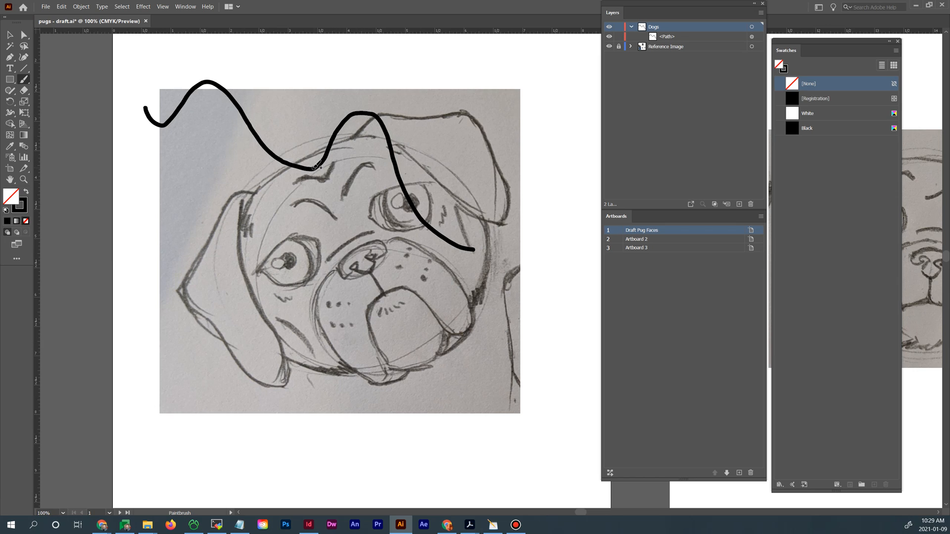
# Select the whole painted wavy stroke and shift it slightly down and to the left
pyautogui.click(10, 35)
pyautogui.click(154, 124)
pyautogui.click(155, 125)
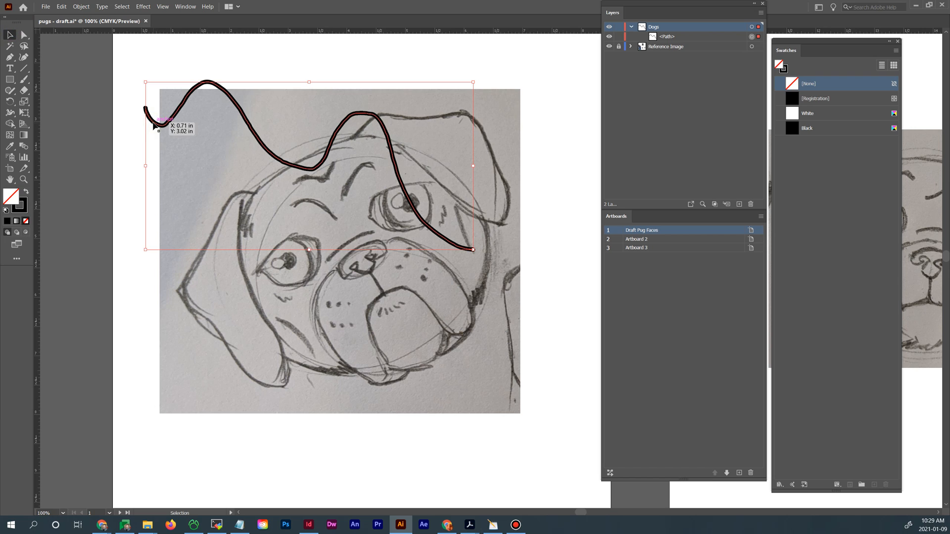
pyautogui.moveTo(154, 126)
pyautogui.mouseDown()
pyautogui.moveTo(139, 126)
pyautogui.moveTo(149, 140)
pyautogui.mouseUp()
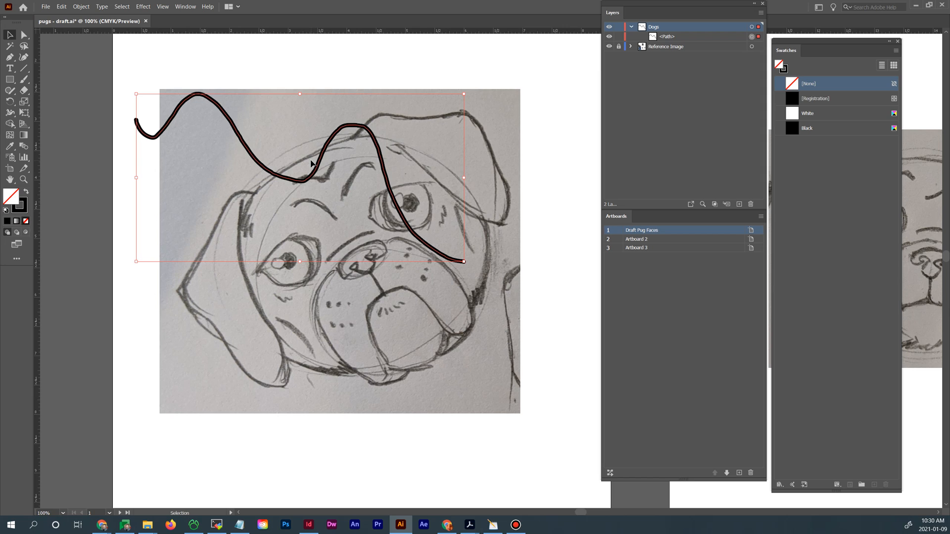
# Show the artwork in Outline mode and select the painted wavy path to examine its anchor points
pyautogui.press('a')
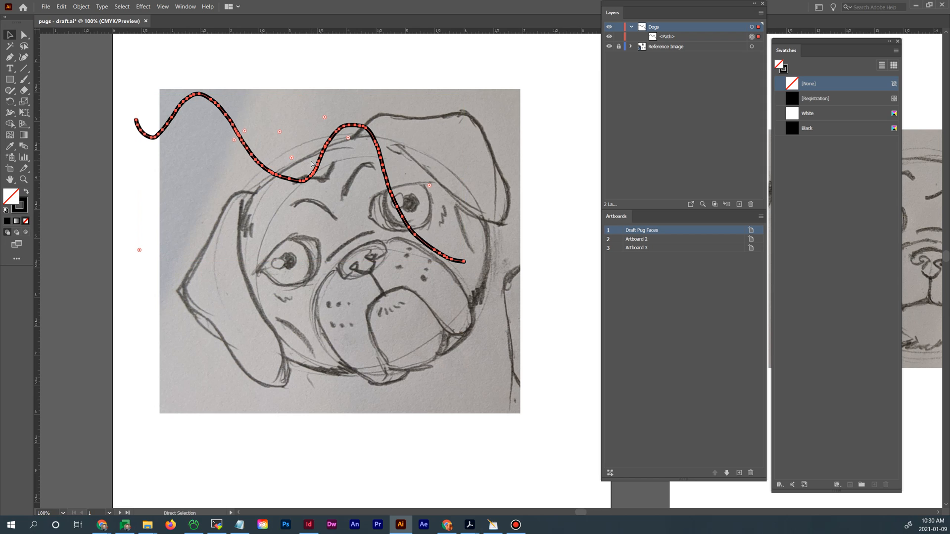
pyautogui.hotkey('ctrl', 'y')
pyautogui.press('v')
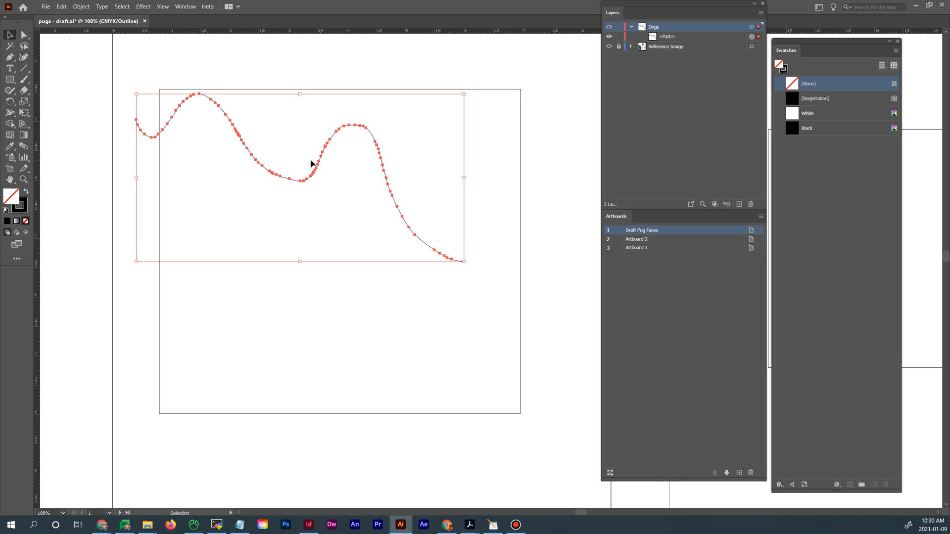
pyautogui.click(195, 57)
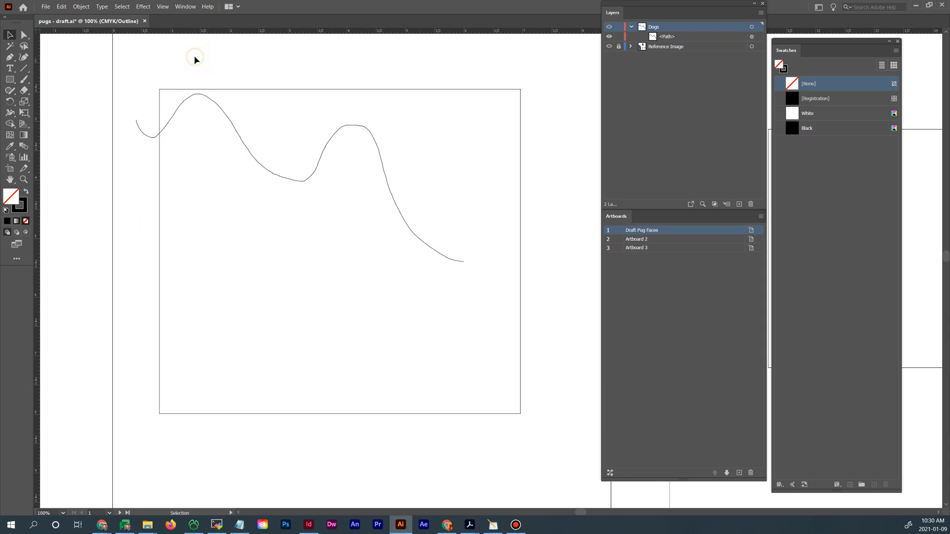
pyautogui.click(233, 126)
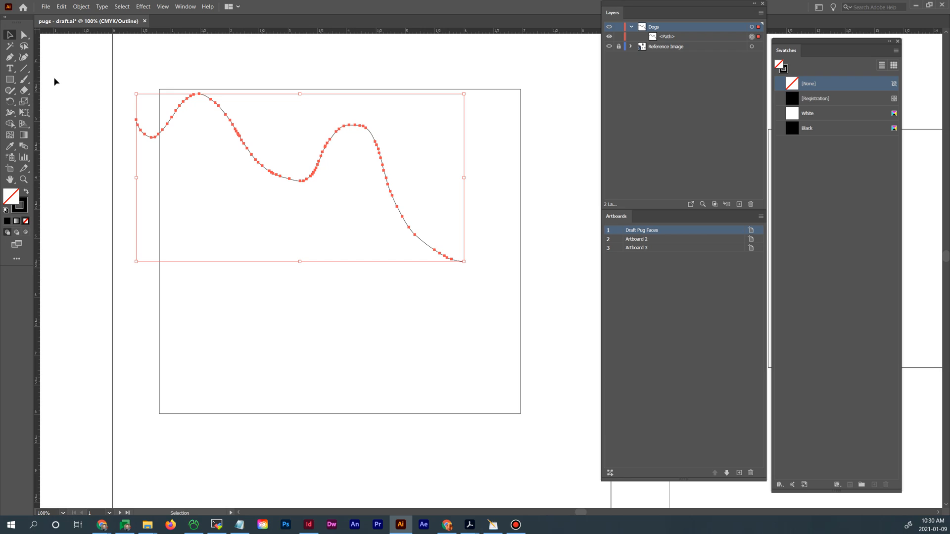
# Draw a smooth wavy path with six anchor points just below the painted one using the Pen tool, and leave it open
pyautogui.click(9, 57)
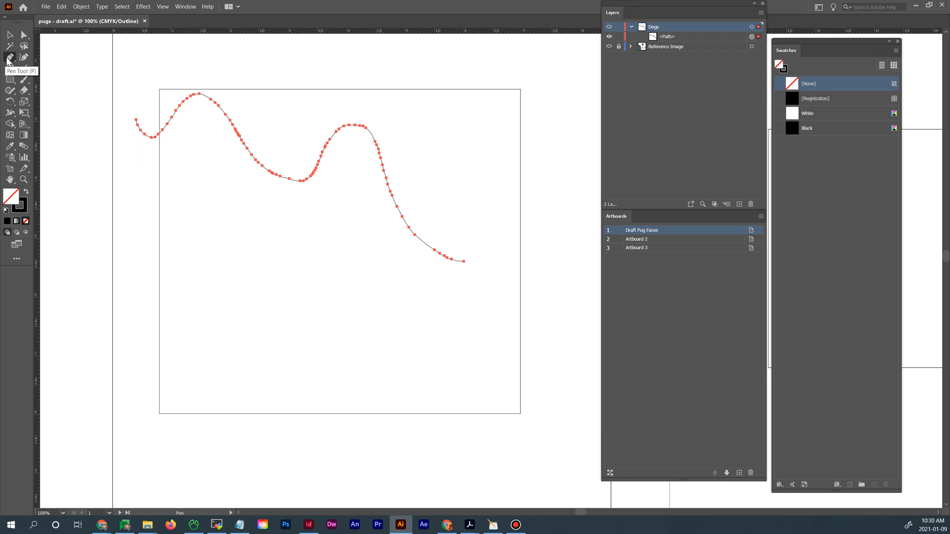
pyautogui.click(131, 142)
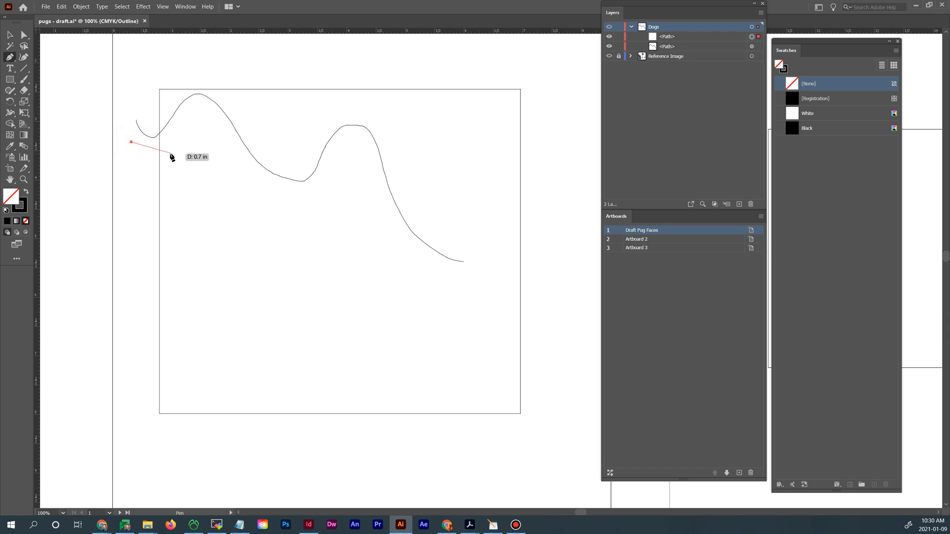
pyautogui.moveTo(170, 155); pyautogui.dragTo(201, 123)
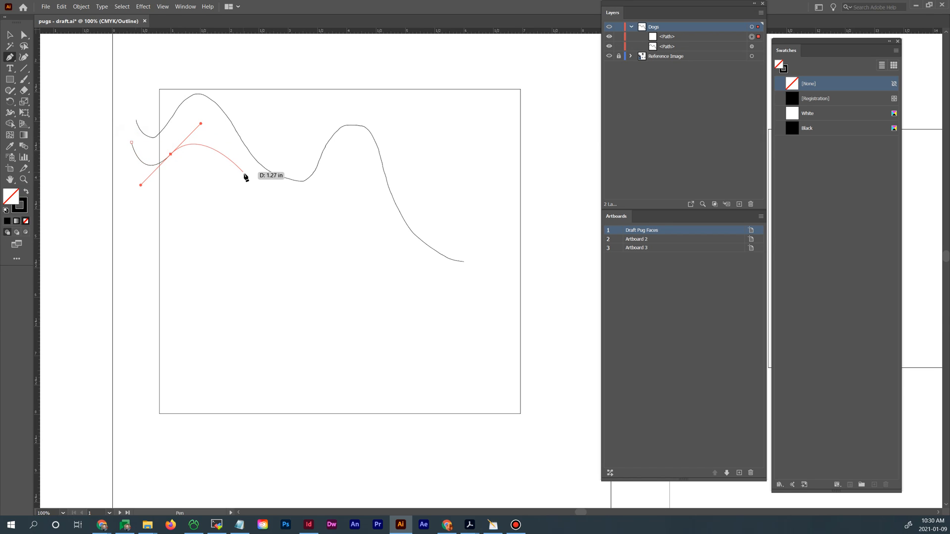
pyautogui.moveTo(247, 179); pyautogui.dragTo(285, 233)
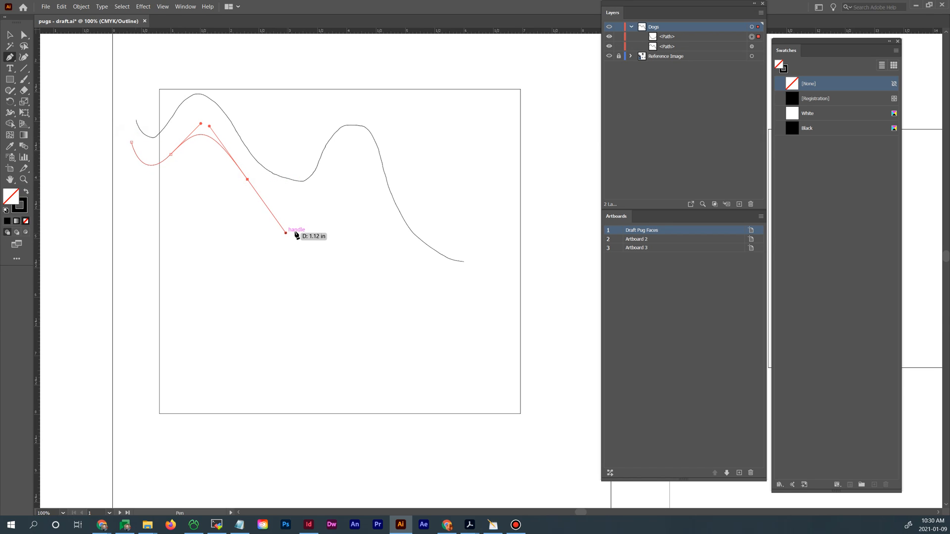
pyautogui.moveTo(327, 183); pyautogui.dragTo(346, 151)
pyautogui.click(384, 211)
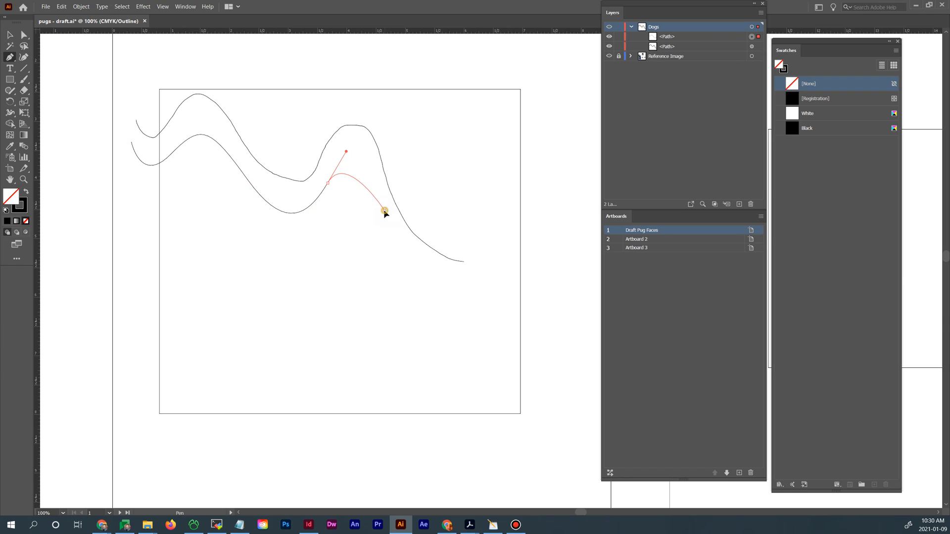
pyautogui.moveTo(384, 211); pyautogui.dragTo(401, 249)
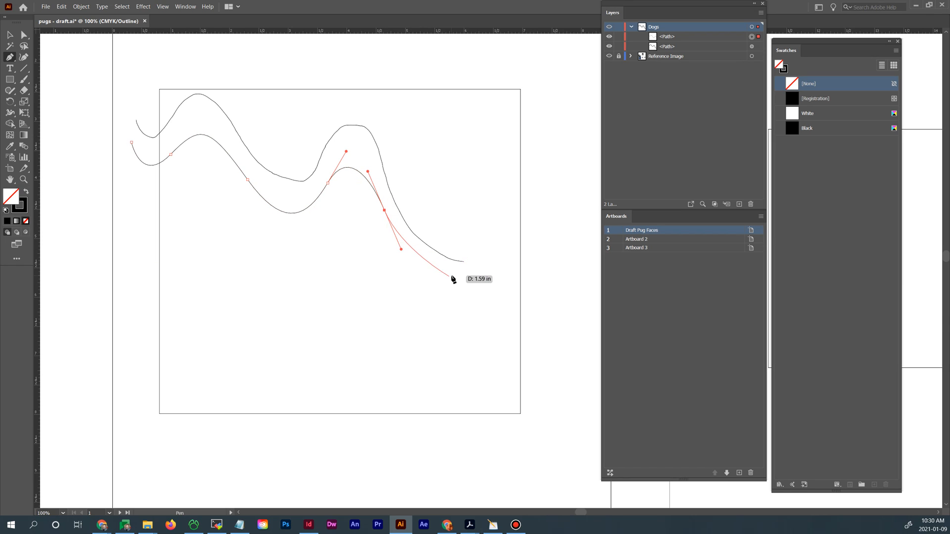
pyautogui.moveTo(461, 276); pyautogui.dragTo(510, 281)
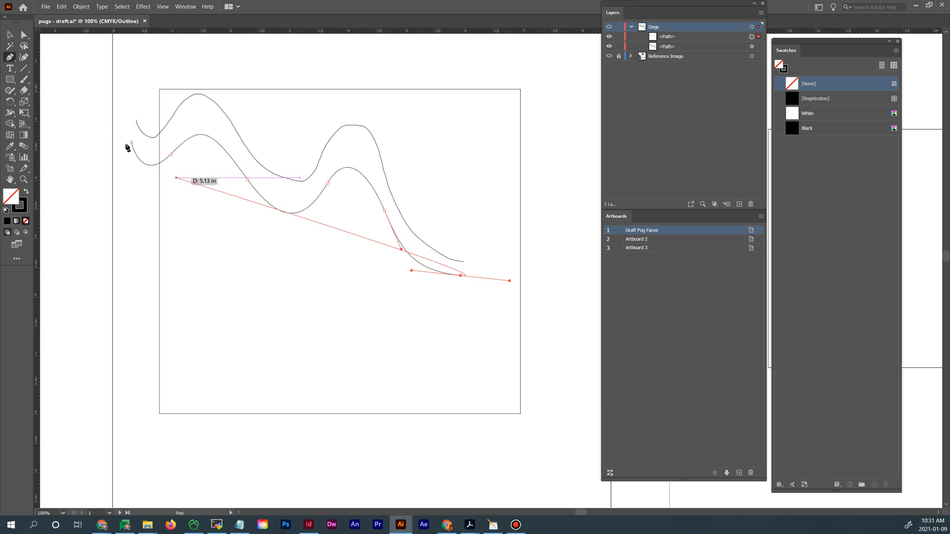
pyautogui.click(24, 36)
pyautogui.click(233, 246)
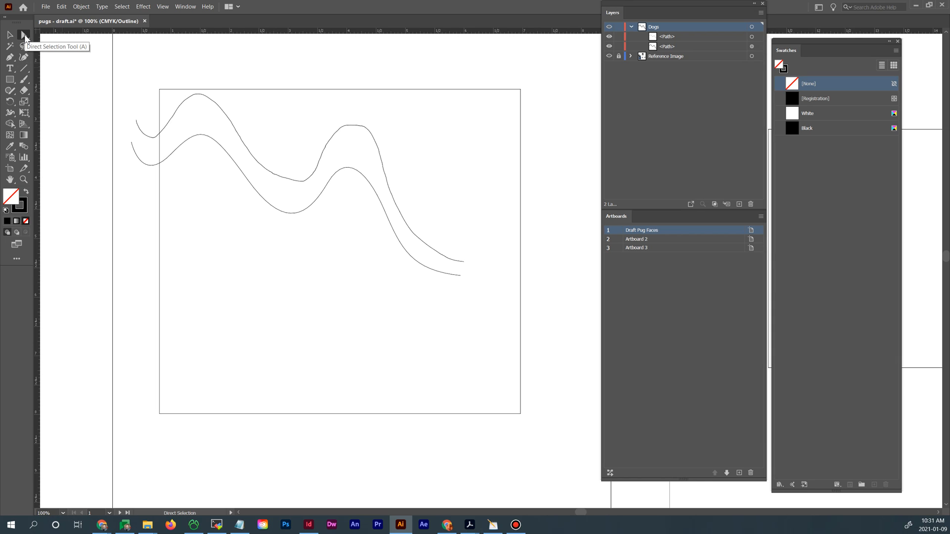
# Select the entire pen-drawn wavy path and move it slightly down and to the left
pyautogui.click(10, 34)
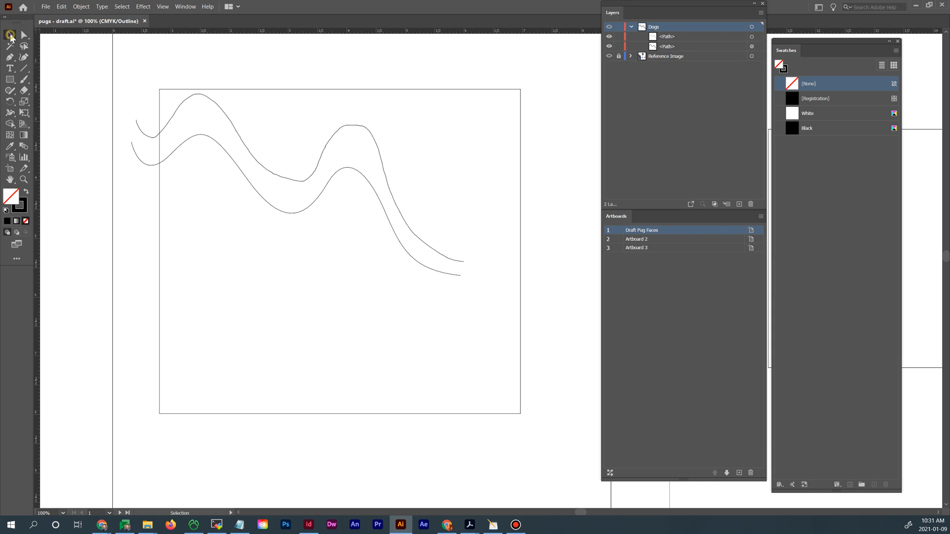
pyautogui.click(169, 158)
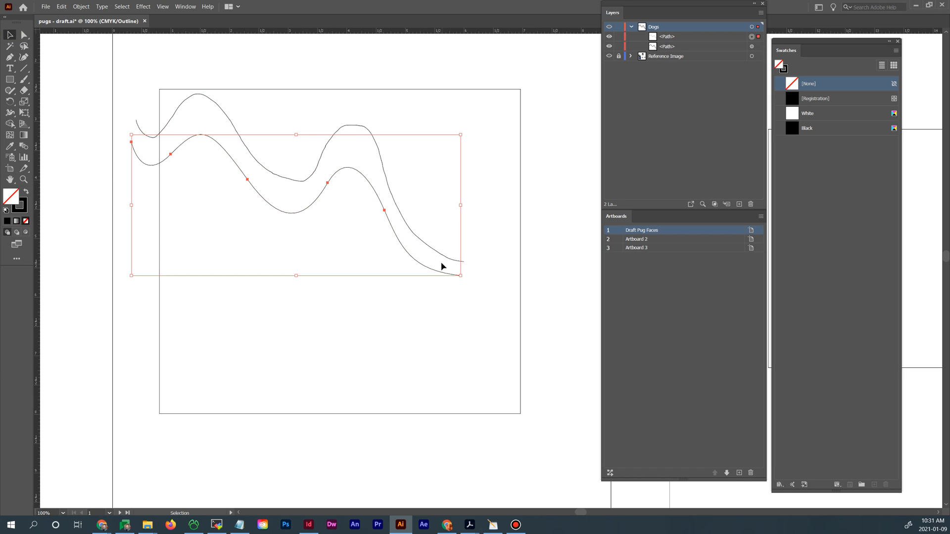
pyautogui.moveTo(389, 223)
pyautogui.mouseDown()
pyautogui.moveTo(374, 285)
pyautogui.moveTo(398, 229)
pyautogui.moveTo(380, 253)
pyautogui.moveTo(388, 224)
pyautogui.mouseUp()
# Reposition the pen path and its anchor point between the second valley and second peak using the Direct Selection tool
pyautogui.click(24, 34)
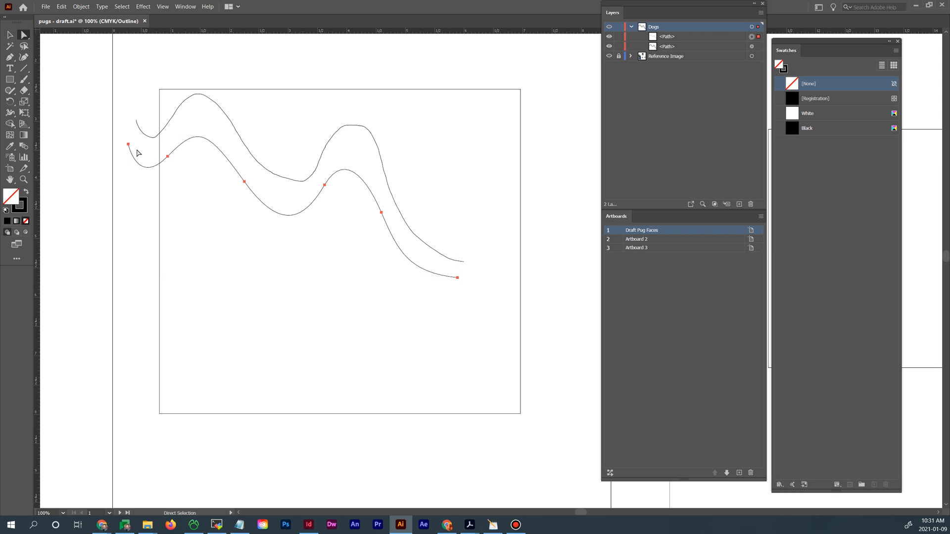
pyautogui.moveTo(317, 202); pyautogui.dragTo(330, 233)
pyautogui.click(329, 194)
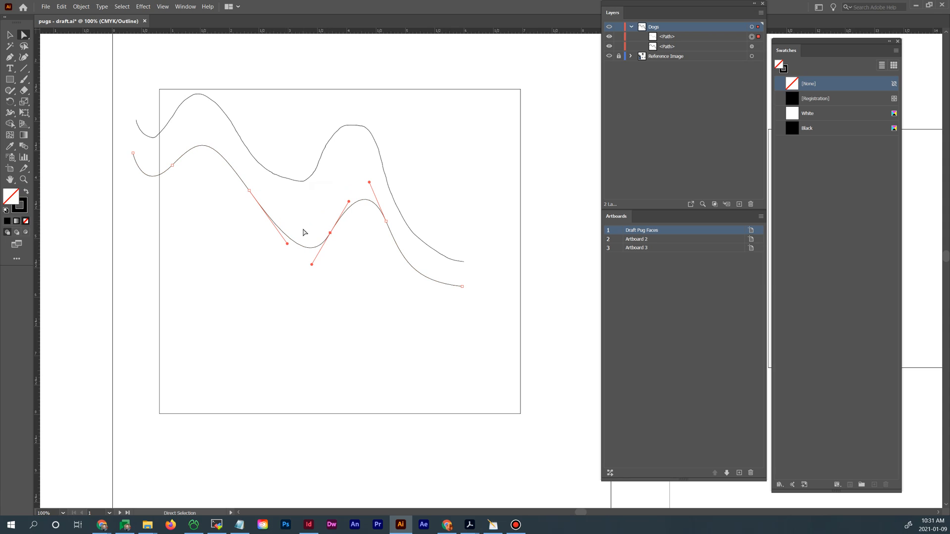
pyautogui.click(348, 273)
pyautogui.click(333, 229)
pyautogui.click(331, 235)
pyautogui.moveTo(331, 237)
pyautogui.mouseDown()
pyautogui.moveTo(322, 202)
pyautogui.moveTo(339, 236)
pyautogui.mouseUp()
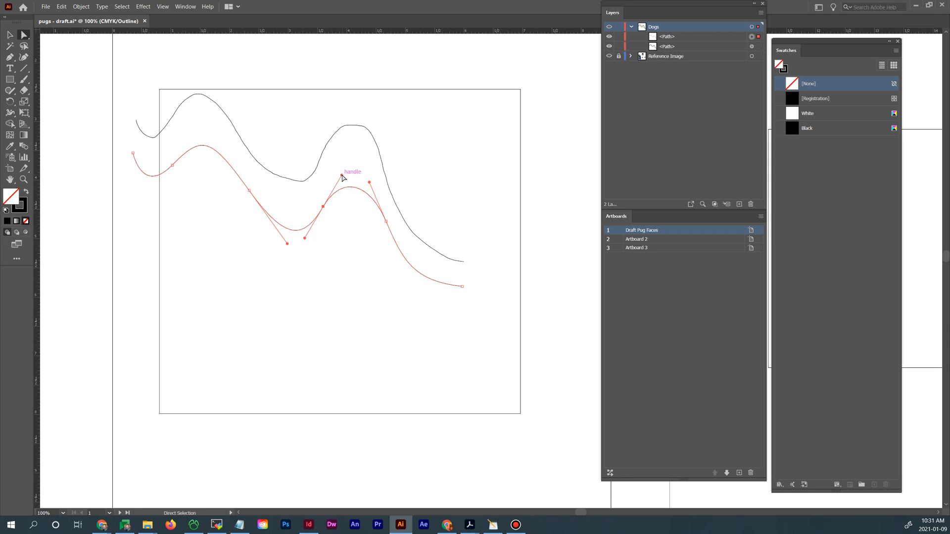
# Lengthen both direction handles of the anchor before the second peak to deepen the valley and raise the peak
pyautogui.moveTo(341, 174); pyautogui.dragTo(354, 139)
pyautogui.click(308, 241)
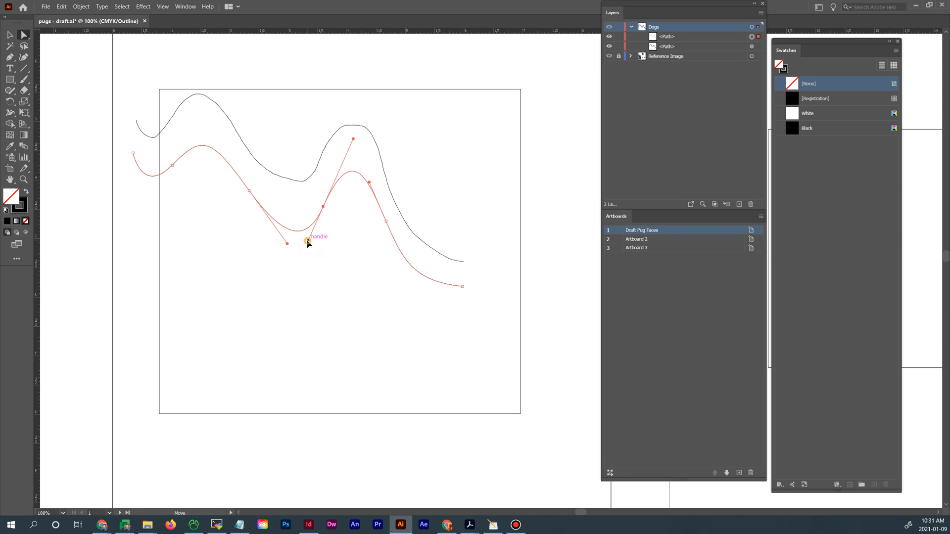
pyautogui.click(308, 241)
pyautogui.moveTo(308, 241); pyautogui.dragTo(295, 255)
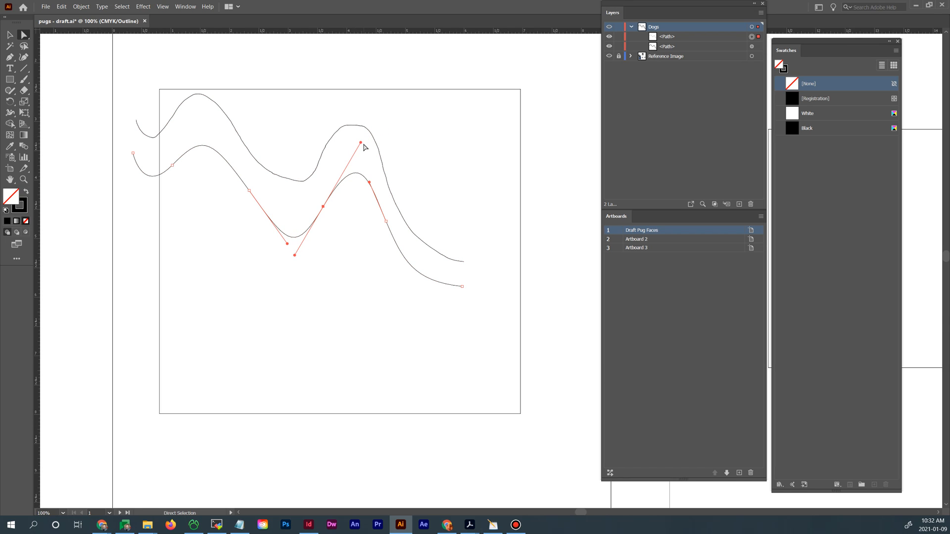
# Adjust the direction handles after the second peak to steepen the final descent and flatten the path's tail, and deselect the path
pyautogui.moveTo(370, 182); pyautogui.dragTo(380, 178)
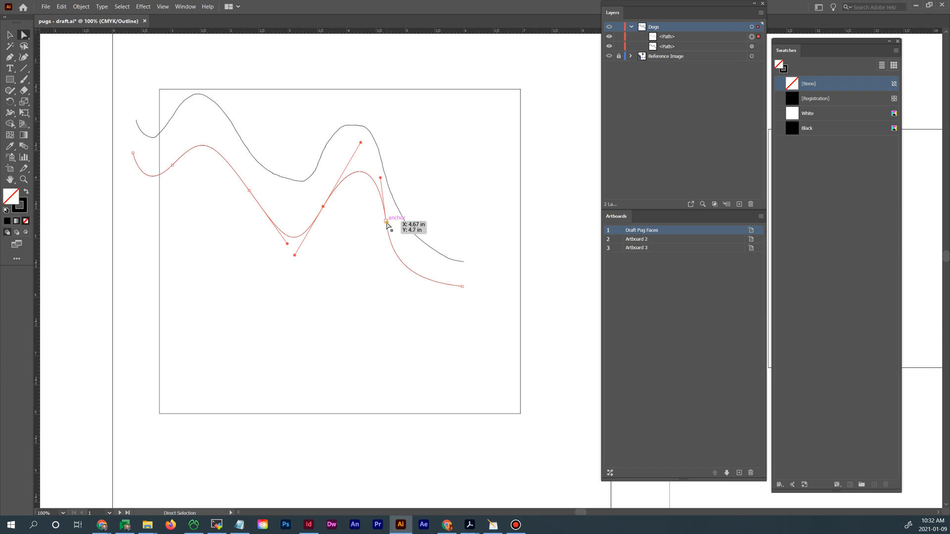
pyautogui.moveTo(391, 264); pyautogui.dragTo(394, 287)
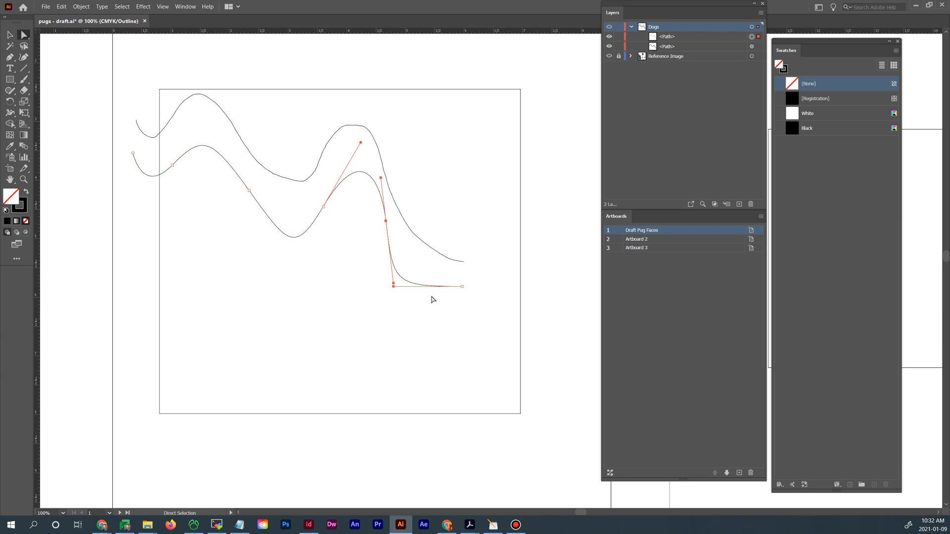
pyautogui.click(462, 287)
pyautogui.click(395, 306)
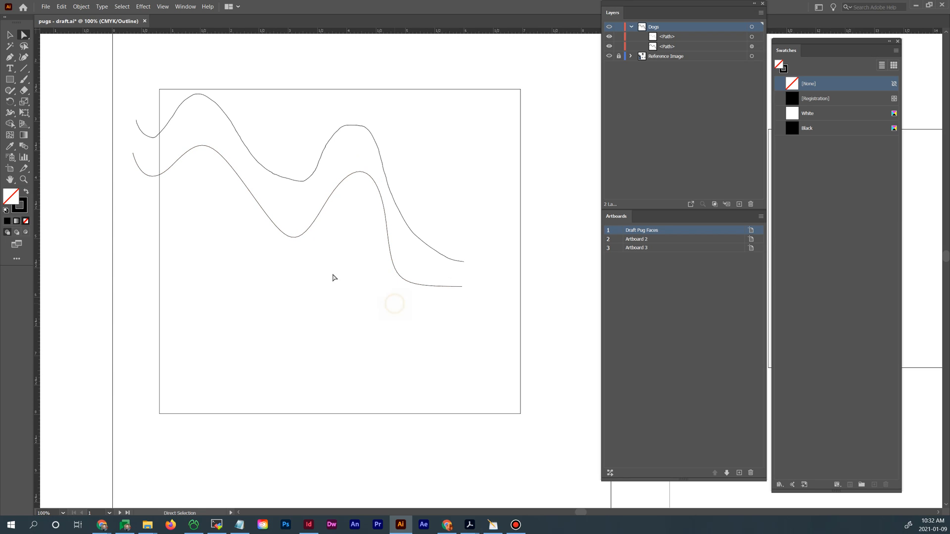
# Select the upper wavy path with Direct Selection and examine its densely spaced anchor points along the first descent
pyautogui.click(311, 229)
pyautogui.click(200, 214)
pyautogui.click(201, 148)
pyautogui.click(247, 148)
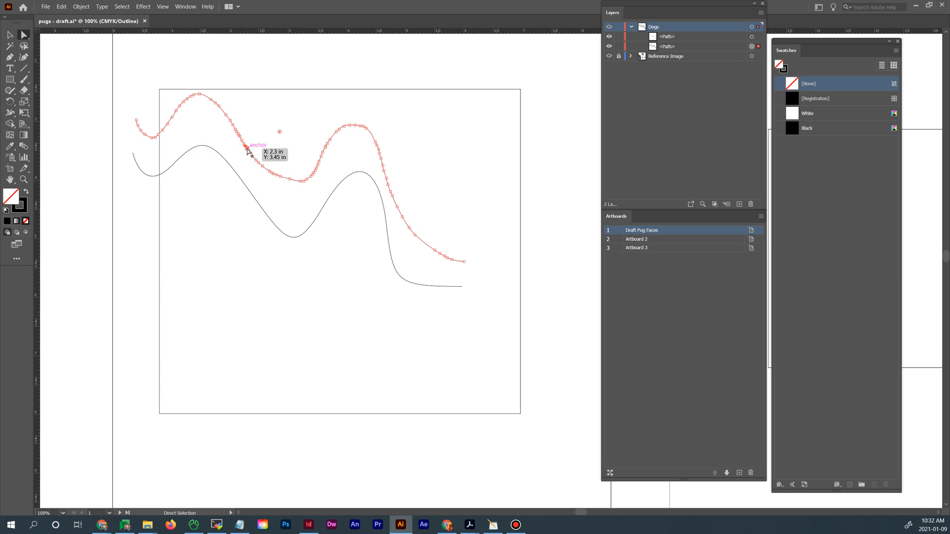
pyautogui.click(269, 186)
pyautogui.click(270, 173)
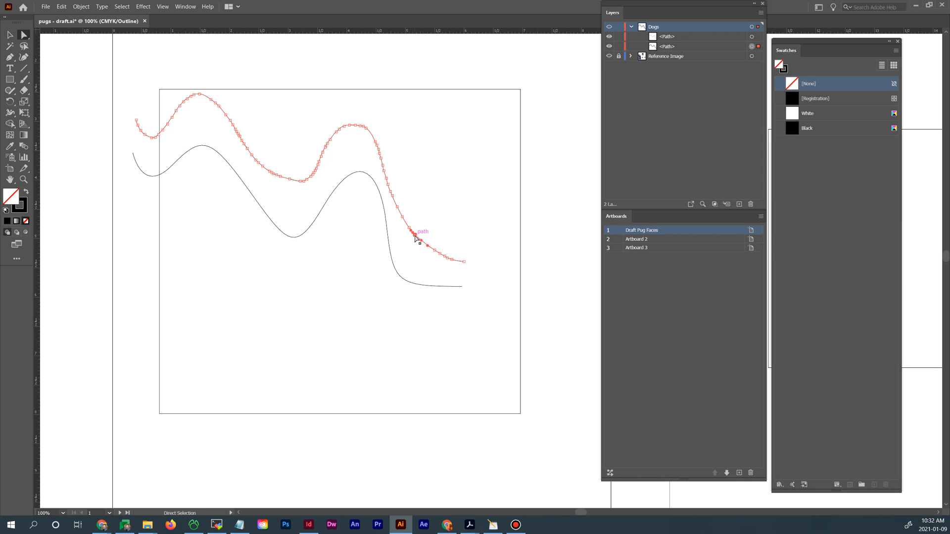
# Try reshaping the upper path's final descent and tail by moving individual anchors and segments
pyautogui.moveTo(416, 236); pyautogui.dragTo(450, 277)
pyautogui.moveTo(449, 273); pyautogui.dragTo(466, 282)
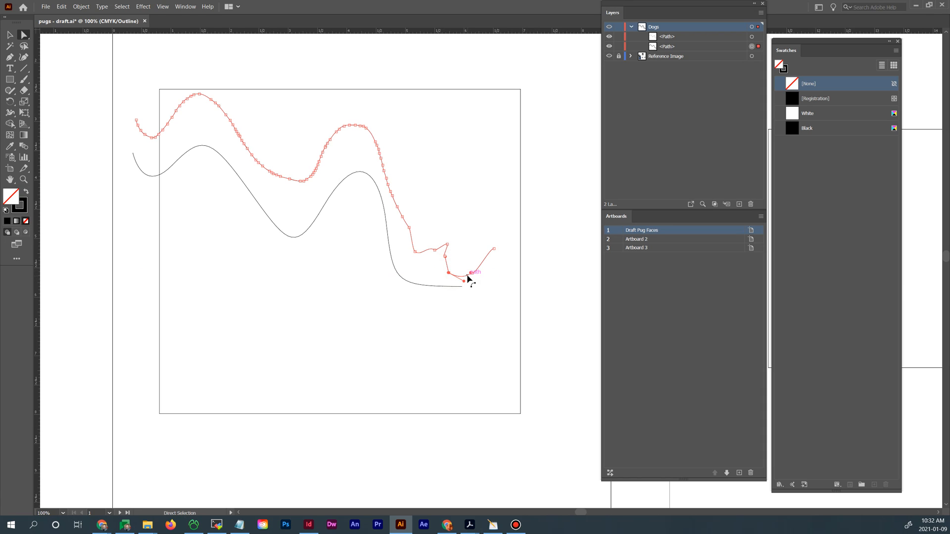
pyautogui.click(460, 272)
pyautogui.click(415, 253)
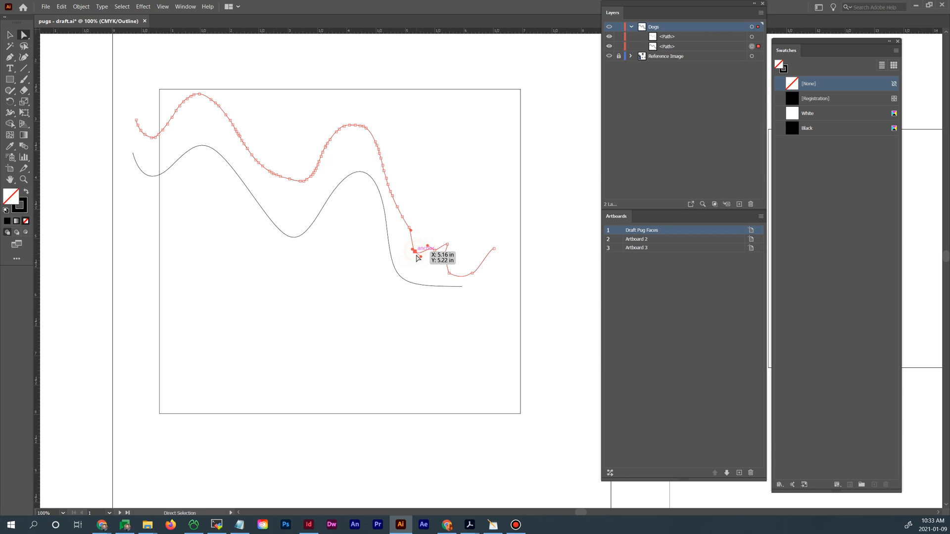
pyautogui.moveTo(409, 231); pyautogui.dragTo(404, 226)
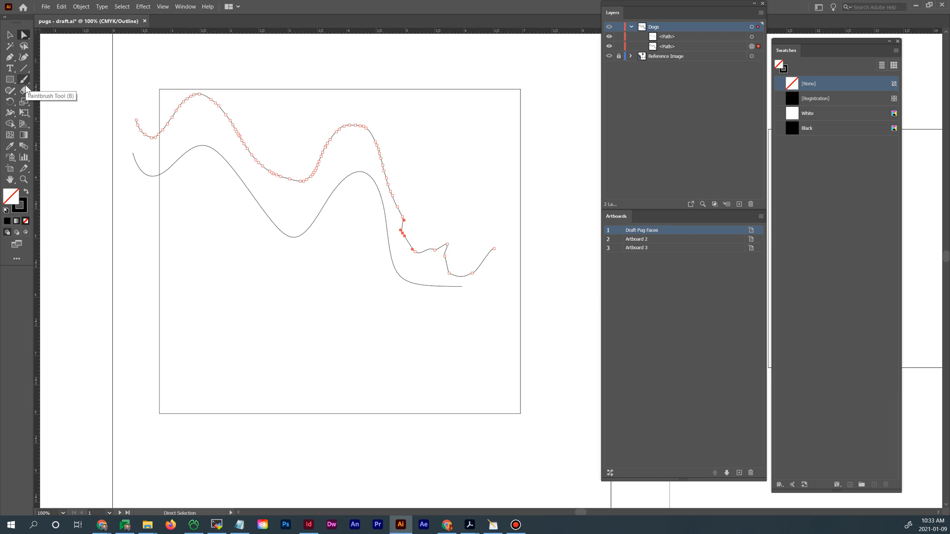
# Select the whole distorted upper wavy path and delete it, keeping only the lower pen path
pyautogui.click(10, 35)
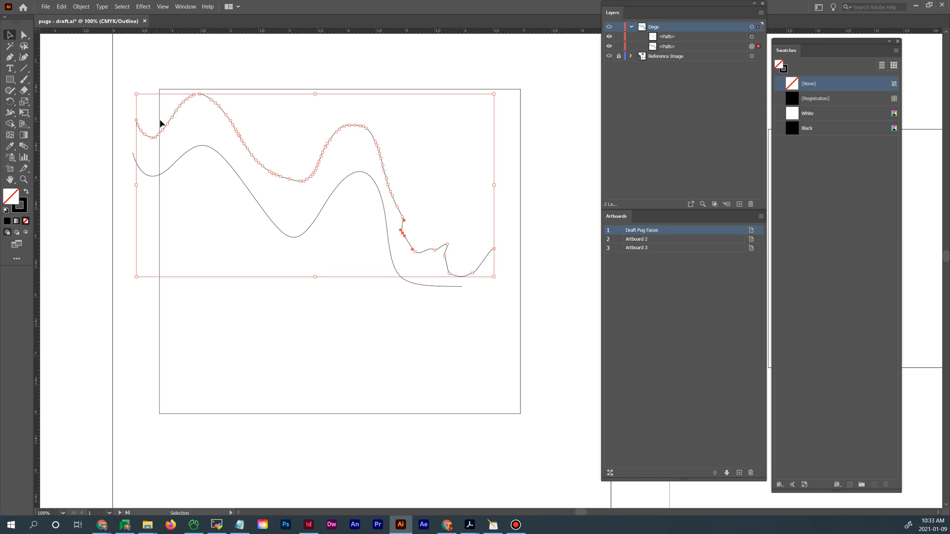
pyautogui.moveTo(170, 123); pyautogui.dragTo(213, 100)
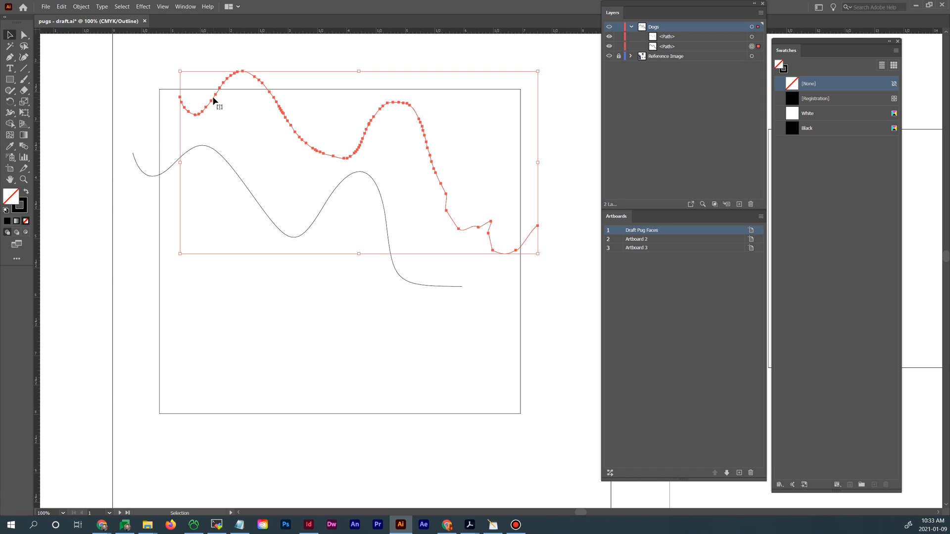
pyautogui.press('Delete')
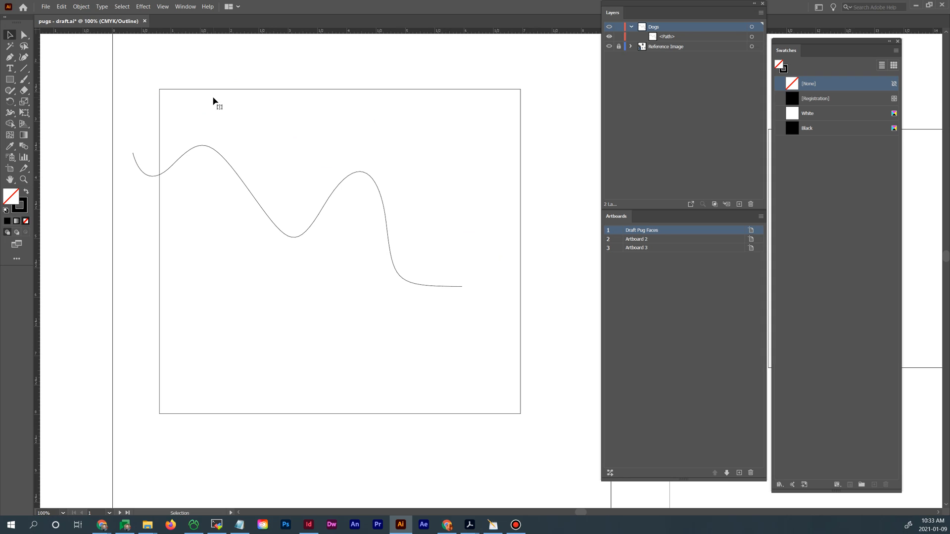
# Start a new path above the pen path with the Curvature tool, curving over two humps and down into a second valley
pyautogui.click(144, 172)
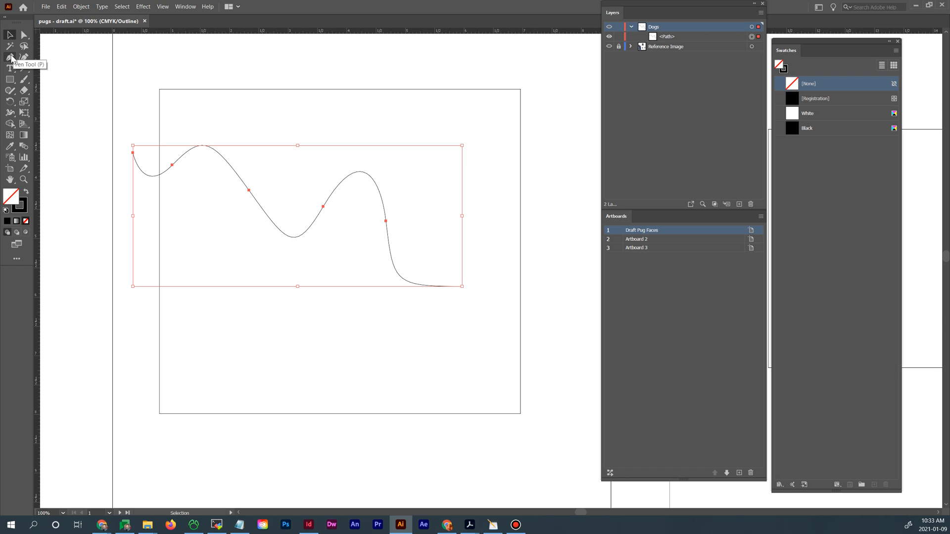
pyautogui.click(117, 81)
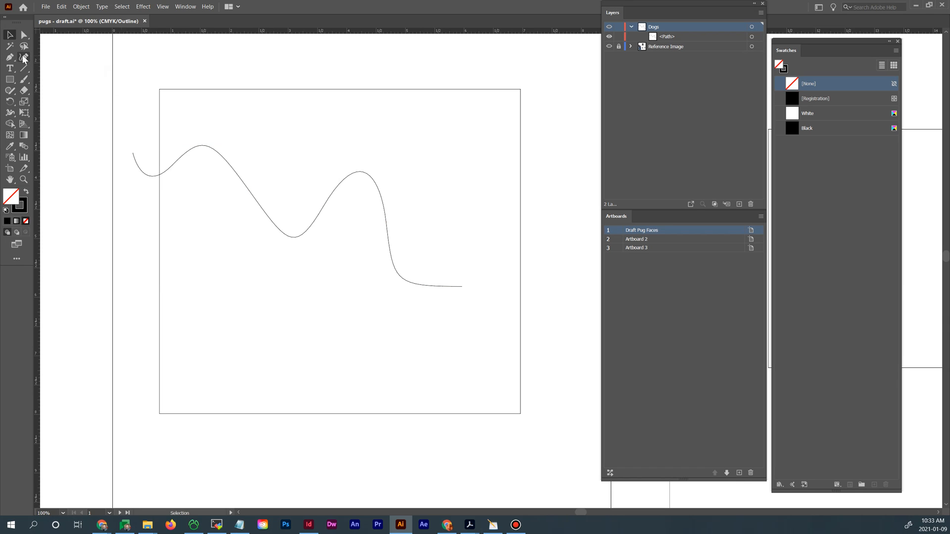
pyautogui.click(24, 57)
pyautogui.moveTo(145, 107); pyautogui.dragTo(174, 129)
pyautogui.click(173, 129)
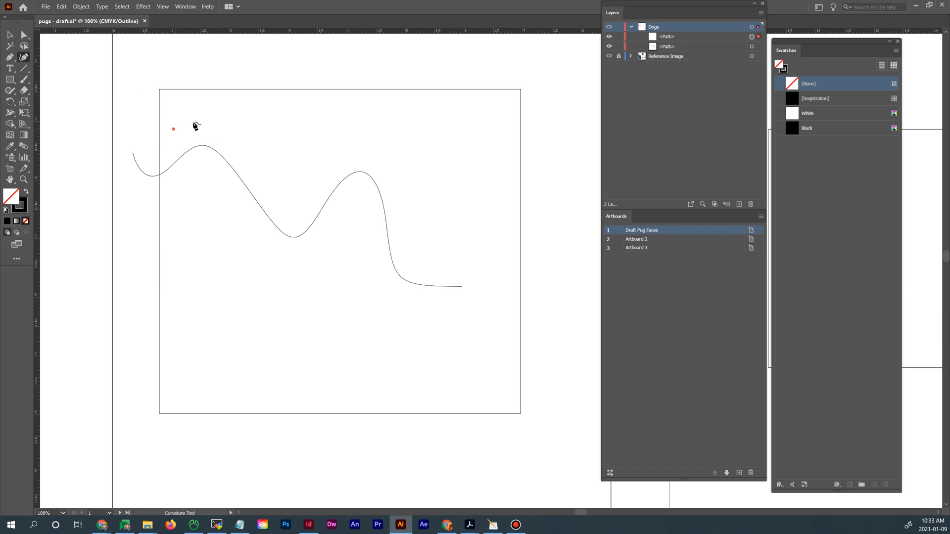
pyautogui.click(255, 145)
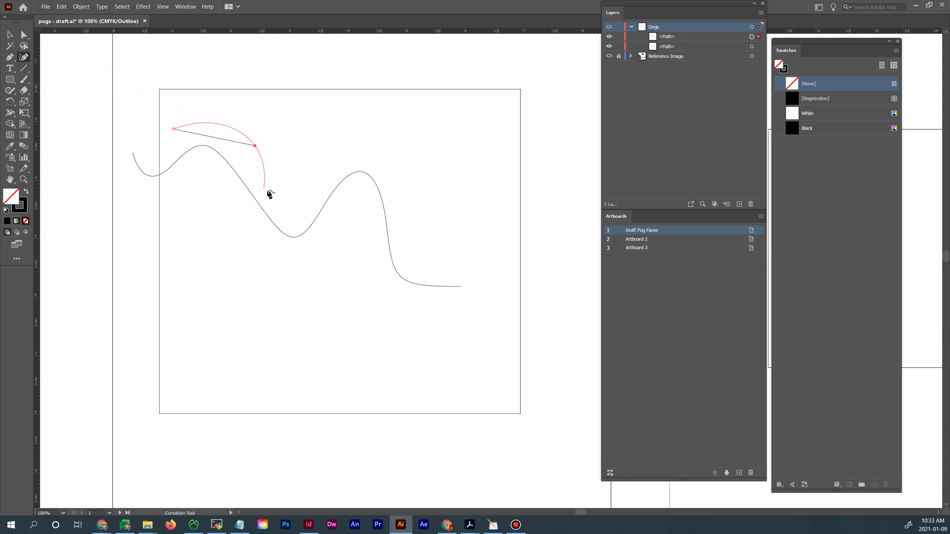
pyautogui.click(270, 192)
pyautogui.click(313, 166)
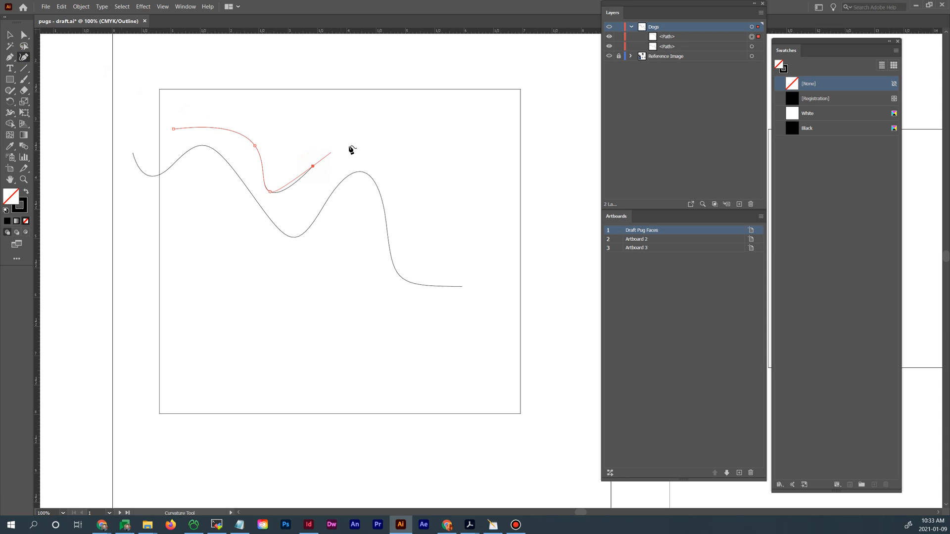
pyautogui.click(400, 193)
pyautogui.moveTo(400, 192); pyautogui.dragTo(401, 219)
pyautogui.click(412, 256)
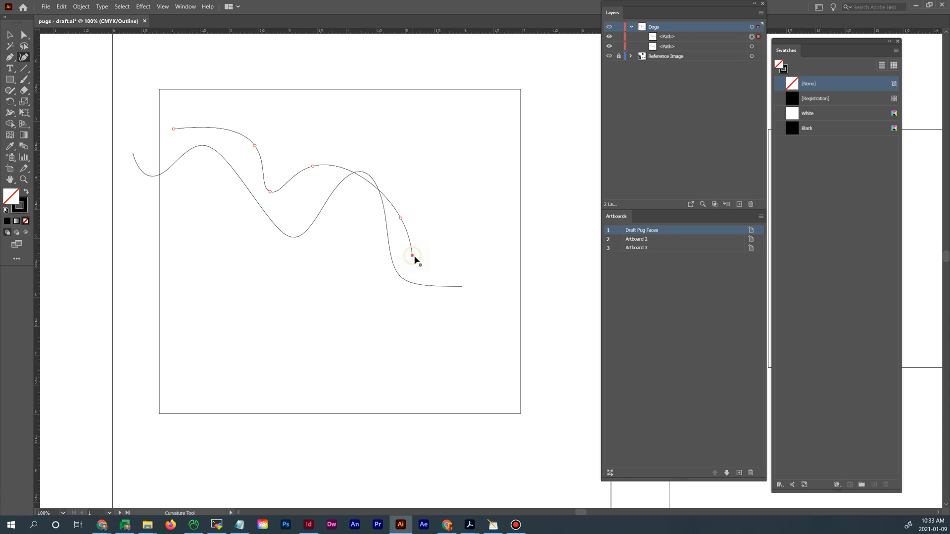
# Extend the Curvature path to the right through three more peaks, ending on the downward slope after the last peak
pyautogui.click(449, 228)
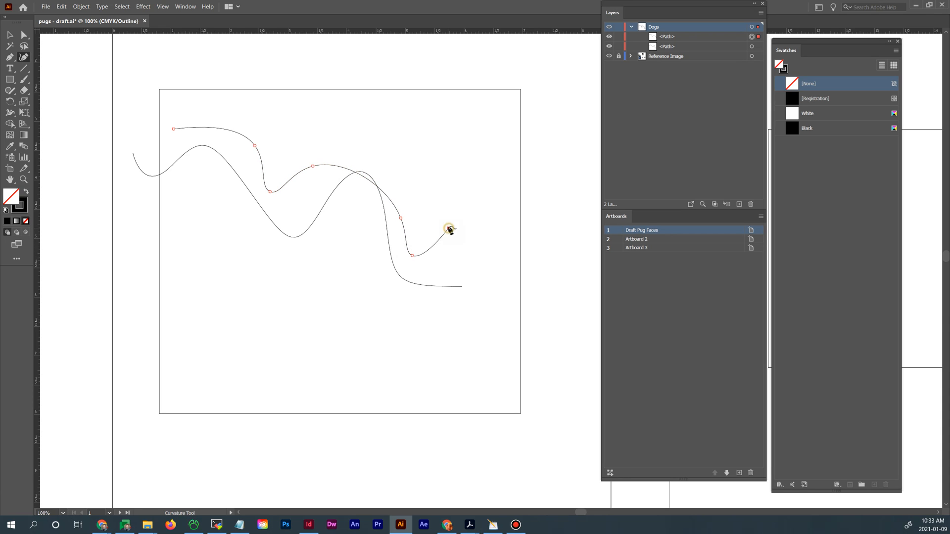
pyautogui.click(479, 261)
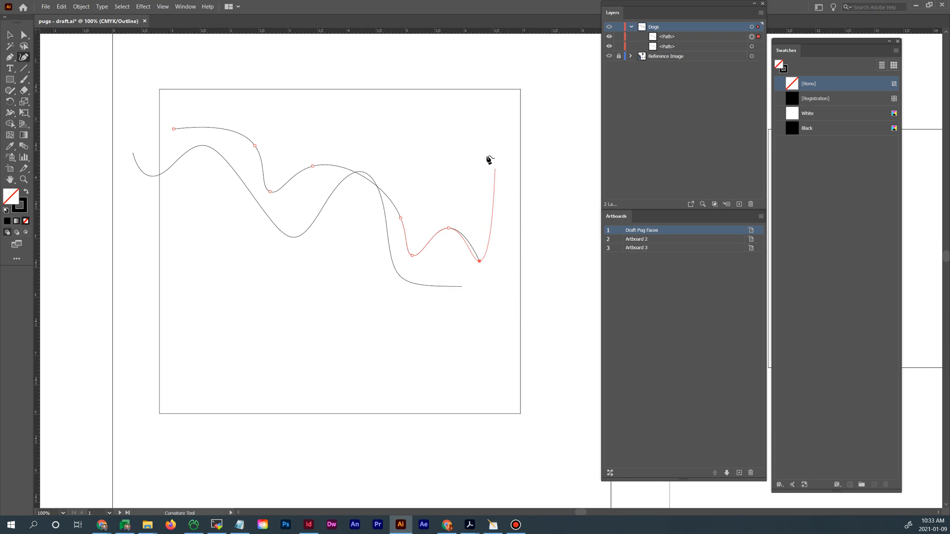
pyautogui.click(516, 192)
pyautogui.click(533, 242)
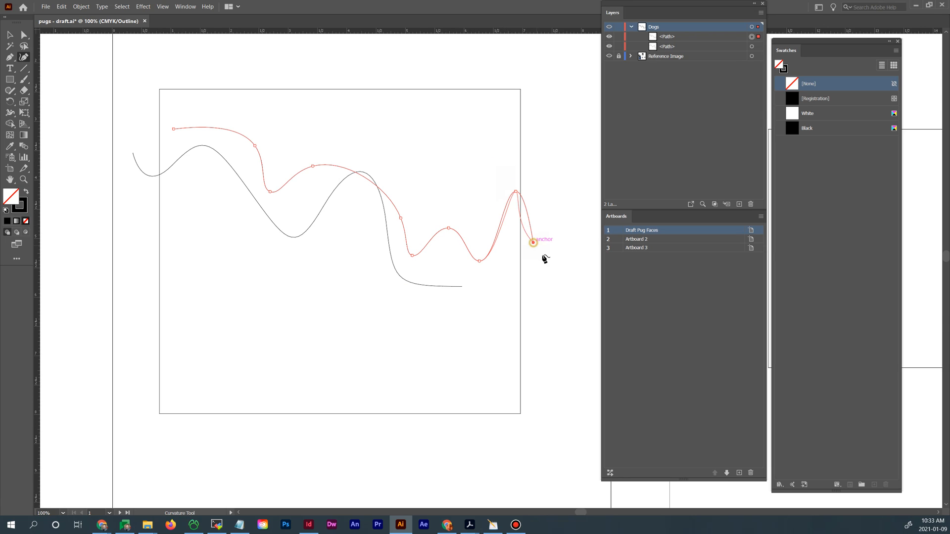
pyautogui.click(560, 211)
pyautogui.click(581, 268)
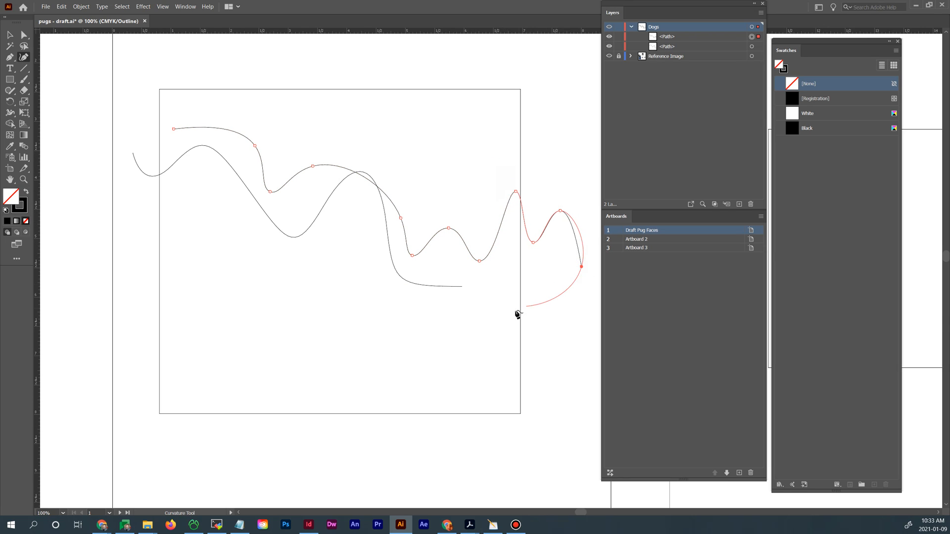
# Carry the Curvature path back leftward beneath the waves and close it at its starting anchor
pyautogui.click(434, 322)
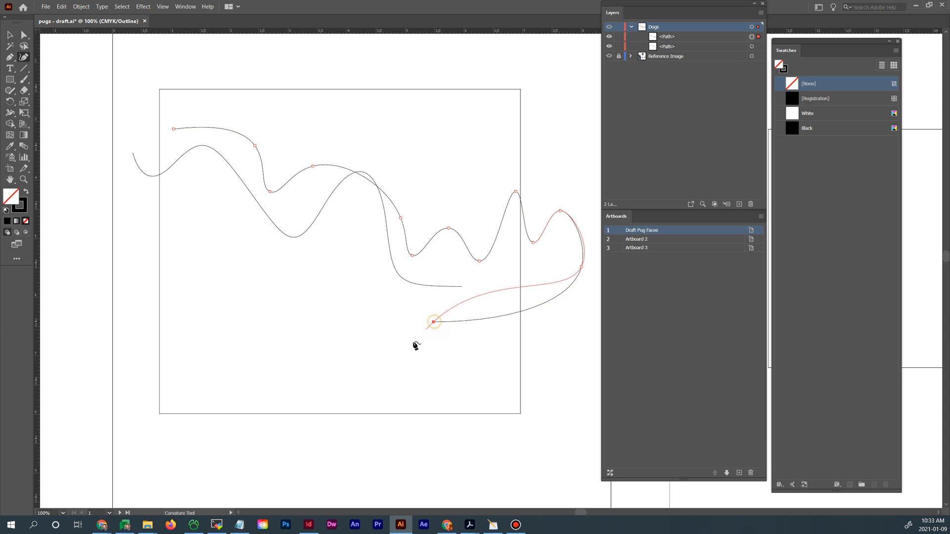
pyautogui.click(370, 361)
pyautogui.click(314, 306)
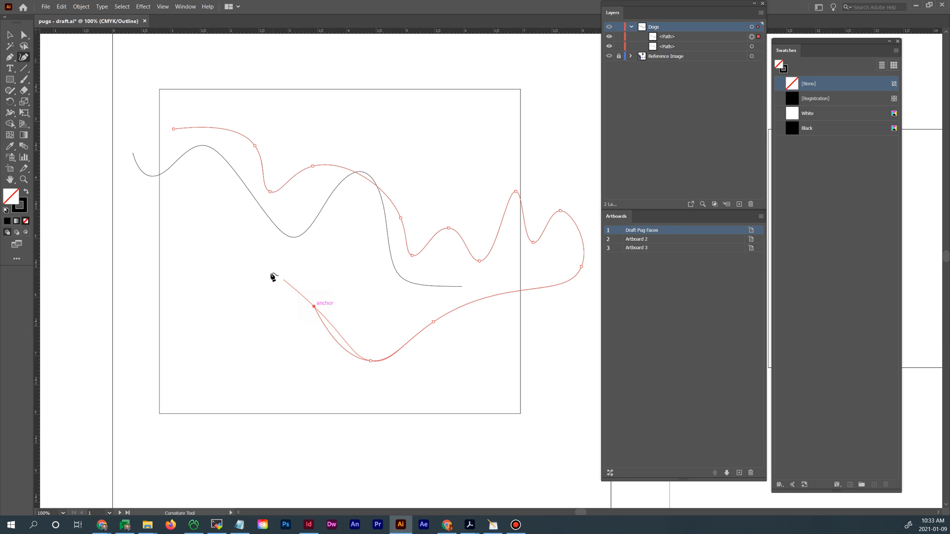
pyautogui.click(238, 290)
pyautogui.click(194, 213)
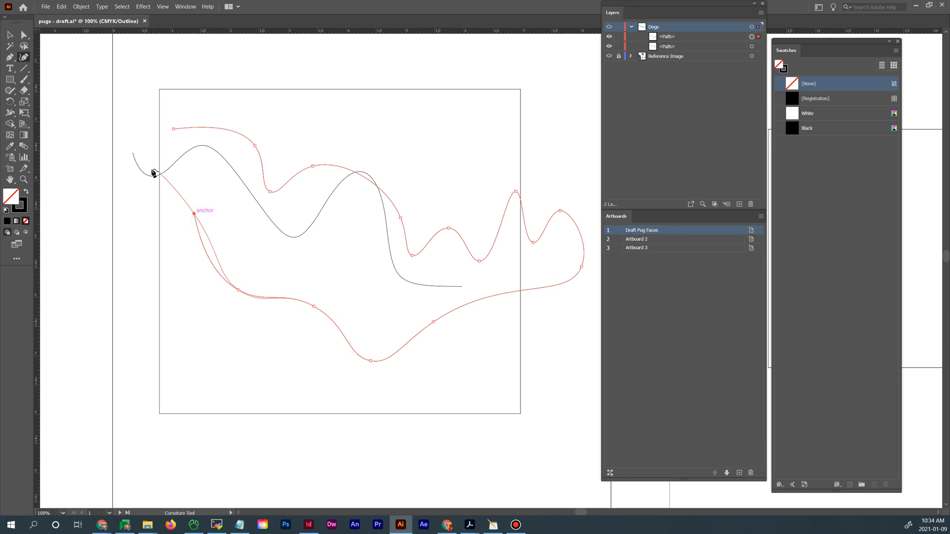
pyautogui.click(138, 182)
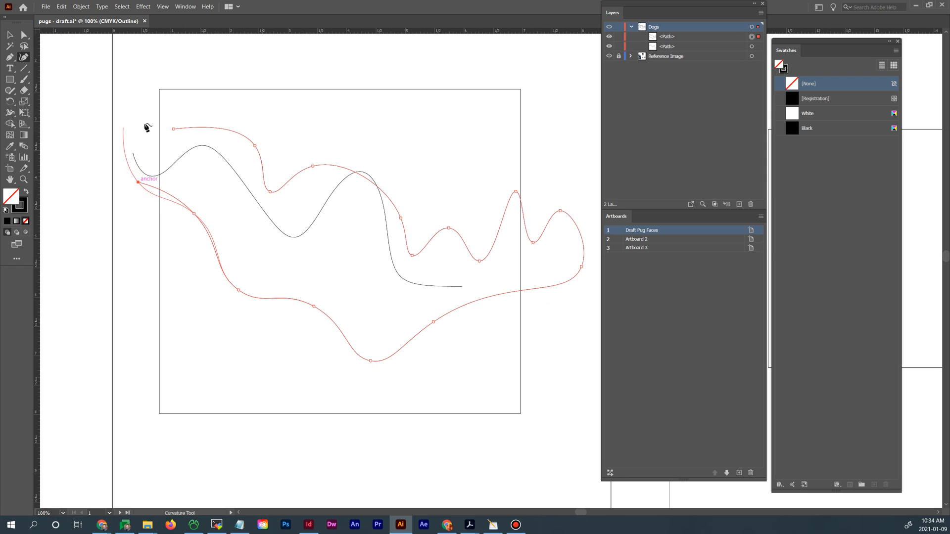
pyautogui.click(174, 129)
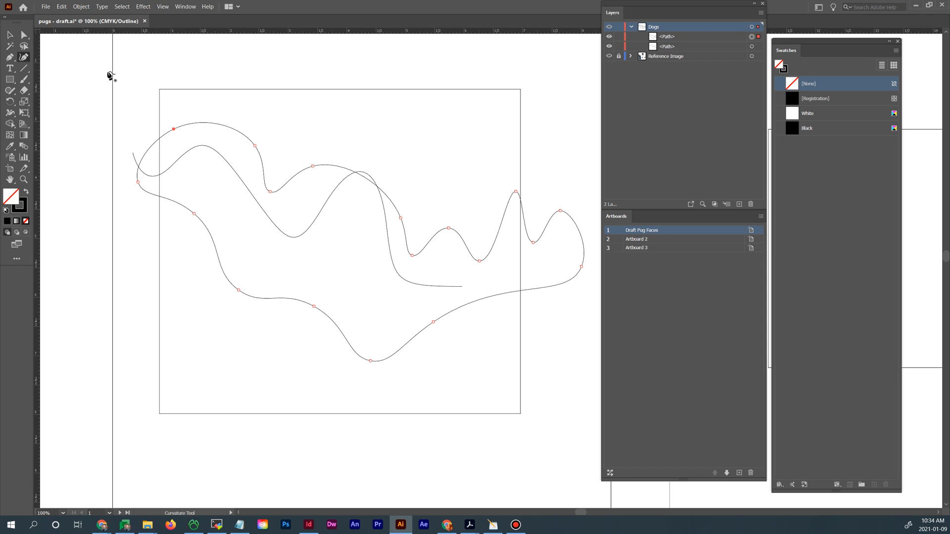
# Nudge the anchor on the first hump's descent slightly up and left, and move the entire closed shape up and to the right
pyautogui.press('a')
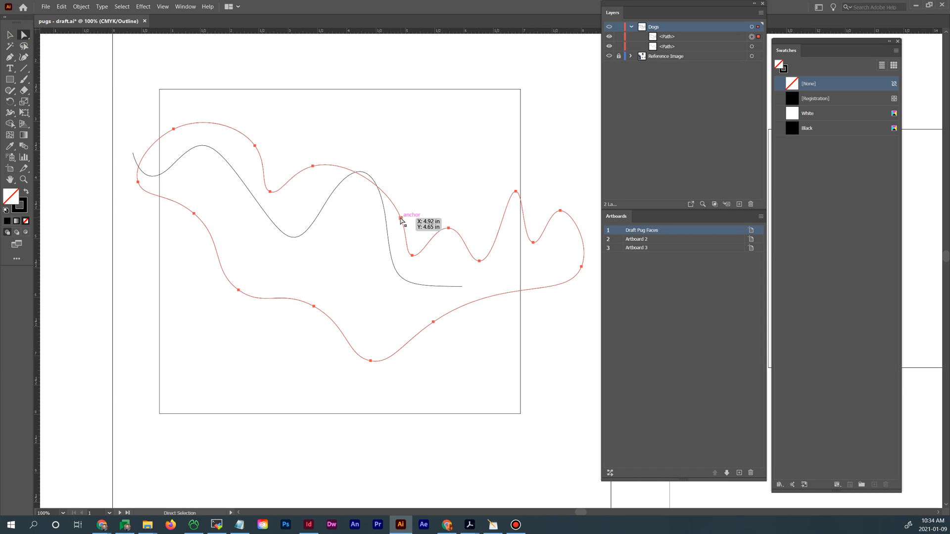
pyautogui.click(401, 218)
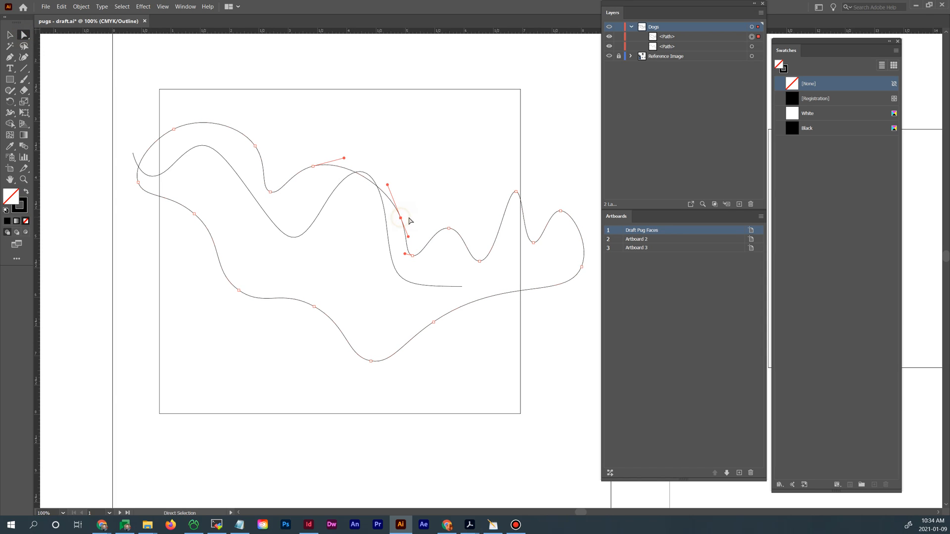
pyautogui.click(449, 228)
pyautogui.click(256, 147)
pyautogui.click(255, 146)
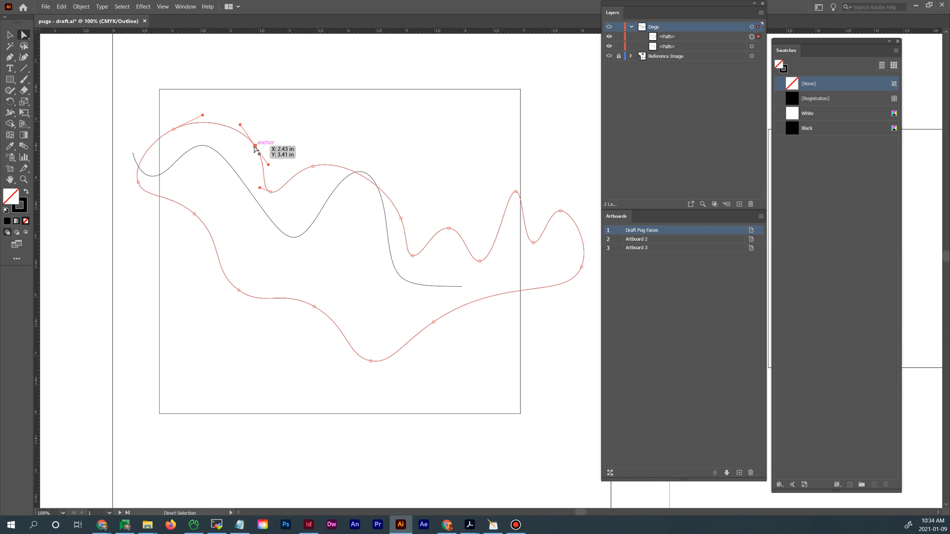
pyautogui.moveTo(256, 146)
pyautogui.mouseDown()
pyautogui.moveTo(264, 133)
pyautogui.moveTo(251, 140)
pyautogui.mouseUp()
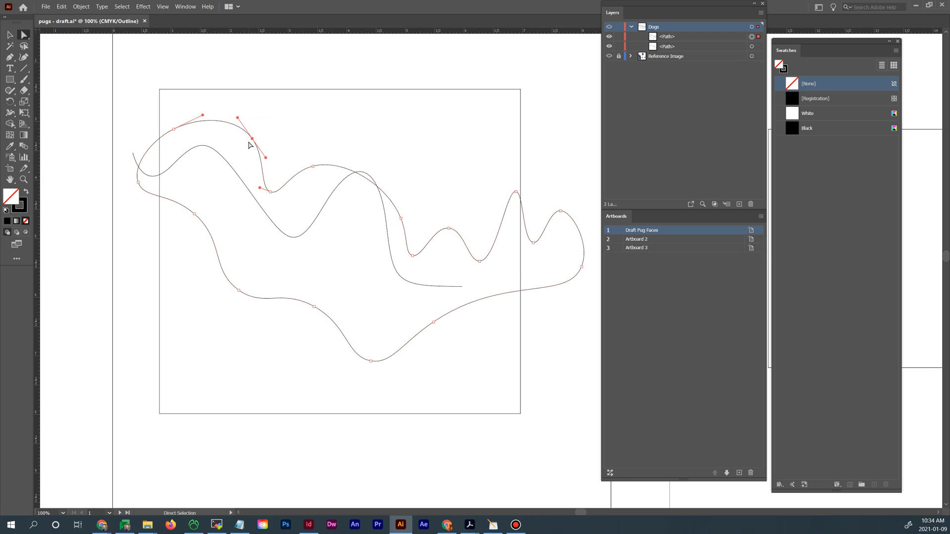
pyautogui.click(9, 34)
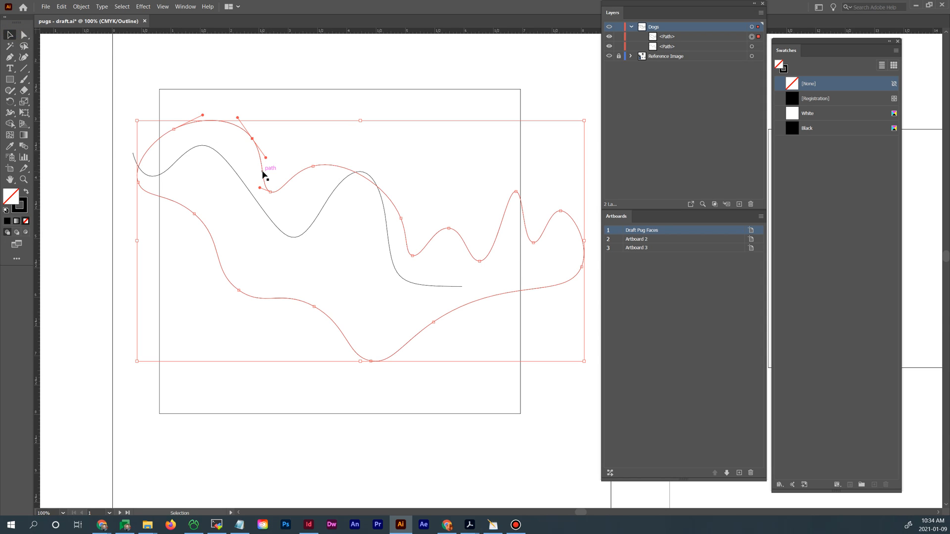
pyautogui.moveTo(263, 173); pyautogui.dragTo(348, 92)
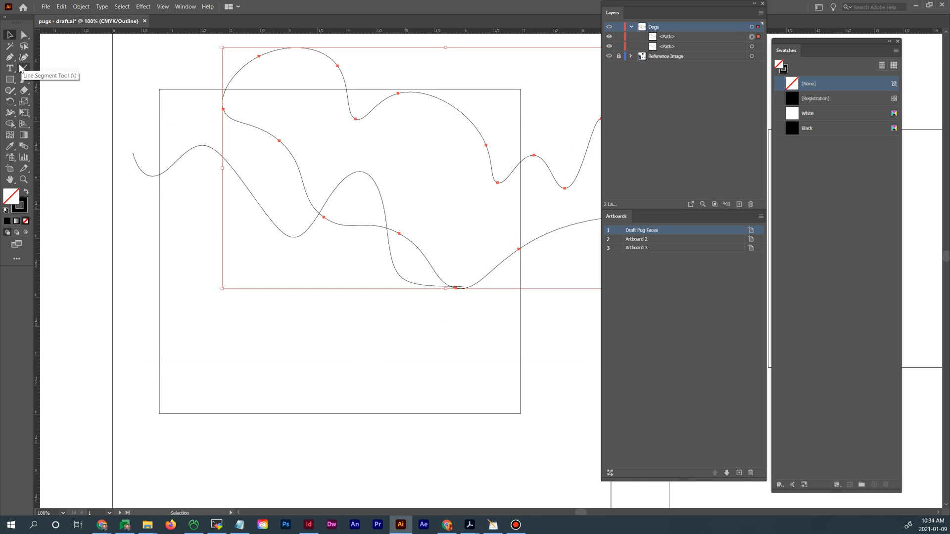
# Remove five consecutive anchor points along the closed shape's lower edge using the Pen tool
pyautogui.click(11, 59)
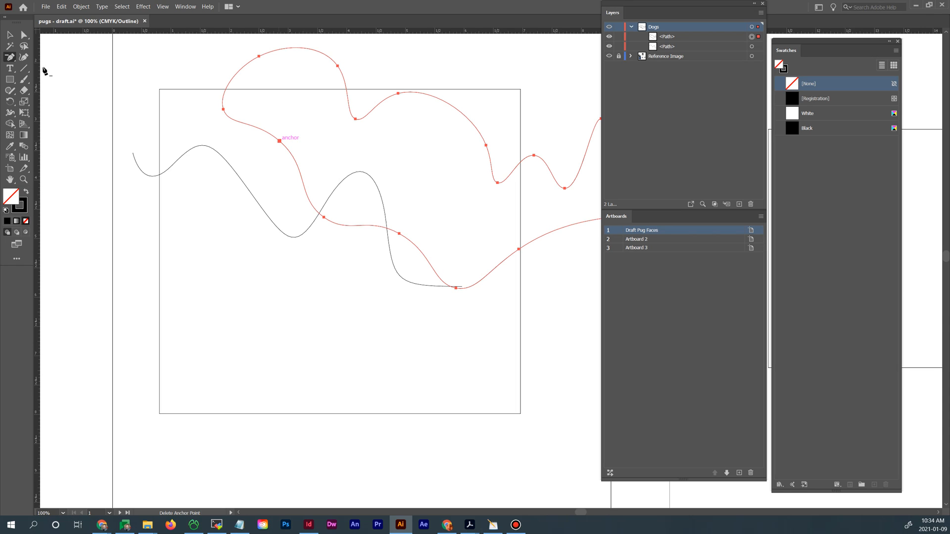
pyautogui.click(279, 141)
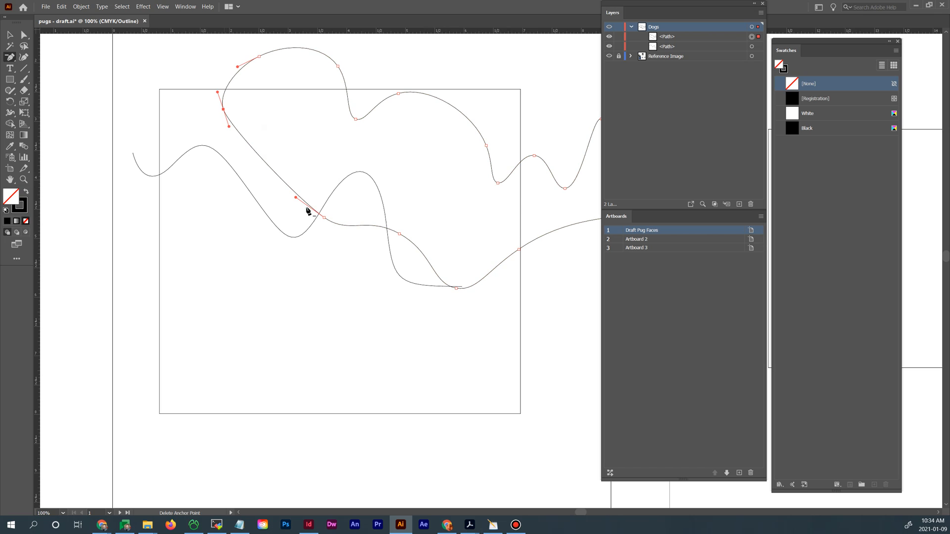
pyautogui.click(324, 217)
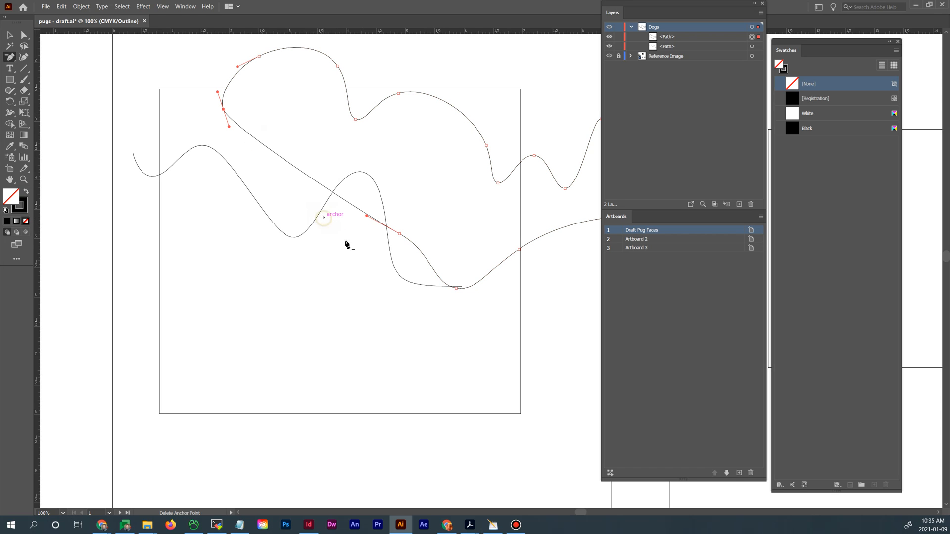
pyautogui.click(400, 234)
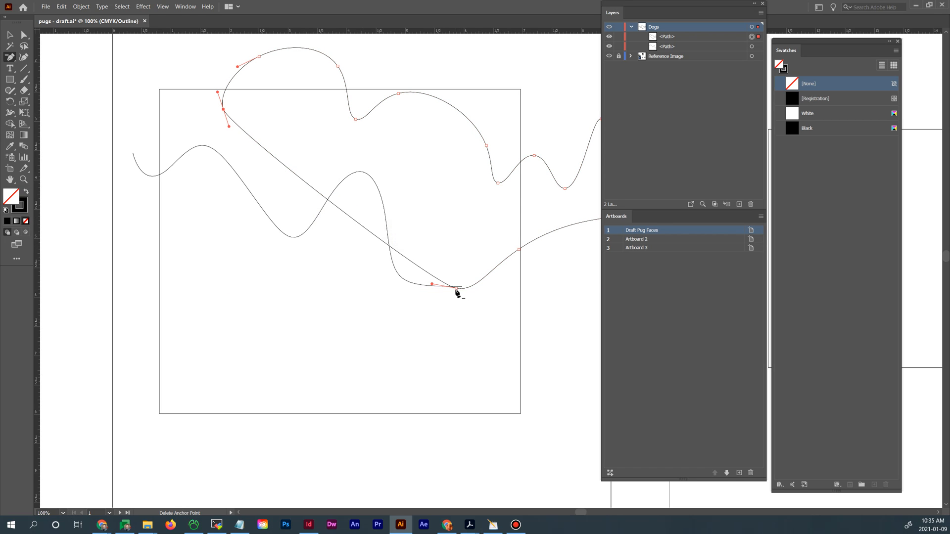
pyautogui.click(457, 289)
pyautogui.click(519, 251)
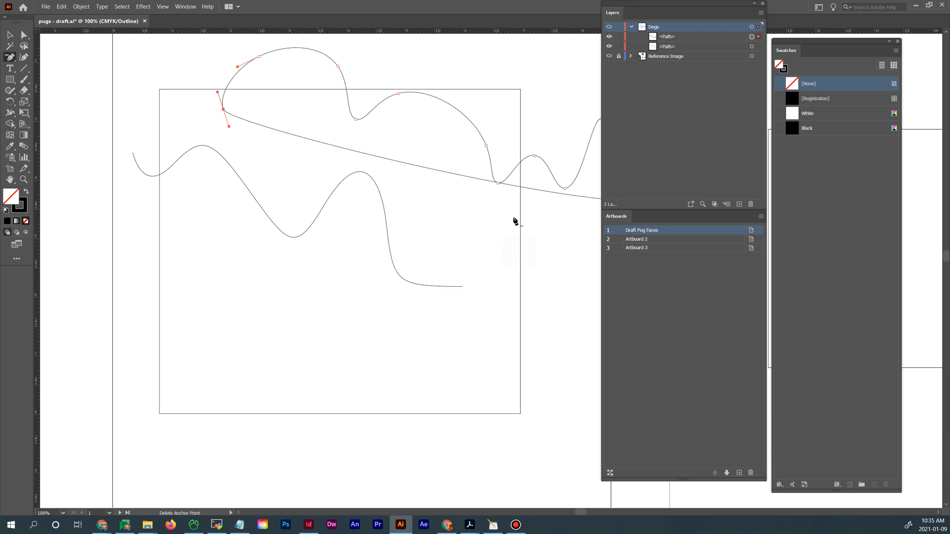
# Lengthen the lower direction handle of the shape's leftmost anchor straight down to round the simplified bottom edge
pyautogui.press('a')
pyautogui.moveTo(229, 127); pyautogui.dragTo(228, 281)
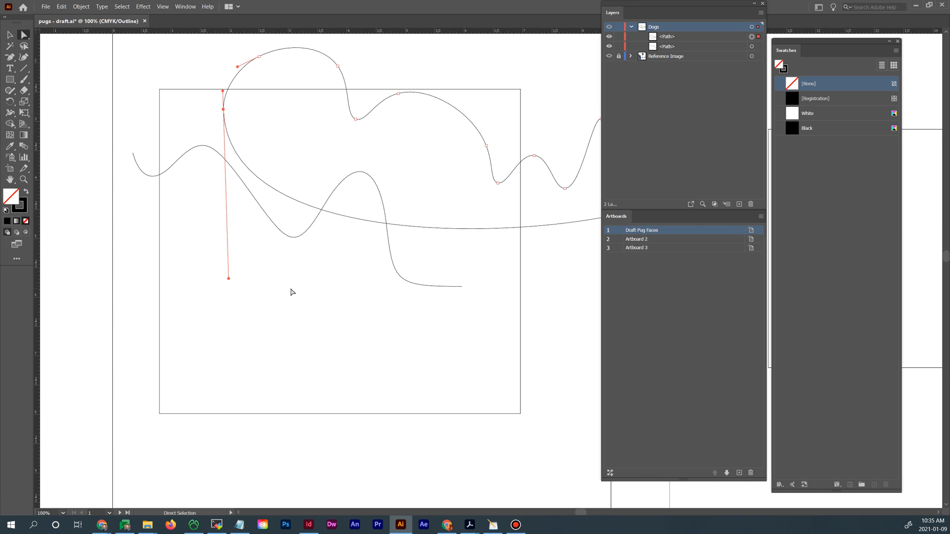
pyautogui.moveTo(9, 57); pyautogui.dragTo(39, 60)
pyautogui.click(10, 35)
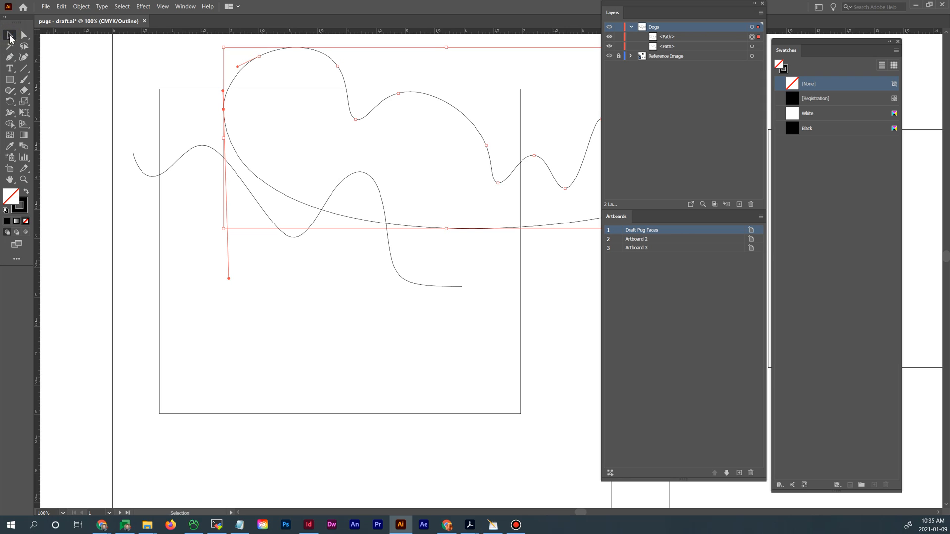
pyautogui.click(10, 115)
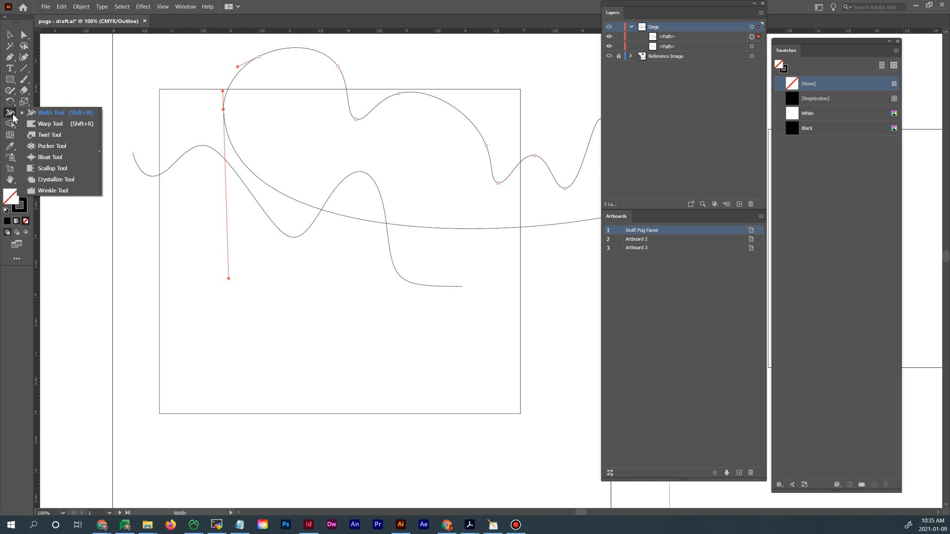
pyautogui.click(8, 117)
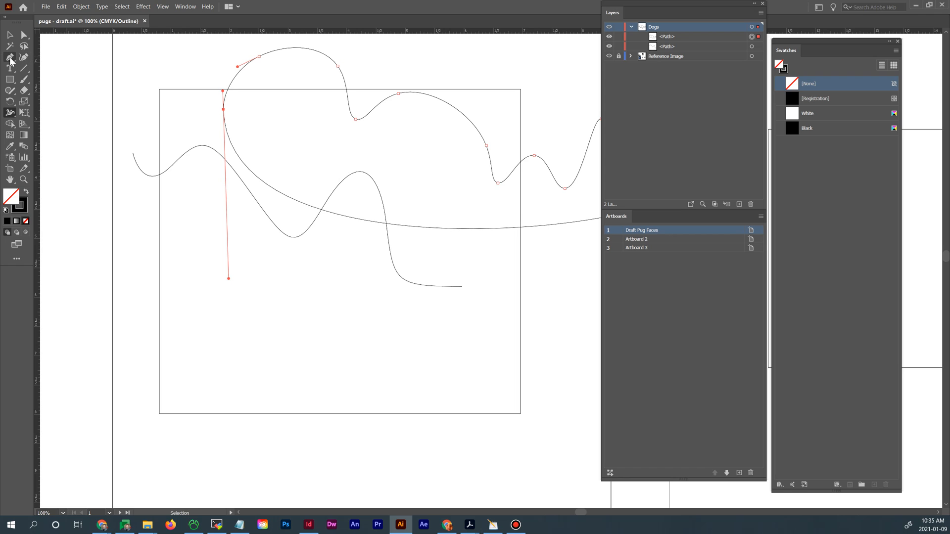
pyautogui.click(10, 58)
# Switch the document from Outline to Preview and place the Stroke and Info panels beside the artwork, moving the Layers and Artboards panels away
pyautogui.hotkey('ctrl', 'y')
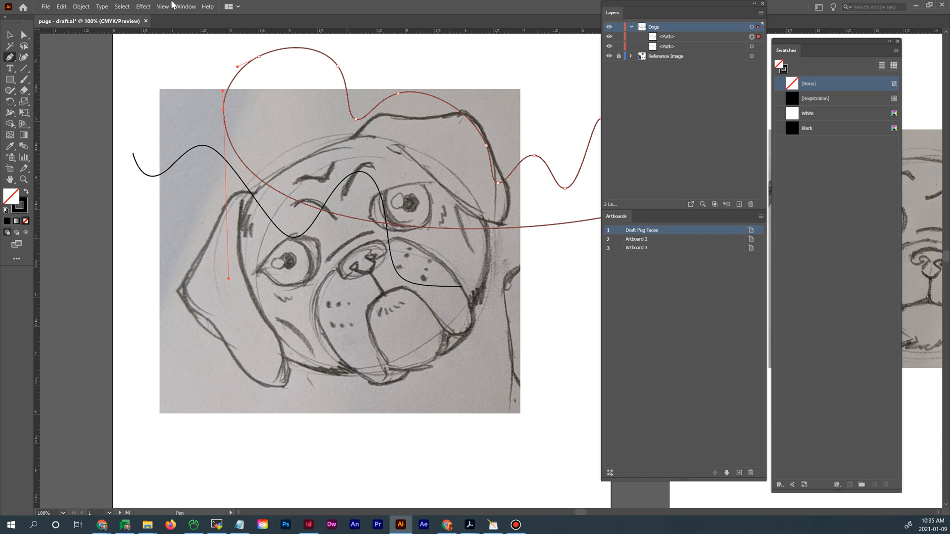
pyautogui.click(10, 35)
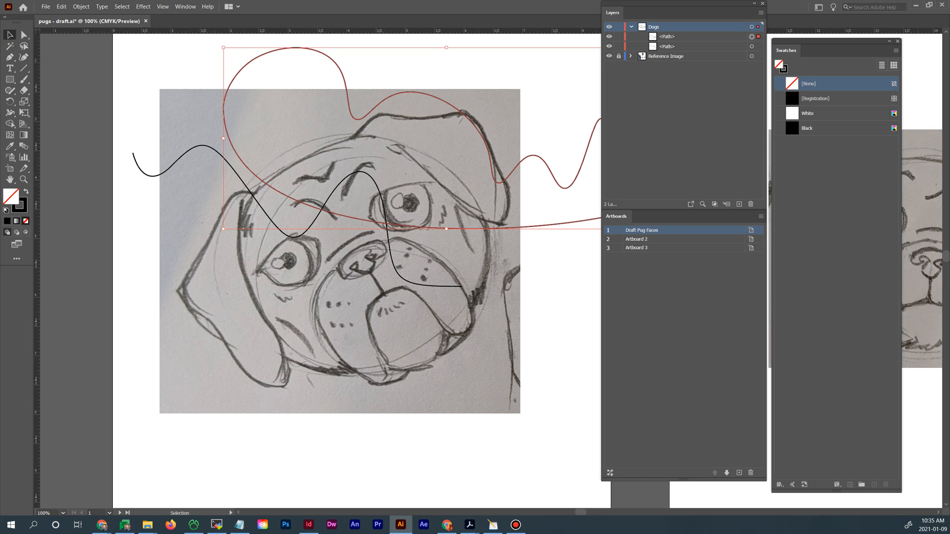
pyautogui.moveTo(949, 213)
pyautogui.mouseDown()
pyautogui.moveTo(691, 138)
pyautogui.moveTo(492, 40)
pyautogui.moveTo(489, 17)
pyautogui.mouseUp()
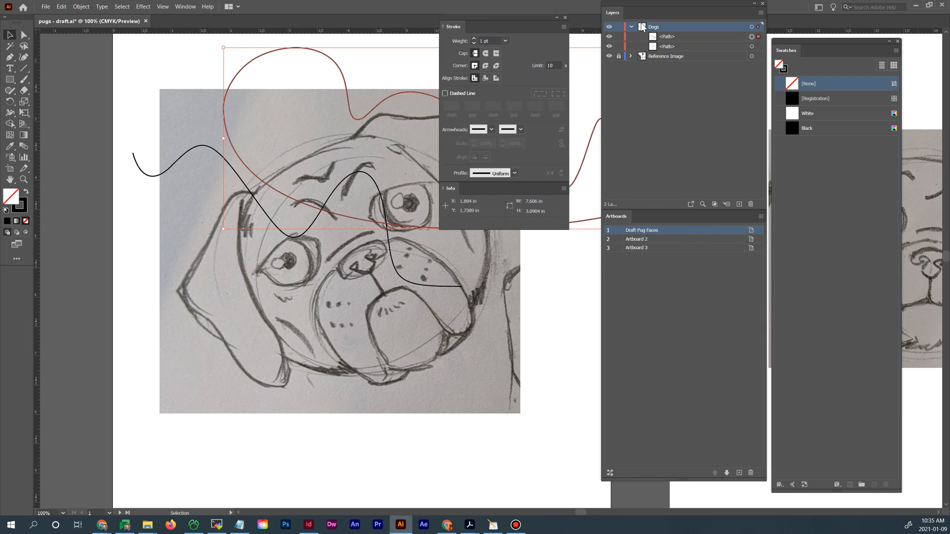
pyautogui.moveTo(659, 4); pyautogui.dragTo(949, 96)
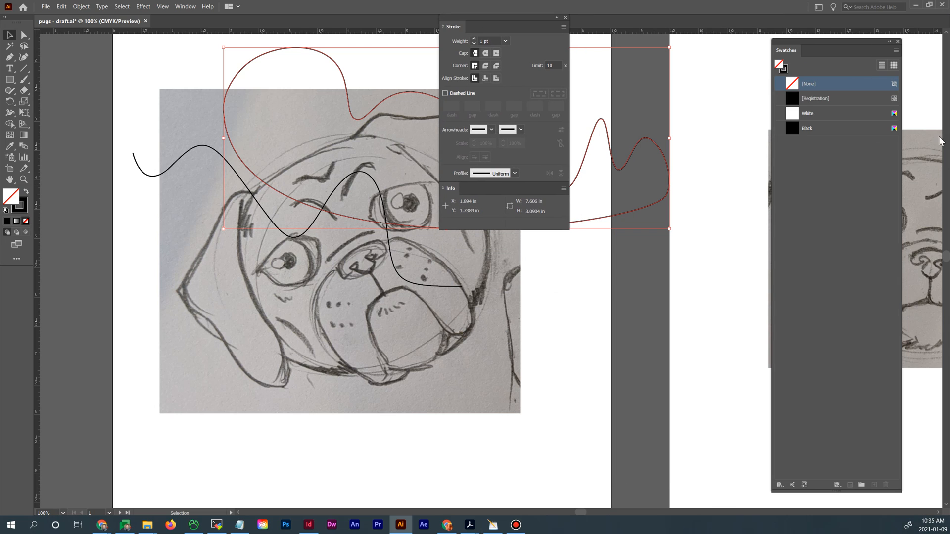
pyautogui.moveTo(489, 17); pyautogui.dragTo(681, 57)
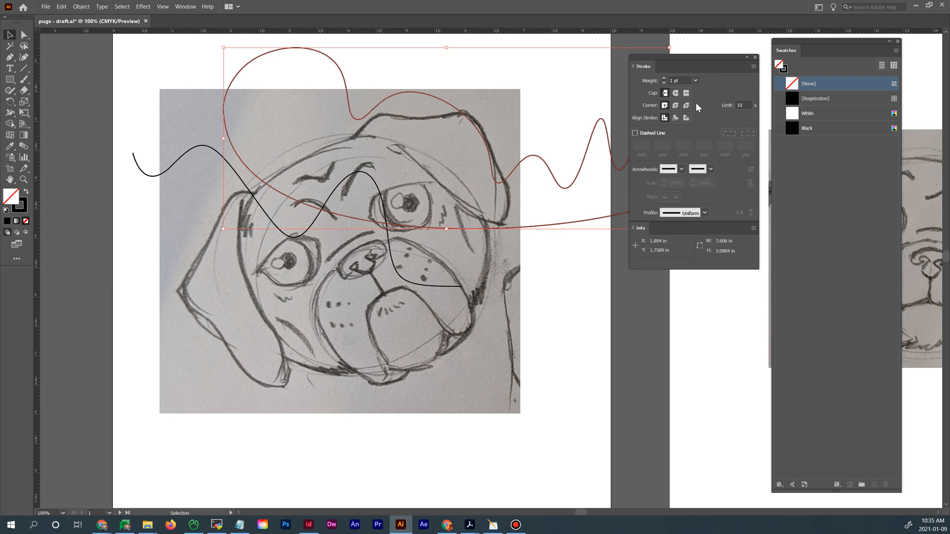
# Move the open wavy path down and left, and shift the closed shape left over the upper part of the pug sketch
pyautogui.moveTo(357, 120); pyautogui.dragTo(357, 100)
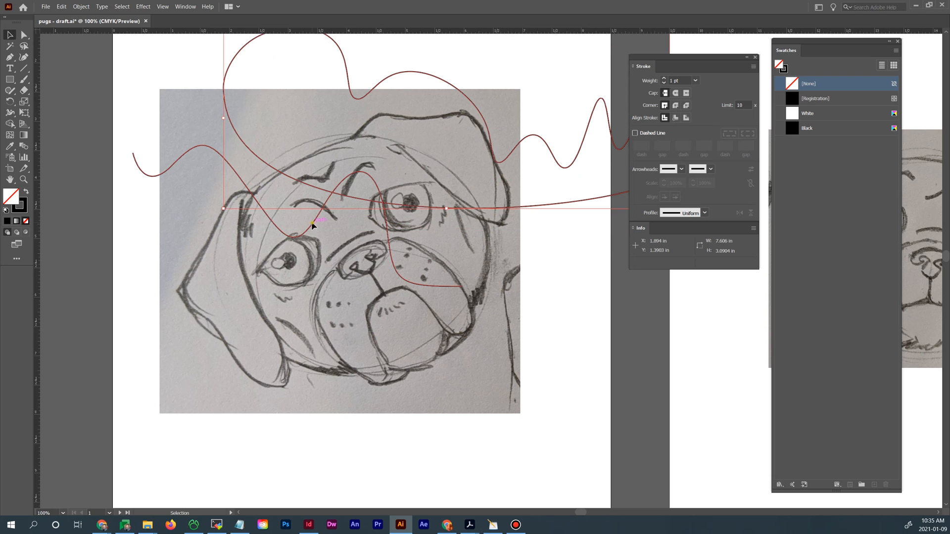
pyautogui.moveTo(311, 225)
pyautogui.mouseDown()
pyautogui.moveTo(297, 306)
pyautogui.moveTo(272, 359)
pyautogui.mouseUp()
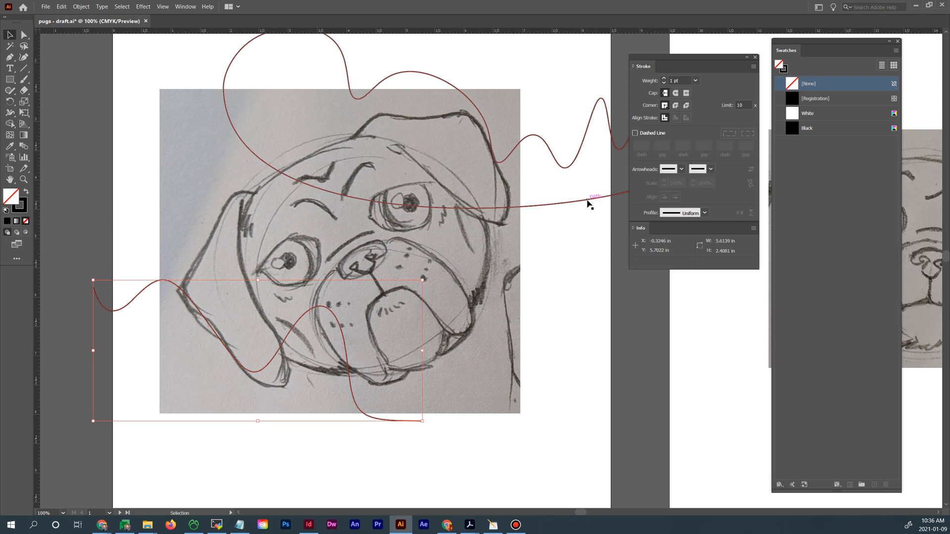
pyautogui.moveTo(587, 198); pyautogui.dragTo(510, 231)
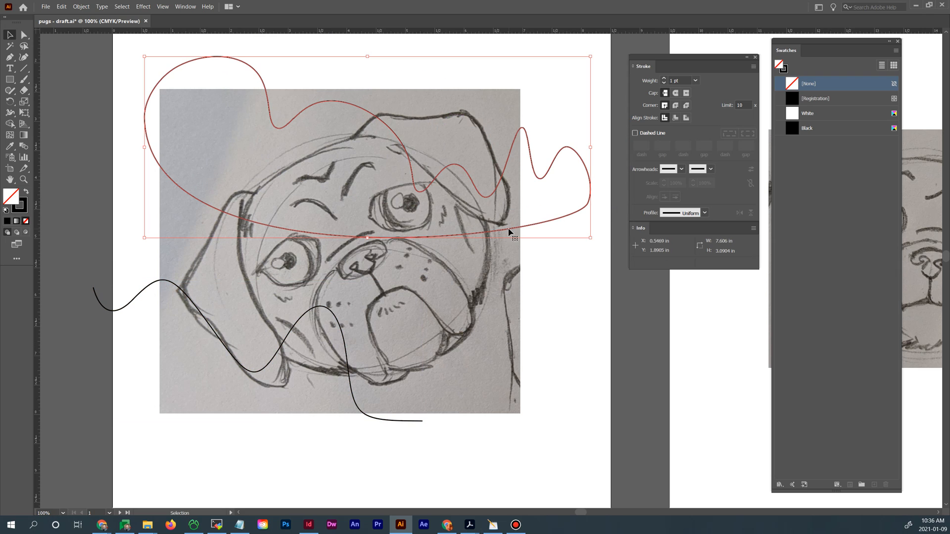
# Swap the closed shape's fill and stroke colours back and forth, ending with no fill and a black stroke
pyautogui.click(27, 193)
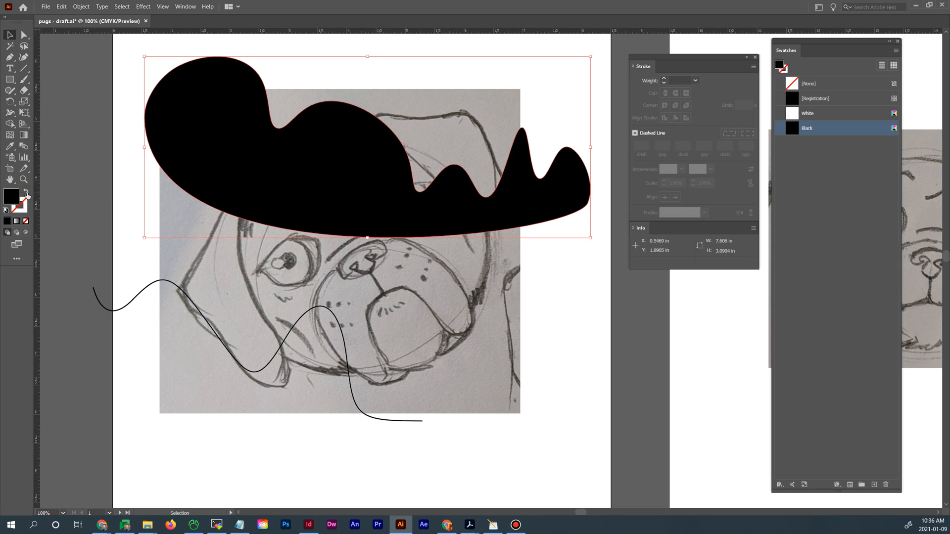
pyautogui.click(27, 193)
pyautogui.click(27, 193)
pyautogui.click(27, 193)
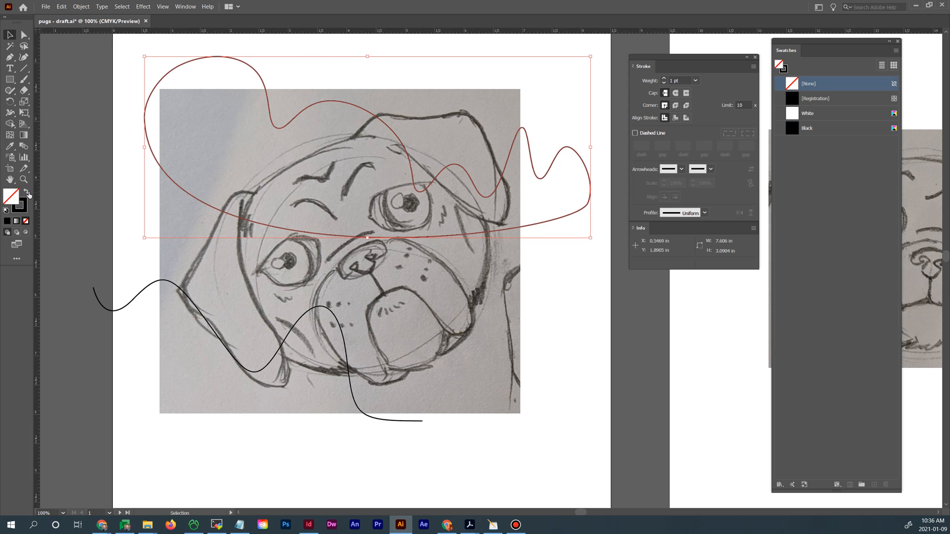
# Make the stroke the active colour and raise the closed shape's stroke weight to 9 pt
pyautogui.click(27, 204)
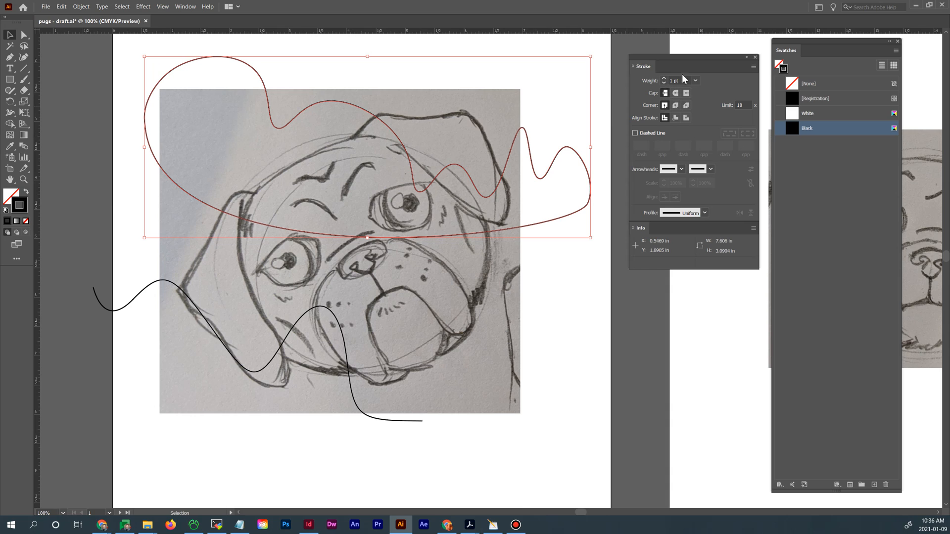
pyautogui.moveTo(698, 57); pyautogui.dragTo(685, 58)
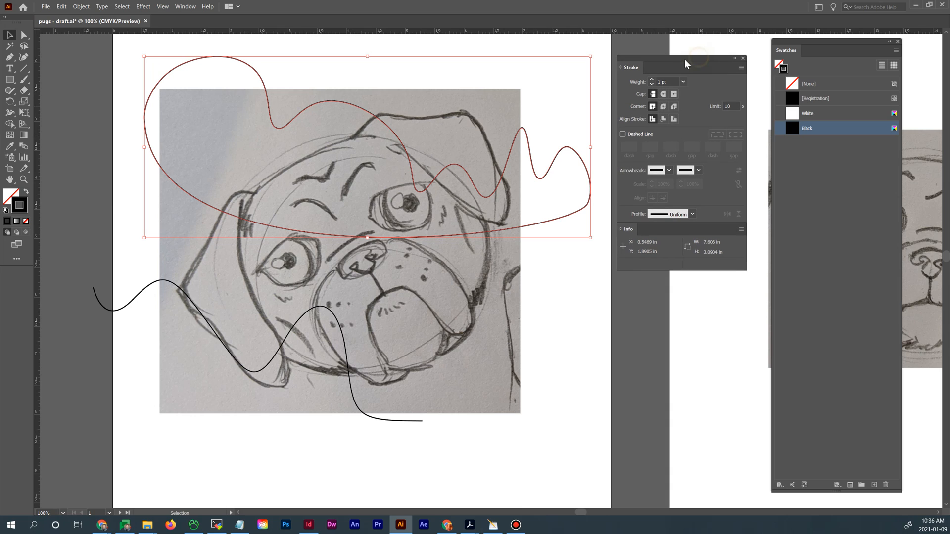
pyautogui.click(654, 79)
pyautogui.click(654, 79)
pyautogui.click(654, 79)
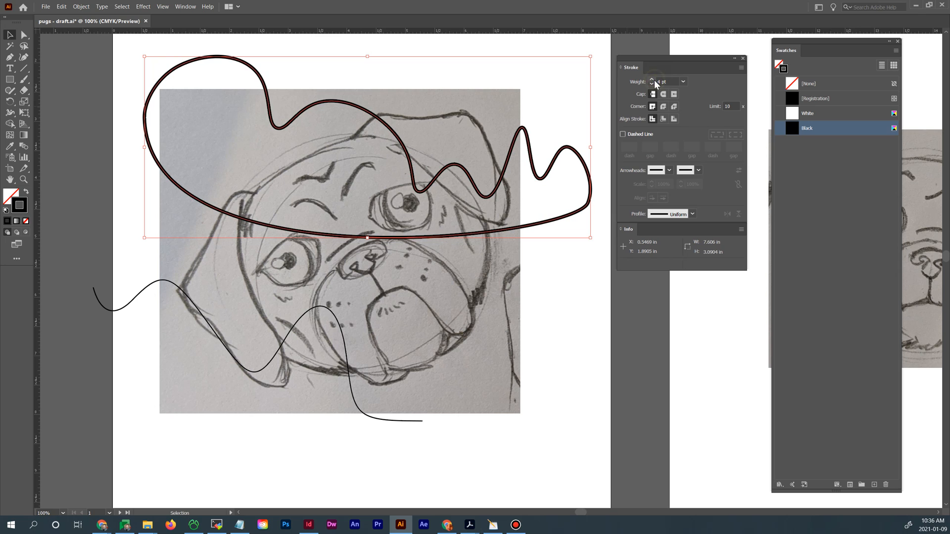
pyautogui.click(654, 79)
pyautogui.click(654, 79)
pyautogui.click(654, 79)
pyautogui.click(654, 79)
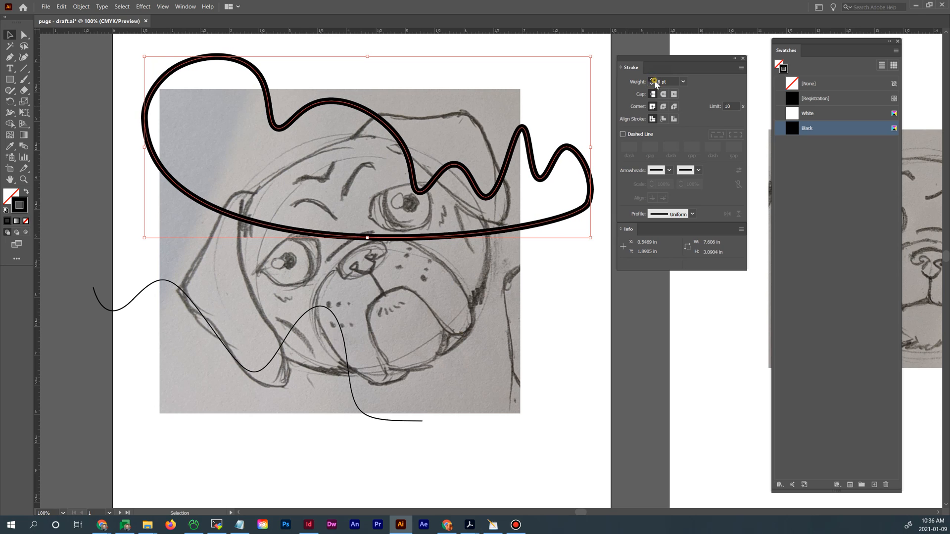
pyautogui.click(654, 79)
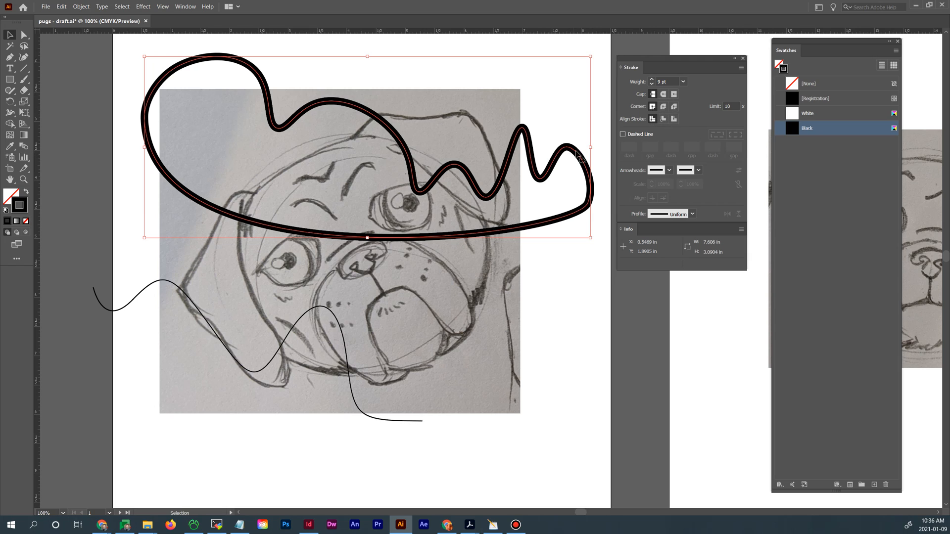
# Try aligning the closed shape's stroke to the inside and the outside, and return it to centre alignment
pyautogui.click(664, 119)
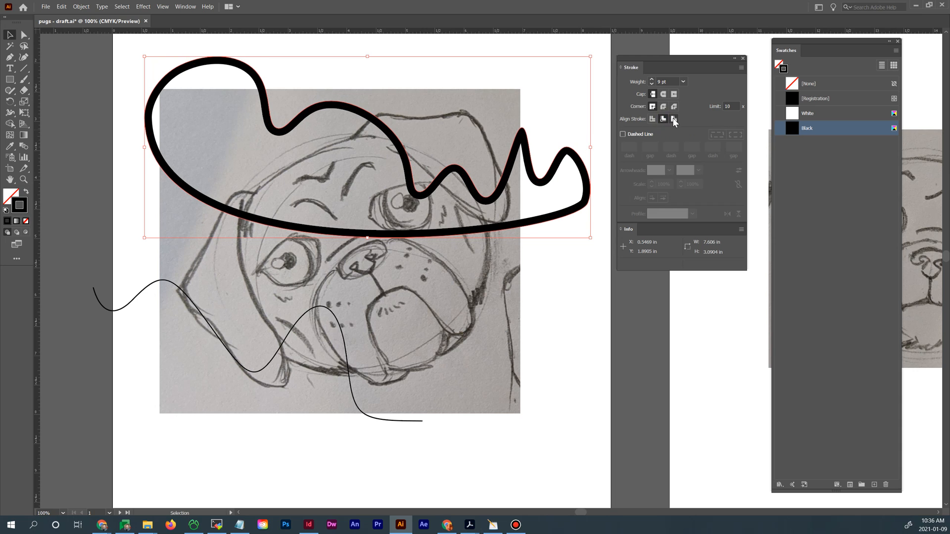
pyautogui.click(674, 119)
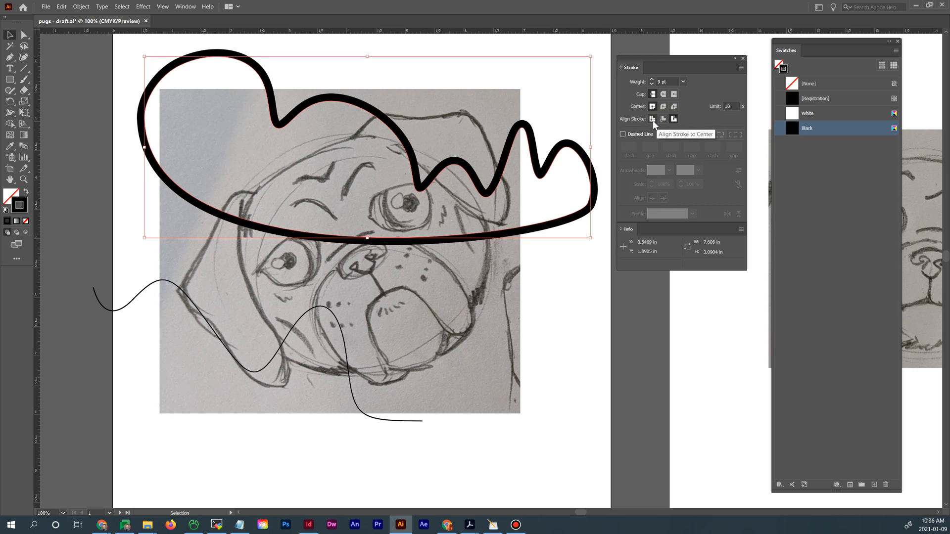
pyautogui.click(652, 119)
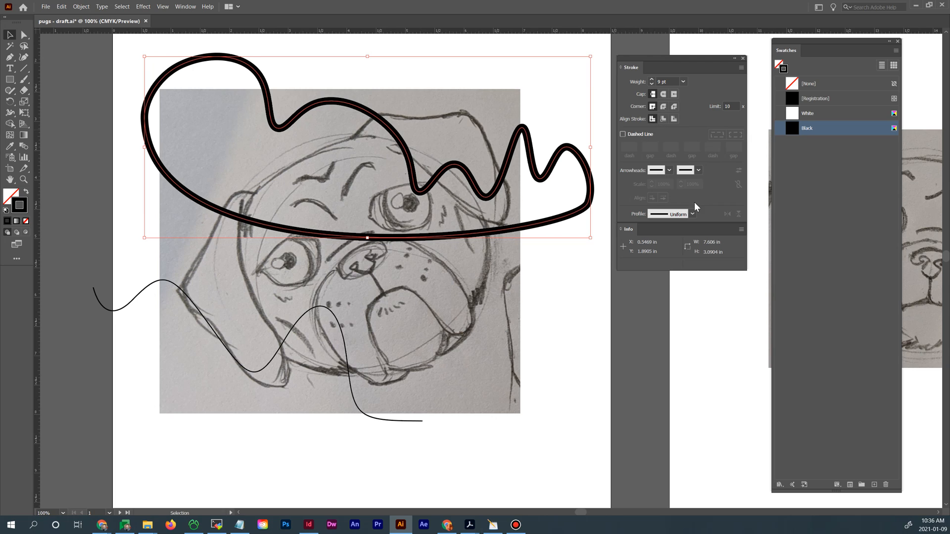
pyautogui.click(693, 214)
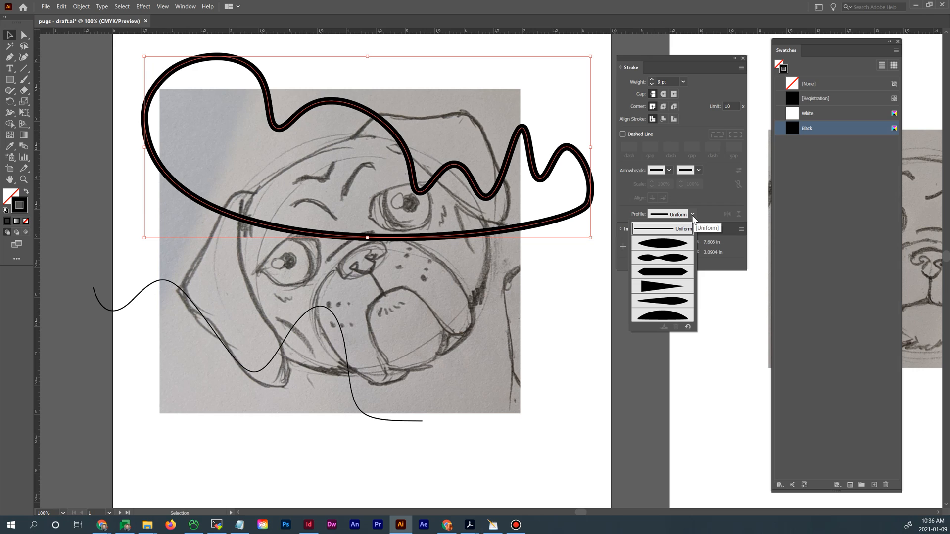
pyautogui.click(186, 7)
pyautogui.click(186, 7)
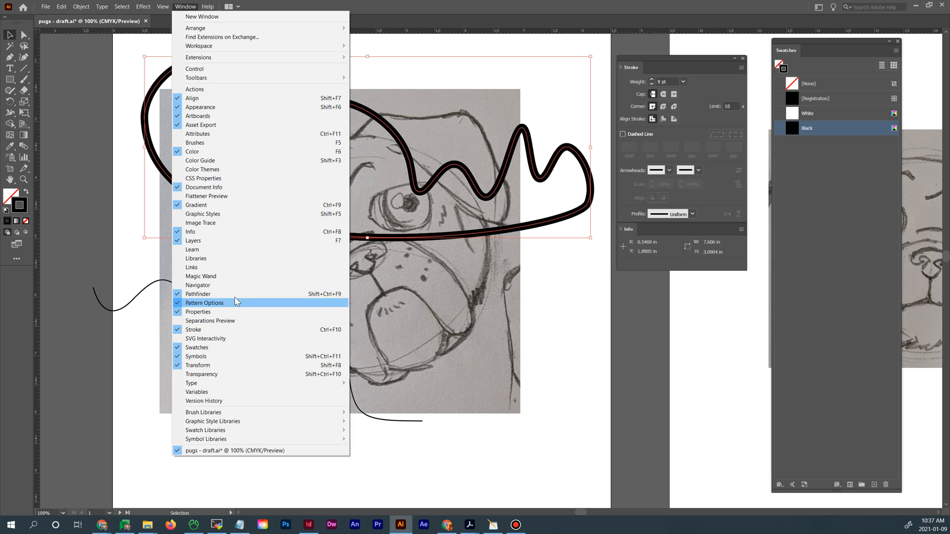
pyautogui.click(707, 59)
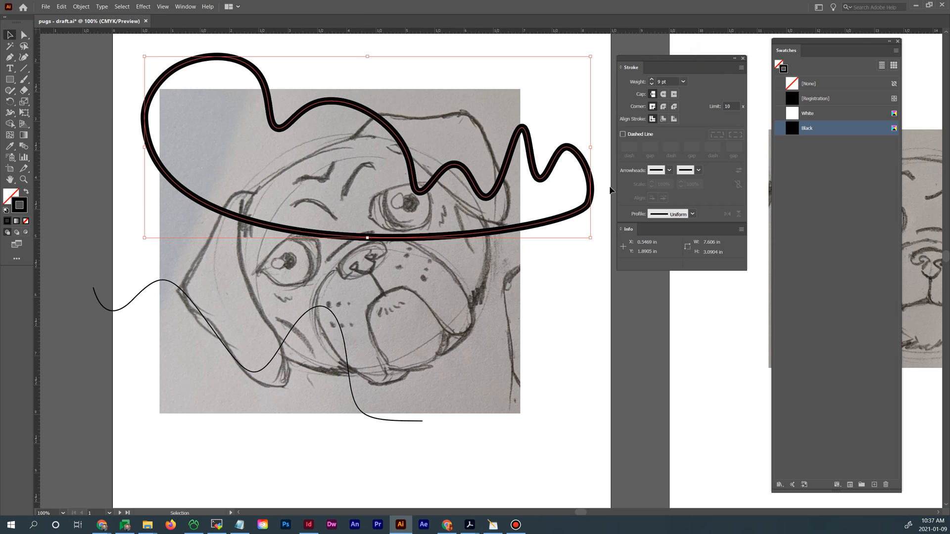
# Try the lens-shaped width profile, pointed at both ends, on the closed shape's stroke and deselect the shape
pyautogui.click(692, 214)
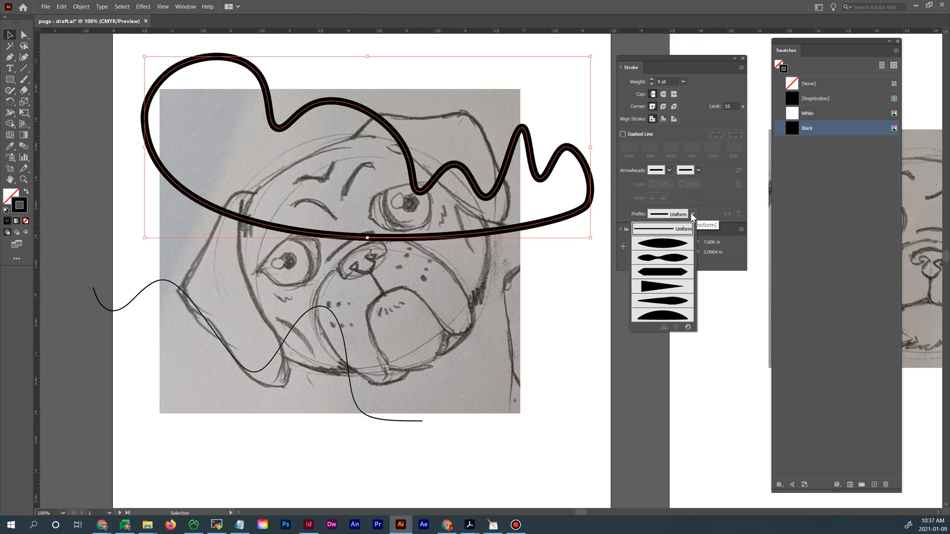
pyautogui.click(685, 245)
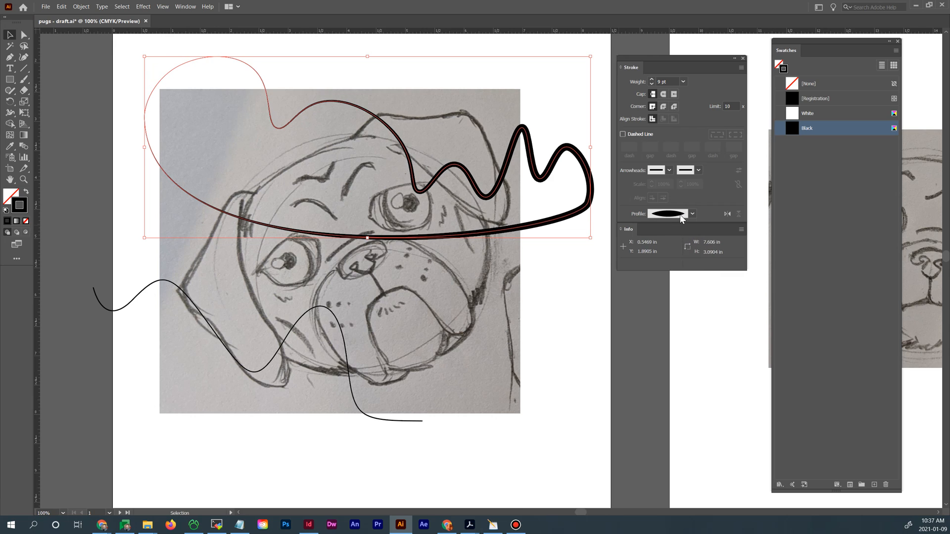
pyautogui.click(582, 272)
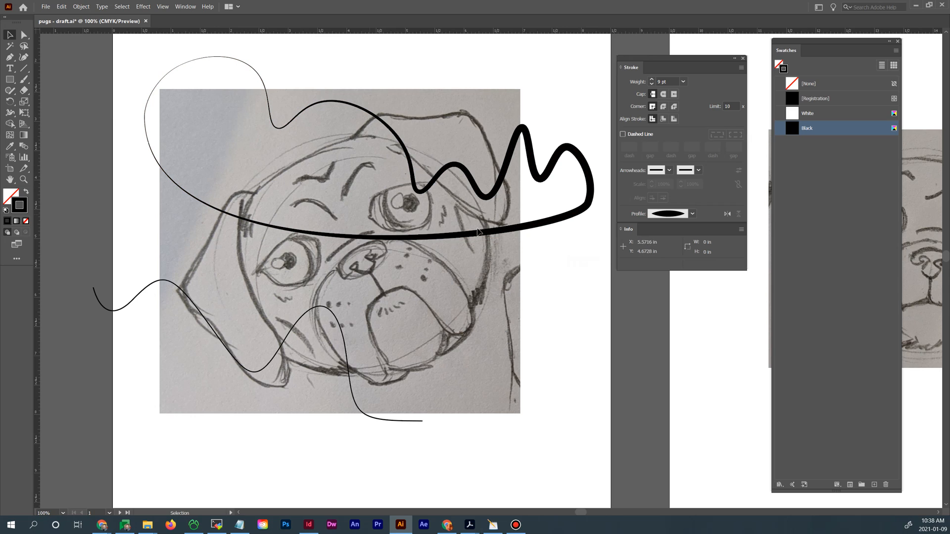
# Reselect the closed shape and try the double-bulge width profile followed by the flat-middled one with pointed ends
pyautogui.click(591, 205)
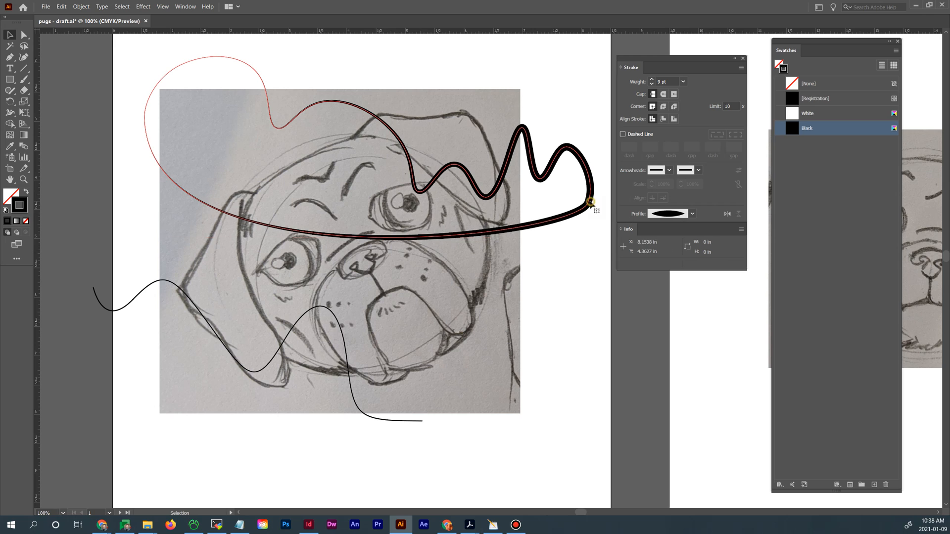
pyautogui.click(692, 213)
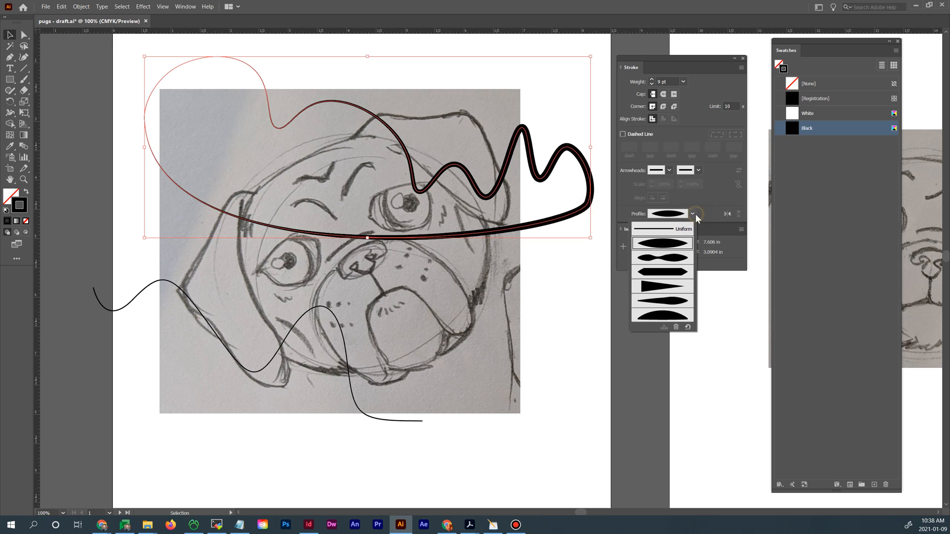
pyautogui.click(665, 259)
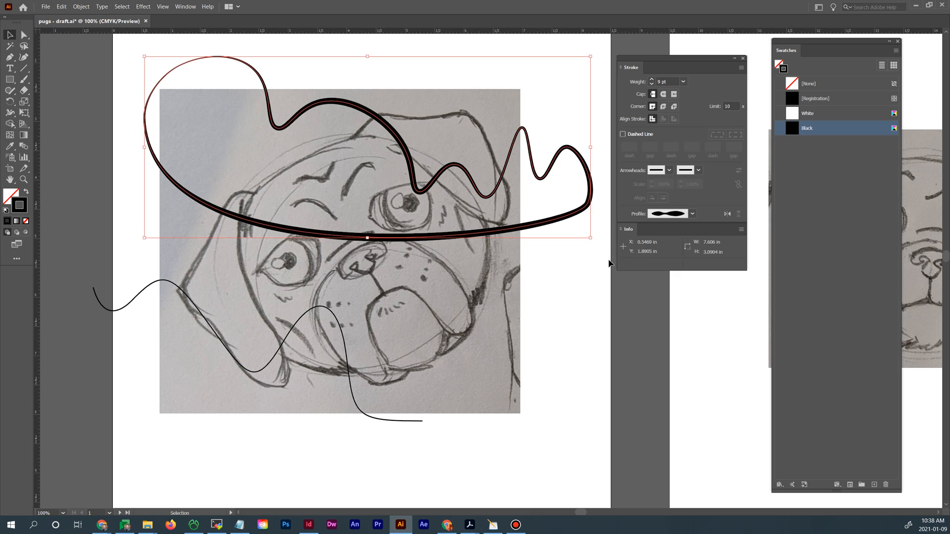
pyautogui.click(693, 216)
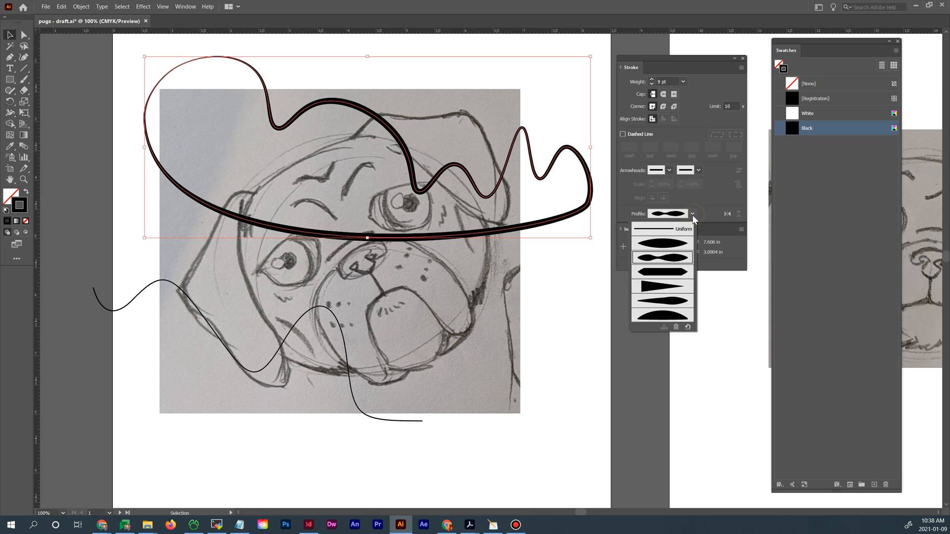
pyautogui.click(671, 272)
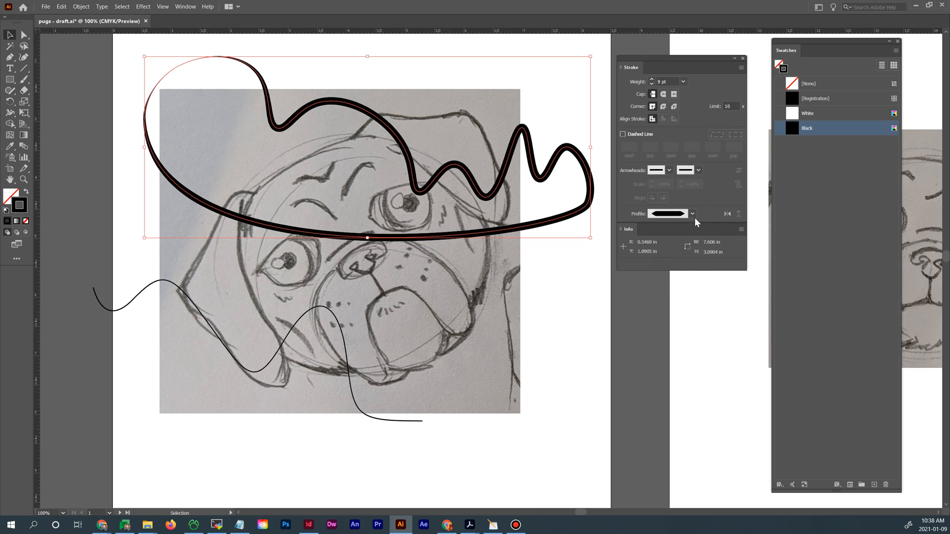
# Apply the triangular width profile, tapering from a thick start to a thin end, to the closed shape's stroke and deselect it
pyautogui.click(693, 216)
pyautogui.click(669, 285)
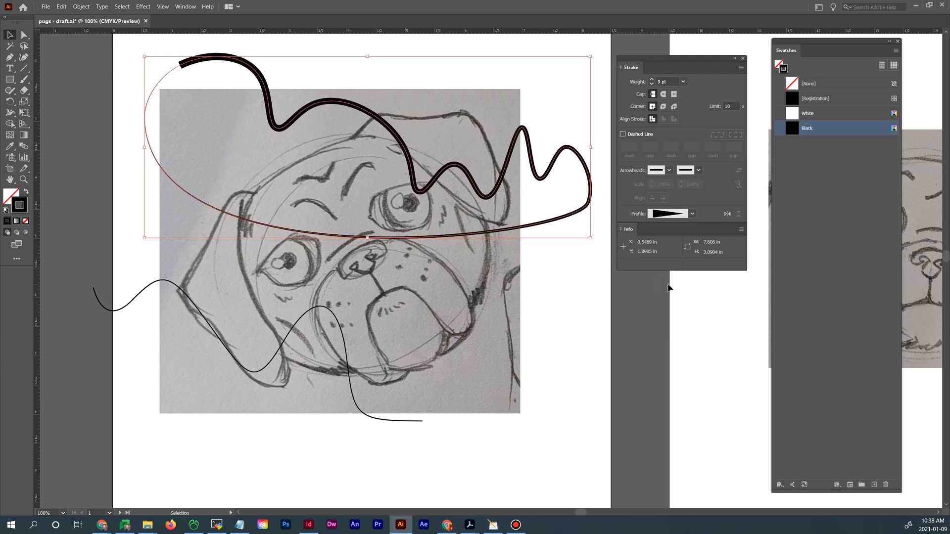
pyautogui.click(578, 276)
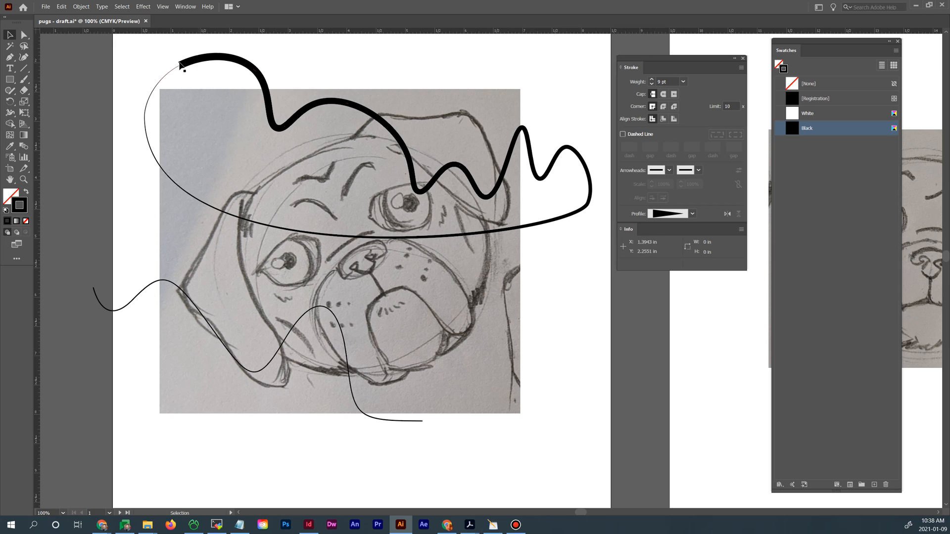
# Try the teardrop-shaped width profile and the half-lens profile on the closed shape's stroke, and deselect the shape
pyautogui.click(557, 217)
pyautogui.click(694, 213)
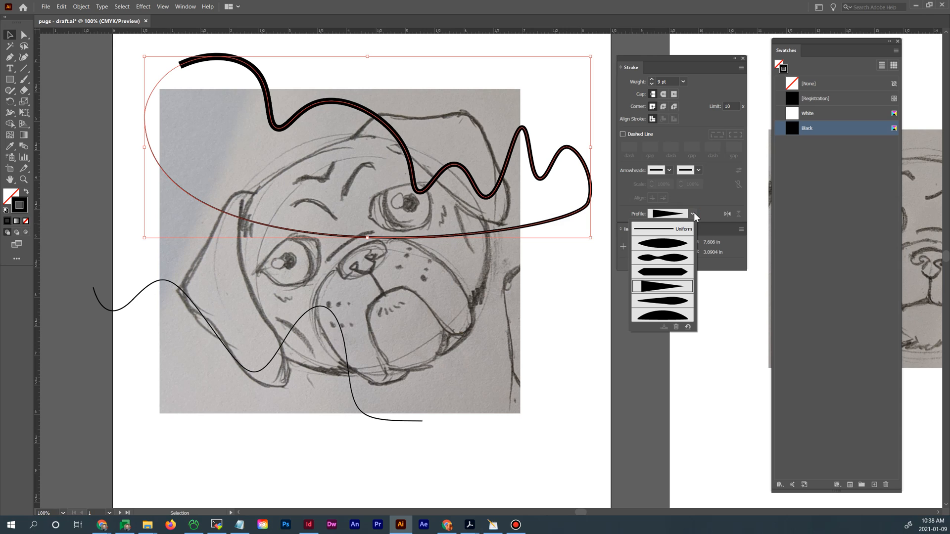
pyautogui.click(676, 302)
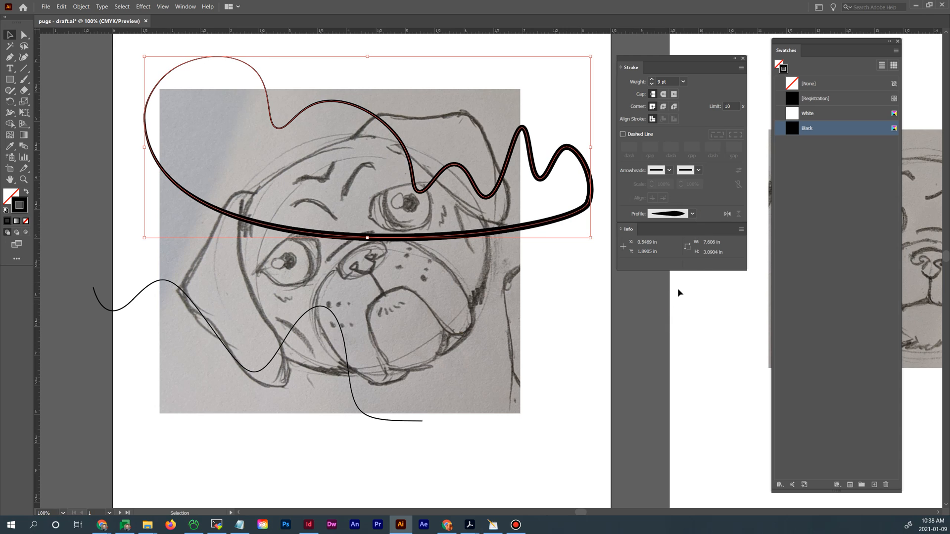
pyautogui.click(693, 214)
pyautogui.click(672, 315)
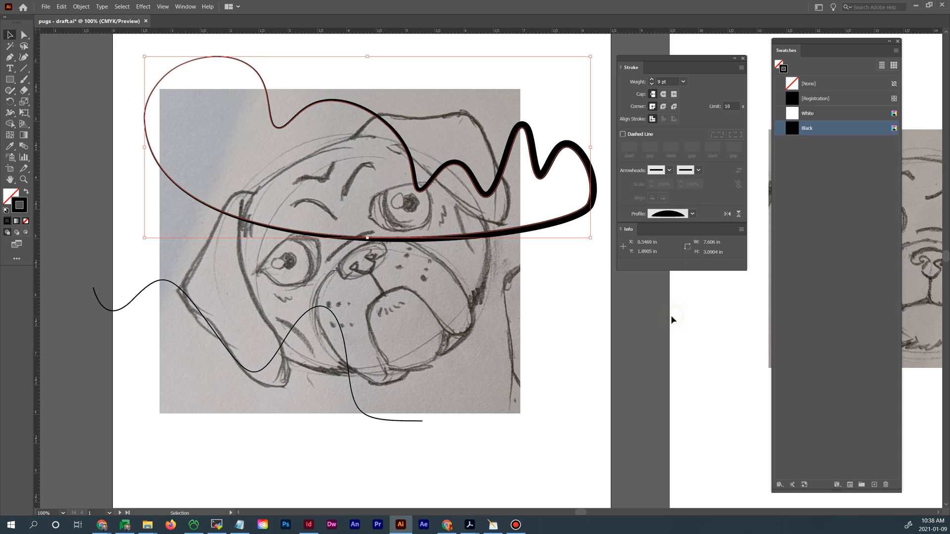
pyautogui.click(548, 285)
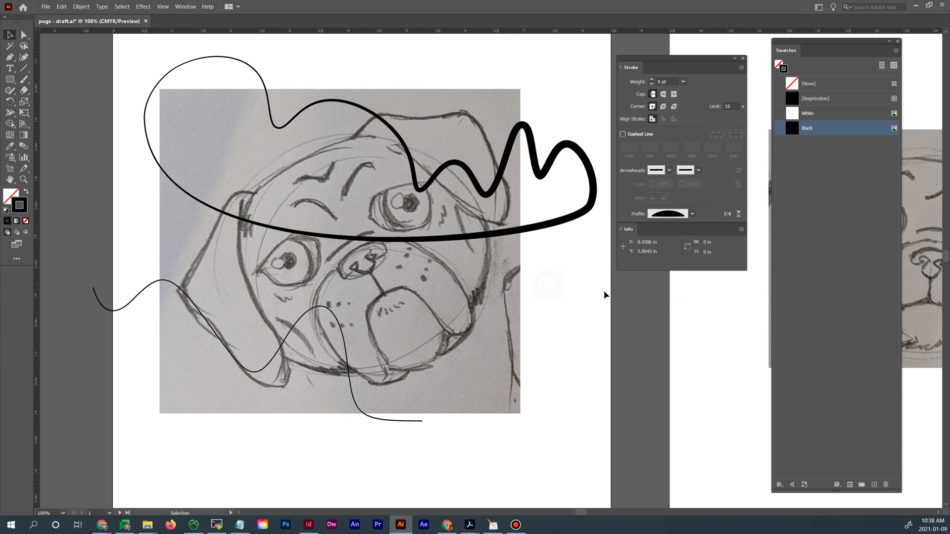
# Restore the Uniform width profile on the closed shape's stroke and move the shape about 0.3 in down and 0.2 in left
pyautogui.click(570, 221)
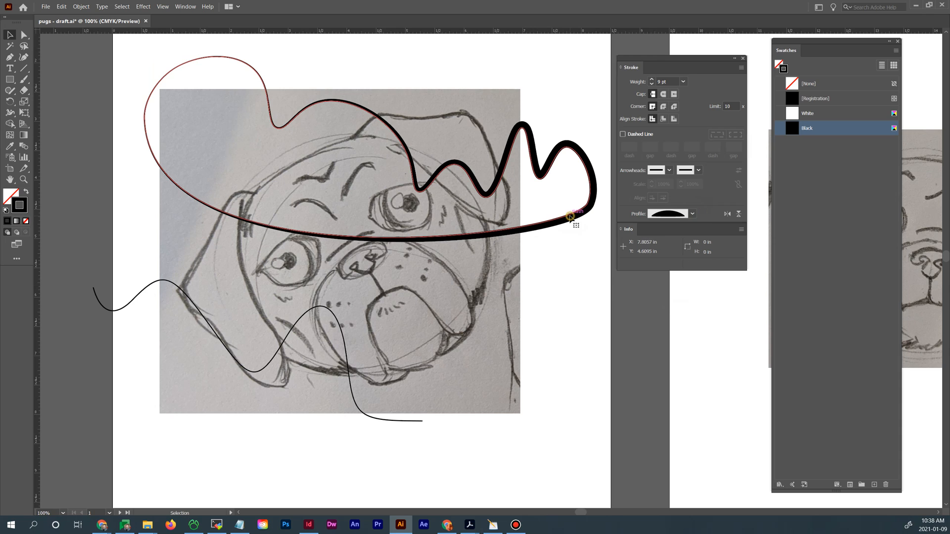
pyautogui.click(693, 213)
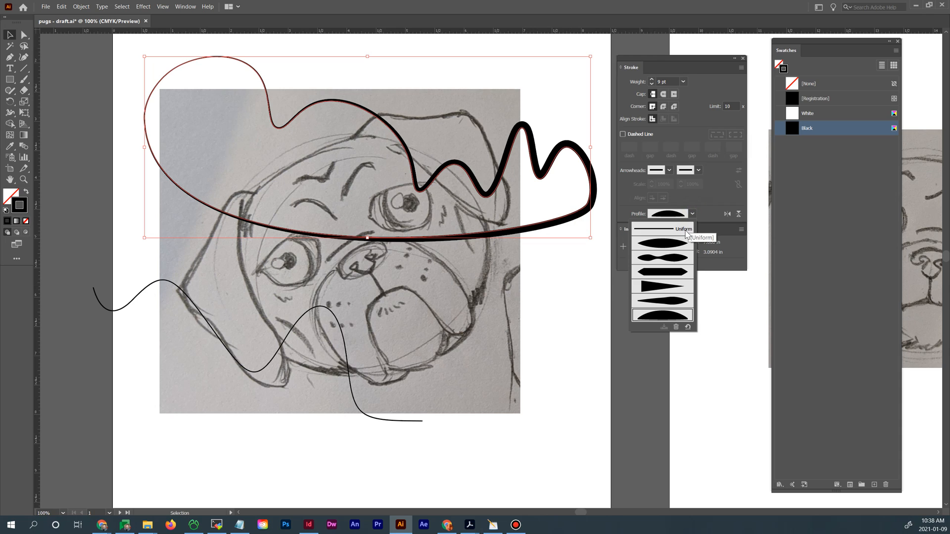
pyautogui.click(692, 231)
pyautogui.click(577, 270)
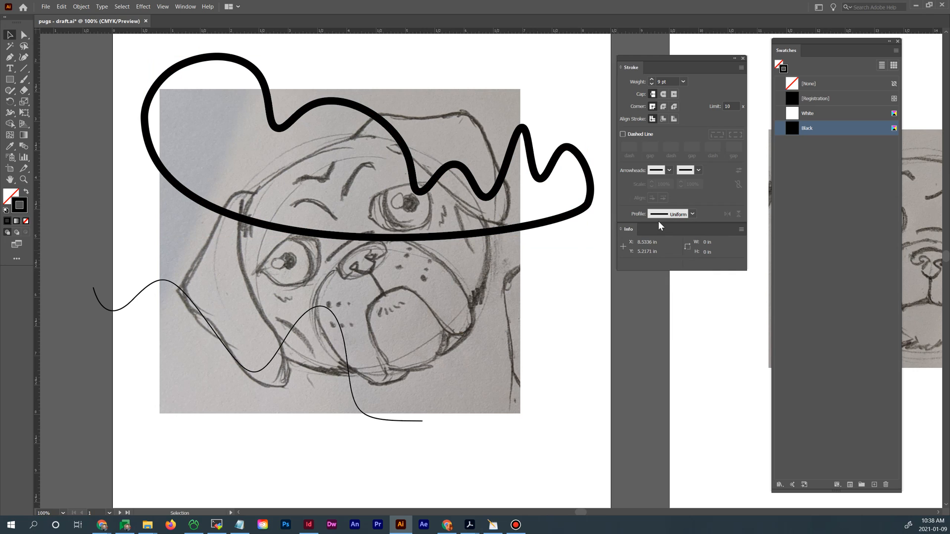
pyautogui.click(580, 215)
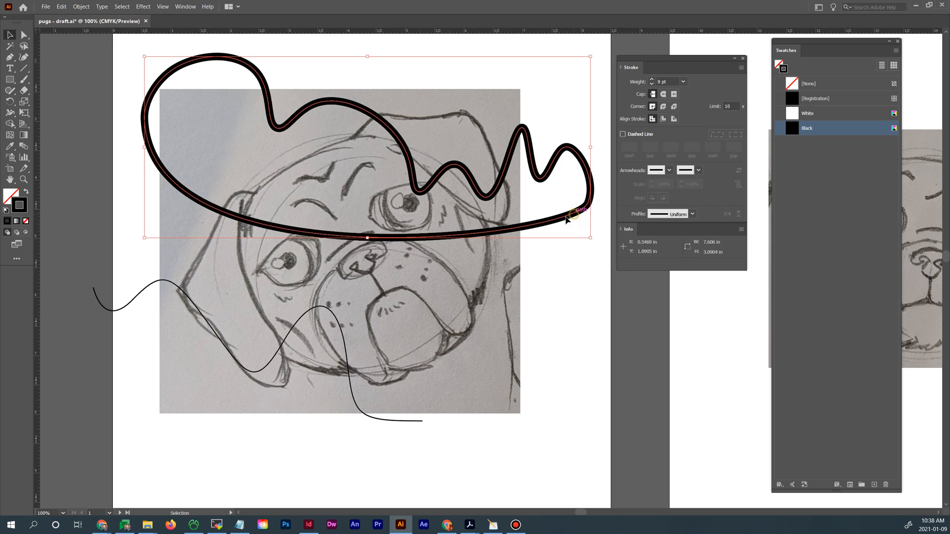
pyautogui.moveTo(566, 219); pyautogui.dragTo(557, 237)
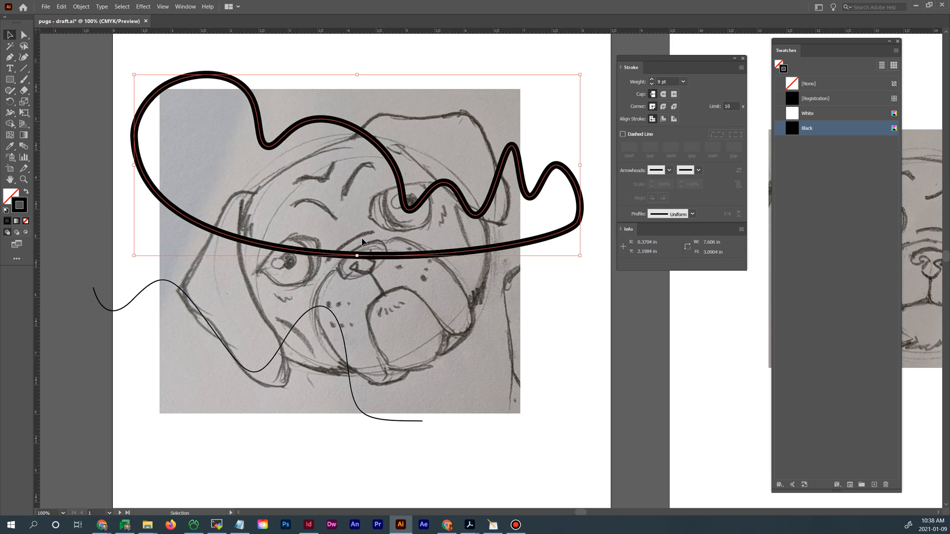
# Apply the lens-shaped width profile to the open wavy path and set its stroke weight to 10 pt
pyautogui.click(340, 334)
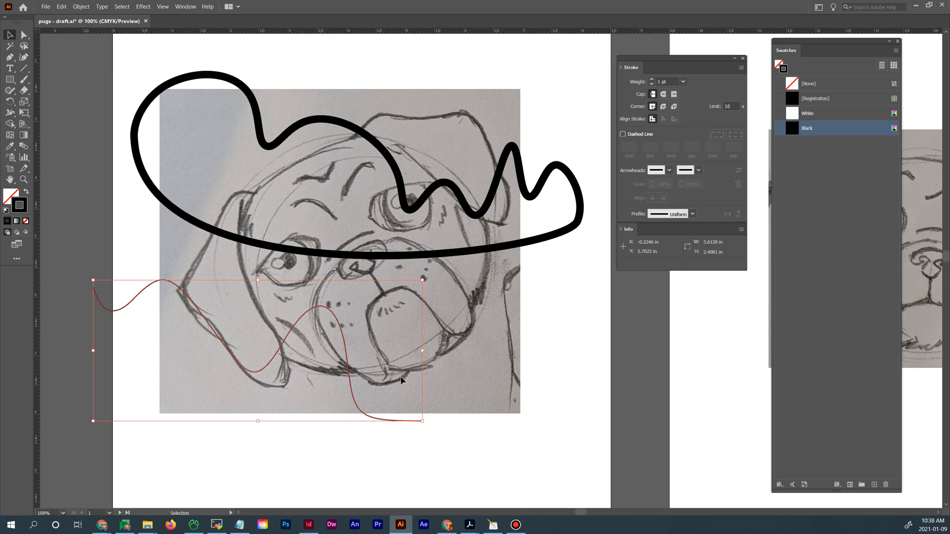
pyautogui.click(692, 214)
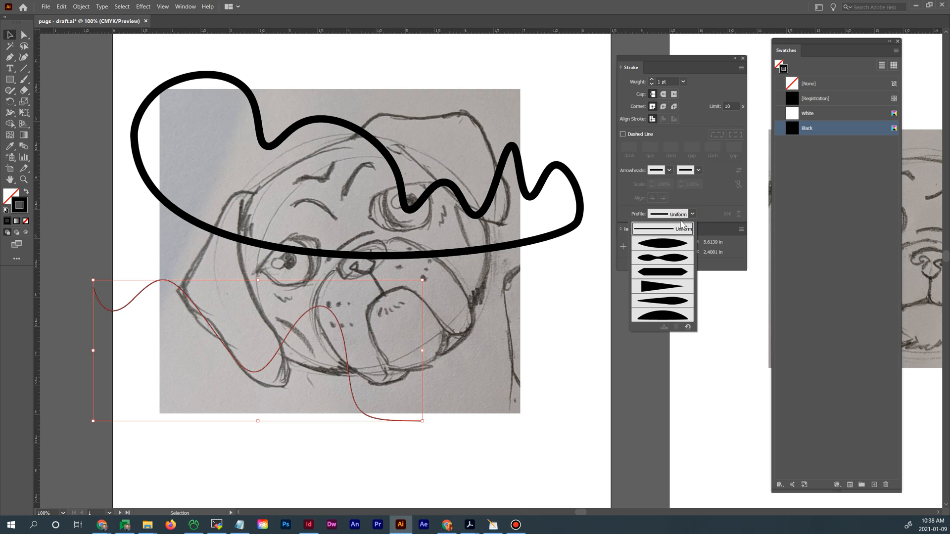
pyautogui.click(671, 246)
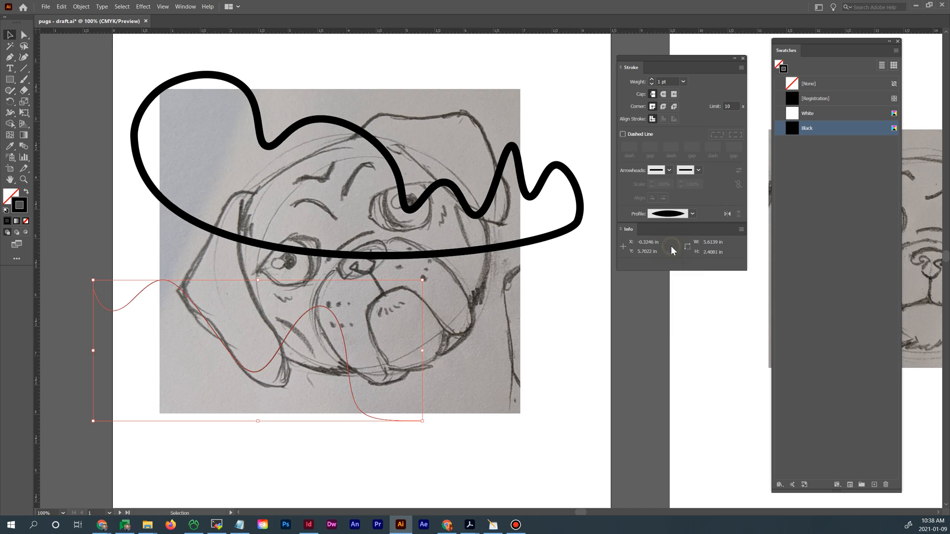
pyautogui.click(652, 80)
pyautogui.click(652, 80)
pyautogui.click(652, 80)
pyautogui.click(653, 80)
pyautogui.click(653, 79)
pyautogui.click(652, 80)
pyautogui.click(652, 79)
pyautogui.click(652, 79)
pyautogui.click(652, 80)
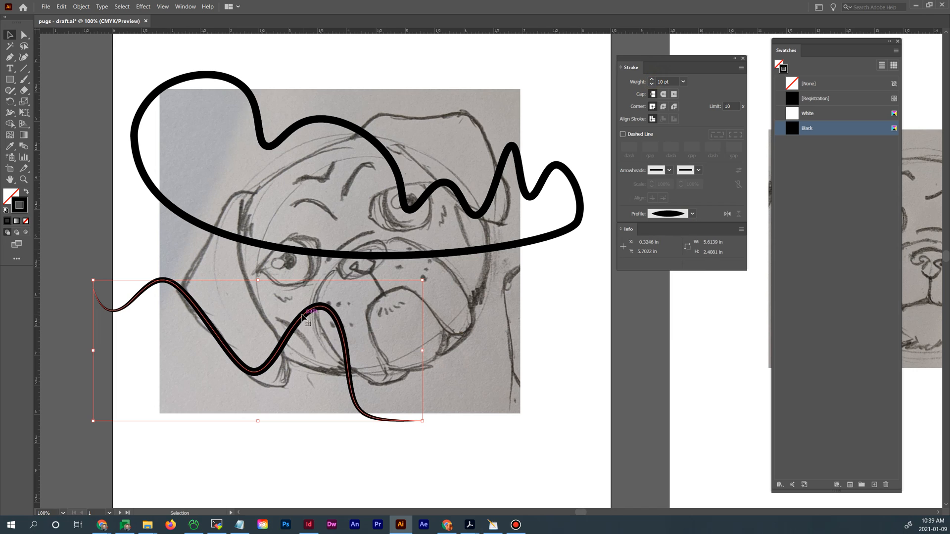
# Move the open wavy path about 1.8 in right and 1.4 in down, mostly below the sketch, and check it deselected
pyautogui.moveTo(287, 342)
pyautogui.mouseDown()
pyautogui.moveTo(365, 376)
pyautogui.moveTo(393, 426)
pyautogui.mouseUp()
pyautogui.scroll(-3, 490, 399)
pyautogui.scroll(-2, 505, 395)
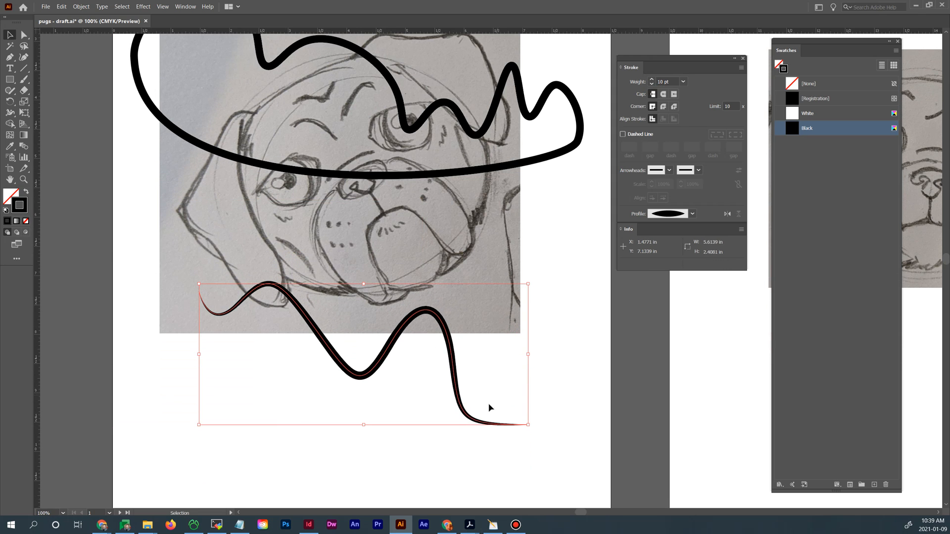
pyautogui.click(533, 432)
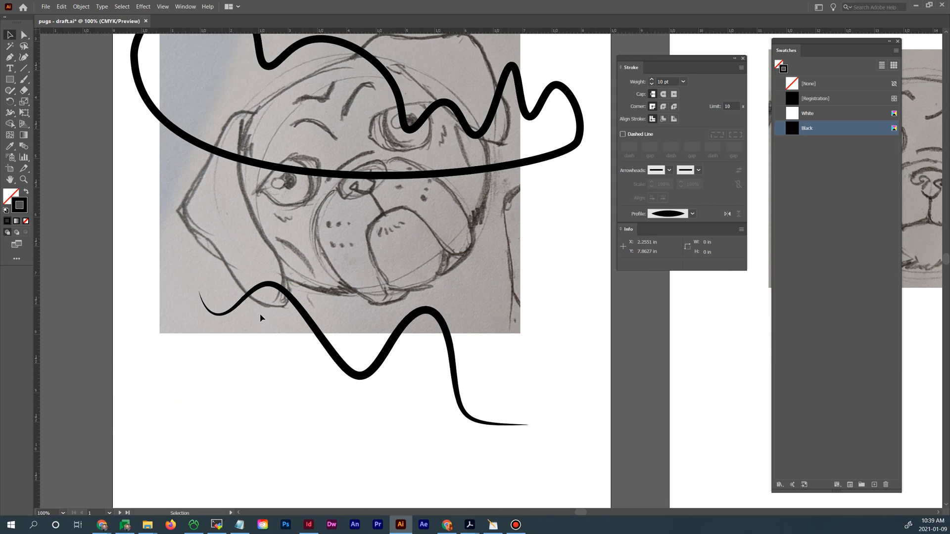
pyautogui.click(452, 358)
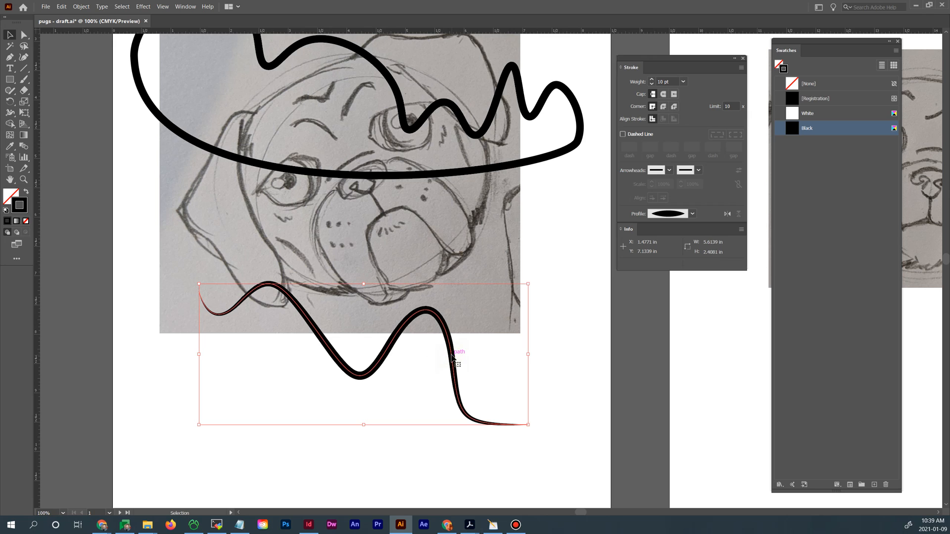
# Fill the closed shape with the White swatch, keeping its black stroke
pyautogui.click(562, 153)
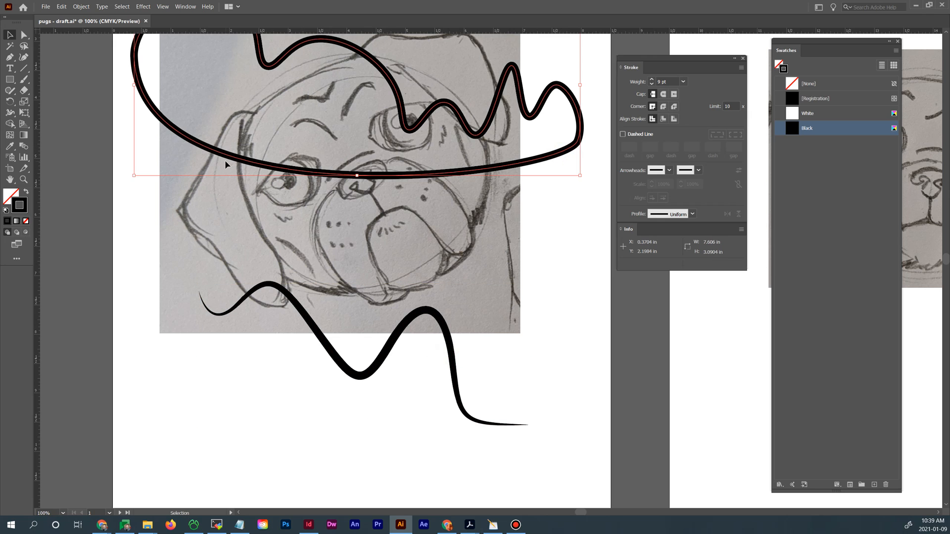
pyautogui.click(11, 196)
pyautogui.click(832, 113)
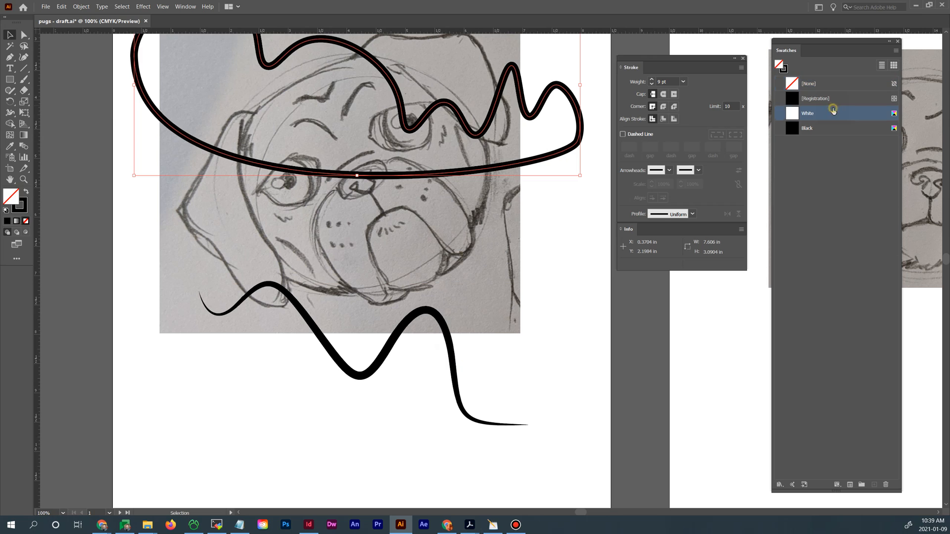
pyautogui.click(533, 251)
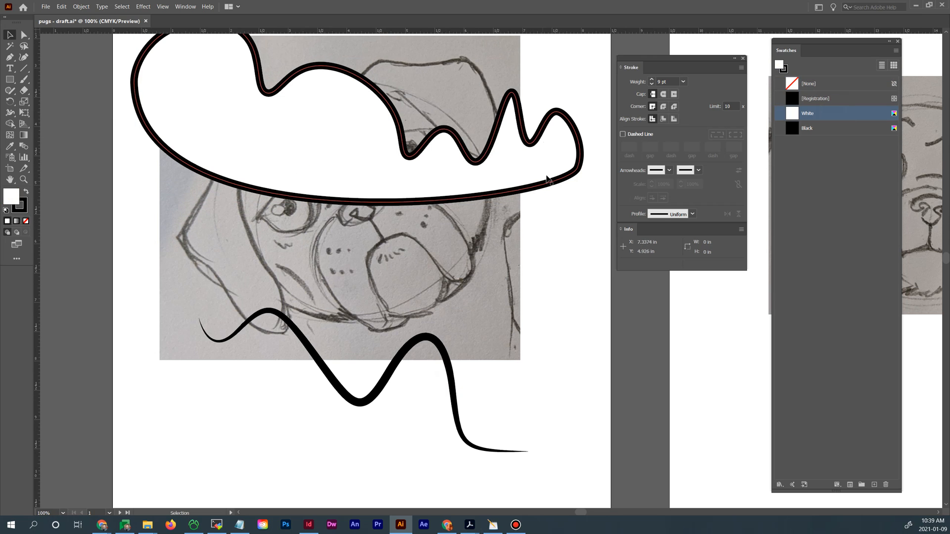
pyautogui.scroll(1, 548, 180)
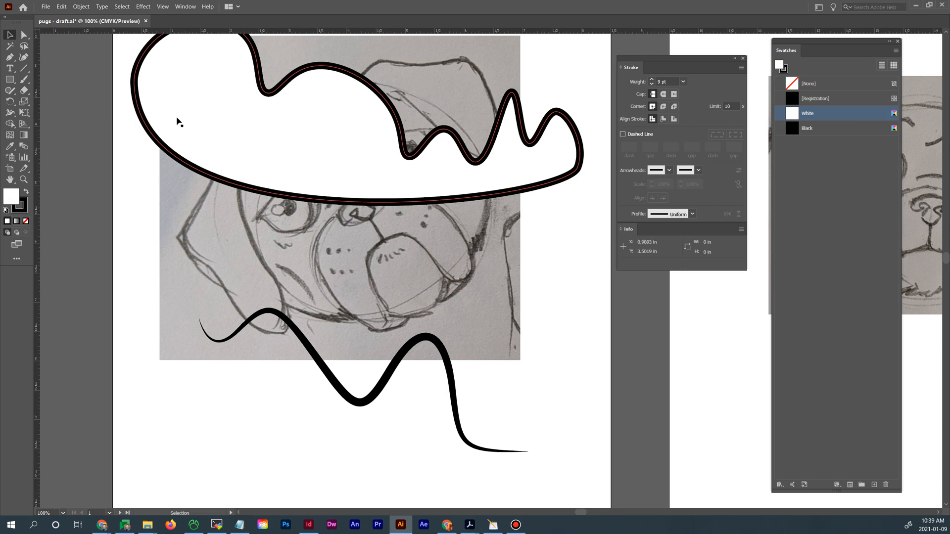
# Fill the open wavy path with White and move it about 1.7 in up and 0.7 in left over the sketch
pyautogui.click(454, 366)
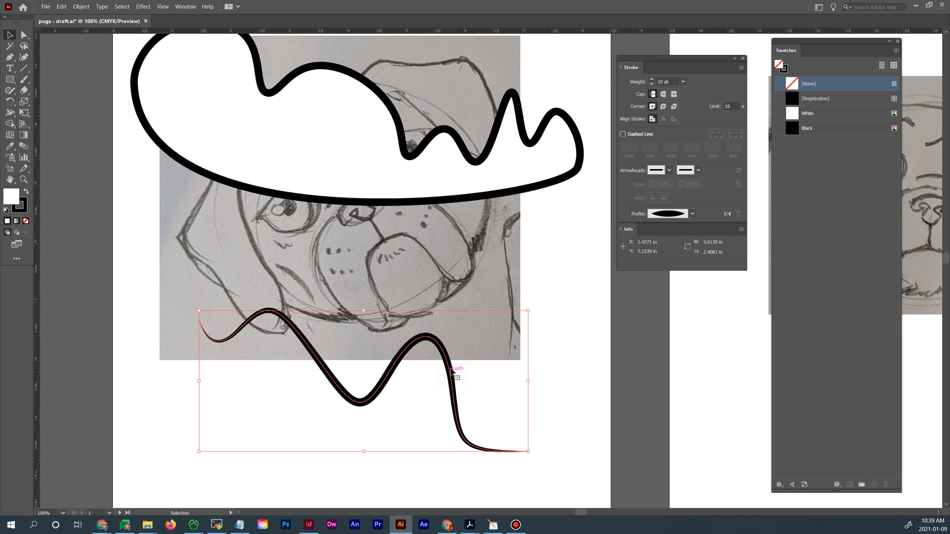
pyautogui.click(819, 114)
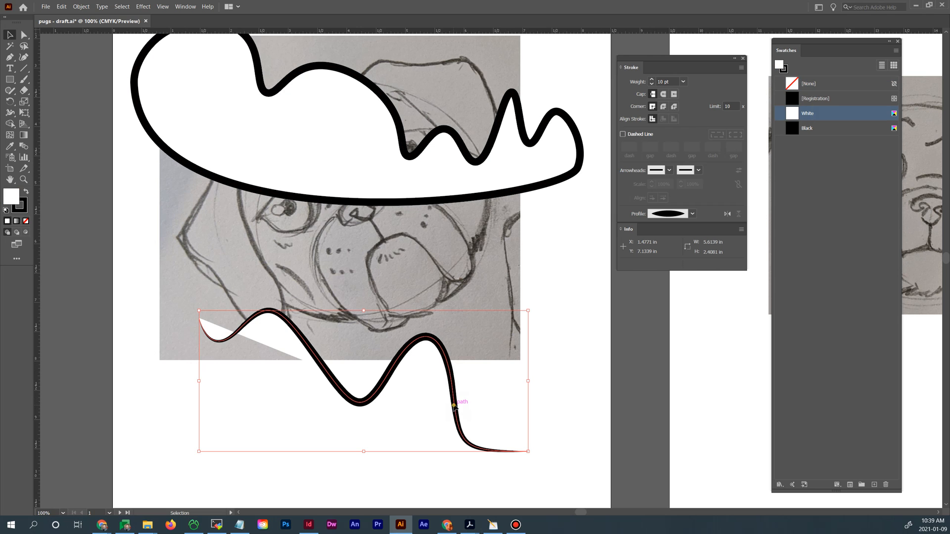
pyautogui.moveTo(447, 412); pyautogui.dragTo(417, 292)
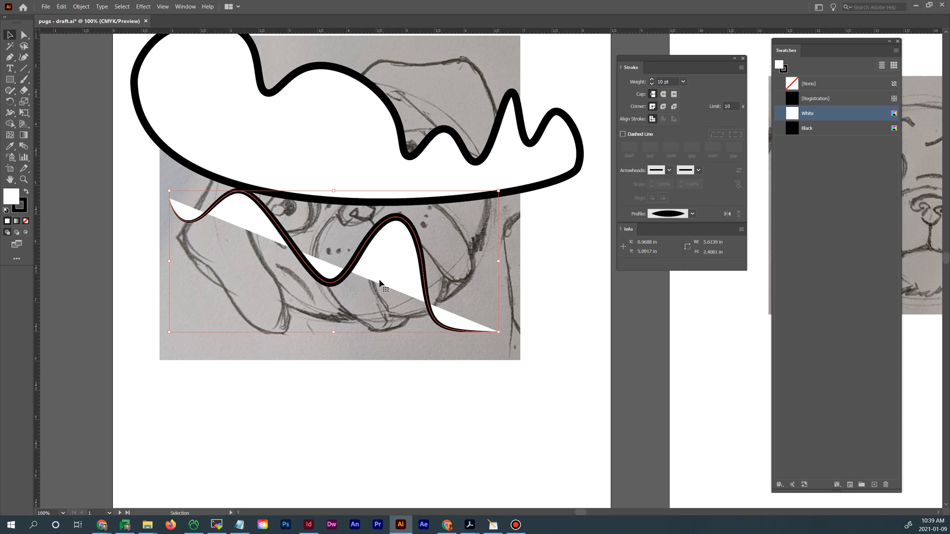
pyautogui.moveTo(389, 260)
pyautogui.mouseDown()
pyautogui.moveTo(382, 303)
pyautogui.moveTo(380, 277)
pyautogui.mouseUp()
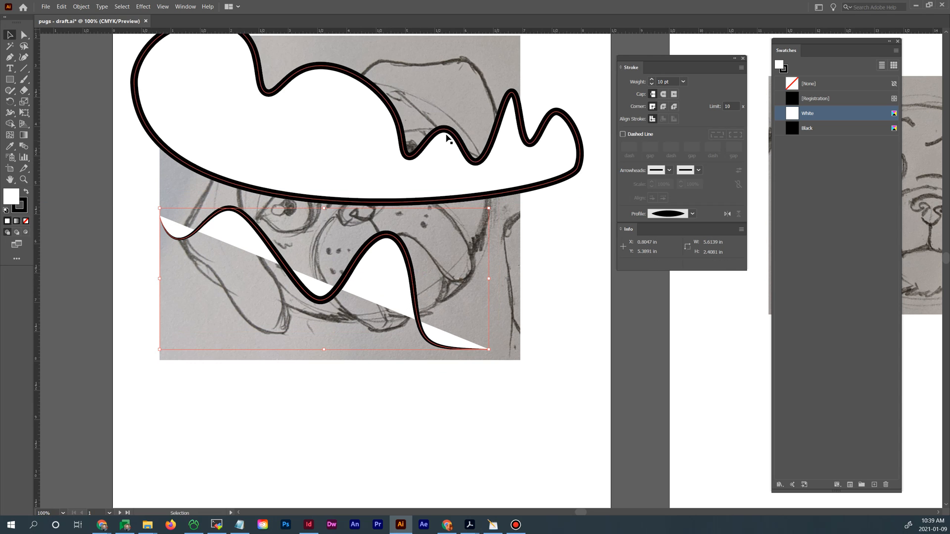
# Move the white-filled closed shape about 0.5 in right over the sketch and delete it
pyautogui.moveTo(332, 168); pyautogui.dragTo(355, 155)
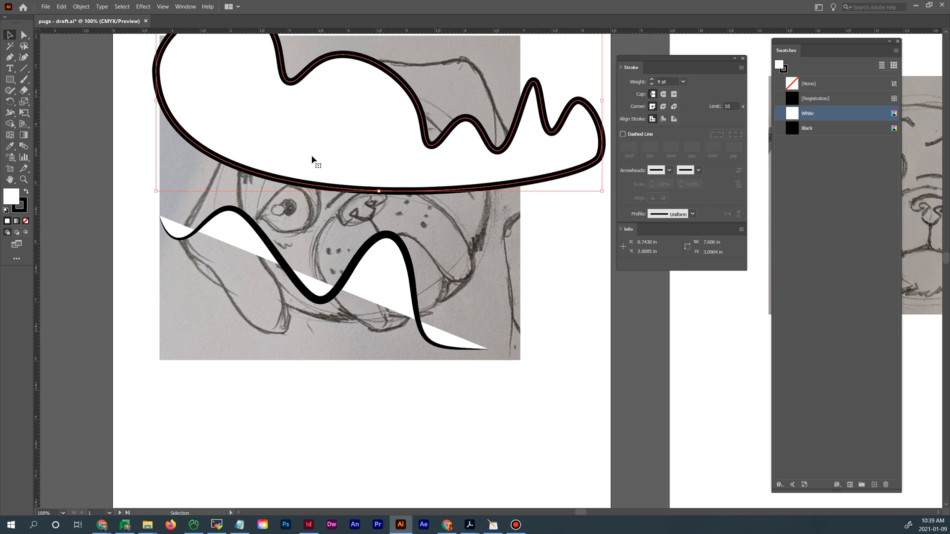
pyautogui.moveTo(311, 156)
pyautogui.mouseDown()
pyautogui.moveTo(329, 153)
pyautogui.moveTo(335, 166)
pyautogui.mouseUp()
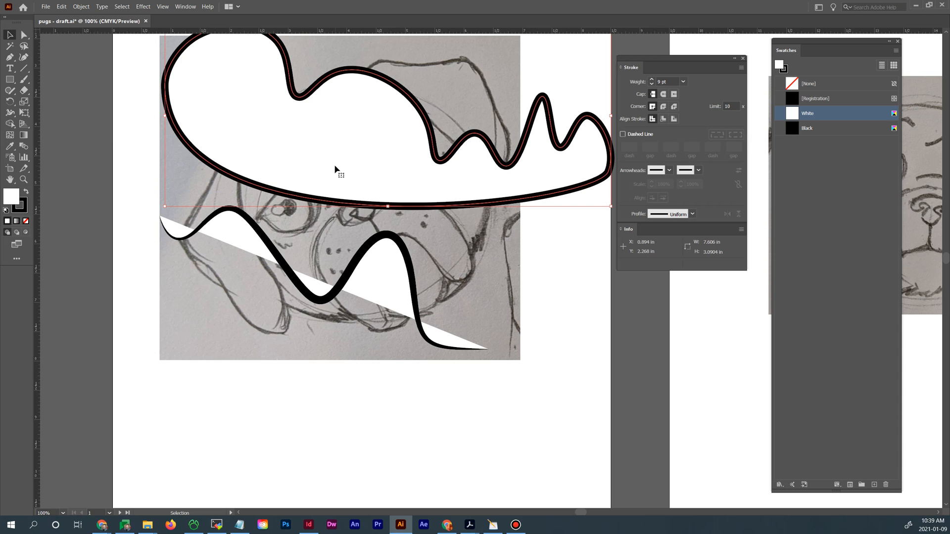
pyautogui.press('Delete')
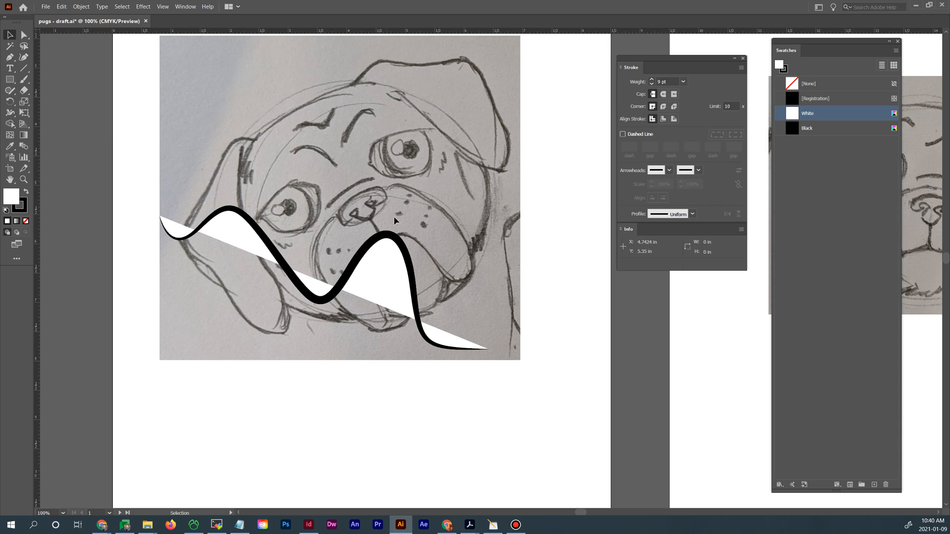
# Place the floating Layers and Artboards group beside the Stroke group and bring back the deleted closed shape
pyautogui.click(395, 236)
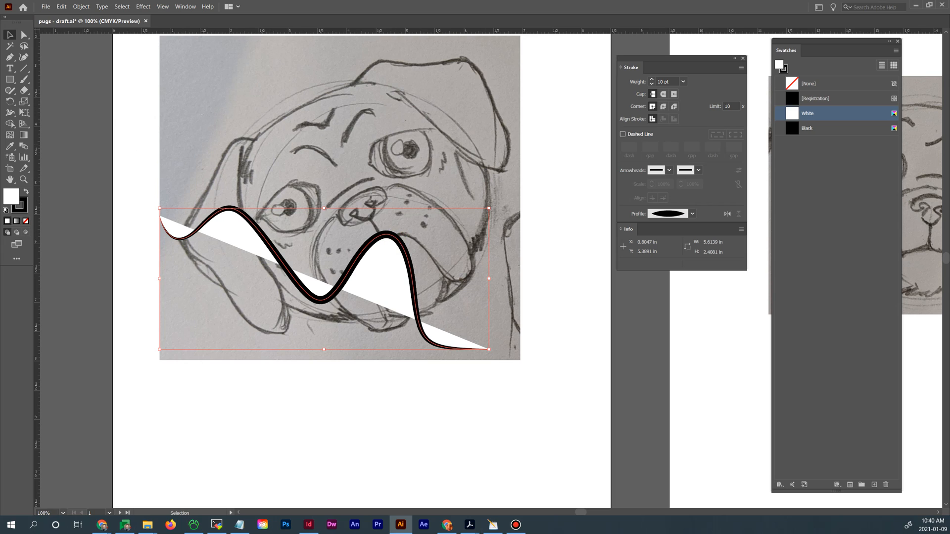
pyautogui.moveTo(949, 106)
pyautogui.mouseDown()
pyautogui.moveTo(583, 56)
pyautogui.moveTo(532, 59)
pyautogui.mouseUp()
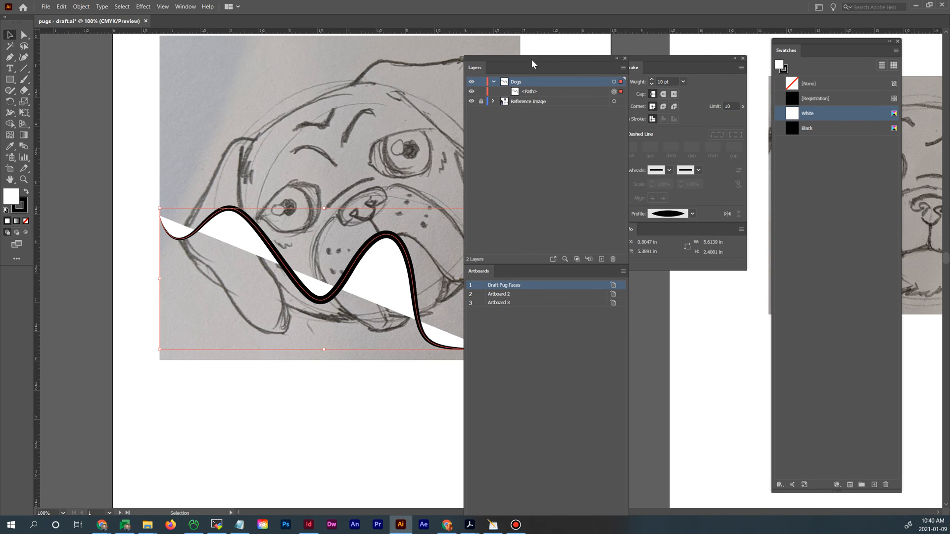
pyautogui.click(565, 91)
pyautogui.moveTo(589, 58); pyautogui.dragTo(568, 28)
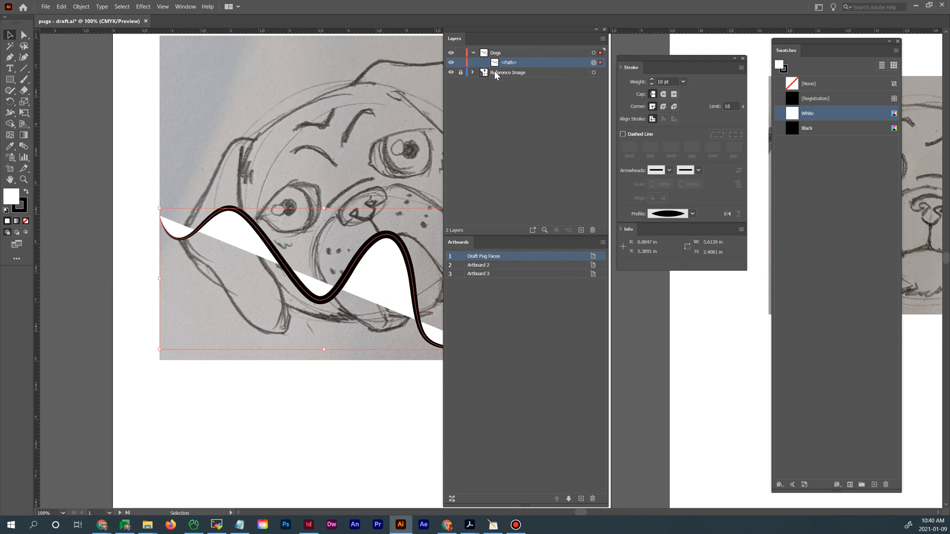
pyautogui.hotkey('ctrl', 'v')
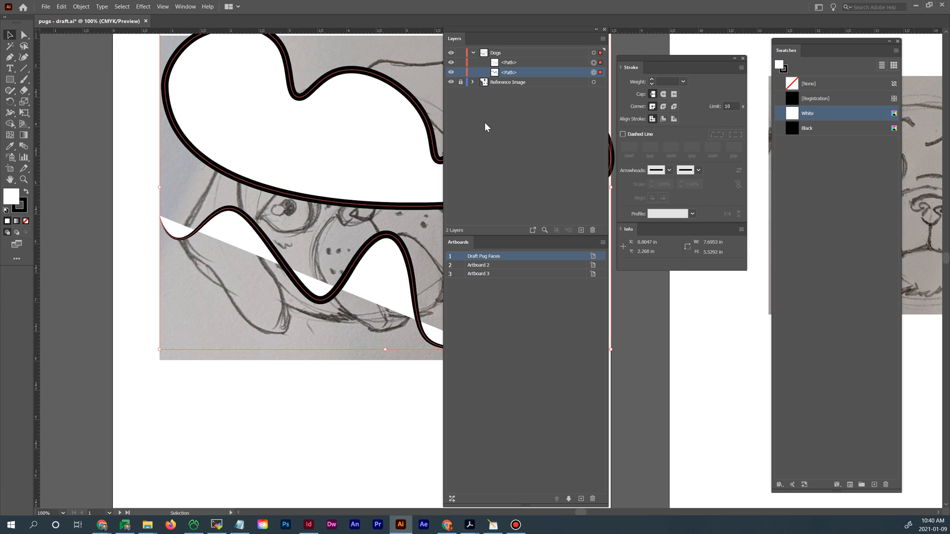
# Highlight the two paths of the Dogs layer in turn and open the upper path's name for editing
pyautogui.click(507, 63)
pyautogui.click(508, 73)
pyautogui.click(515, 64)
pyautogui.click(510, 74)
pyautogui.doubleClick(510, 63)
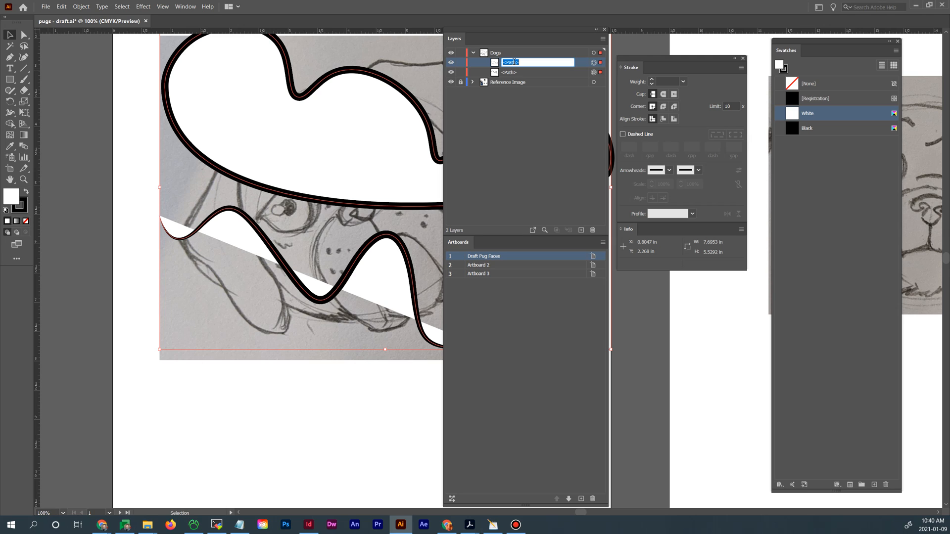
# Delete both practice paths from the Dogs layer, leaving only the locked reference sketch
pyautogui.click(530, 72)
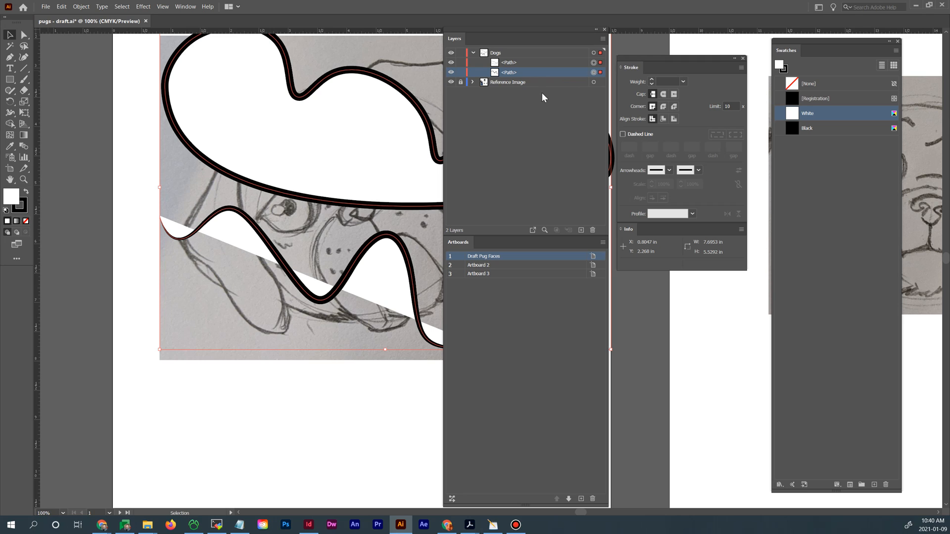
pyautogui.click(594, 73)
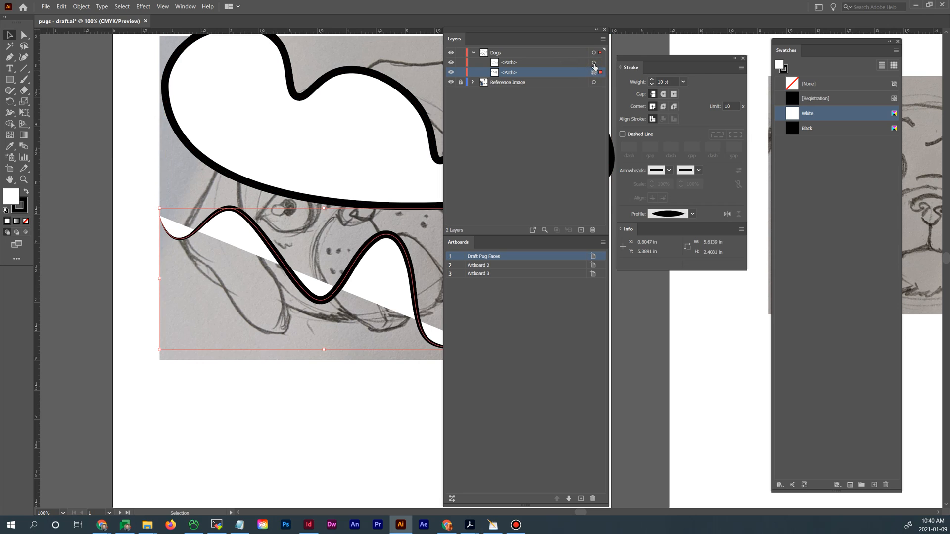
pyautogui.click(593, 62)
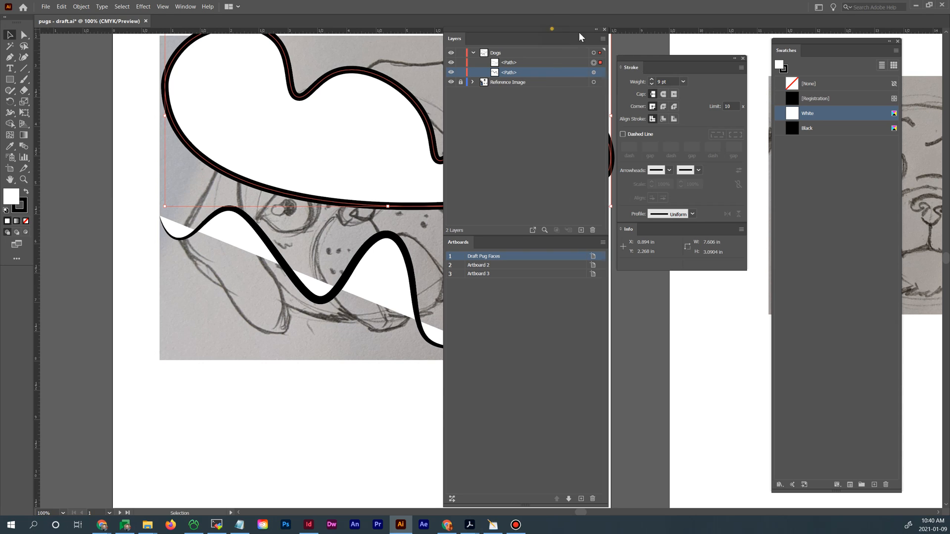
pyautogui.click(604, 30)
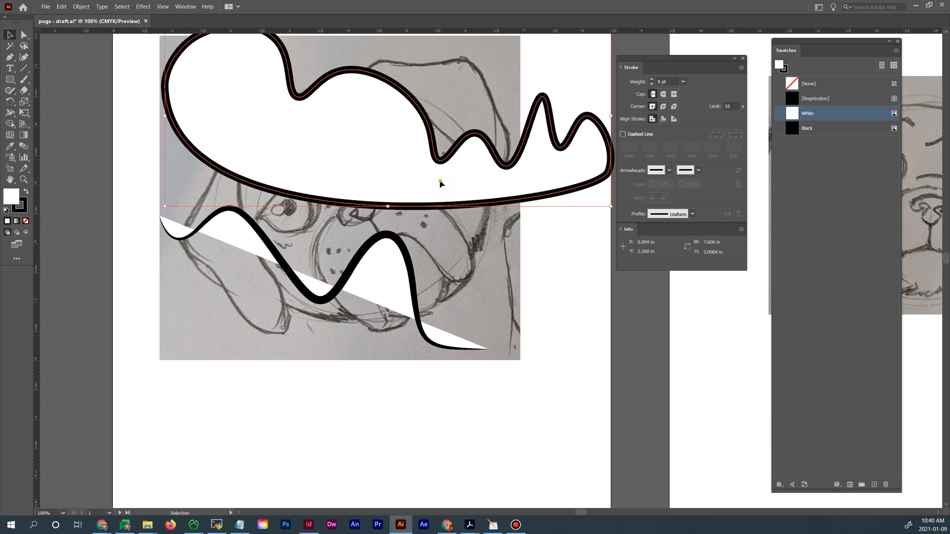
pyautogui.press('Delete')
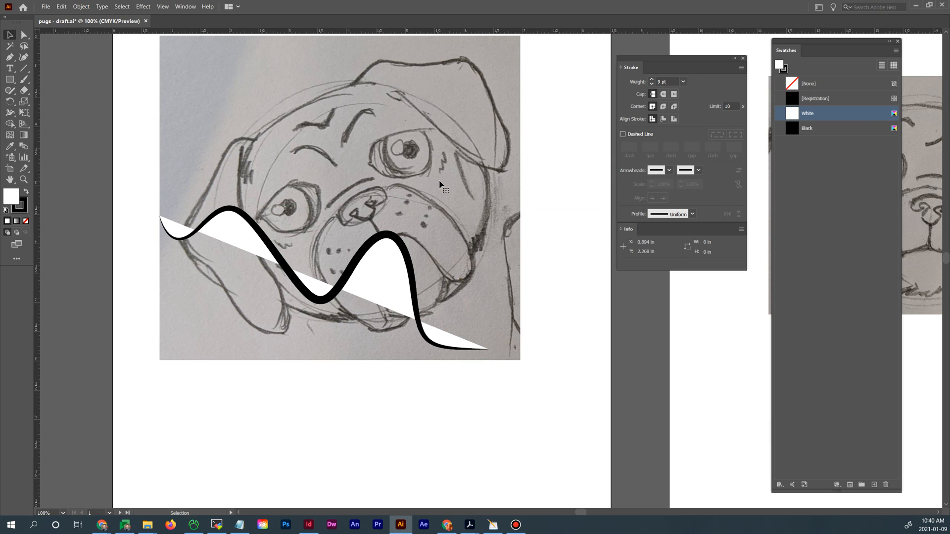
pyautogui.click(387, 296)
pyautogui.press('Delete')
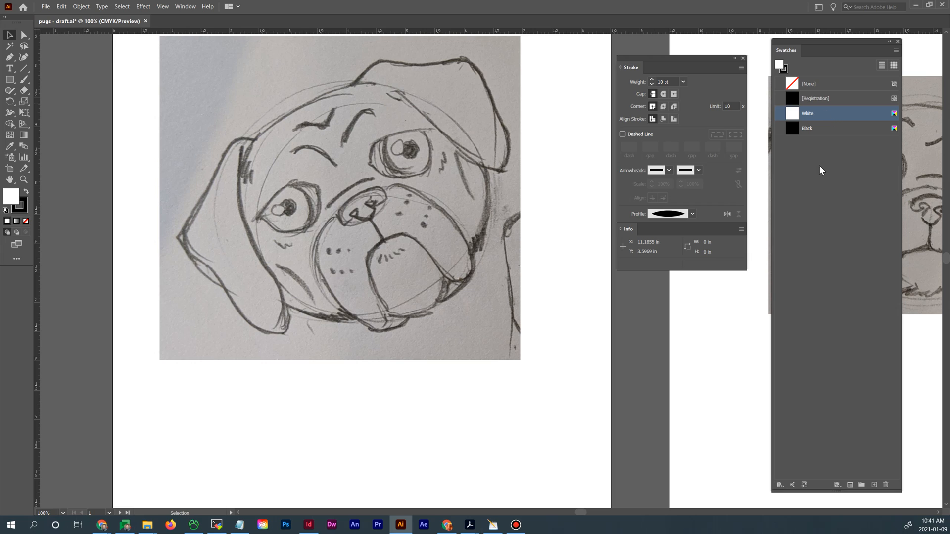
# Try to change the Black swatch's color type to Spot Color
pyautogui.click(837, 156)
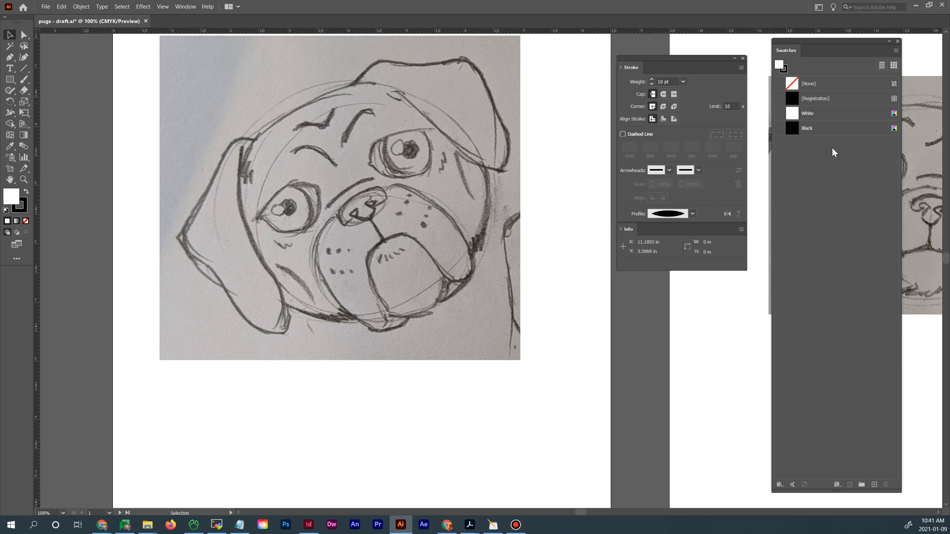
pyautogui.click(835, 130)
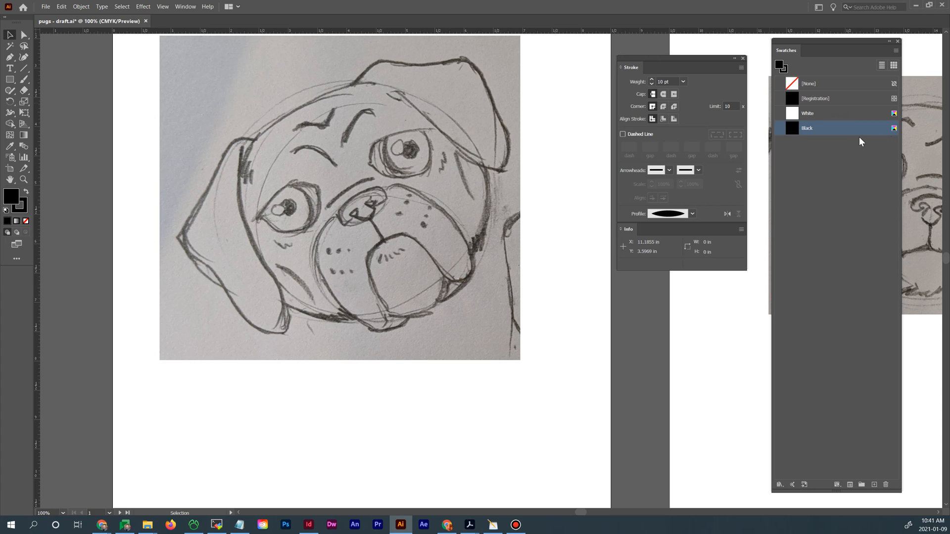
pyautogui.doubleClick(860, 130)
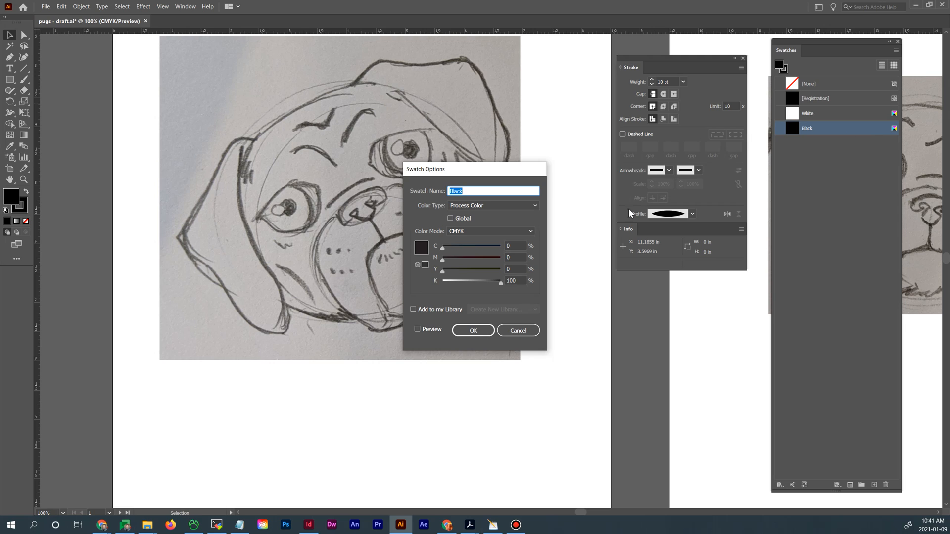
pyautogui.click(531, 205)
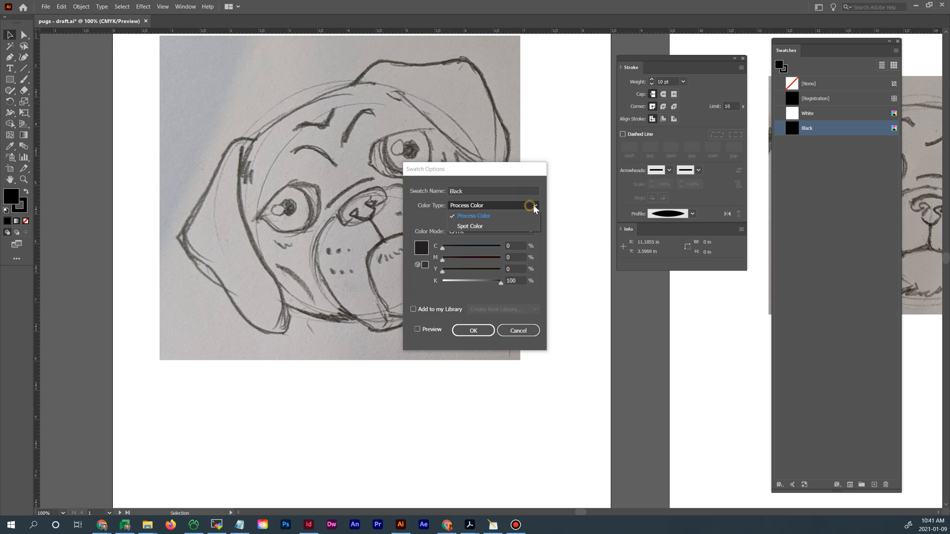
pyautogui.click(473, 224)
pyautogui.click(472, 330)
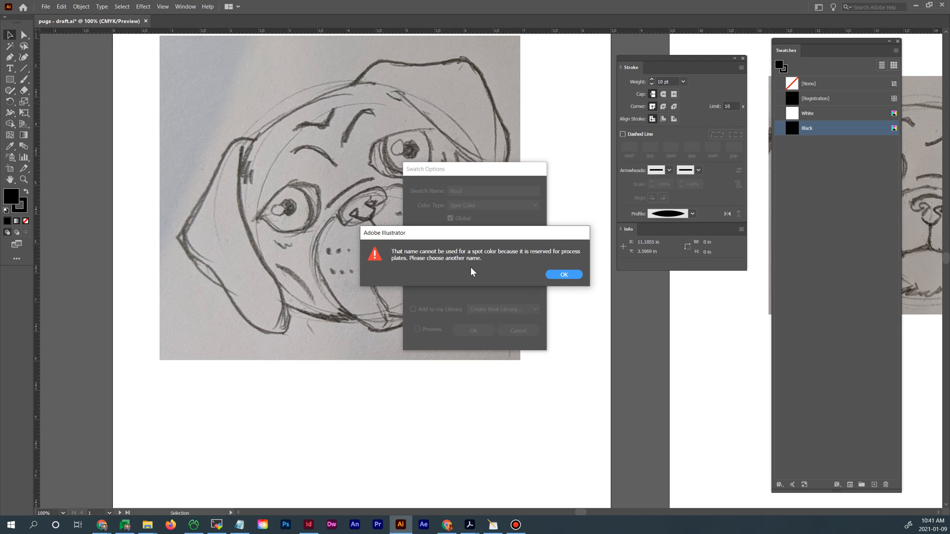
pyautogui.click(566, 275)
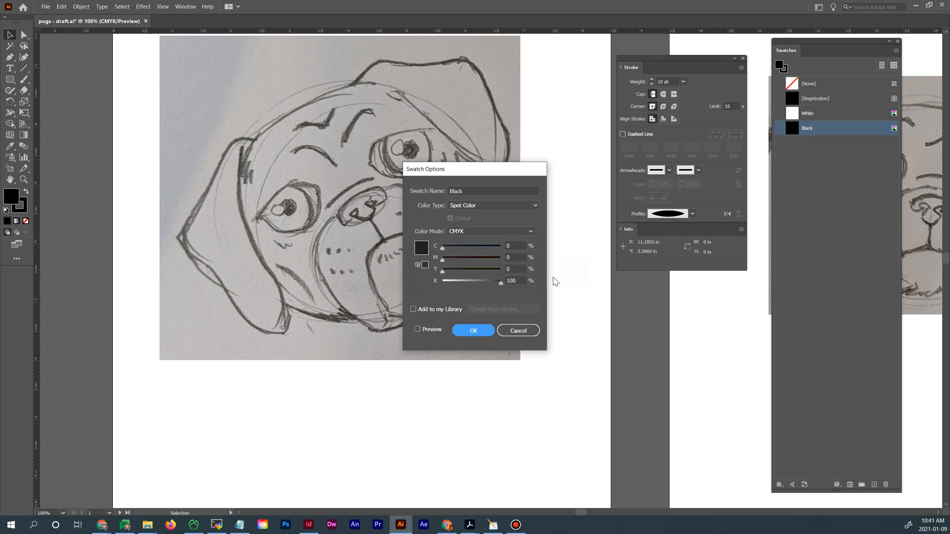
pyautogui.click(529, 329)
# Change the White swatch's color type to Spot Color
pyautogui.click(836, 120)
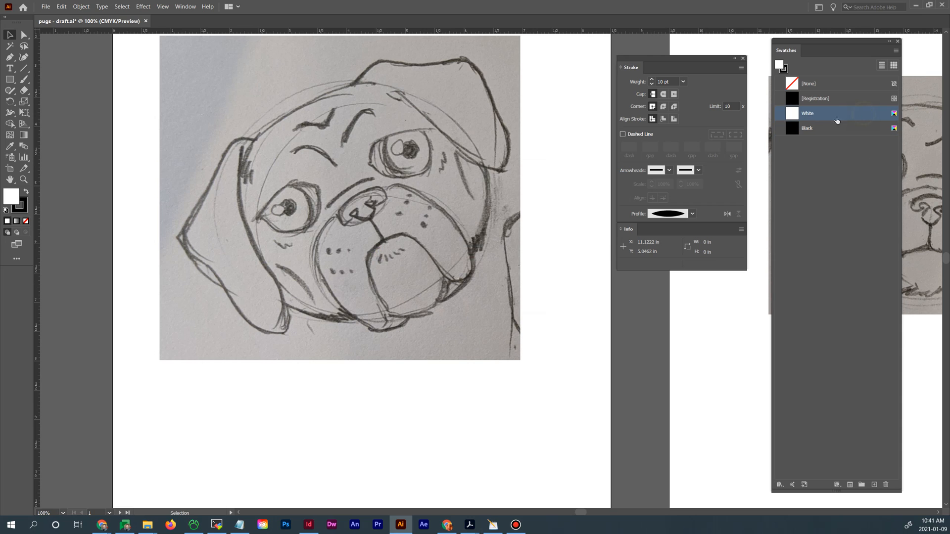
pyautogui.doubleClick(836, 120)
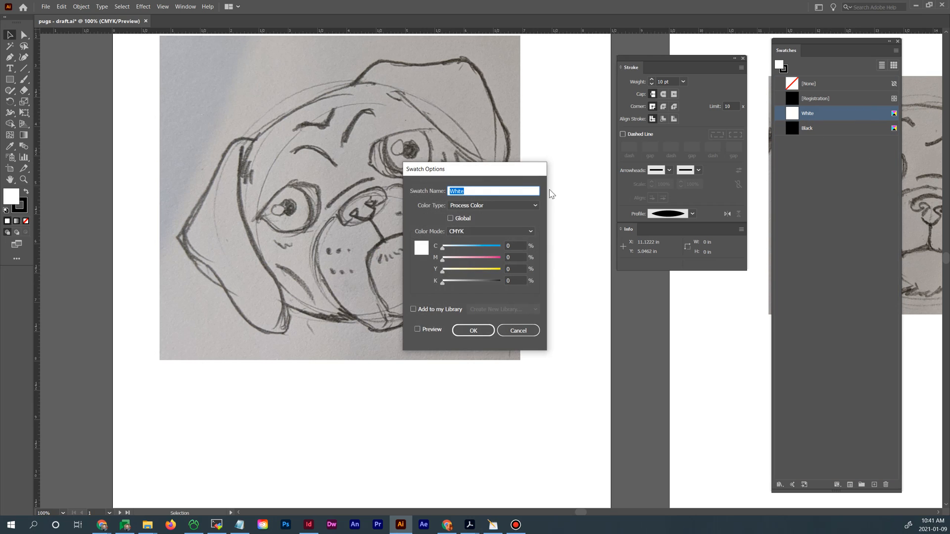
pyautogui.click(521, 205)
pyautogui.click(513, 224)
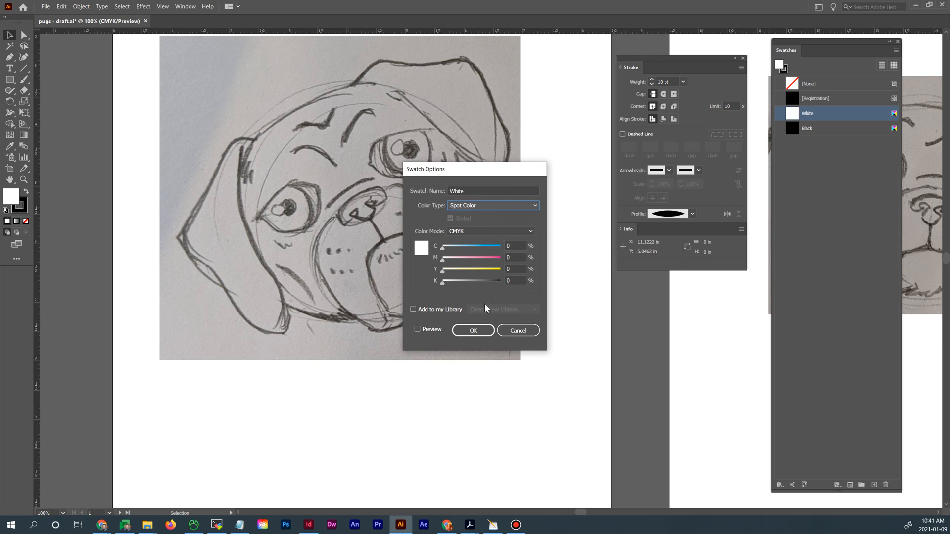
pyautogui.click(473, 331)
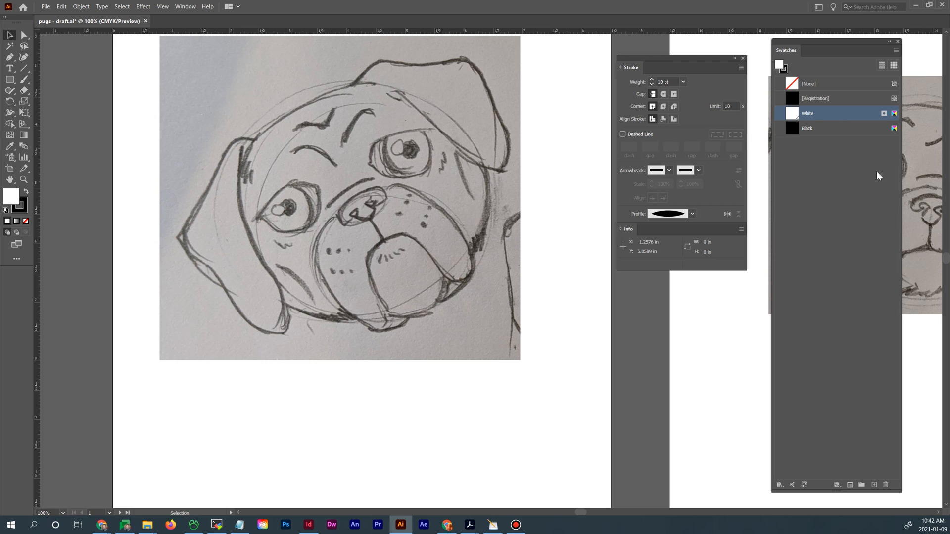
# Start a new swatch based on Black and set its cyan, magenta and yellow to 25% each
pyautogui.click(811, 130)
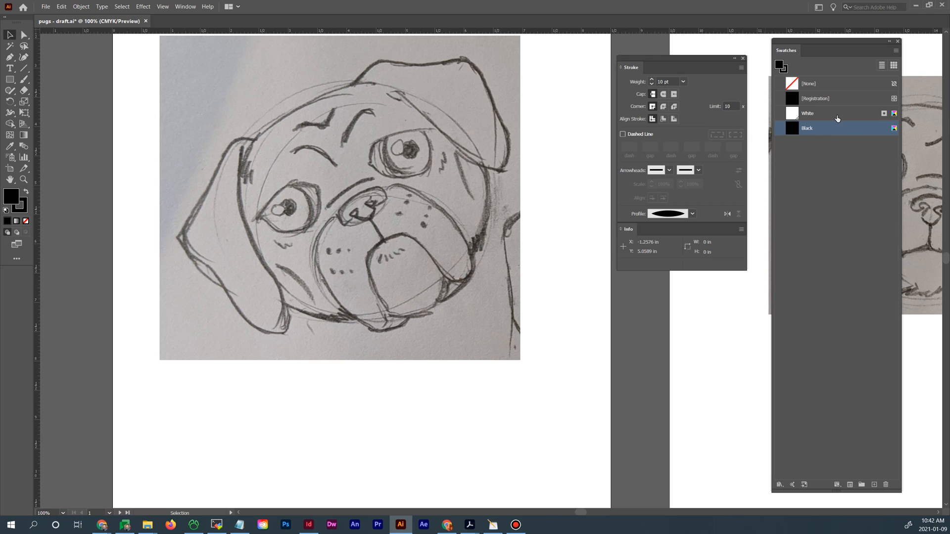
pyautogui.click(896, 50)
pyautogui.click(868, 53)
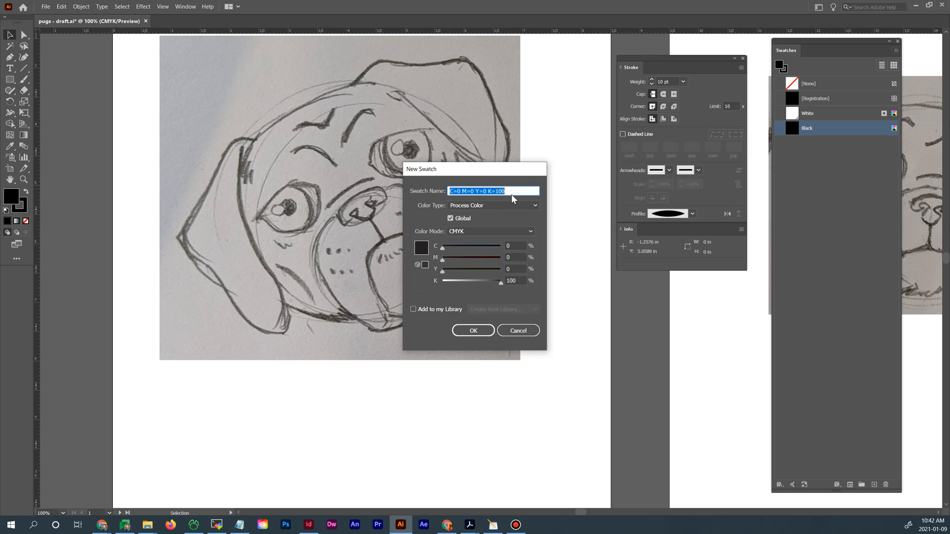
pyautogui.click(511, 191)
pyautogui.press('Tab')
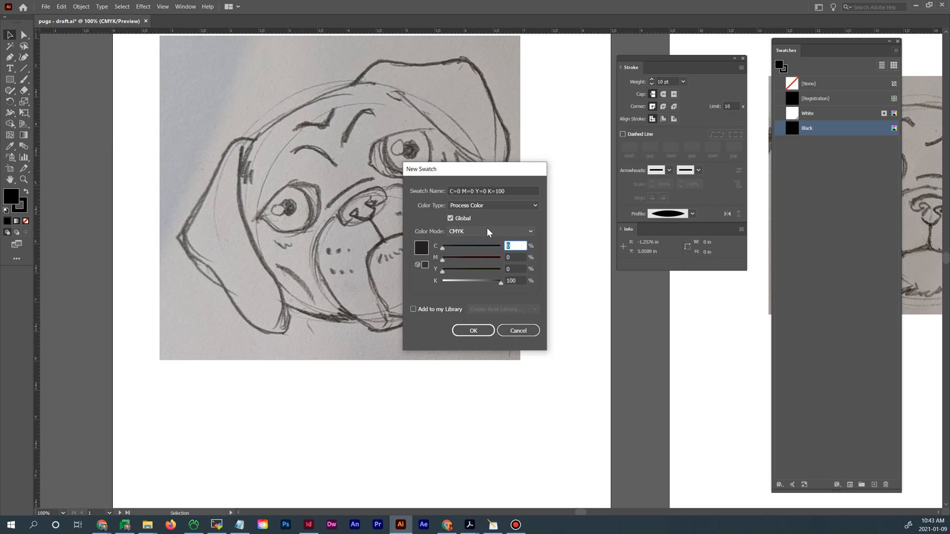
pyautogui.write('25')
pyautogui.press('Tab')
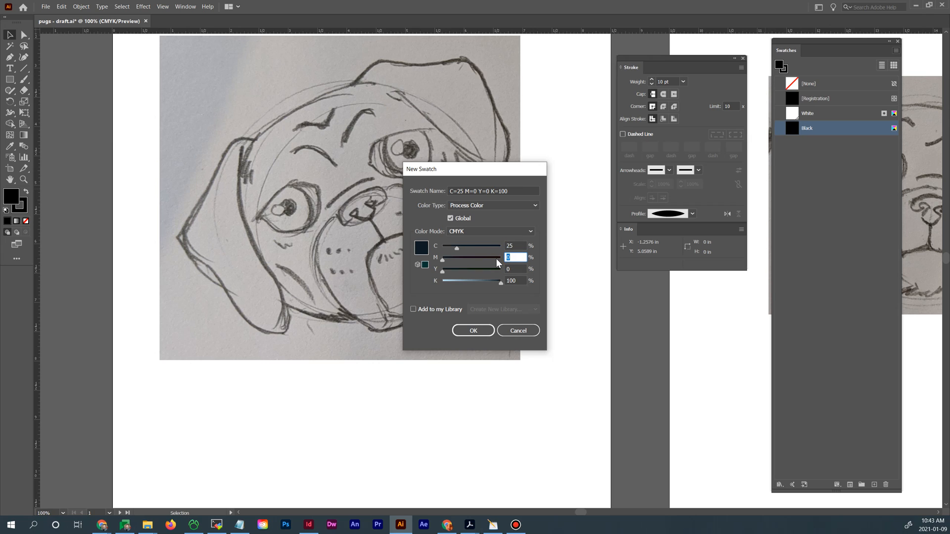
pyautogui.write('25')
pyautogui.click(515, 269)
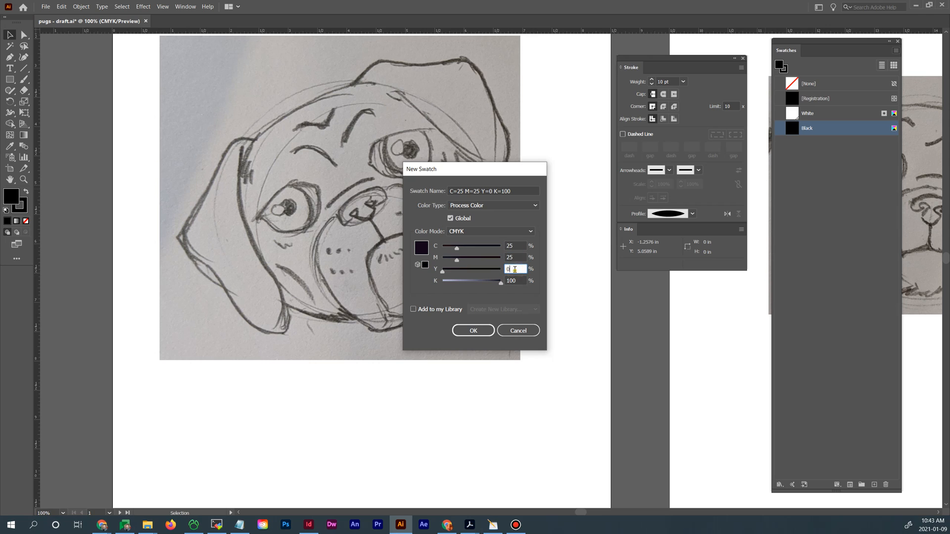
pyautogui.press('BackSpace')
pyautogui.write('25')
# Name the new swatch Rich Black and set its color type to Spot Color
pyautogui.moveTo(517, 192); pyautogui.dragTo(394, 195)
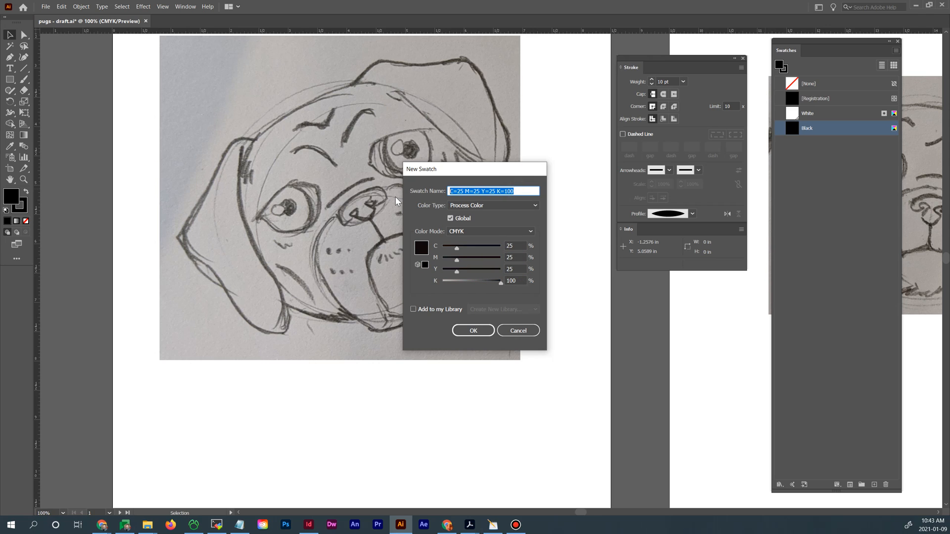
pyautogui.write('Rich Black')
pyautogui.click(507, 206)
pyautogui.click(495, 226)
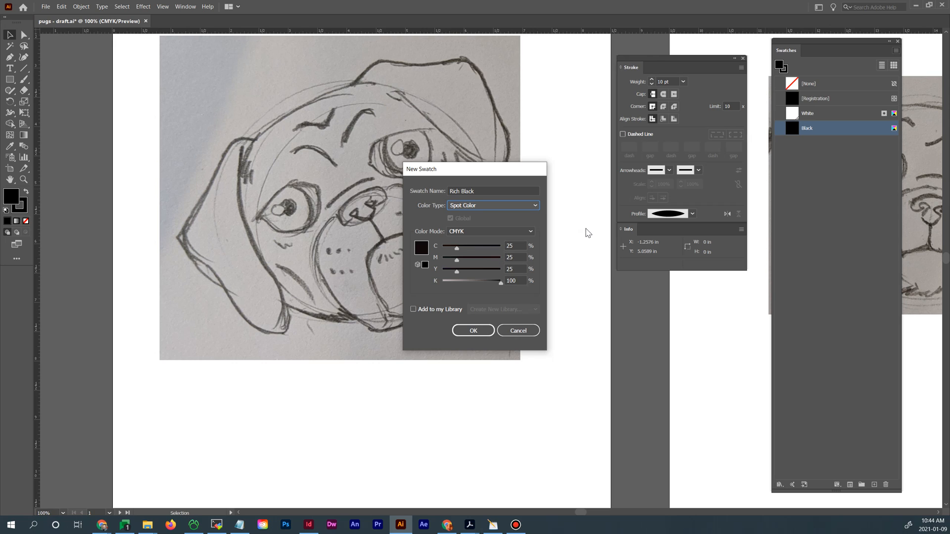
# Switch the Rich Black swatch's color type to Process Color and back to Spot Color
pyautogui.click(521, 207)
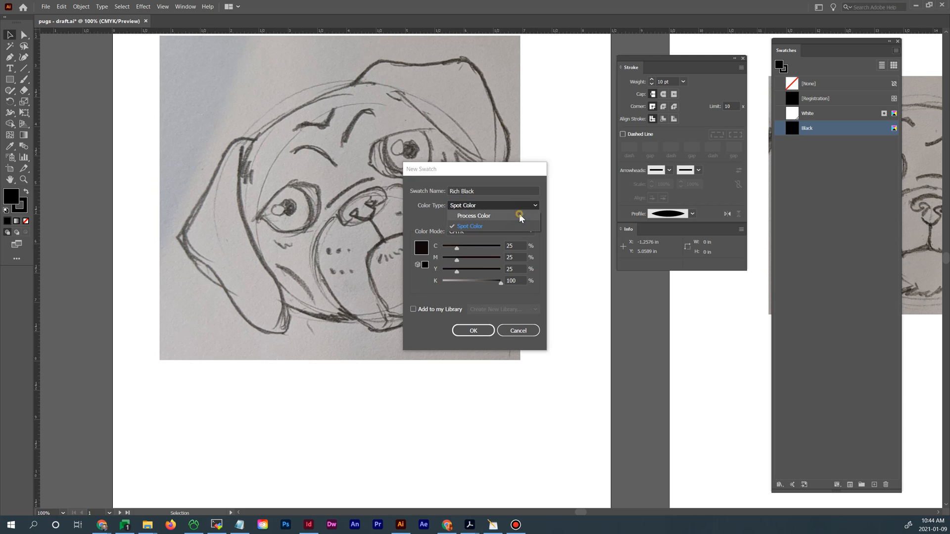
pyautogui.click(522, 215)
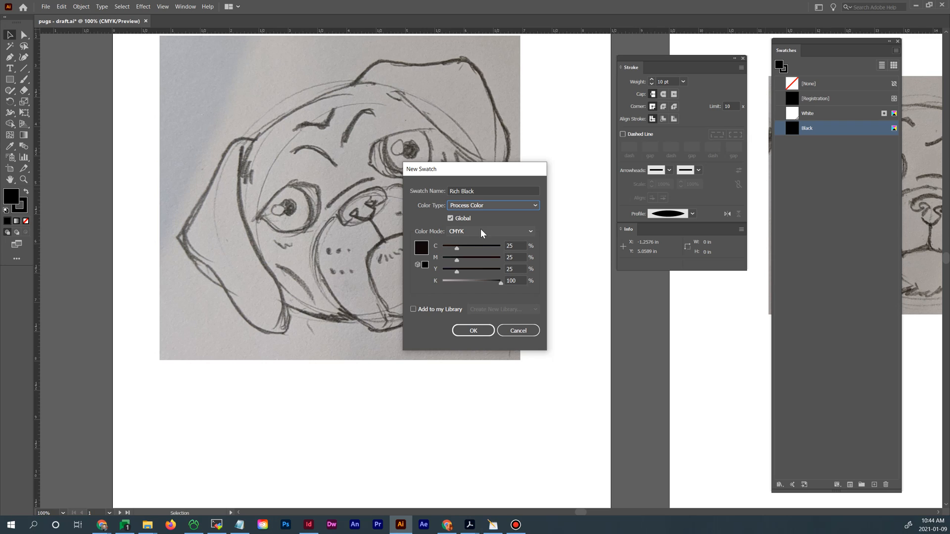
pyautogui.click(522, 208)
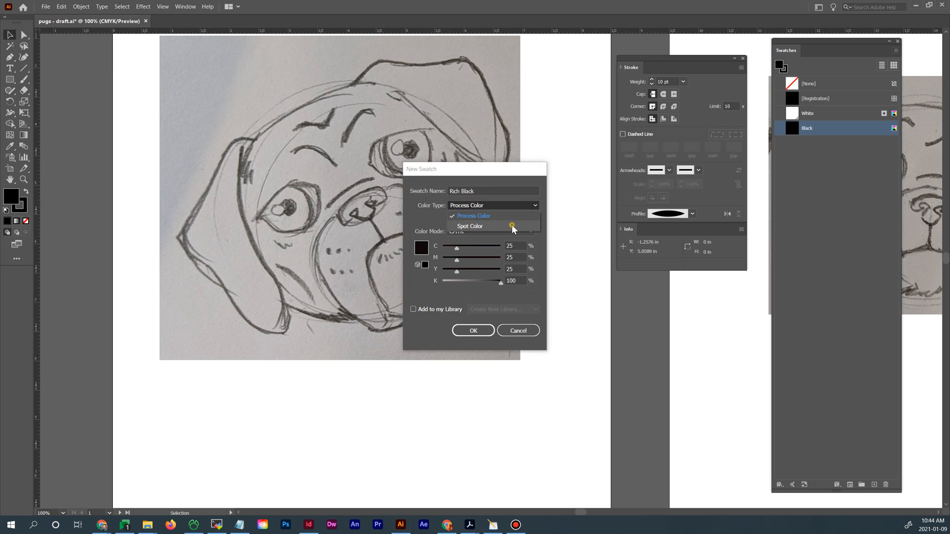
pyautogui.click(511, 226)
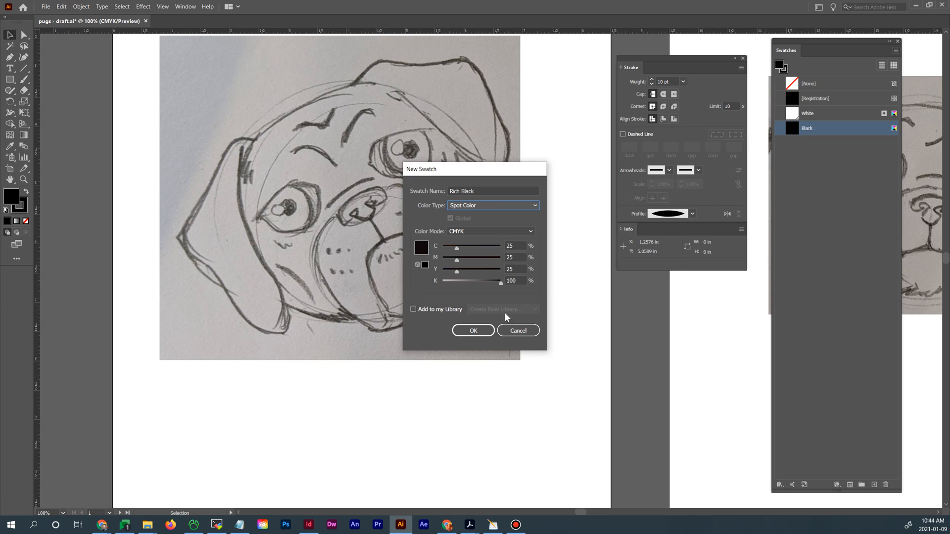
# Save the Rich Black swatch and move it above Black in the swatch list
pyautogui.click(473, 331)
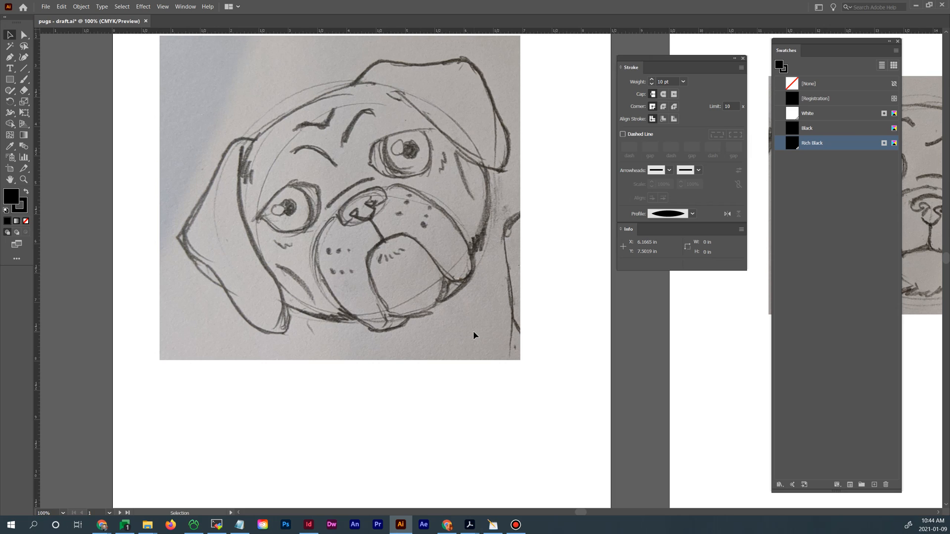
pyautogui.moveTo(854, 143); pyautogui.dragTo(854, 120)
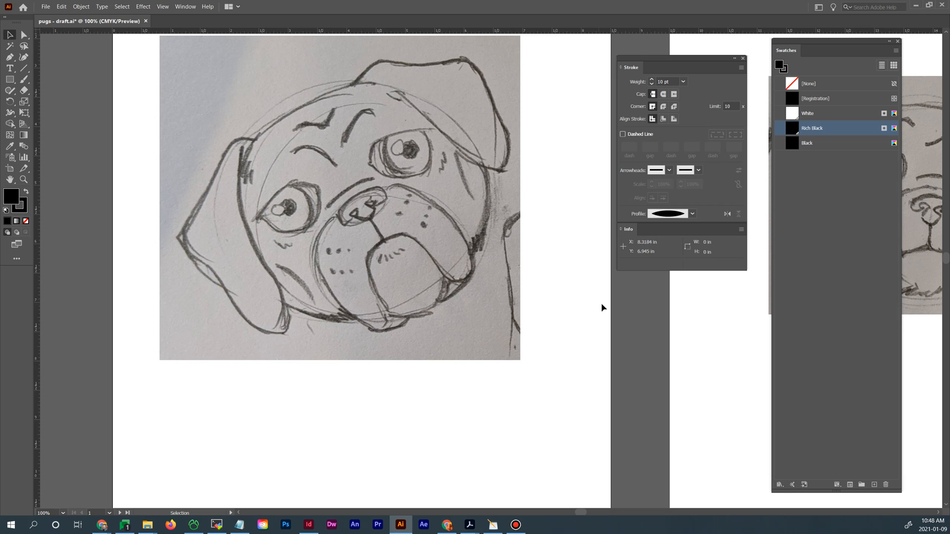
# Trace the top and outer edge of the left-hand ear on the pug sketch with the Pen tool
pyautogui.press('space')
pyautogui.moveTo(577, 221); pyautogui.dragTo(574, 307)
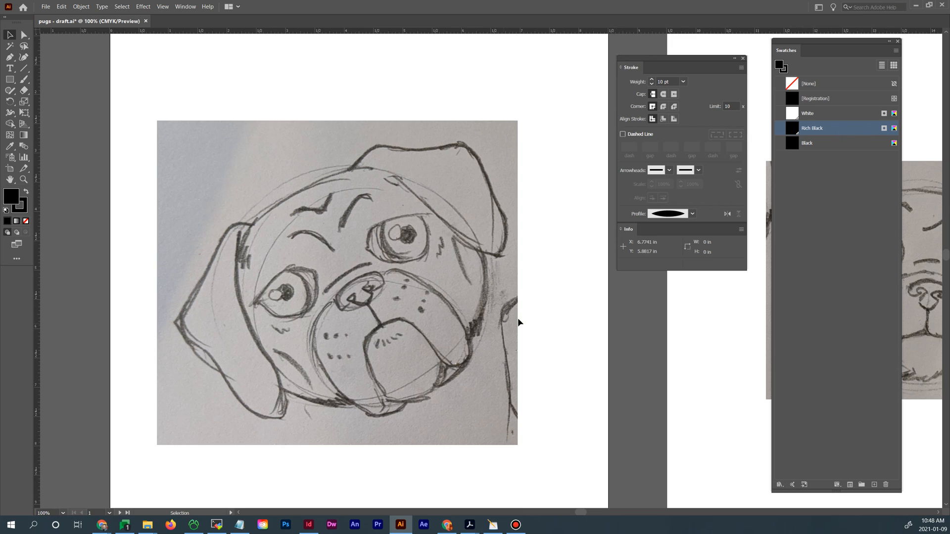
pyautogui.moveTo(426, 334)
pyautogui.mouseDown()
pyautogui.moveTo(520, 255)
pyautogui.moveTo(506, 307)
pyautogui.mouseUp()
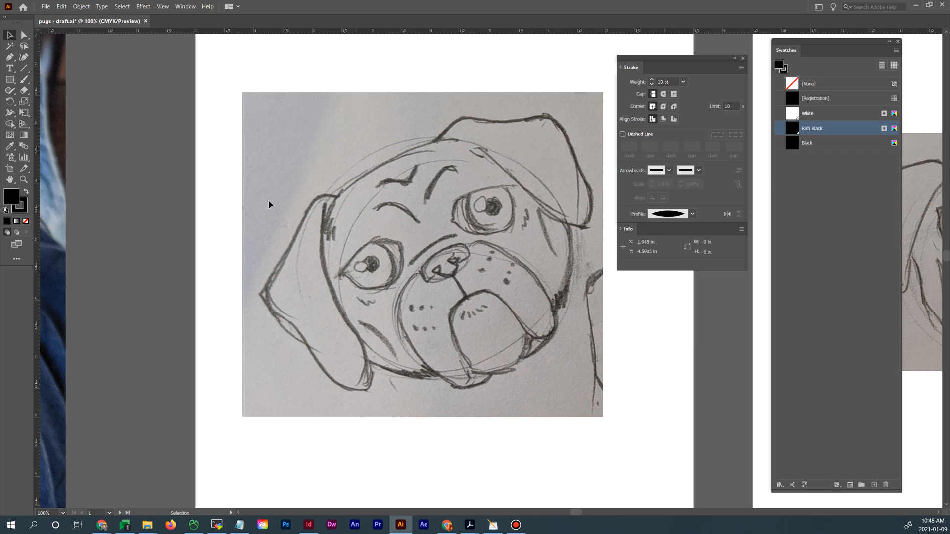
pyautogui.click(10, 57)
pyautogui.hotkey('ctrl', '=')
pyautogui.moveTo(435, 270); pyautogui.dragTo(392, 214)
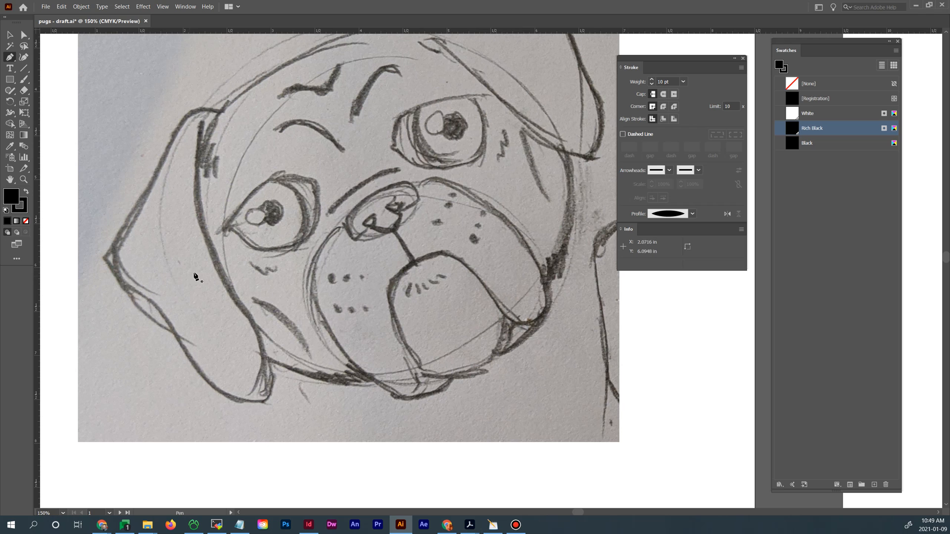
pyautogui.moveTo(227, 240); pyautogui.dragTo(262, 285)
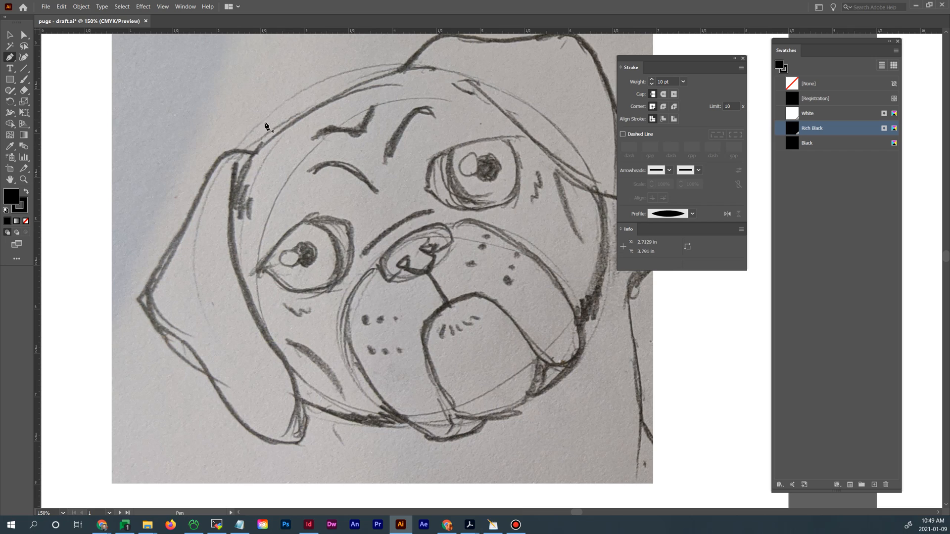
pyautogui.click(252, 155)
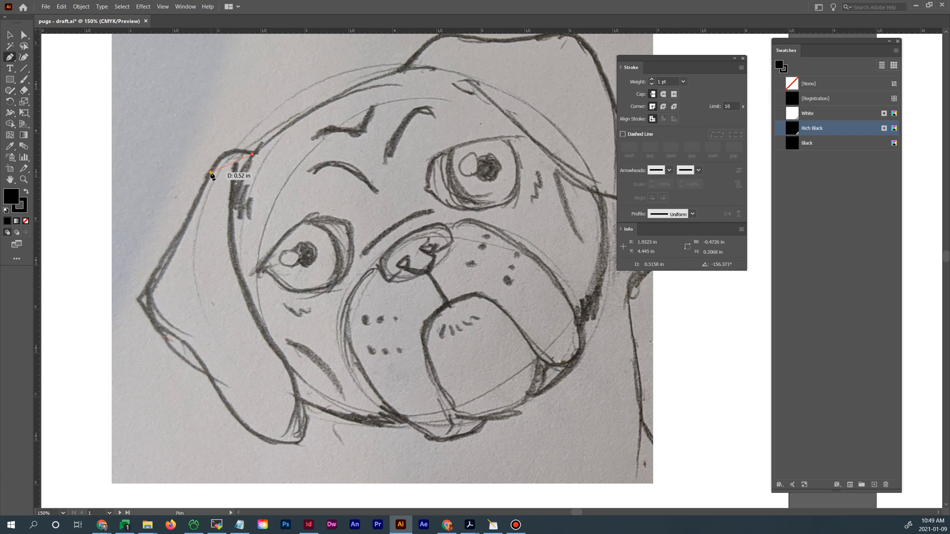
pyautogui.moveTo(212, 172); pyautogui.dragTo(195, 205)
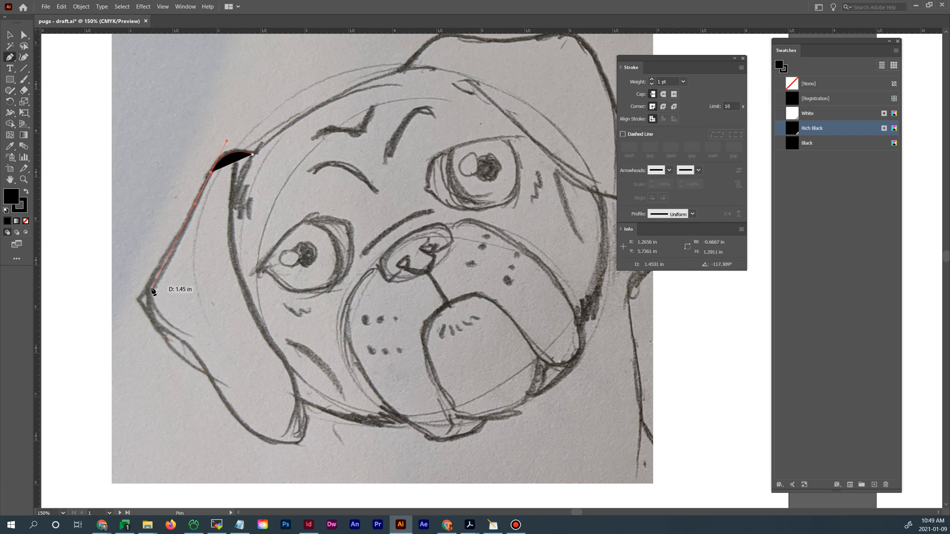
pyautogui.moveTo(151, 290); pyautogui.dragTo(151, 297)
pyautogui.moveTo(180, 341); pyautogui.dragTo(211, 355)
# Continue the left-hand ear path around the ear's lower tip and up its inner edge to beside the eye
pyautogui.click(227, 412)
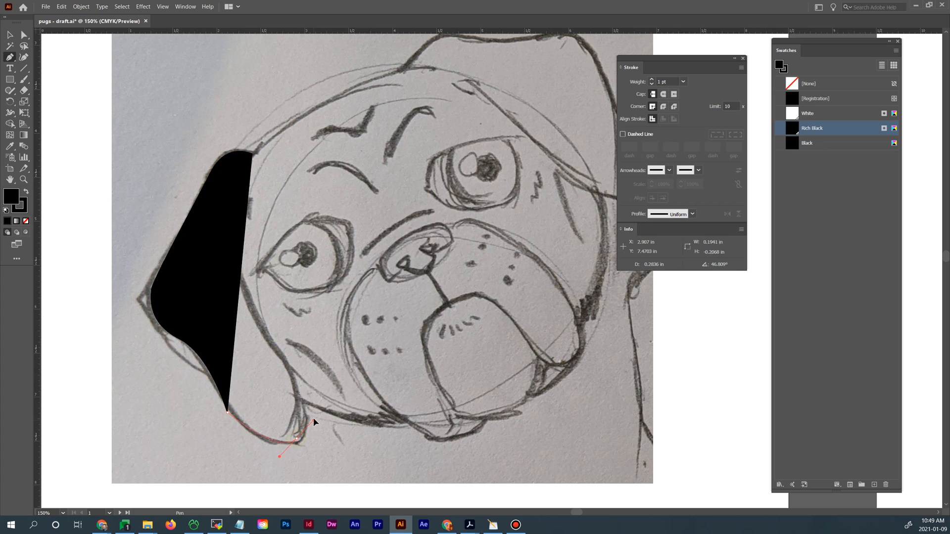
pyautogui.moveTo(296, 438); pyautogui.dragTo(314, 417)
pyautogui.click(282, 348)
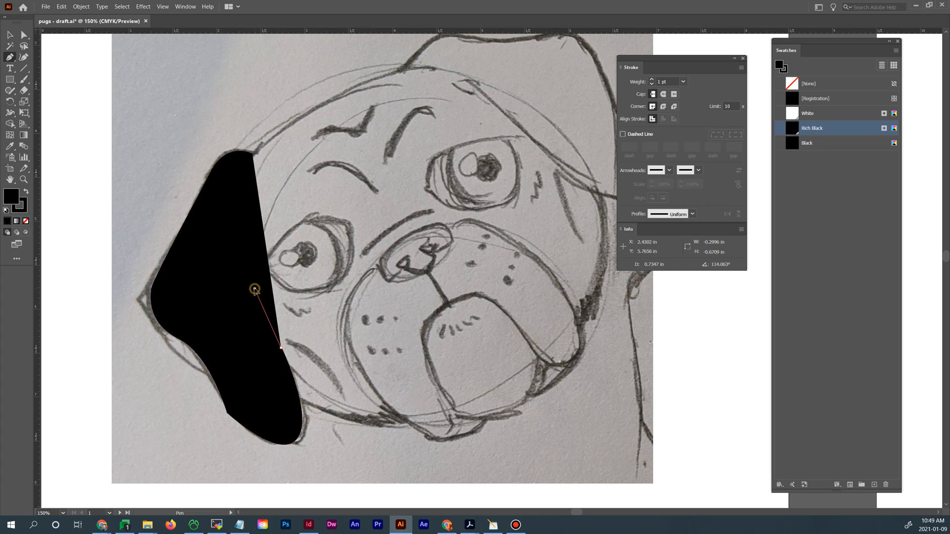
pyautogui.moveTo(254, 288); pyautogui.dragTo(261, 278)
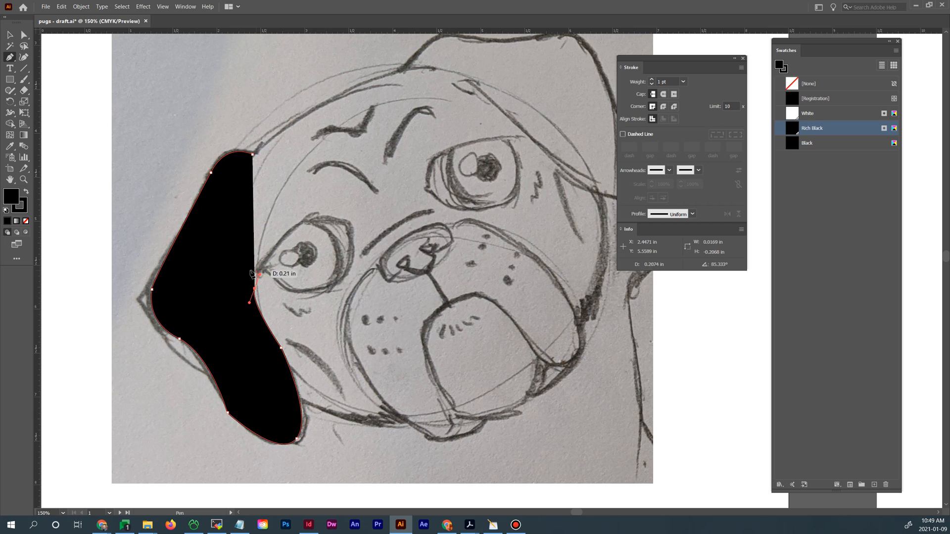
# Remove the ear path's fill and set its stroke weight to 5 pt
pyautogui.click(26, 220)
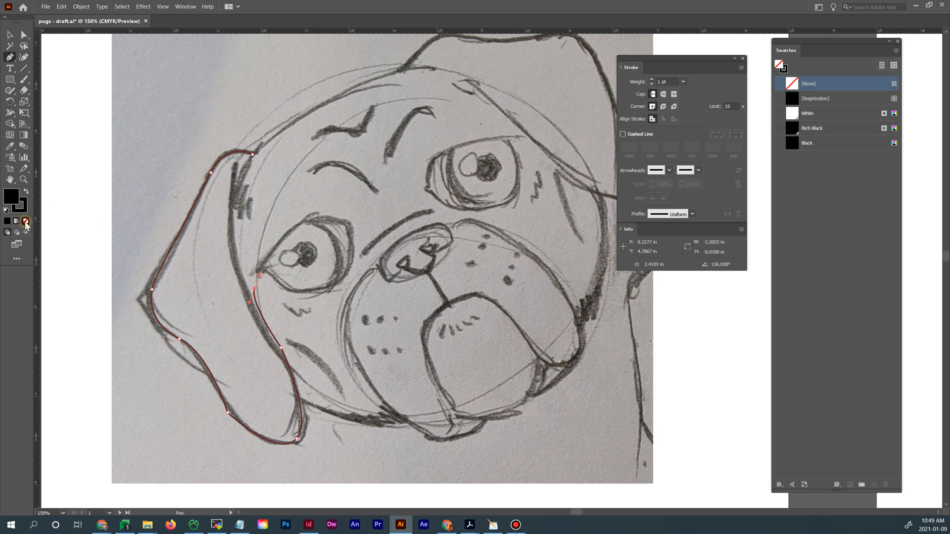
pyautogui.click(24, 208)
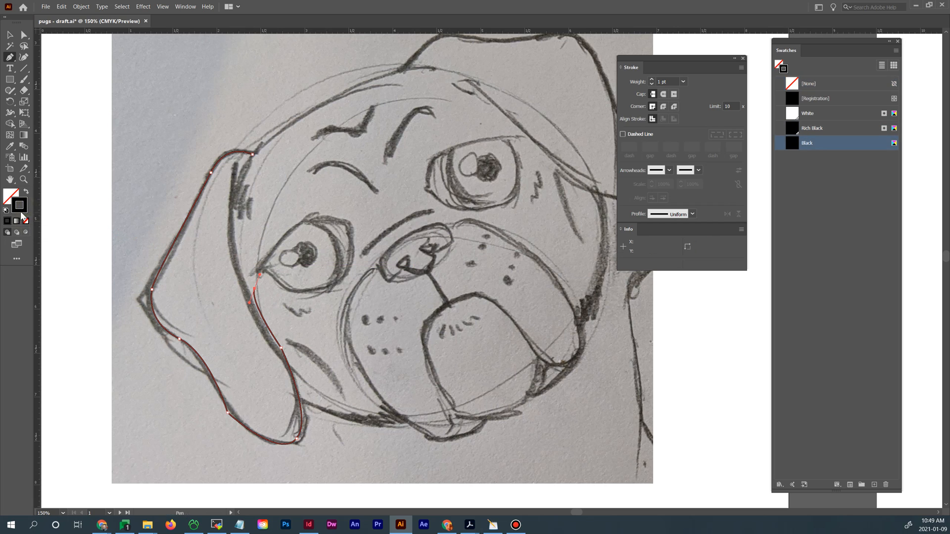
pyautogui.click(651, 81)
pyautogui.click(651, 81)
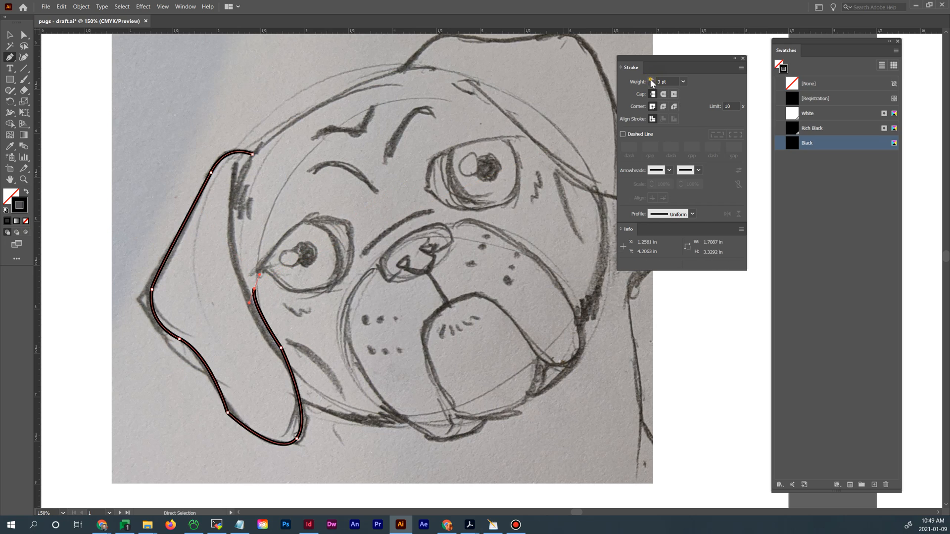
pyautogui.click(651, 80)
pyautogui.click(651, 80)
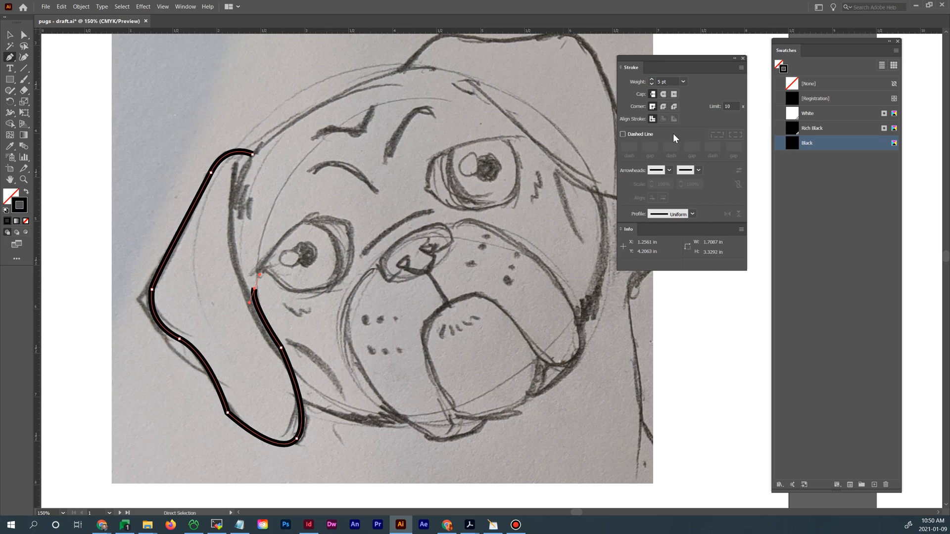
# Apply the tapered width profile with its thickest part off-center to the ear stroke and deselect the path
pyautogui.click(692, 214)
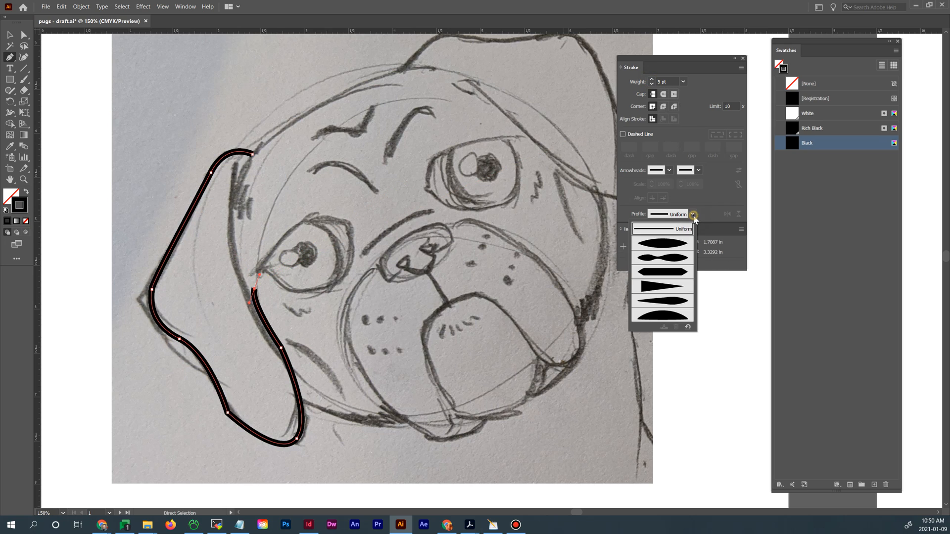
pyautogui.click(673, 303)
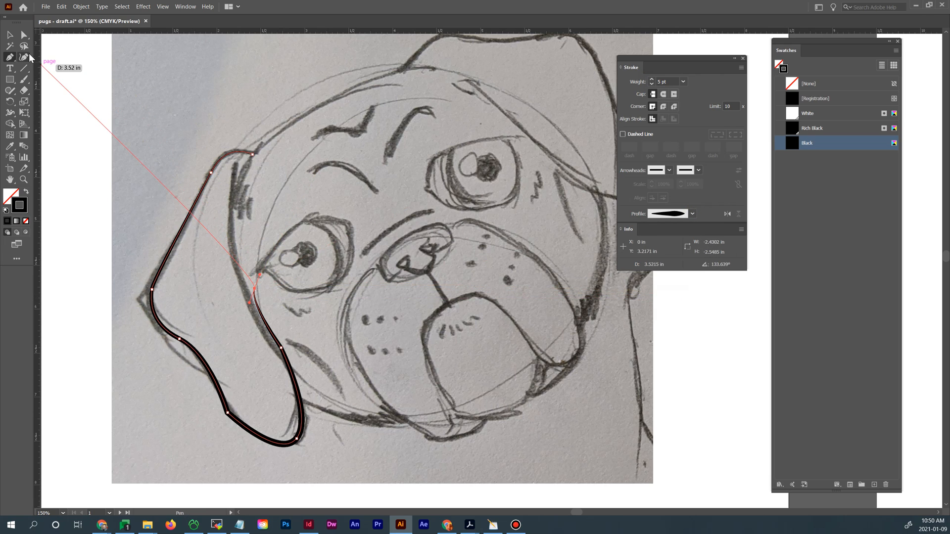
pyautogui.click(11, 36)
pyautogui.click(180, 109)
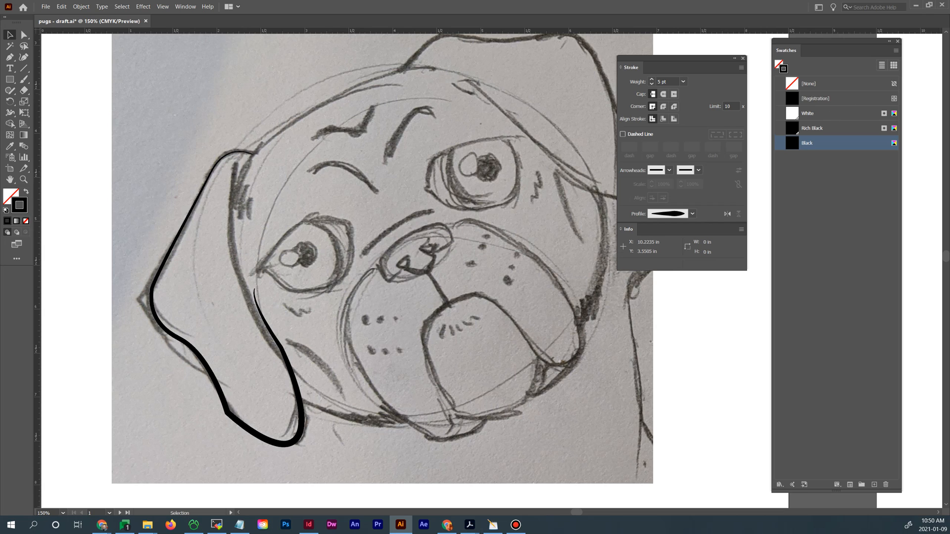
# Hide the Reference Image layer to check the ear stroke on its own, and show the layer again
pyautogui.moveTo(949, 62); pyautogui.dragTo(546, 59)
pyautogui.click(481, 101)
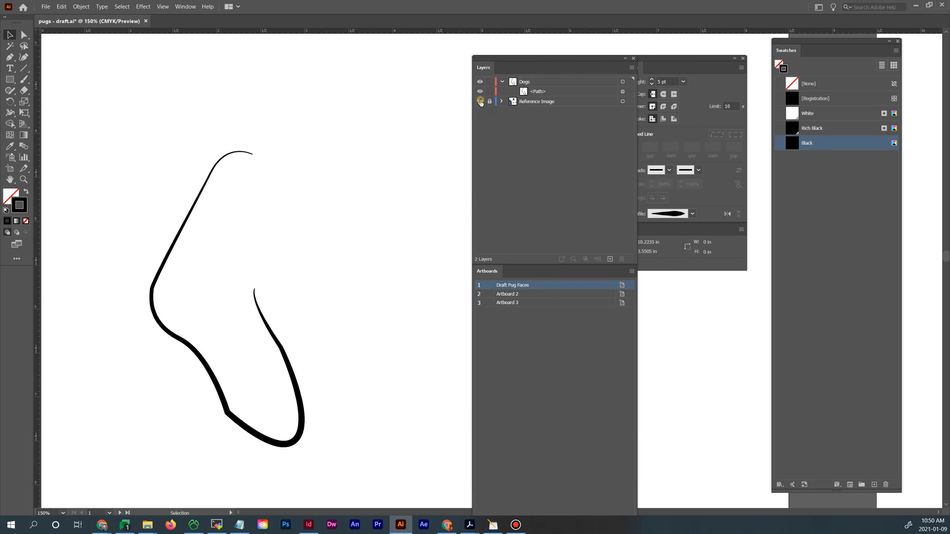
pyautogui.click(481, 102)
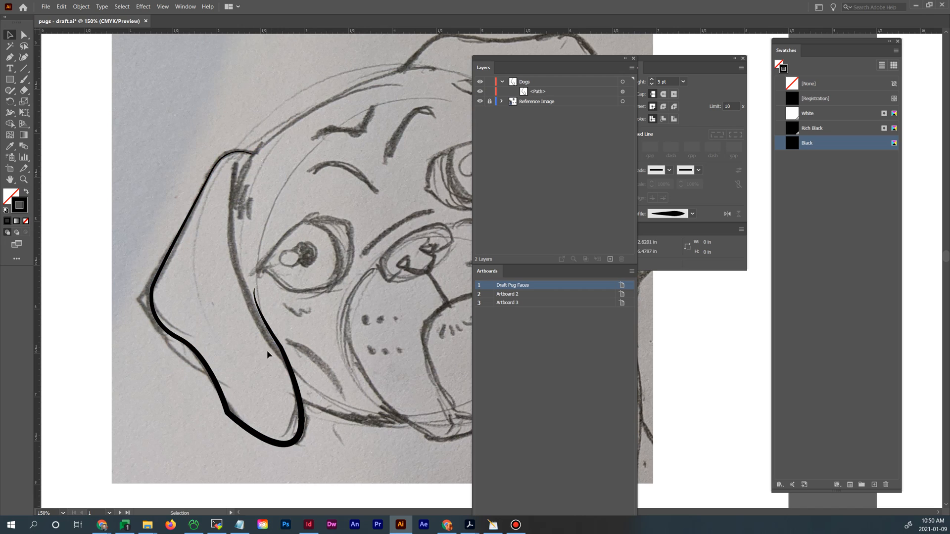
# Delete the traced ear path from the Dogs layer and close the layer list
pyautogui.click(296, 407)
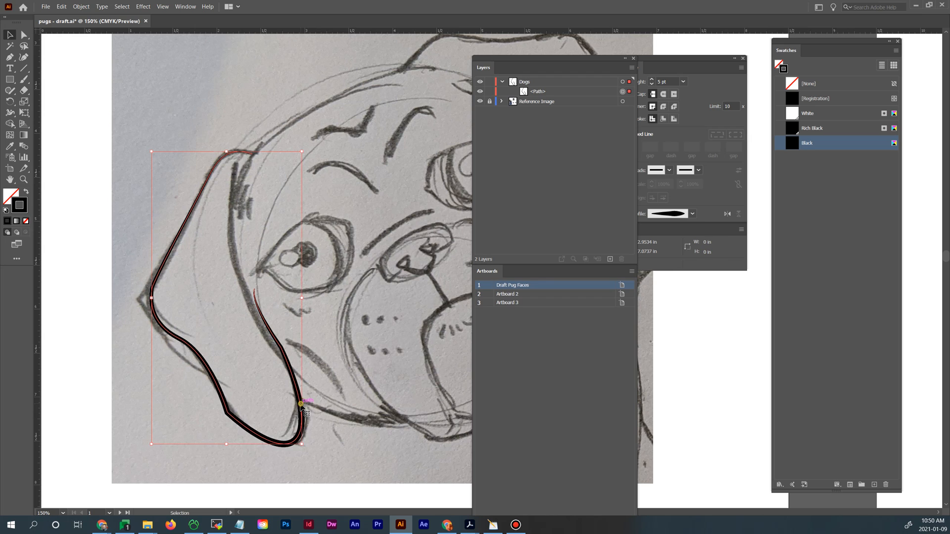
pyautogui.press('Delete')
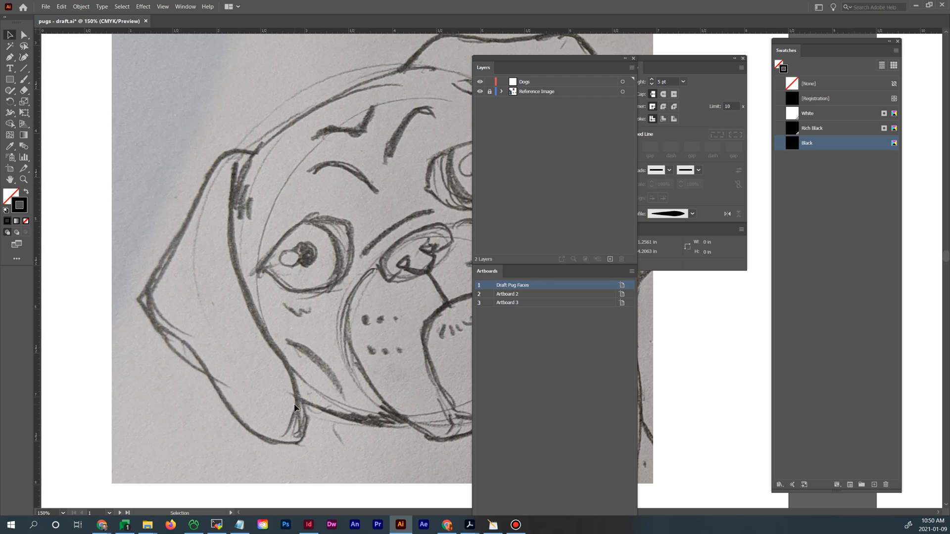
pyautogui.click(633, 57)
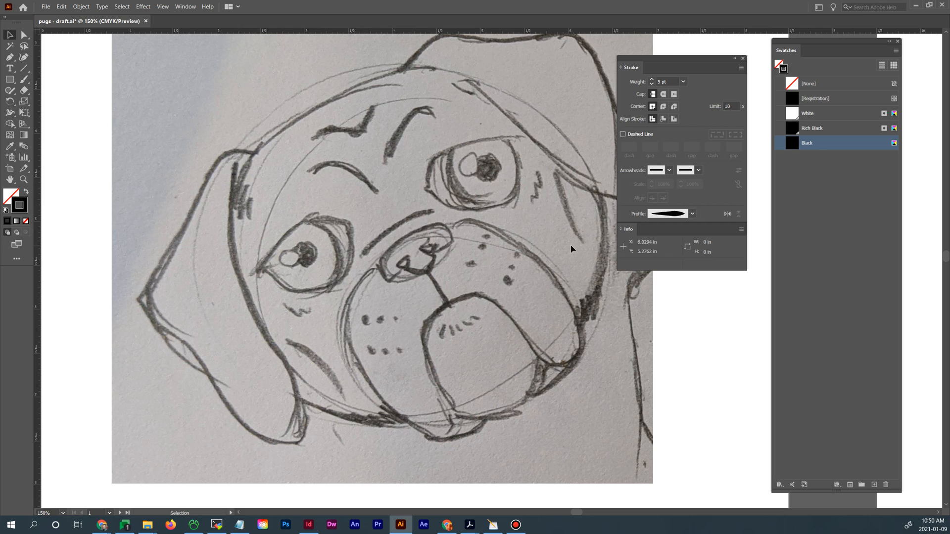
# Move the stroke settings clear of the sketch and start a new Pen outline over the top curve of the left-hand ear
pyautogui.moveTo(680, 59)
pyautogui.mouseDown()
pyautogui.moveTo(700, 81)
pyautogui.moveTo(736, 200)
pyautogui.moveTo(733, 228)
pyautogui.mouseUp()
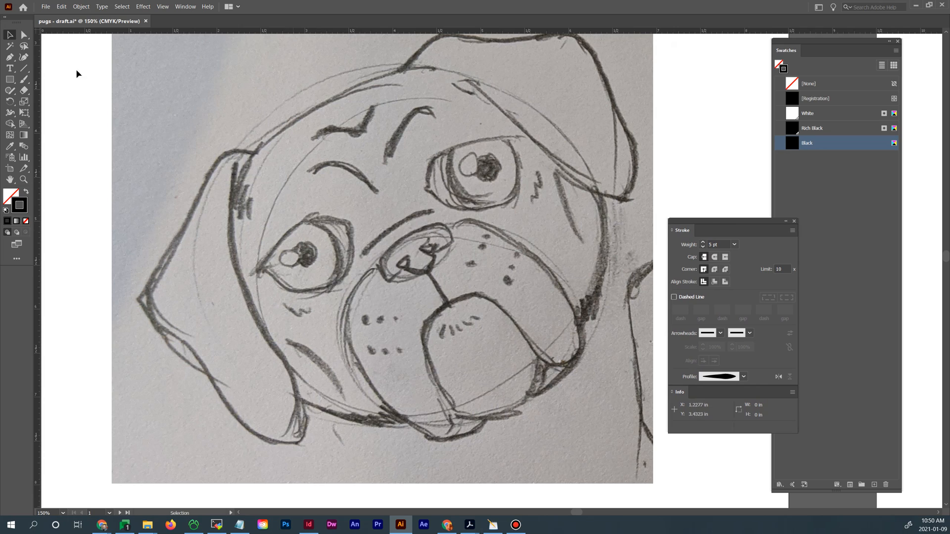
pyautogui.click(10, 57)
pyautogui.hotkey('ctrl', '-')
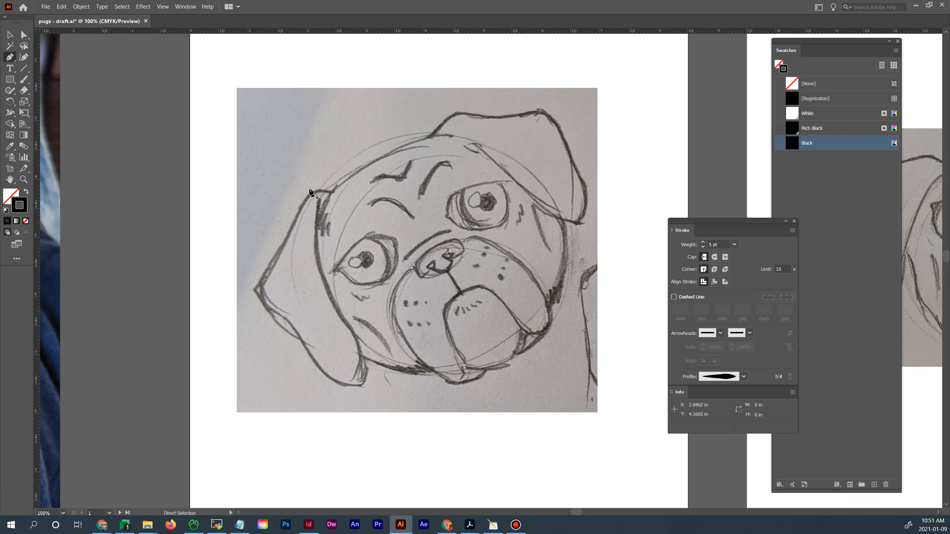
pyautogui.moveTo(379, 223)
pyautogui.mouseDown()
pyautogui.moveTo(257, 236)
pyautogui.moveTo(342, 226)
pyautogui.moveTo(307, 210)
pyautogui.moveTo(362, 221)
pyautogui.mouseUp()
pyautogui.hotkey('ctrl', '+')
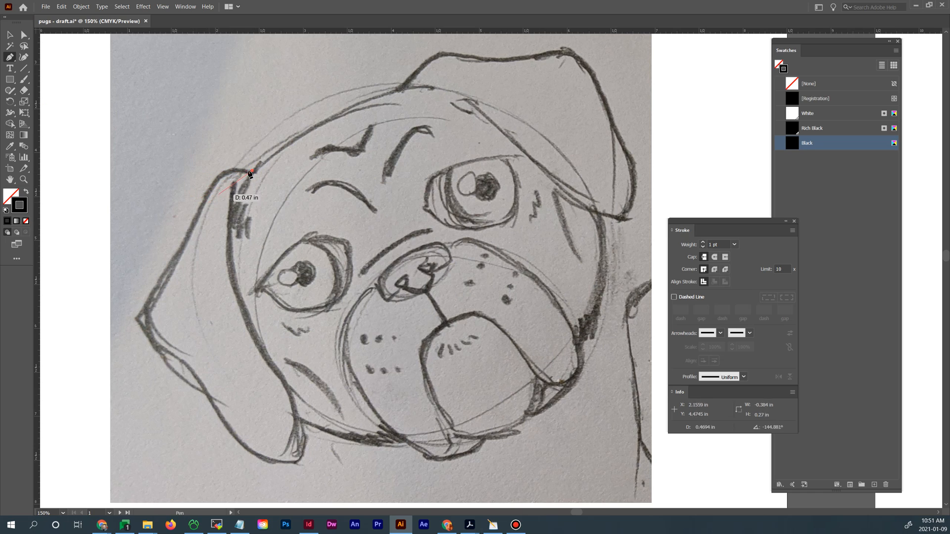
pyautogui.moveTo(253, 173); pyautogui.dragTo(254, 175)
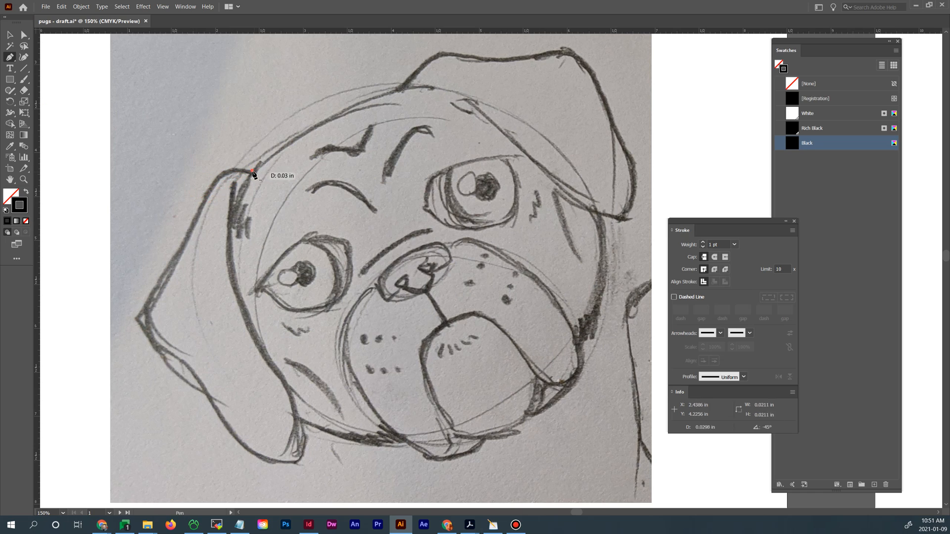
pyautogui.click(202, 200)
pyautogui.moveTo(203, 200); pyautogui.dragTo(182, 249)
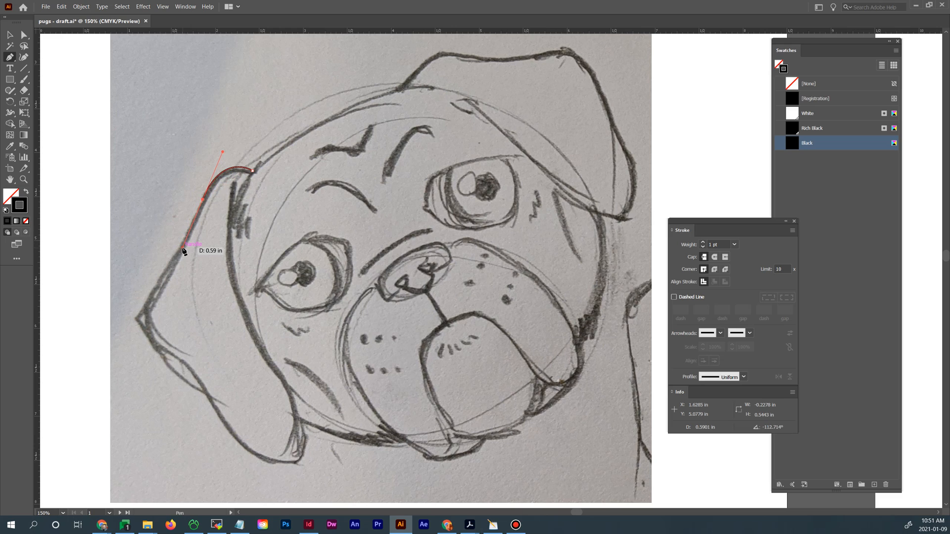
# Try several anchor placements at the ear's outer corner and undo back to the ear's top curve
pyautogui.click(149, 297)
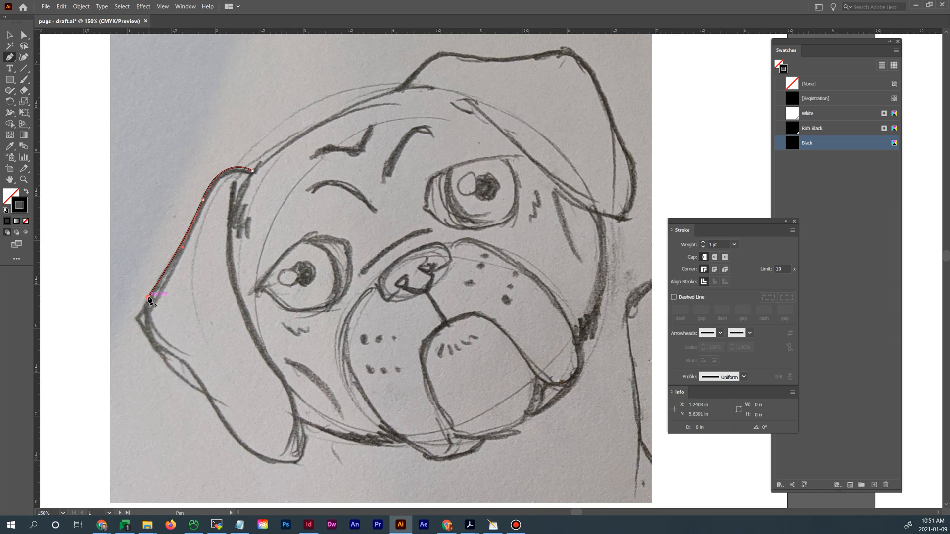
pyautogui.hotkey('ctrl', 'z')
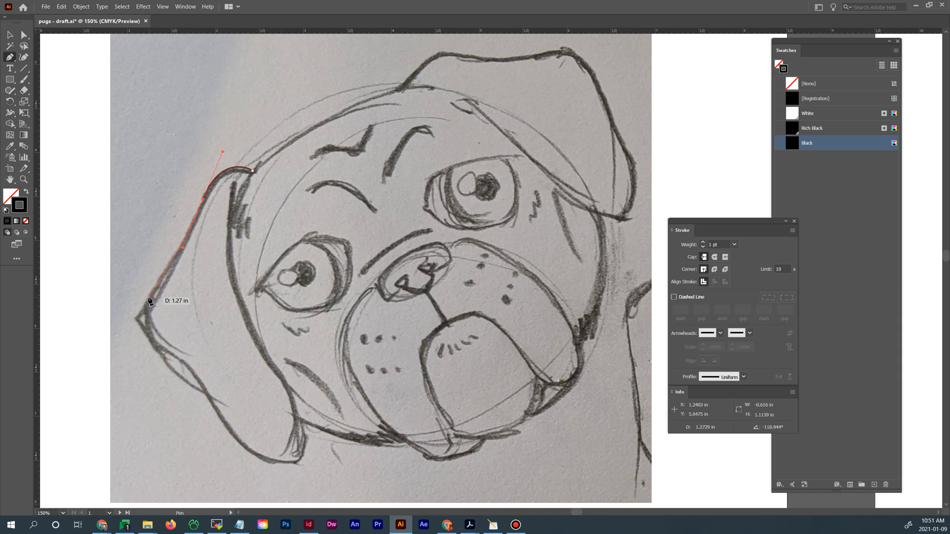
pyautogui.click(148, 298)
pyautogui.moveTo(139, 310)
pyautogui.mouseDown()
pyautogui.moveTo(143, 303)
pyautogui.moveTo(136, 313)
pyautogui.mouseUp()
pyautogui.hotkey('ctrl', 'z')
pyautogui.hotkey('ctrl', 'z')
pyautogui.click(147, 300)
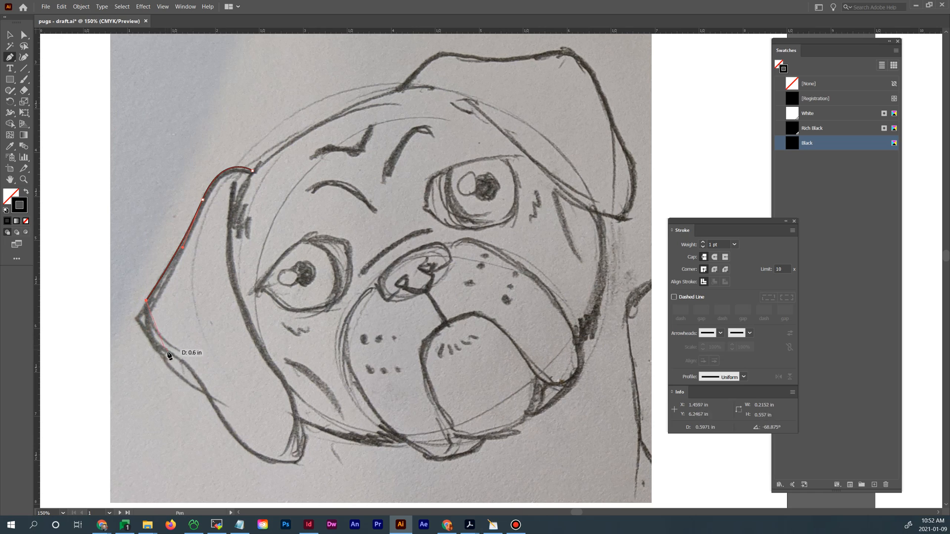
pyautogui.moveTo(167, 353); pyautogui.dragTo(189, 365)
pyautogui.hotkey('ctrl', 'z')
pyautogui.hotkey('ctrl', 'z')
pyautogui.hotkey('ctrl', 'z')
pyautogui.hotkey('ctrl', 'z')
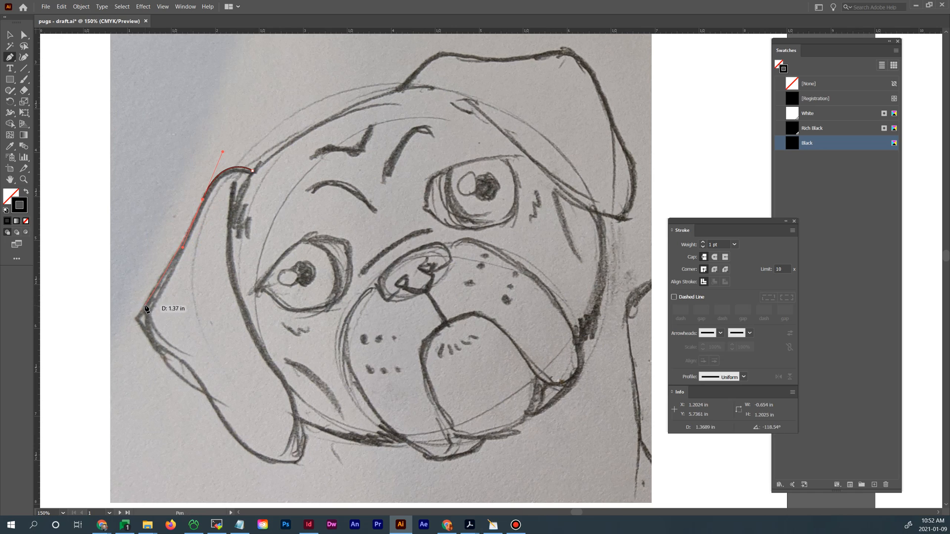
# Extend the outline down the ear's outer edge, around its corner and along the lower edge toward the tip
pyautogui.click(147, 308)
pyautogui.moveTo(126, 332); pyautogui.dragTo(126, 332)
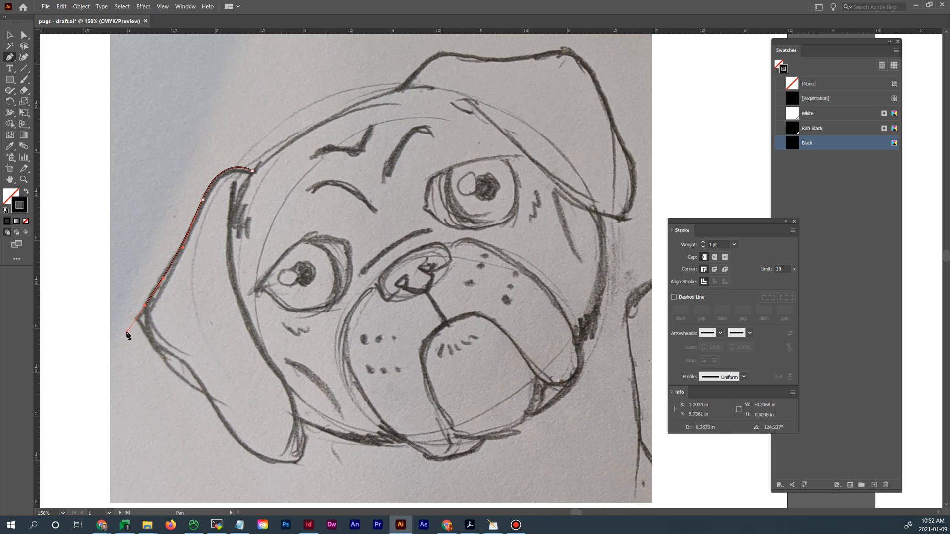
pyautogui.click(170, 356)
pyautogui.moveTo(182, 365); pyautogui.dragTo(183, 364)
pyautogui.moveTo(221, 419); pyautogui.dragTo(223, 427)
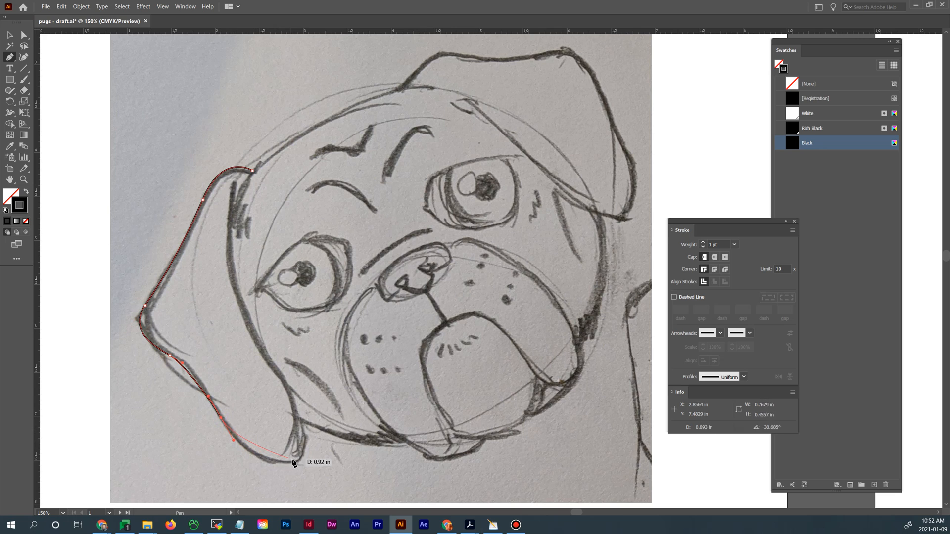
# Continue the Pen outline around the left-hand ear's tip, up to the cheek and along the lower cheek toward the muzzle
pyautogui.moveTo(298, 461); pyautogui.dragTo(322, 447)
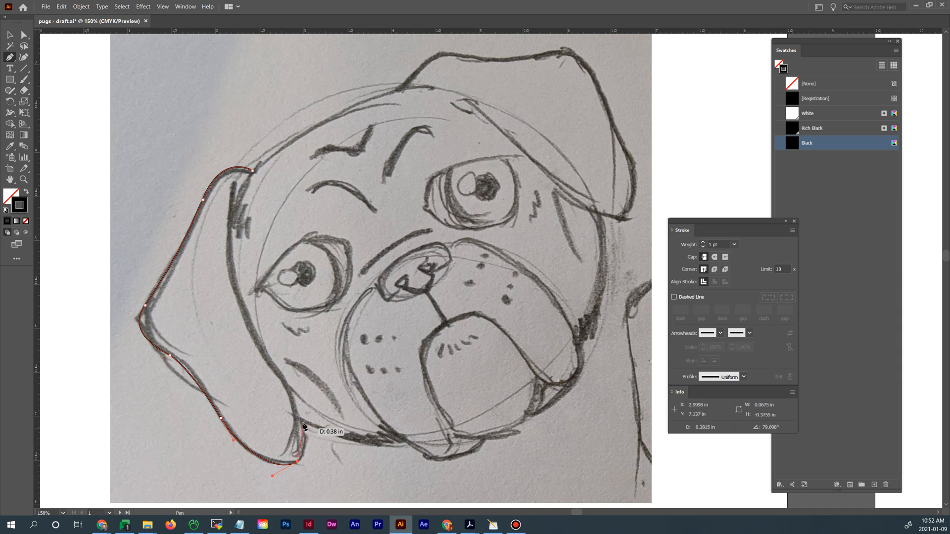
pyautogui.moveTo(304, 426); pyautogui.dragTo(294, 406)
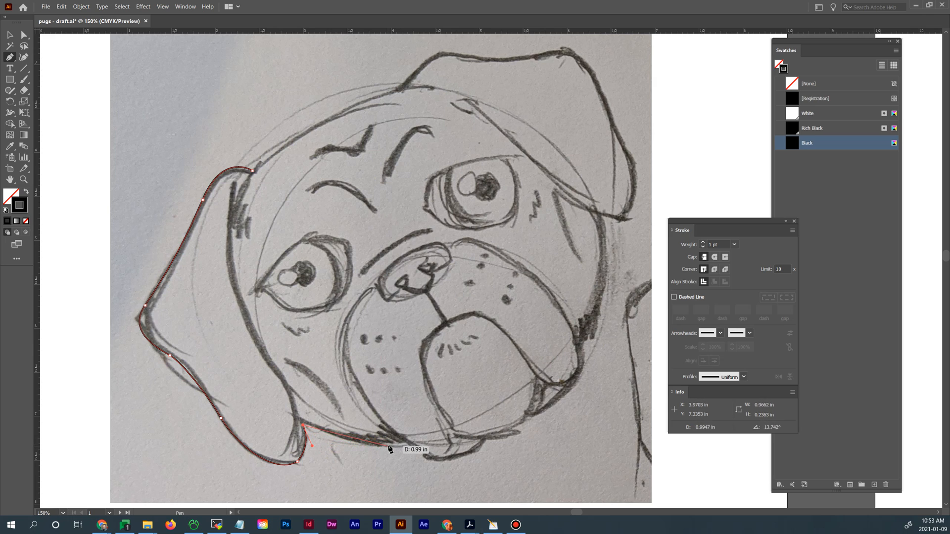
pyautogui.moveTo(389, 447); pyautogui.dragTo(399, 447)
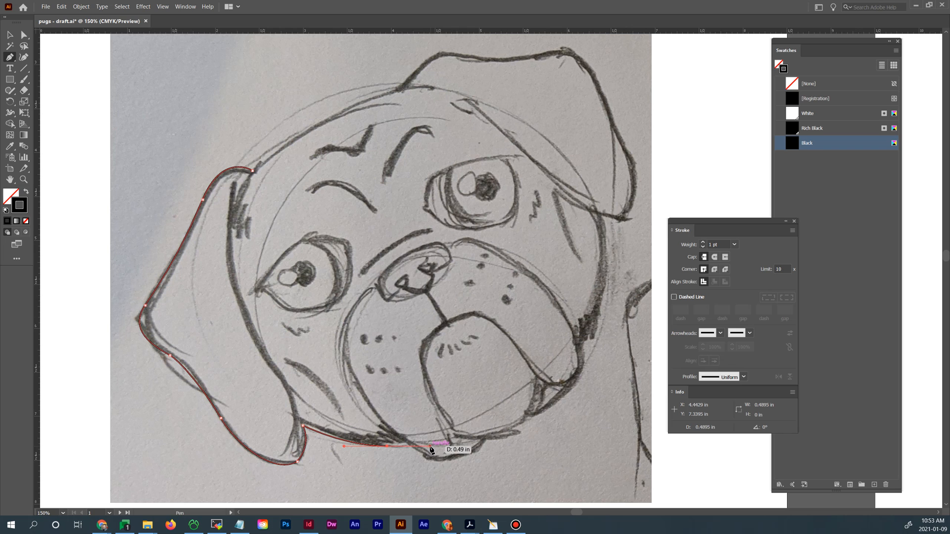
# Add a small jagged fur tuft of short zigzag segments where the lower cheek meets the muzzle
pyautogui.hotkey('ctrl', '=')
pyautogui.hotkey('ctrl', '=')
pyautogui.hotkey('ctrl', '=')
pyautogui.hotkey('ctrl', '=')
pyautogui.hotkey('ctrl', '=')
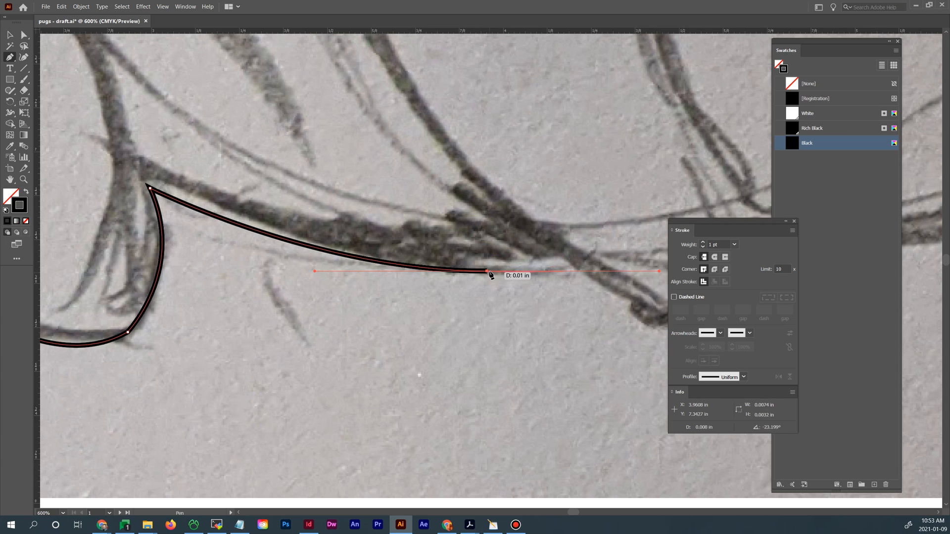
pyautogui.click(486, 271)
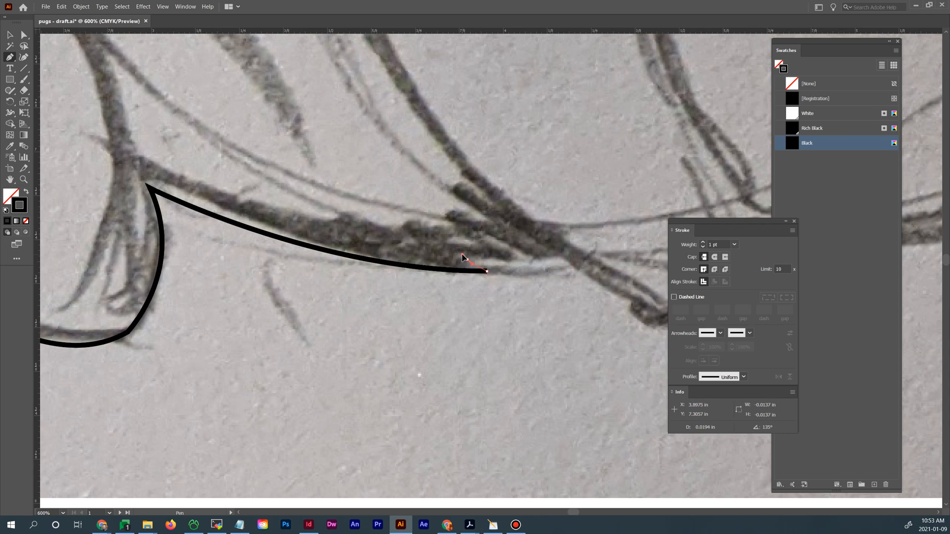
pyautogui.moveTo(467, 260); pyautogui.dragTo(509, 249)
pyautogui.click(519, 260)
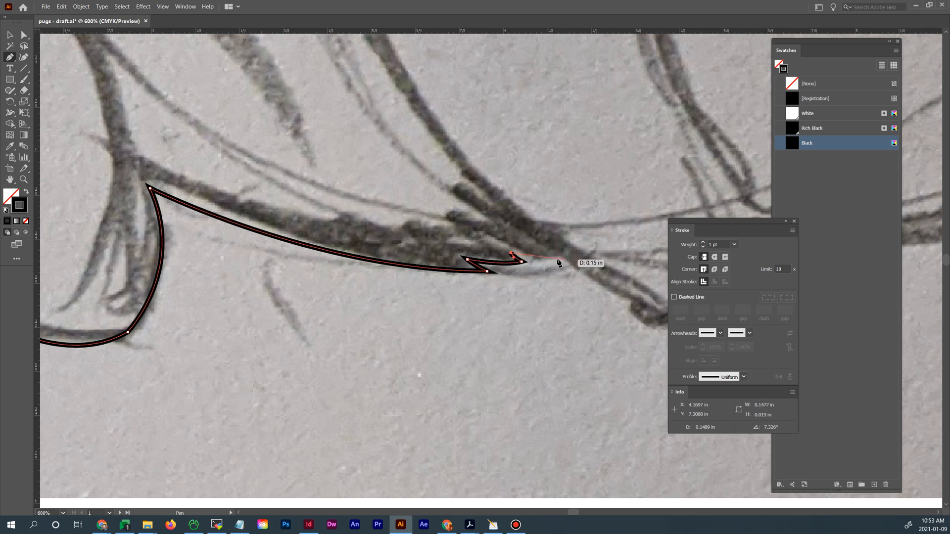
pyautogui.moveTo(565, 257); pyautogui.dragTo(587, 257)
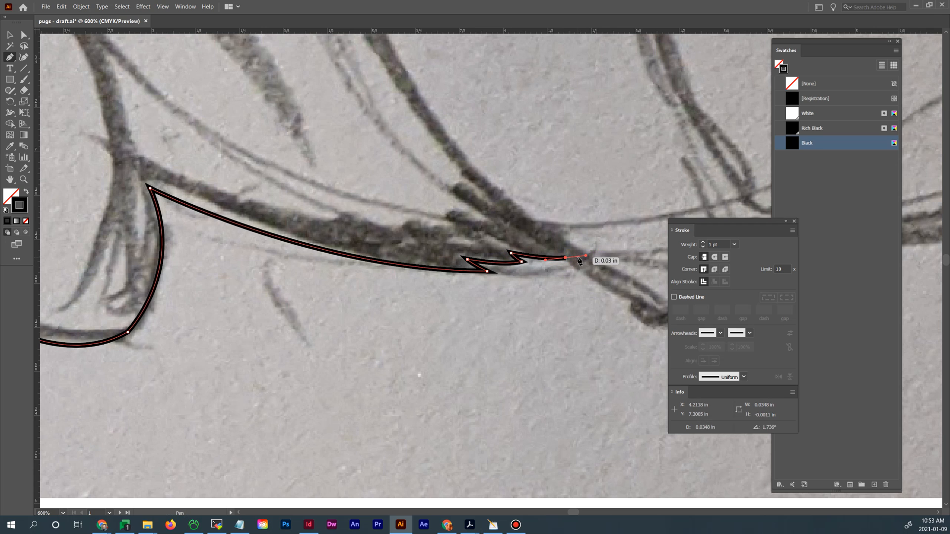
# Extend the outline with a small notch and a rounded curve under the chin
pyautogui.hotkey('ctrl', '-')
pyautogui.hotkey('ctrl', '-')
pyautogui.hotkey('ctrl', '-')
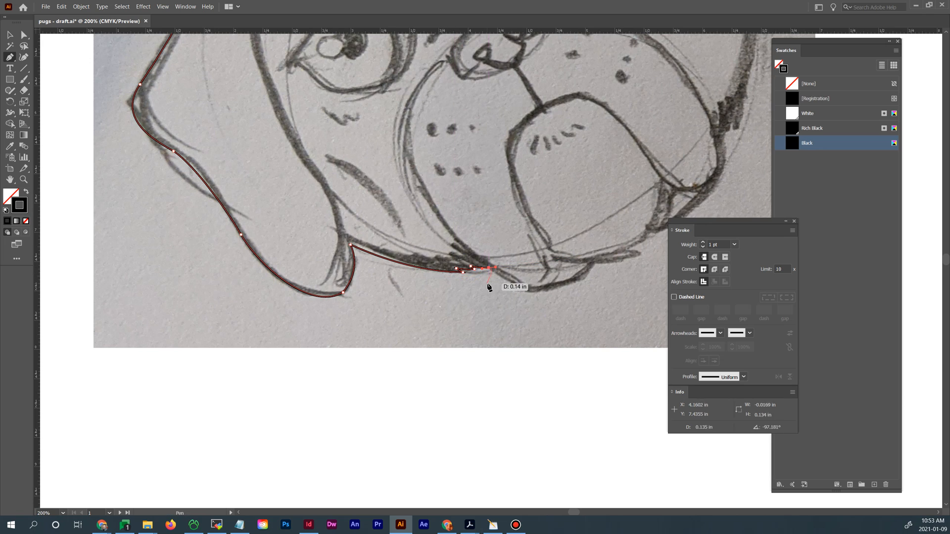
pyautogui.click(489, 268)
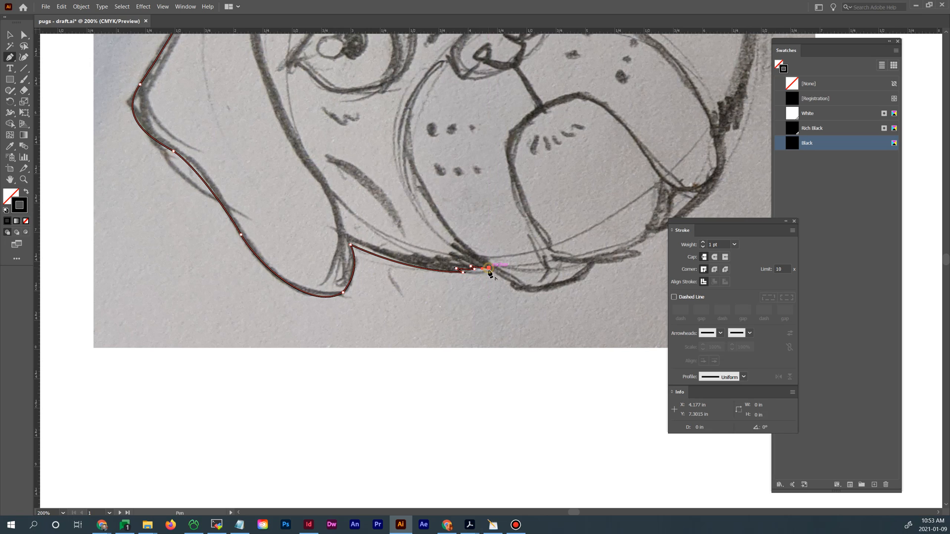
pyautogui.moveTo(512, 282); pyautogui.dragTo(602, 245)
pyautogui.click(543, 291)
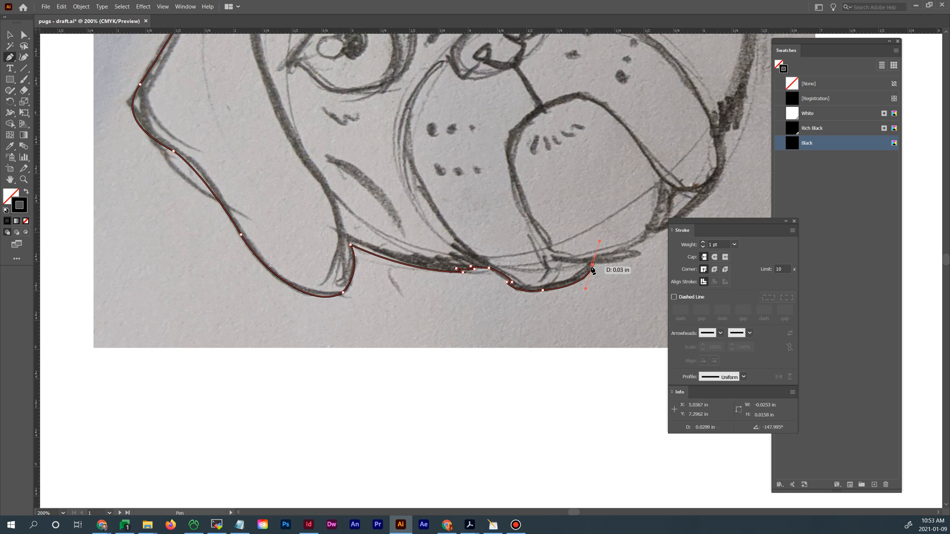
pyautogui.click(593, 265)
# Trace a small fur notch beyond the chin and carry the outline up around the right-hand jowl
pyautogui.click(609, 263)
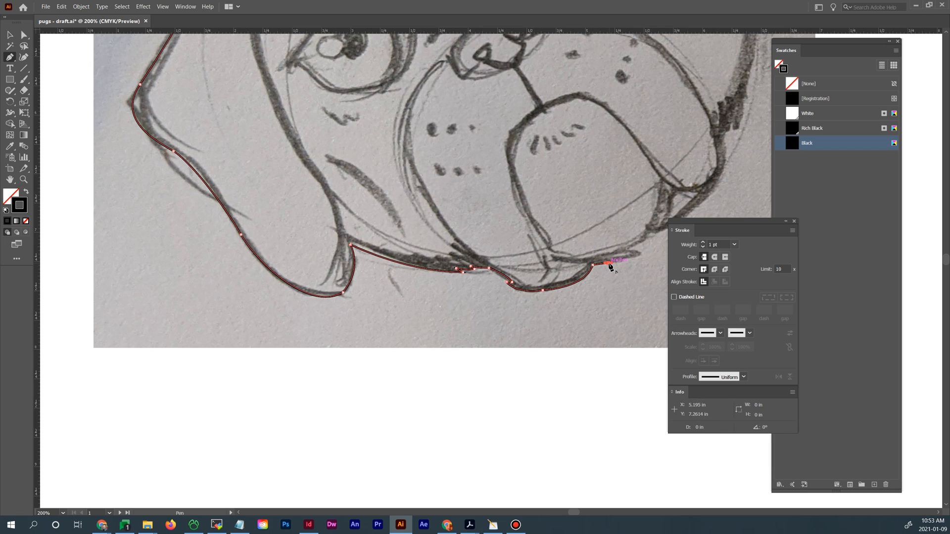
pyautogui.moveTo(638, 256); pyautogui.dragTo(572, 263)
pyautogui.click(633, 254)
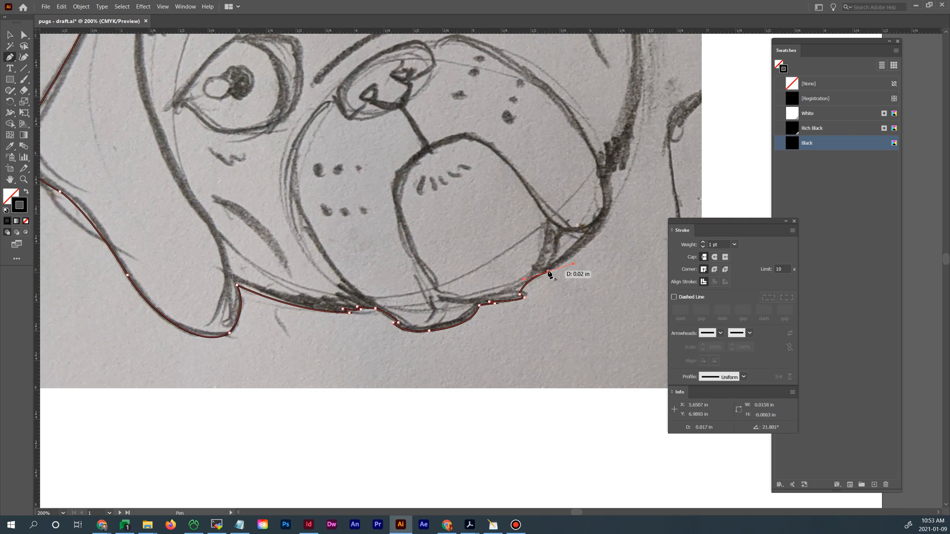
pyautogui.click(548, 272)
pyautogui.moveTo(612, 206); pyautogui.dragTo(540, 254)
pyautogui.click(613, 206)
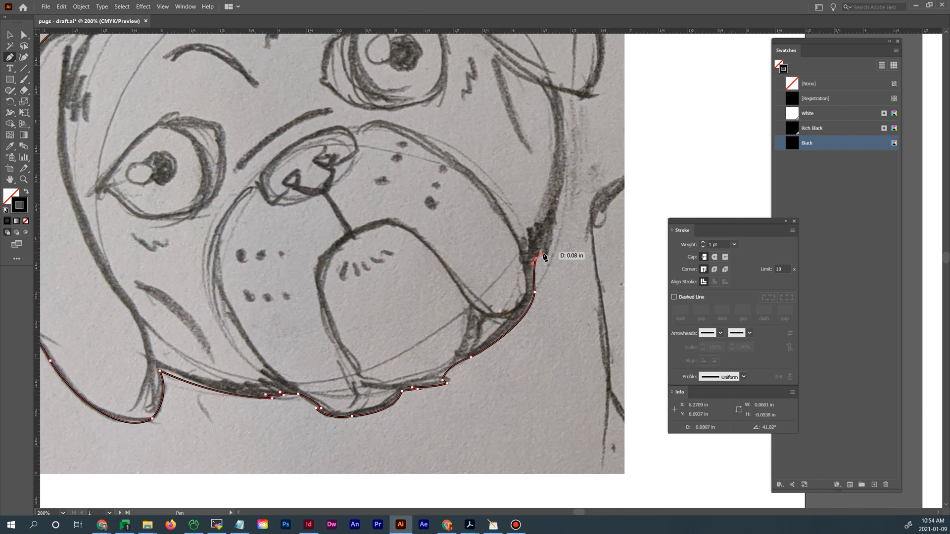
# Trace the shaded fur notch beside the jowl and continue up the side of the head to the right-hand ear
pyautogui.moveTo(557, 213); pyautogui.dragTo(551, 276)
pyautogui.click(557, 214)
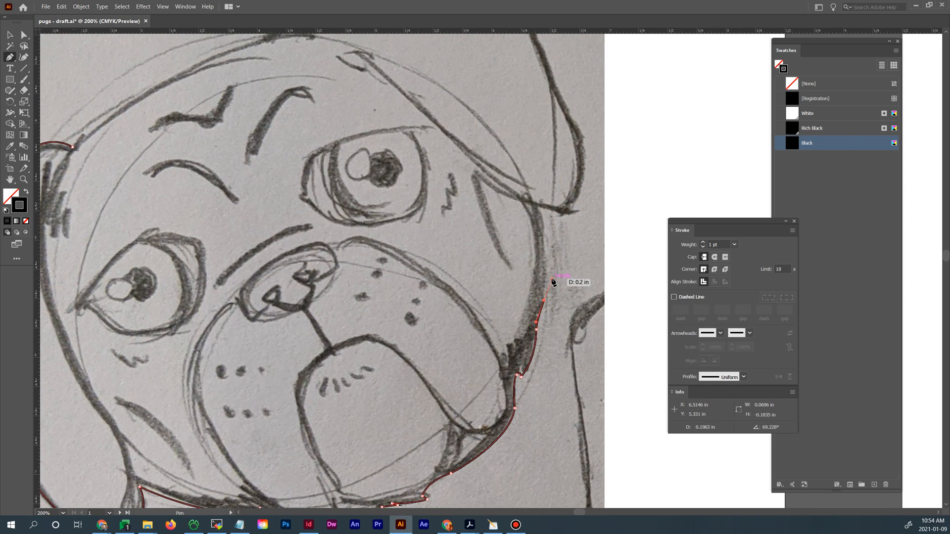
pyautogui.click(544, 300)
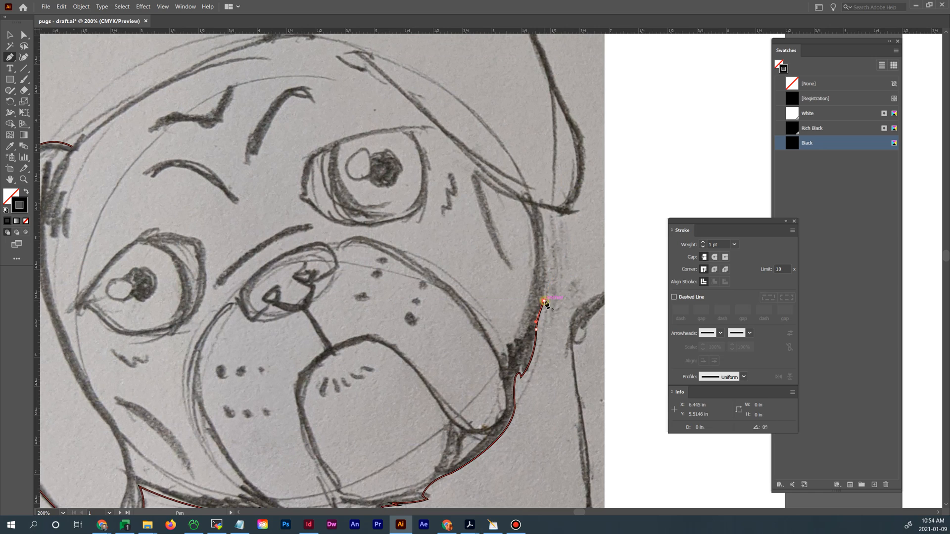
pyautogui.moveTo(540, 207); pyautogui.dragTo(522, 173)
pyautogui.click(539, 207)
# Outline the right-hand ear's pointed tip and follow its outer edge up toward the ear's top corner
pyautogui.moveTo(573, 214); pyautogui.dragTo(542, 289)
pyautogui.click(532, 257)
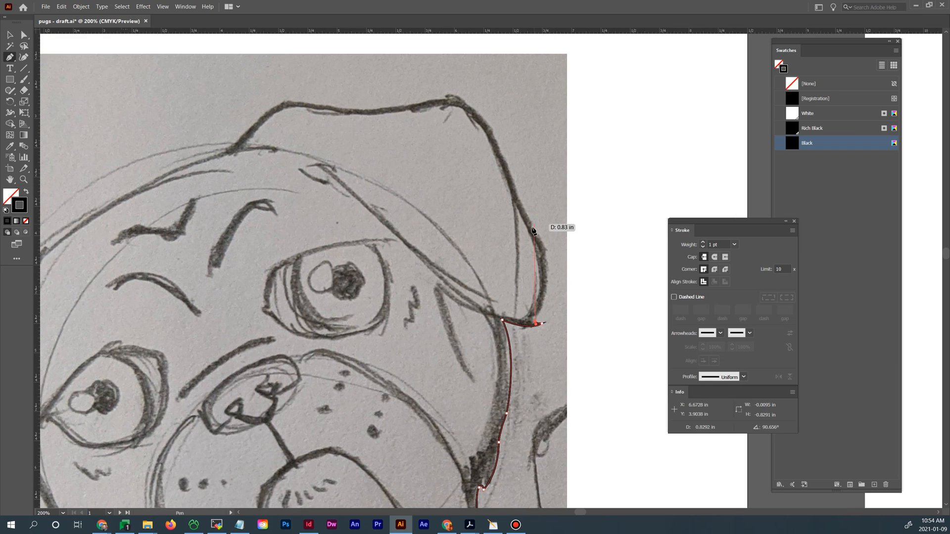
pyautogui.moveTo(533, 228); pyautogui.dragTo(504, 277)
pyautogui.click(532, 229)
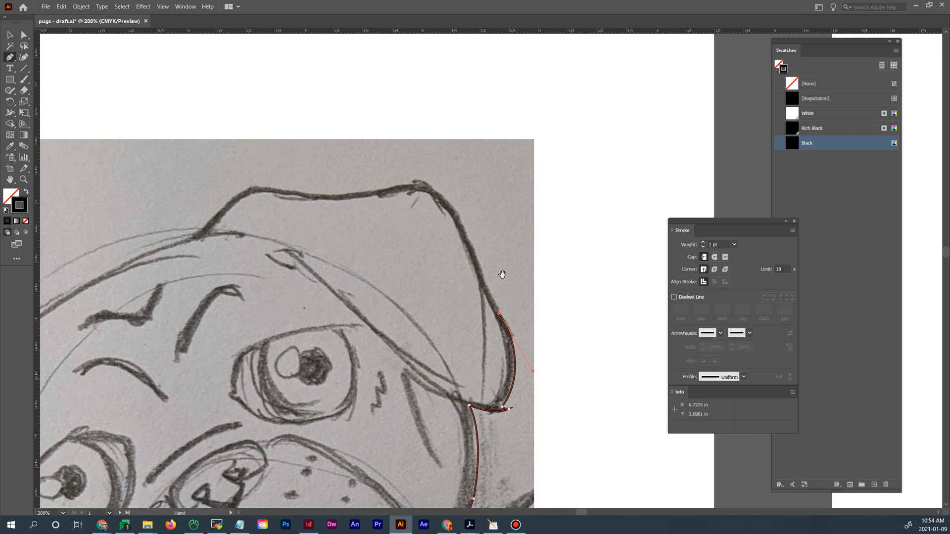
pyautogui.moveTo(462, 225); pyautogui.dragTo(461, 241)
pyautogui.click(461, 223)
pyautogui.moveTo(444, 183); pyautogui.dragTo(447, 172)
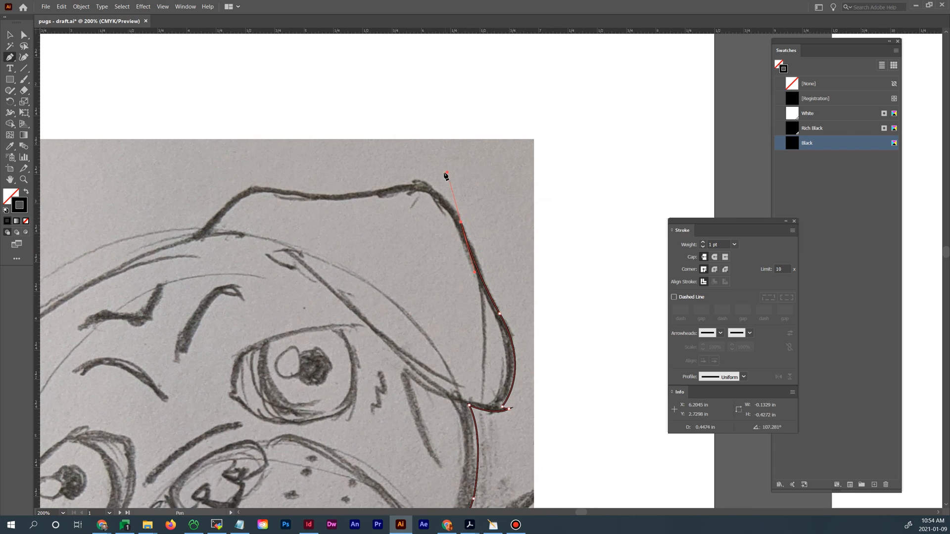
pyautogui.click(462, 224)
# Trace around the right-hand ear's top corner, along its upper edge and down toward the head
pyautogui.moveTo(413, 184); pyautogui.dragTo(374, 194)
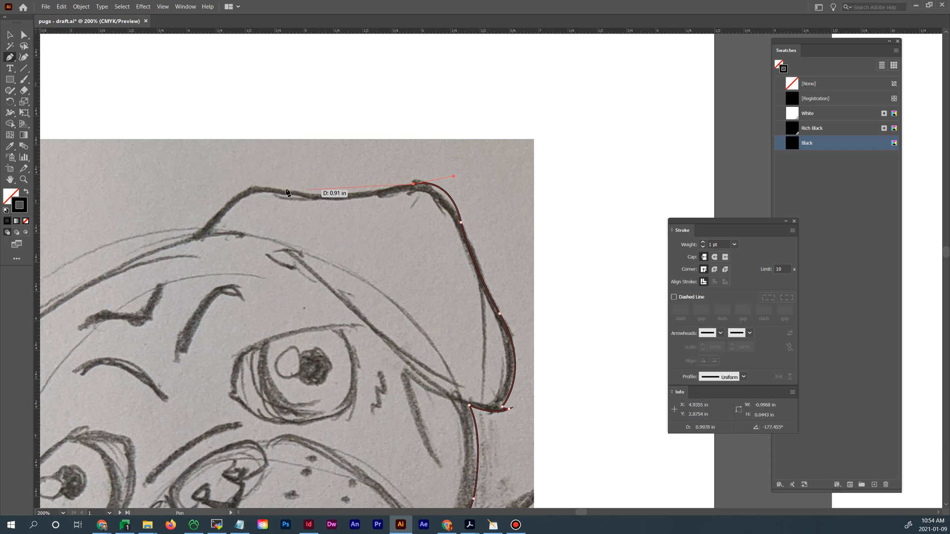
pyautogui.moveTo(280, 189); pyautogui.dragTo(235, 178)
pyautogui.moveTo(273, 213); pyautogui.dragTo(482, 249)
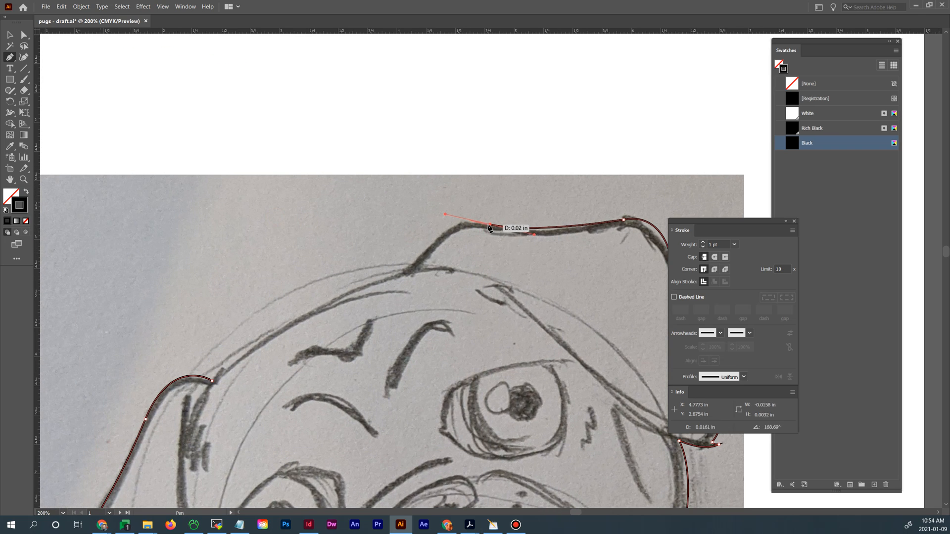
pyautogui.click(490, 226)
pyautogui.moveTo(429, 248); pyautogui.dragTo(407, 279)
pyautogui.click(429, 248)
pyautogui.hotkey('ctrl', 'z')
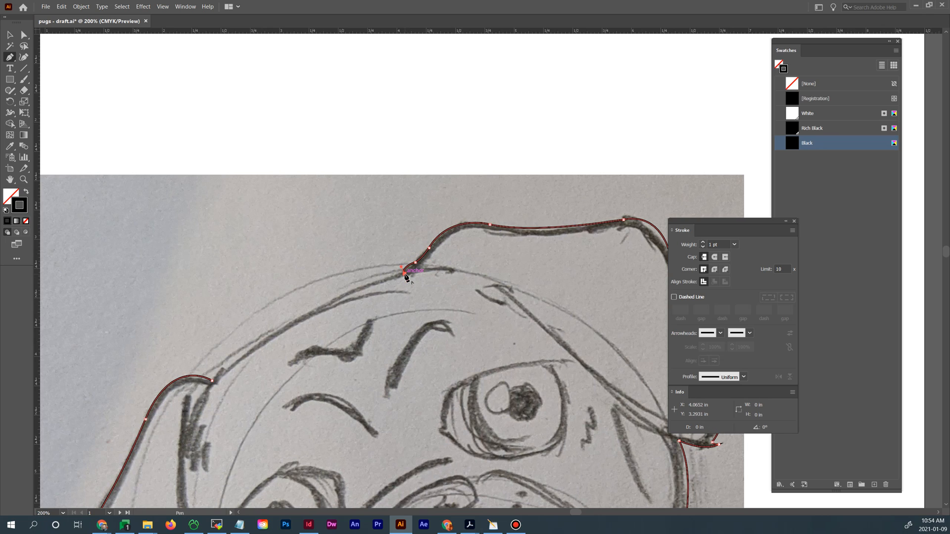
# Curve the outline across the top of the head and close it at the left-hand ear's starting anchor
pyautogui.click(404, 274)
pyautogui.moveTo(329, 301); pyautogui.dragTo(420, 238)
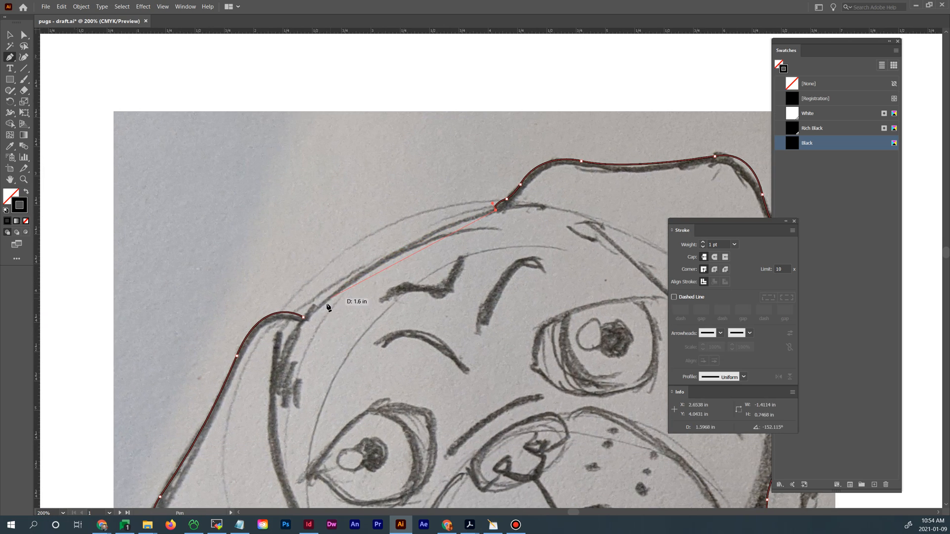
pyautogui.moveTo(303, 317); pyautogui.dragTo(207, 404)
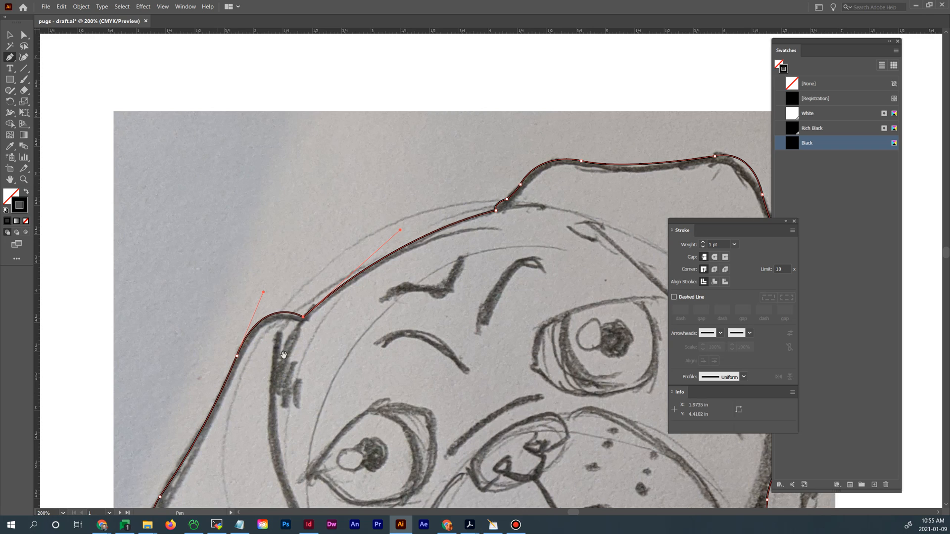
# Inspect the closed head silhouette in Outline view with nothing selected, and return to Preview
pyautogui.moveTo(284, 355); pyautogui.dragTo(344, 250)
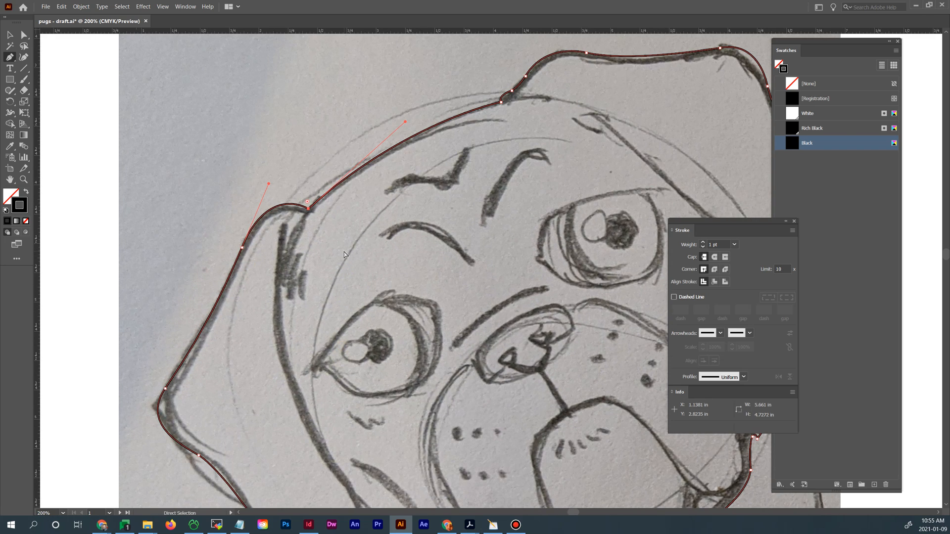
pyautogui.hotkey('ctrl', 'y')
pyautogui.hotkey('ctrl', '-')
pyautogui.hotkey('ctrl', '-')
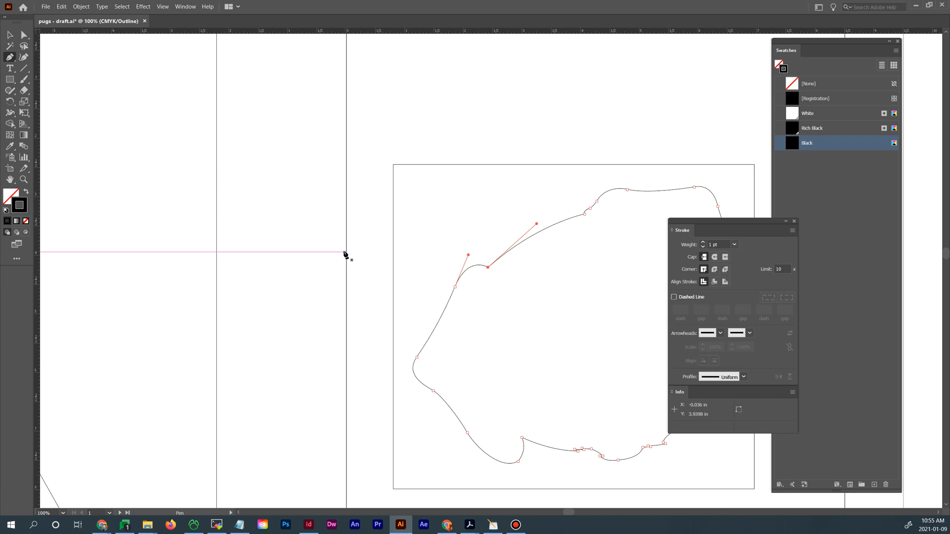
pyautogui.click(10, 35)
pyautogui.click(361, 153)
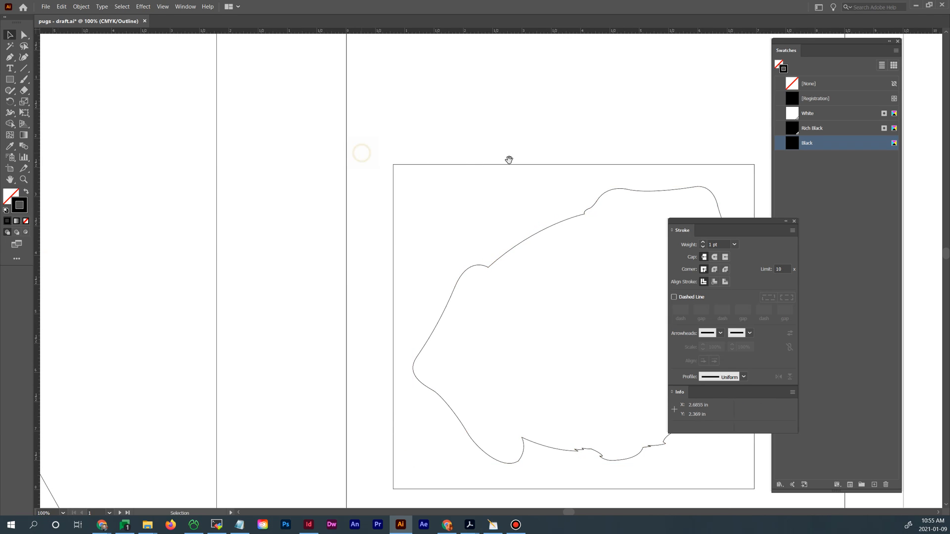
pyautogui.moveTo(507, 157); pyautogui.dragTo(337, 133)
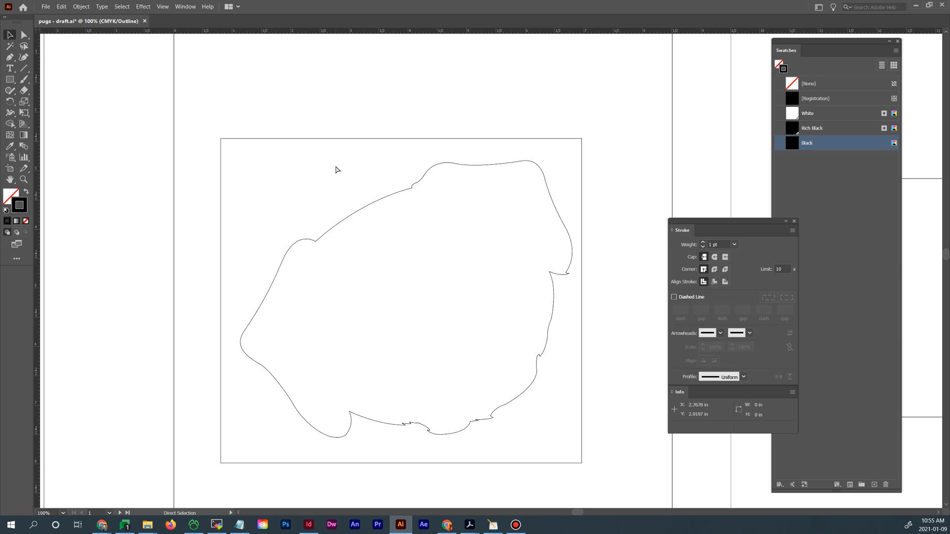
pyautogui.hotkey('ctrl', 'y')
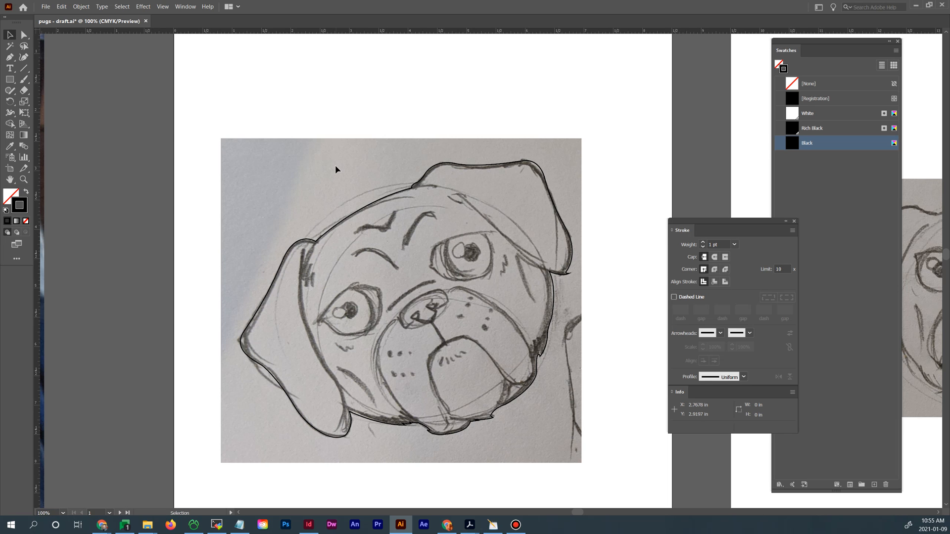
# Preview the head silhouette as a solid black shape by swapping its fill and stroke, and swap them back
pyautogui.click(429, 172)
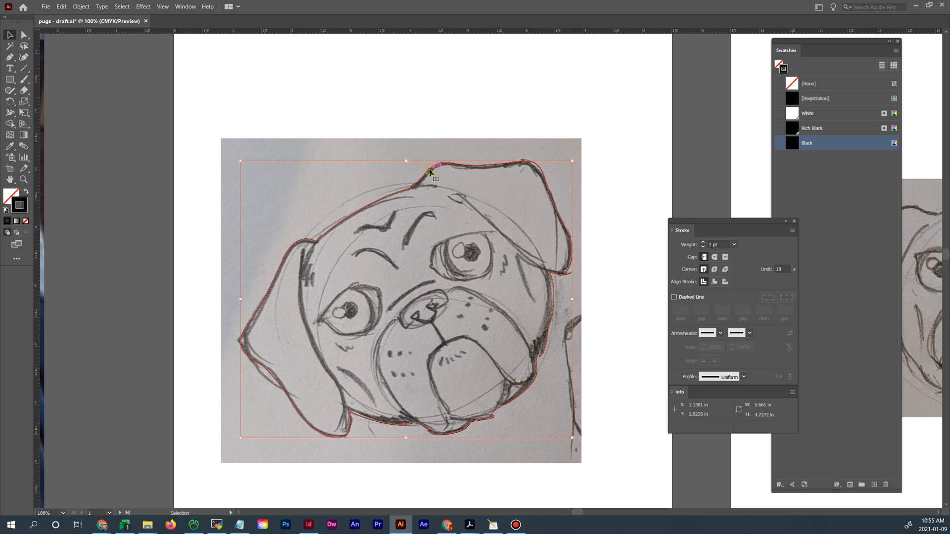
pyautogui.click(26, 193)
pyautogui.click(115, 201)
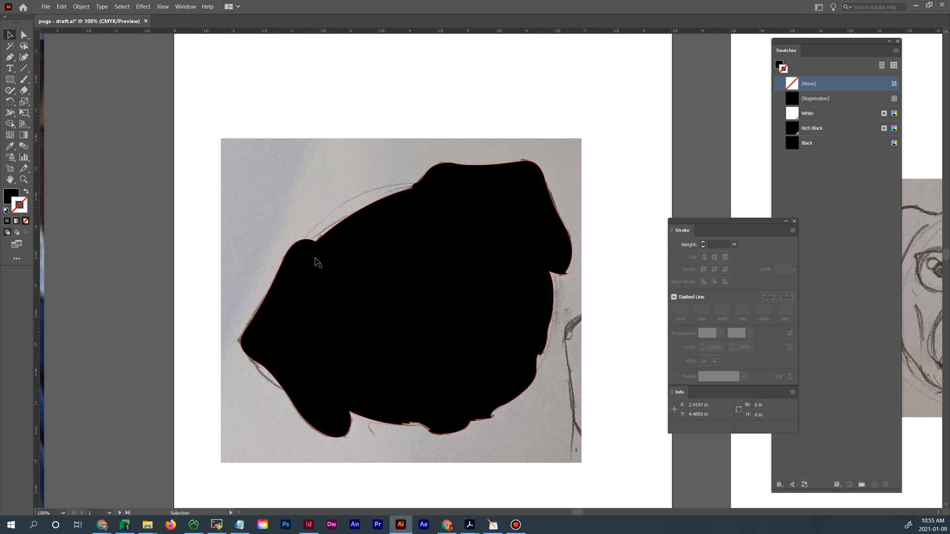
pyautogui.click(384, 292)
pyautogui.click(27, 193)
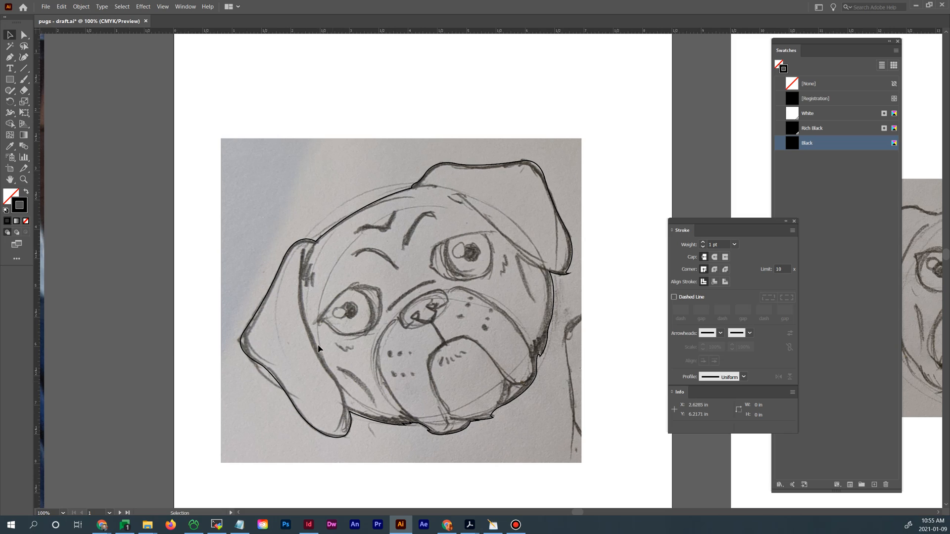
# Start an inner shape for the left-hand ear with the Pen tool and trace down its outer edge around the side corner
pyautogui.click(23, 179)
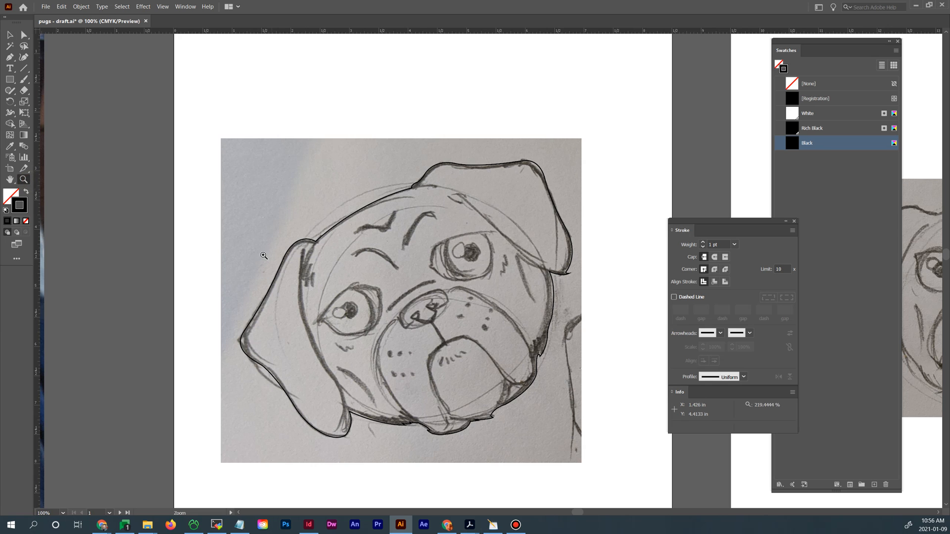
pyautogui.moveTo(275, 242); pyautogui.dragTo(393, 282)
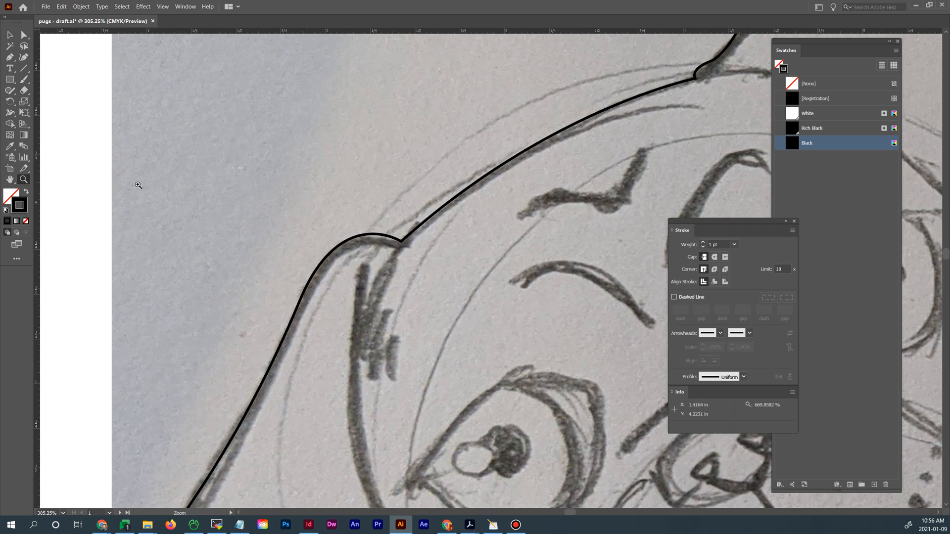
pyautogui.click(10, 57)
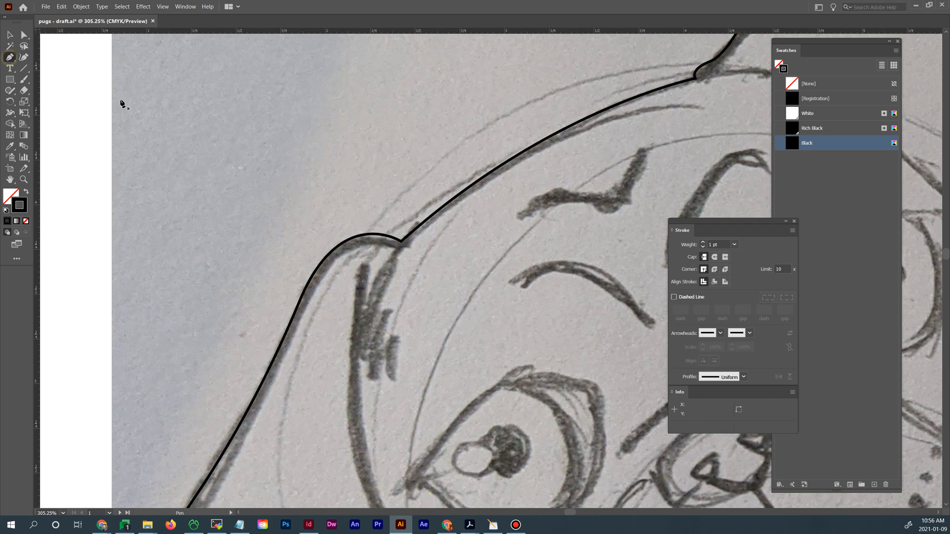
pyautogui.click(394, 250)
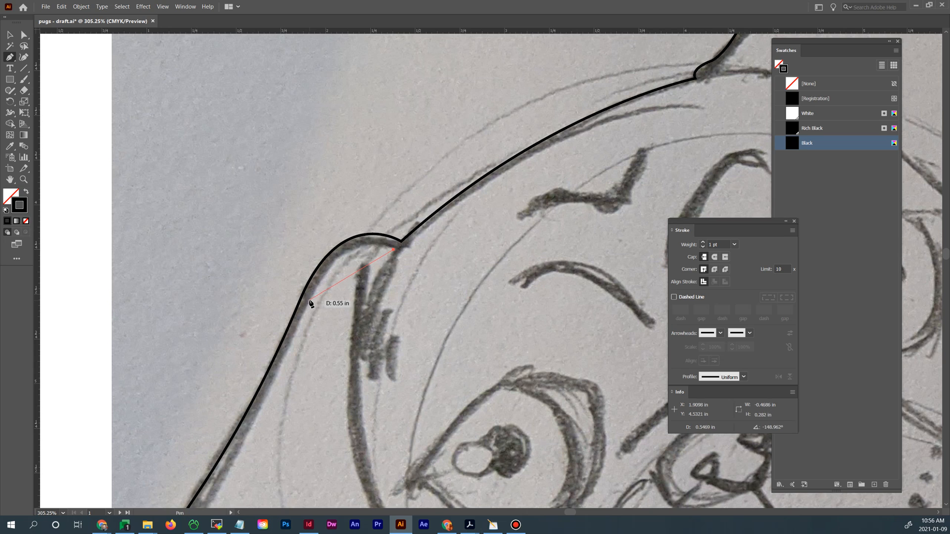
pyautogui.moveTo(310, 300); pyautogui.dragTo(378, 190)
pyautogui.moveTo(300, 330); pyautogui.dragTo(295, 337)
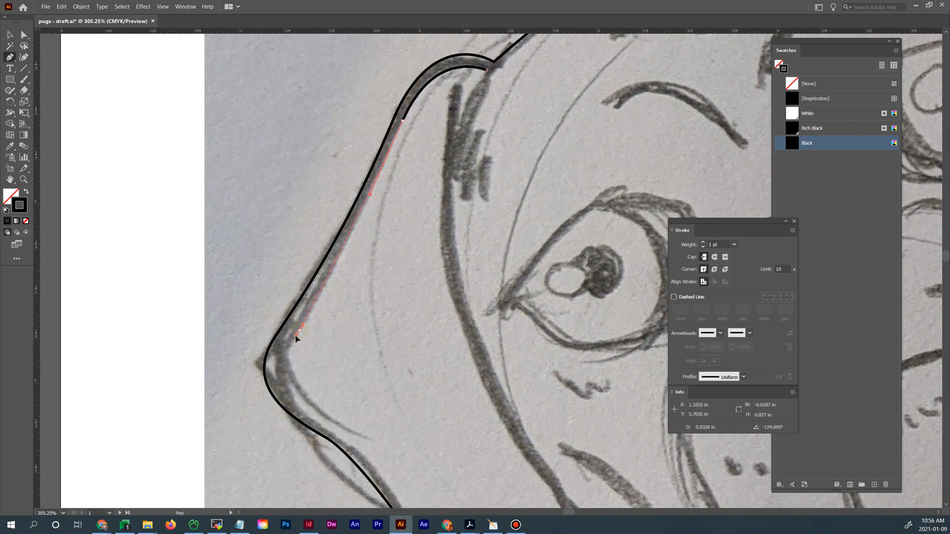
pyautogui.moveTo(308, 418); pyautogui.dragTo(365, 459)
pyautogui.moveTo(331, 416); pyautogui.dragTo(244, 323)
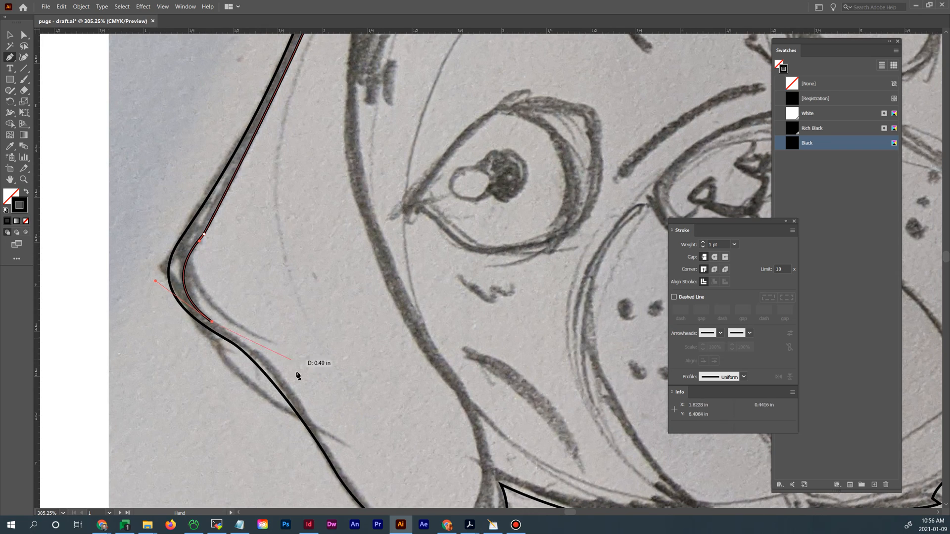
# Continue the inner ear path along the lower outer edge and add a small pointed notch that returns to the edge
pyautogui.moveTo(304, 406); pyautogui.dragTo(345, 471)
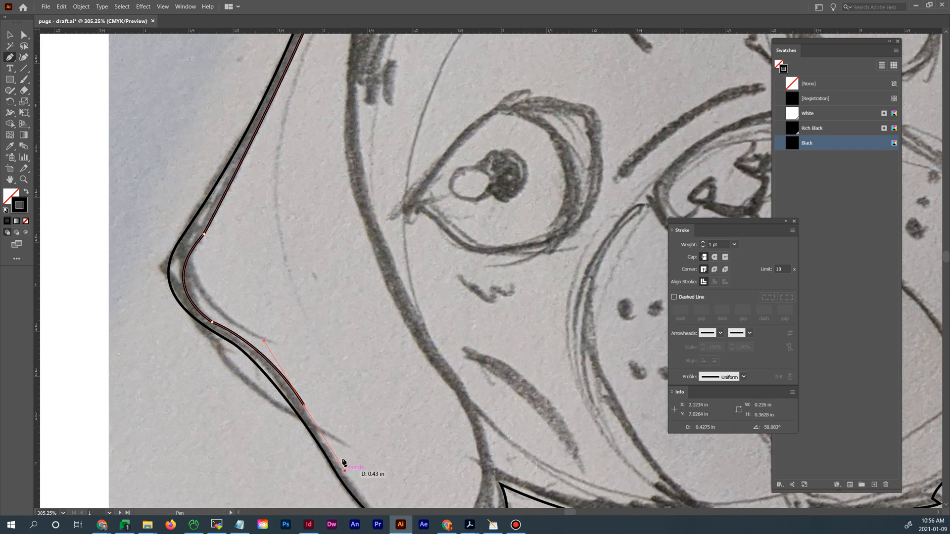
pyautogui.click(304, 406)
pyautogui.moveTo(352, 451); pyautogui.dragTo(382, 460)
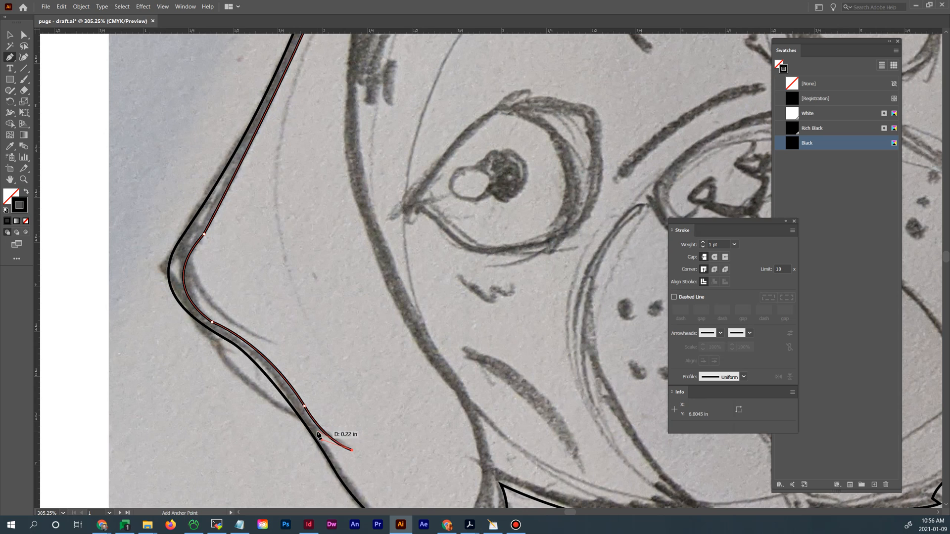
pyautogui.moveTo(317, 435); pyautogui.dragTo(302, 423)
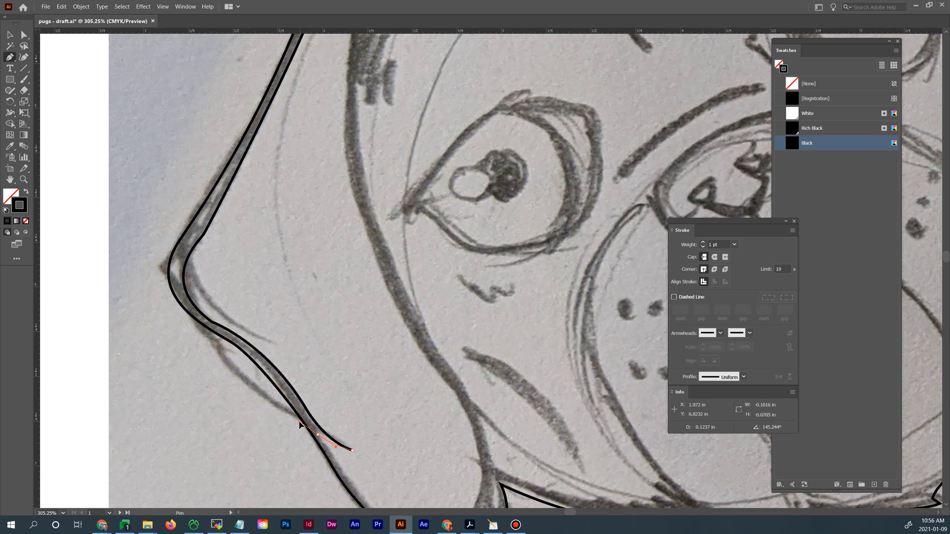
pyautogui.click(317, 435)
pyautogui.moveTo(383, 496); pyautogui.dragTo(309, 367)
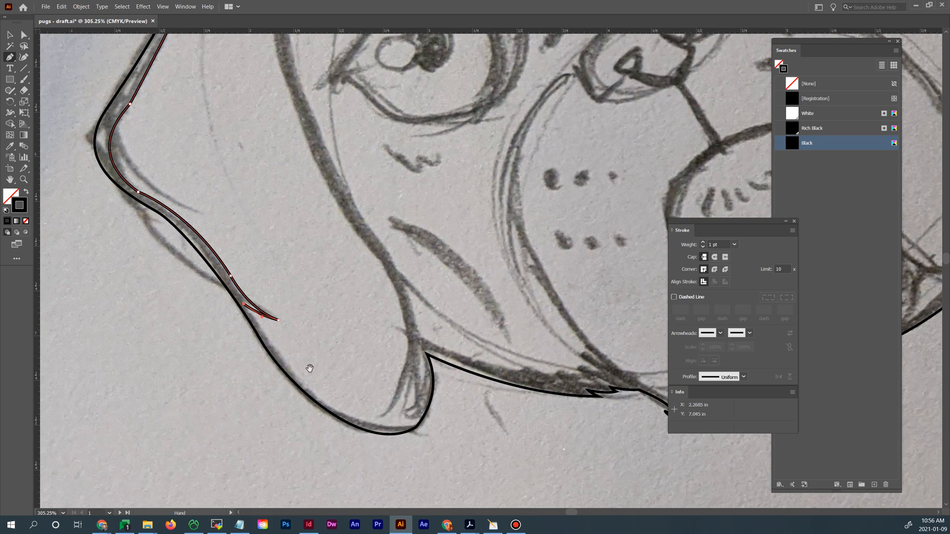
# Curve the inner ear path around the ear's rounded bottom tip, just inside the head outline
pyautogui.moveTo(360, 421)
pyautogui.mouseDown()
pyautogui.moveTo(410, 430)
pyautogui.moveTo(364, 421)
pyautogui.moveTo(420, 407)
pyautogui.moveTo(427, 355)
pyautogui.mouseUp()
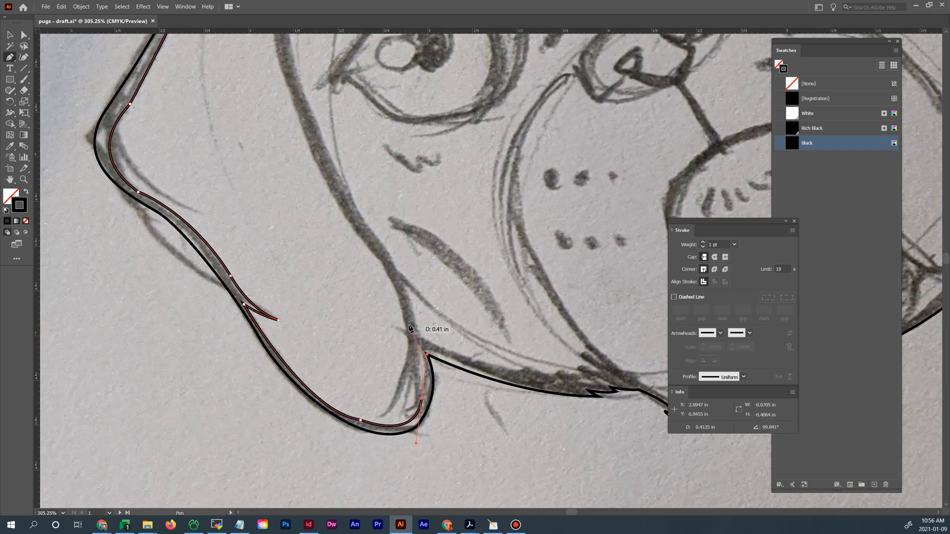
pyautogui.click(422, 398)
pyautogui.press('space')
pyautogui.moveTo(422, 377); pyautogui.dragTo(433, 410)
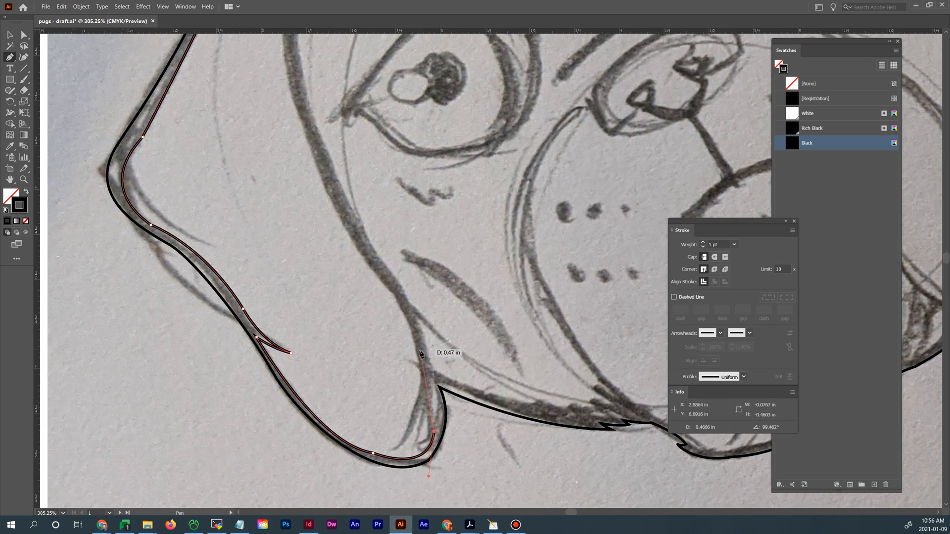
# Trace the inner ear path up the sketched line between ear and face to the shaded area near the top
pyautogui.moveTo(415, 343); pyautogui.dragTo(395, 282)
pyautogui.moveTo(350, 236); pyautogui.dragTo(327, 195)
pyautogui.moveTo(331, 185); pyautogui.dragTo(396, 376)
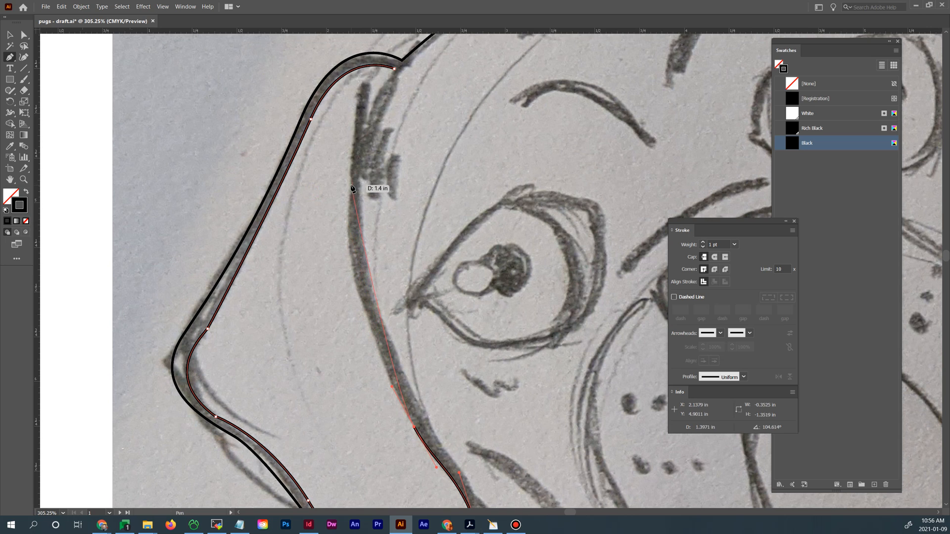
pyautogui.moveTo(352, 188); pyautogui.dragTo(360, 82)
pyautogui.moveTo(384, 124); pyautogui.dragTo(364, 338)
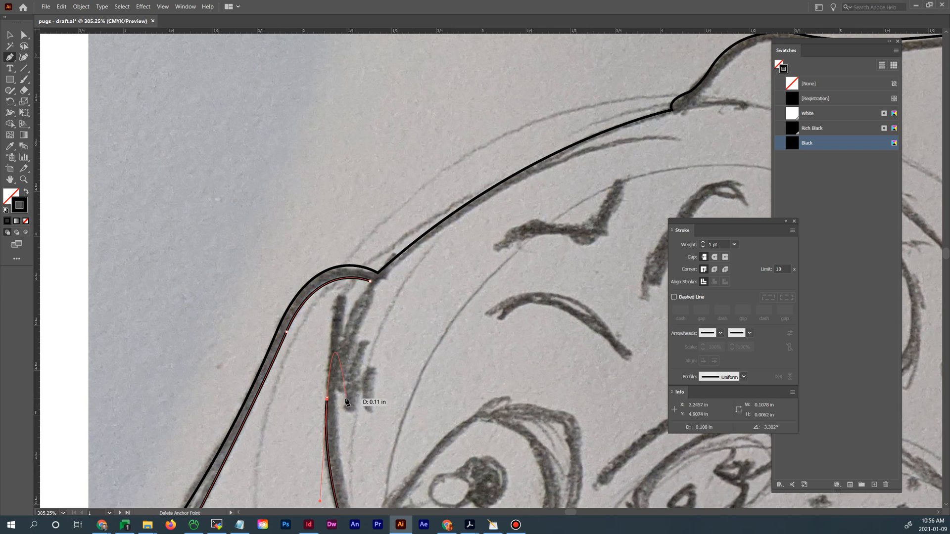
pyautogui.moveTo(346, 395); pyautogui.dragTo(366, 322)
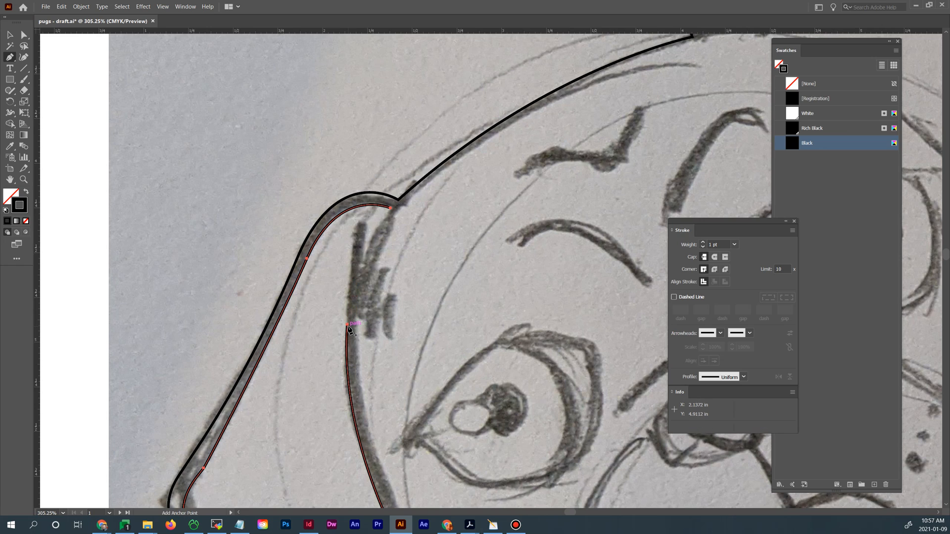
# Finish the inner ear path with a sharp V-shaped notch at the top, close it at its starting anchor and deselect it
pyautogui.click(347, 325)
pyautogui.moveTo(347, 325); pyautogui.dragTo(346, 295)
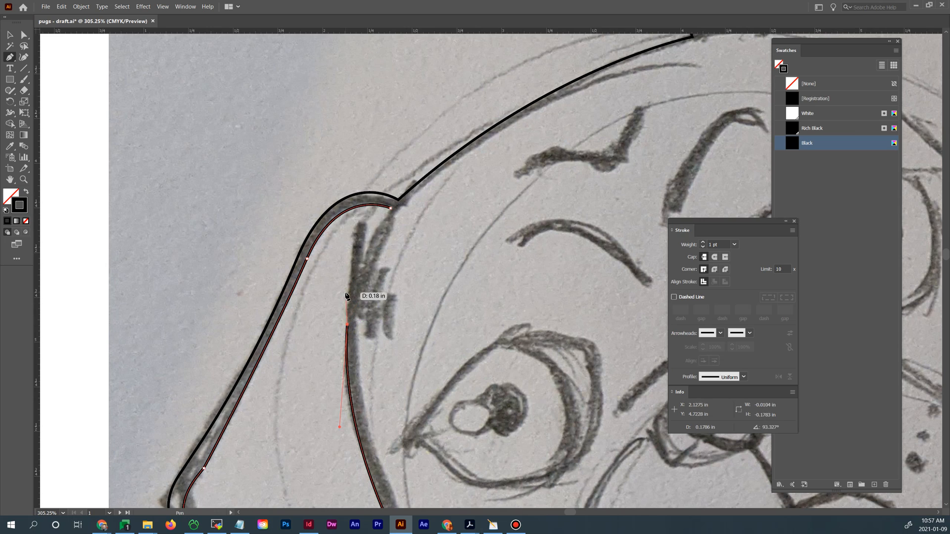
pyautogui.click(361, 223)
pyautogui.moveTo(361, 223); pyautogui.dragTo(374, 168)
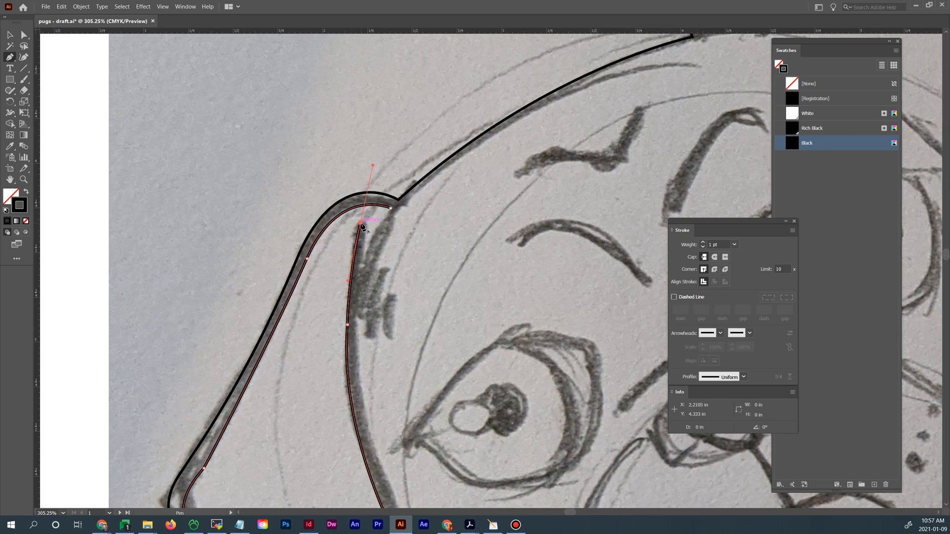
pyautogui.click(361, 223)
pyautogui.moveTo(361, 276)
pyautogui.mouseDown()
pyautogui.moveTo(366, 283)
pyautogui.moveTo(362, 274)
pyautogui.mouseUp()
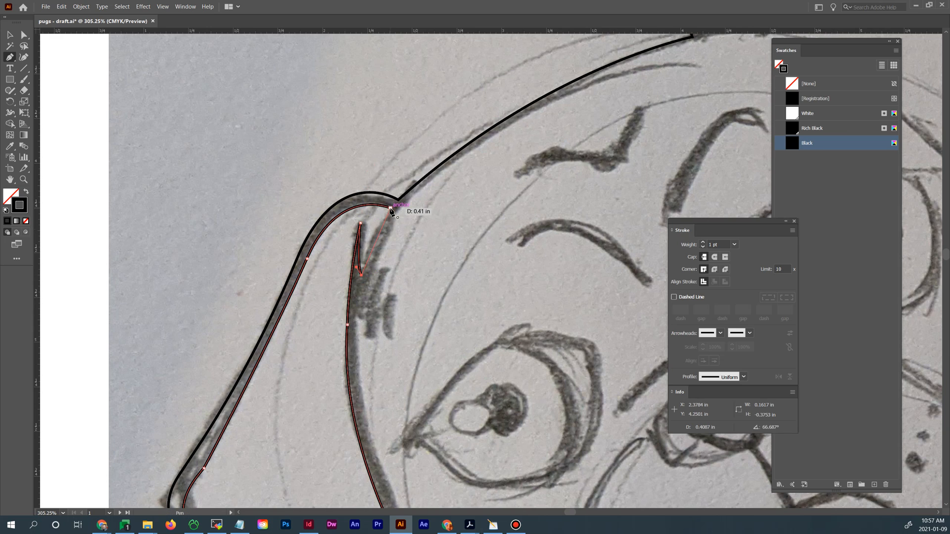
pyautogui.moveTo(390, 208); pyautogui.dragTo(399, 203)
pyautogui.press('v')
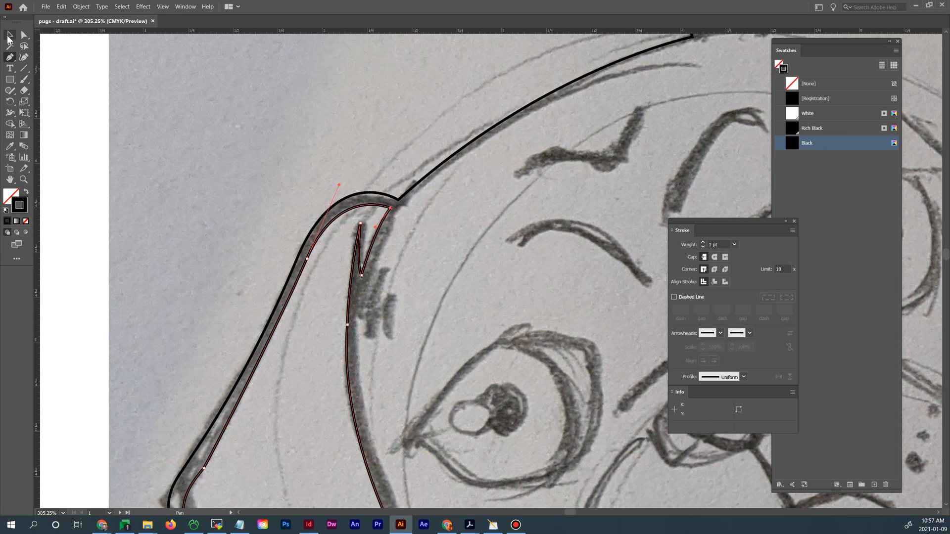
pyautogui.click(65, 79)
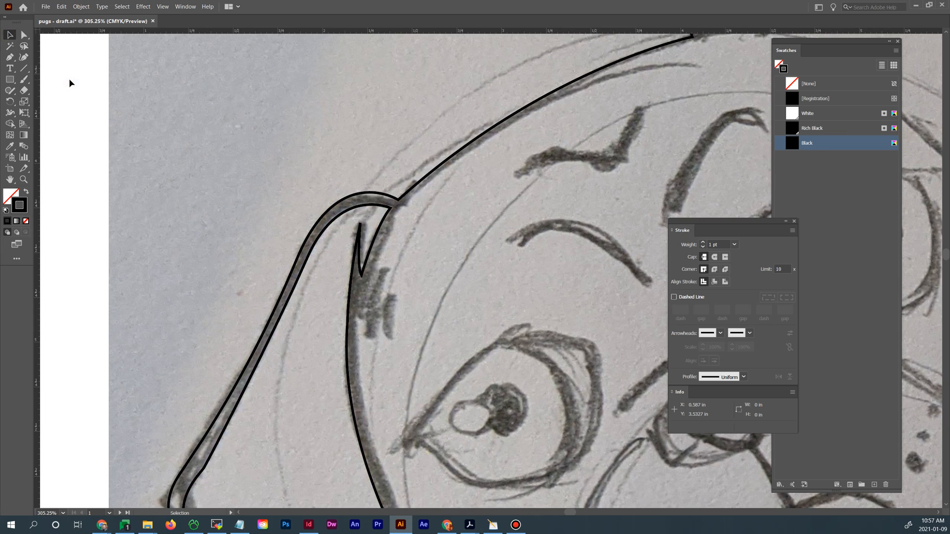
pyautogui.press('ctrl')
pyautogui.click(70, 83)
# Move the Stroke and Info panels out of the way so that they no longer cover the pug drawing
pyautogui.hotkey('ctrl', '-')
pyautogui.hotkey('ctrl', '-')
pyautogui.hotkey('ctrl', '-')
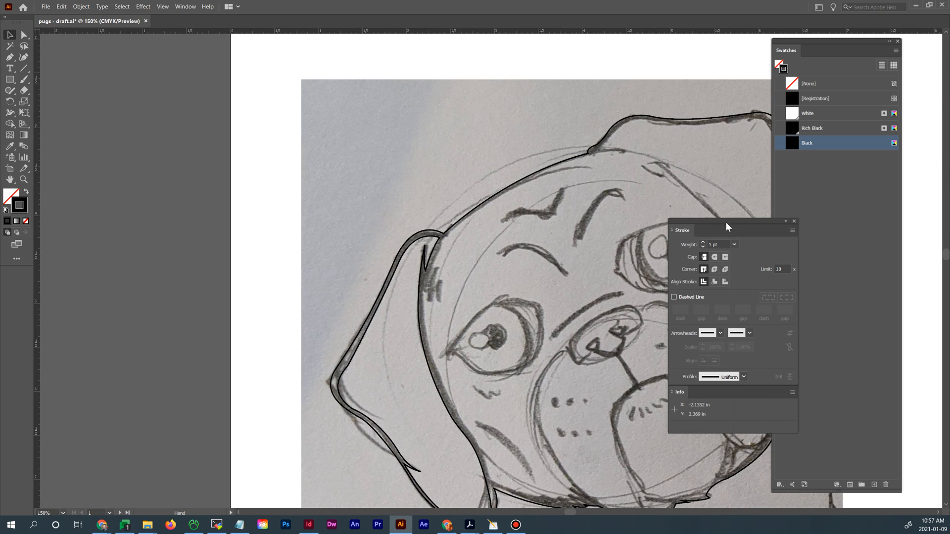
pyautogui.moveTo(726, 222)
pyautogui.mouseDown()
pyautogui.moveTo(833, 255)
pyautogui.moveTo(949, 263)
pyautogui.mouseUp()
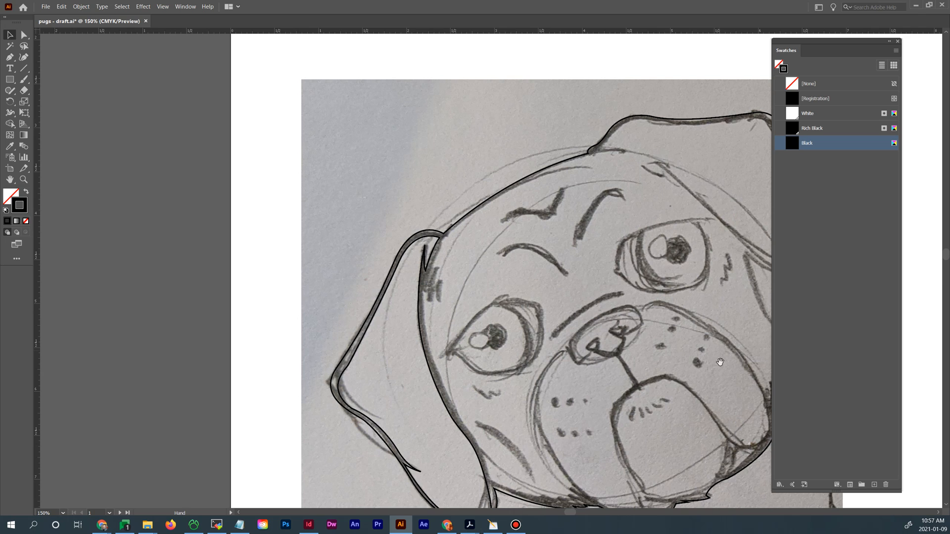
pyautogui.moveTo(720, 362); pyautogui.dragTo(690, 265)
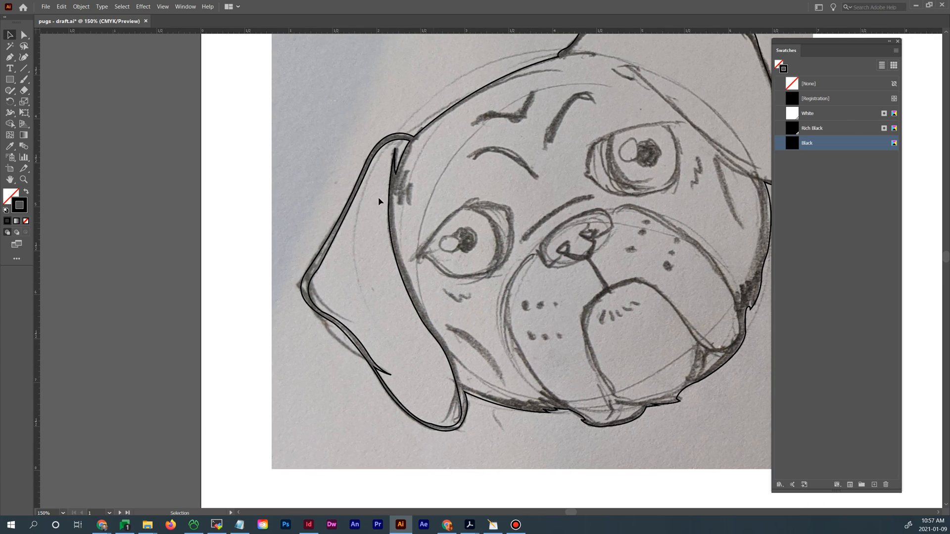
# Inspect the closed inner ear shape against the head outline in Outline view, and return to Preview
pyautogui.click(319, 270)
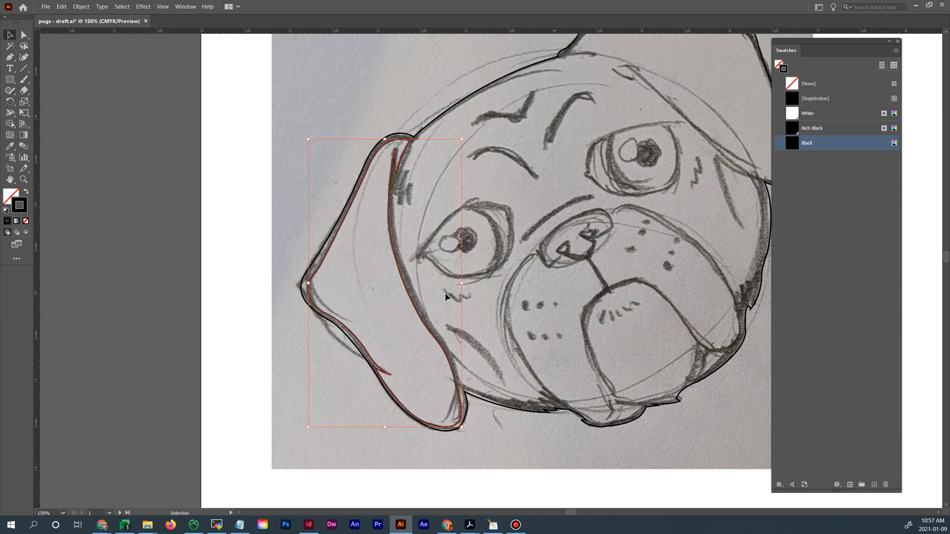
pyautogui.click(501, 441)
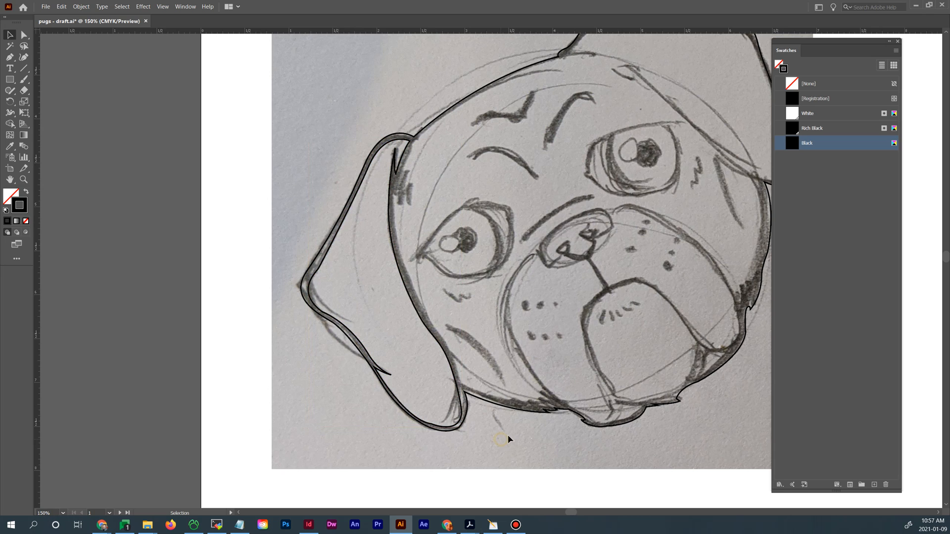
pyautogui.moveTo(584, 401); pyautogui.dragTo(530, 395)
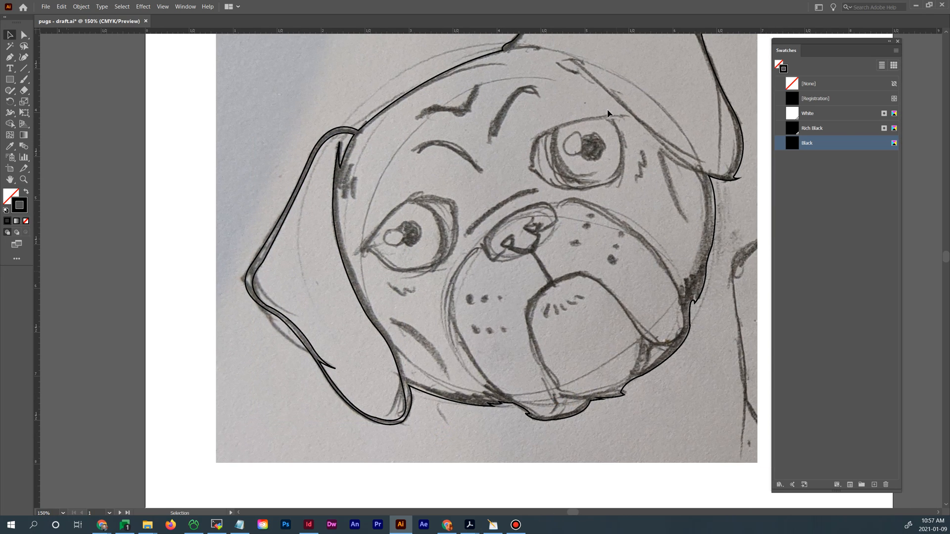
pyautogui.moveTo(625, 108); pyautogui.dragTo(503, 221)
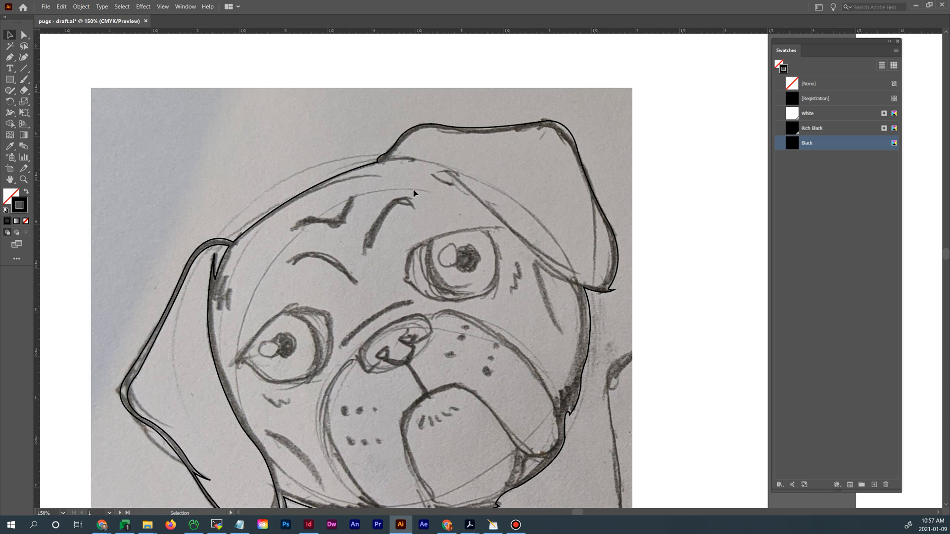
pyautogui.moveTo(375, 232); pyautogui.dragTo(399, 196)
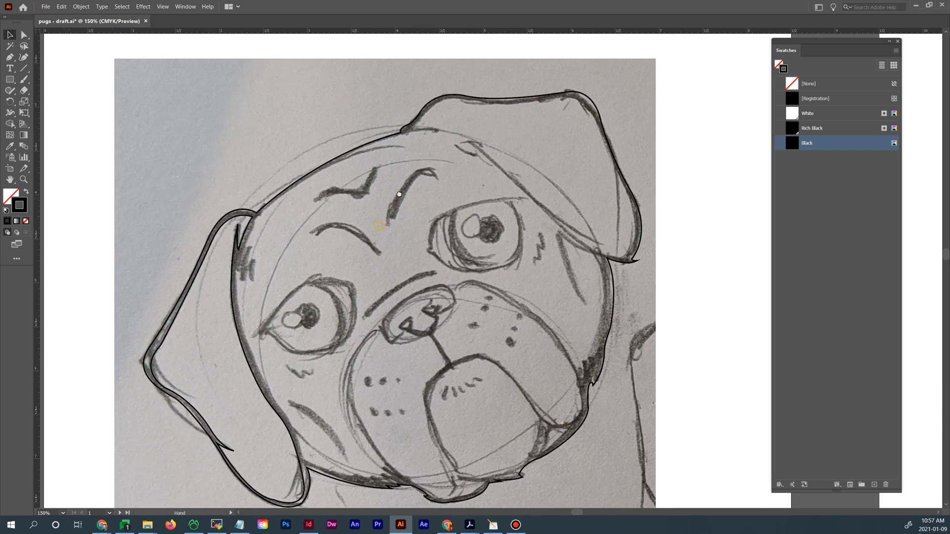
pyautogui.hotkey('ctrl', 'y')
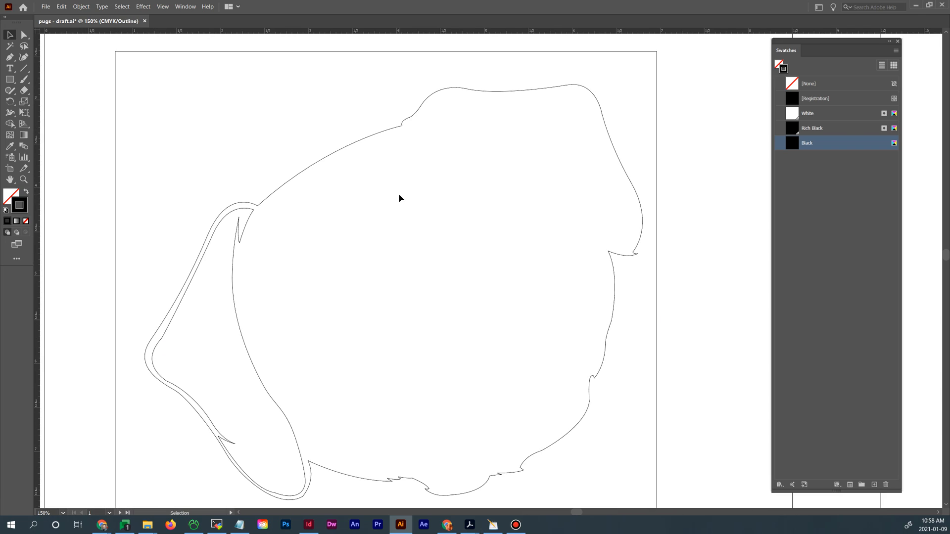
pyautogui.moveTo(406, 239); pyautogui.dragTo(468, 180)
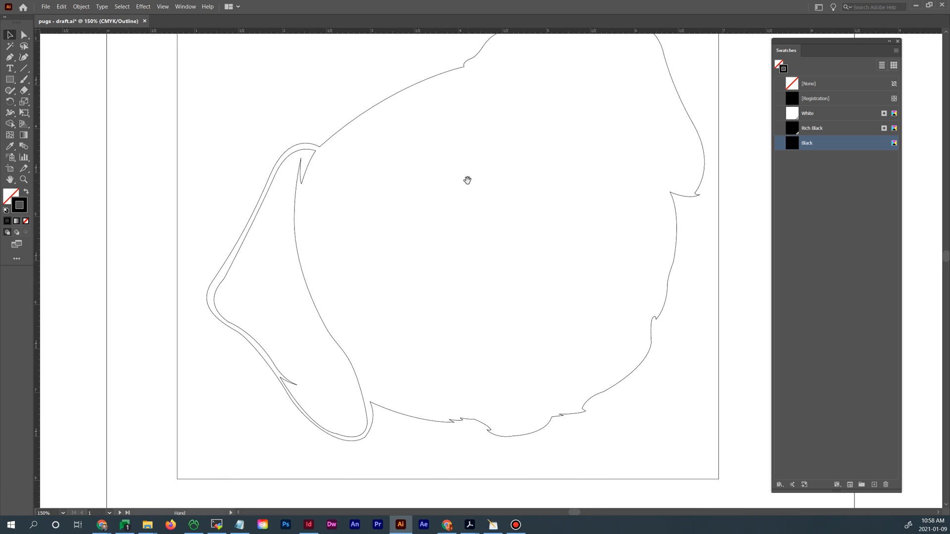
pyautogui.hotkey('ctrl', 'y')
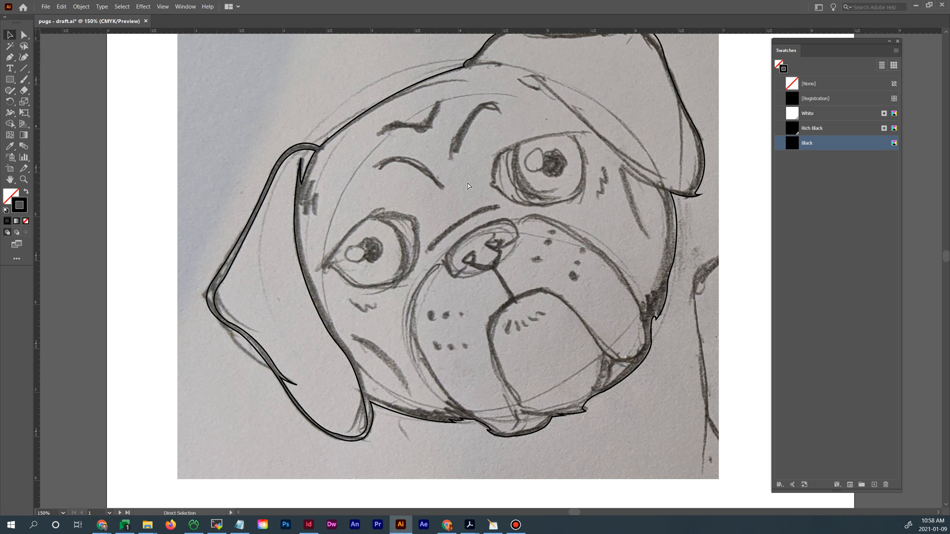
# Fill the left-hand inner ear shape with the White swatch
pyautogui.click(375, 110)
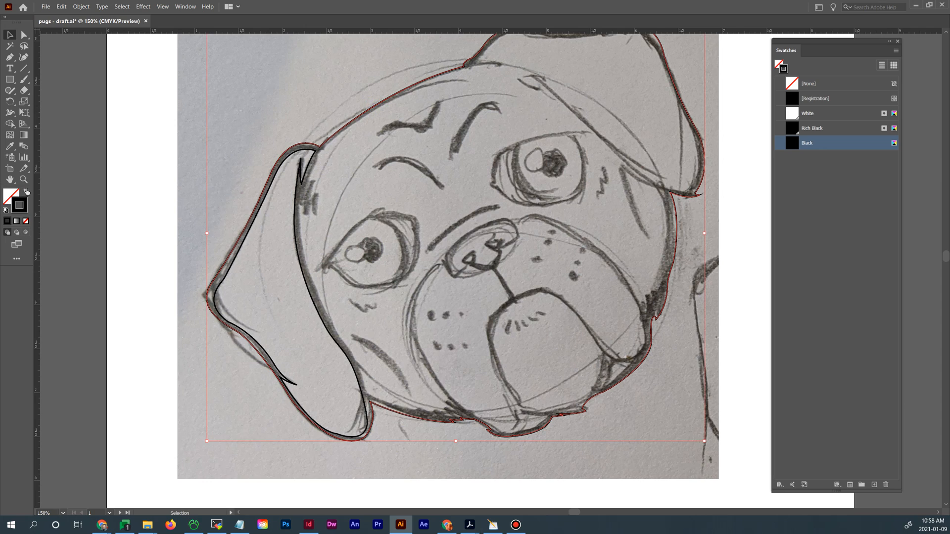
pyautogui.click(304, 208)
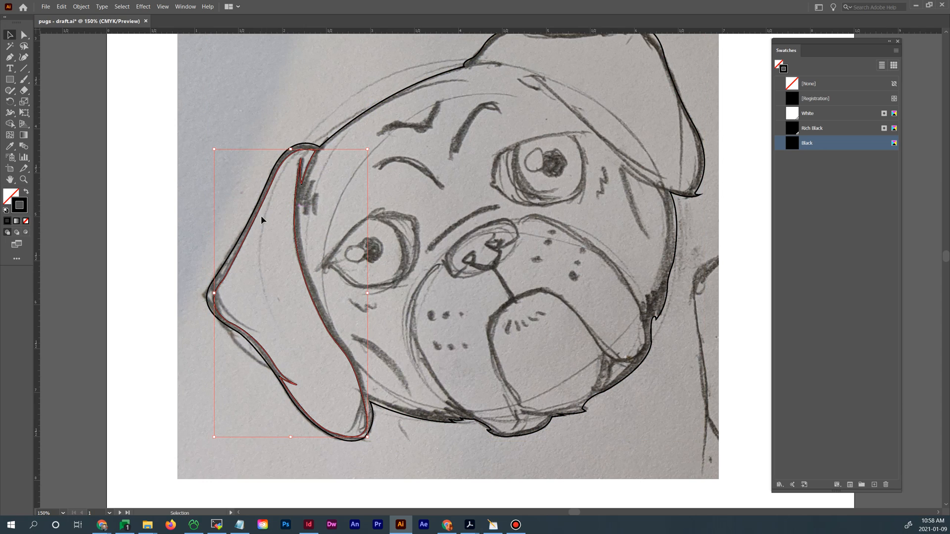
pyautogui.click(9, 196)
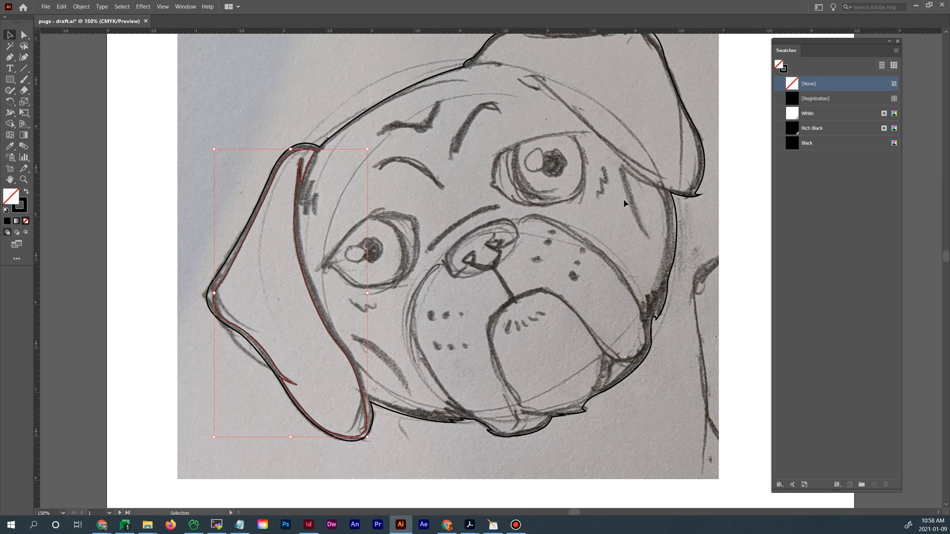
pyautogui.click(824, 115)
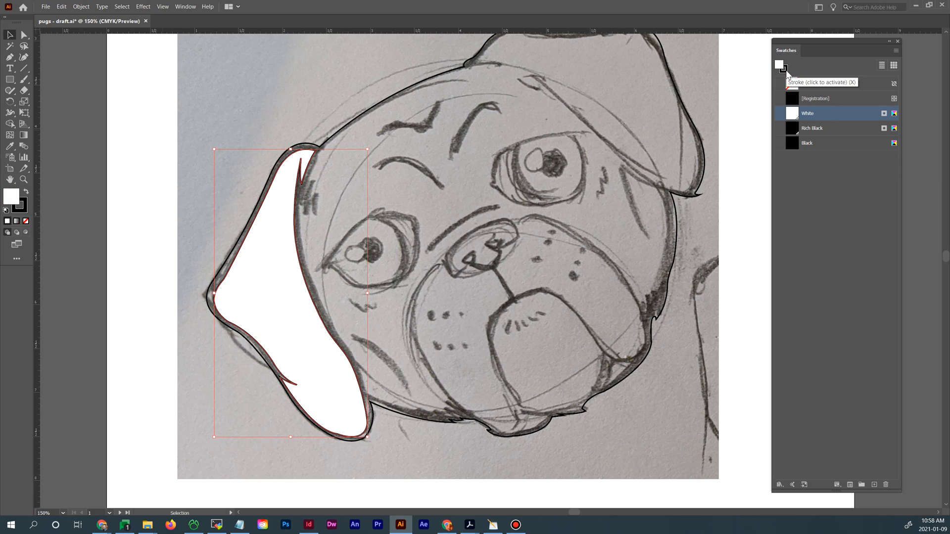
# Remove the stroke from the white inner ear shape, and swap the head outline's fill and stroke to make it solid black
pyautogui.click(25, 212)
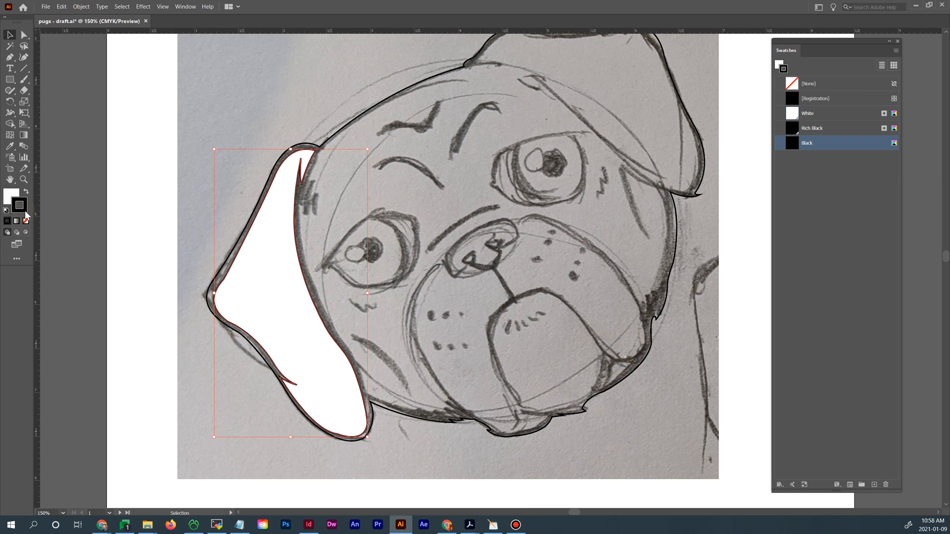
pyautogui.click(26, 221)
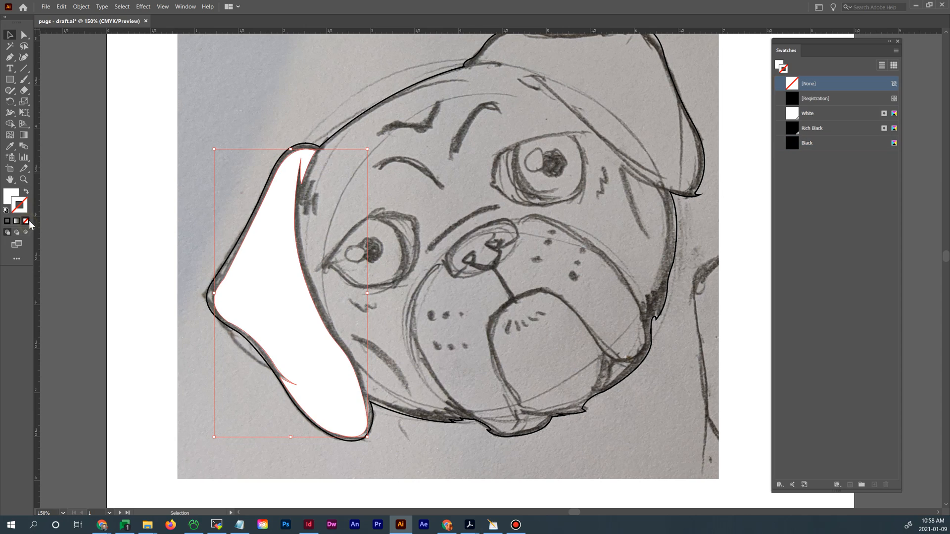
pyautogui.click(312, 145)
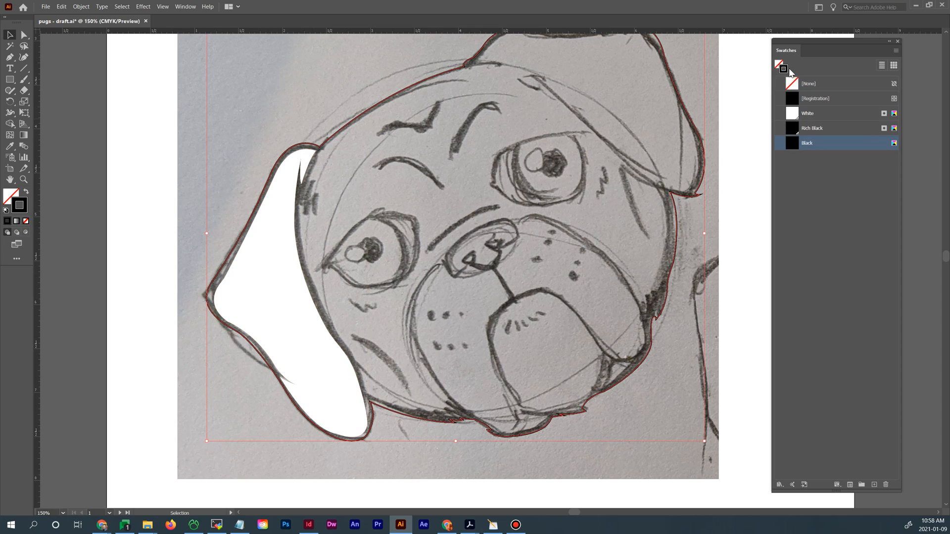
pyautogui.click(27, 192)
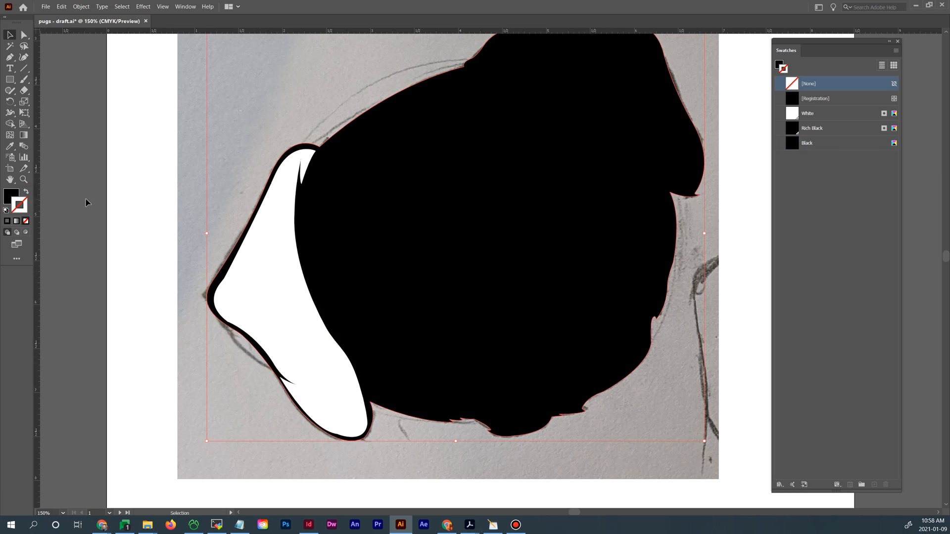
pyautogui.click(153, 203)
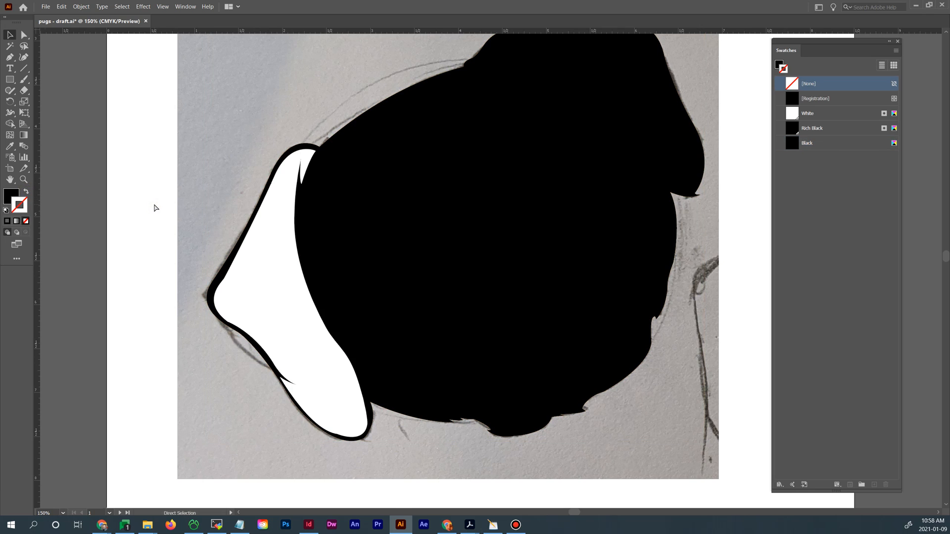
# Bring the Layers panel over beside the artwork and highlight the white inner ear path in the Dogs layer
pyautogui.hotkey('ctrl', '-')
pyautogui.hotkey('ctrl', '-')
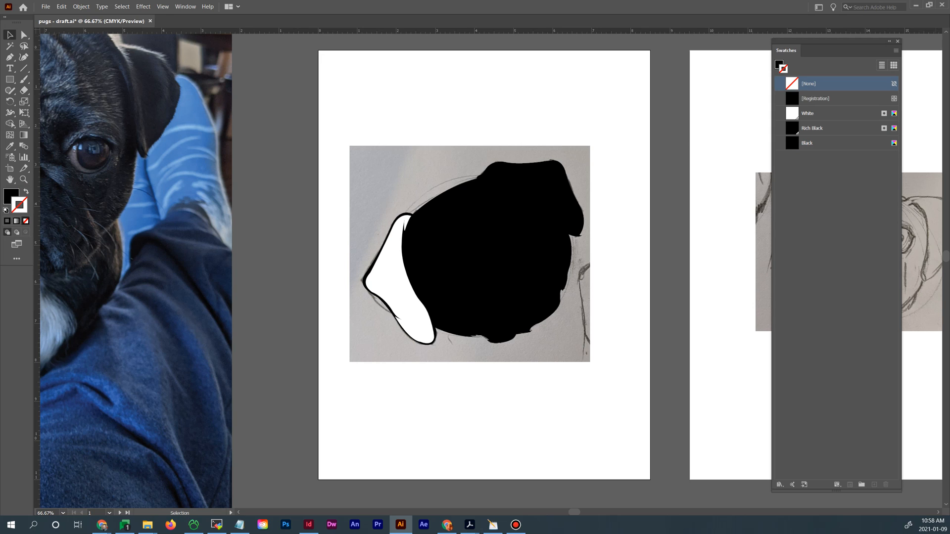
pyautogui.moveTo(949, 79); pyautogui.dragTo(684, 40)
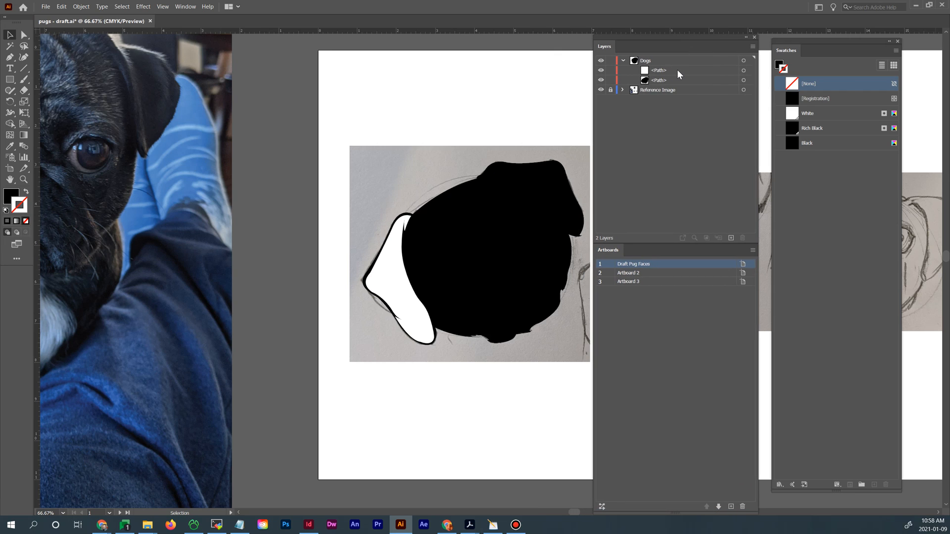
pyautogui.click(678, 70)
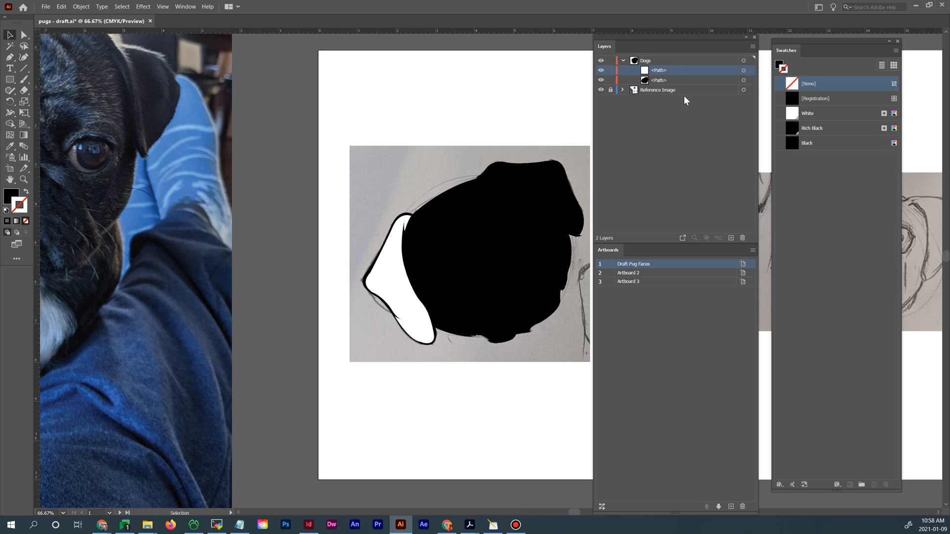
# Group the white inner ear shape and the black head shape
pyautogui.click(387, 296)
pyautogui.keyDown('shift'); pyautogui.click(470, 269); pyautogui.keyUp('shift')
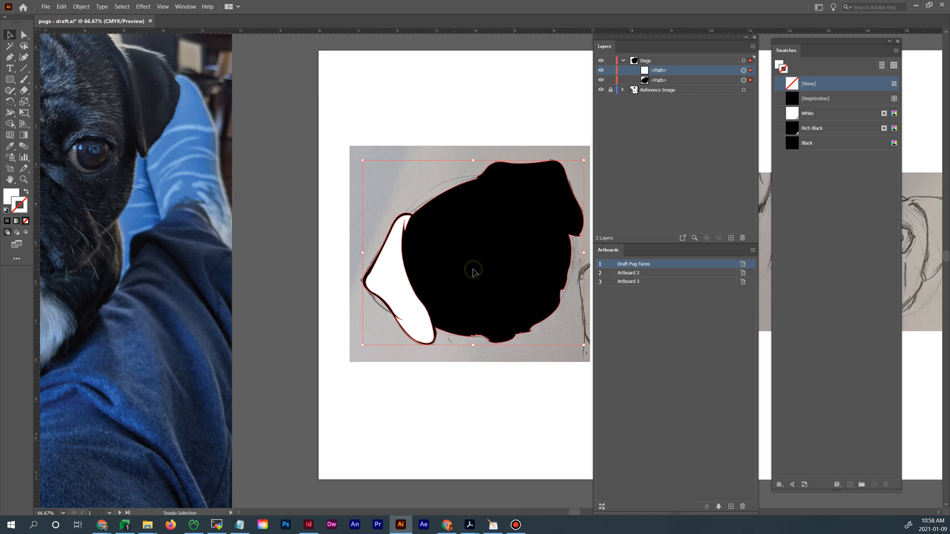
pyautogui.press('a')
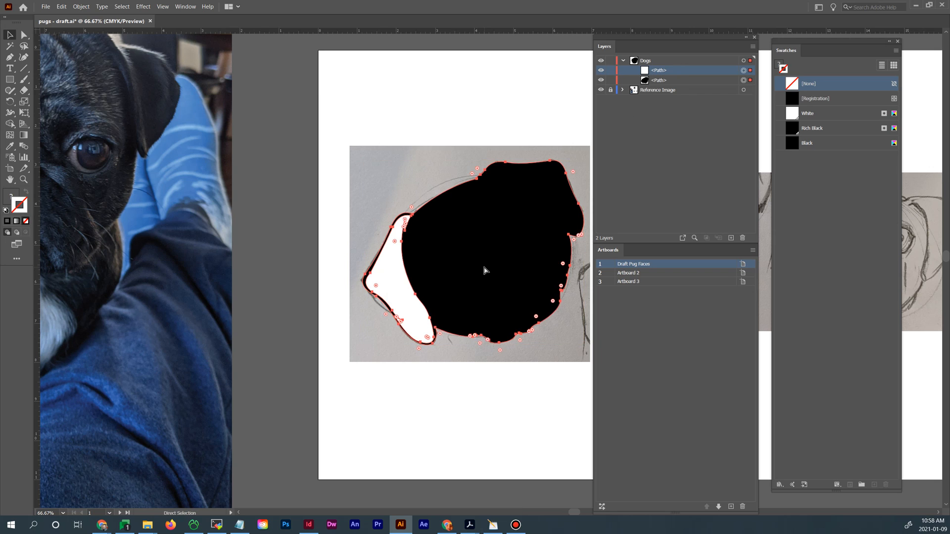
pyautogui.hotkey('ctrl', 'g')
pyautogui.press('v')
pyautogui.rightClick(493, 189)
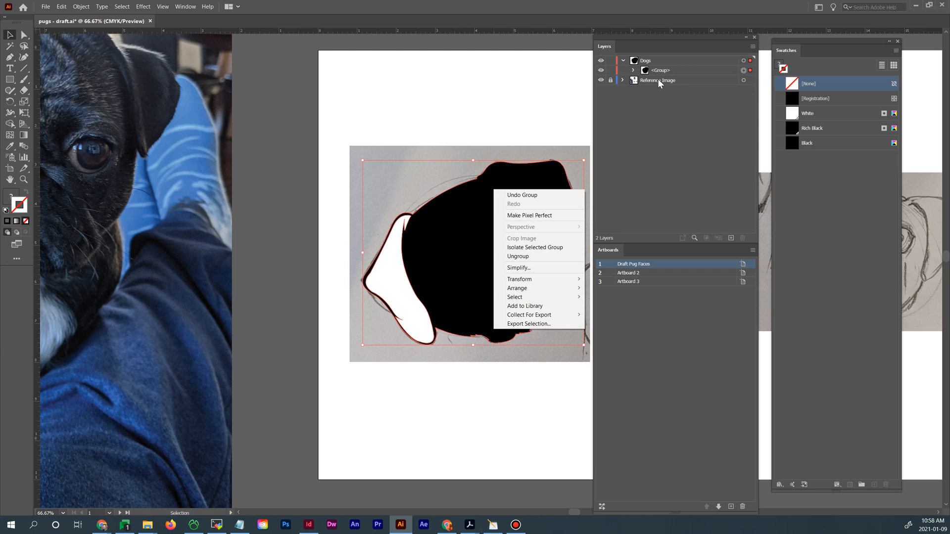
pyautogui.click(654, 119)
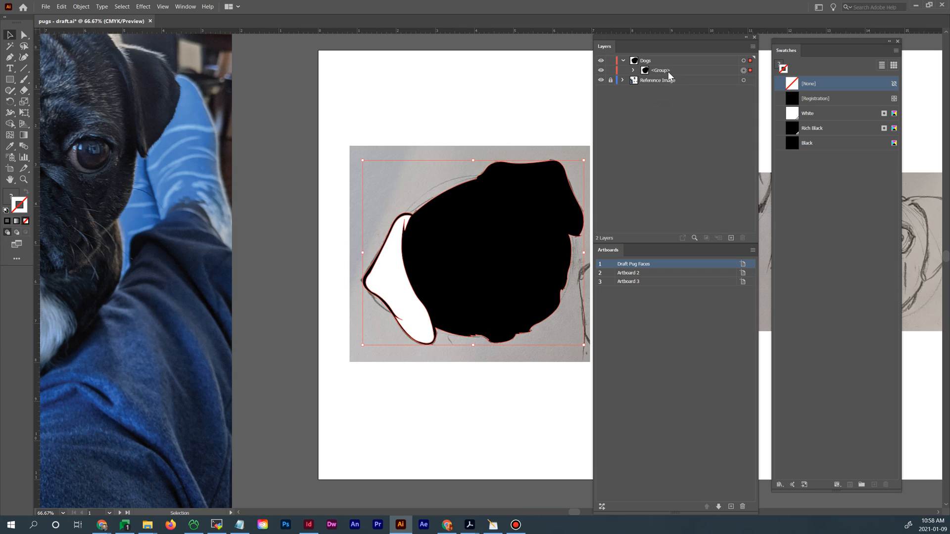
# Expand the group in the Dogs layer and examine its two component paths
pyautogui.click(668, 70)
pyautogui.click(634, 70)
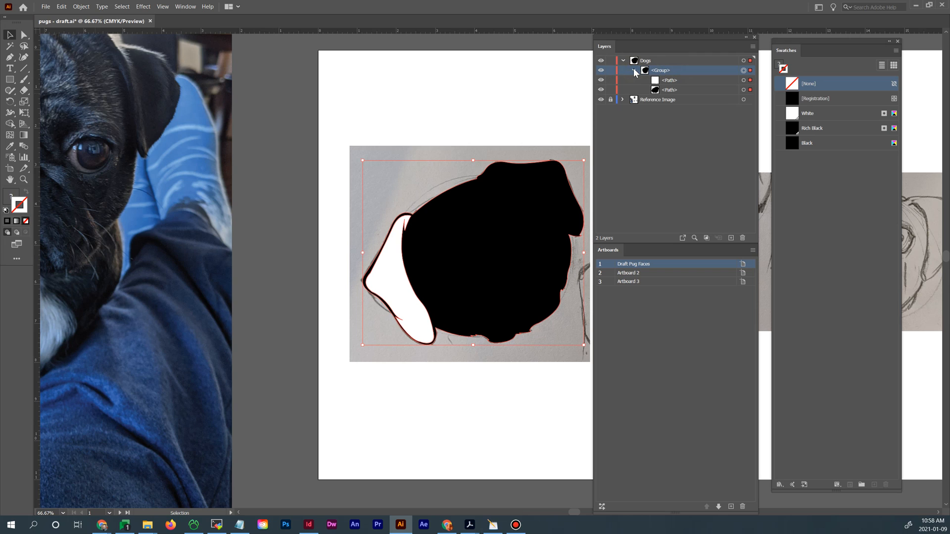
pyautogui.click(673, 81)
pyautogui.click(674, 91)
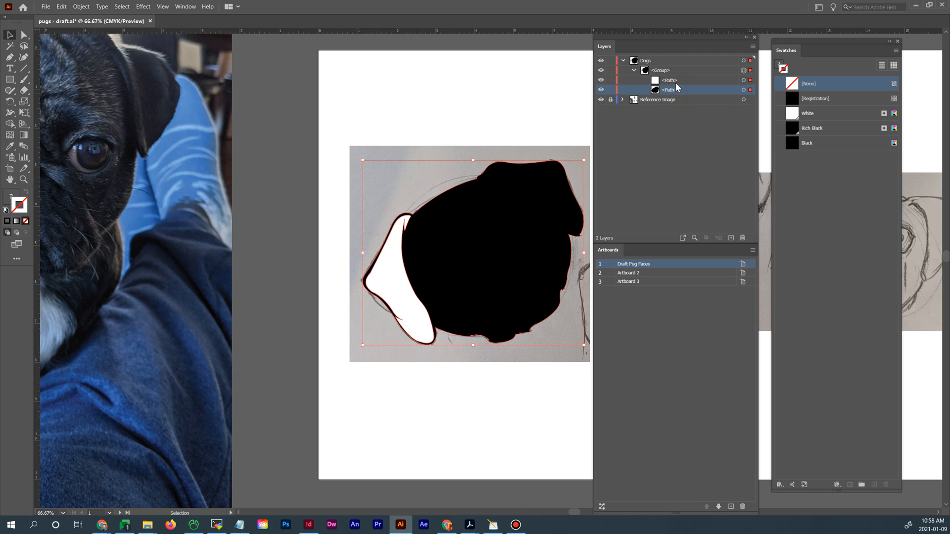
pyautogui.click(676, 82)
pyautogui.click(674, 90)
pyautogui.click(677, 81)
pyautogui.click(666, 89)
pyautogui.click(669, 70)
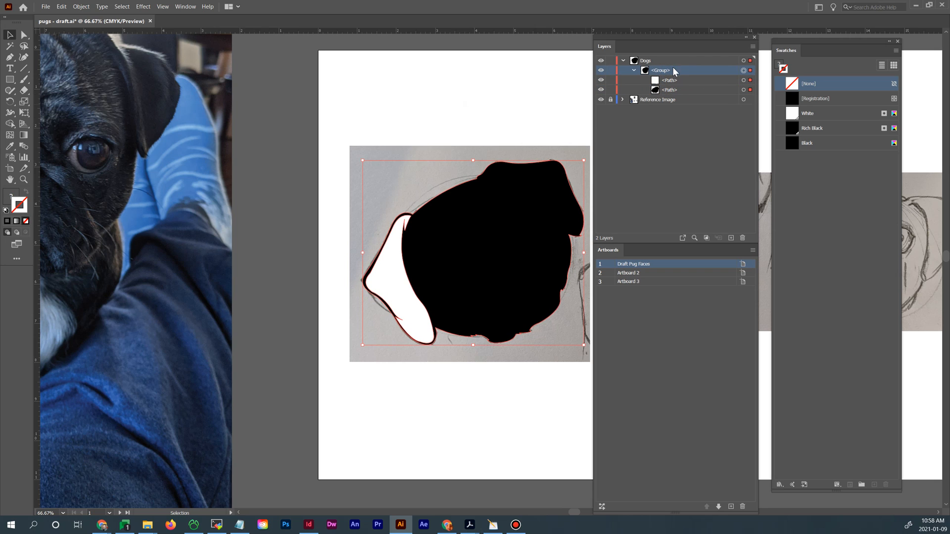
# Try moving the grouped head and ear upward, and undo the move
pyautogui.moveTo(490, 203); pyautogui.dragTo(498, 144)
pyautogui.hotkey('ctrl', 'z')
# Isolate the group to select its ear and head shapes individually, and return through the Dogs layer to the normal view
pyautogui.doubleClick(501, 216)
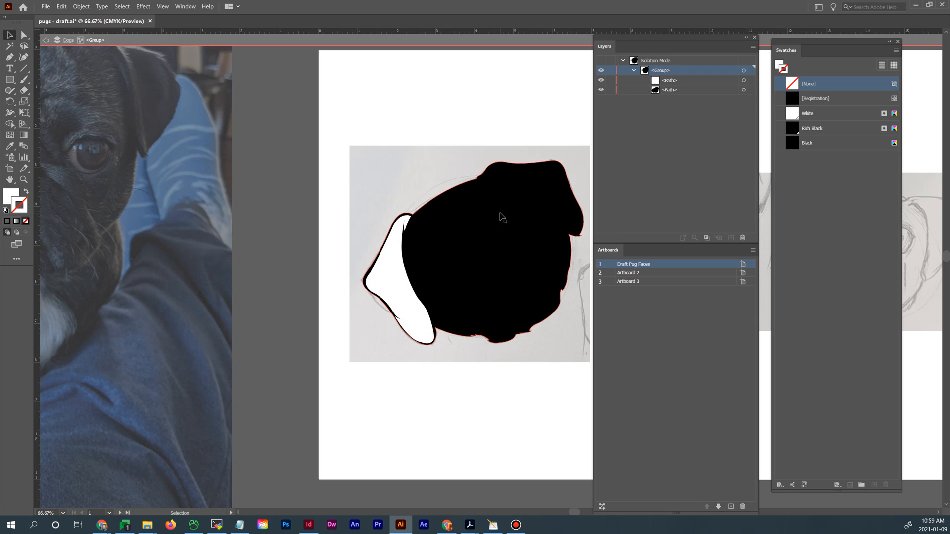
pyautogui.click(395, 302)
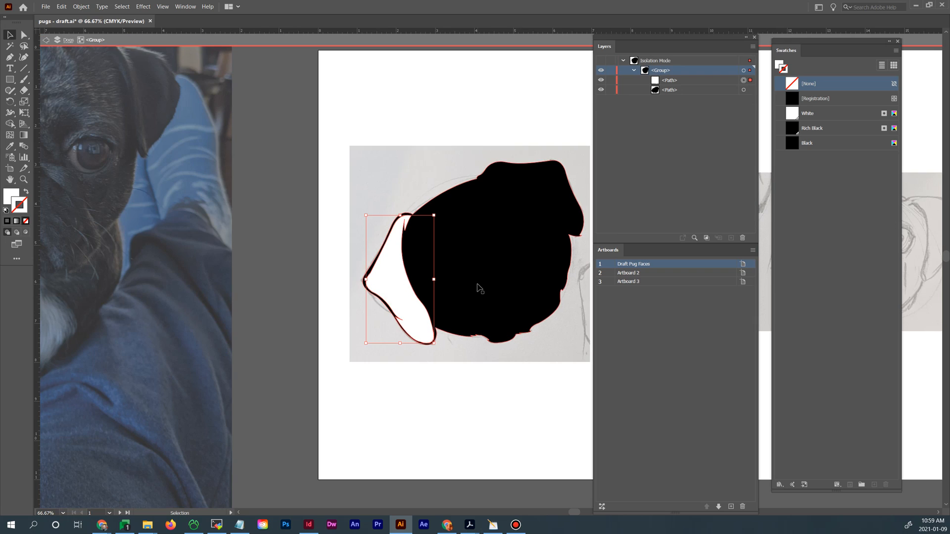
pyautogui.click(478, 284)
pyautogui.click(411, 301)
pyautogui.click(490, 288)
pyautogui.moveTo(500, 265); pyautogui.dragTo(397, 224)
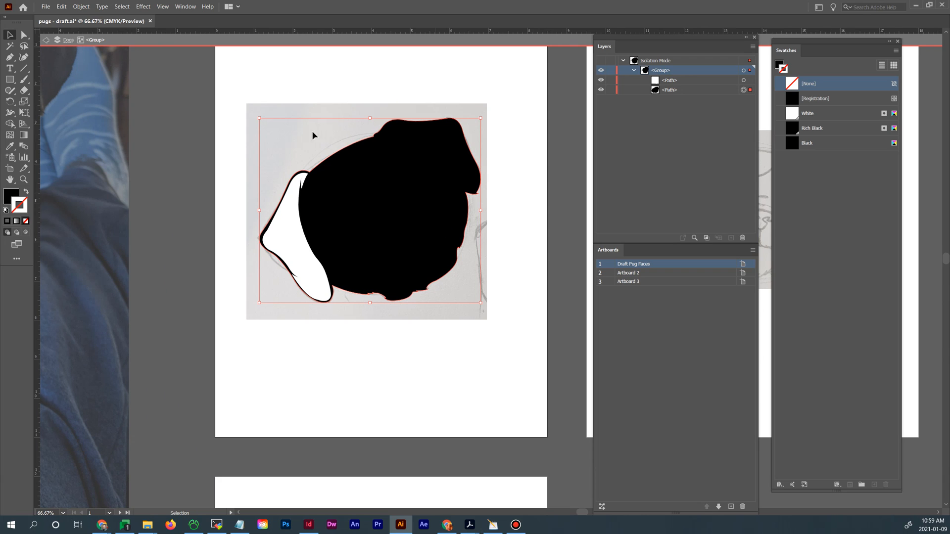
pyautogui.click(68, 40)
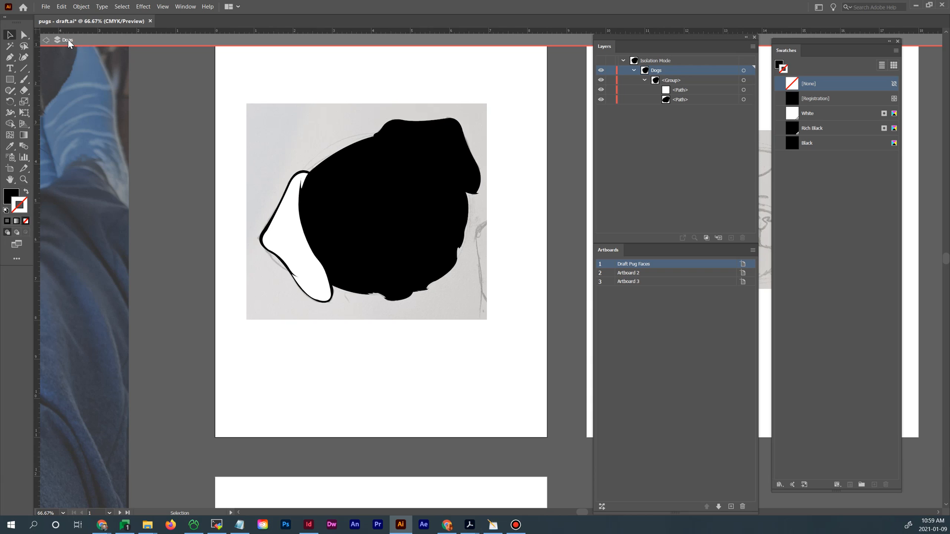
pyautogui.click(407, 156)
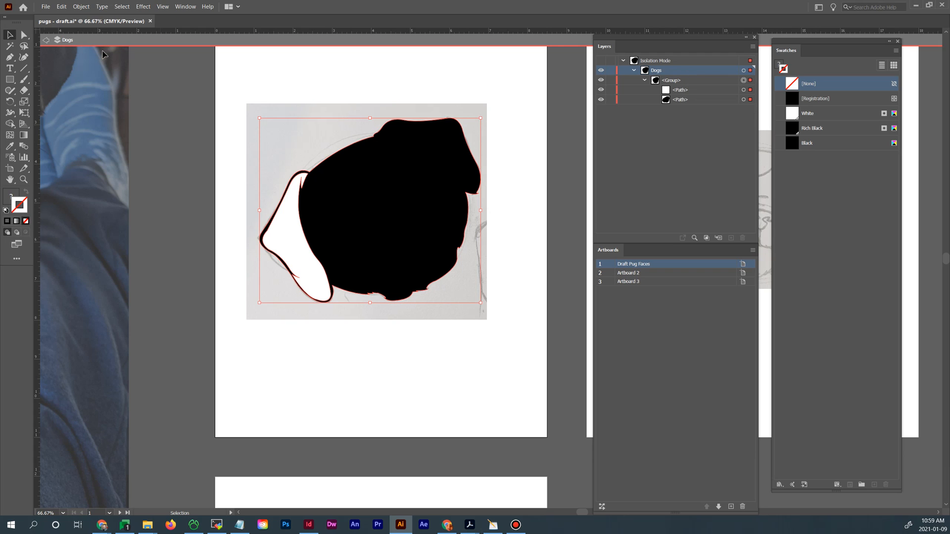
pyautogui.click(45, 42)
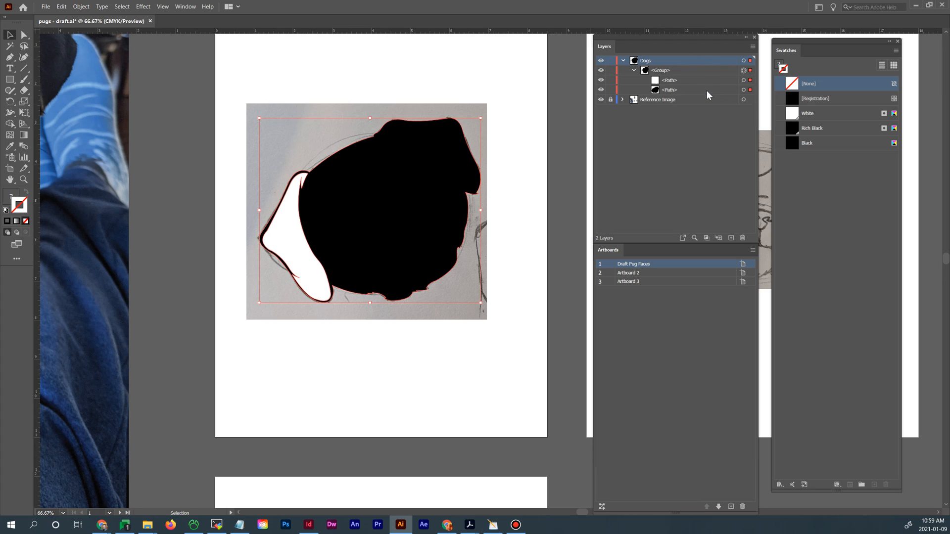
# Ungroup the head and ear, check that the black head shape can be selected alone, and deselect everything
pyautogui.click(541, 179)
pyautogui.click(417, 177)
pyautogui.rightClick(414, 177)
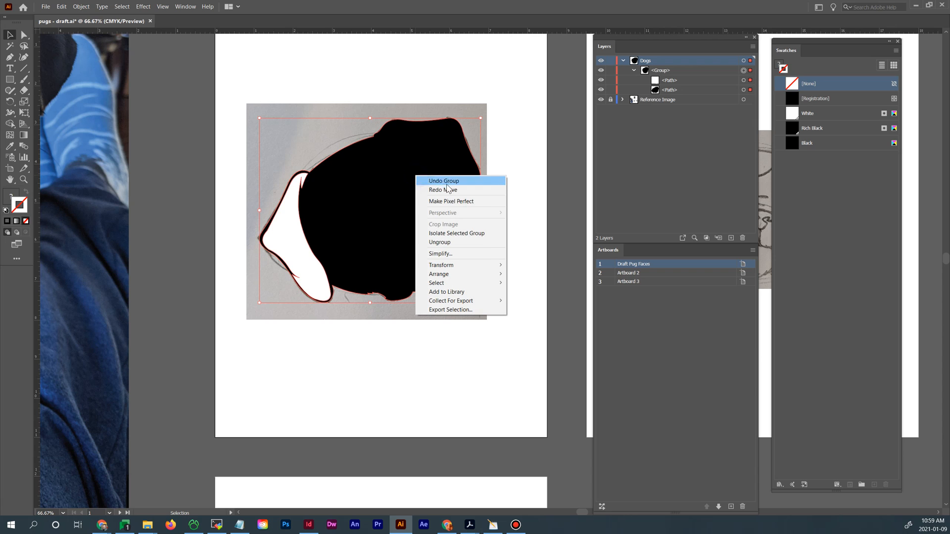
pyautogui.click(470, 242)
pyautogui.click(514, 216)
pyautogui.click(437, 207)
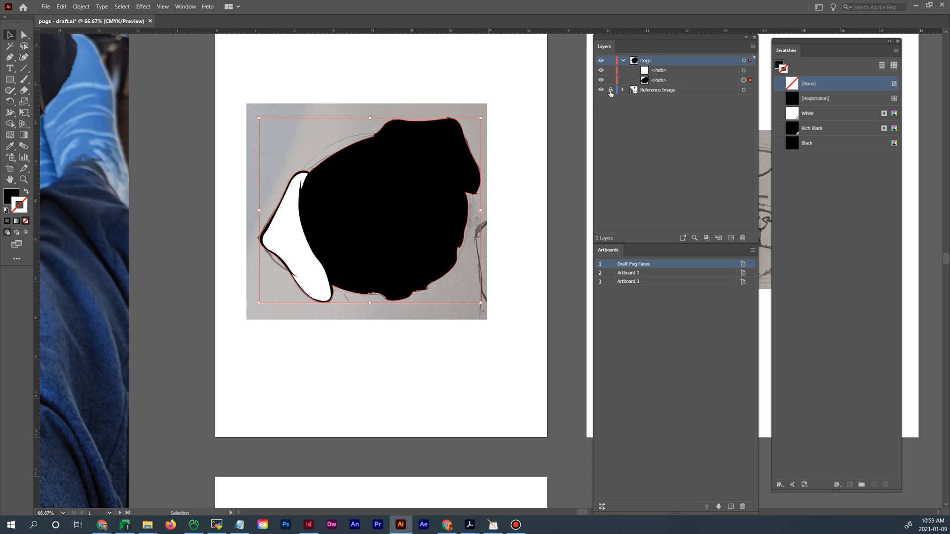
pyautogui.click(490, 98)
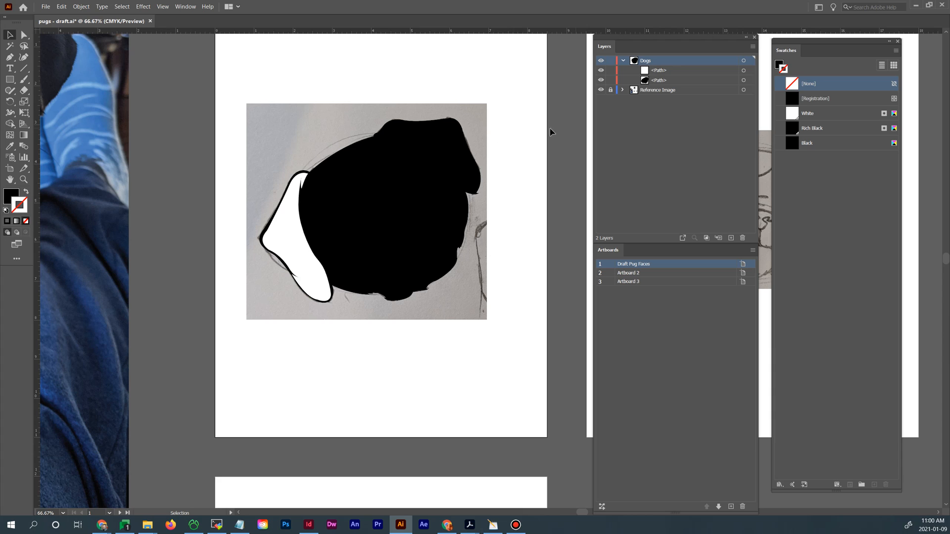
# Swap fill and stroke on the head and the inner ear, leaving a black head outline and a white ear outline over the sketch
pyautogui.click(353, 190)
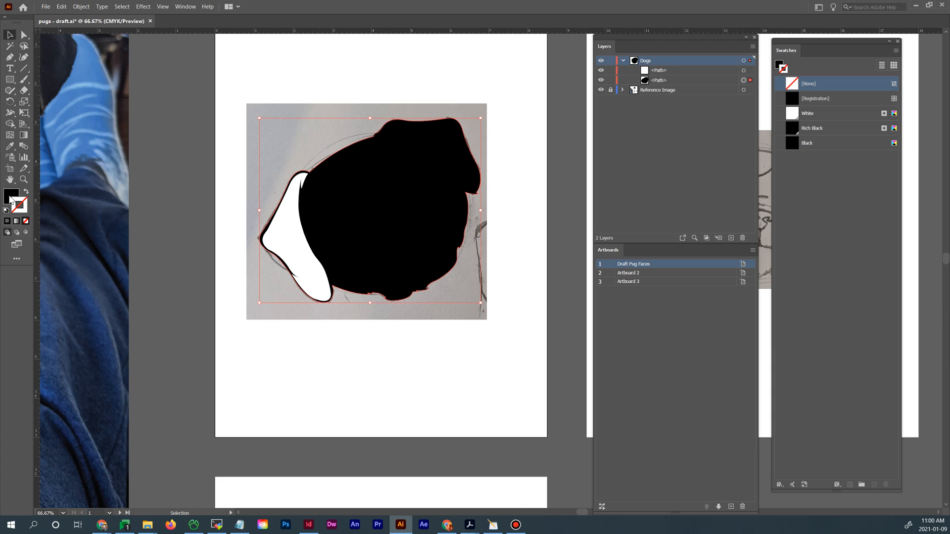
pyautogui.click(26, 192)
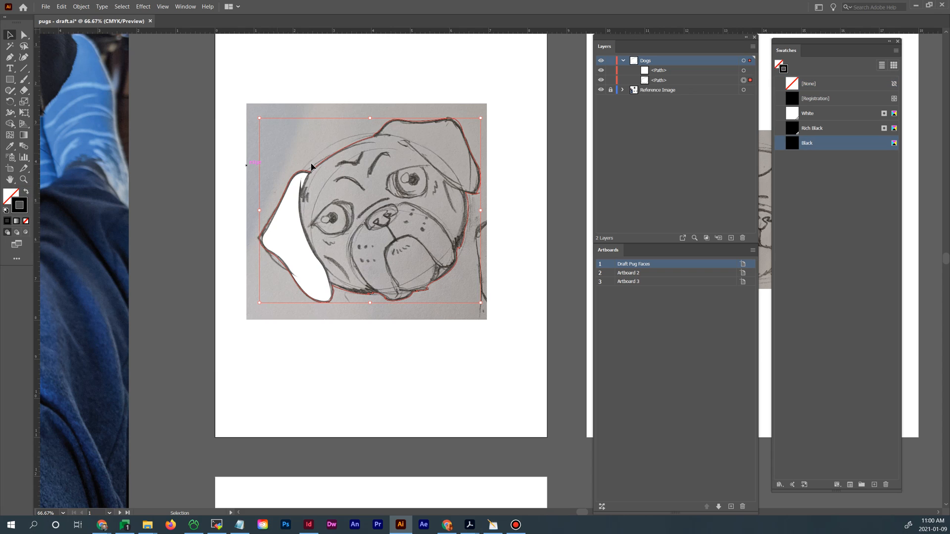
pyautogui.click(314, 269)
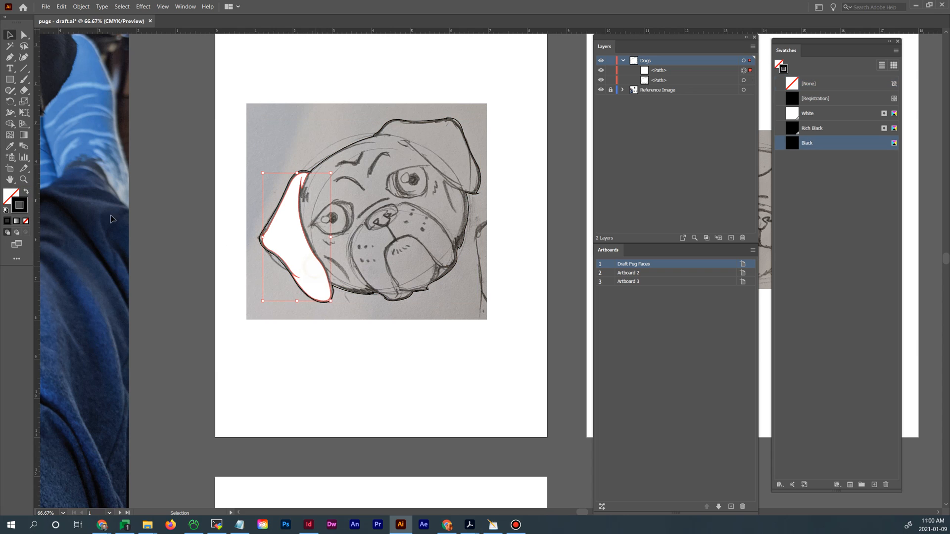
pyautogui.click(27, 193)
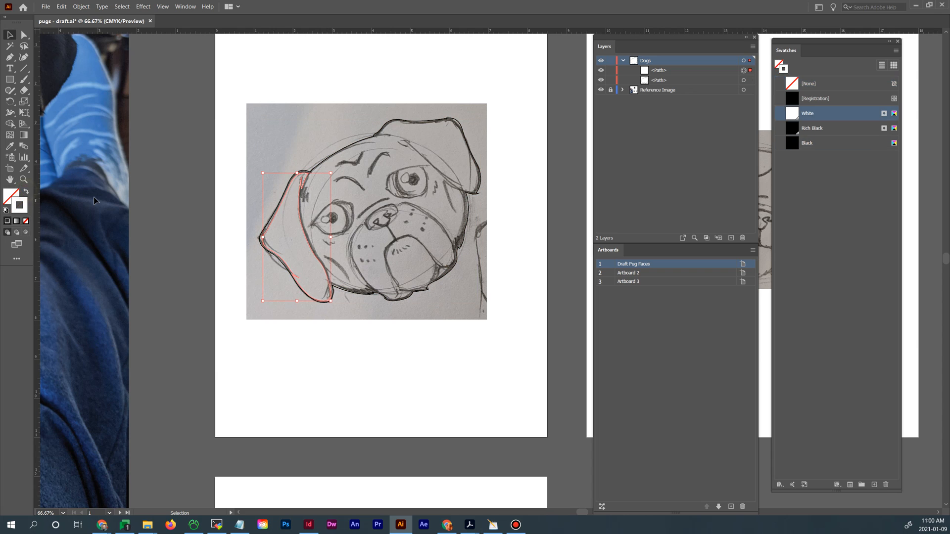
pyautogui.click(190, 234)
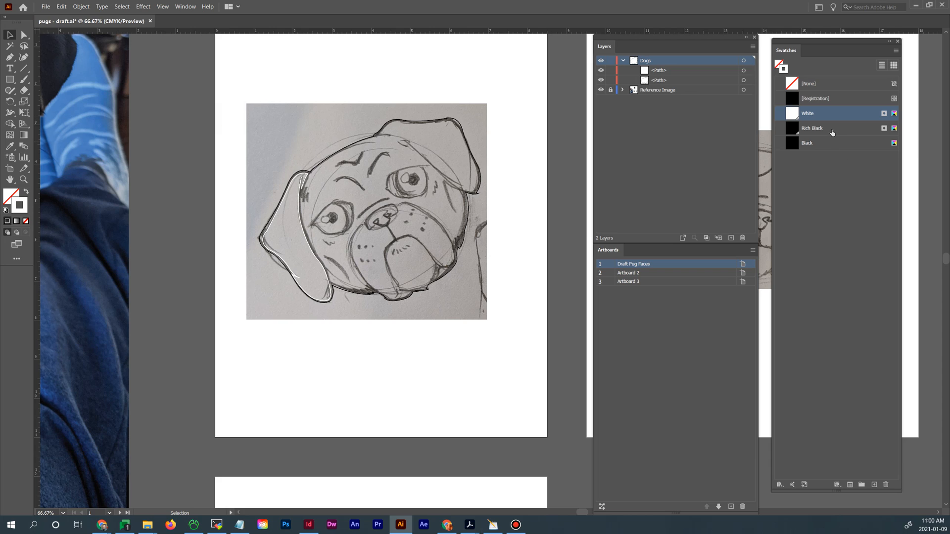
# Start a white-stroked Pen path on the head outline just beside the ear's top, curving down to a sharp corner beside the ear notch
pyautogui.click(24, 179)
pyautogui.moveTo(295, 176); pyautogui.dragTo(419, 257)
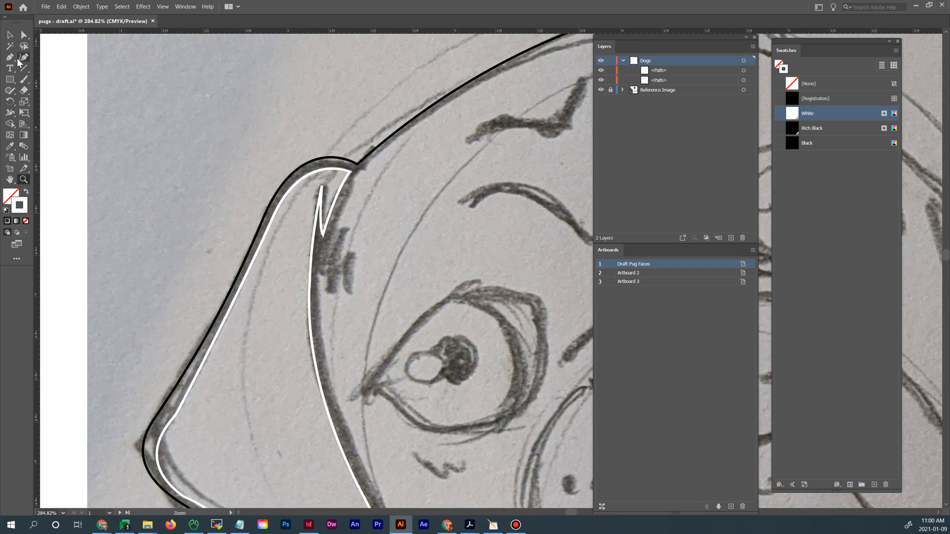
pyautogui.click(11, 57)
pyautogui.click(381, 152)
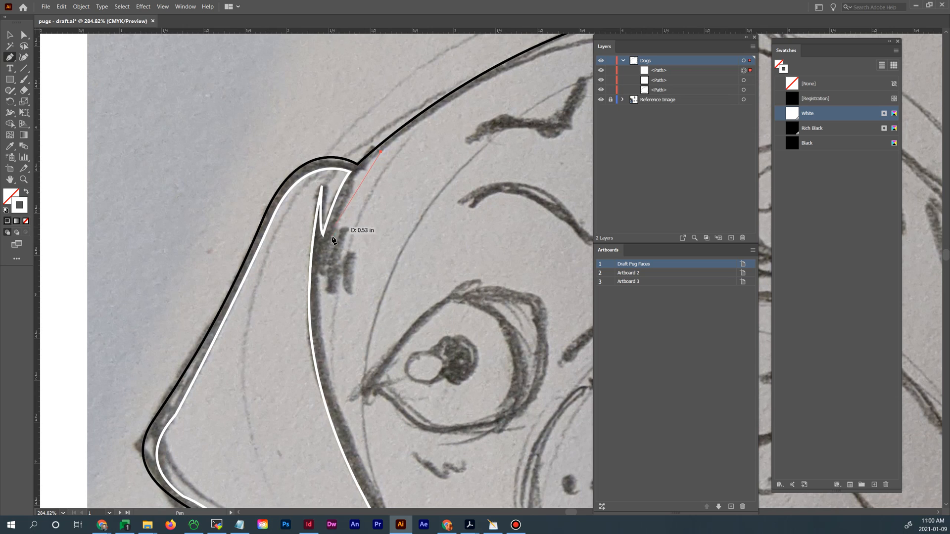
pyautogui.moveTo(335, 238); pyautogui.dragTo(337, 252)
pyautogui.moveTo(332, 289); pyautogui.dragTo(331, 289)
pyautogui.click(335, 238)
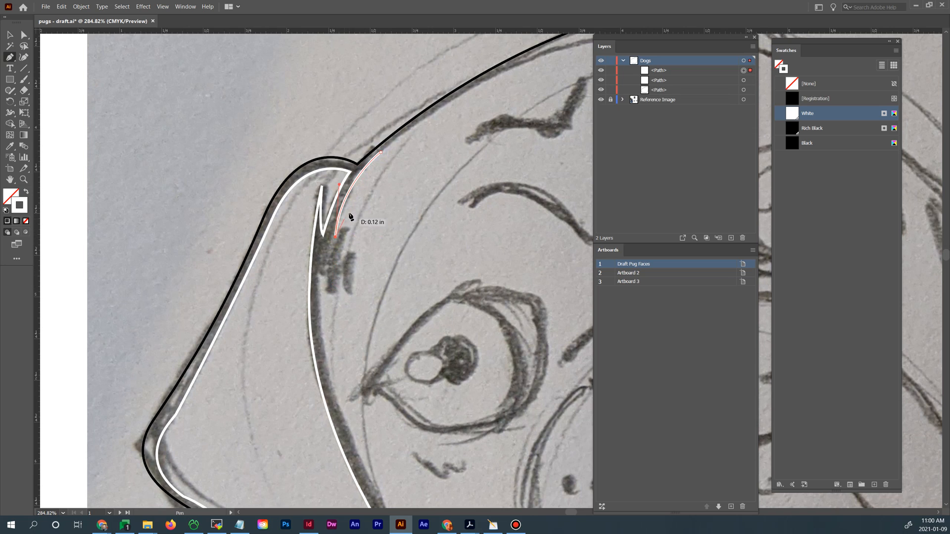
# Continue the white Pen path from the corner beside the ear notch with two pointed, curved fur tufts extending down the temple
pyautogui.moveTo(352, 210); pyautogui.dragTo(357, 206)
pyautogui.click(353, 210)
pyautogui.click(342, 263)
pyautogui.moveTo(346, 287); pyautogui.dragTo(346, 286)
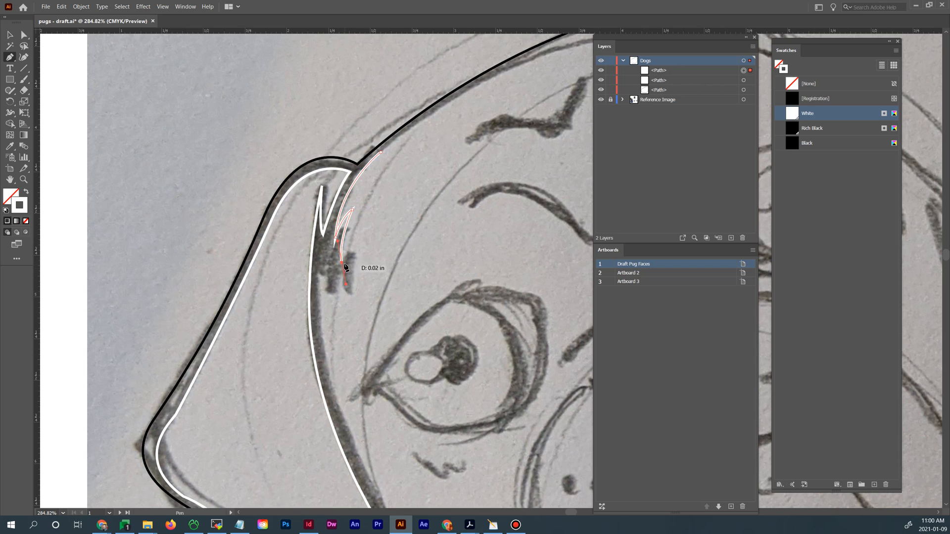
pyautogui.click(352, 249)
pyautogui.moveTo(355, 250); pyautogui.dragTo(361, 249)
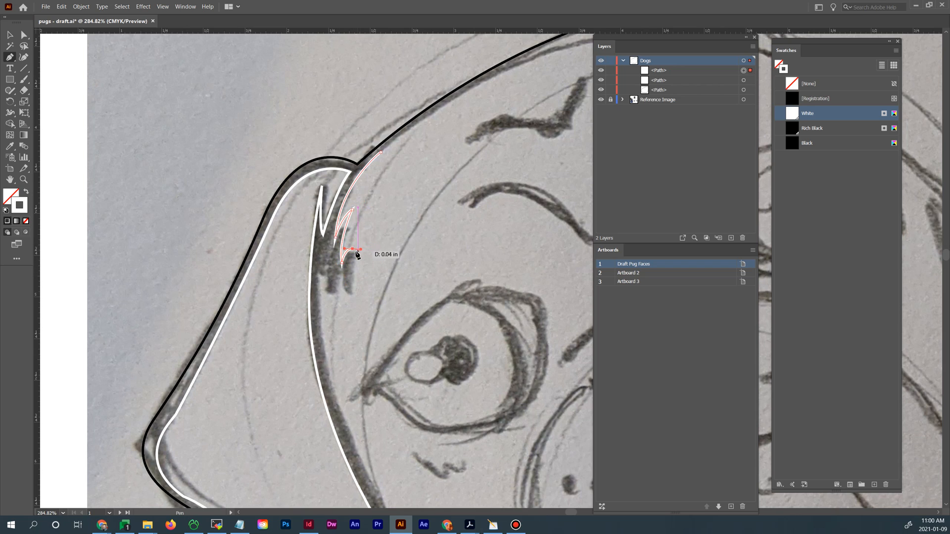
pyautogui.moveTo(353, 296)
pyautogui.mouseDown()
pyautogui.moveTo(358, 307)
pyautogui.moveTo(341, 267)
pyautogui.mouseUp()
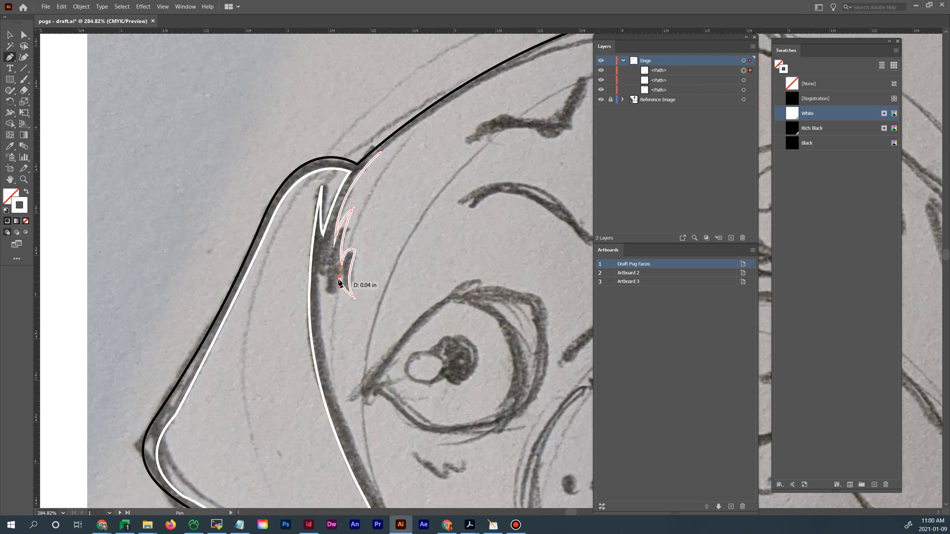
pyautogui.click(340, 277)
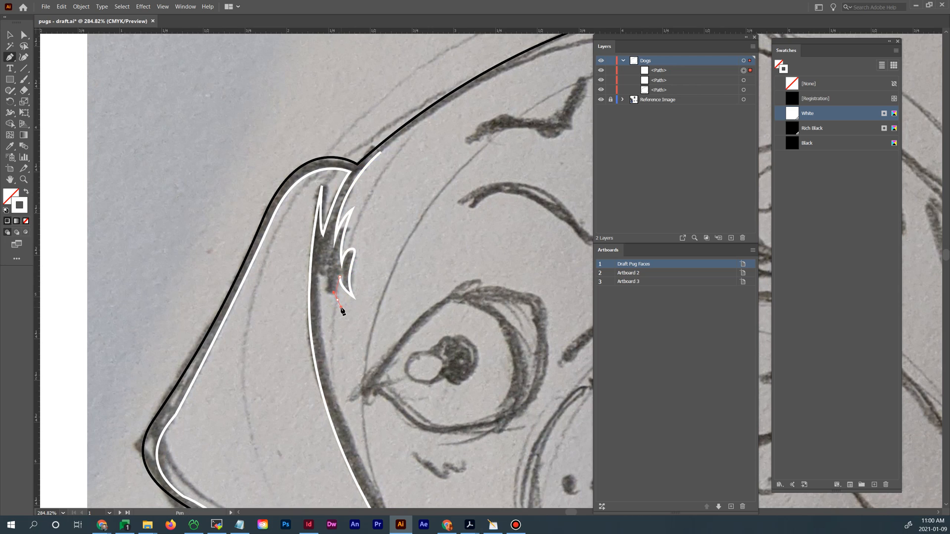
# Add a third fur tuft below the ear notch and curve the path over to the ear's inner edge above the eye level
pyautogui.moveTo(337, 299)
pyautogui.mouseDown()
pyautogui.moveTo(333, 245)
pyautogui.moveTo(354, 275)
pyautogui.moveTo(352, 302)
pyautogui.moveTo(351, 257)
pyautogui.moveTo(351, 267)
pyautogui.moveTo(333, 272)
pyautogui.moveTo(341, 303)
pyautogui.moveTo(329, 290)
pyautogui.moveTo(331, 258)
pyautogui.moveTo(331, 270)
pyautogui.mouseUp()
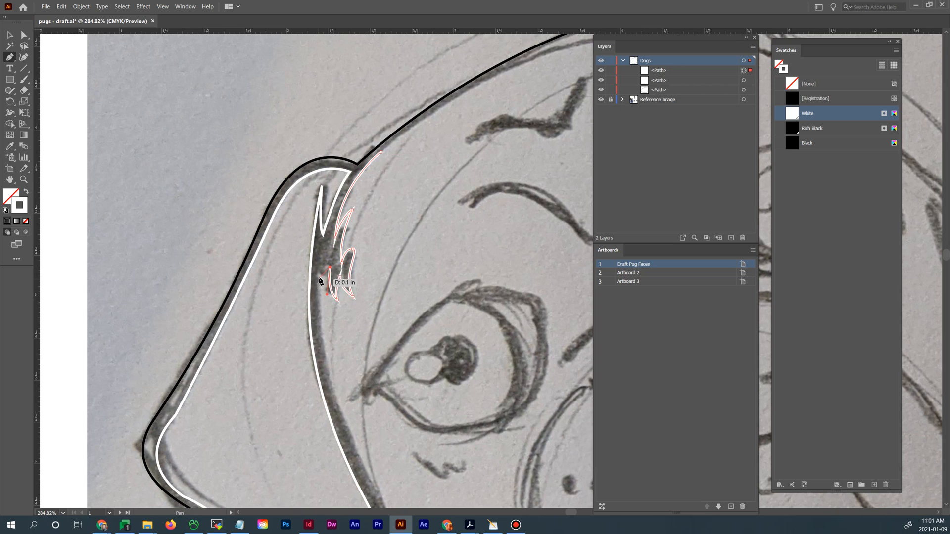
pyautogui.moveTo(319, 278); pyautogui.dragTo(317, 293)
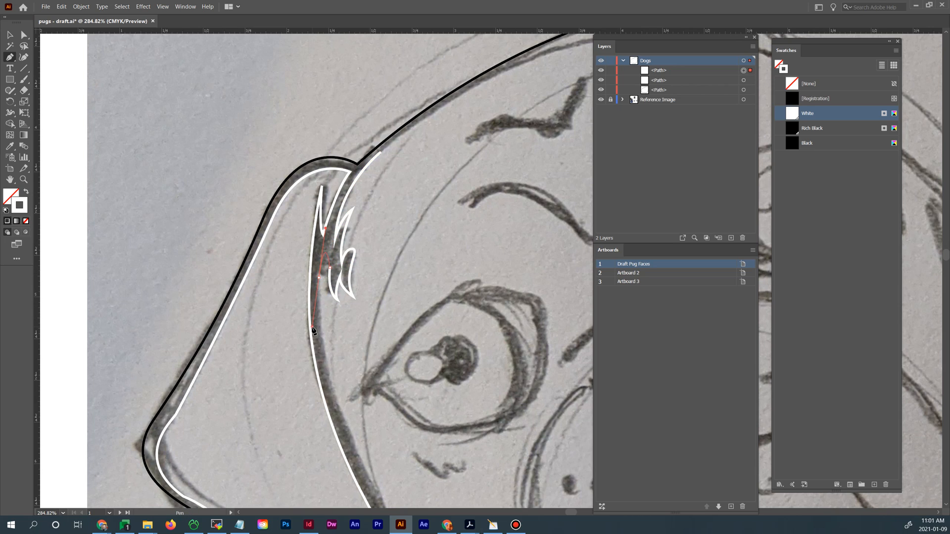
pyautogui.moveTo(312, 327); pyautogui.dragTo(312, 327)
pyautogui.hotkey('ctrl', 'z')
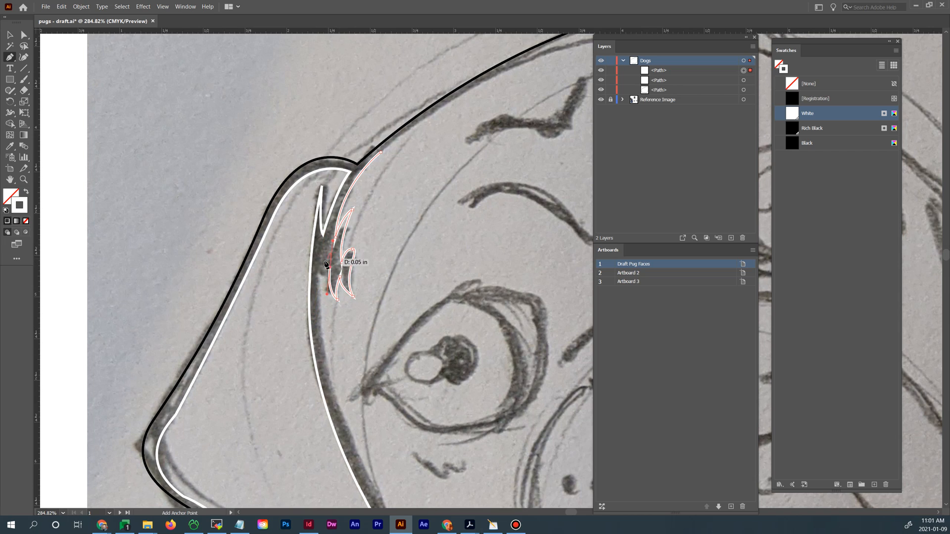
pyautogui.moveTo(319, 276); pyautogui.dragTo(321, 298)
pyautogui.moveTo(332, 348); pyautogui.dragTo(280, 149)
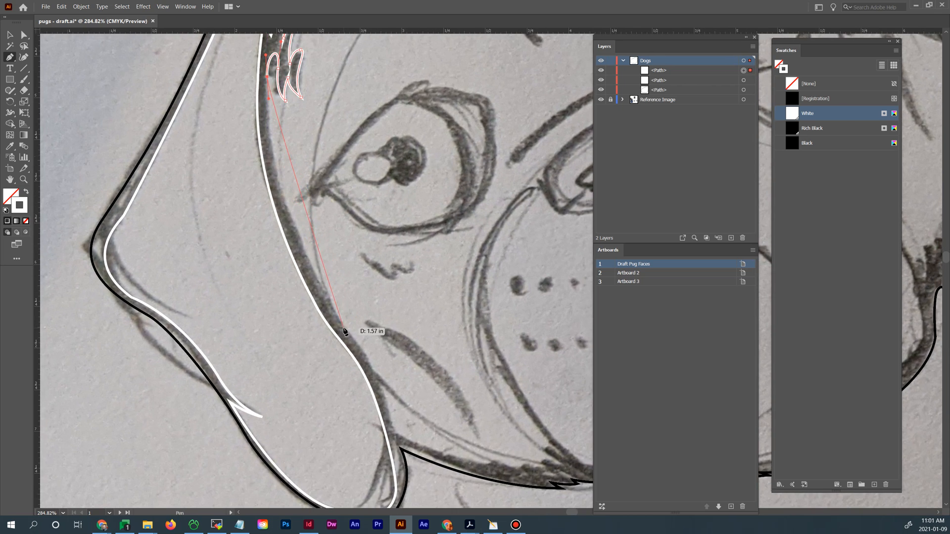
pyautogui.moveTo(345, 330)
pyautogui.mouseDown()
pyautogui.moveTo(396, 391)
pyautogui.moveTo(433, 484)
pyautogui.mouseUp()
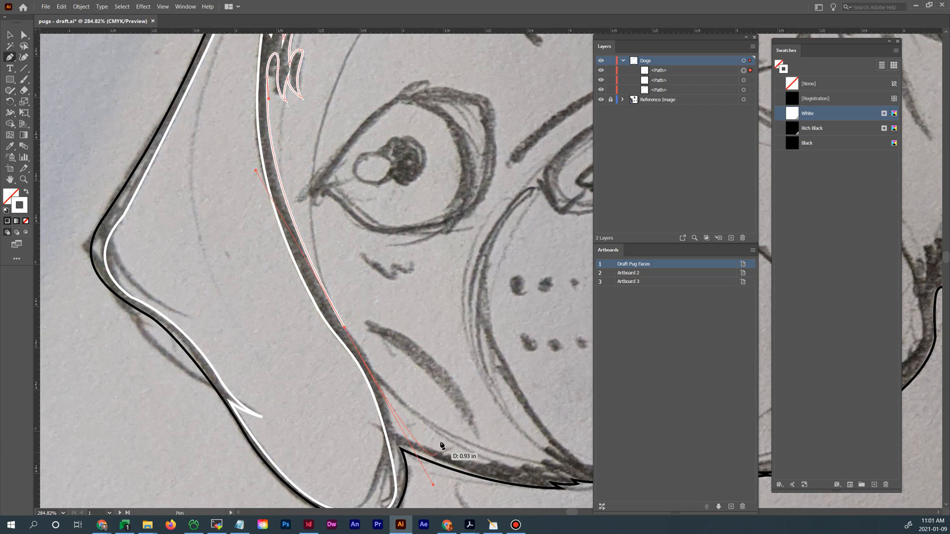
pyautogui.moveTo(441, 446); pyautogui.dragTo(386, 361)
pyautogui.click(288, 243)
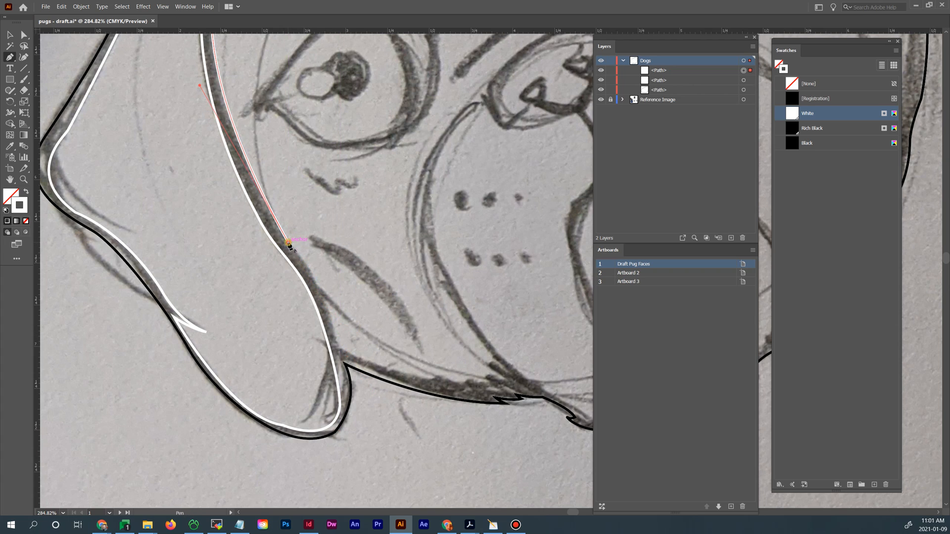
pyautogui.moveTo(331, 323); pyautogui.dragTo(351, 390)
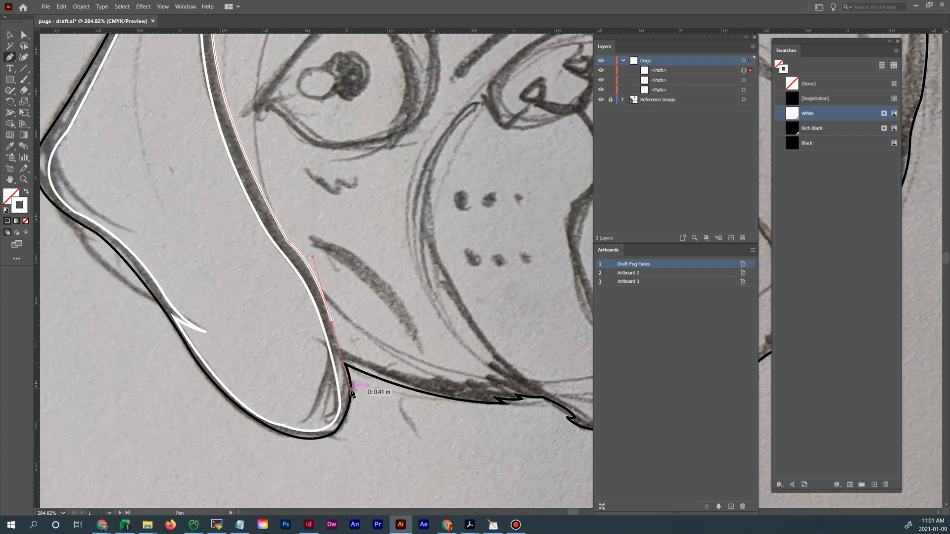
pyautogui.hotkey('ctrl', 'z')
pyautogui.hotkey('ctrl', 'z')
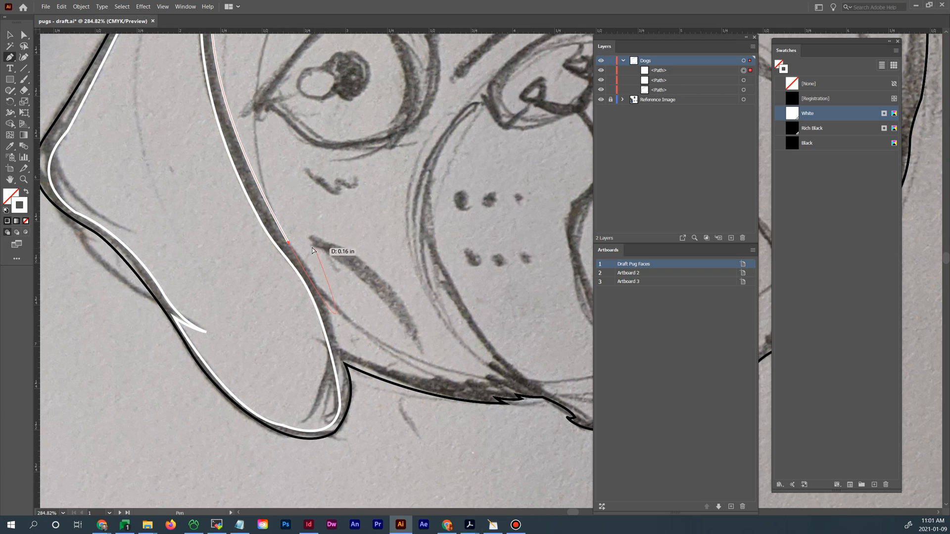
pyautogui.hotkey('ctrl', 'z')
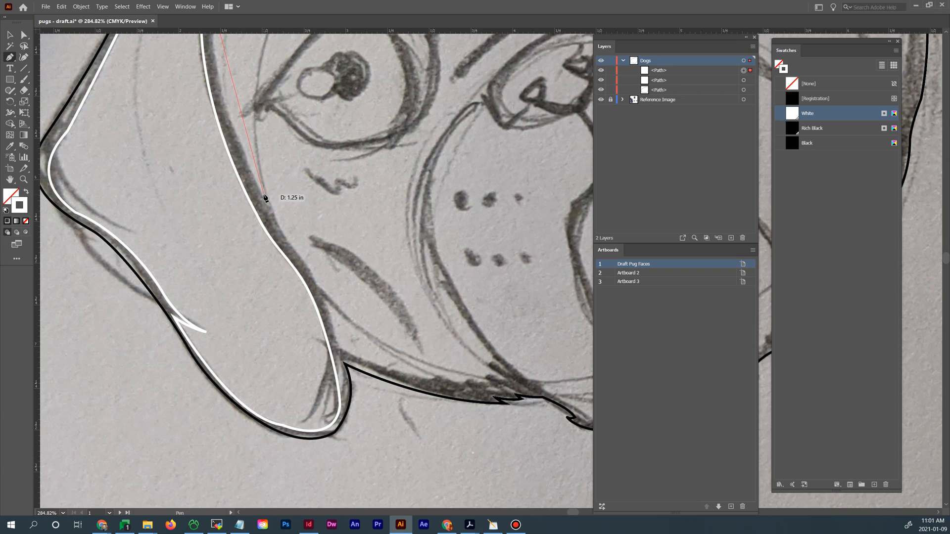
# Curve the white face path down along the ear's inner edge and end it in a corner where the ear meets the jaw
pyautogui.moveTo(261, 196); pyautogui.dragTo(313, 287)
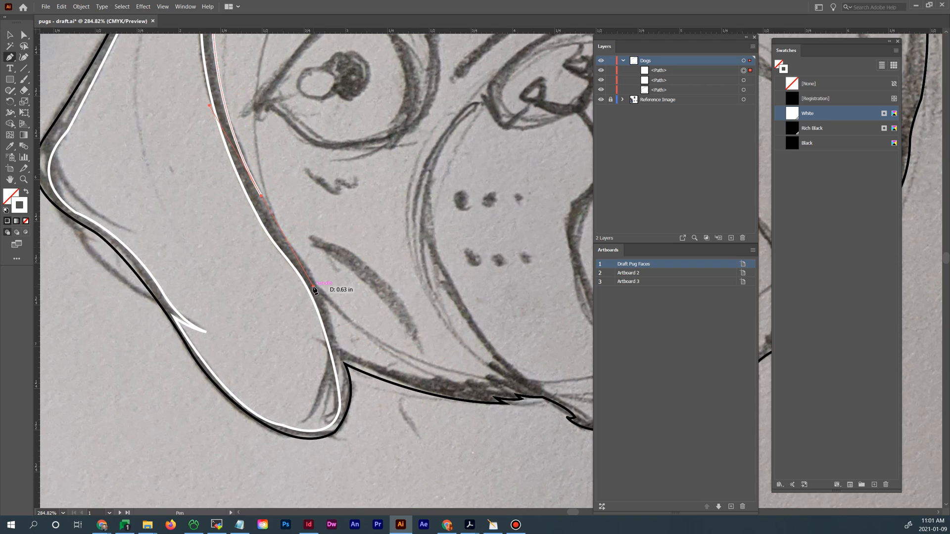
pyautogui.click(304, 262)
pyautogui.moveTo(322, 289); pyautogui.dragTo(322, 288)
pyautogui.moveTo(342, 348); pyautogui.dragTo(352, 374)
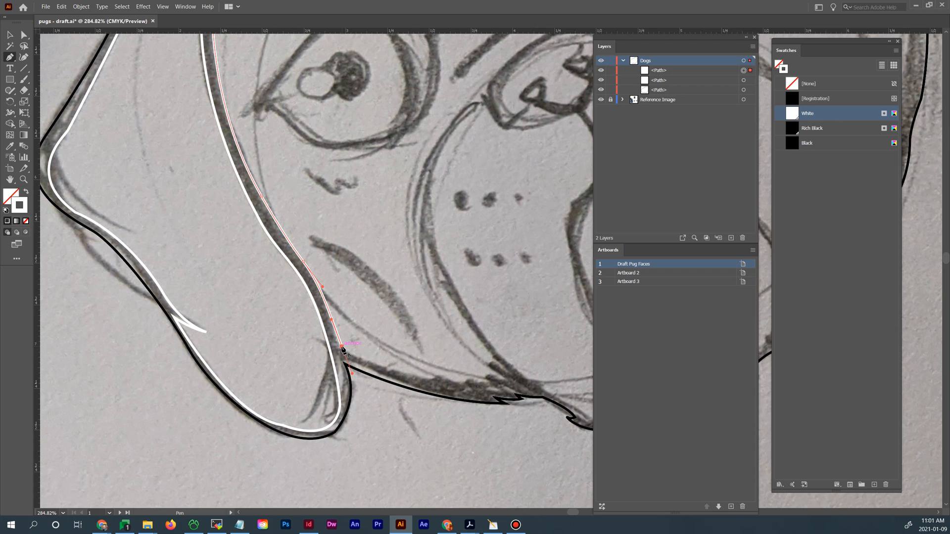
pyautogui.click(341, 347)
# Trace the lower cheek from the jaw corner with a jagged fur edge and sharp spikes up to the base of the muzzle
pyautogui.moveTo(440, 385); pyautogui.dragTo(399, 344)
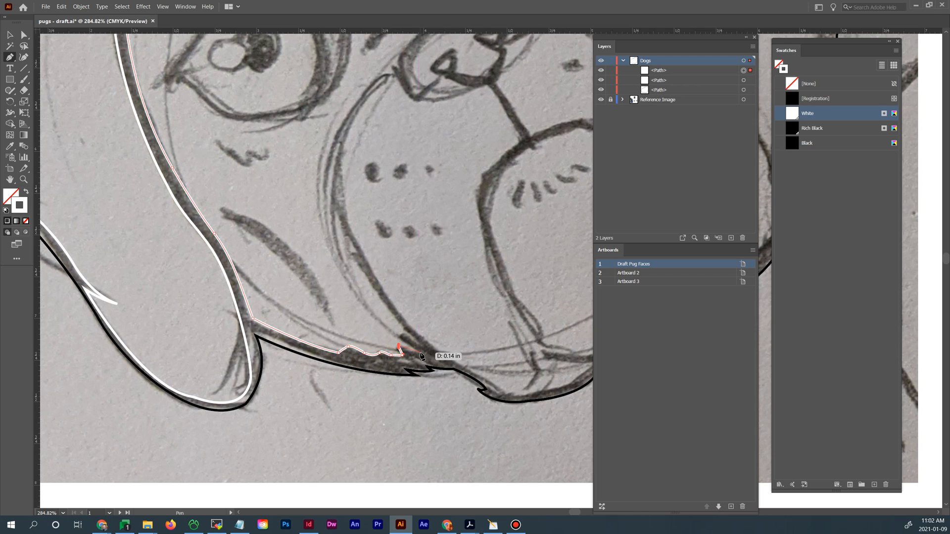
pyautogui.click(418, 354)
pyautogui.click(428, 356)
pyautogui.moveTo(420, 355); pyautogui.dragTo(395, 330)
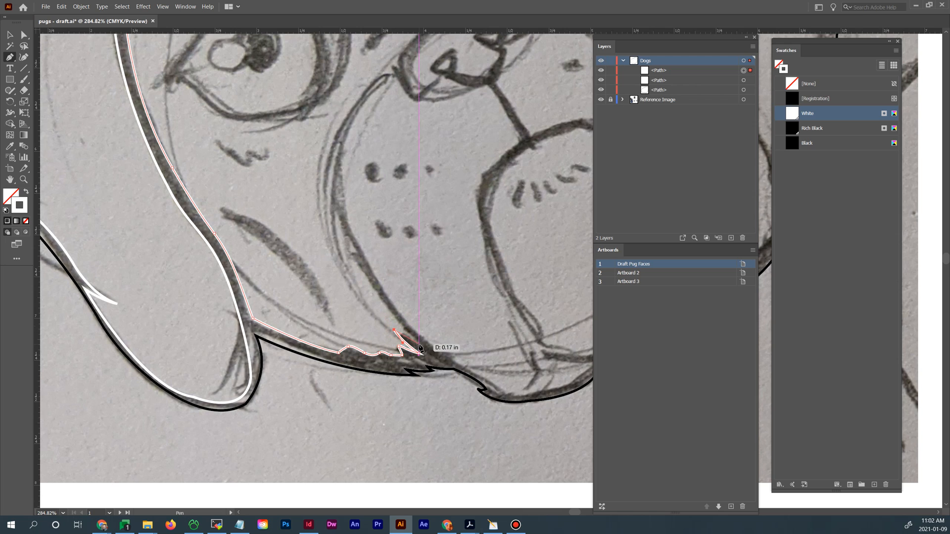
pyautogui.moveTo(420, 349); pyautogui.dragTo(422, 347)
pyautogui.moveTo(424, 345); pyautogui.dragTo(426, 338)
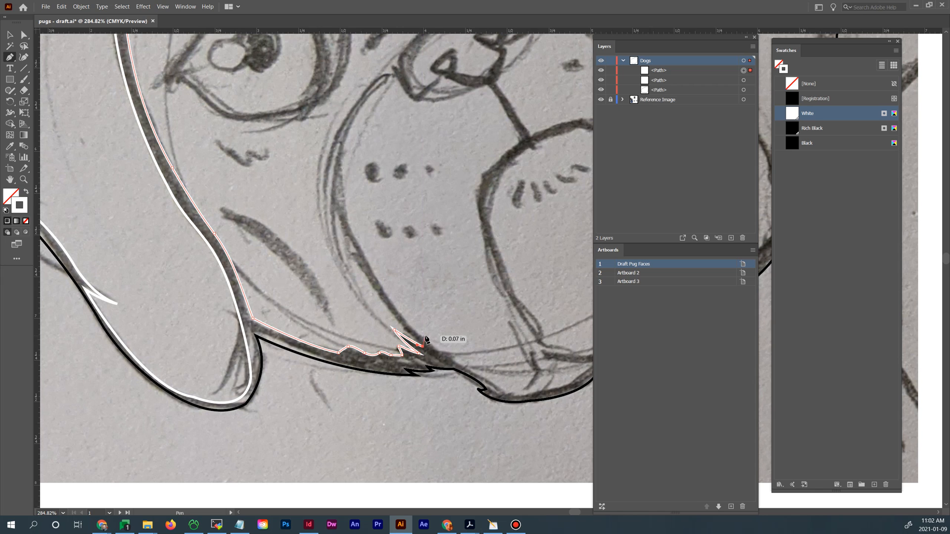
# Curve the path up the near side of the muzzle with a narrow fur notch midway, reaching a corner beside the nose
pyautogui.moveTo(385, 230); pyautogui.dragTo(430, 361)
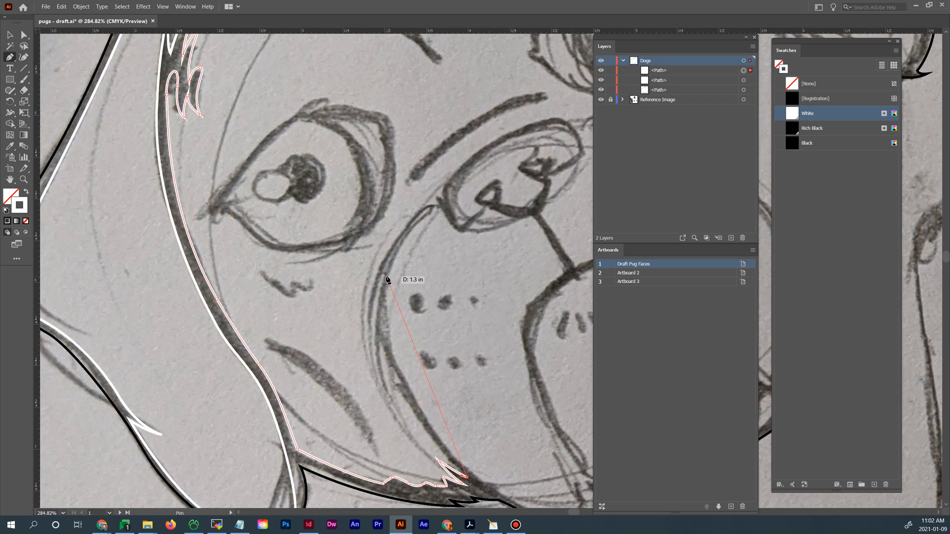
pyautogui.moveTo(386, 277); pyautogui.dragTo(420, 182)
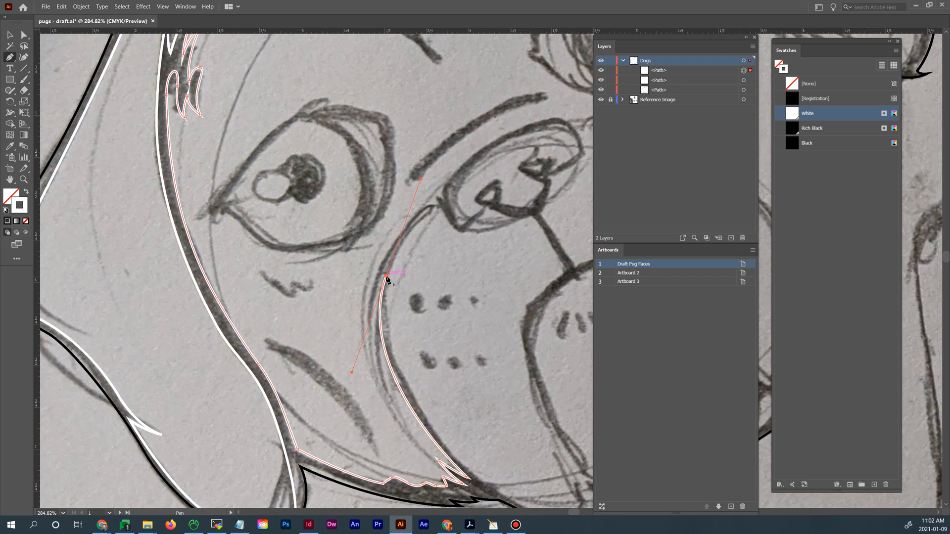
pyautogui.click(375, 304)
pyautogui.moveTo(374, 319); pyautogui.dragTo(375, 318)
pyautogui.moveTo(439, 196); pyautogui.dragTo(512, 128)
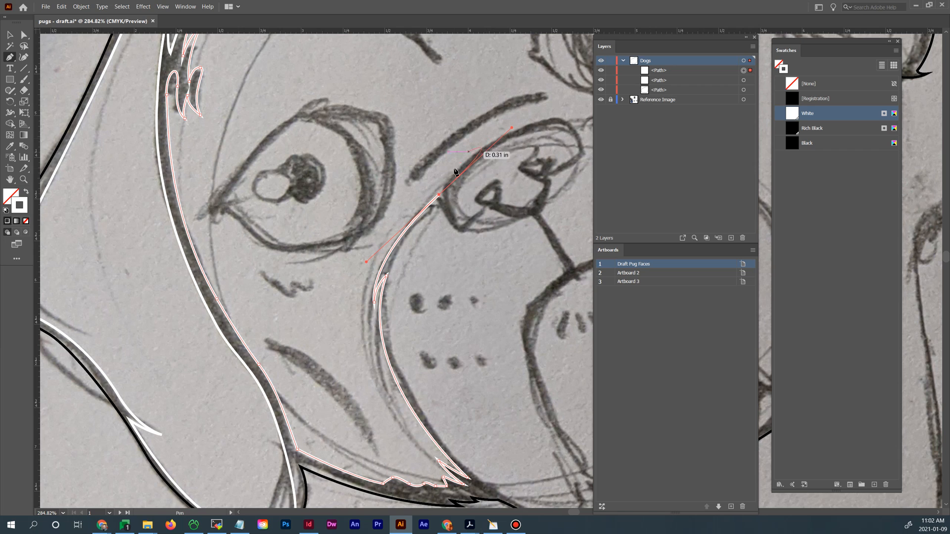
pyautogui.click(439, 197)
# Trace over the top of the nose and continue the curve down the muzzle's far side to the edge of the cheek
pyautogui.moveTo(439, 197); pyautogui.dragTo(329, 293)
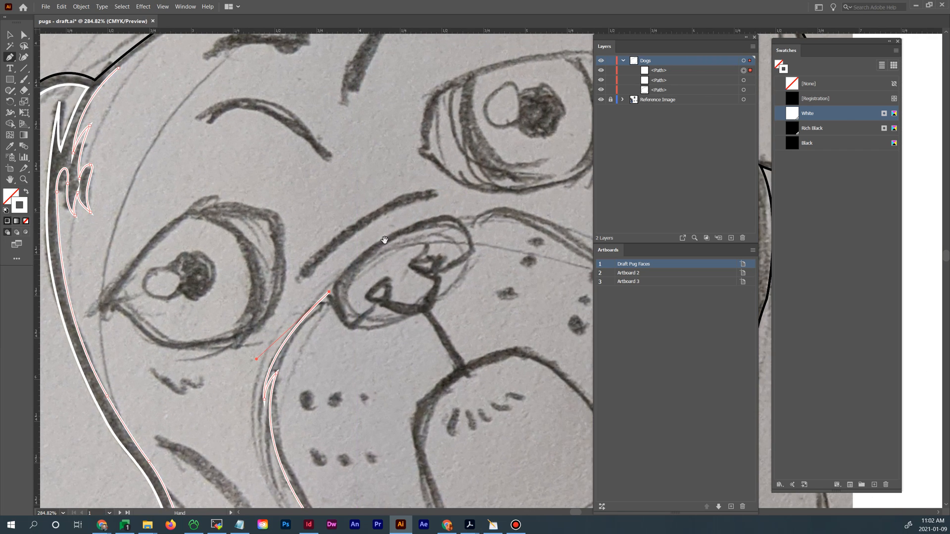
pyautogui.moveTo(382, 243)
pyautogui.mouseDown()
pyautogui.moveTo(435, 207)
pyautogui.moveTo(460, 221)
pyautogui.moveTo(387, 261)
pyautogui.mouseUp()
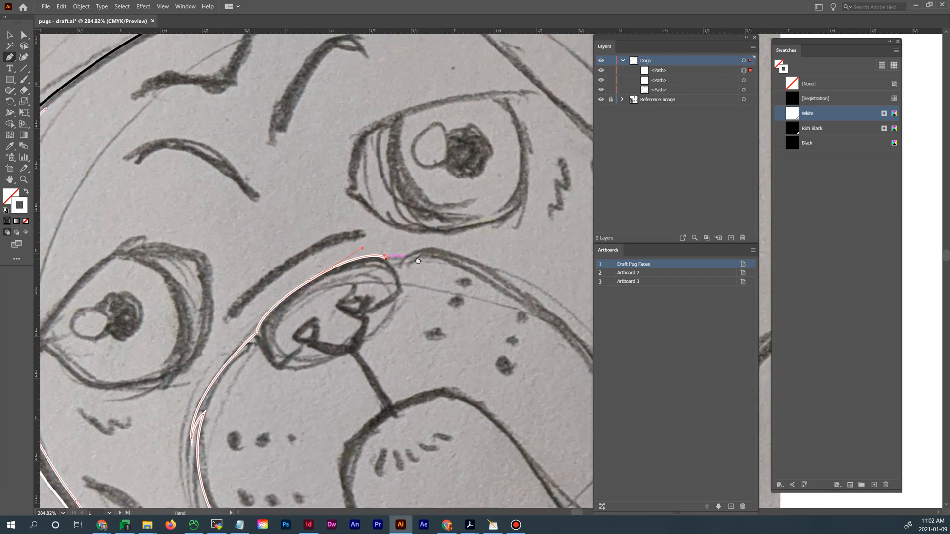
pyautogui.click(474, 263)
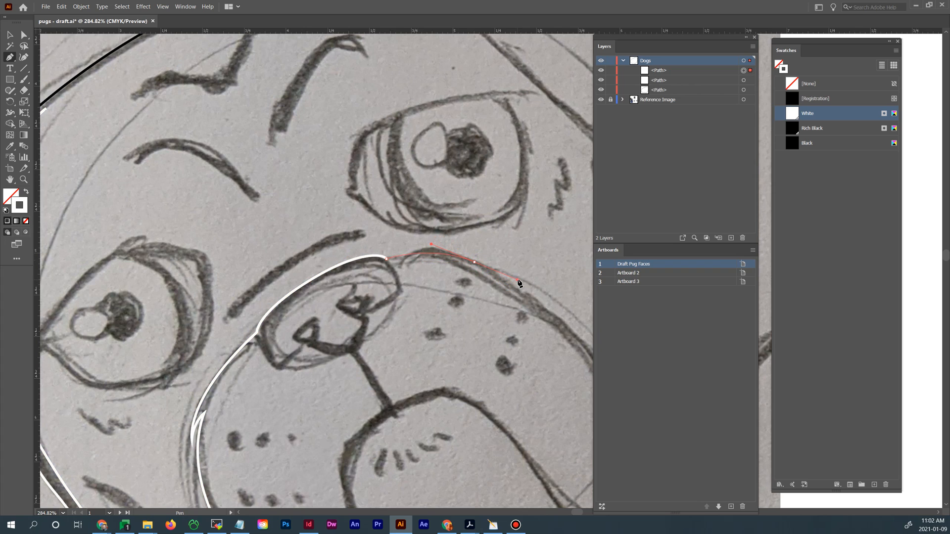
pyautogui.moveTo(517, 279)
pyautogui.mouseDown()
pyautogui.moveTo(510, 266)
pyautogui.moveTo(322, 170)
pyautogui.moveTo(367, 110)
pyautogui.mouseUp()
pyautogui.click(475, 262)
pyautogui.moveTo(447, 241); pyautogui.dragTo(468, 320)
pyautogui.moveTo(491, 353); pyautogui.dragTo(490, 351)
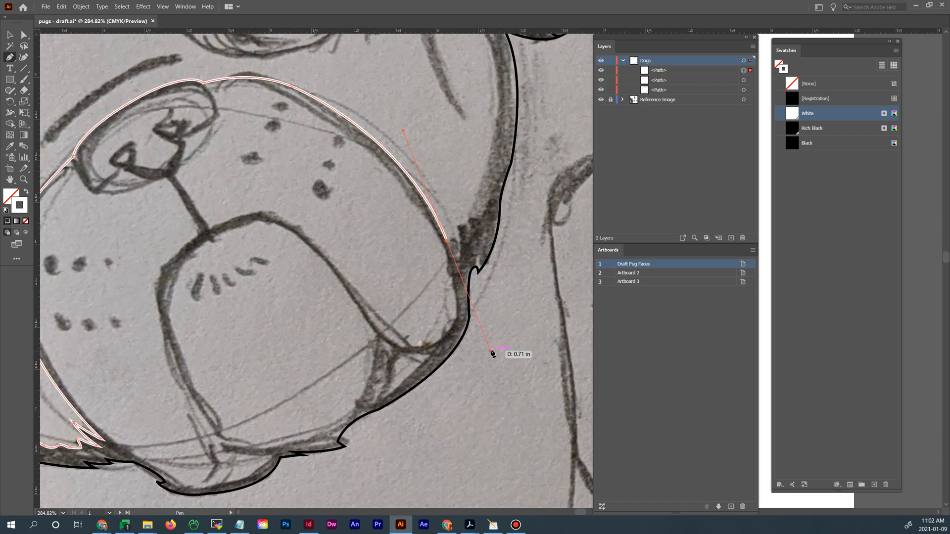
pyautogui.keyDown('ctrl'); pyautogui.click(455, 228); pyautogui.keyUp('ctrl')
pyautogui.moveTo(450, 191); pyautogui.dragTo(451, 191)
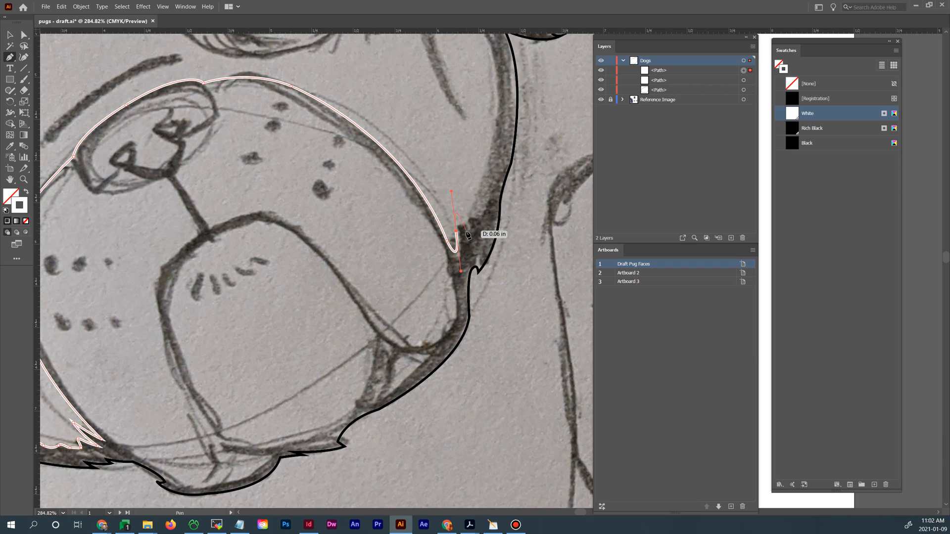
pyautogui.moveTo(467, 235); pyautogui.dragTo(482, 221)
pyautogui.moveTo(495, 183); pyautogui.dragTo(501, 173)
pyautogui.press('space')
pyautogui.moveTo(509, 122); pyautogui.dragTo(512, 281)
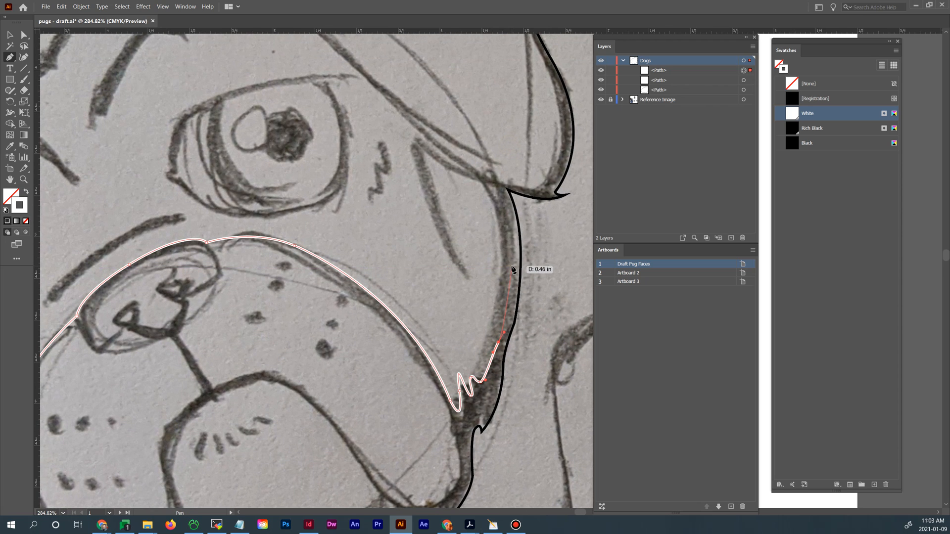
pyautogui.hotkey('ctrl', 'z')
pyautogui.hotkey('ctrl', 'z')
pyautogui.hotkey('ctrl', 'z')
pyautogui.hotkey('ctrl', 'z')
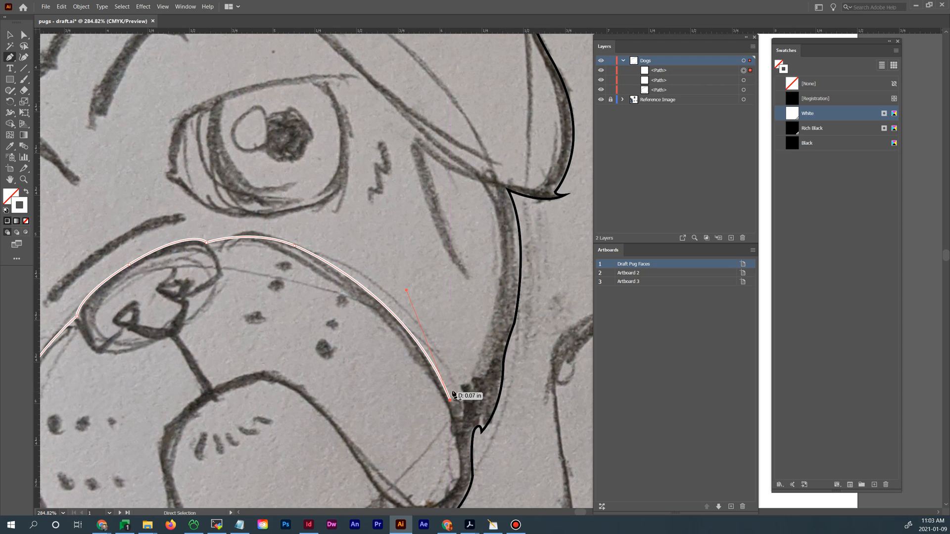
# Add small fur spikes at the end of the muzzle curve and trace the outer cheek up to a corner at the far ear
pyautogui.moveTo(457, 396); pyautogui.dragTo(489, 369)
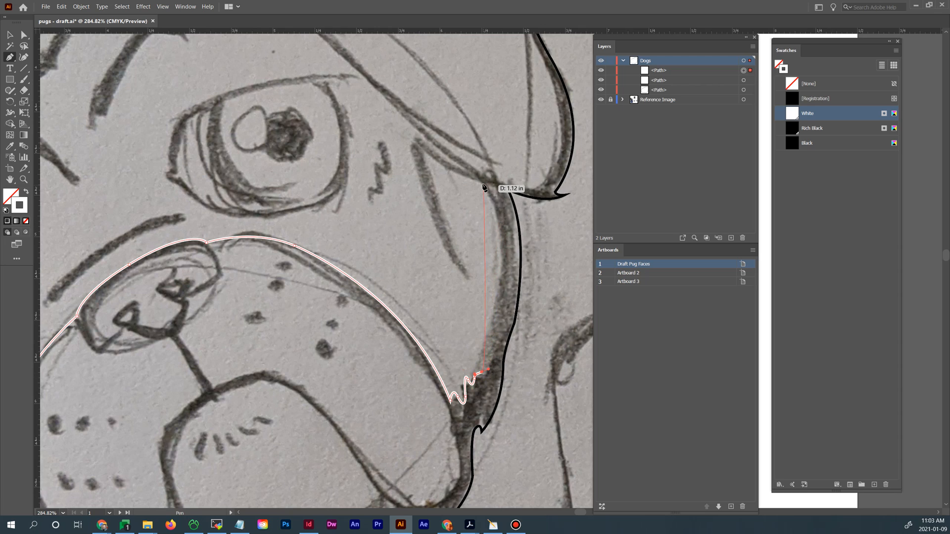
pyautogui.moveTo(485, 183); pyautogui.dragTo(439, 107)
pyautogui.moveTo(443, 176); pyautogui.dragTo(498, 318)
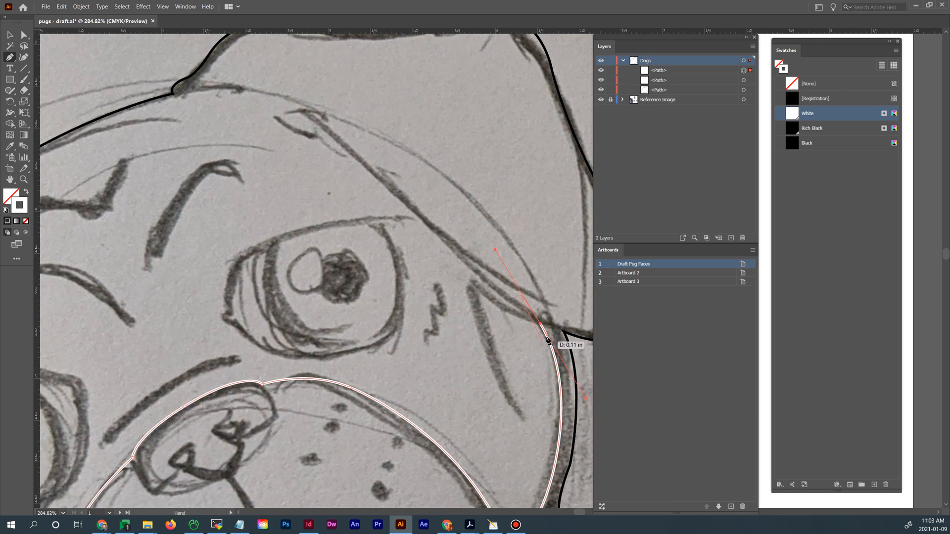
pyautogui.click(541, 325)
# Trace the far ear's lower edge from the cheek corner up past the eye to the tip of the ear fold on the forehead
pyautogui.moveTo(469, 271); pyautogui.dragTo(459, 256)
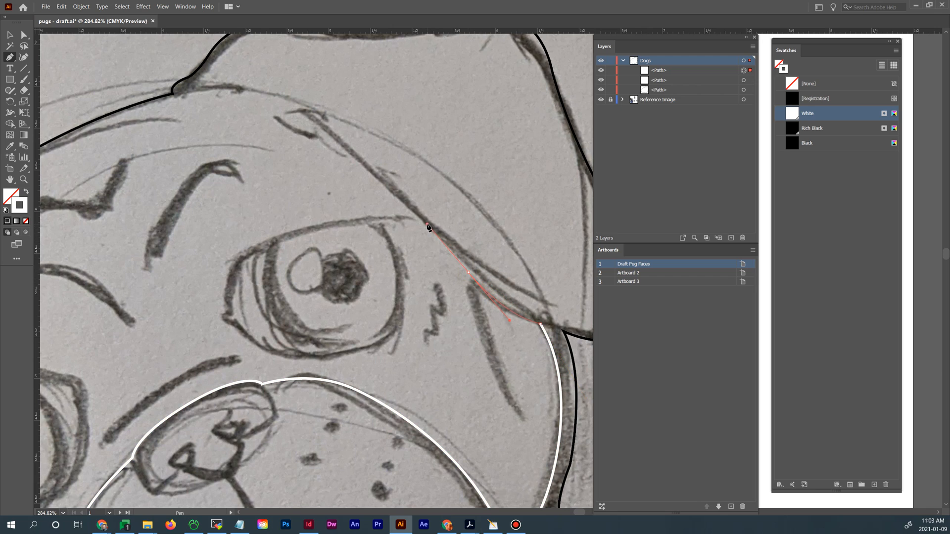
pyautogui.moveTo(279, 116); pyautogui.dragTo(280, 119)
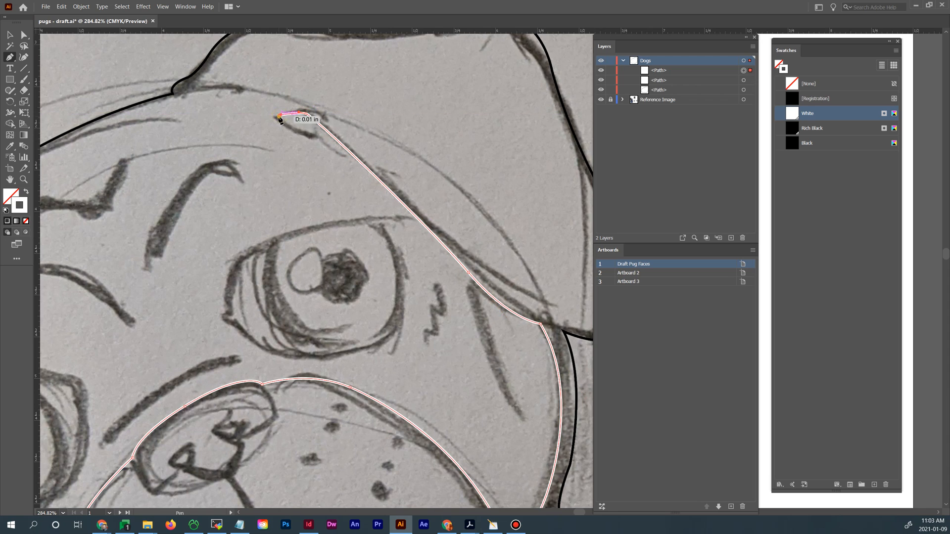
pyautogui.hotkey('ctrl', 'z')
# Round the ear fold's tip on the forehead and trace the far ear flap's lower edge down to its outer tip
pyautogui.moveTo(280, 117); pyautogui.dragTo(353, 254)
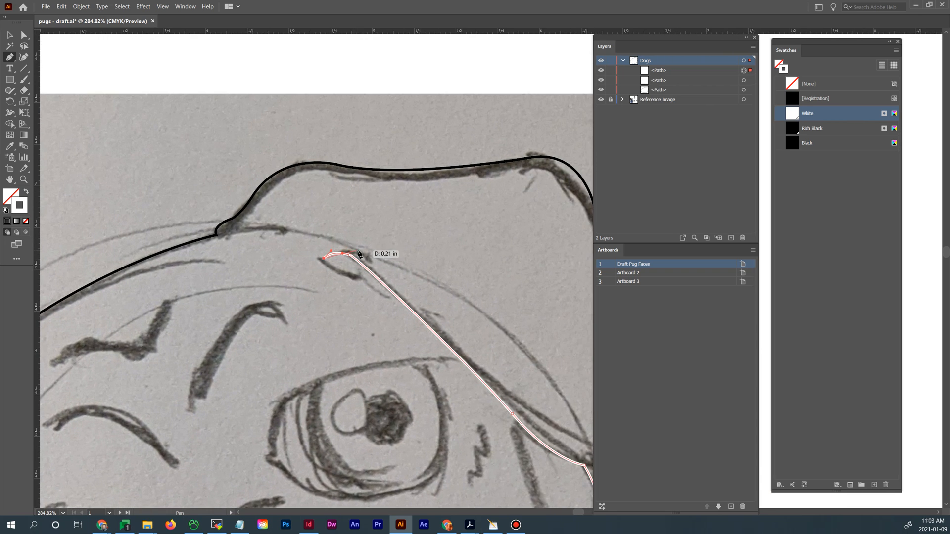
pyautogui.moveTo(448, 310); pyautogui.dragTo(304, 186)
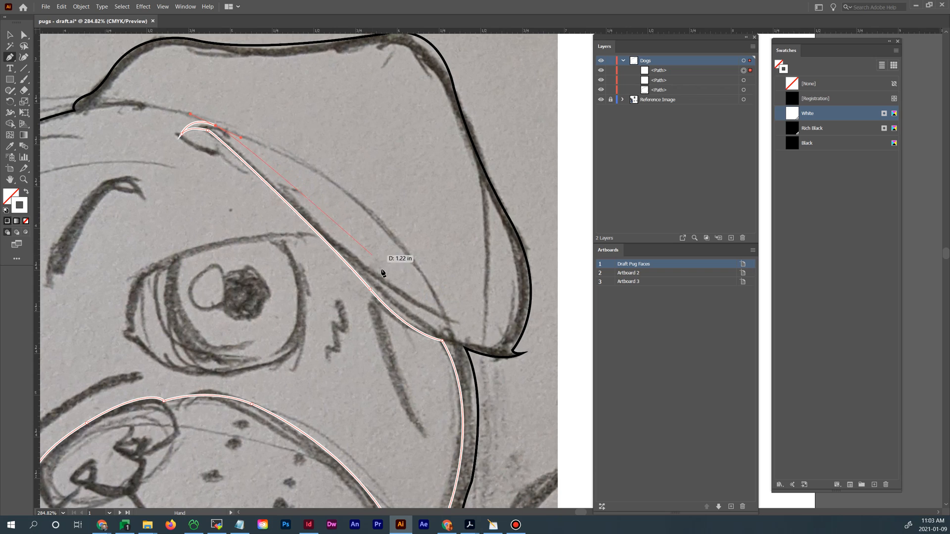
pyautogui.moveTo(382, 273); pyautogui.dragTo(429, 339)
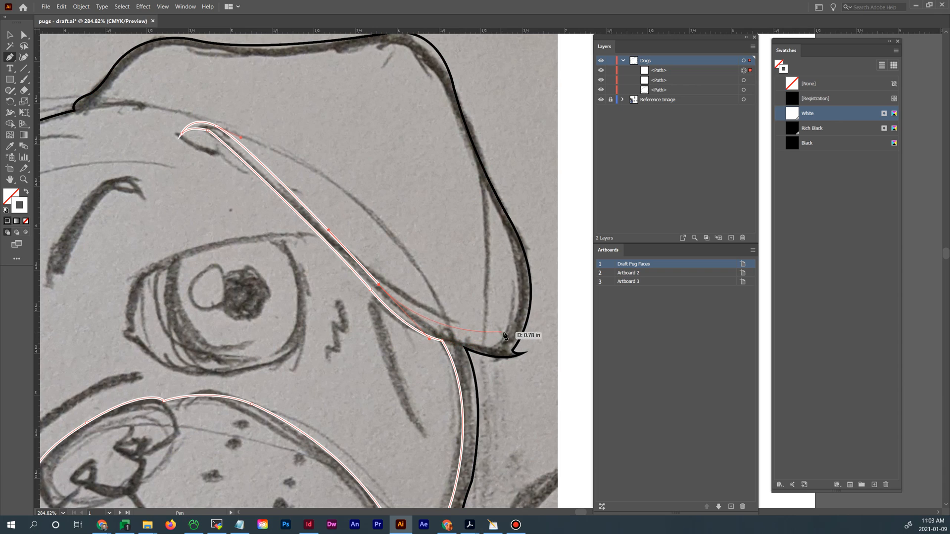
pyautogui.moveTo(509, 326); pyautogui.dragTo(509, 327)
# Trace the far ear's outer edge from its tip up to the rounded upper corner, just inside the black outline
pyautogui.moveTo(482, 180); pyautogui.dragTo(470, 168)
pyautogui.moveTo(433, 105); pyautogui.dragTo(464, 203)
pyautogui.press('space')
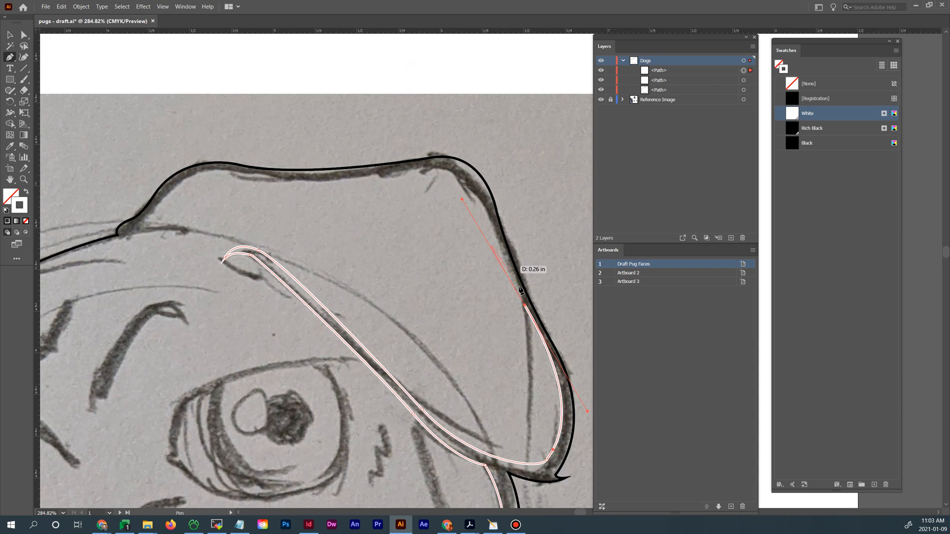
pyautogui.click(525, 305)
pyautogui.moveTo(474, 177); pyautogui.dragTo(474, 169)
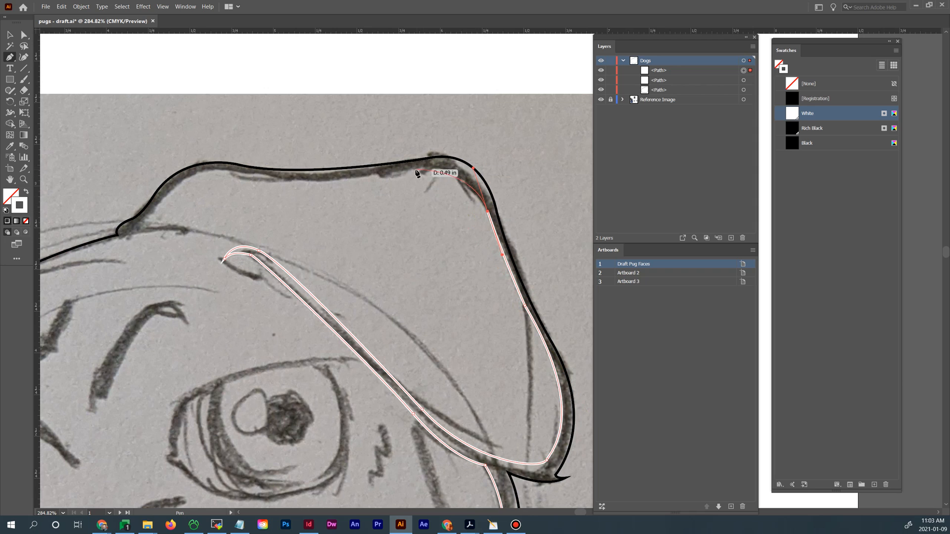
# Continue along the far ear's upper edge and down to the head, ending in a short spike on the forehead
pyautogui.moveTo(408, 171); pyautogui.dragTo(380, 178)
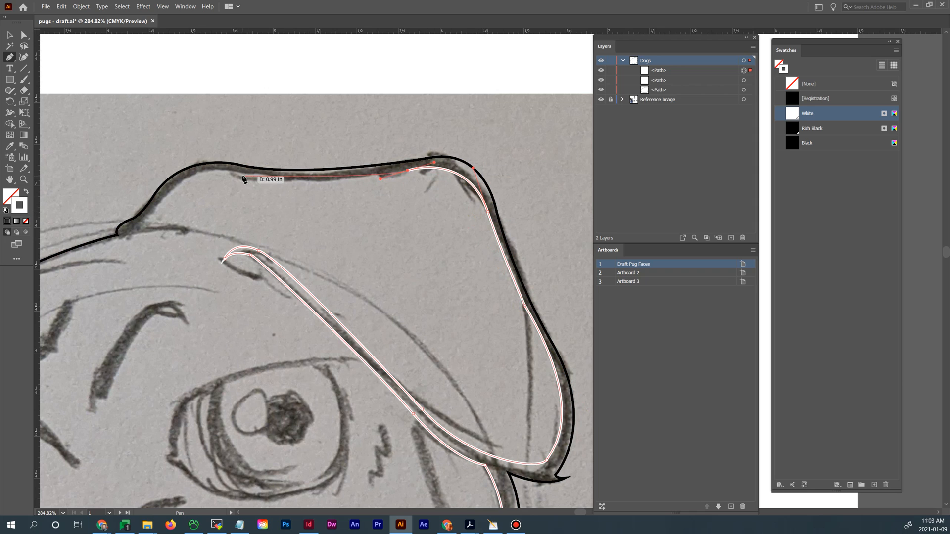
pyautogui.moveTo(243, 175); pyautogui.dragTo(204, 169)
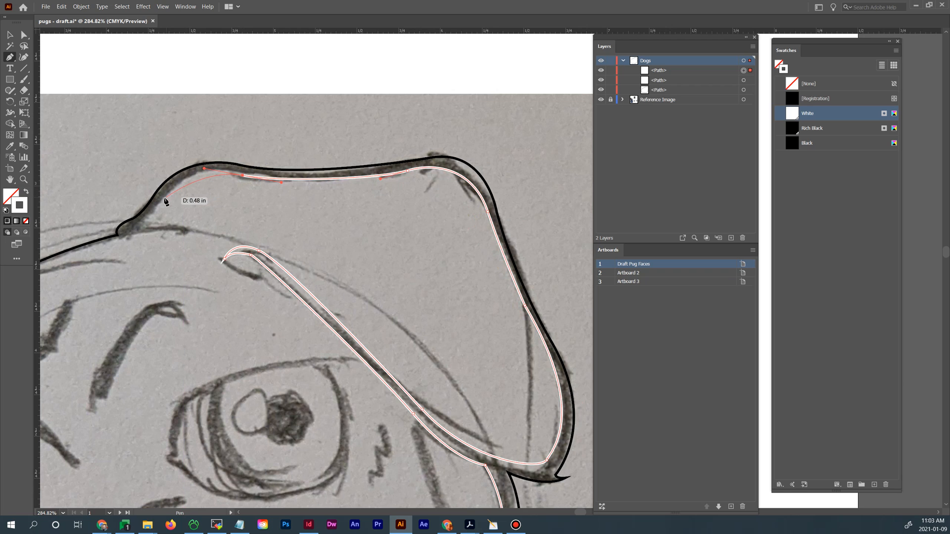
pyautogui.moveTo(165, 198); pyautogui.dragTo(327, 161)
pyautogui.click(396, 146)
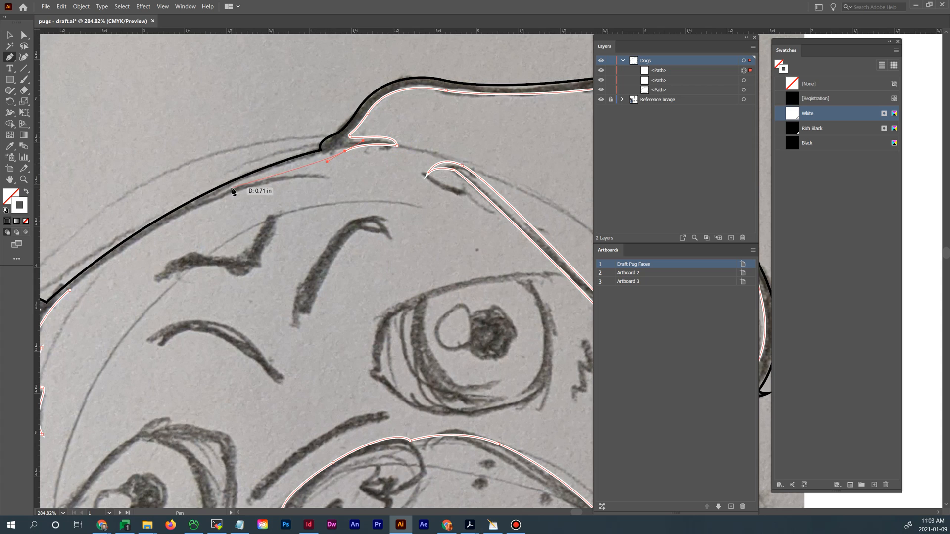
# Add a long, thin fur spike on the forehead and follow the head outline down to close the path beside the near ear
pyautogui.moveTo(228, 190)
pyautogui.mouseDown()
pyautogui.moveTo(341, 186)
pyautogui.moveTo(496, 145)
pyautogui.mouseUp()
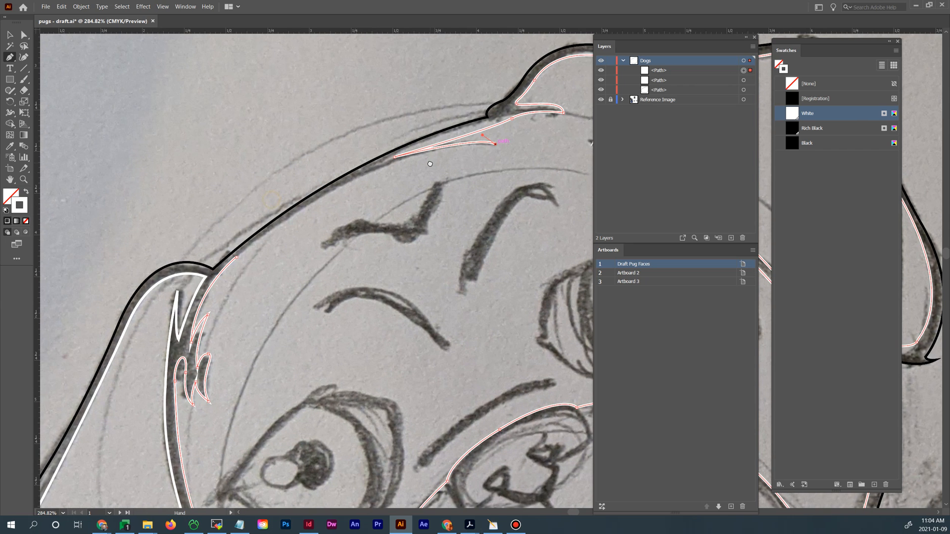
pyautogui.moveTo(311, 203); pyautogui.dragTo(237, 260)
pyautogui.moveTo(307, 291); pyautogui.dragTo(335, 176)
# Dismiss the spelling check and deselect the finished face path
pyautogui.hotkey('ctrl', 'i')
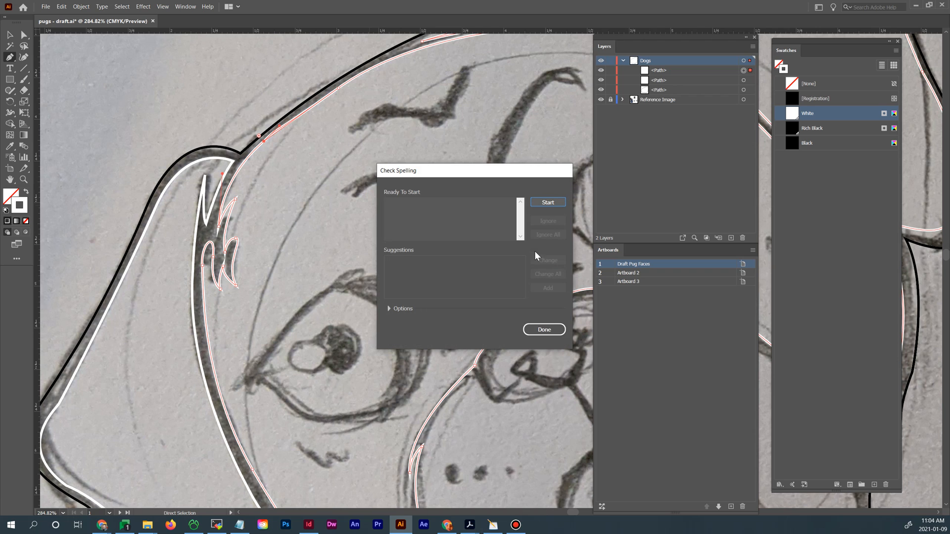
pyautogui.click(542, 330)
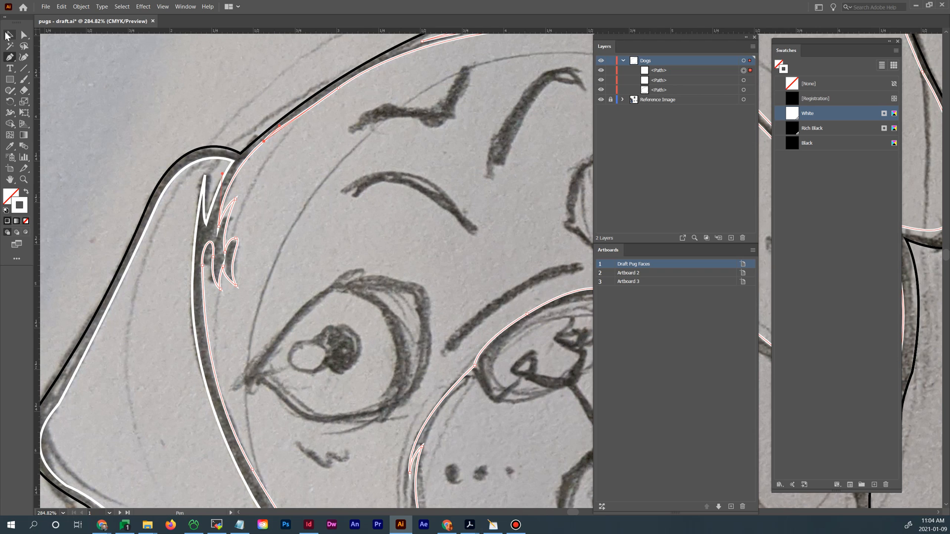
pyautogui.click(8, 35)
pyautogui.click(114, 70)
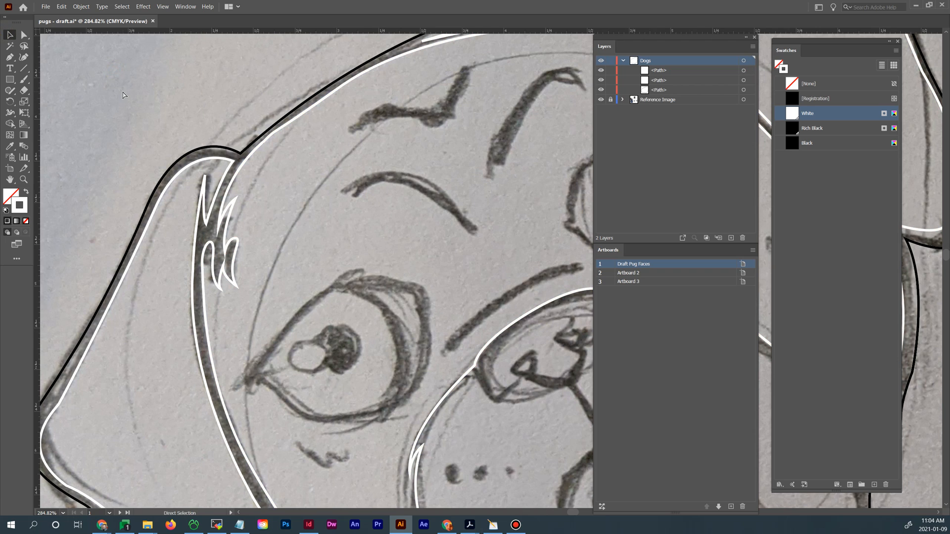
# Save the document as pugs - draft.ai in the assignment 2 - custom graphic subfolder, replacing the existing file with Illustrator 2020 options
pyautogui.hotkey('ctrl', 'shift', 's')
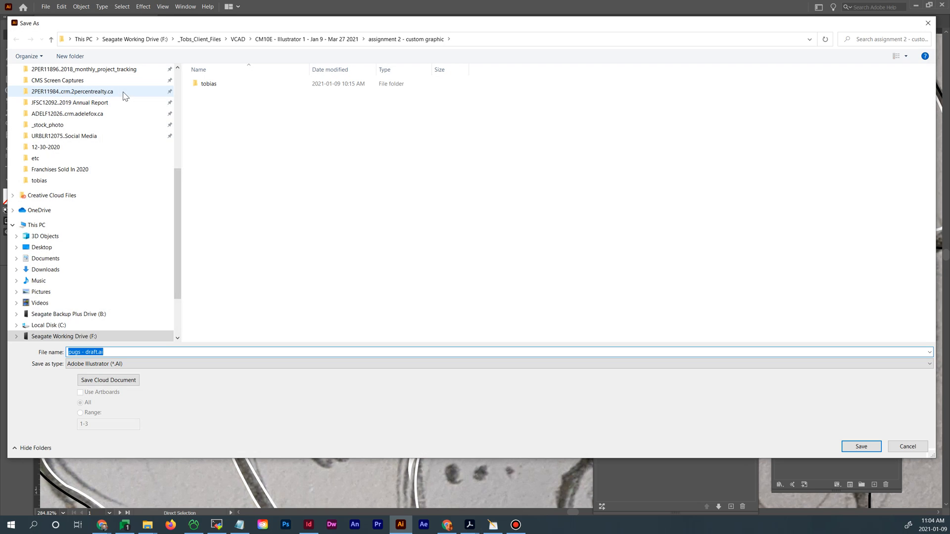
pyautogui.click(214, 87)
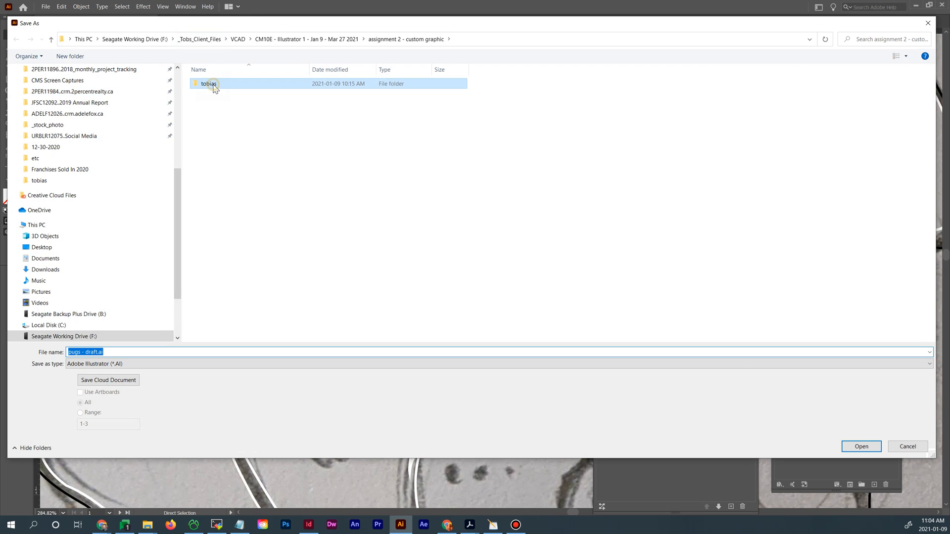
pyautogui.doubleClick(214, 86)
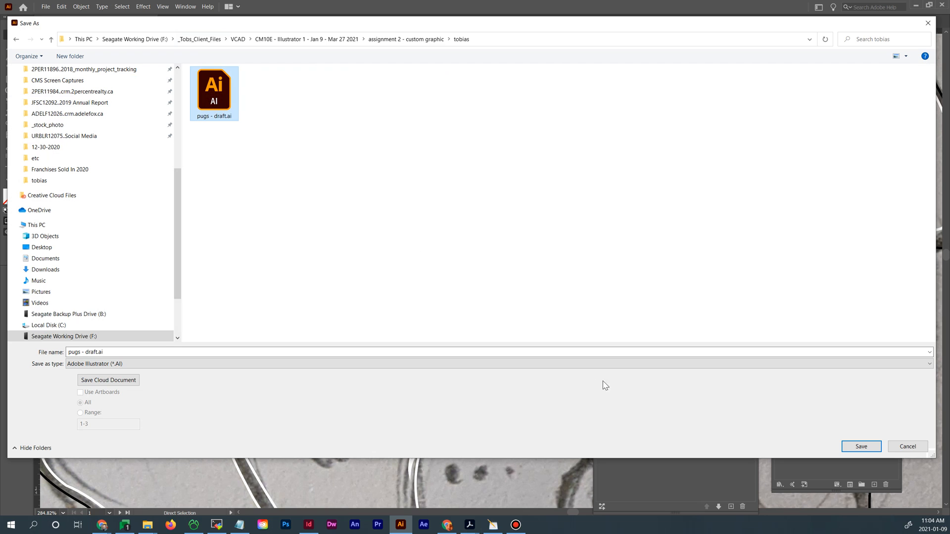
pyautogui.click(866, 447)
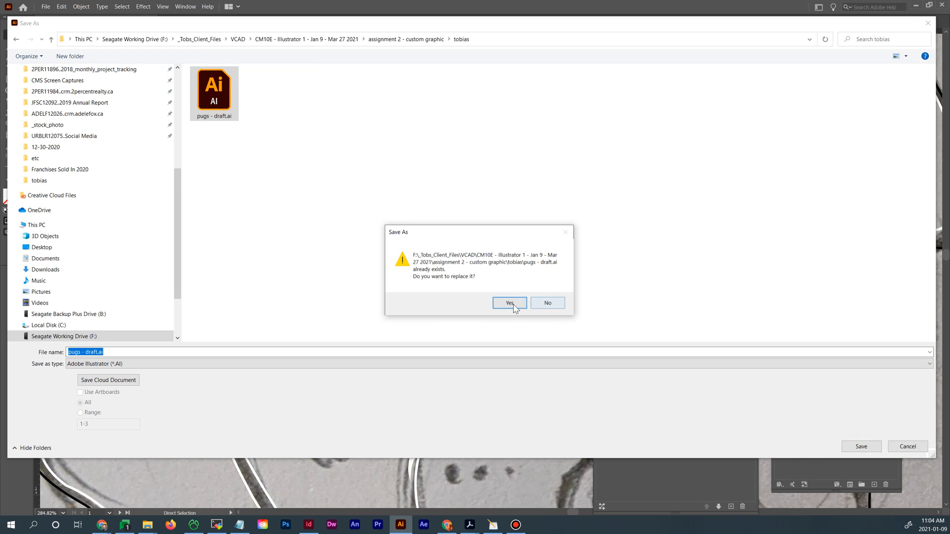
pyautogui.click(510, 303)
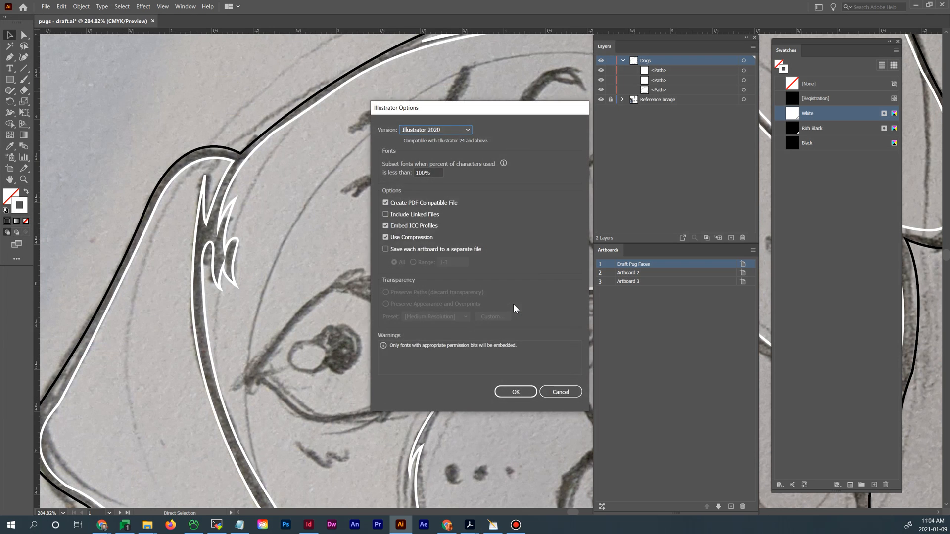
pyautogui.click(520, 392)
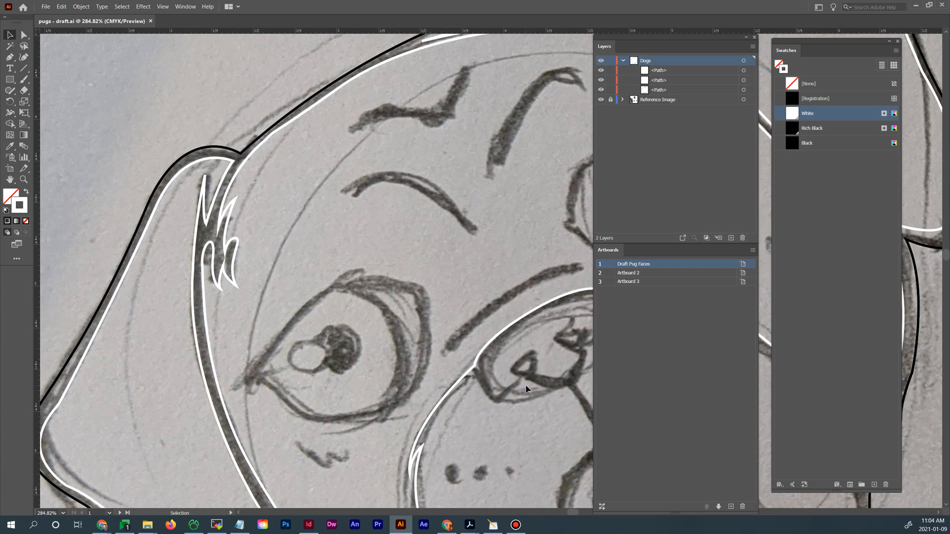
# Examine the traced outlines of the ears, eyes area, nose and muzzle against the pencil sketch
pyautogui.hotkey('ctrl', '-')
pyautogui.hotkey('ctrl', '-')
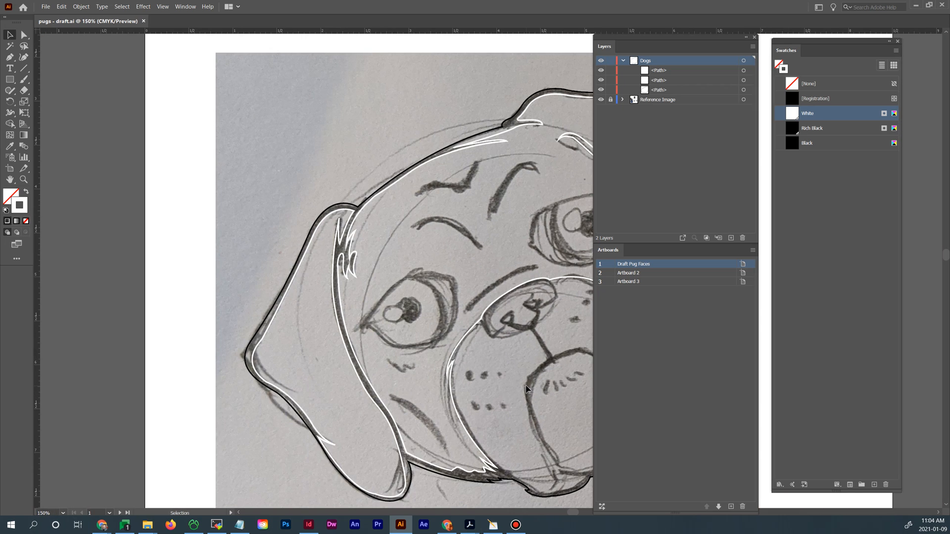
pyautogui.moveTo(559, 397); pyautogui.dragTo(412, 345)
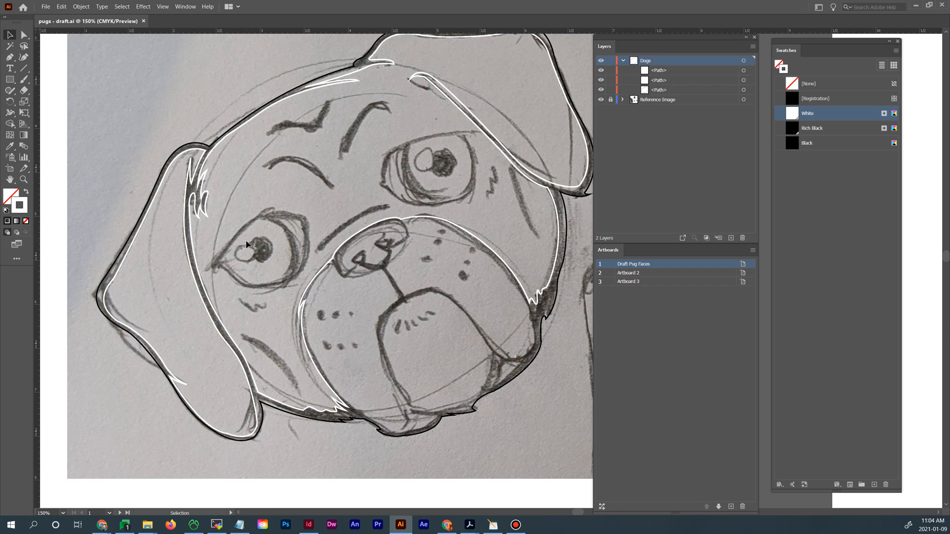
pyautogui.hotkey('ctrl', '=')
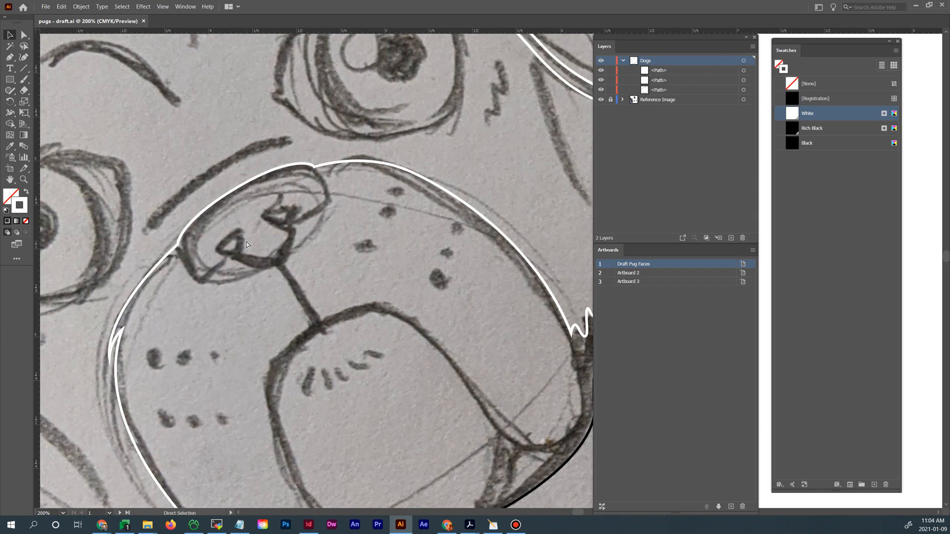
pyautogui.moveTo(217, 251)
pyautogui.mouseDown()
pyautogui.moveTo(479, 193)
pyautogui.moveTo(390, 202)
pyautogui.moveTo(409, 232)
pyautogui.moveTo(411, 225)
pyautogui.moveTo(431, 325)
pyautogui.mouseUp()
pyautogui.moveTo(338, 201); pyautogui.dragTo(363, 315)
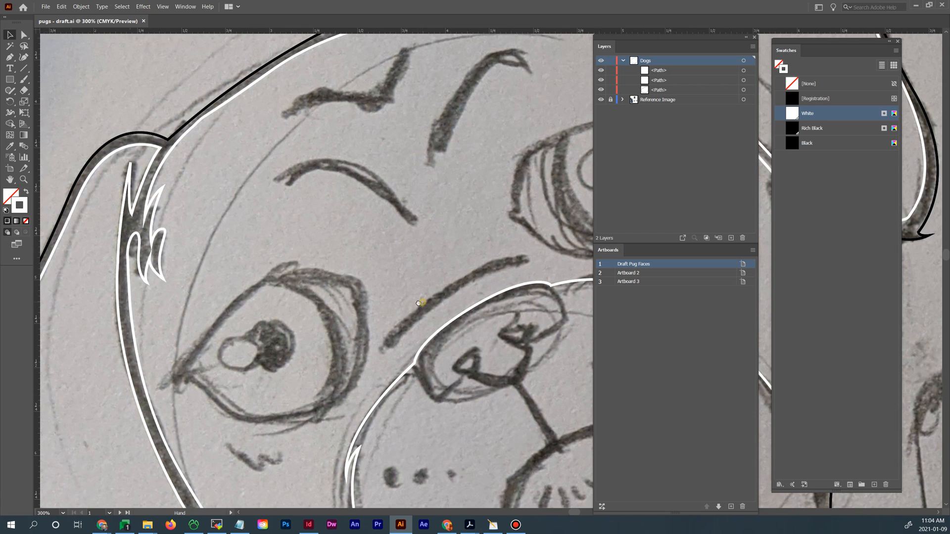
pyautogui.moveTo(418, 302)
pyautogui.mouseDown()
pyautogui.moveTo(340, 306)
pyautogui.moveTo(302, 322)
pyautogui.mouseUp()
pyautogui.moveTo(407, 356); pyautogui.dragTo(328, 211)
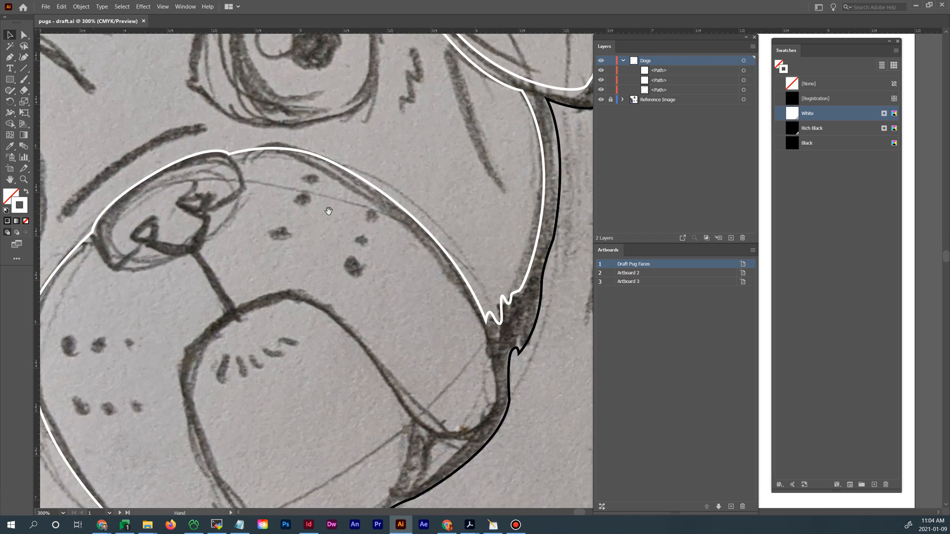
pyautogui.moveTo(263, 239); pyautogui.dragTo(459, 150)
# Start a new white path at the nose's near corner and trace the muzzle's inner edge downward with a small fur notch
pyautogui.click(13, 58)
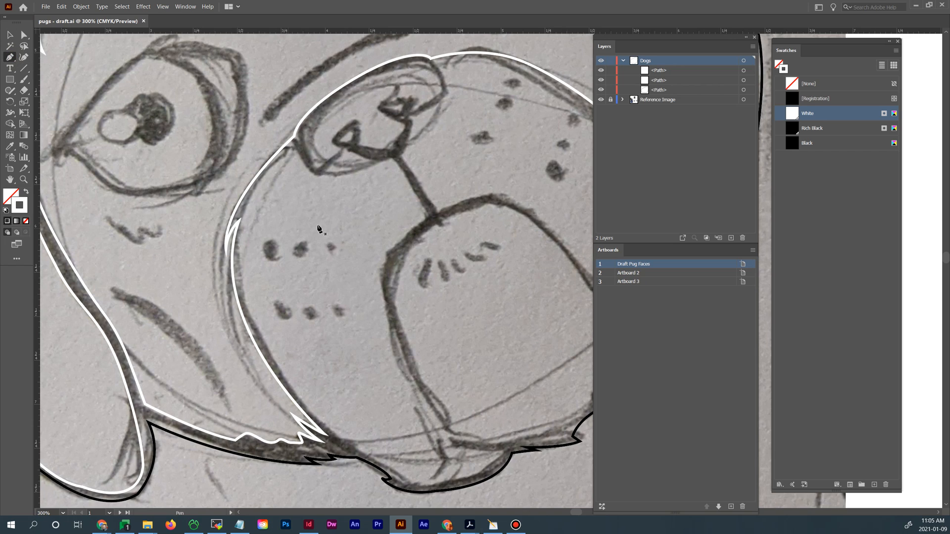
pyautogui.click(295, 148)
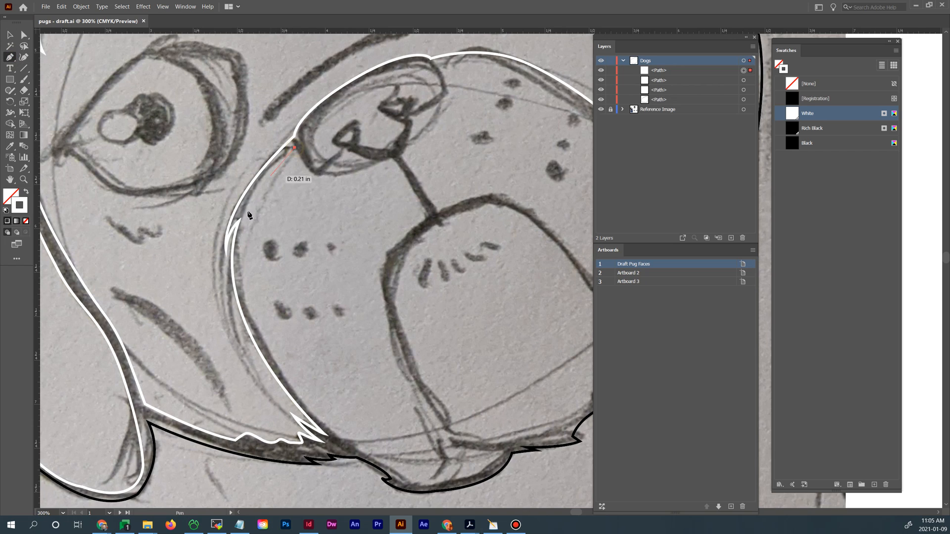
pyautogui.moveTo(249, 205)
pyautogui.mouseDown()
pyautogui.moveTo(246, 214)
pyautogui.moveTo(259, 199)
pyautogui.mouseUp()
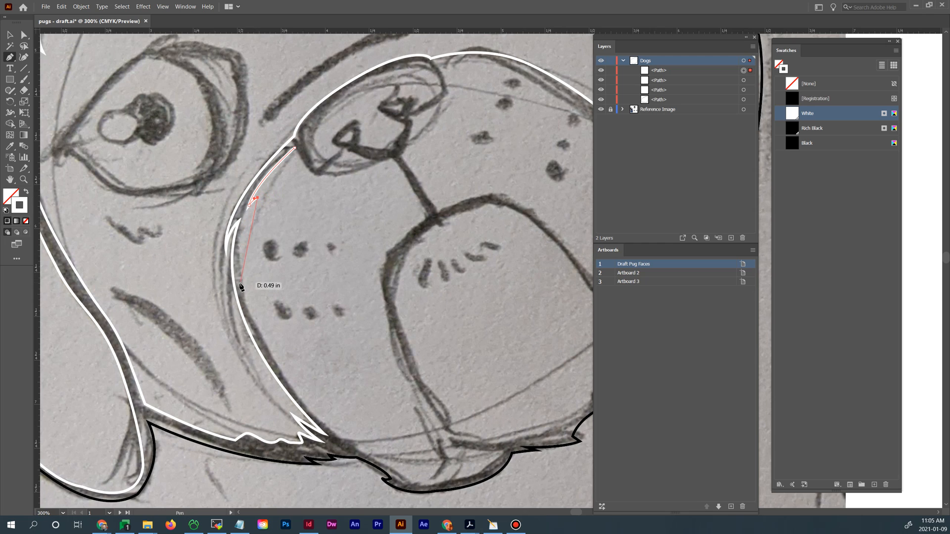
pyautogui.moveTo(244, 290); pyautogui.dragTo(258, 328)
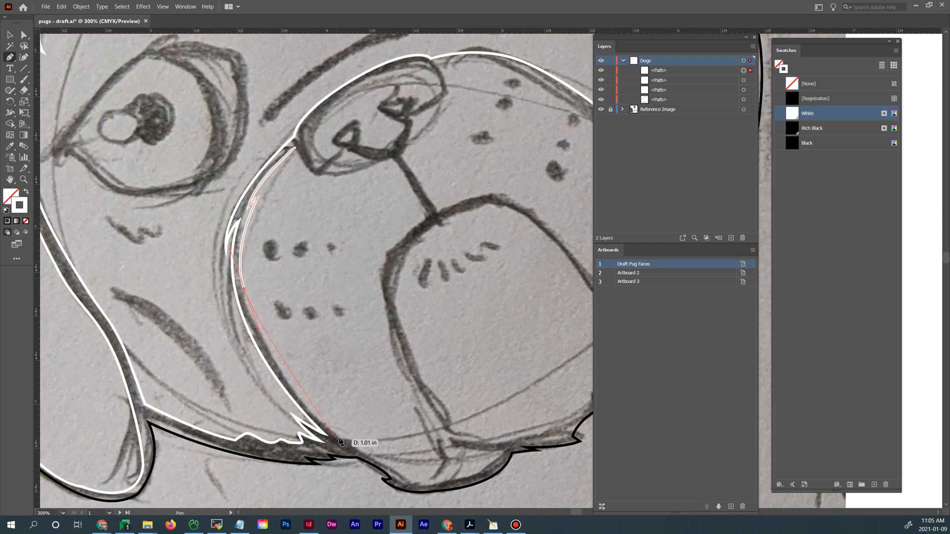
# Continue the muzzle path along its lower edge, around the chin, and back to a corner at the base of the mouth line
pyautogui.moveTo(345, 440); pyautogui.dragTo(400, 474)
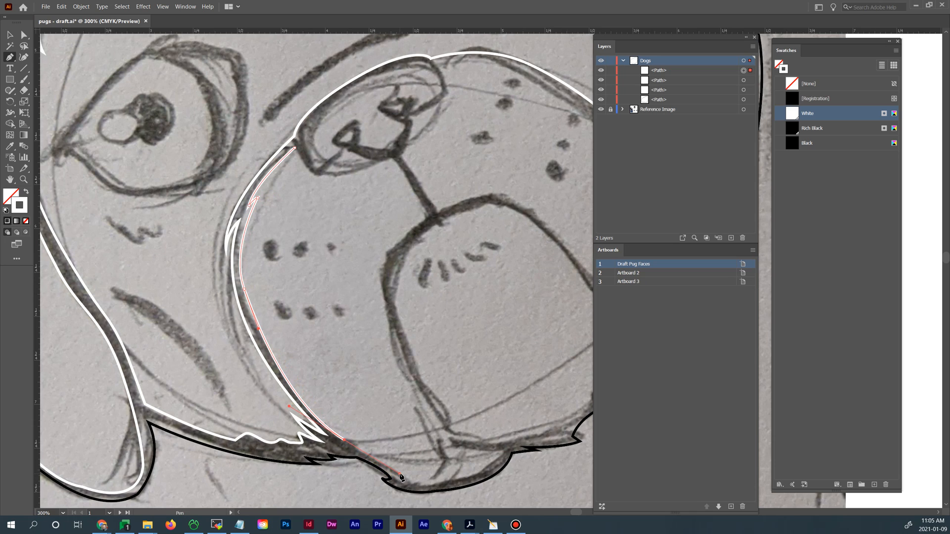
pyautogui.click(345, 441)
pyautogui.moveTo(396, 468)
pyautogui.mouseDown()
pyautogui.moveTo(467, 461)
pyautogui.moveTo(475, 446)
pyautogui.moveTo(442, 435)
pyautogui.moveTo(455, 437)
pyautogui.mouseUp()
pyautogui.click(448, 439)
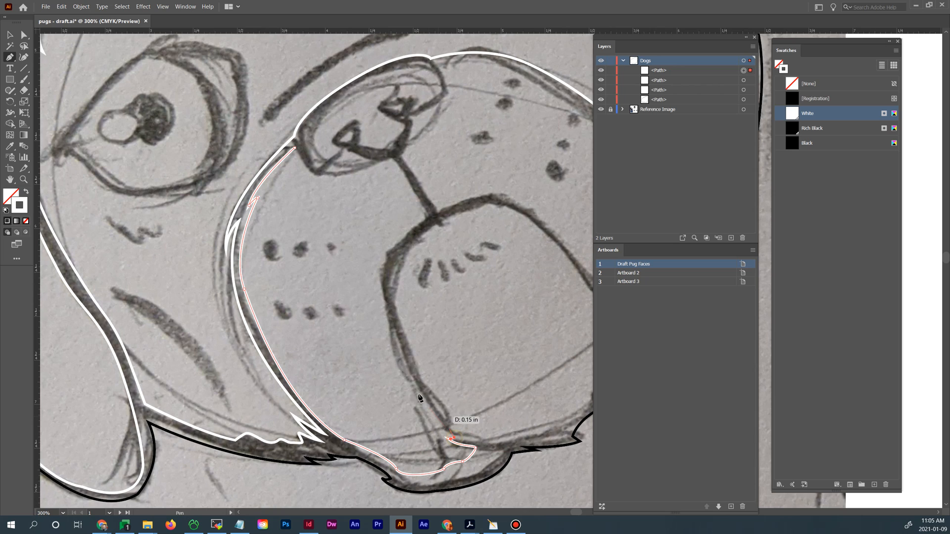
# Trace the mouth line up around the near lip to its centre, then along the vertical crease to the underside of the nose
pyautogui.moveTo(399, 350); pyautogui.dragTo(378, 297)
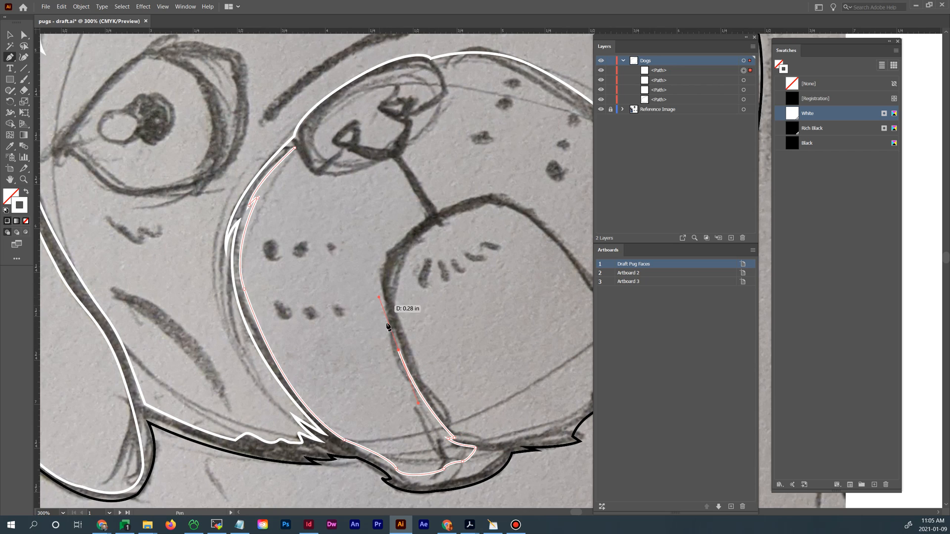
pyautogui.moveTo(399, 349); pyautogui.dragTo(484, 177)
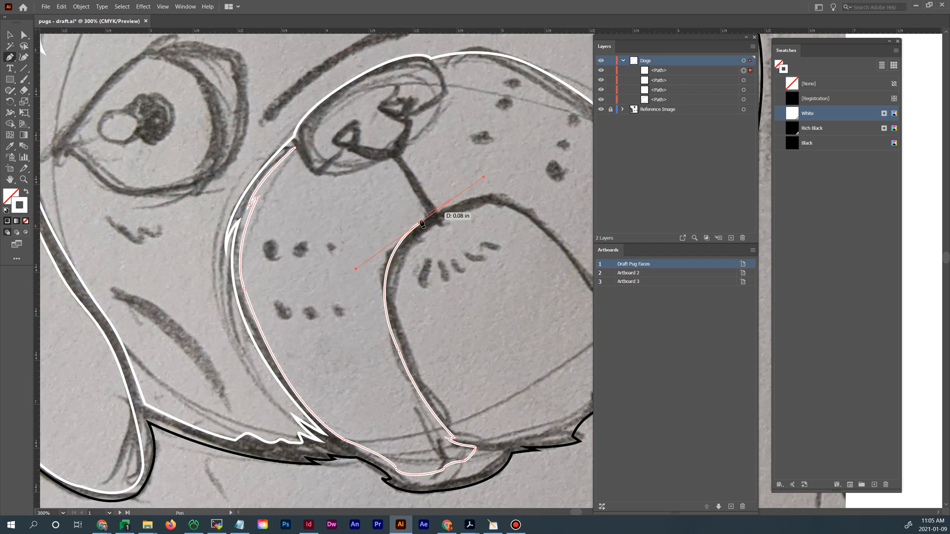
pyautogui.moveTo(421, 225); pyautogui.dragTo(414, 192)
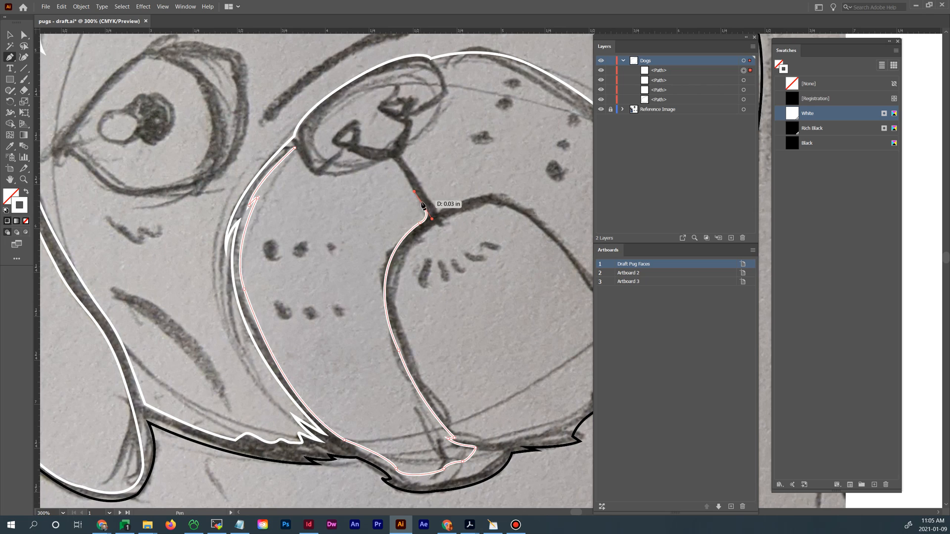
pyautogui.click(423, 206)
pyautogui.click(393, 159)
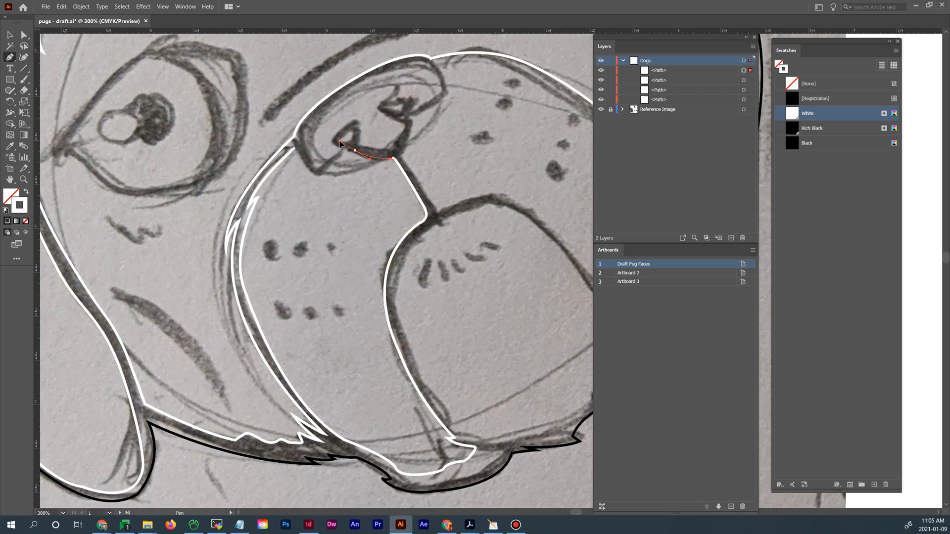
# Curve the path along the nose's underside past the near nostril and close it at the starting corner beside the nose
pyautogui.moveTo(340, 141); pyautogui.dragTo(311, 171)
pyautogui.click(354, 150)
pyautogui.click(295, 149)
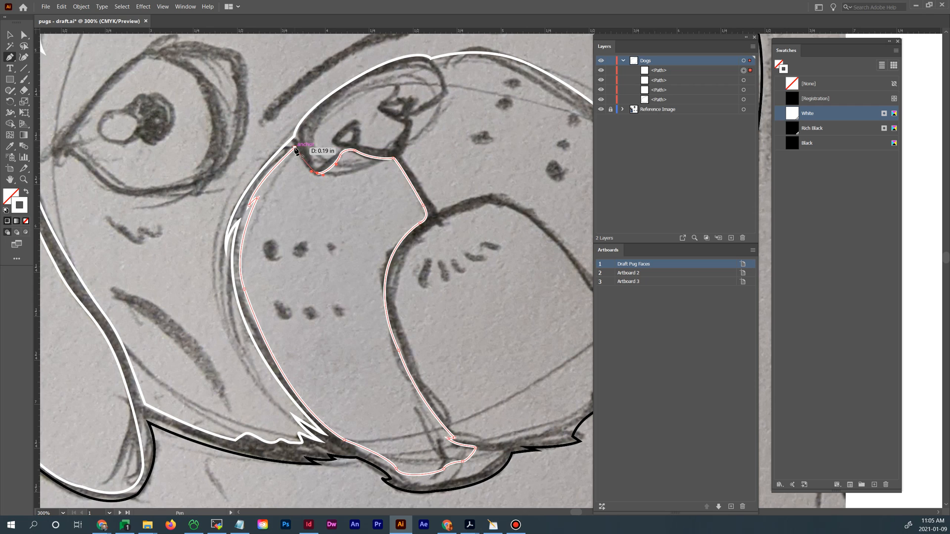
pyautogui.moveTo(403, 227); pyautogui.dragTo(363, 242)
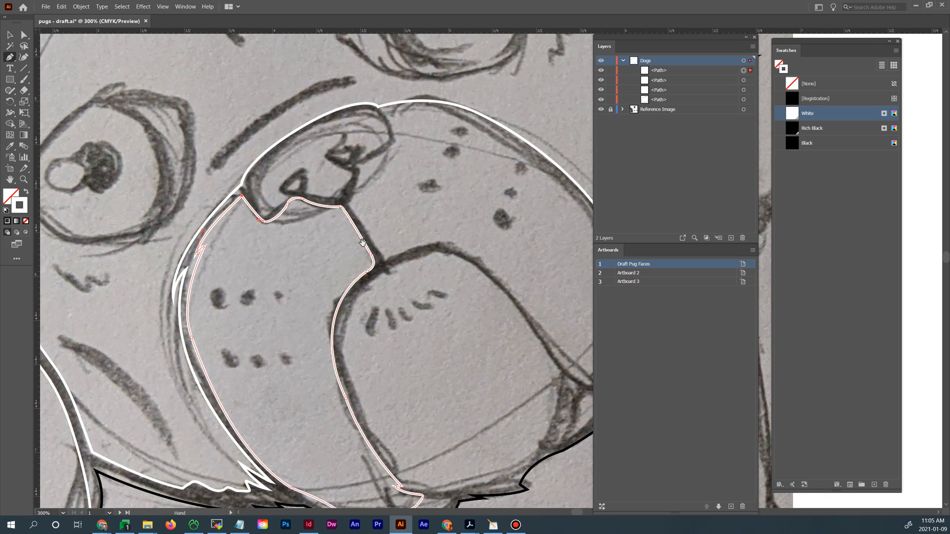
# Start a new white path inside the nose and trace its near edge, around the near nostril and along the underside toward the far nostril
pyautogui.click(279, 155)
pyautogui.click(256, 183)
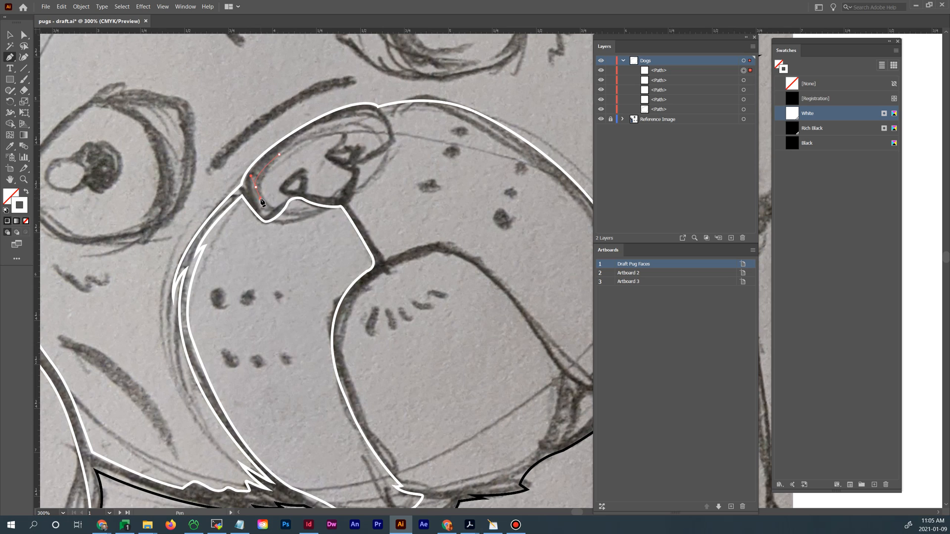
pyautogui.moveTo(273, 206)
pyautogui.mouseDown()
pyautogui.moveTo(294, 174)
pyautogui.moveTo(314, 198)
pyautogui.moveTo(338, 198)
pyautogui.mouseUp()
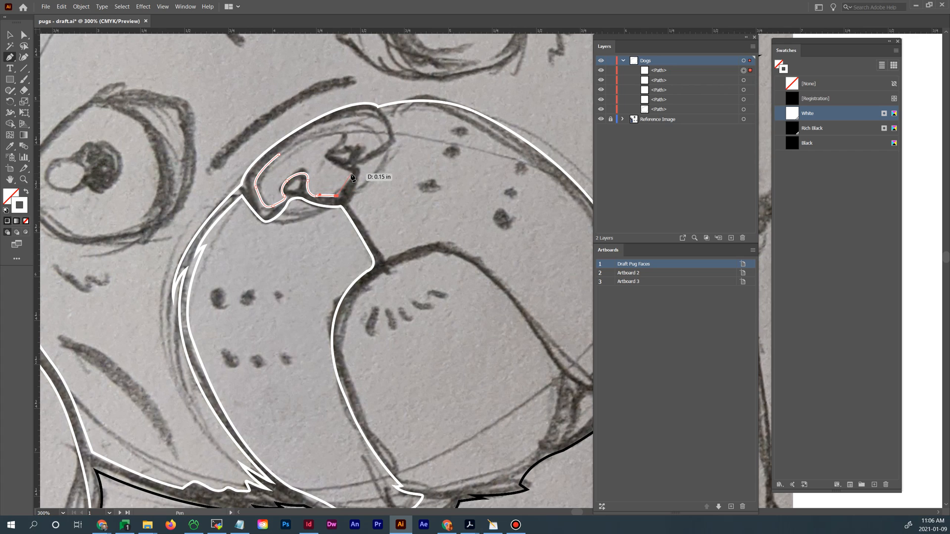
pyautogui.moveTo(350, 174); pyautogui.dragTo(351, 170)
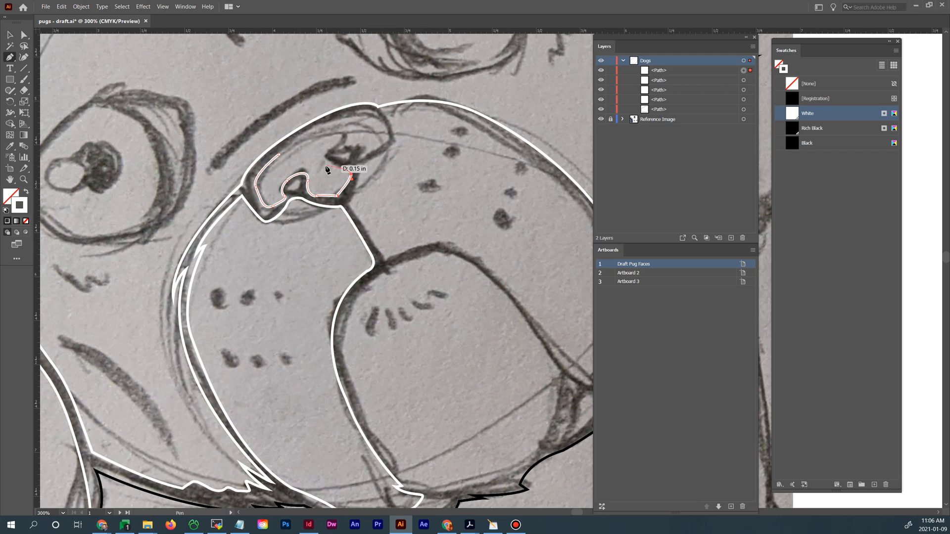
# Continue the nose path around the far nostril, over the far side and along the upper edge, and close it at its starting point
pyautogui.moveTo(334, 164); pyautogui.dragTo(333, 153)
pyautogui.moveTo(332, 152); pyautogui.dragTo(351, 162)
pyautogui.click(352, 158)
pyautogui.click(358, 163)
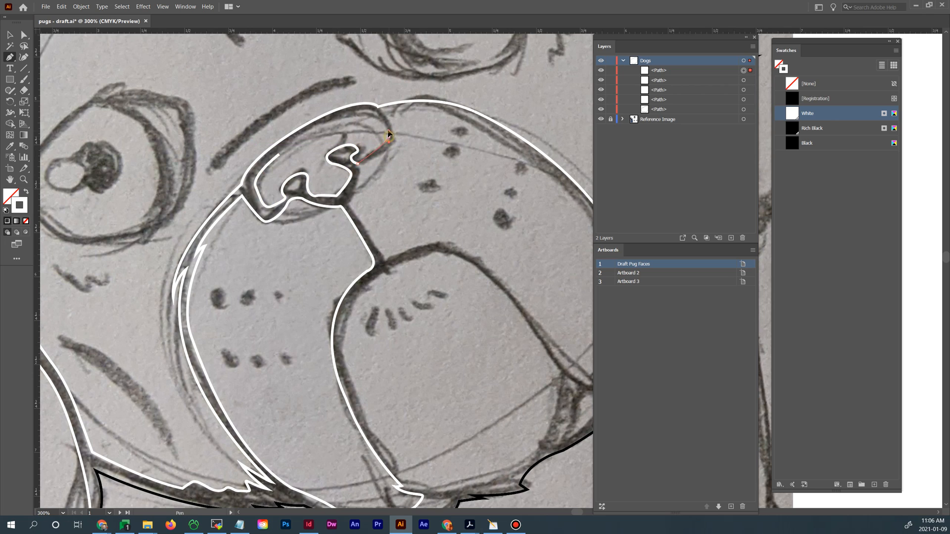
pyautogui.moveTo(389, 138); pyautogui.dragTo(360, 110)
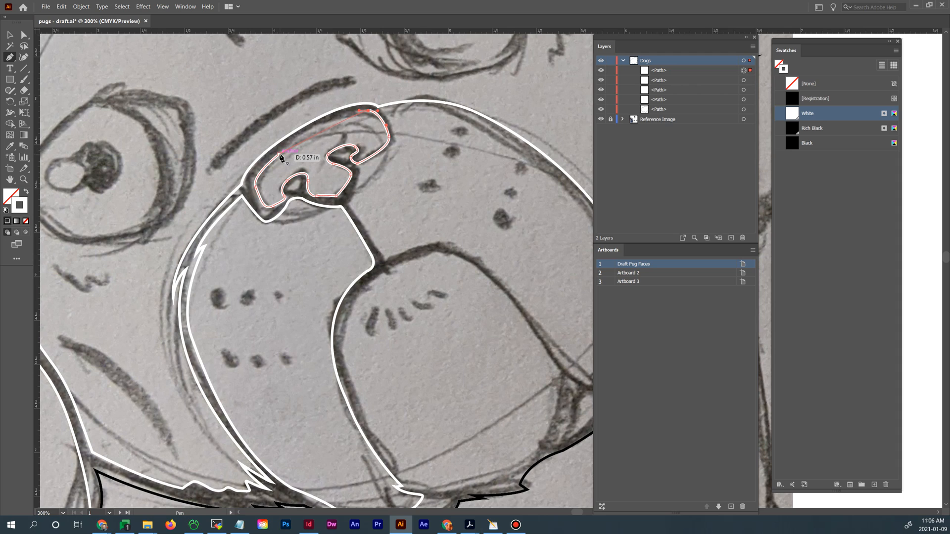
pyautogui.moveTo(280, 153); pyautogui.dragTo(255, 175)
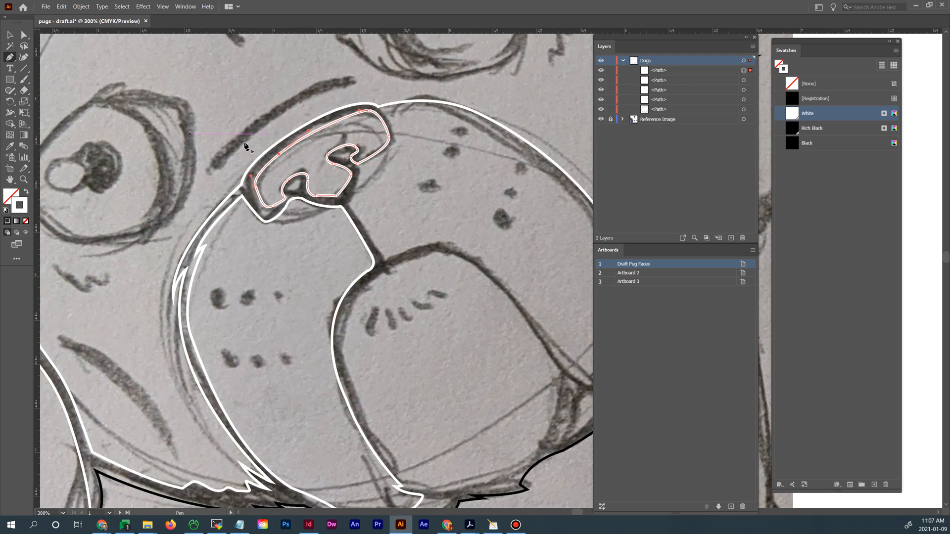
# Start a new white path below the far nostril and trace down the far side of the crease to the crest of the far mouth line
pyautogui.click(361, 171)
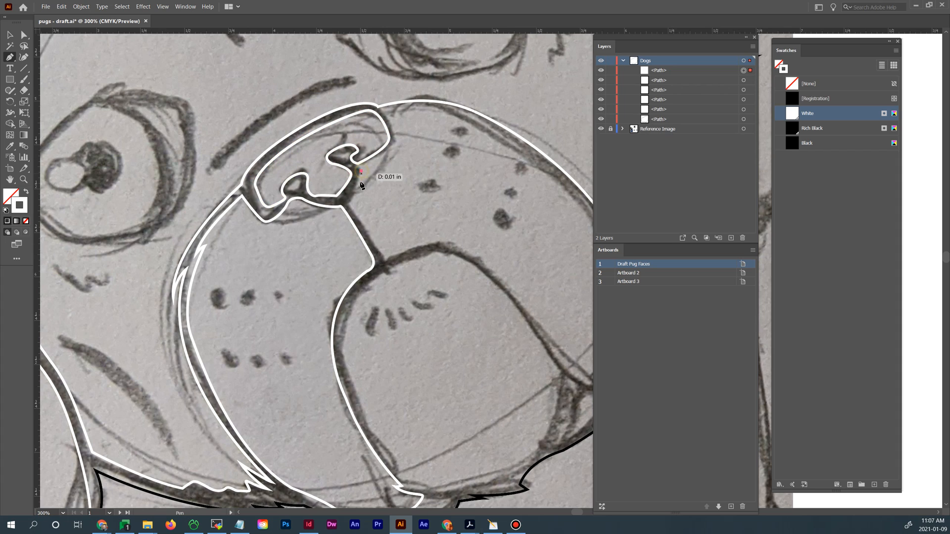
pyautogui.moveTo(353, 196); pyautogui.dragTo(348, 201)
pyautogui.click(353, 208)
pyautogui.click(380, 251)
pyautogui.moveTo(391, 257); pyautogui.dragTo(399, 254)
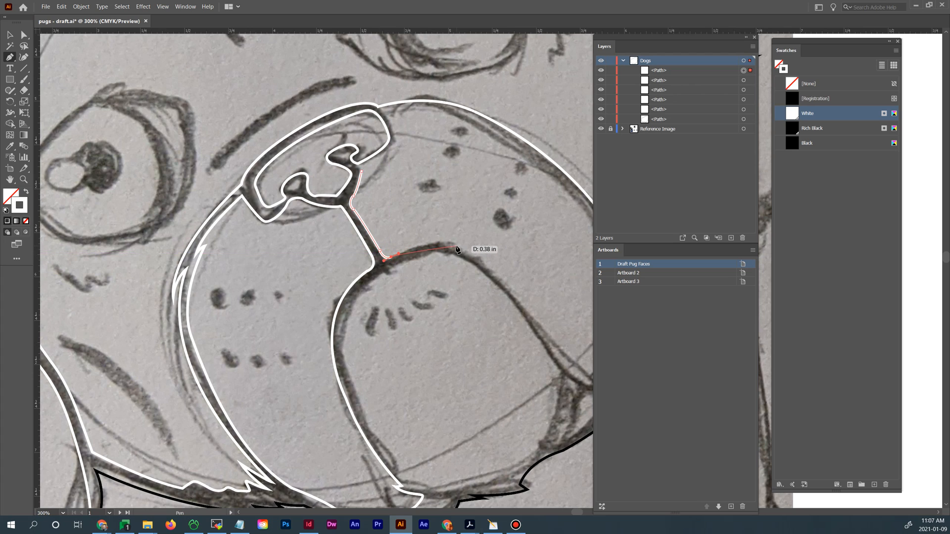
pyautogui.moveTo(456, 246); pyautogui.dragTo(472, 256)
# Extend the path down the far mouth line, around the bottom of the far lip, and up to the cheek fur
pyautogui.press('space')
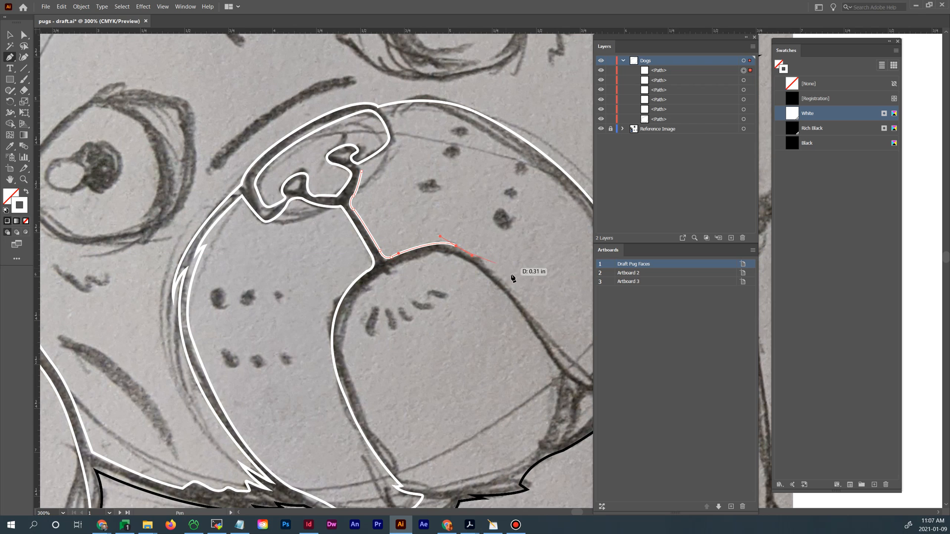
pyautogui.moveTo(533, 306); pyautogui.dragTo(371, 247)
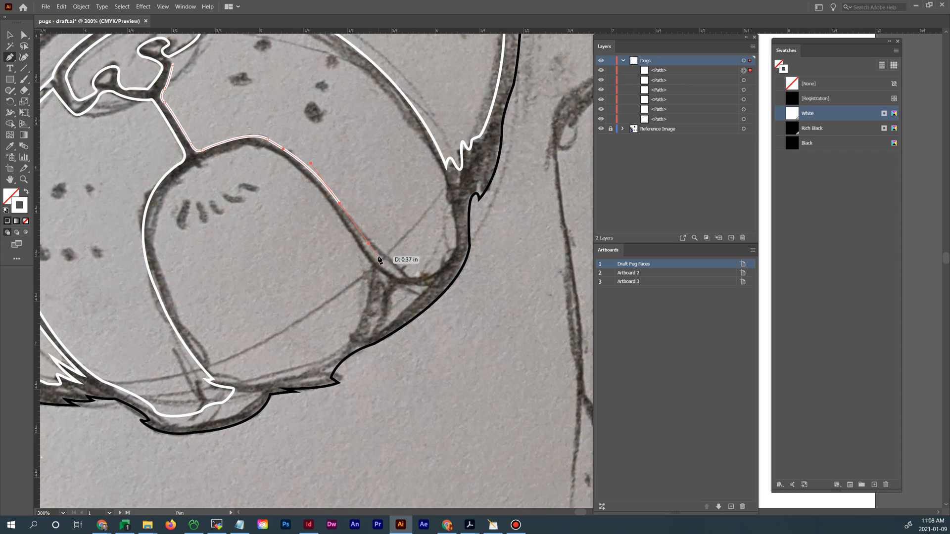
pyautogui.moveTo(379, 258); pyautogui.dragTo(397, 267)
pyautogui.moveTo(398, 267); pyautogui.dragTo(431, 277)
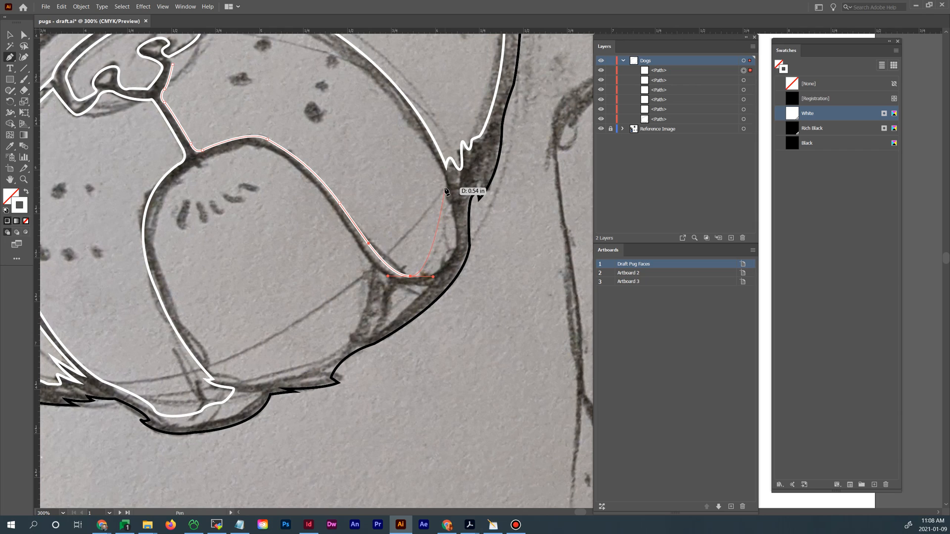
pyautogui.moveTo(445, 187); pyautogui.dragTo(430, 133)
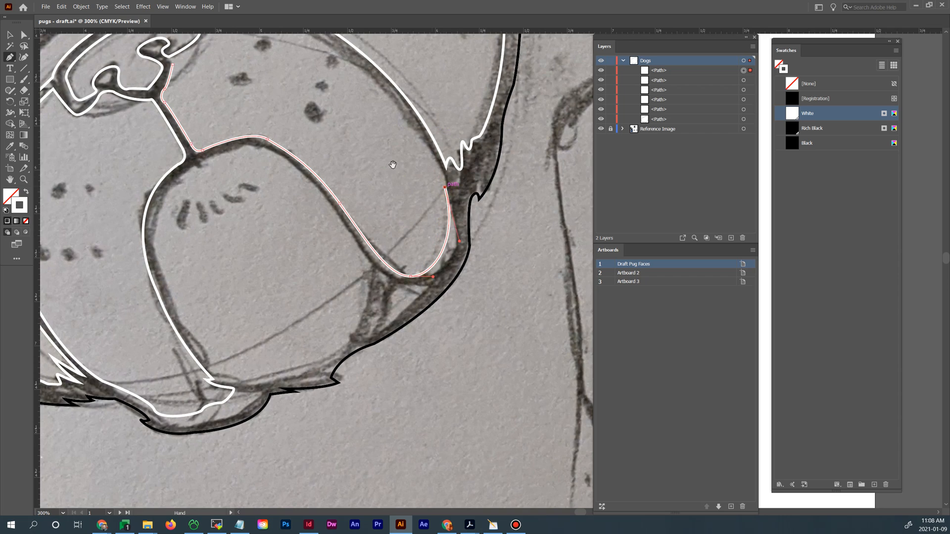
# Curve the path over the far muzzle to a corner at the nose, follow the nose's far side, and close it below the nostril
pyautogui.moveTo(391, 163); pyautogui.dragTo(501, 283)
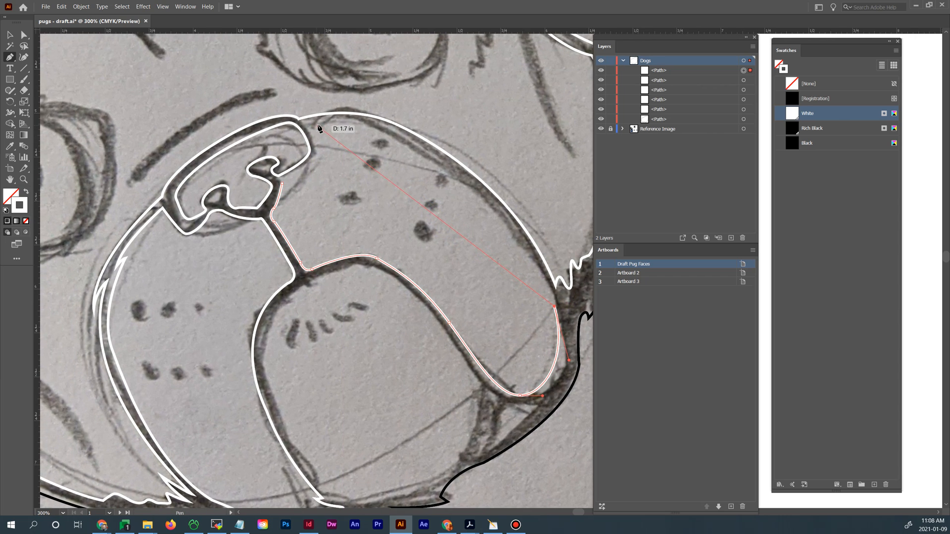
pyautogui.moveTo(306, 127); pyautogui.dragTo(134, 152)
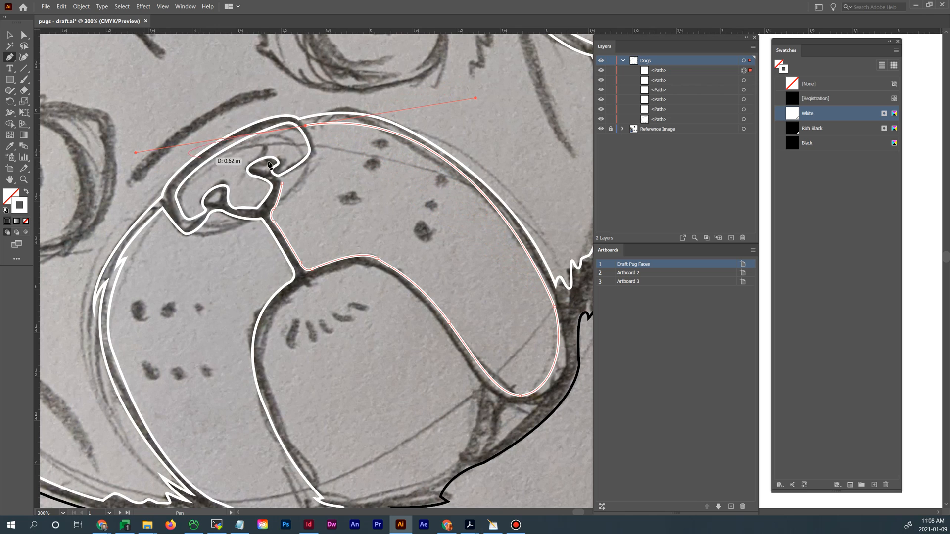
pyautogui.click(305, 126)
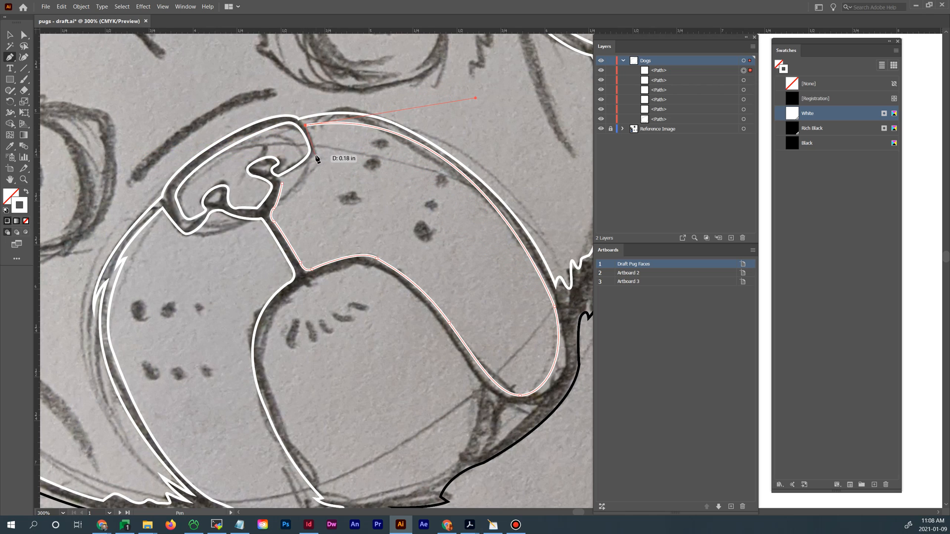
pyautogui.moveTo(316, 157); pyautogui.dragTo(305, 168)
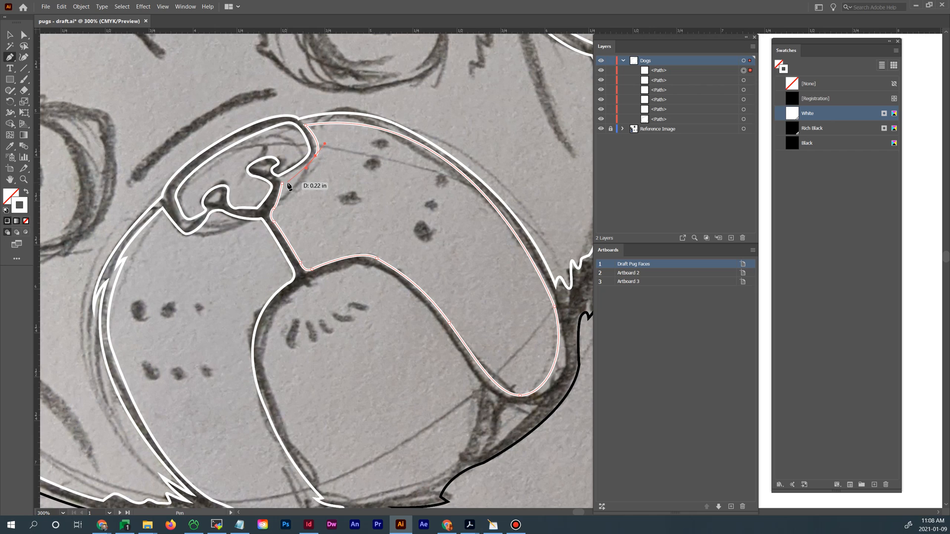
pyautogui.click(282, 184)
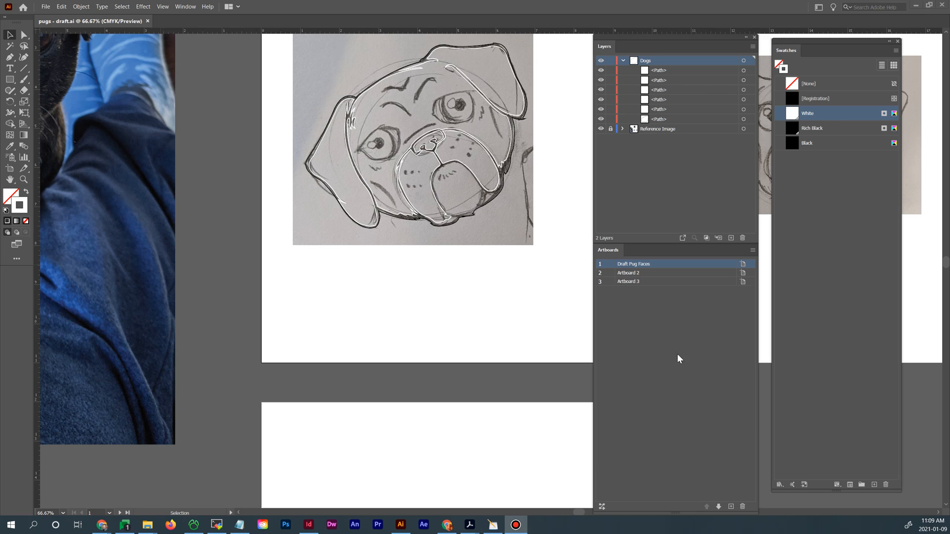
# Place a vertical ruler guide near the middle of the blank Artboard 3
pyautogui.click(454, 181)
pyautogui.press('space')
pyautogui.moveTo(485, 425); pyautogui.dragTo(426, 91)
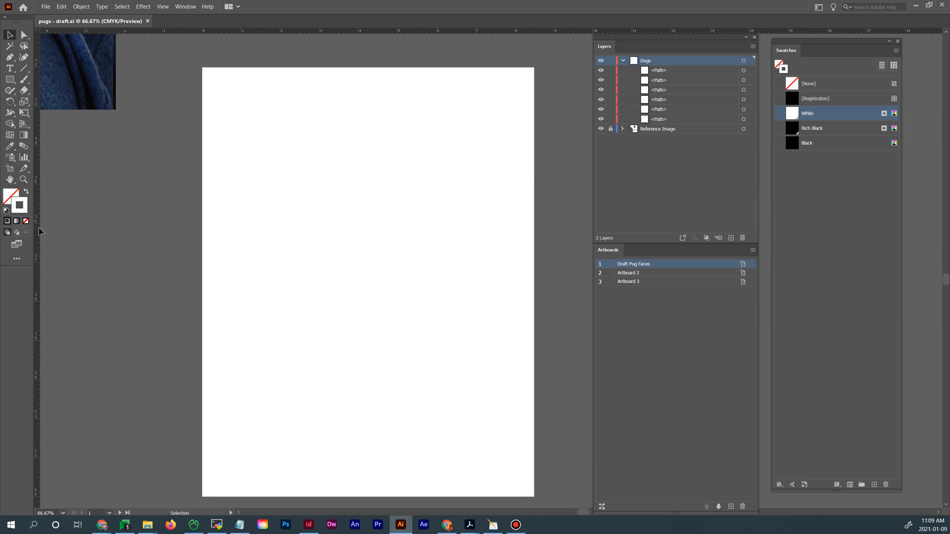
pyautogui.moveTo(40, 232); pyautogui.dragTo(376, 124)
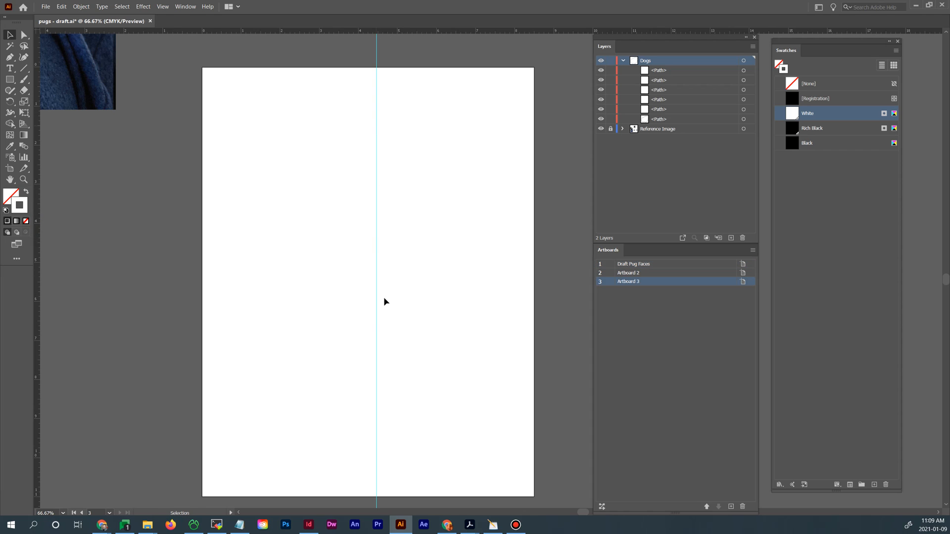
# Using a Rich Black fill and no stroke, draw the wavy outer edge of a half shape with the Pen tool, from the guide's upper part down to the foot
pyautogui.click(10, 57)
pyautogui.click(26, 192)
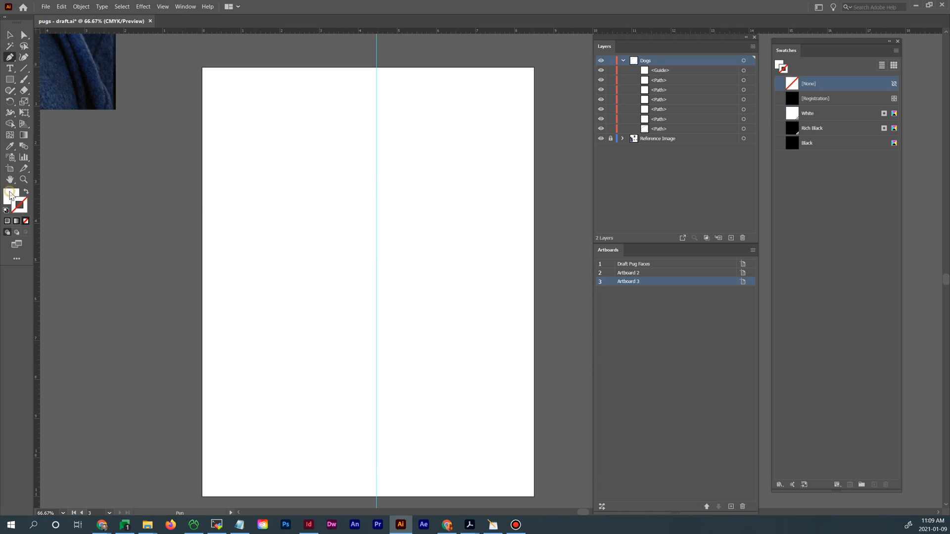
pyautogui.click(819, 128)
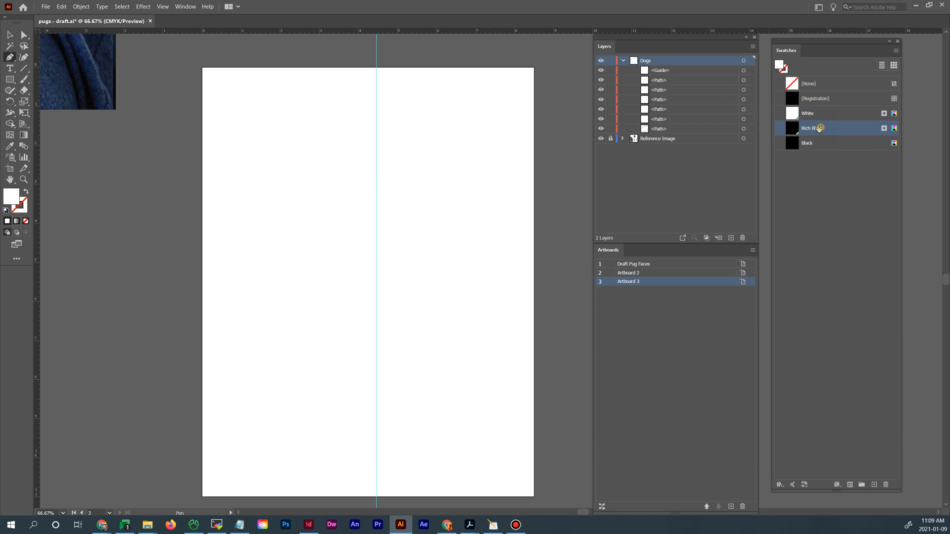
pyautogui.click(376, 127)
pyautogui.moveTo(280, 179); pyautogui.dragTo(280, 200)
pyautogui.moveTo(318, 232); pyautogui.dragTo(314, 269)
pyautogui.moveTo(287, 306); pyautogui.dragTo(328, 390)
pyautogui.moveTo(299, 441); pyautogui.dragTo(341, 440)
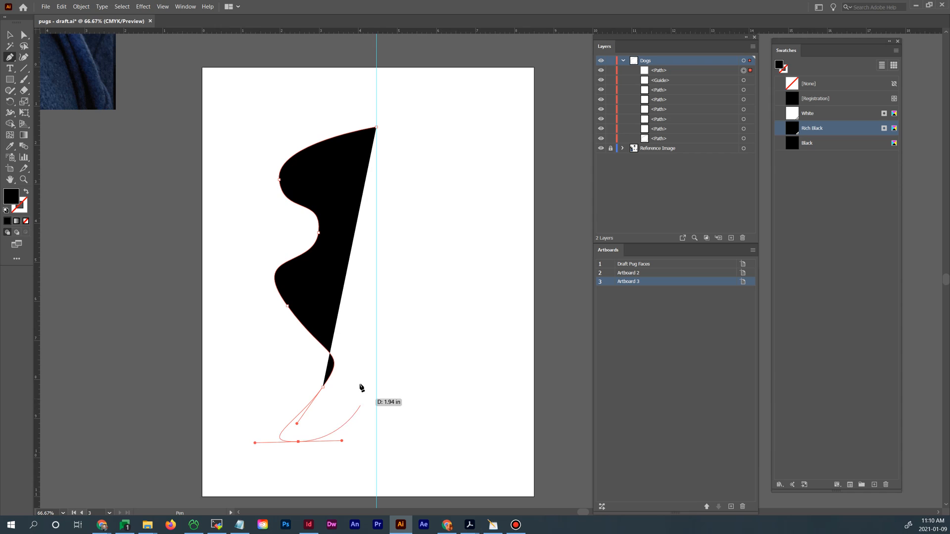
# Curve the half shape's inner edge back up to the guide and close the path with a straight edge along the guide
pyautogui.moveTo(359, 382); pyautogui.dragTo(374, 371)
pyautogui.moveTo(343, 319); pyautogui.dragTo(363, 284)
pyautogui.click(376, 269)
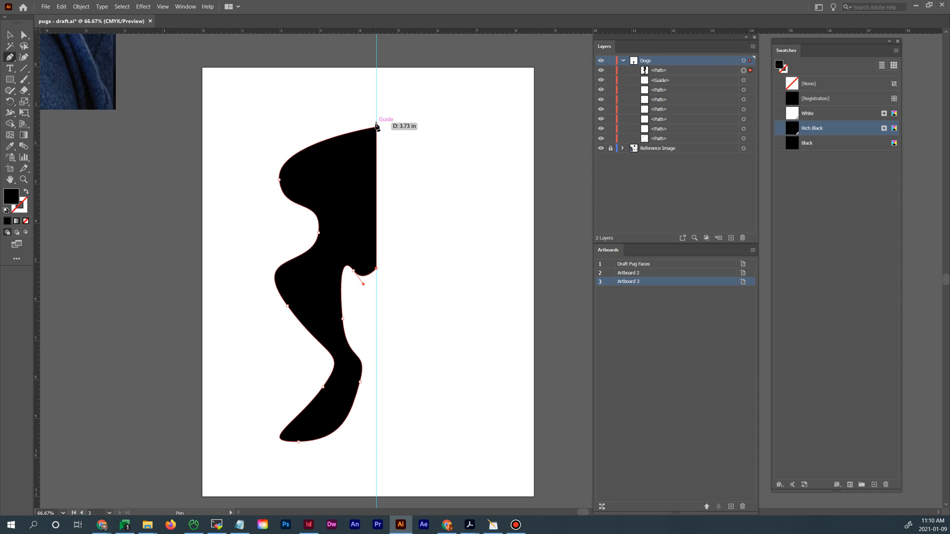
pyautogui.click(376, 127)
pyautogui.click(10, 36)
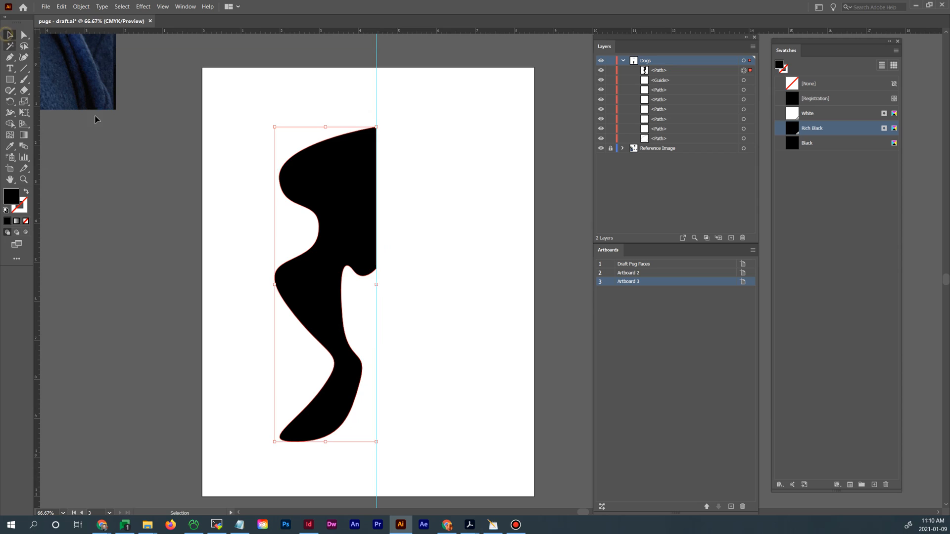
pyautogui.click(166, 171)
pyautogui.click(347, 236)
pyautogui.rightClick(345, 219)
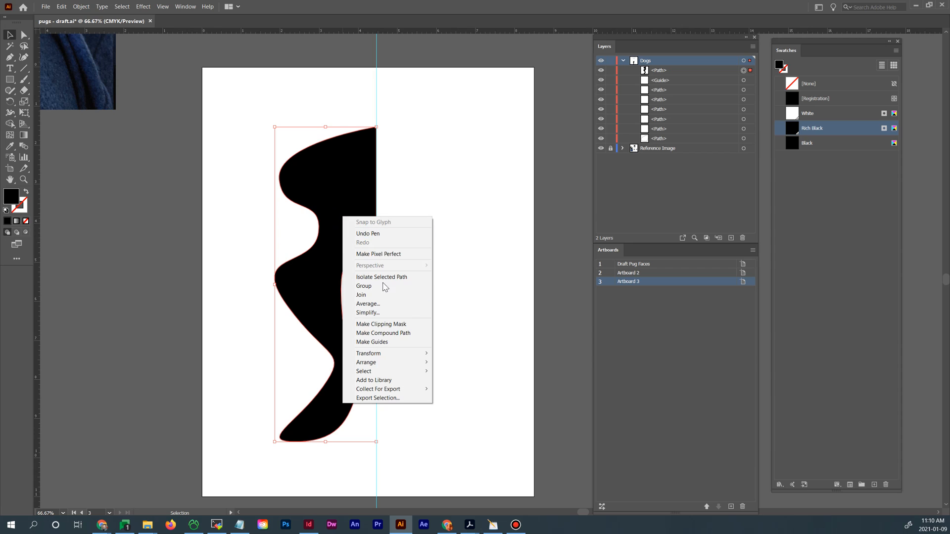
pyautogui.moveTo(394, 359)
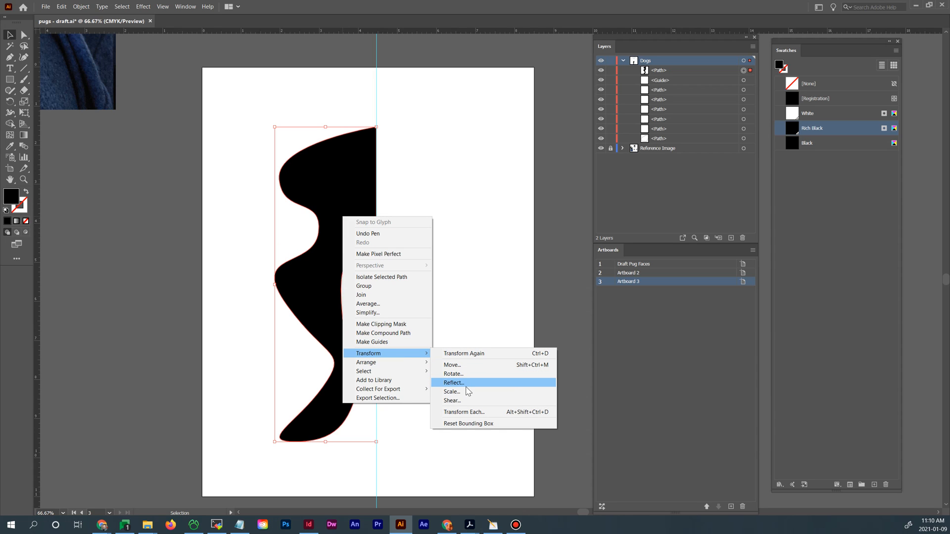
pyautogui.click(400, 192)
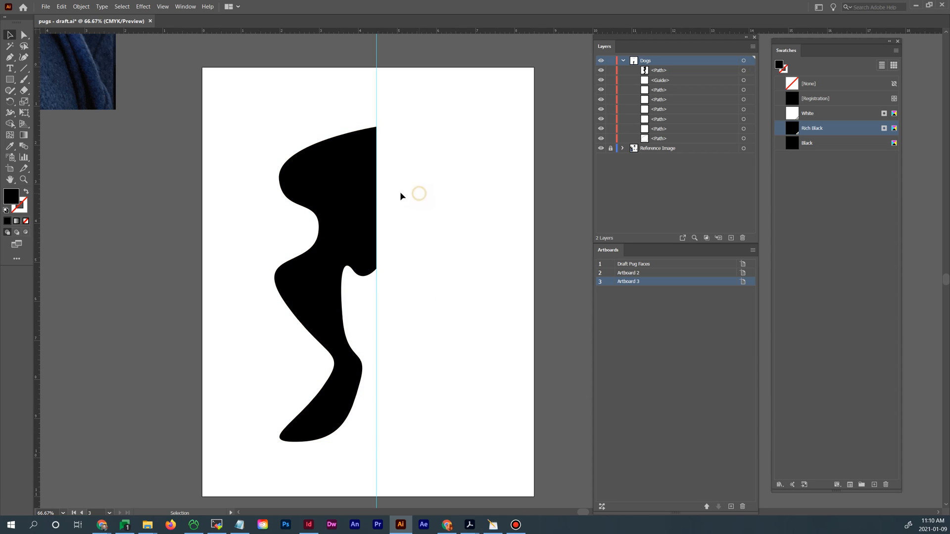
pyautogui.rightClick(344, 195)
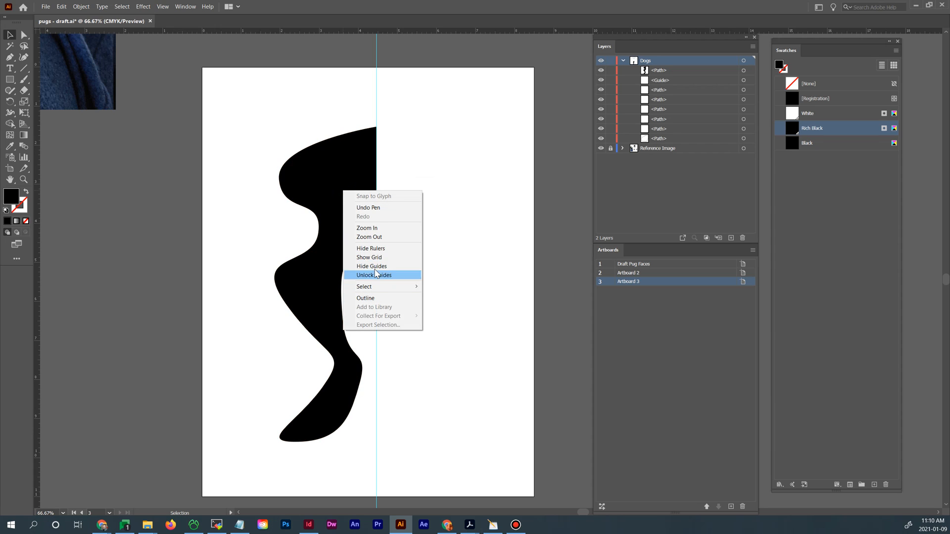
# Create a reflected copy of the black half shape across the vertical axis
pyautogui.click(326, 165)
pyautogui.rightClick(333, 169)
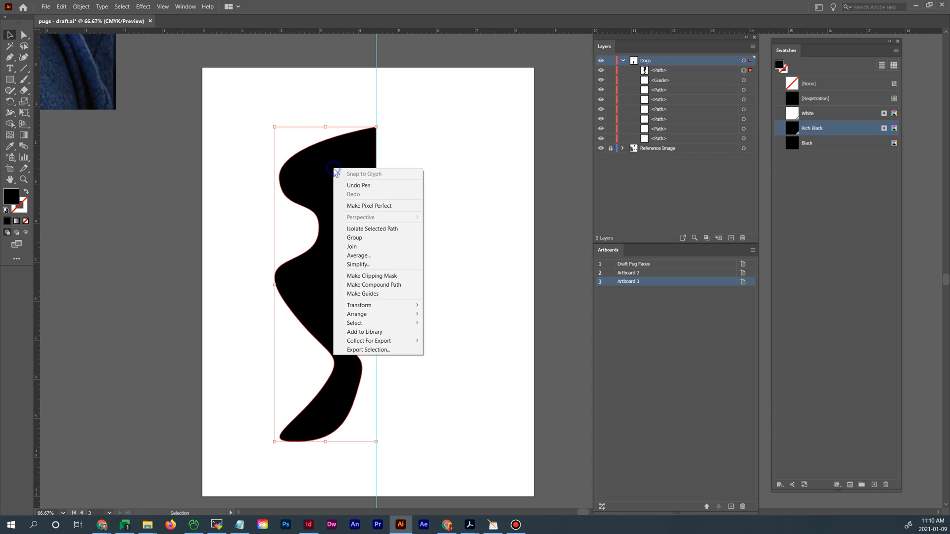
pyautogui.moveTo(377, 310)
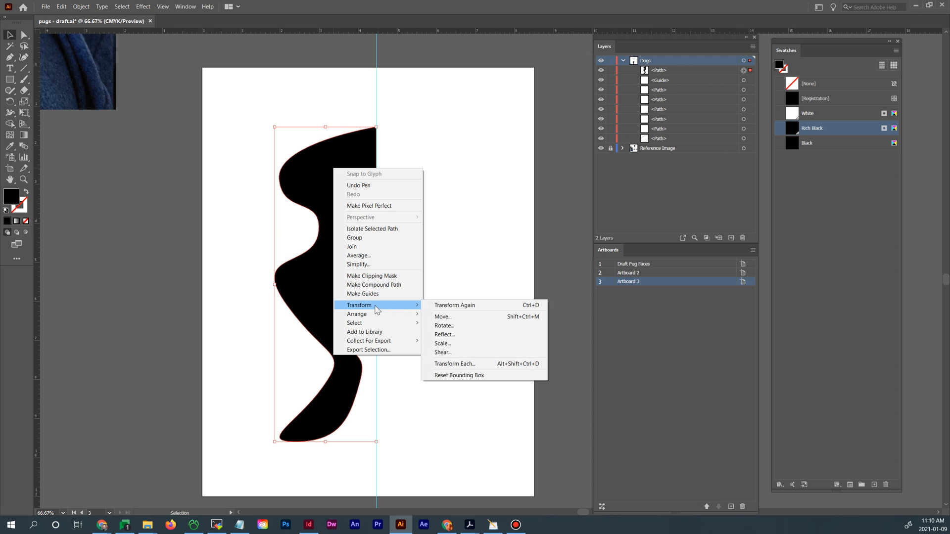
pyautogui.click(450, 336)
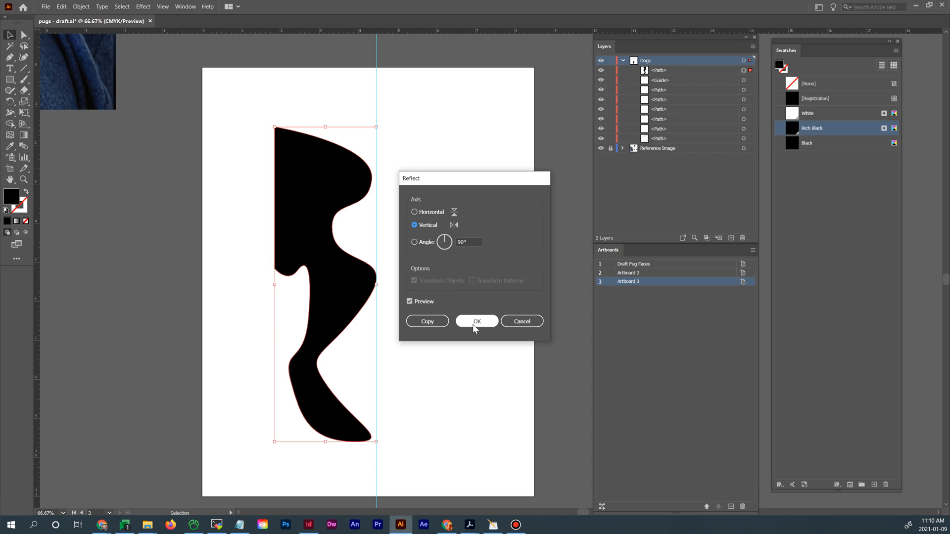
pyautogui.click(427, 322)
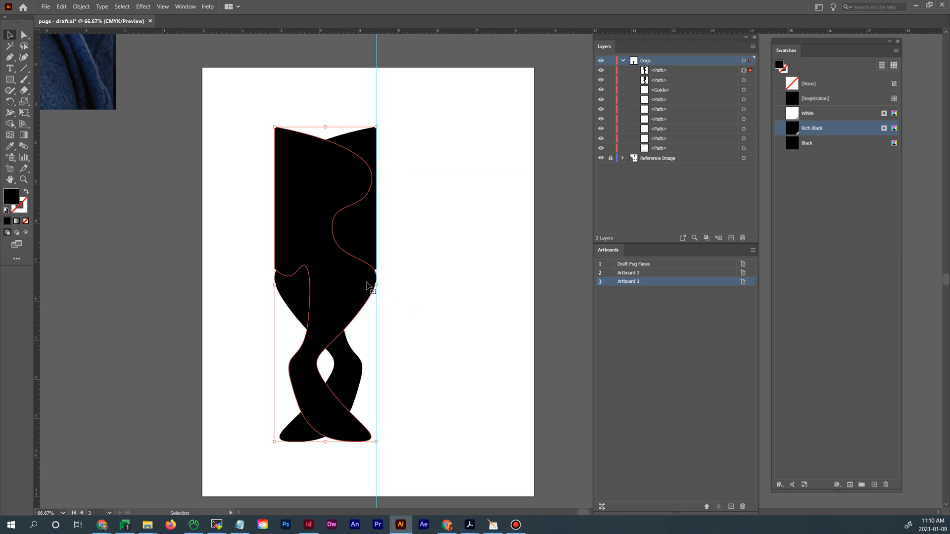
# Move the mirrored copy across the guide so its straight edge meets the original half, leaving the mirrored half selected
pyautogui.moveTo(352, 281); pyautogui.dragTo(478, 285)
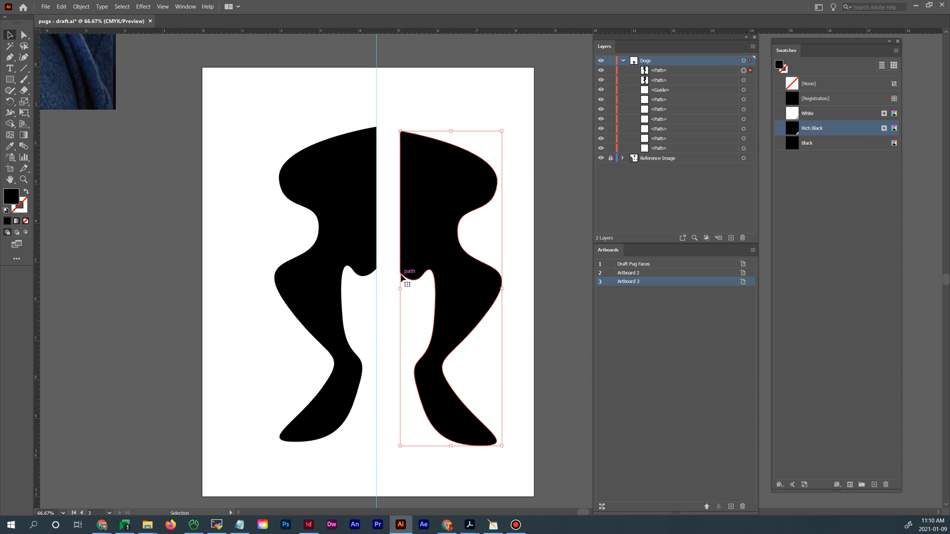
pyautogui.moveTo(400, 272); pyautogui.dragTo(378, 271)
pyautogui.click(497, 235)
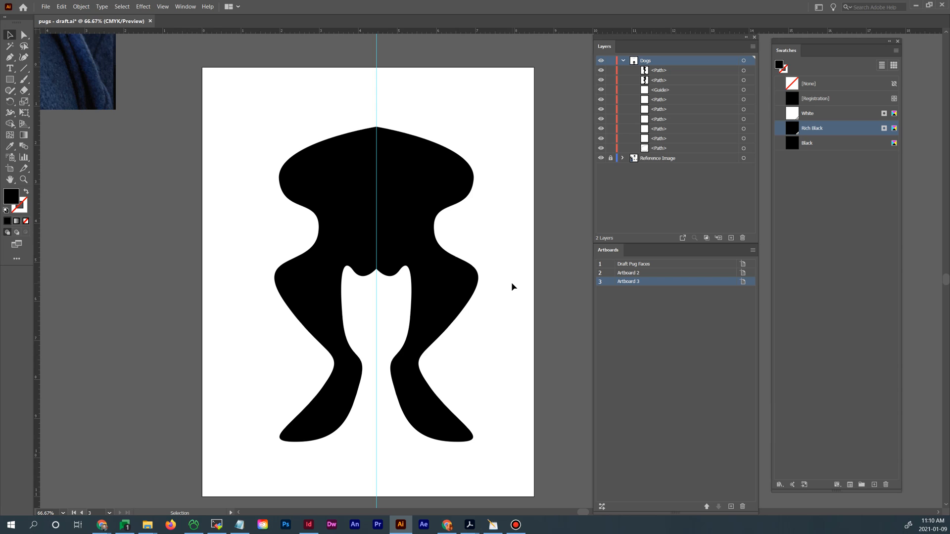
pyautogui.click(445, 276)
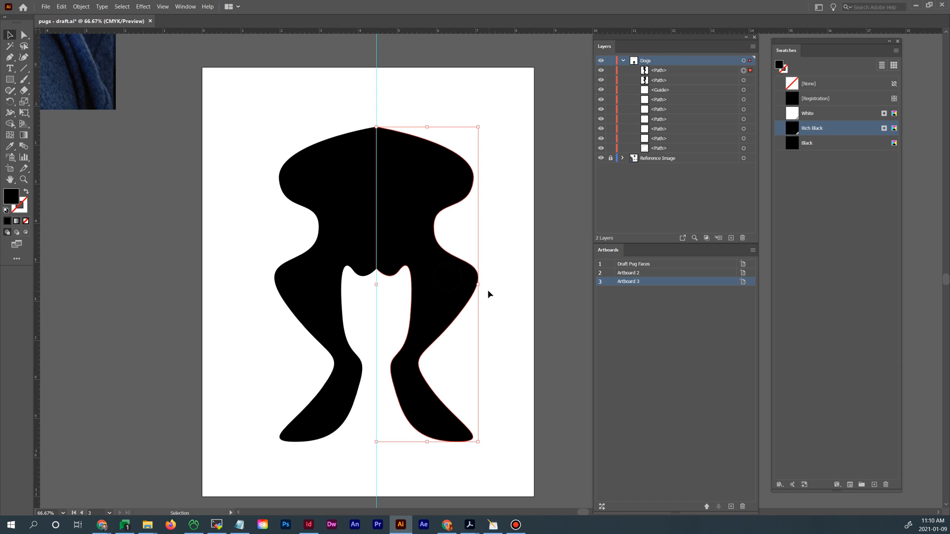
# Delete both halves of the black mirrored shape from the artboard
pyautogui.click(478, 202)
pyautogui.click(357, 187)
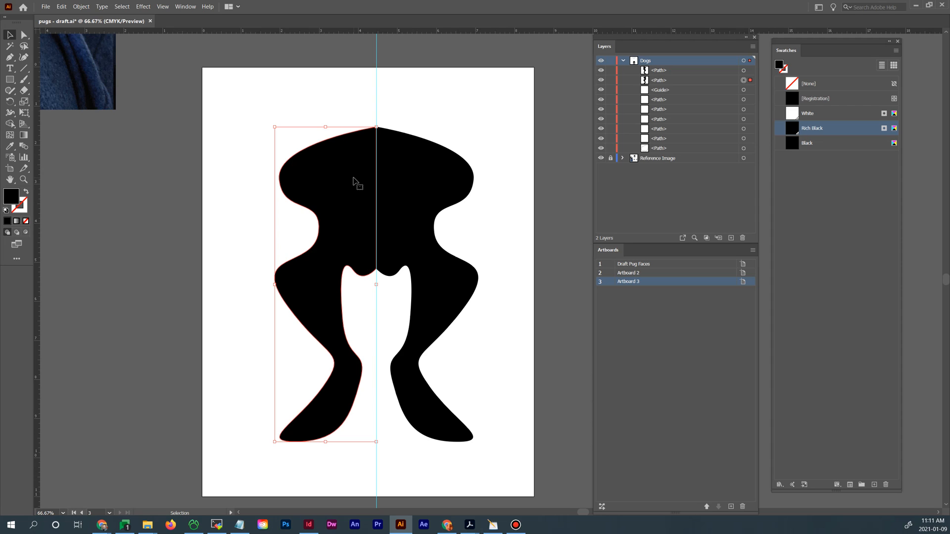
pyautogui.click(490, 237)
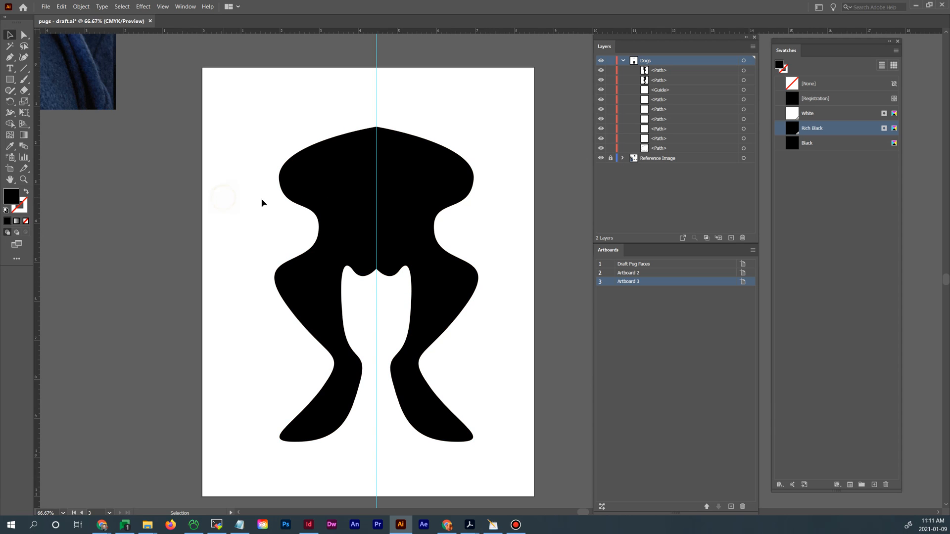
pyautogui.moveTo(229, 173); pyautogui.dragTo(430, 263)
pyautogui.press('Delete')
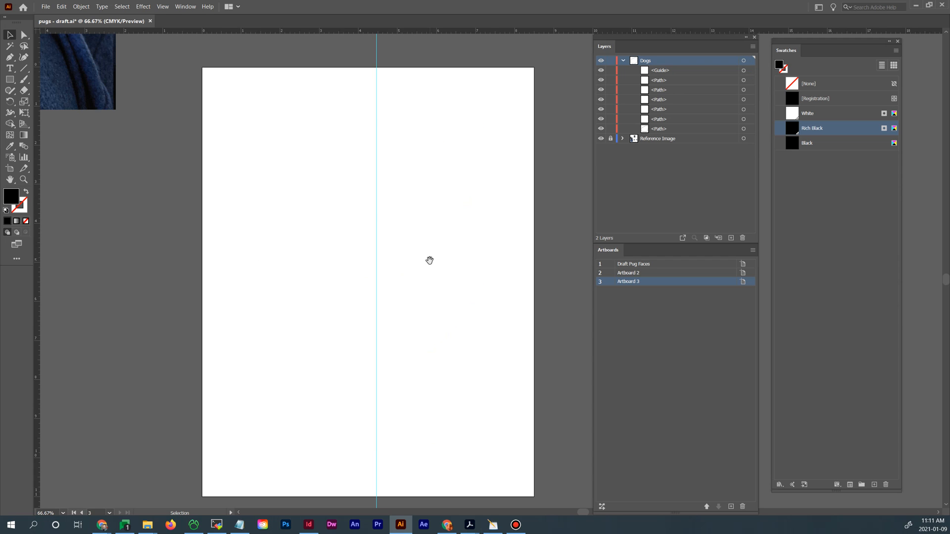
# Place a horizontal ruler guide across the pug face sketch on the Draft Pug Faces artboard, and undo it
pyautogui.scroll(10, 443, 236)
pyautogui.click(366, 384)
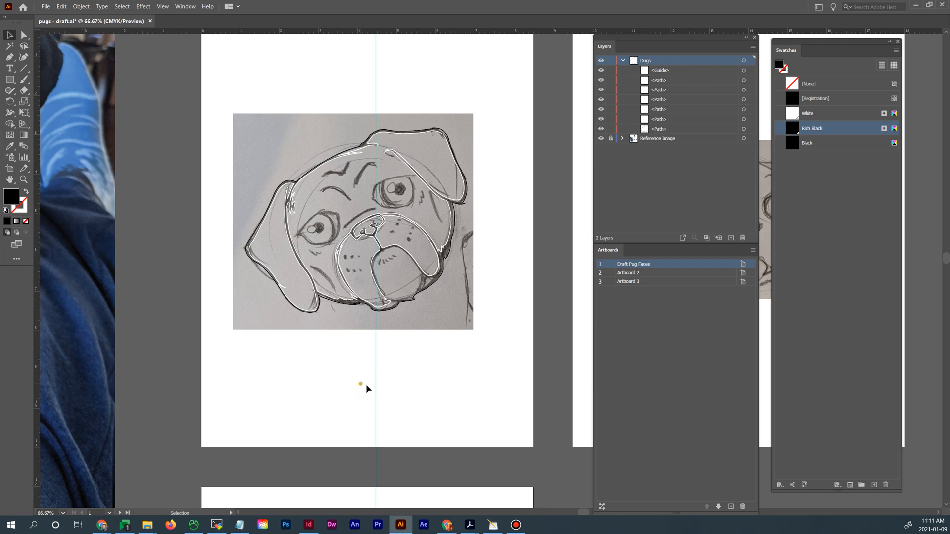
pyautogui.click(162, 7)
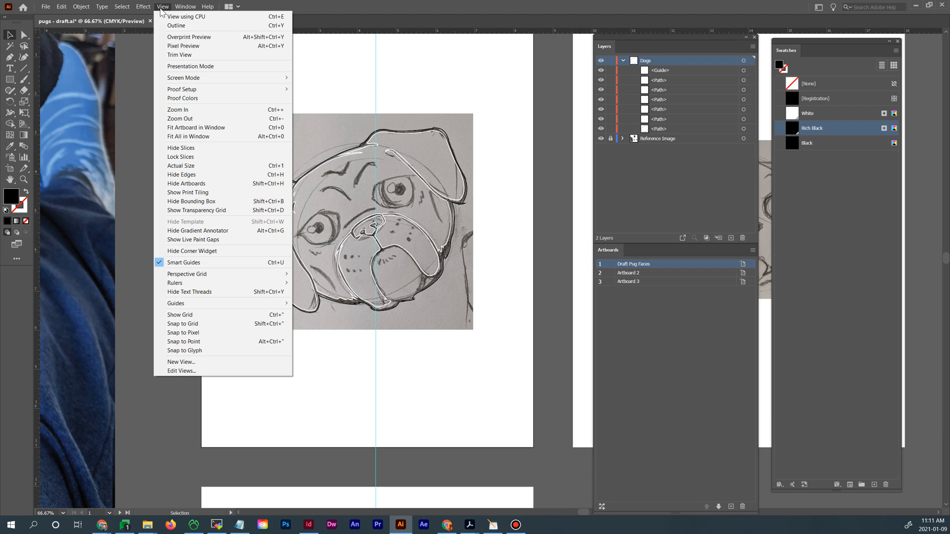
pyautogui.click(162, 6)
pyautogui.moveTo(209, 188); pyautogui.dragTo(246, 156)
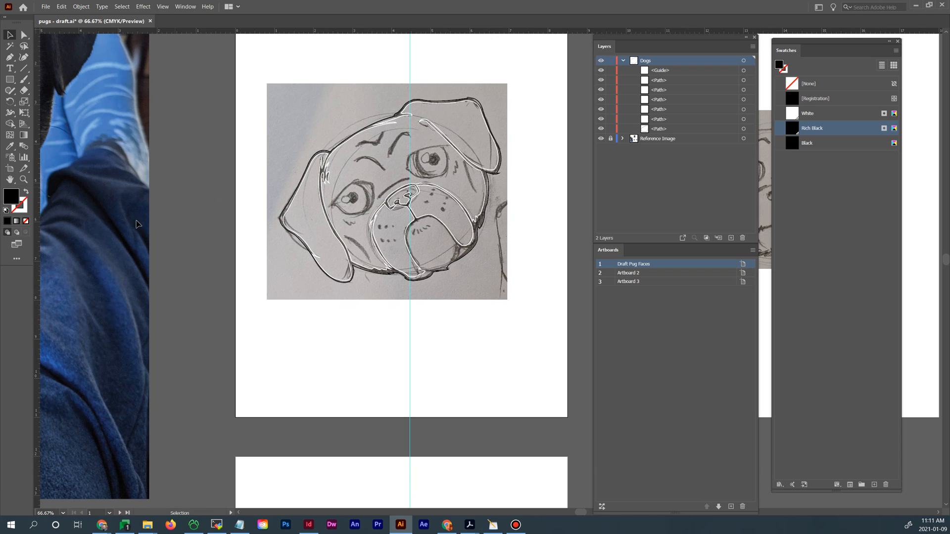
pyautogui.moveTo(256, 33); pyautogui.dragTo(248, 204)
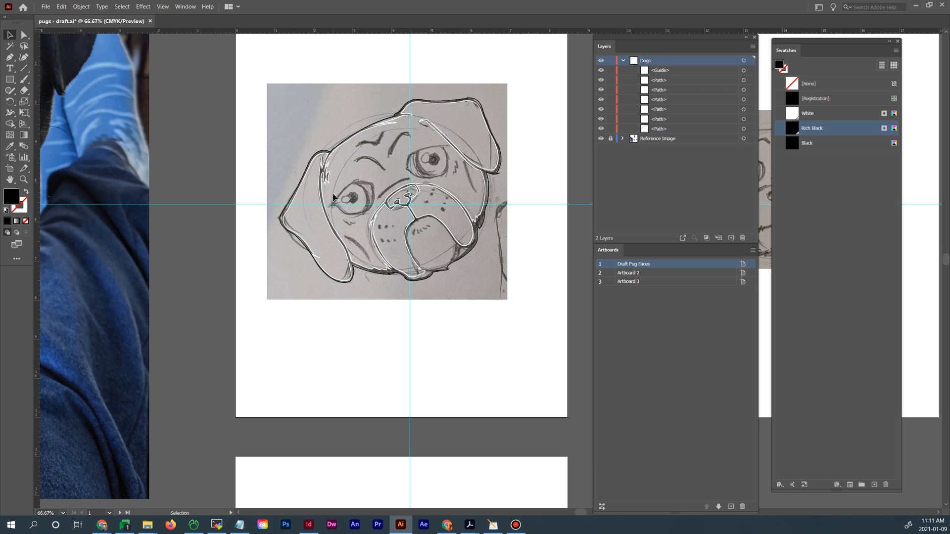
pyautogui.press('a')
pyautogui.hotkey('ctrl', 'z')
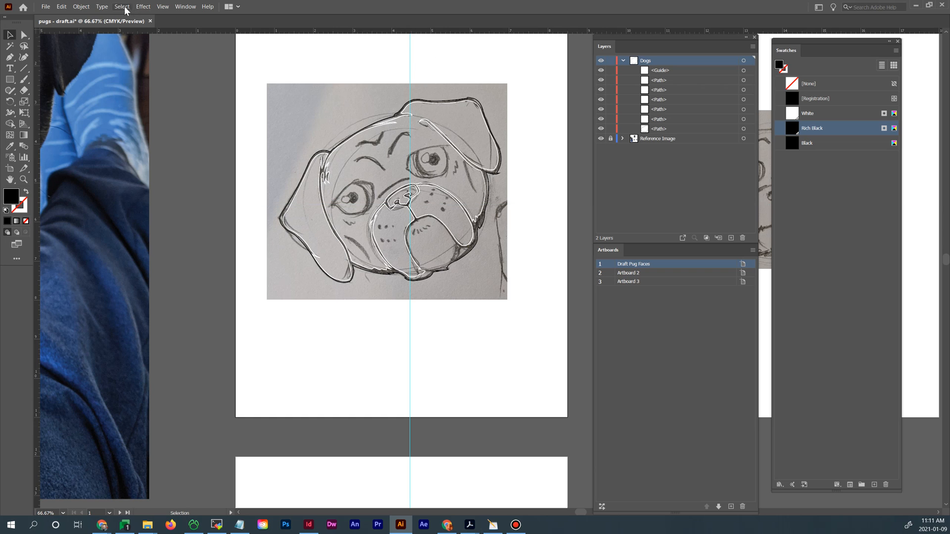
# Unlock the guides and delete the vertical guide running through the pug sketch
pyautogui.click(165, 7)
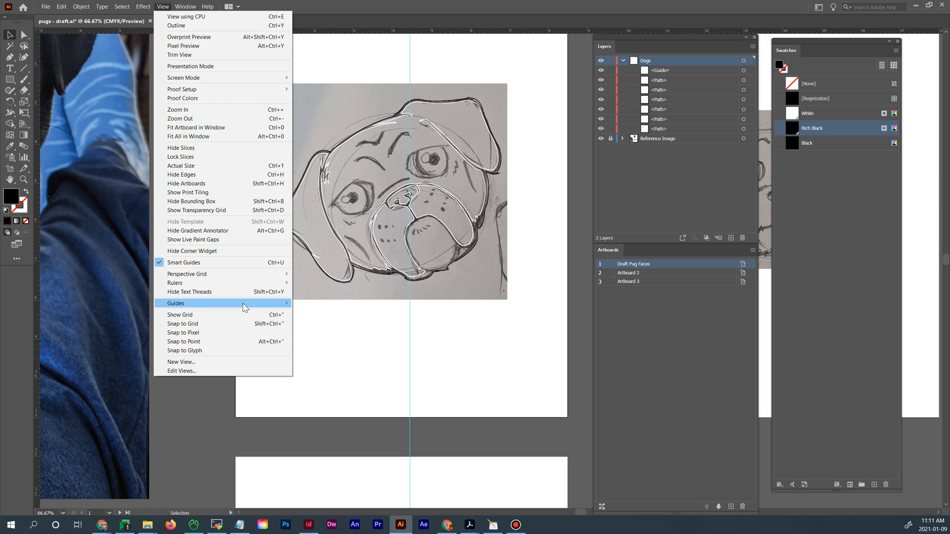
pyautogui.moveTo(243, 303)
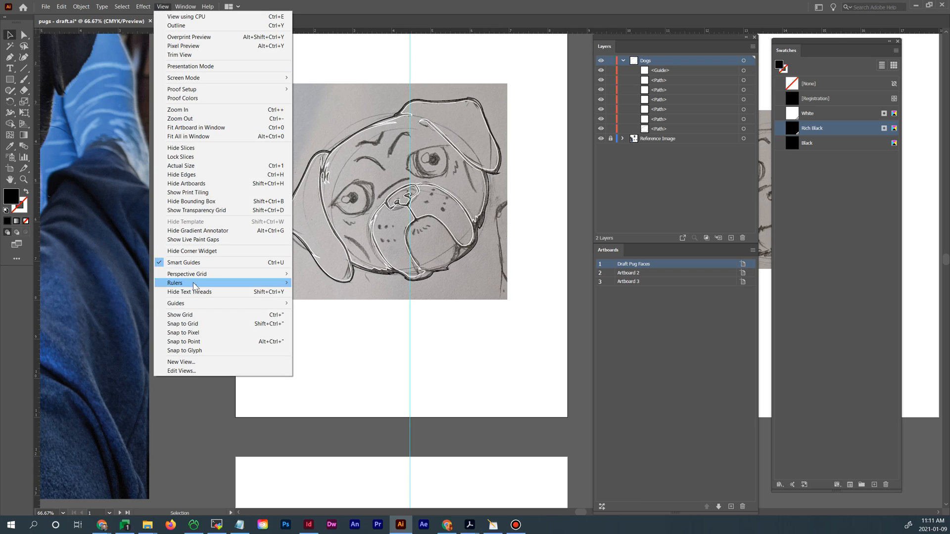
pyautogui.moveTo(208, 303)
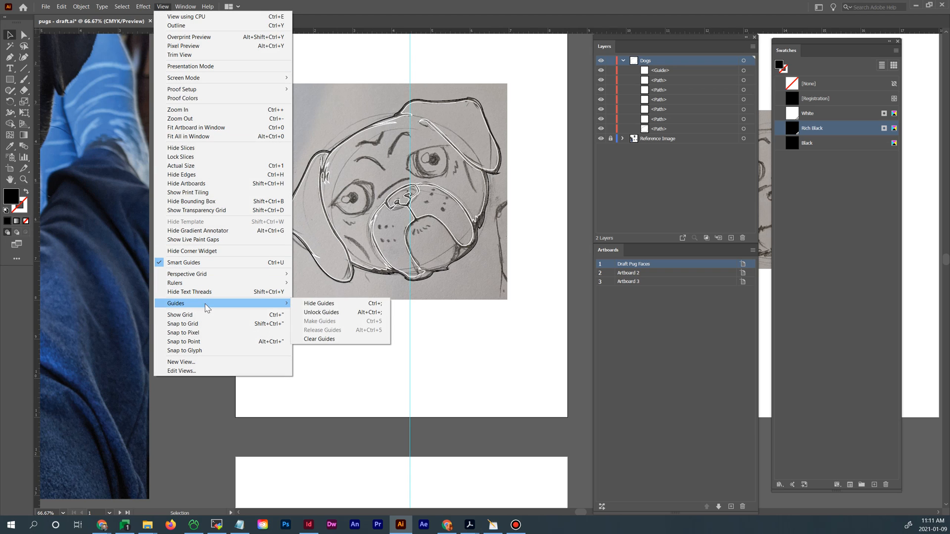
pyautogui.click(369, 312)
pyautogui.click(410, 329)
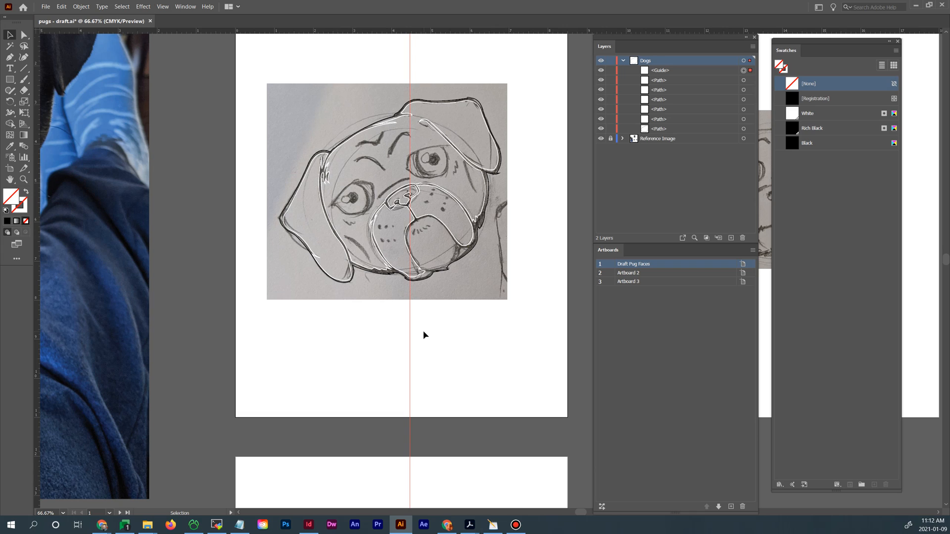
pyautogui.moveTo(369, 340); pyautogui.dragTo(495, 324)
pyautogui.click(432, 352)
pyautogui.moveTo(367, 343); pyautogui.dragTo(450, 349)
pyautogui.press('Delete')
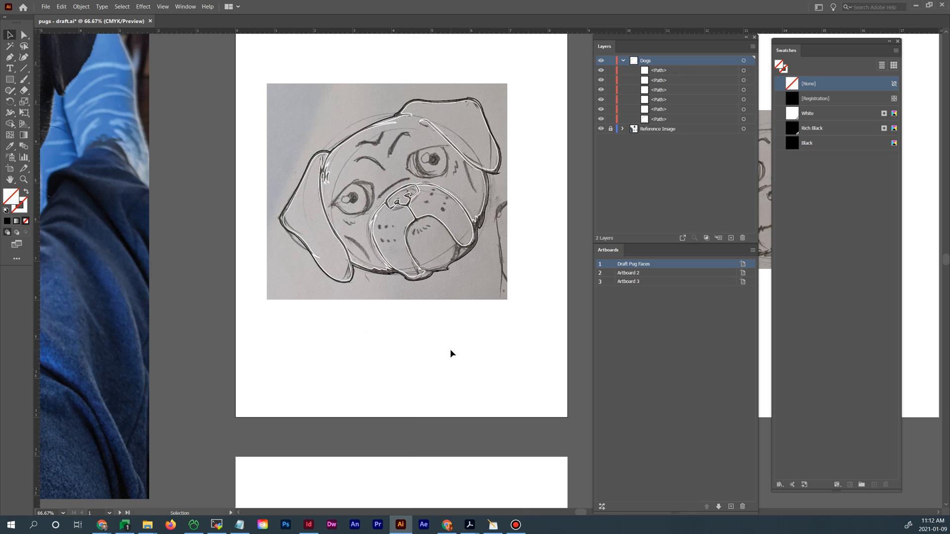
# With a White fill and no stroke, trace the pug's chin with the Pen tool, starting at the mouth's centre and following its lower edge around
pyautogui.moveTo(518, 233); pyautogui.dragTo(509, 262)
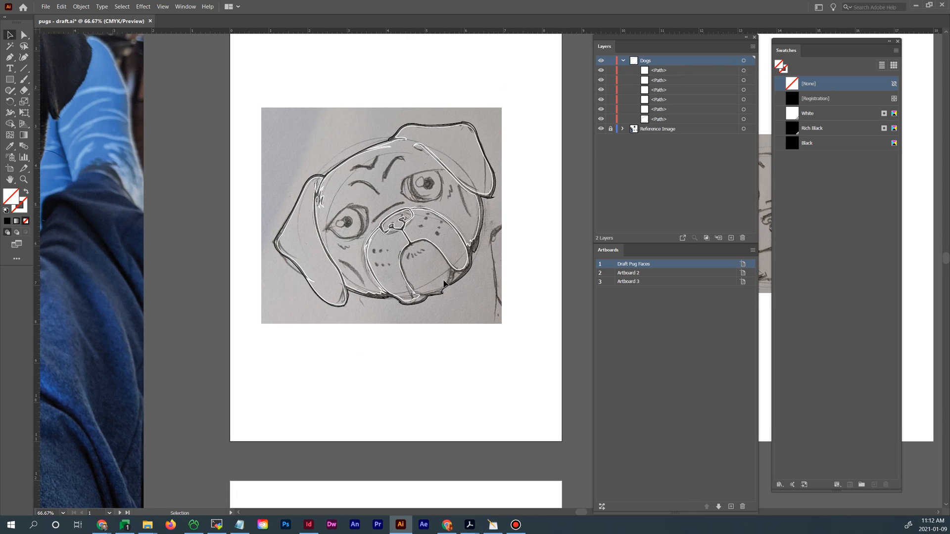
pyautogui.click(24, 179)
pyautogui.moveTo(400, 251); pyautogui.dragTo(386, 267)
pyautogui.click(11, 57)
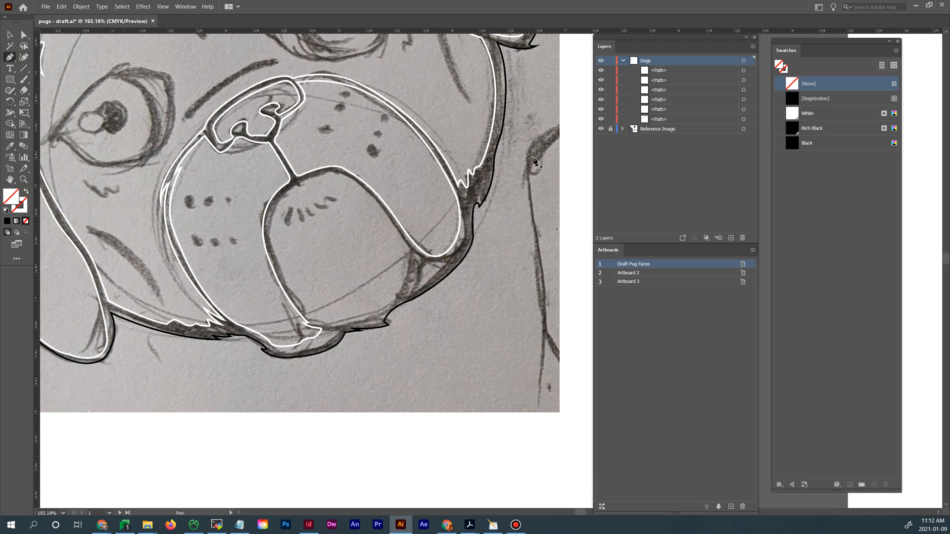
pyautogui.click(838, 115)
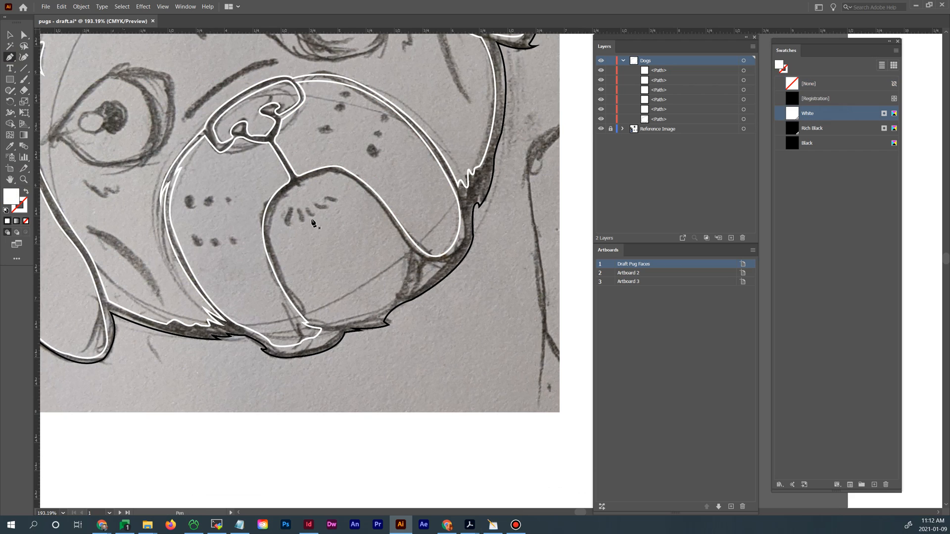
pyautogui.click(297, 186)
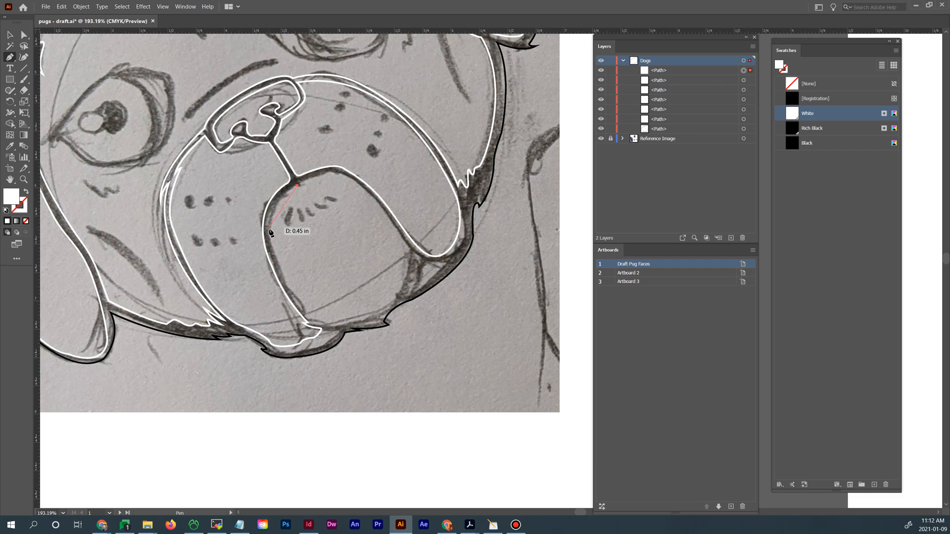
pyautogui.moveTo(271, 231); pyautogui.dragTo(276, 256)
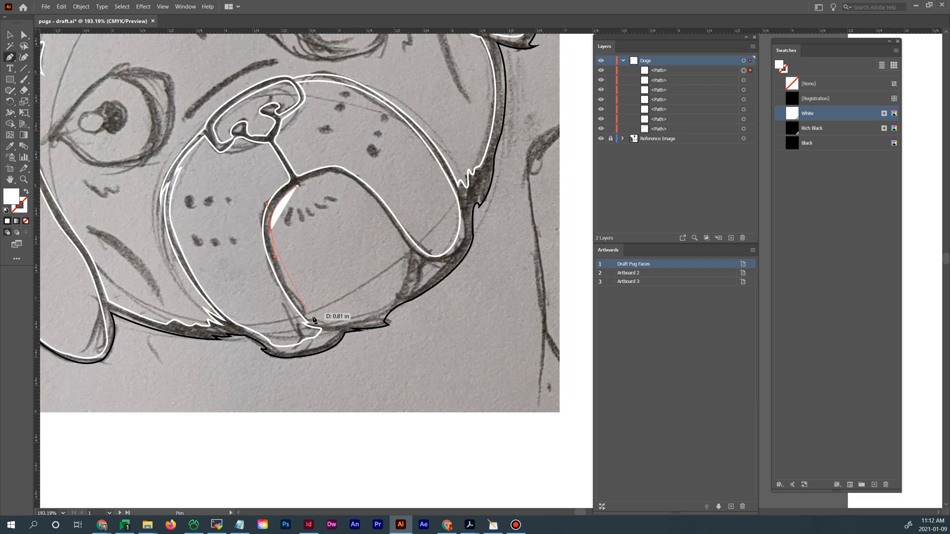
pyautogui.moveTo(315, 319); pyautogui.dragTo(402, 296)
pyautogui.click(370, 321)
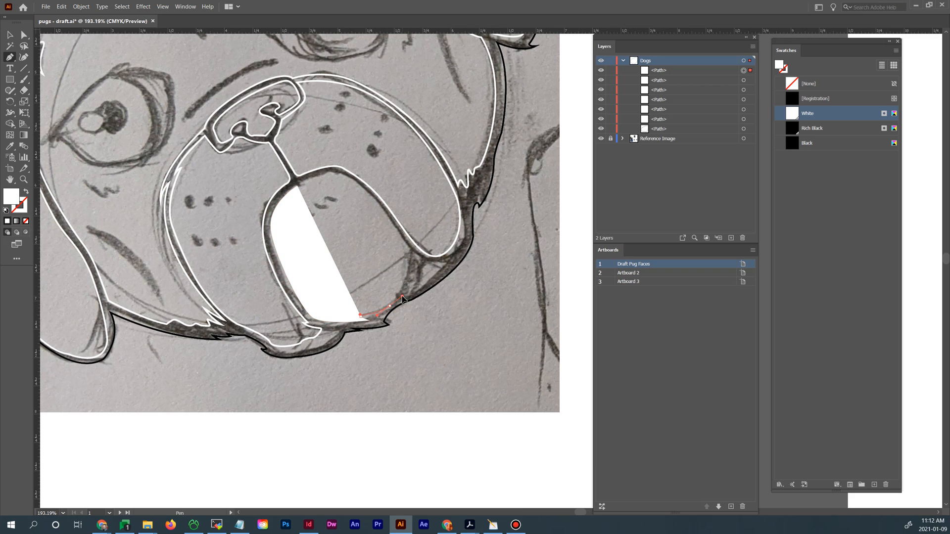
pyautogui.moveTo(411, 251); pyautogui.dragTo(412, 245)
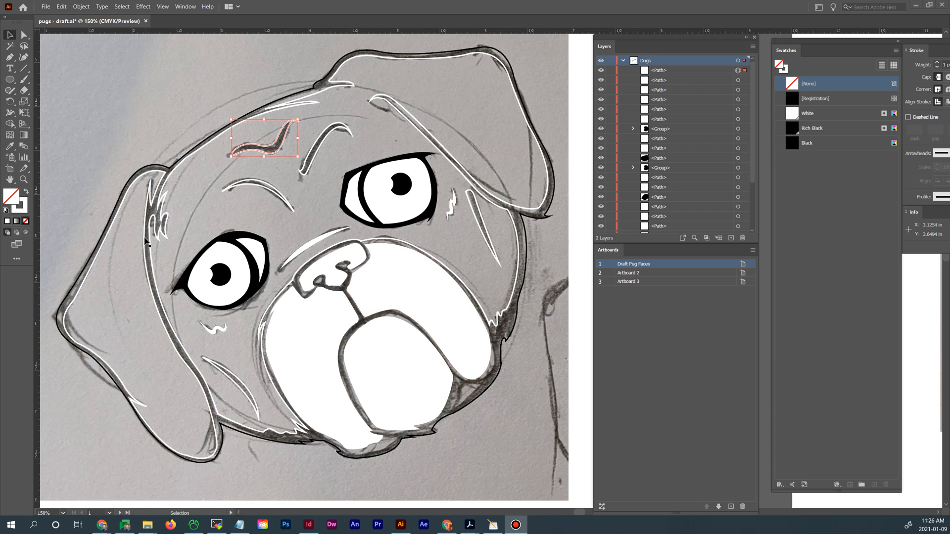
# Swap the white stroke for a white fill on the upper forehead wrinkle, the face and ear shapes, the other forehead wrinkles and the cheek creases
pyautogui.click(24, 191)
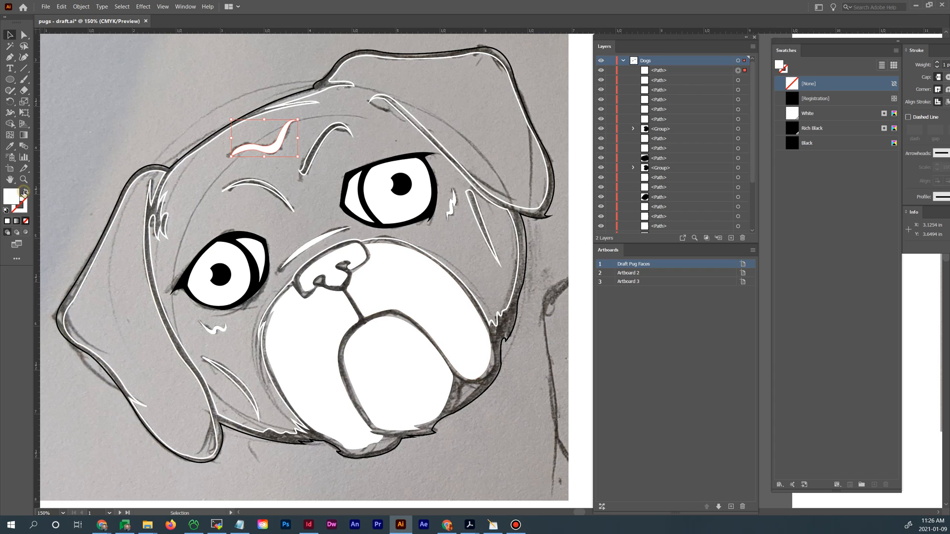
pyautogui.click(156, 198)
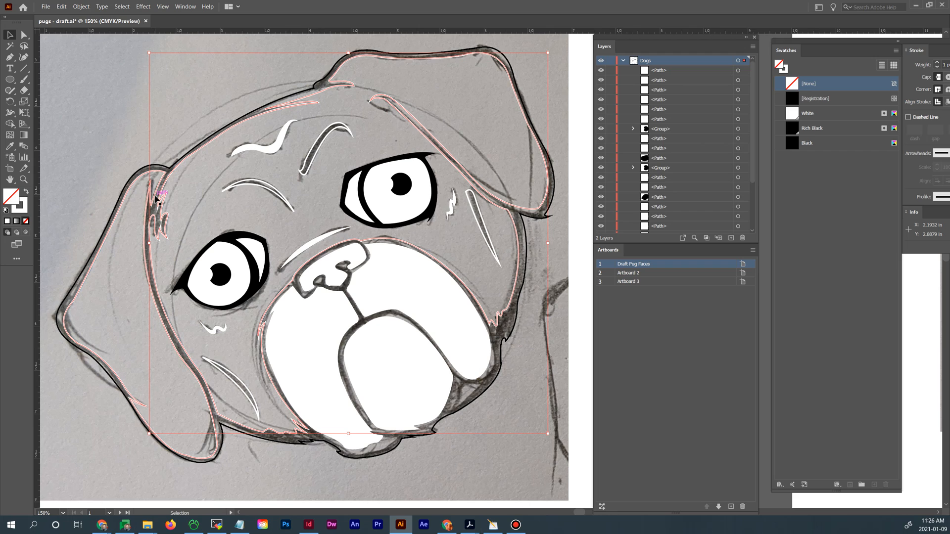
pyautogui.keyDown('shift'); pyautogui.click(155, 197); pyautogui.keyUp('shift')
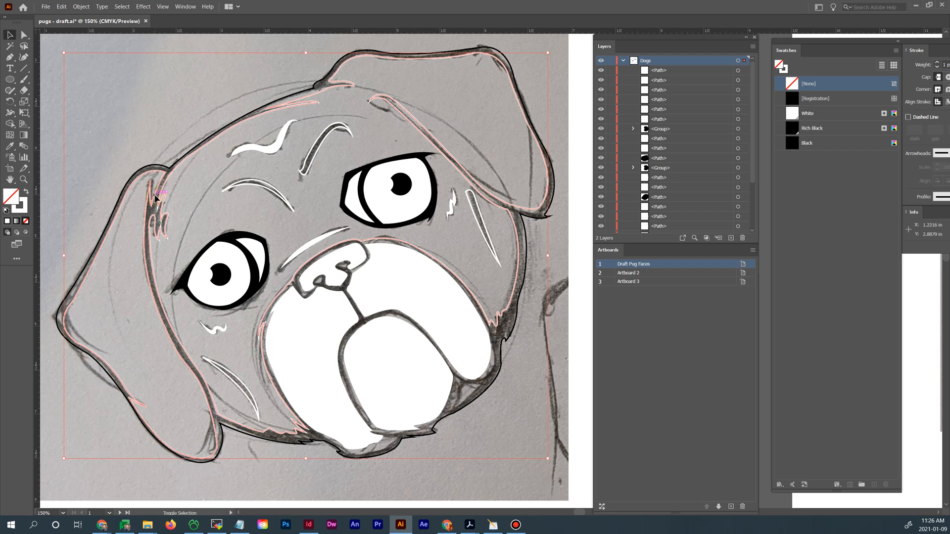
pyautogui.keyDown('shift'); pyautogui.click(253, 185); pyautogui.keyUp('shift')
pyautogui.keyDown('shift'); pyautogui.click(302, 172); pyautogui.keyUp('shift')
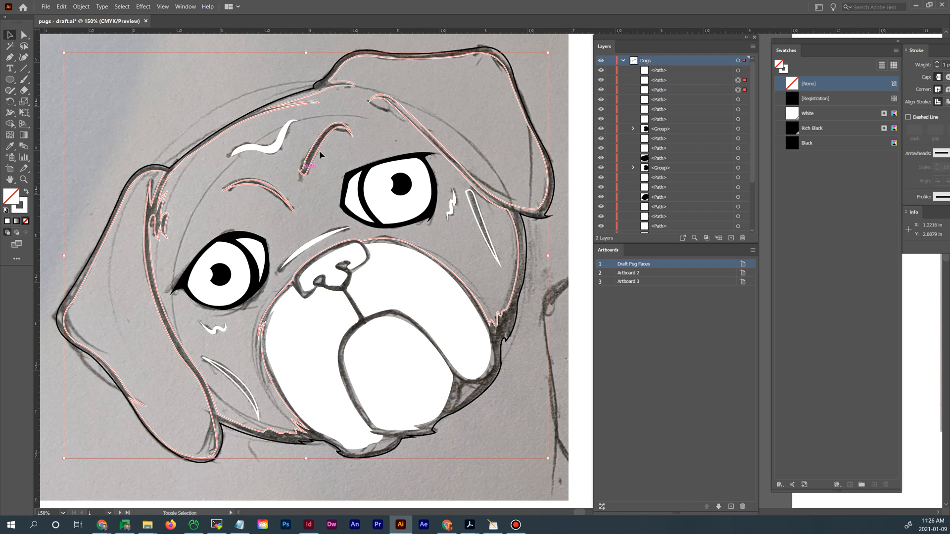
pyautogui.keyDown('shift'); pyautogui.click(484, 228); pyautogui.keyUp('shift')
pyautogui.keyDown('shift'); pyautogui.click(247, 391); pyautogui.keyUp('shift')
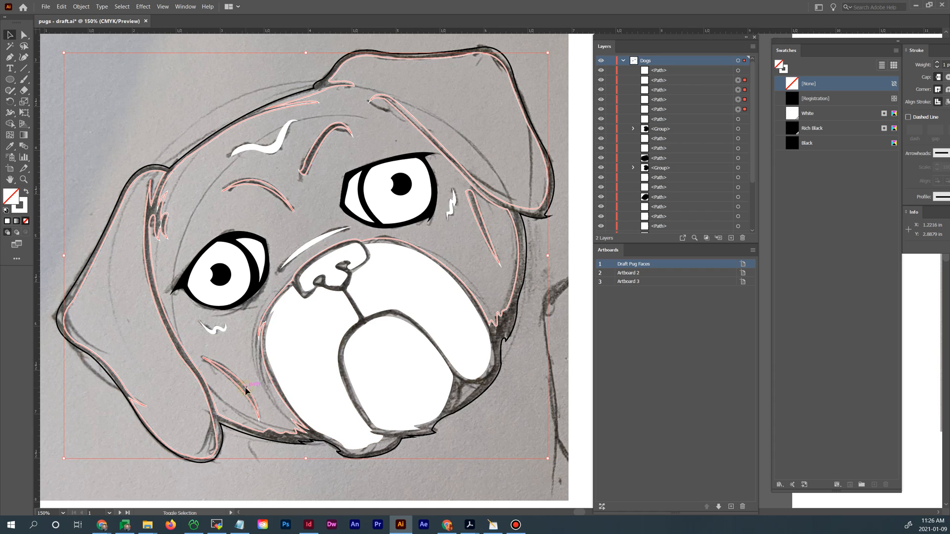
pyautogui.click(26, 191)
pyautogui.click(71, 387)
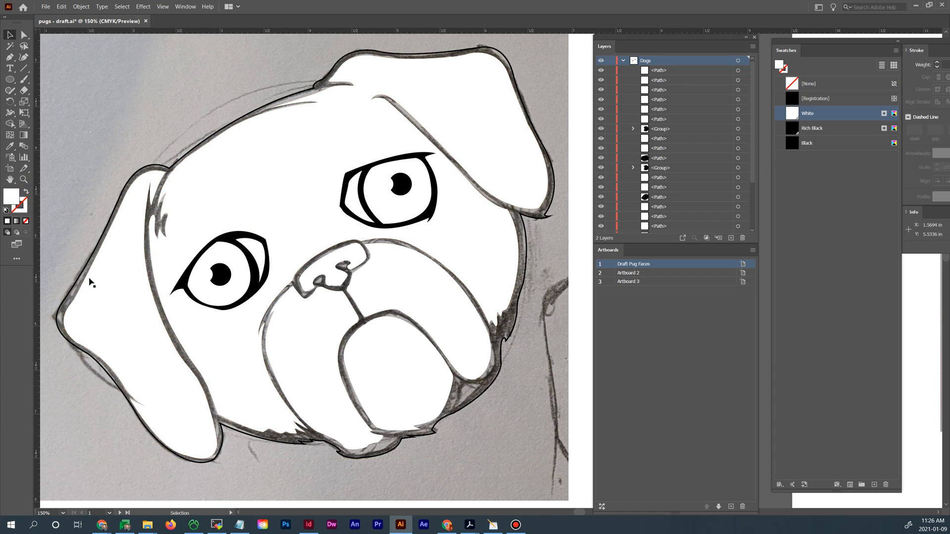
# Swap the black stroke for a black fill on the pug head's outer contour path
pyautogui.click(86, 272)
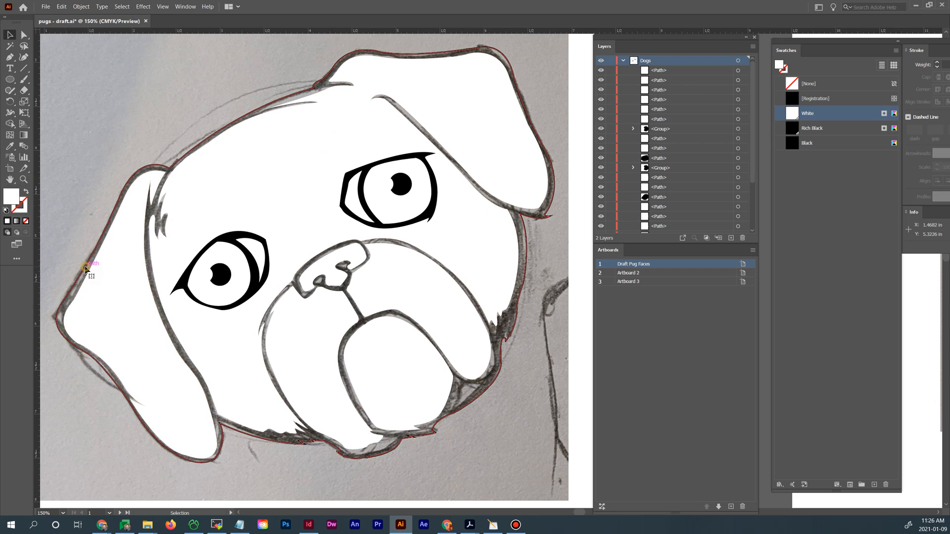
pyautogui.click(26, 192)
pyautogui.click(74, 156)
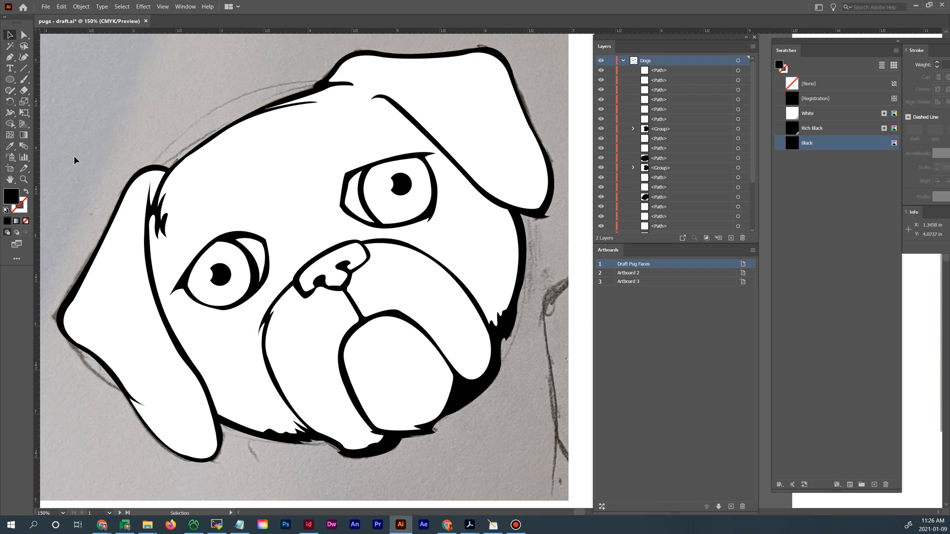
# Select the forehead wrinkles, the crease above the nose and the cheek marks in Outline view, and fill them with Rich Black
pyautogui.hotkey('ctrl', 'y')
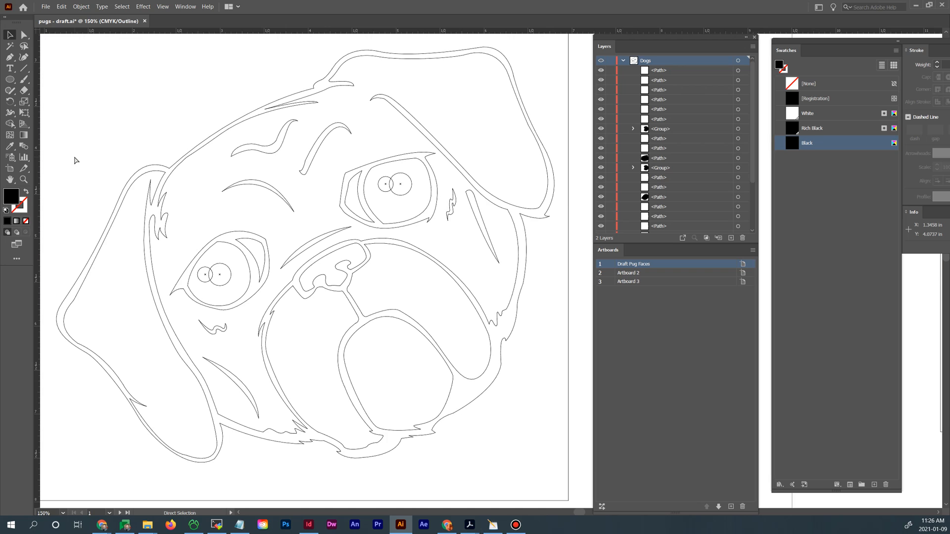
pyautogui.click(269, 184)
pyautogui.keyDown('shift'); pyautogui.click(305, 173); pyautogui.keyUp('shift')
pyautogui.keyDown('shift'); pyautogui.click(278, 153); pyautogui.keyUp('shift')
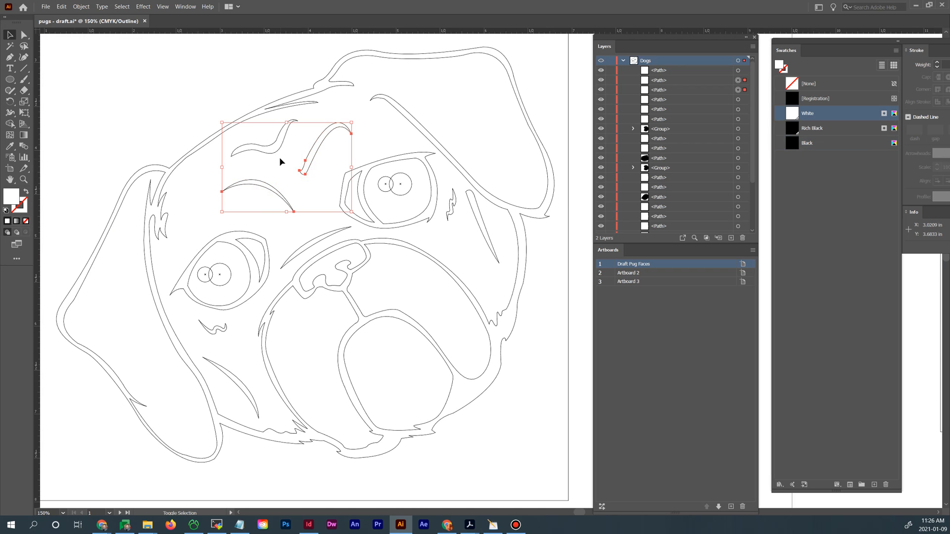
pyautogui.keyDown('shift'); pyautogui.click(317, 240); pyautogui.keyUp('shift')
pyautogui.keyDown('shift'); pyautogui.click(454, 209); pyautogui.keyUp('shift')
pyautogui.keyDown('shift'); pyautogui.click(474, 210); pyautogui.keyUp('shift')
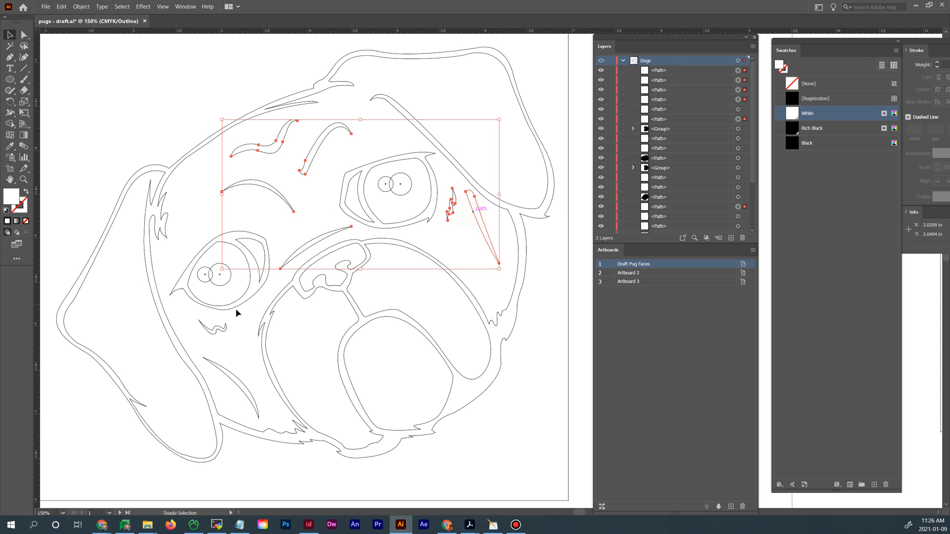
pyautogui.keyDown('shift'); pyautogui.click(225, 327); pyautogui.keyUp('shift')
pyautogui.keyDown('shift'); pyautogui.click(239, 380); pyautogui.keyUp('shift')
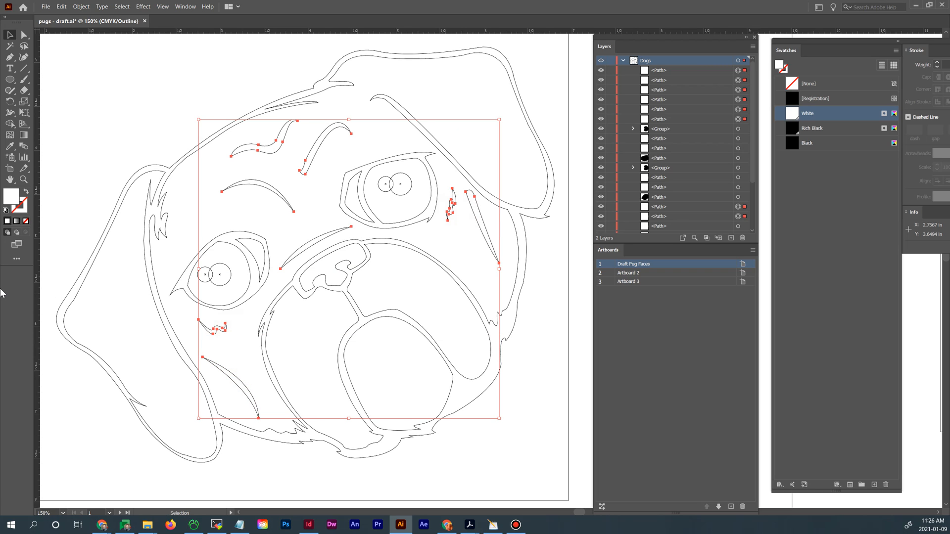
pyautogui.hotkey('ctrl', 'y')
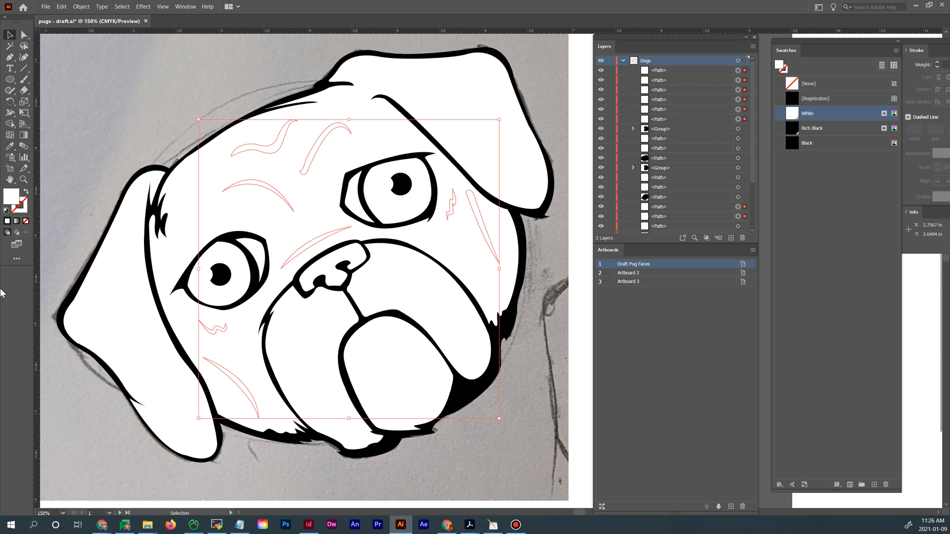
pyautogui.click(823, 130)
pyautogui.click(575, 418)
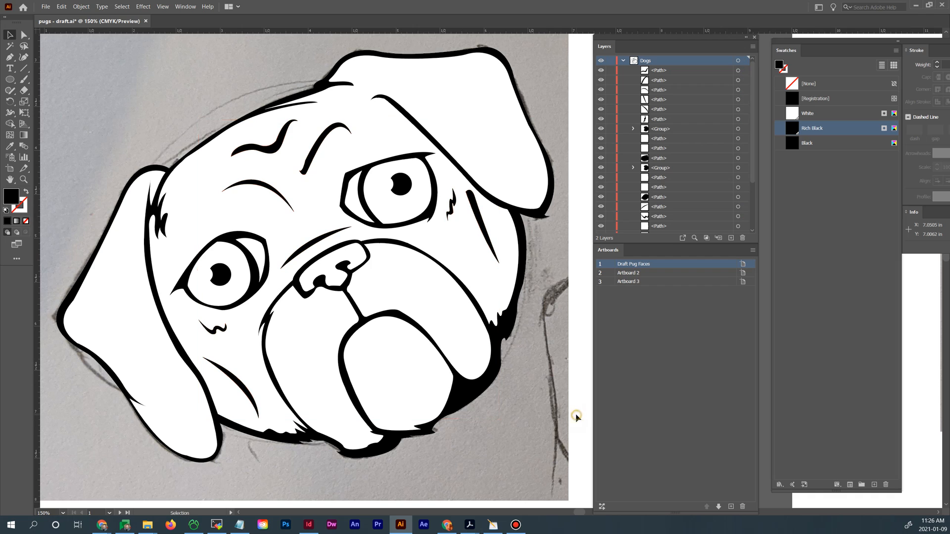
pyautogui.hotkey('ctrl', '0')
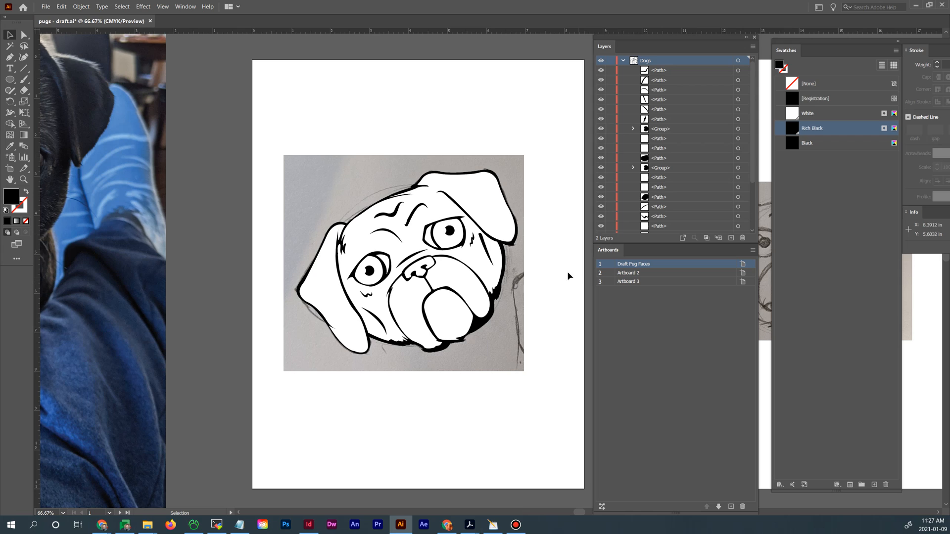
# Inspect the fills of the white face shape, the outer contour and the chin by selecting the pug's paths
pyautogui.click(435, 242)
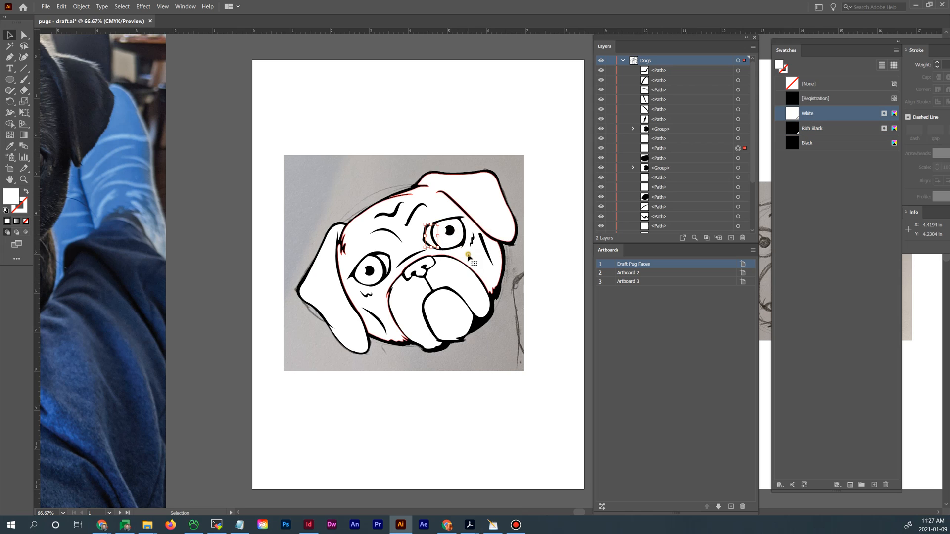
pyautogui.click(487, 270)
pyautogui.click(500, 300)
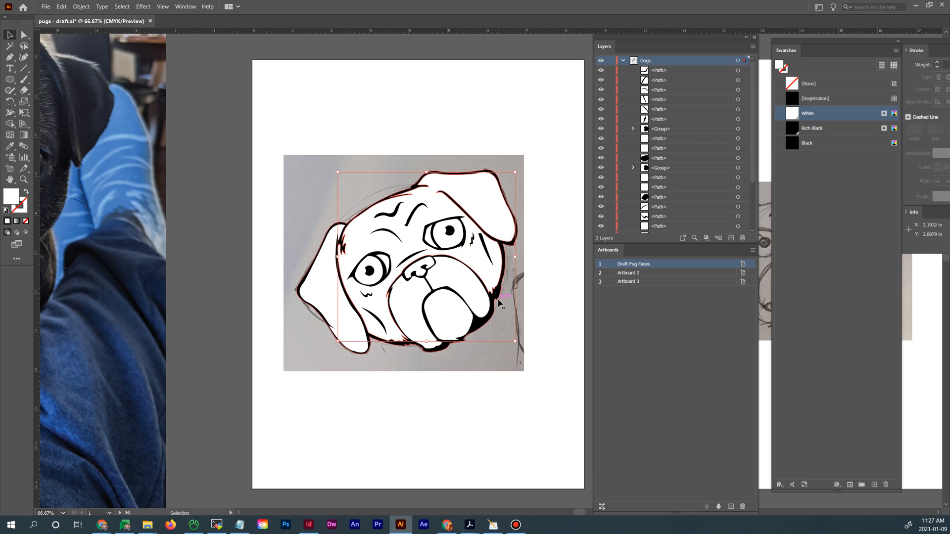
pyautogui.click(544, 315)
pyautogui.moveTo(555, 370); pyautogui.dragTo(270, 154)
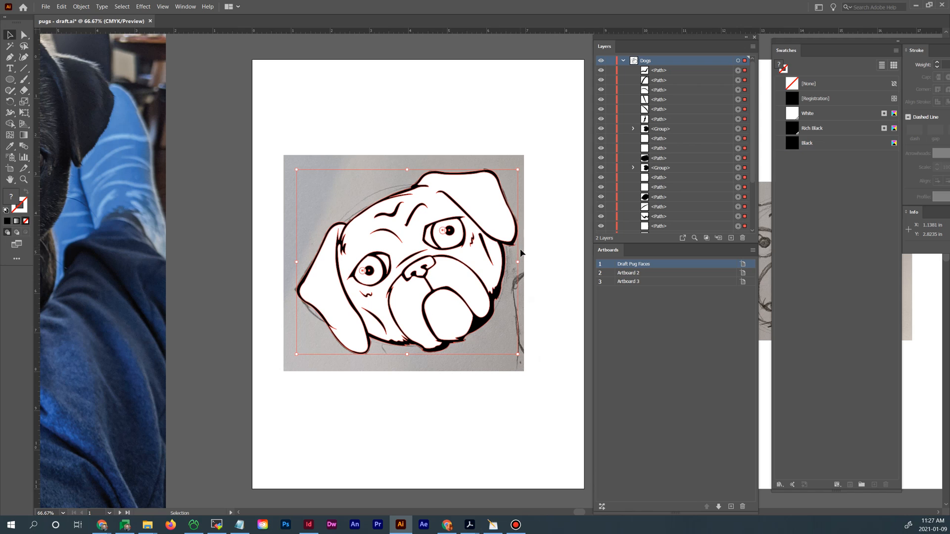
pyautogui.click(553, 272)
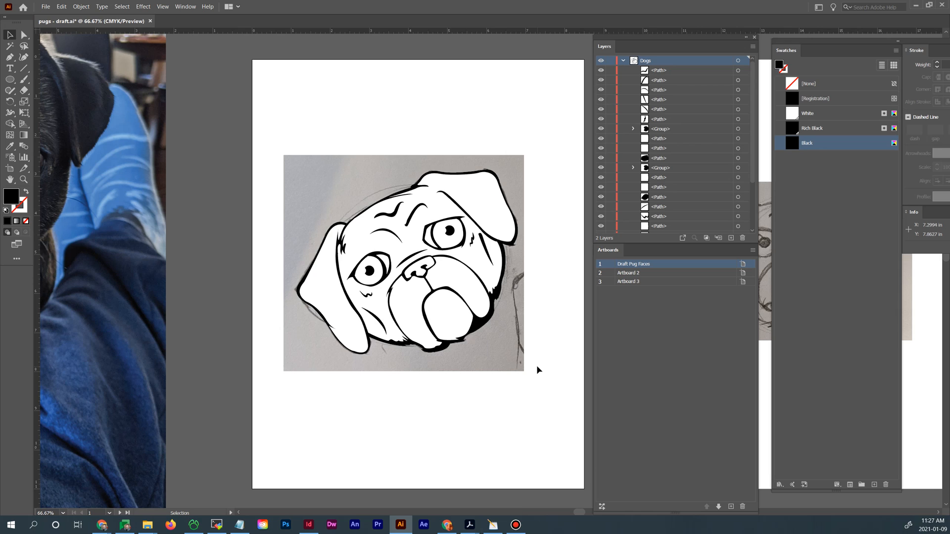
pyautogui.click(473, 331)
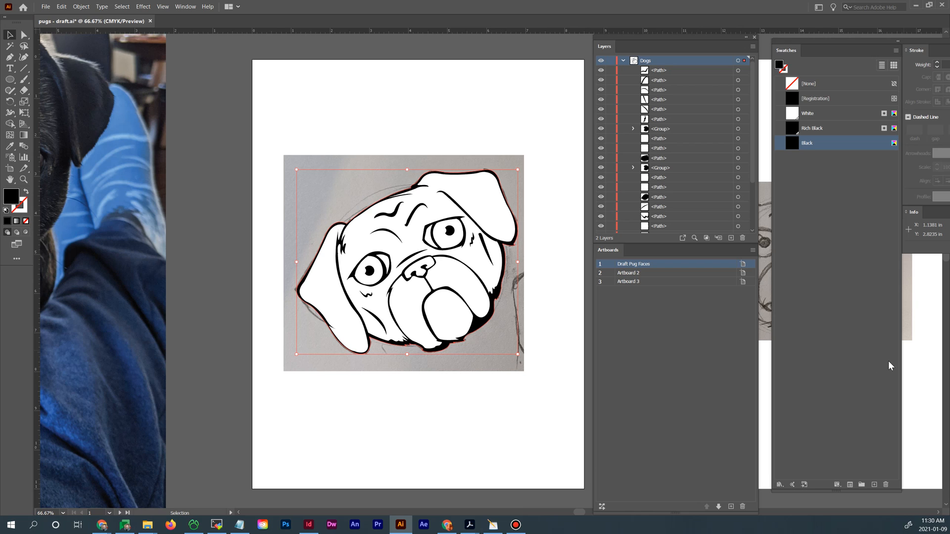
pyautogui.click(465, 331)
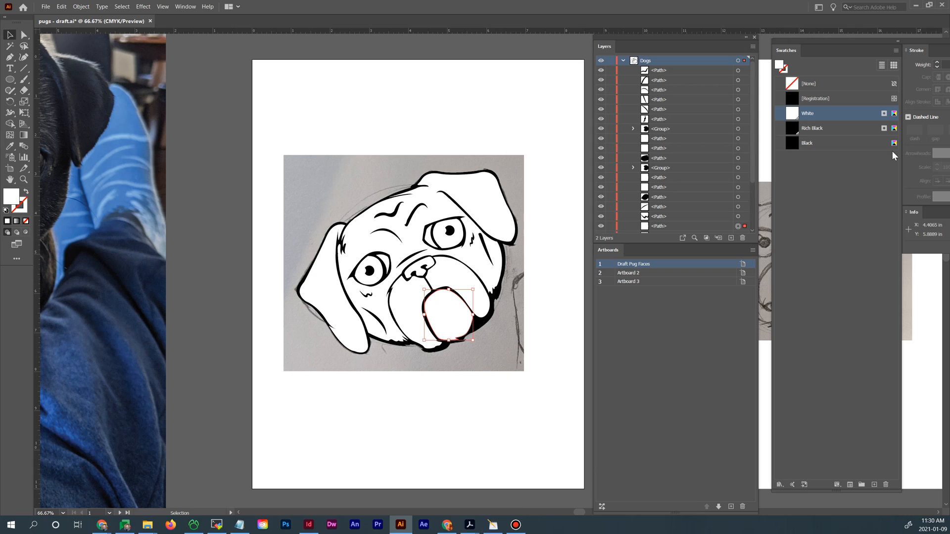
# Clear away the Swatches, Stroke and Info panels, and arrange the Layers, Artboards, Gradient, Appearance and Pathfinder panels around the artwork
pyautogui.click(941, 44)
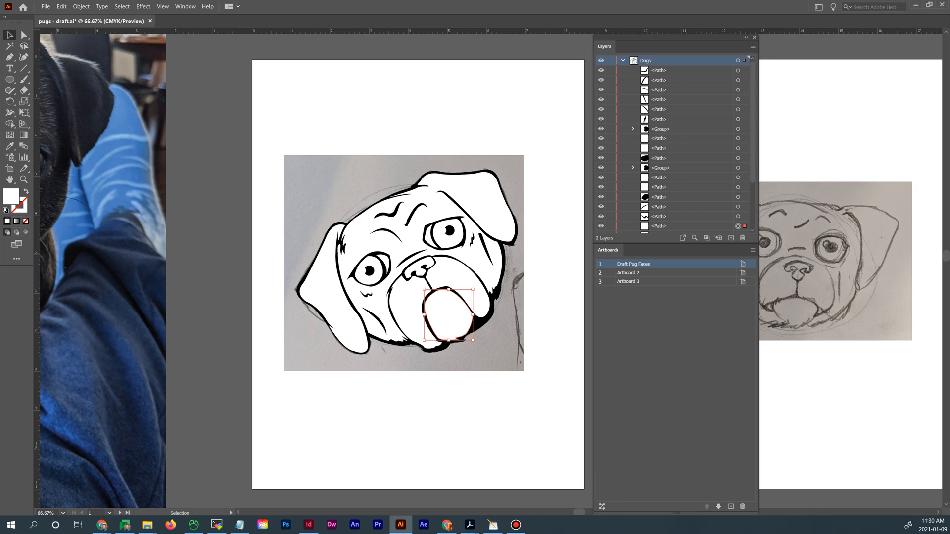
pyautogui.moveTo(715, 39); pyautogui.dragTo(907, 18)
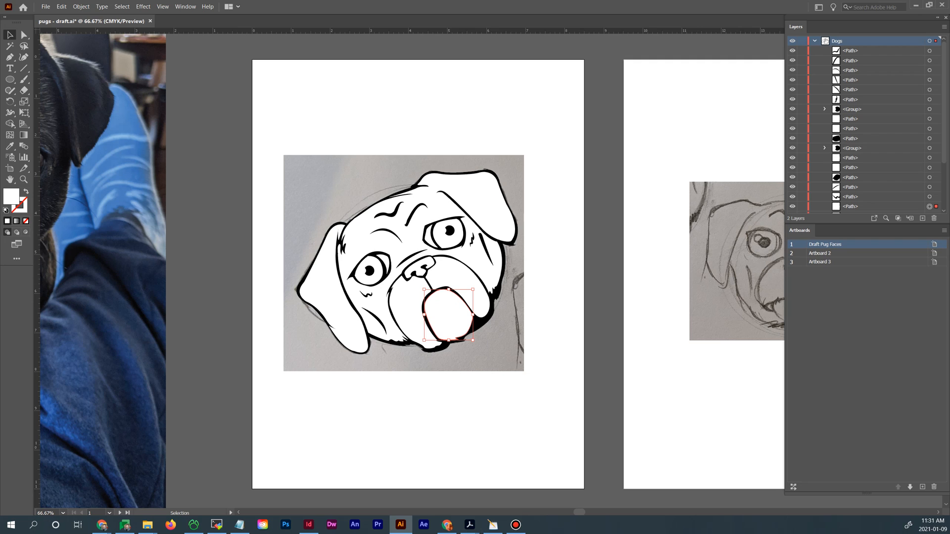
pyautogui.moveTo(949, 203); pyautogui.dragTo(699, 39)
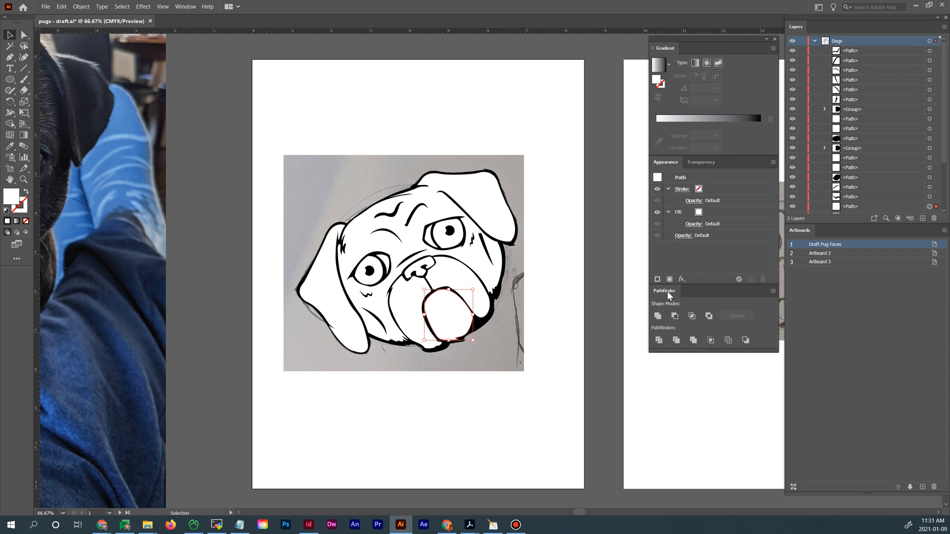
# Detach the Pathfinder panel from its group and dock it back beneath the Appearance panel
pyautogui.moveTo(664, 293); pyautogui.dragTo(558, 367)
pyautogui.click(186, 7)
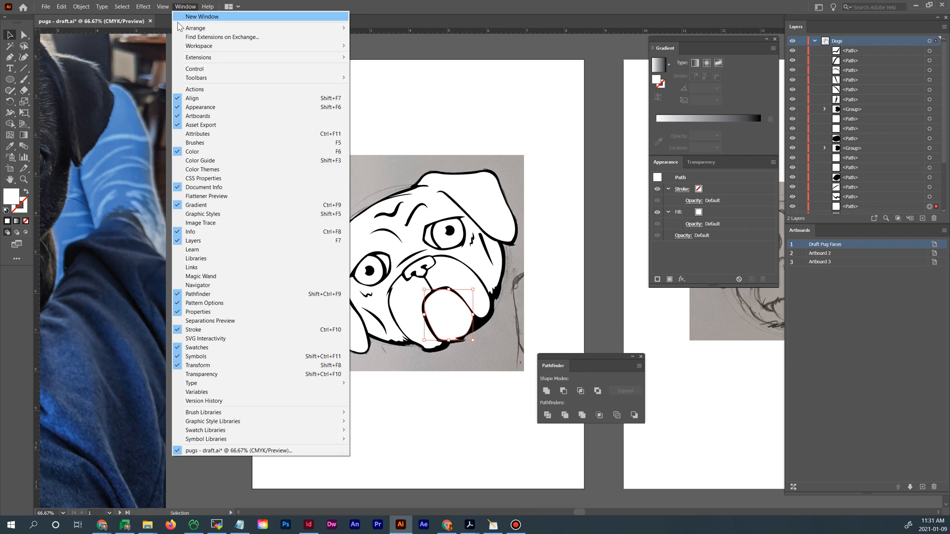
pyautogui.click(551, 370)
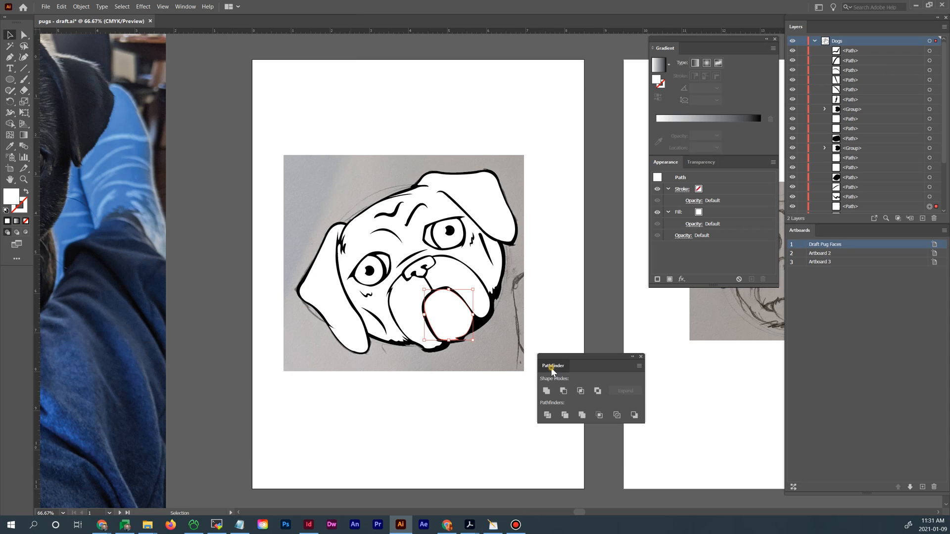
pyautogui.moveTo(552, 369); pyautogui.dragTo(665, 293)
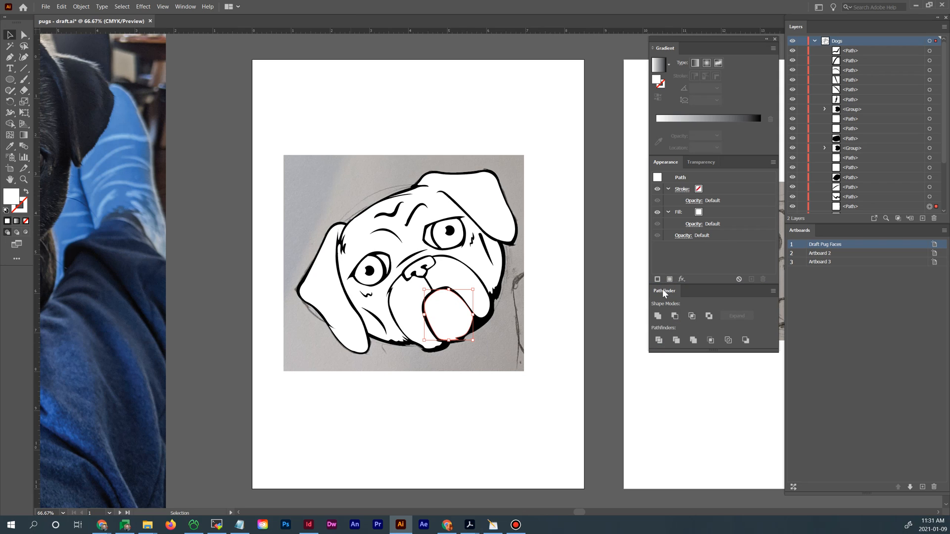
# Place the Gradient, Appearance and Pathfinder group beside the Layers panel, and try collapsing and re-expanding both groups
pyautogui.moveTo(703, 38)
pyautogui.mouseDown()
pyautogui.moveTo(640, 71)
pyautogui.moveTo(677, 72)
pyautogui.moveTo(700, 21)
pyautogui.moveTo(712, 25)
pyautogui.mouseUp()
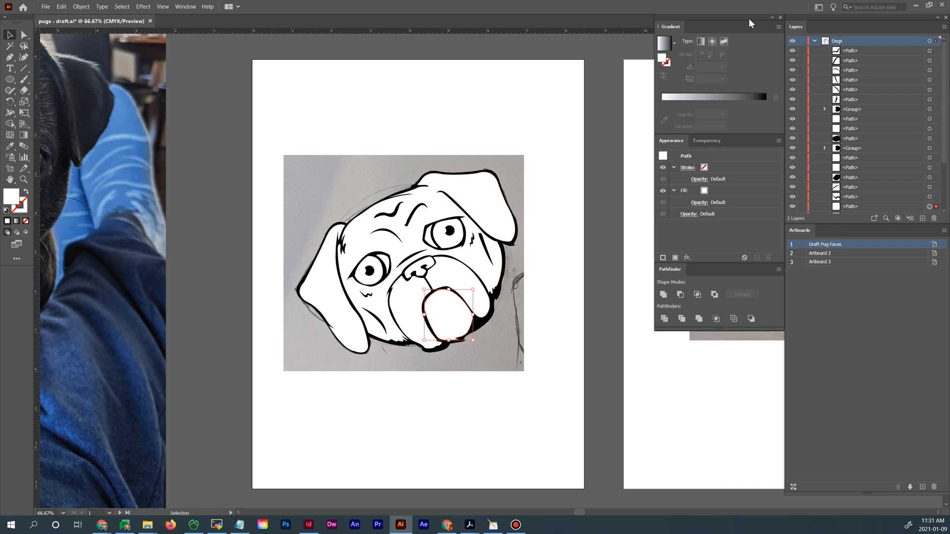
pyautogui.click(772, 21)
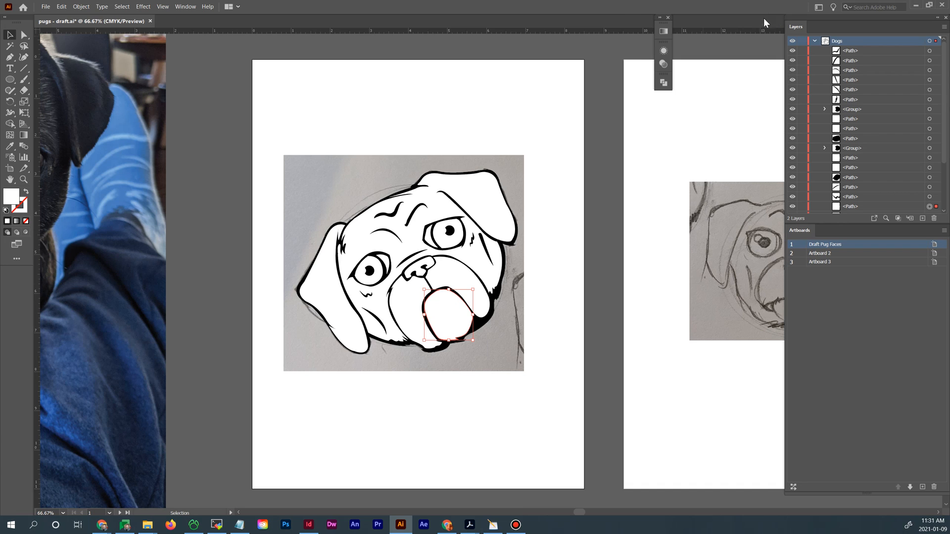
pyautogui.click(660, 18)
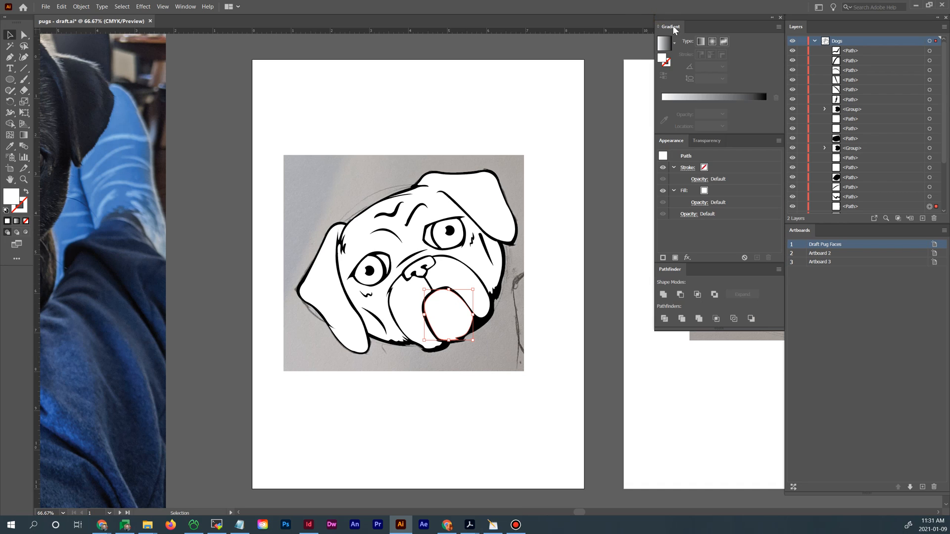
pyautogui.click(938, 19)
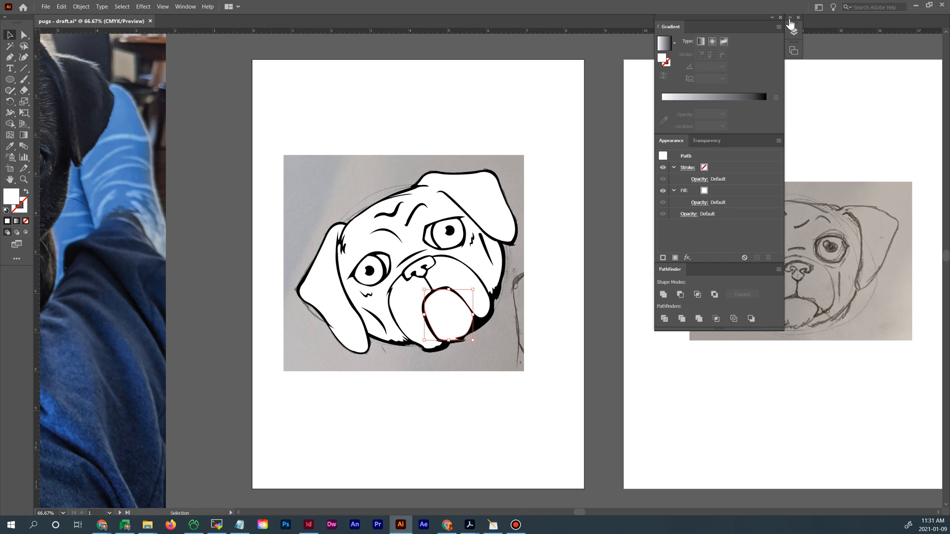
pyautogui.click(790, 18)
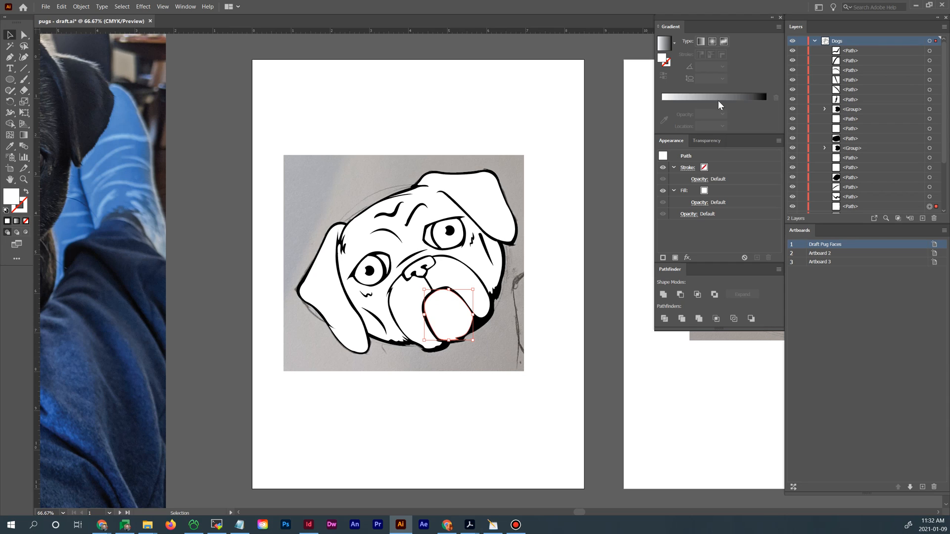
# Lengthen the Gradient, Appearance and Pathfinder panel group to give Appearance more room, and deselect the chin shape
pyautogui.moveTo(734, 18)
pyautogui.mouseDown()
pyautogui.moveTo(725, 28)
pyautogui.moveTo(732, 17)
pyautogui.mouseUp()
pyautogui.moveTo(720, 330); pyautogui.dragTo(719, 380)
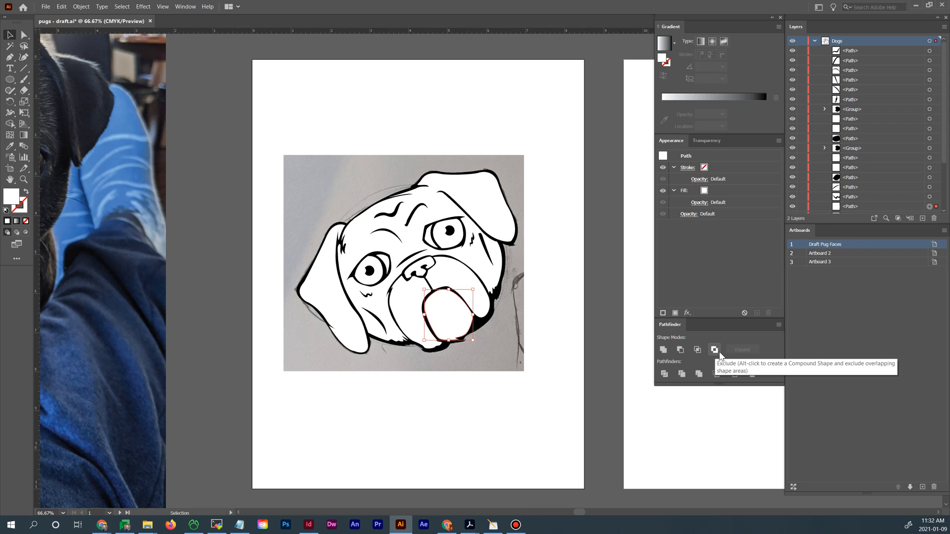
pyautogui.click(711, 405)
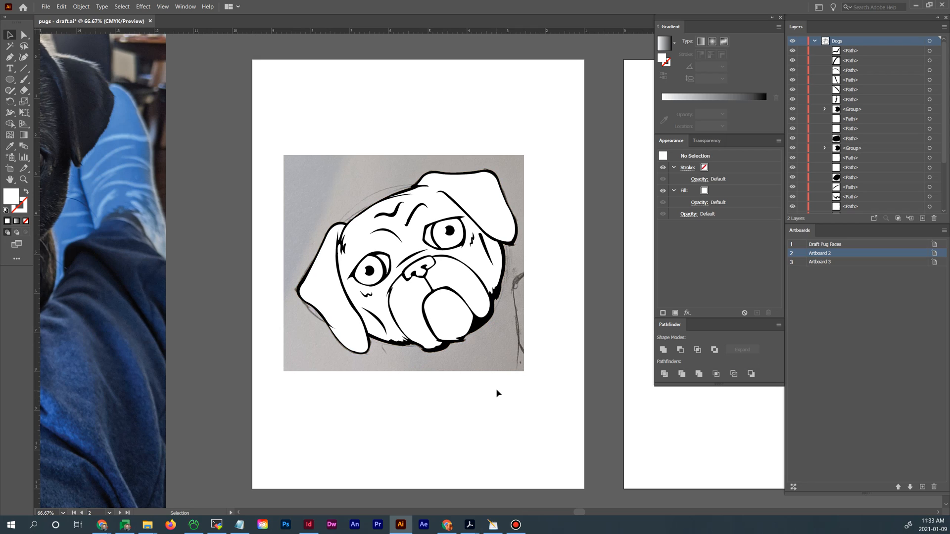
# Unlock the Reference Image layer, hide the sketch image behind the traced pug, and lock and collapse the layer again
pyautogui.press('space')
pyautogui.moveTo(571, 327); pyautogui.dragTo(482, 298)
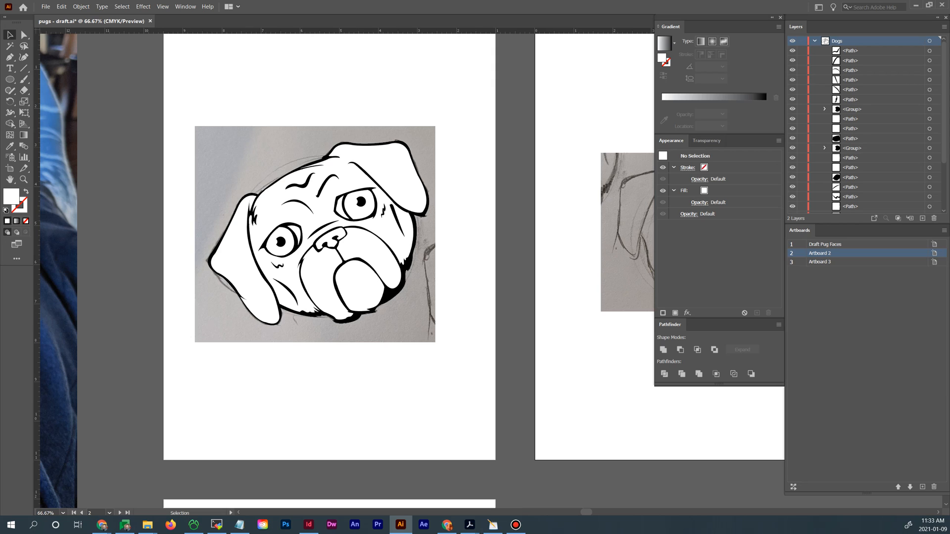
pyautogui.click(814, 41)
pyautogui.click(802, 51)
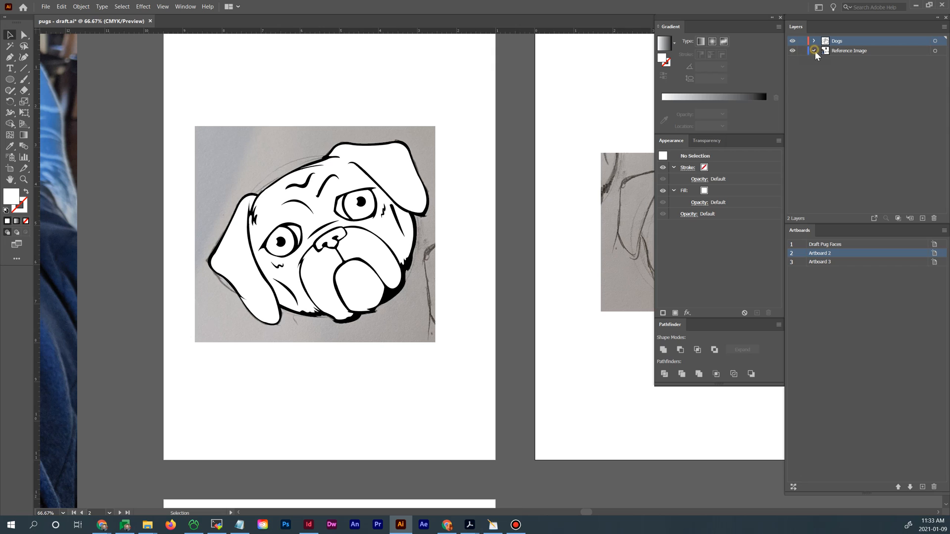
pyautogui.click(815, 50)
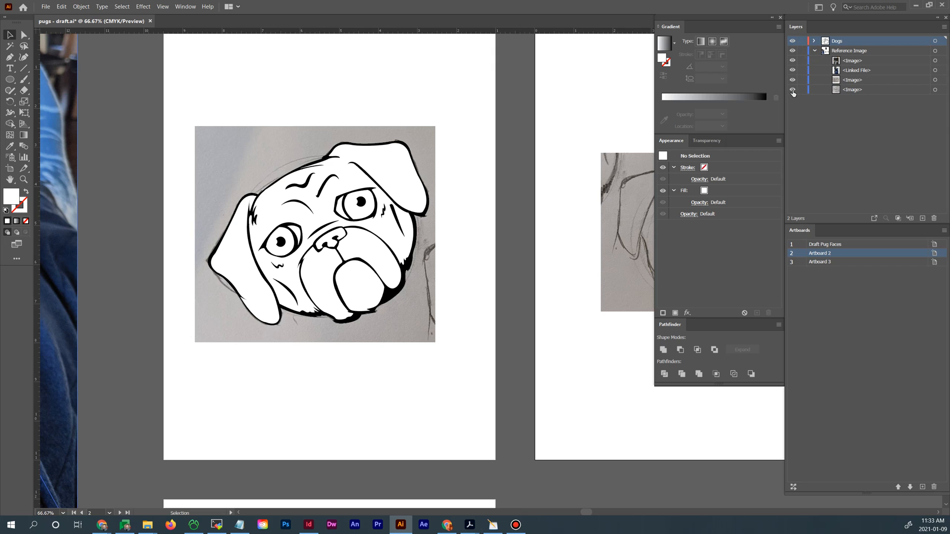
pyautogui.click(792, 80)
pyautogui.click(793, 79)
pyautogui.click(793, 89)
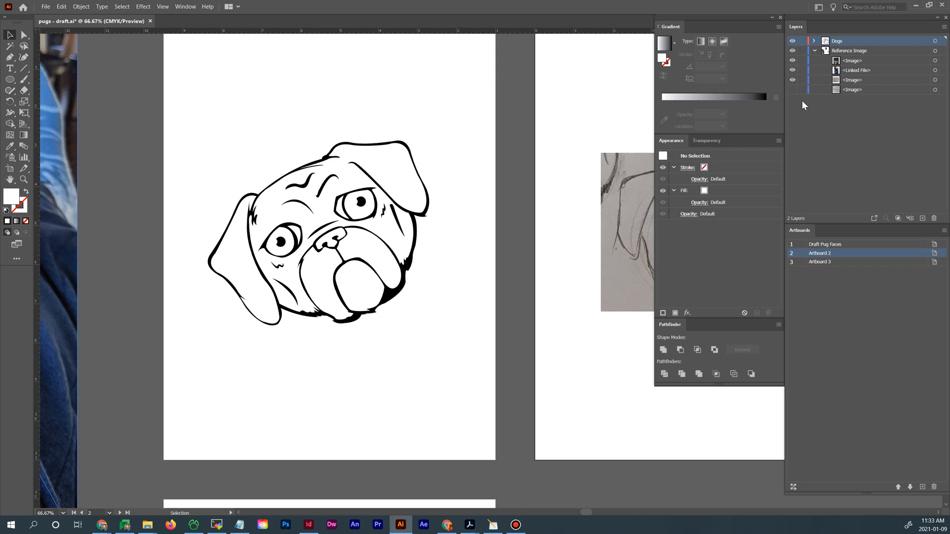
pyautogui.click(802, 50)
pyautogui.click(814, 51)
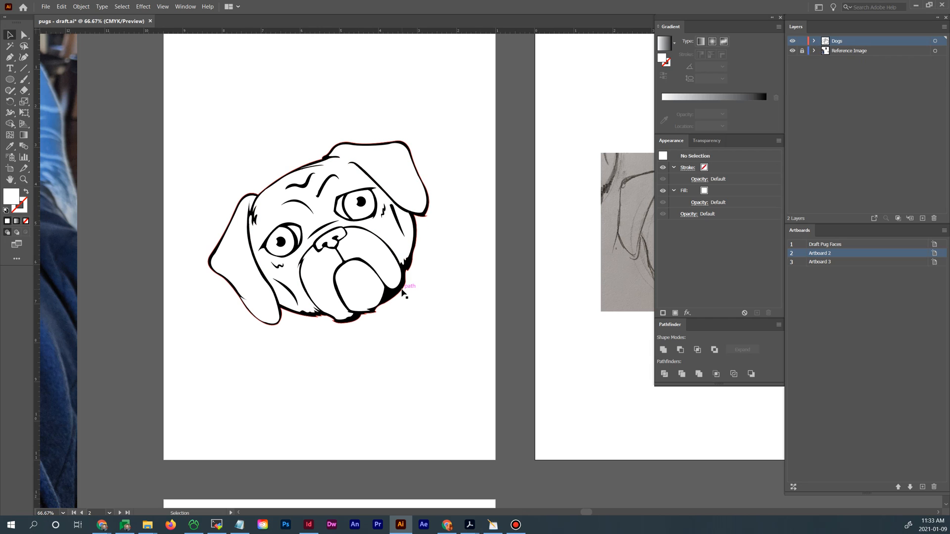
# Select all the paths of the finished pug face and duplicate the drawing diagonally below the original
pyautogui.click(402, 294)
pyautogui.click(212, 159)
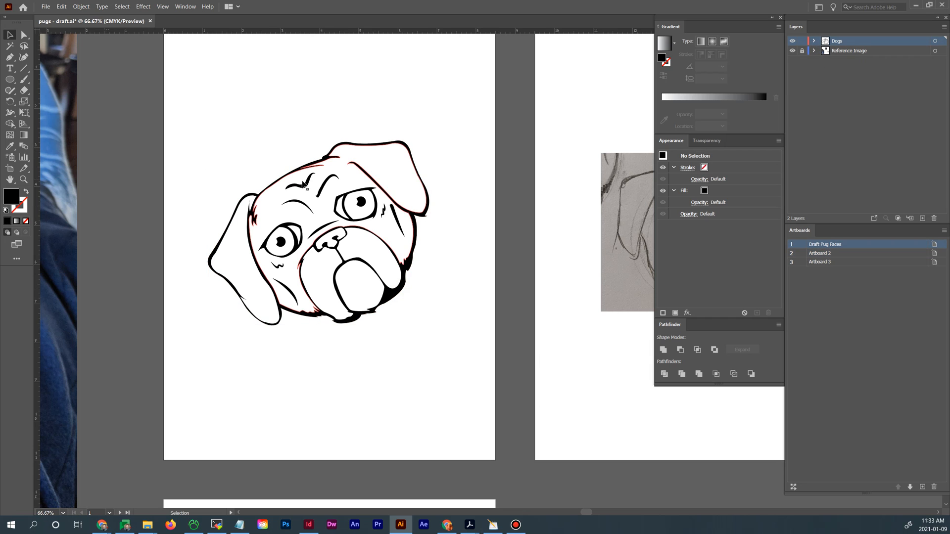
pyautogui.moveTo(179, 143); pyautogui.dragTo(439, 314)
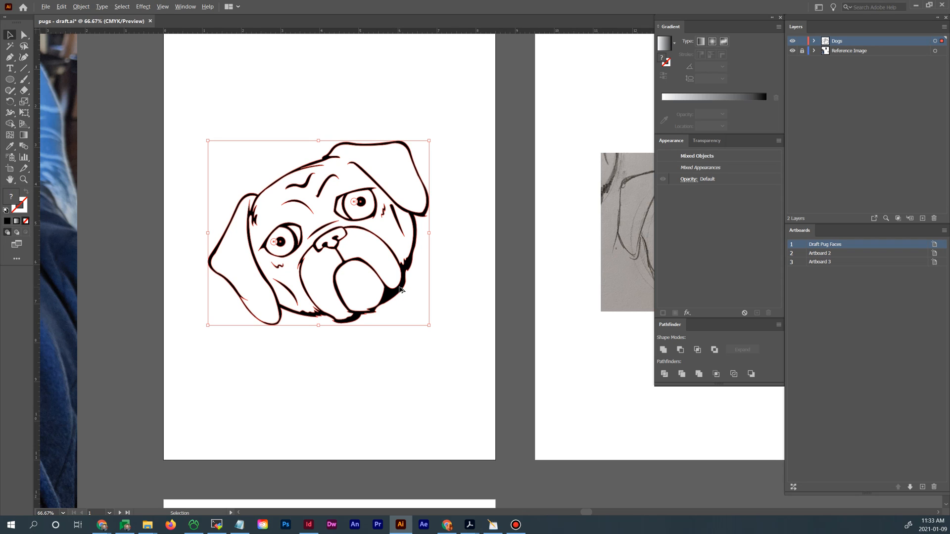
pyautogui.moveTo(400, 287); pyautogui.dragTo(494, 457)
# Move the original pug face higher on the artboard and position the copy directly beneath it
pyautogui.moveTo(206, 146); pyautogui.dragTo(450, 285)
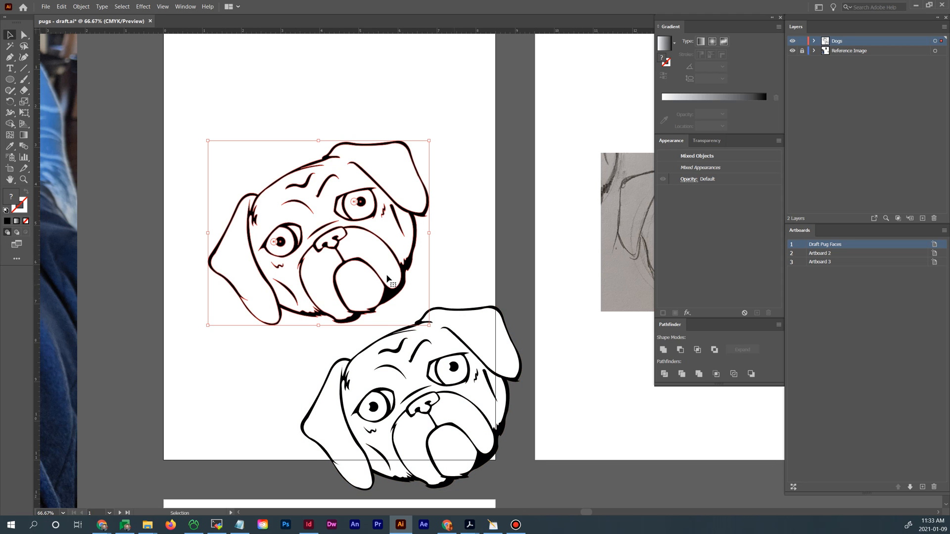
pyautogui.moveTo(382, 269); pyautogui.dragTo(386, 169)
pyautogui.moveTo(389, 217); pyautogui.dragTo(459, 309)
pyautogui.moveTo(484, 349); pyautogui.dragTo(449, 193)
pyautogui.moveTo(309, 224); pyautogui.dragTo(563, 422)
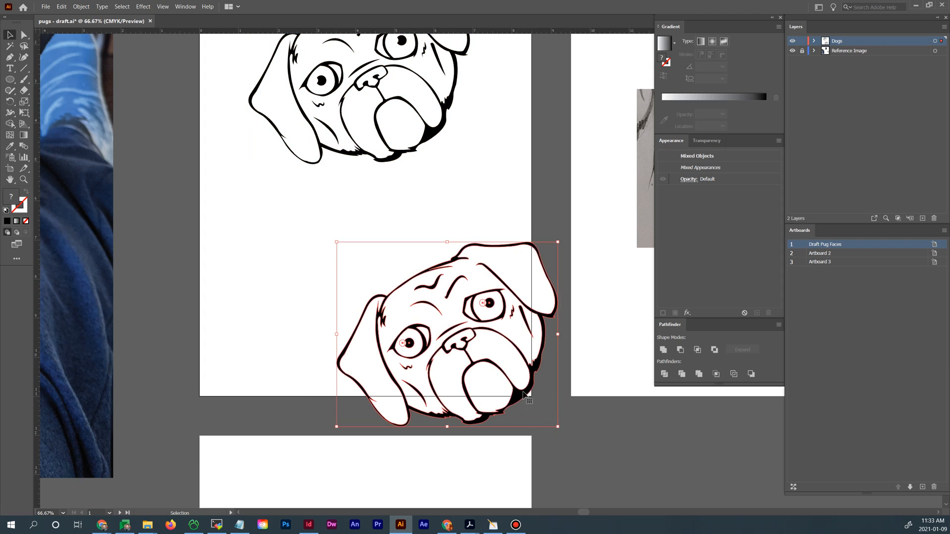
pyautogui.moveTo(519, 382); pyautogui.dragTo(449, 325)
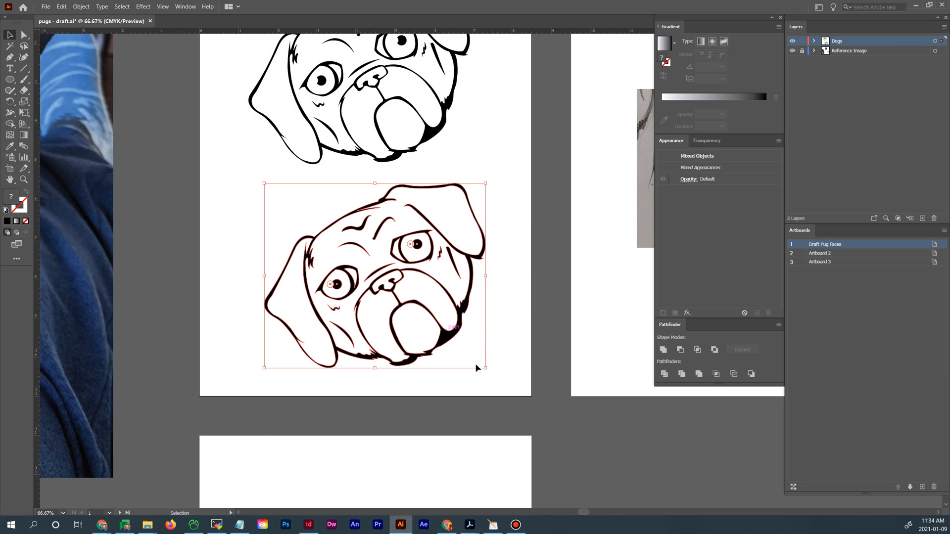
# Select the copied pug's outer black contour path and bring up its Arrange options
pyautogui.click(500, 368)
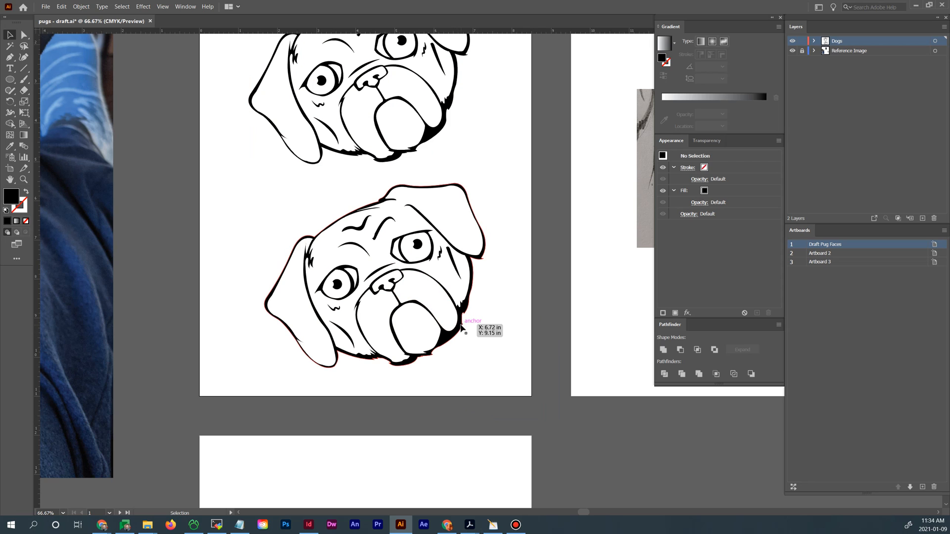
pyautogui.click(461, 326)
pyautogui.rightClick(461, 326)
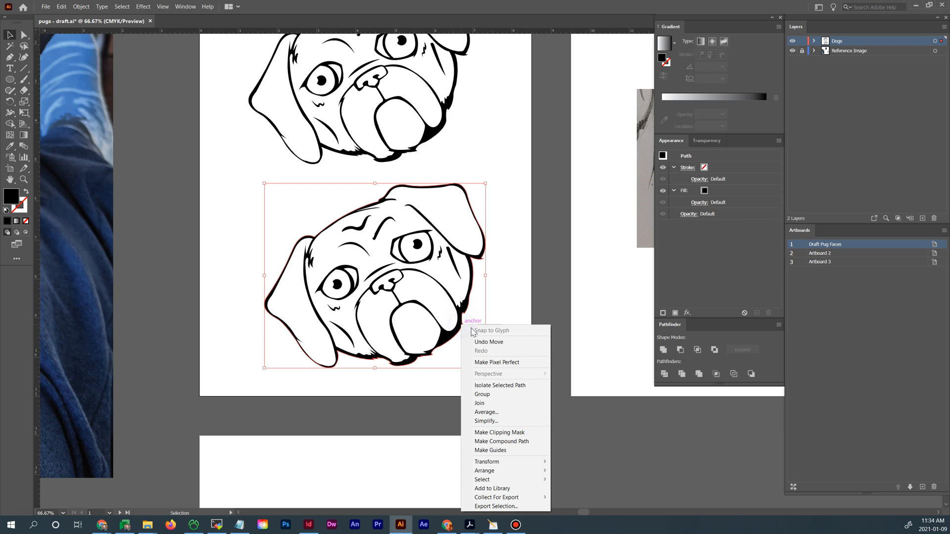
pyautogui.moveTo(500, 475)
# Expand the Dogs layer and locate the selected outer contour path within its stacking order
pyautogui.click(814, 42)
pyautogui.click(813, 42)
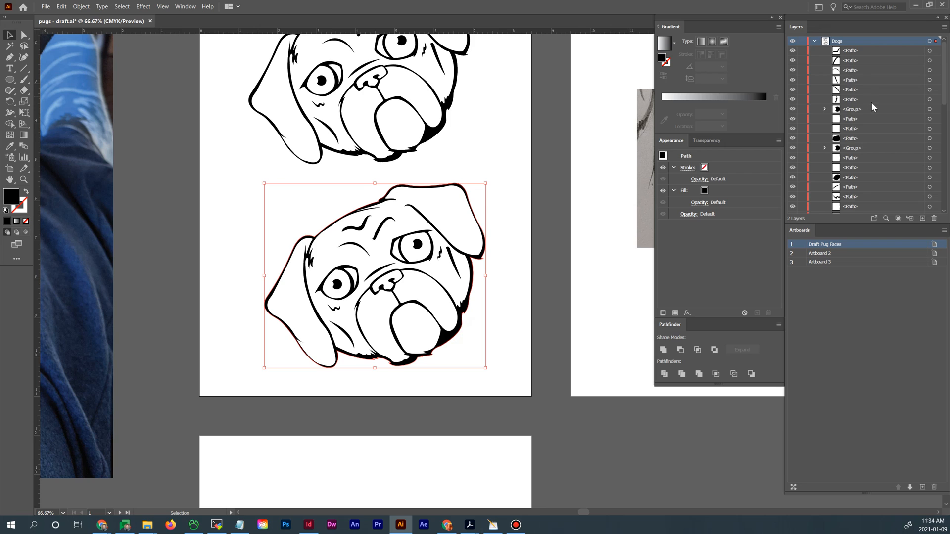
pyautogui.scroll(-5, 886, 104)
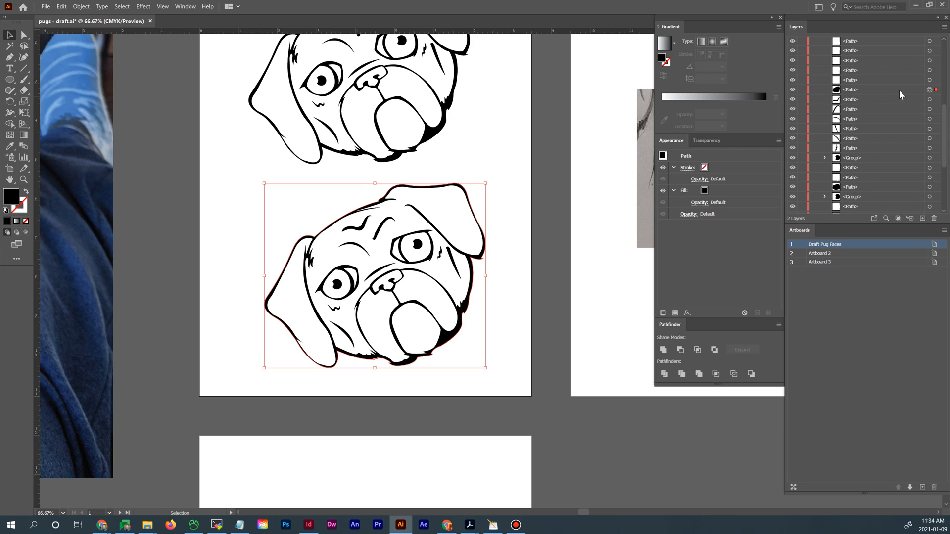
pyautogui.scroll(-4, 898, 90)
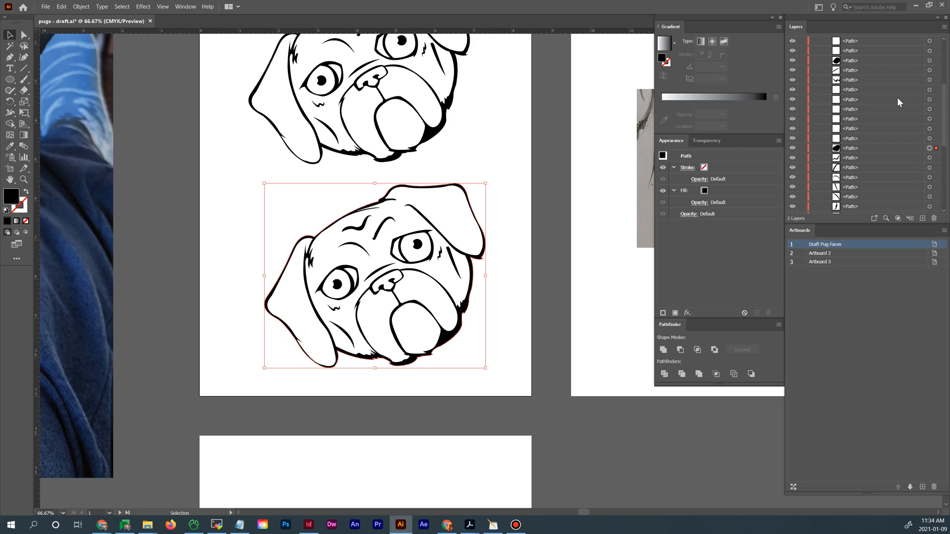
pyautogui.scroll(6, 902, 102)
# Bring the copied pug's outer black contour to the front of the stack and deselect it
pyautogui.rightClick(454, 336)
pyautogui.moveTo(488, 293)
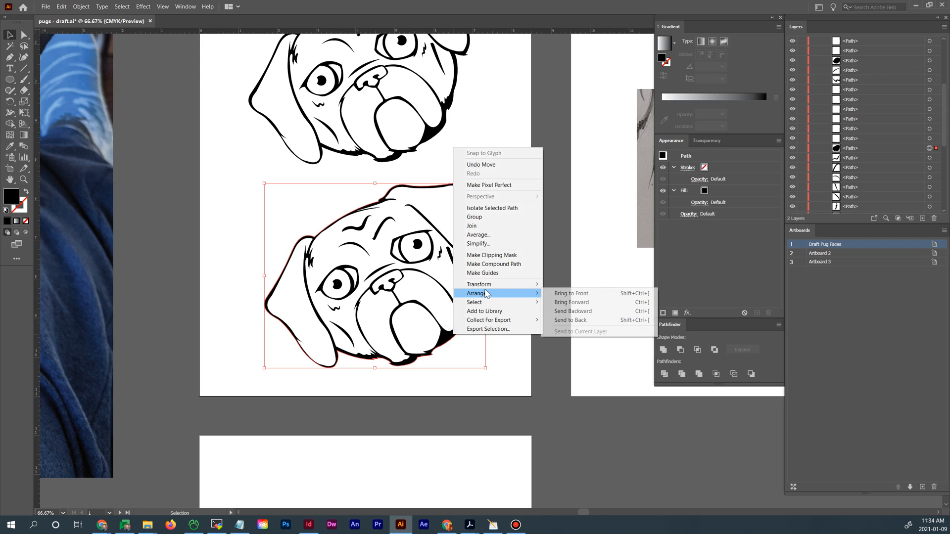
pyautogui.click(572, 295)
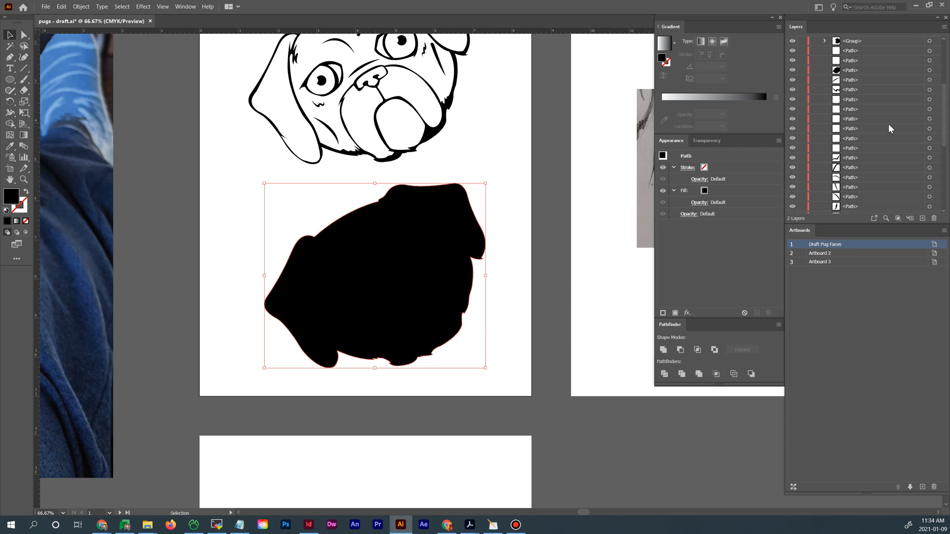
pyautogui.scroll(5, 885, 92)
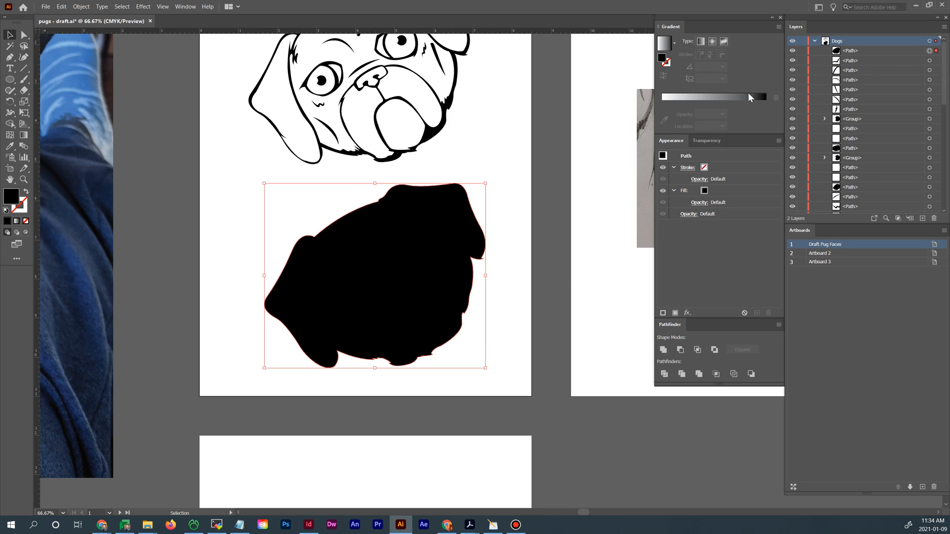
pyautogui.click(510, 273)
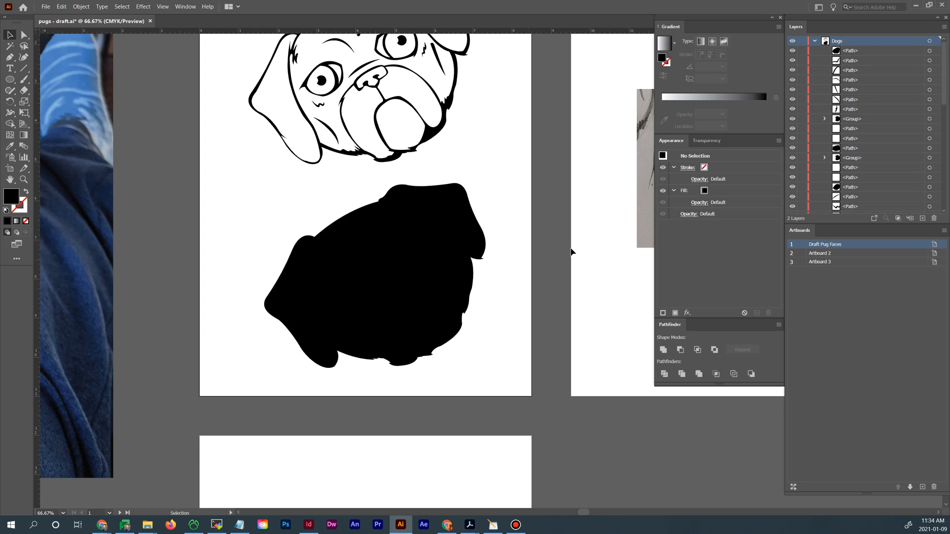
pyautogui.moveTo(478, 127); pyautogui.dragTo(516, 230)
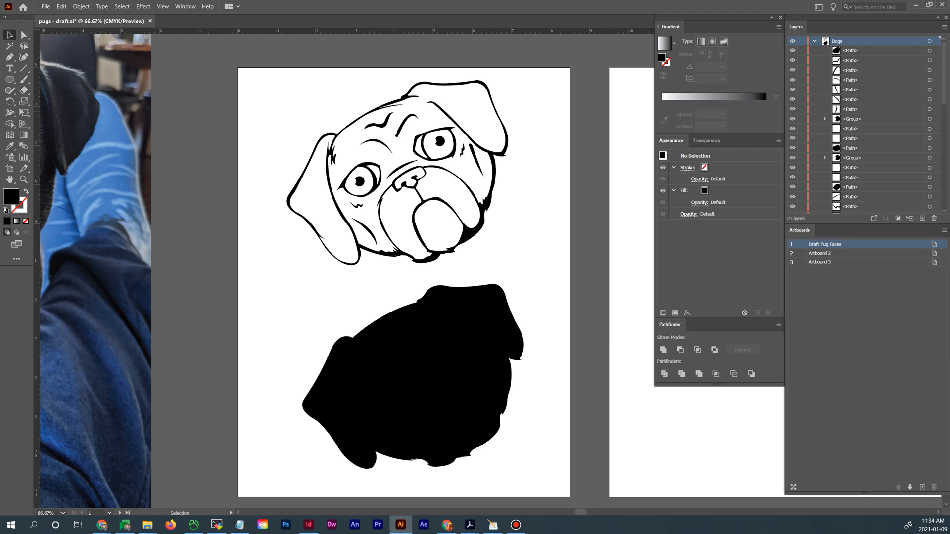
pyautogui.press('F6')
pyautogui.moveTo(570, 108); pyautogui.dragTo(566, 20)
pyautogui.moveTo(589, 113); pyautogui.dragTo(590, 145)
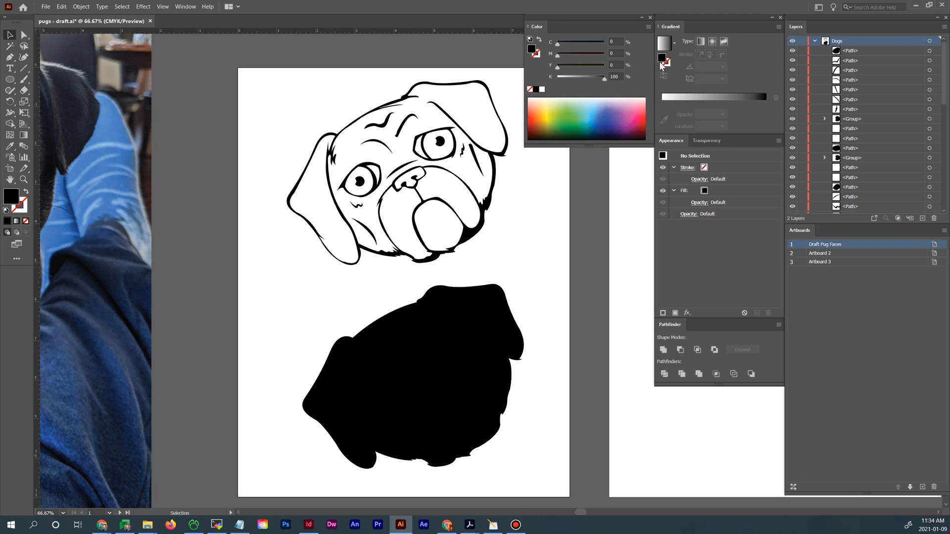
pyautogui.click(649, 18)
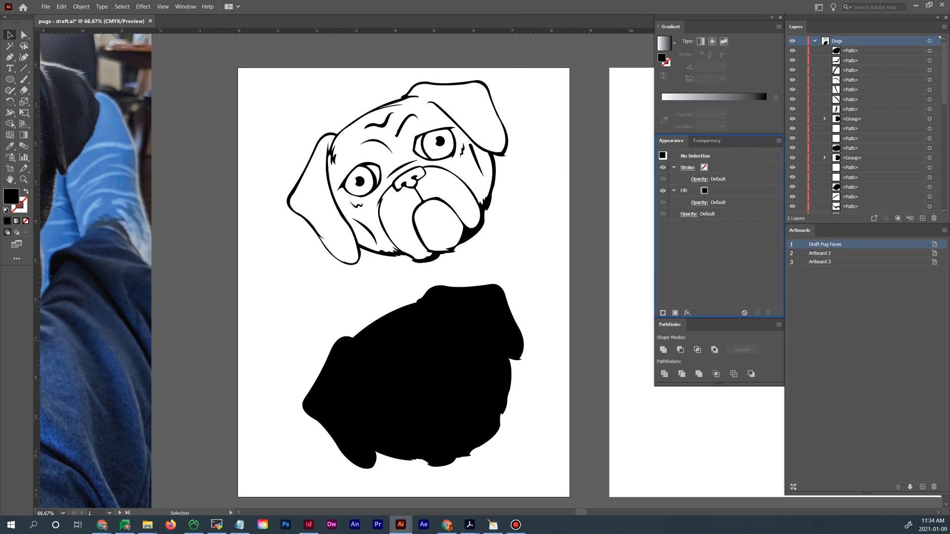
# Display the Swatches and start a new swatch named Brown with the Spot Color type
pyautogui.moveTo(949, 198)
pyautogui.mouseDown()
pyautogui.moveTo(853, 182)
pyautogui.moveTo(583, 40)
pyautogui.moveTo(598, 22)
pyautogui.mouseUp()
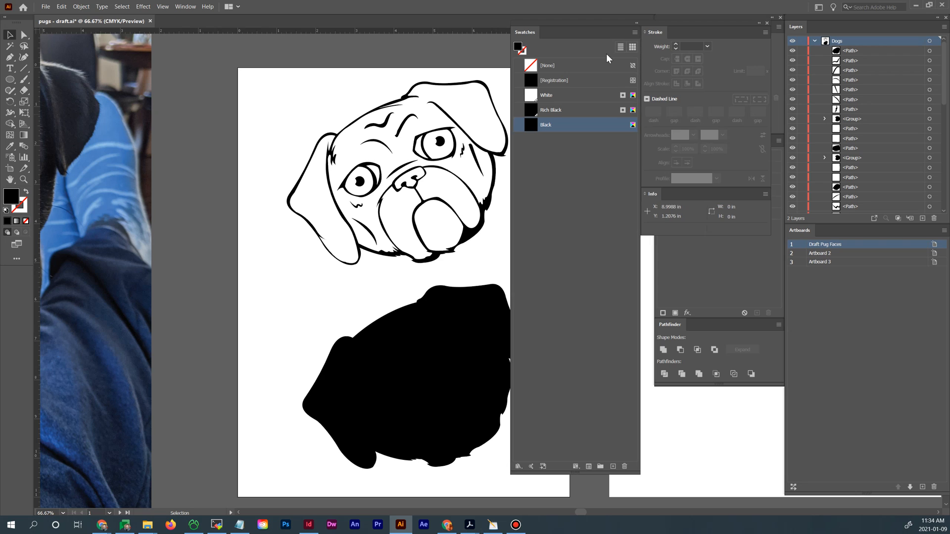
pyautogui.click(634, 32)
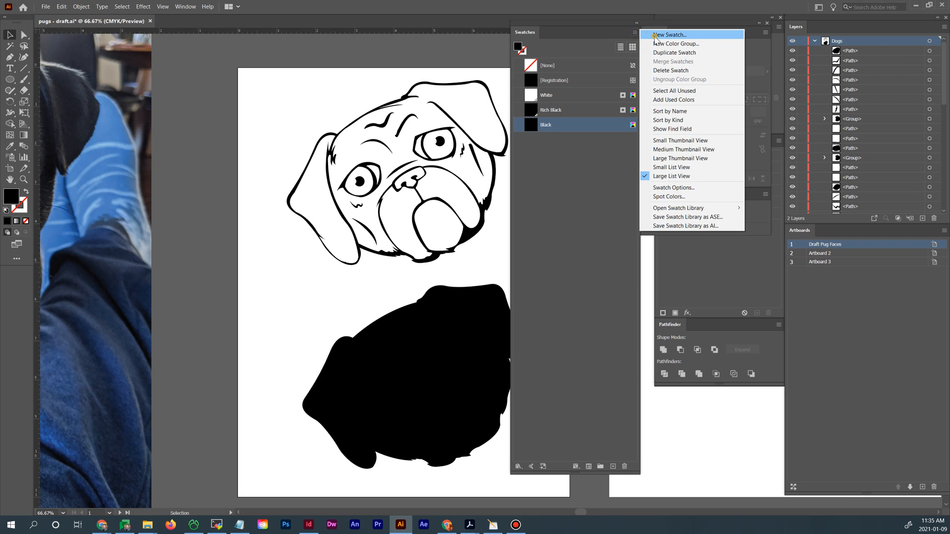
pyautogui.click(659, 34)
pyautogui.click(500, 206)
pyautogui.click(492, 225)
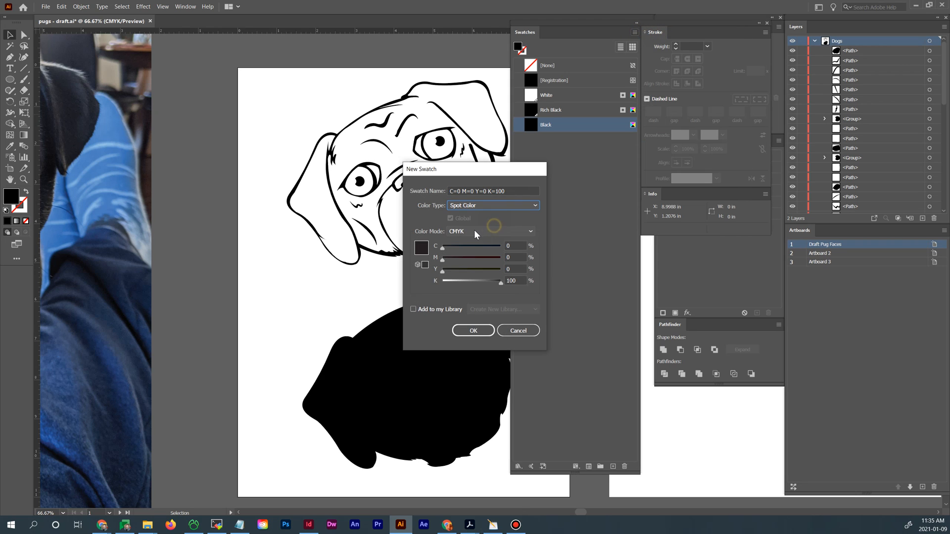
pyautogui.moveTo(523, 189); pyautogui.dragTo(384, 188)
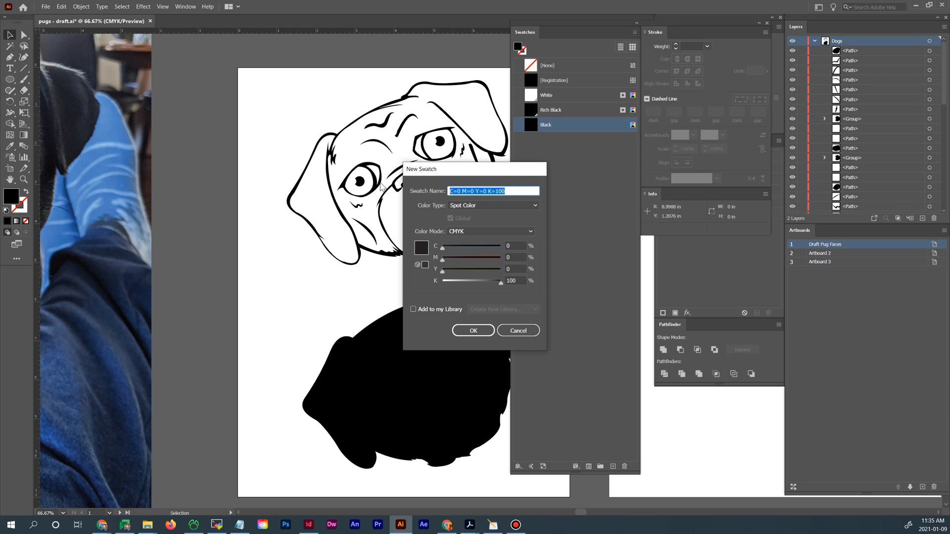
pyautogui.write('Brown')
# Mix the Brown swatch as C 36, M 48, Y 76, K 17 and add it to the swatches
pyautogui.moveTo(500, 283); pyautogui.dragTo(461, 251)
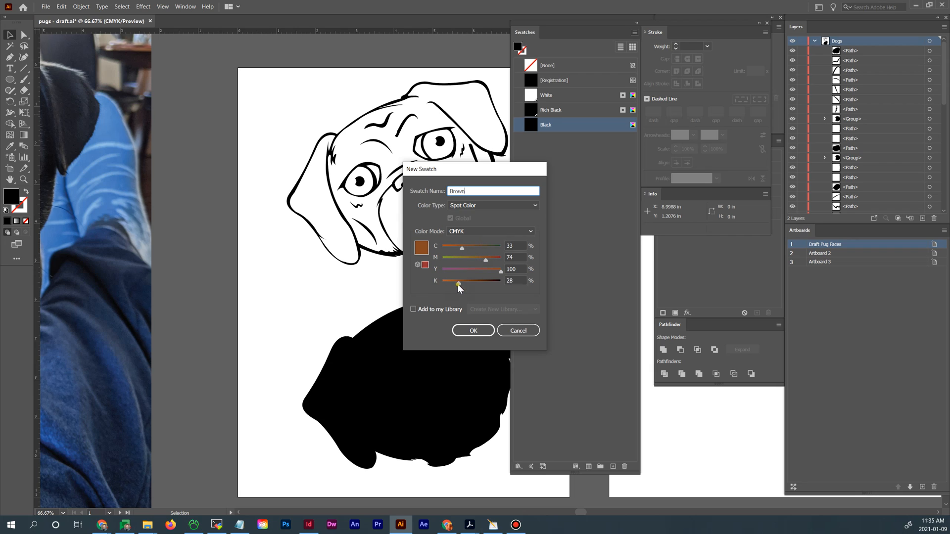
pyautogui.moveTo(458, 284); pyautogui.dragTo(436, 281)
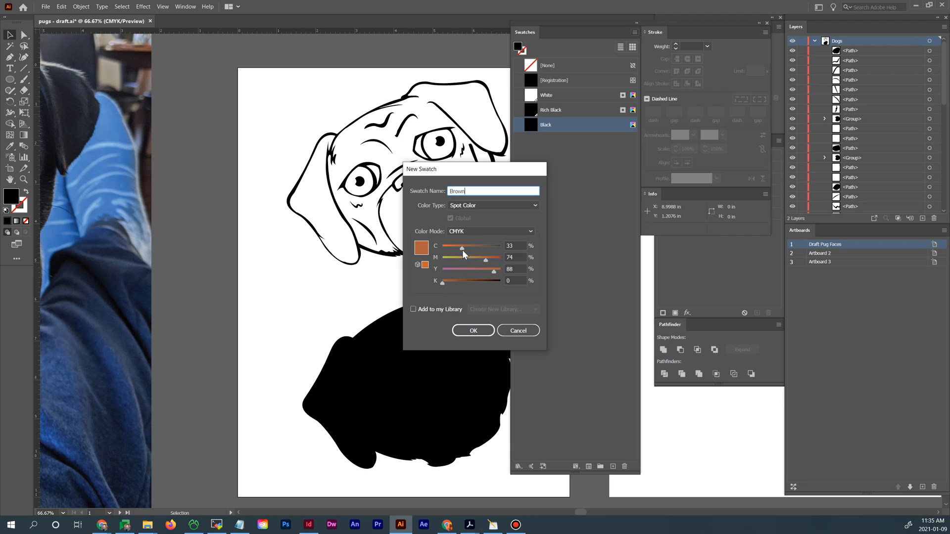
pyautogui.moveTo(462, 251); pyautogui.dragTo(459, 246)
pyautogui.moveTo(444, 281); pyautogui.dragTo(478, 259)
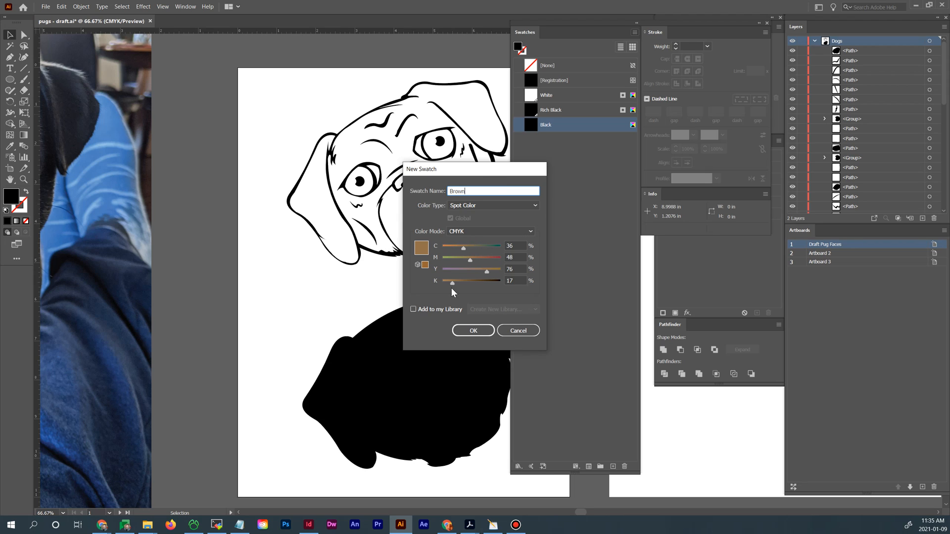
pyautogui.click(475, 331)
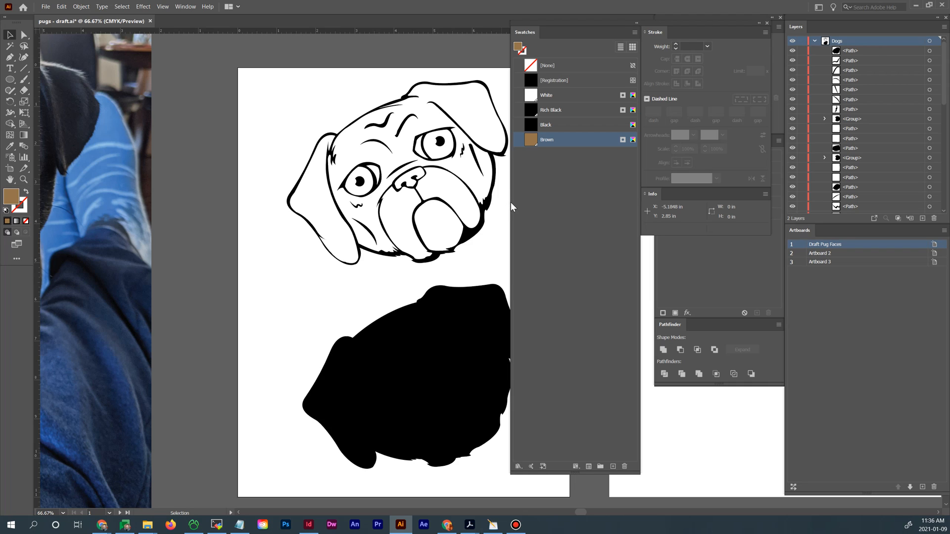
# Narrow the Swatches panel to uncover the artwork and leave the lower black silhouette deselected
pyautogui.moveTo(511, 202); pyautogui.dragTo(526, 203)
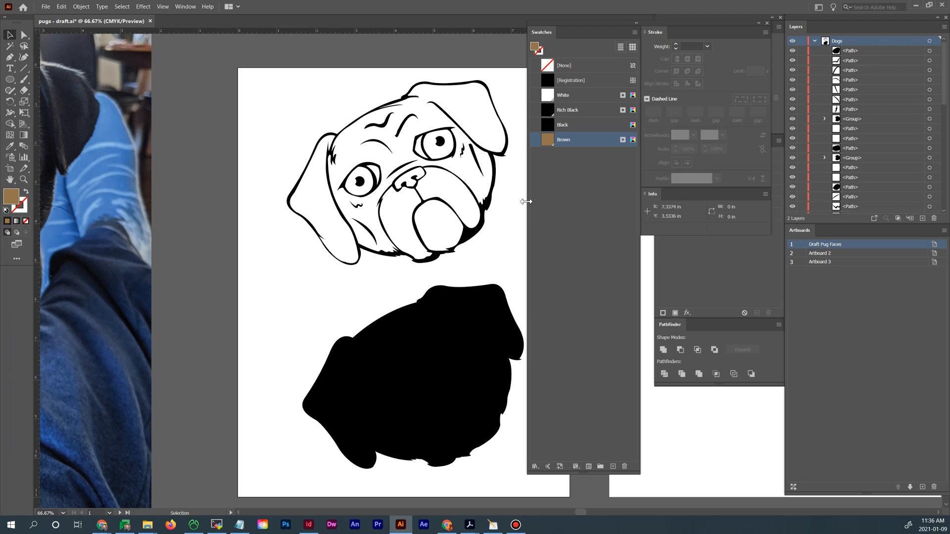
pyautogui.moveTo(526, 205); pyautogui.dragTo(535, 203)
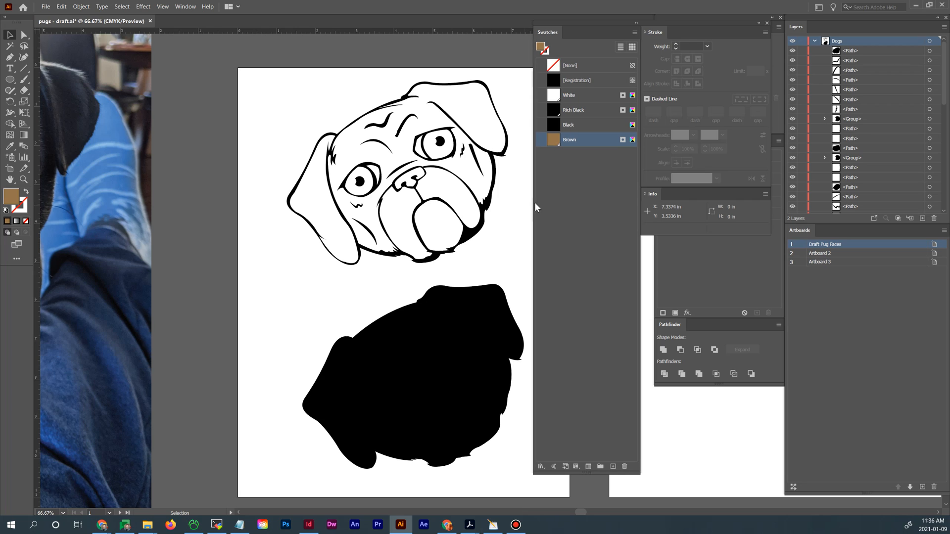
pyautogui.click(494, 296)
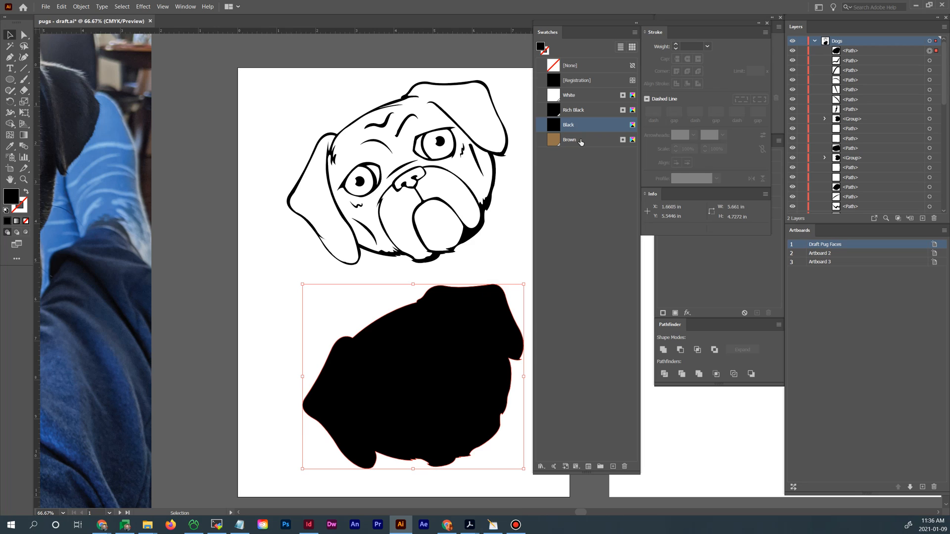
pyautogui.click(293, 93)
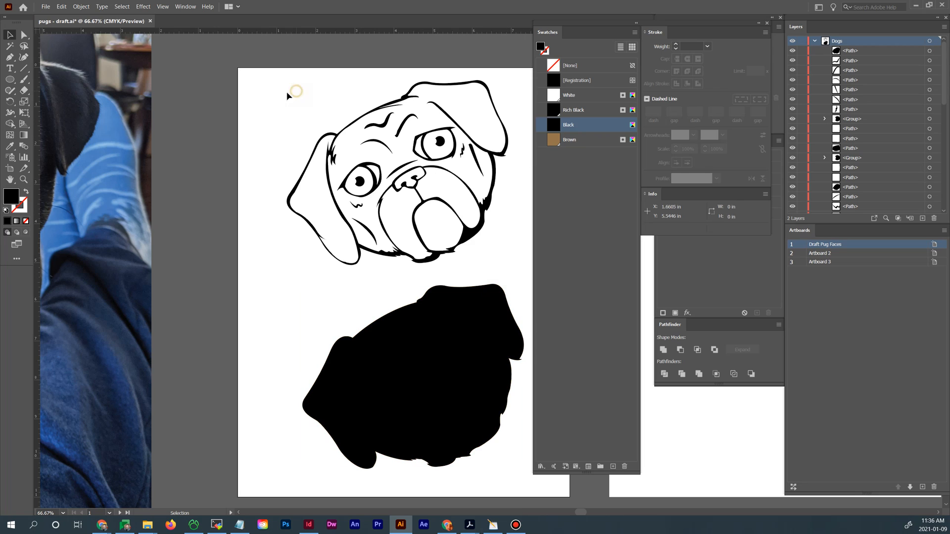
# Draw an ellipse about 5.14 by 4.49 in over the upper pug face and fill it with the Brown swatch
pyautogui.click(10, 82)
pyautogui.moveTo(303, 87)
pyautogui.mouseDown()
pyautogui.moveTo(380, 130)
pyautogui.moveTo(503, 263)
pyautogui.mouseUp()
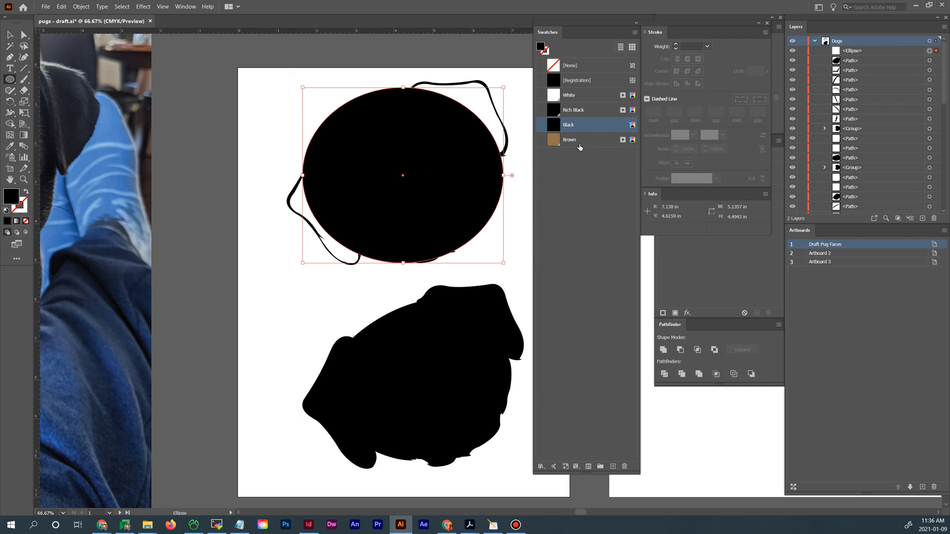
pyautogui.click(579, 143)
pyautogui.click(10, 35)
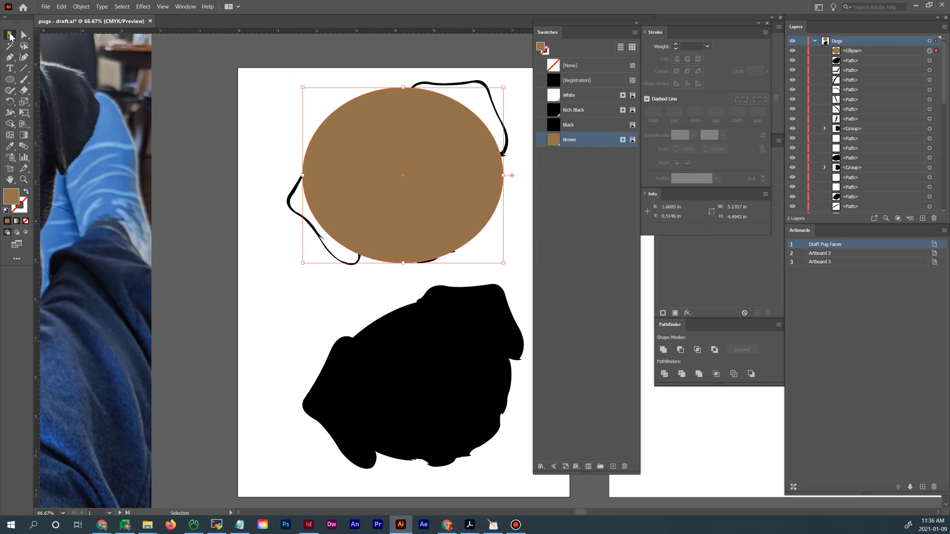
# Send the brown ellipse to the back, behind the upper pug face
pyautogui.rightClick(340, 145)
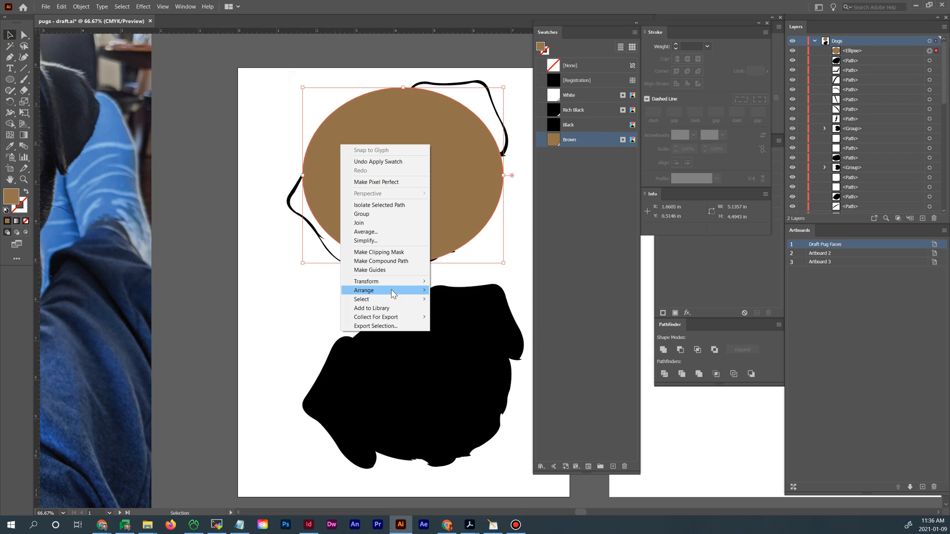
pyautogui.moveTo(393, 294)
pyautogui.click(459, 321)
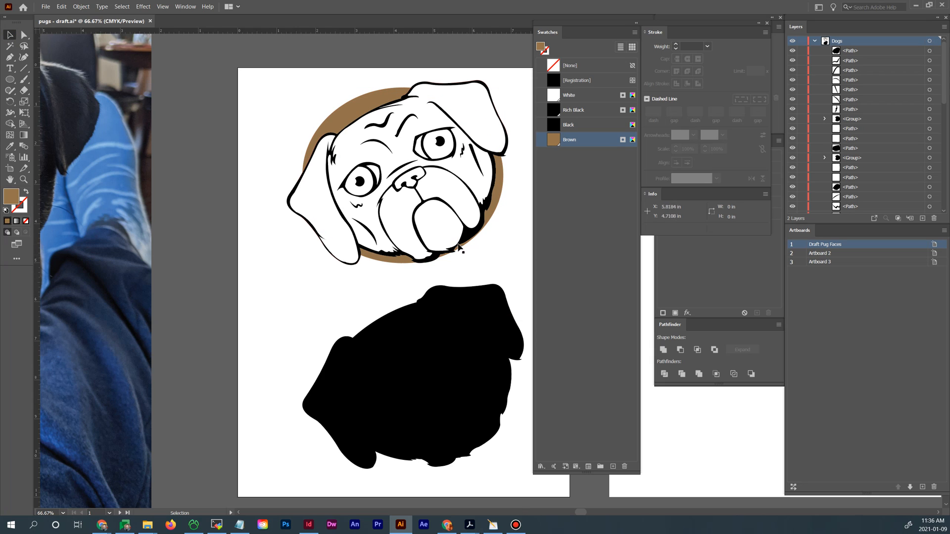
# Send the lower pug's black contour silhouette to the back so it sits behind the white face shapes
pyautogui.moveTo(495, 238); pyautogui.dragTo(434, 186)
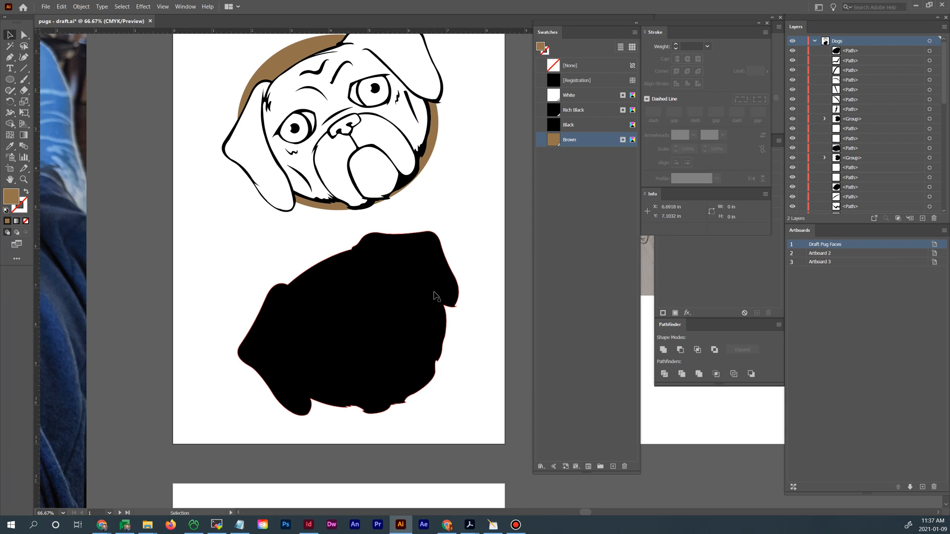
pyautogui.hotkey('ctrl', 'y')
pyautogui.hotkey('ctrl', 'y')
pyautogui.rightClick(377, 290)
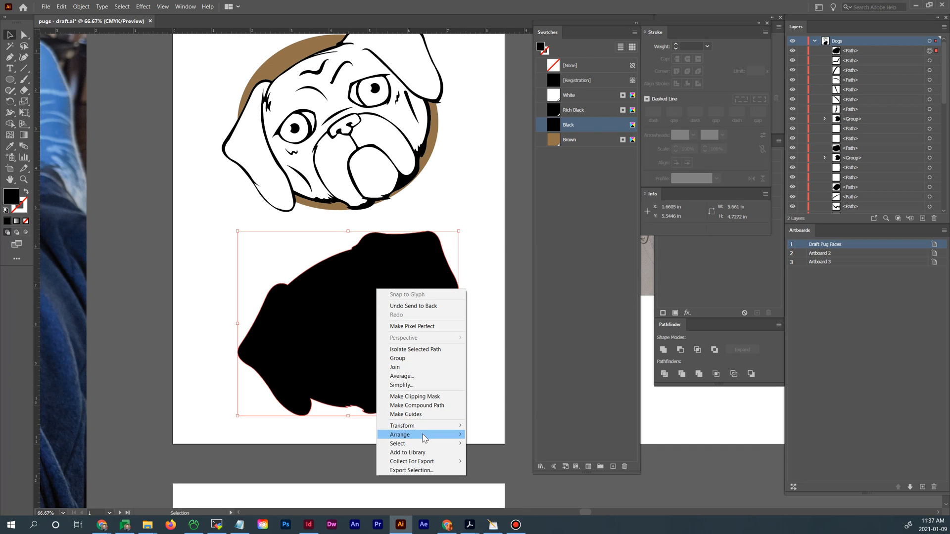
pyautogui.moveTo(425, 436)
pyautogui.click(487, 462)
pyautogui.click(474, 415)
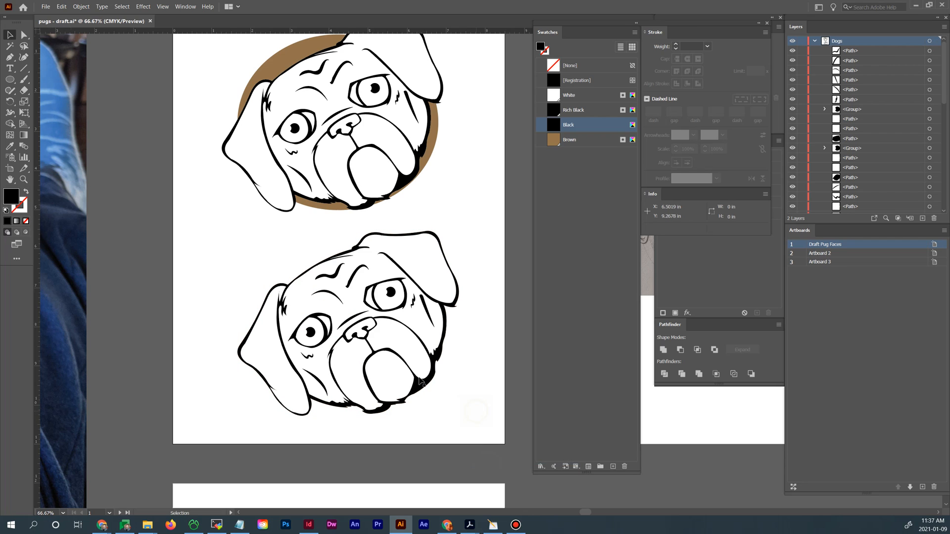
# Duplicate the brown ellipse onto the lower pug face and send the duplicate to the back
pyautogui.click(395, 384)
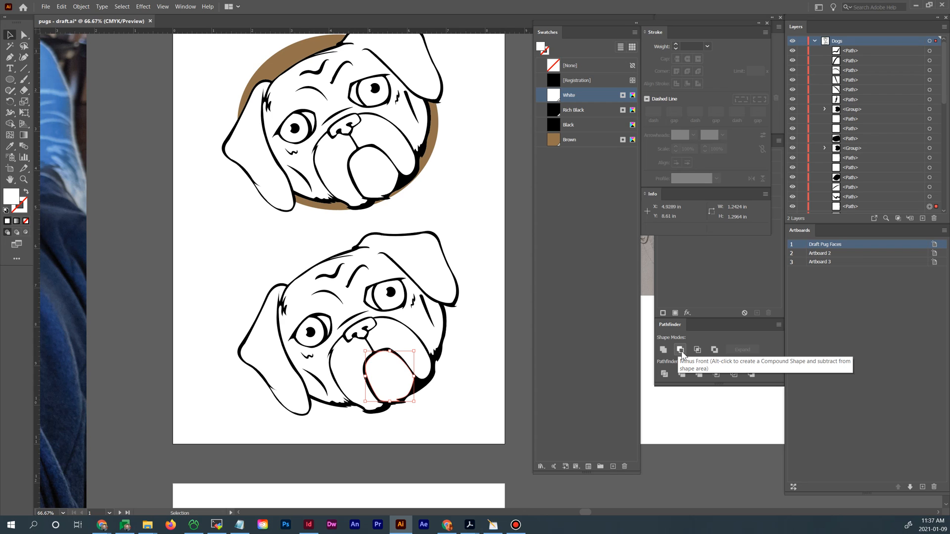
pyautogui.click(471, 220)
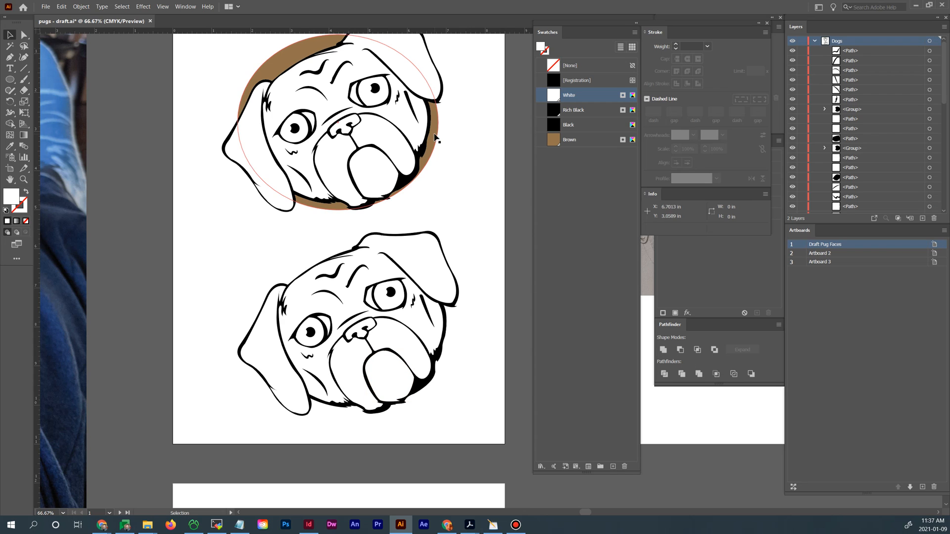
pyautogui.moveTo(436, 134); pyautogui.dragTo(459, 343)
pyautogui.rightClick(460, 342)
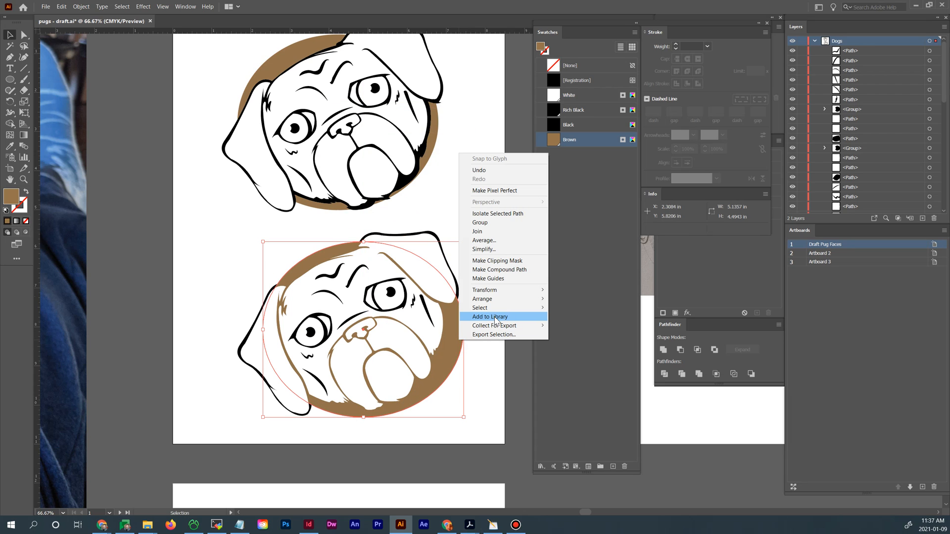
pyautogui.moveTo(500, 299)
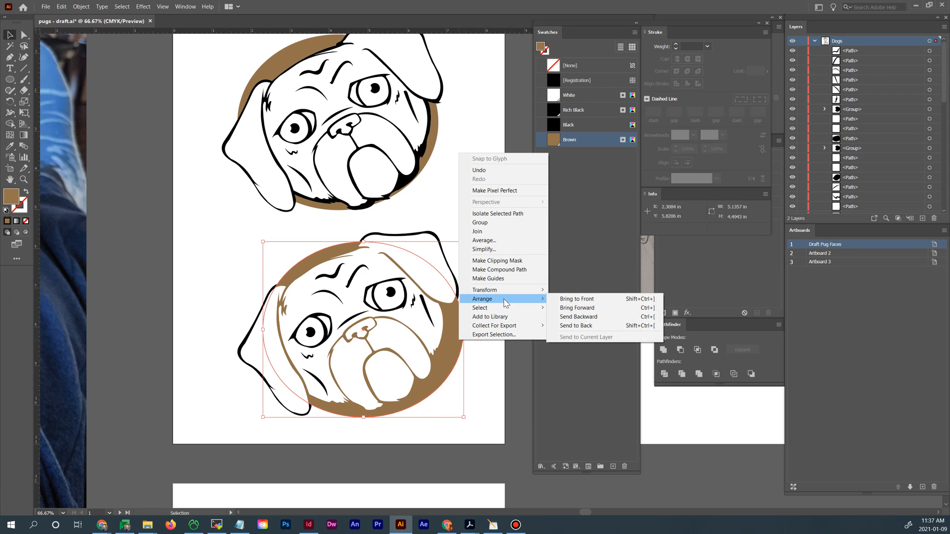
pyautogui.click(578, 325)
pyautogui.click(488, 366)
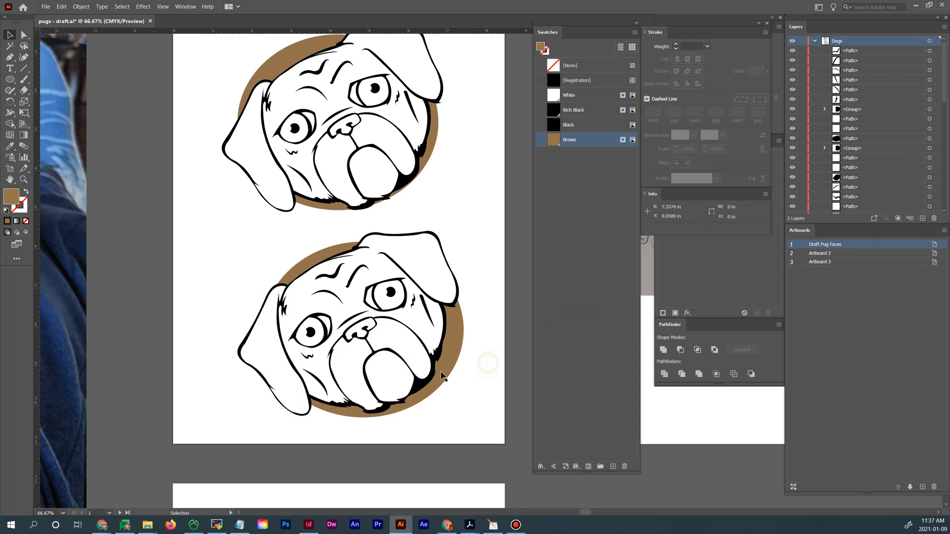
# Subtract the white chin shape from the lower pug's black contour silhouette with the Minus Front shape mode
pyautogui.click(432, 379)
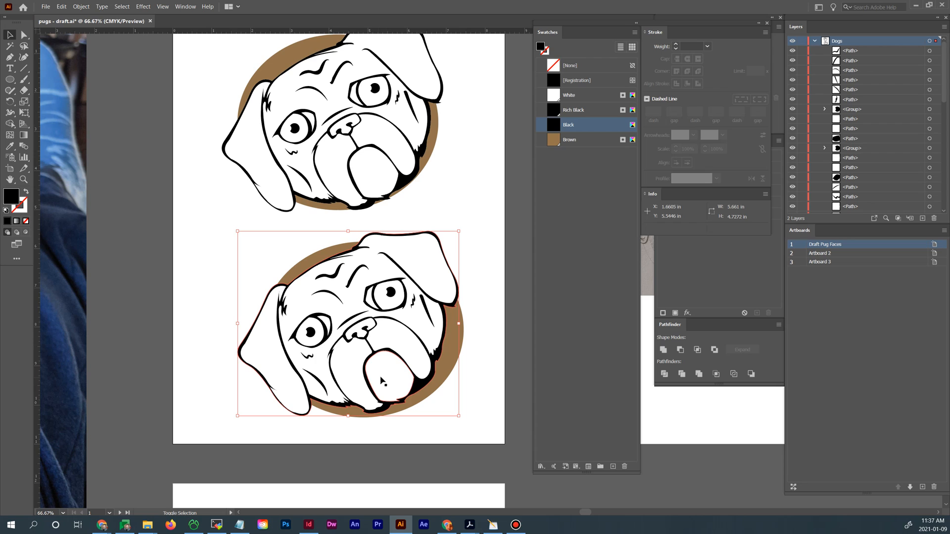
pyautogui.keyDown('shift'); pyautogui.click(400, 380); pyautogui.keyUp('shift')
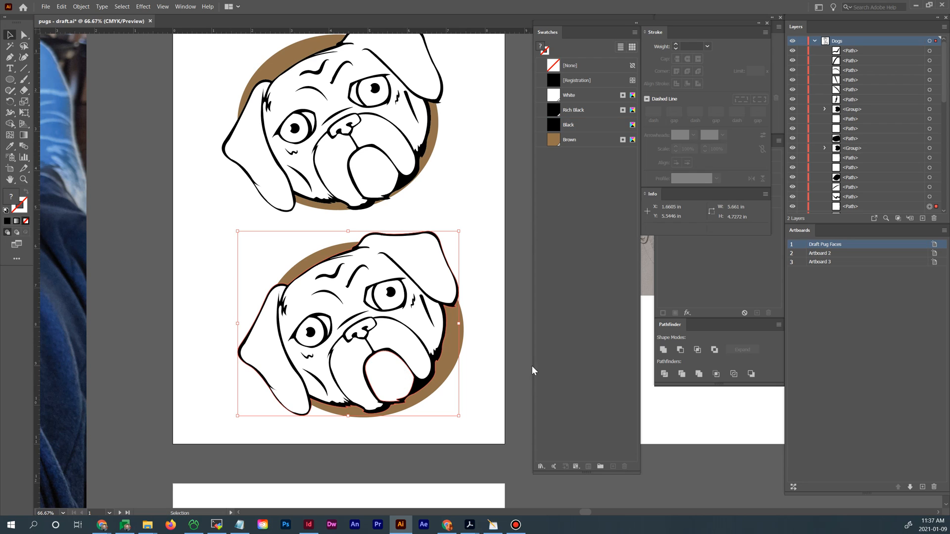
pyautogui.click(680, 350)
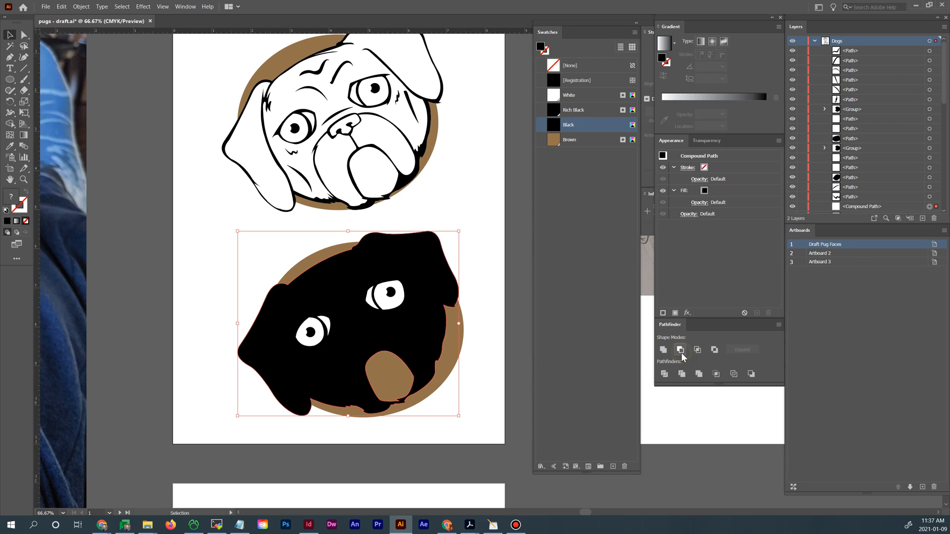
pyautogui.click(475, 356)
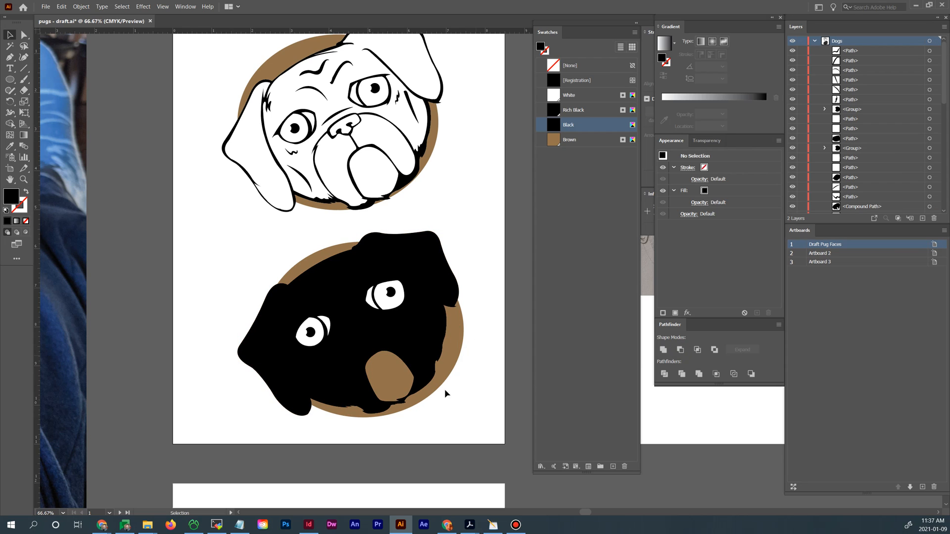
# Select the lower pug's black compound path and release it into separate paths
pyautogui.click(417, 385)
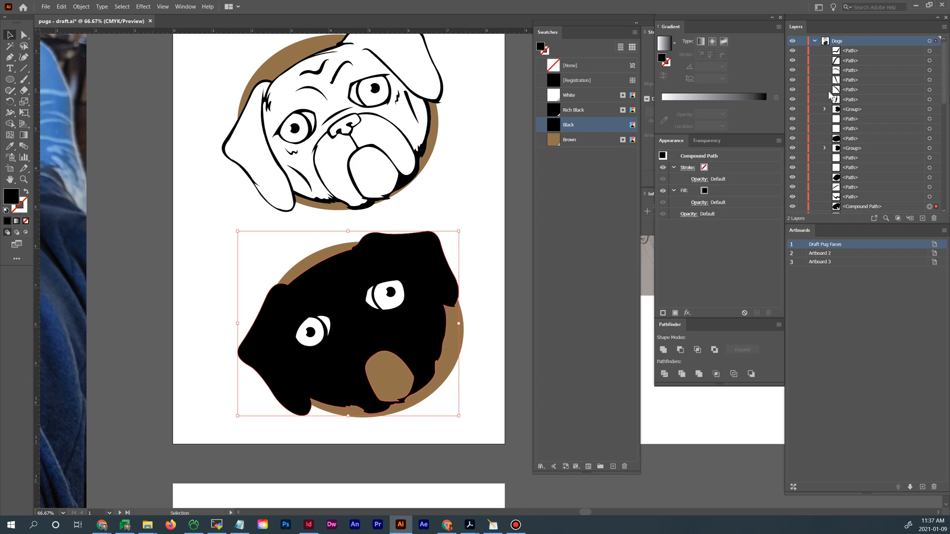
pyautogui.scroll(-3, 880, 93)
pyautogui.click(873, 151)
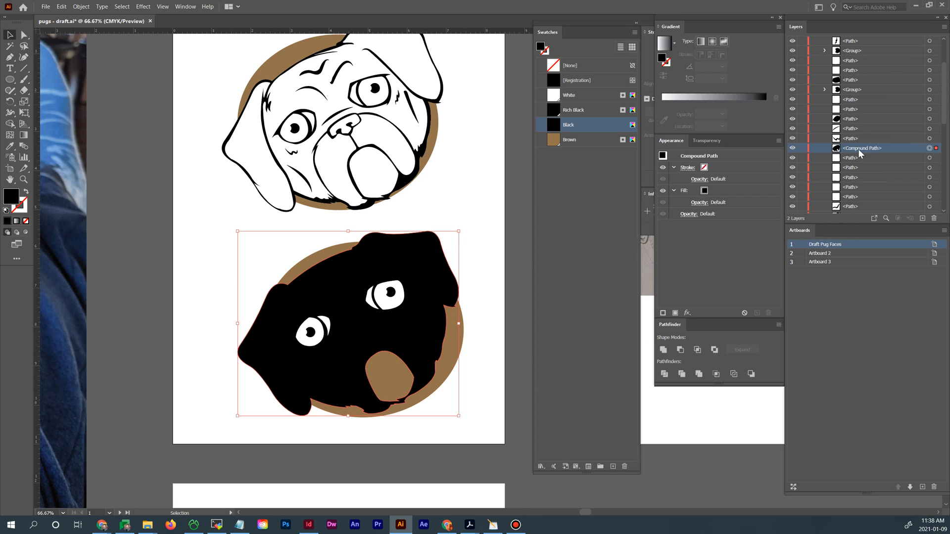
pyautogui.click(489, 267)
pyautogui.click(431, 297)
pyautogui.click(81, 7)
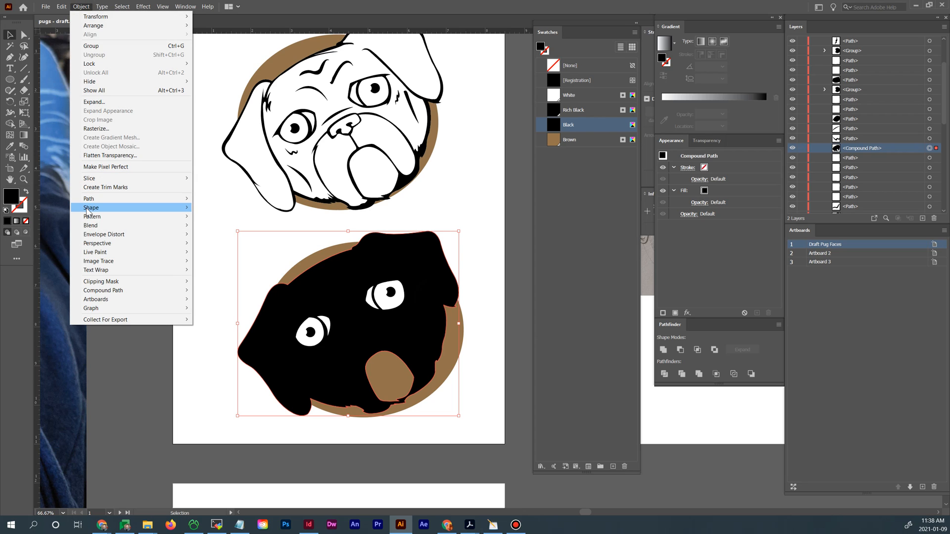
pyautogui.moveTo(87, 209)
pyautogui.moveTo(118, 290)
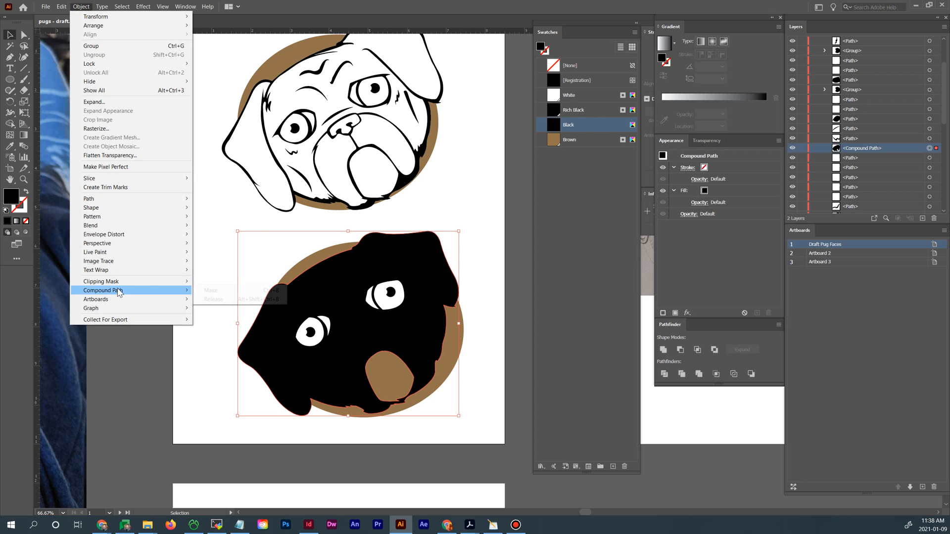
pyautogui.click(230, 301)
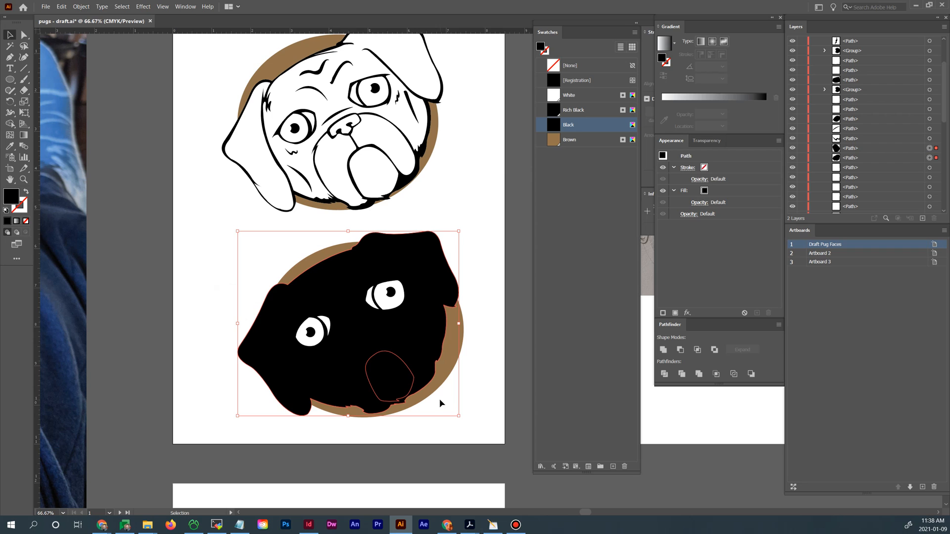
# Undo the compound path release and the Minus Front subtraction of the lower pug's chin
pyautogui.hotkey('ctrl', 'z')
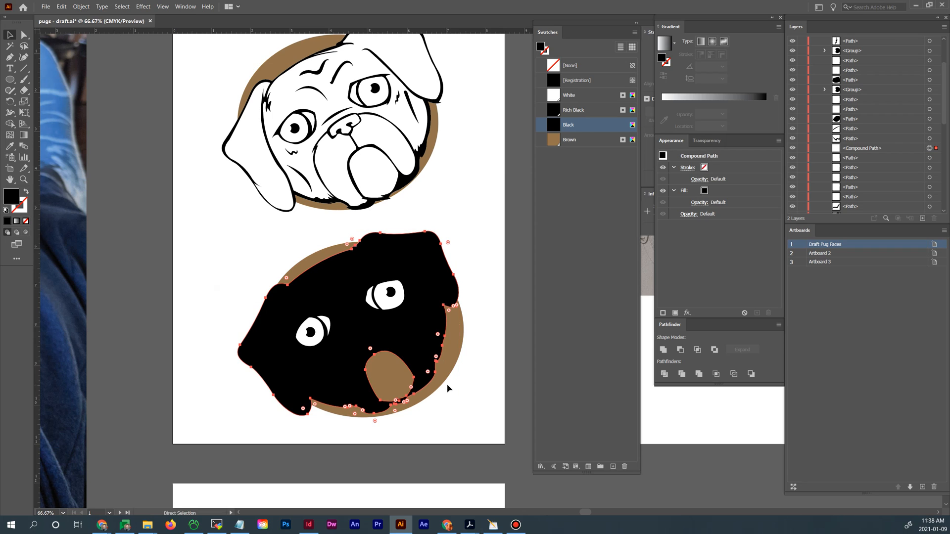
pyautogui.hotkey('ctrl', 'z')
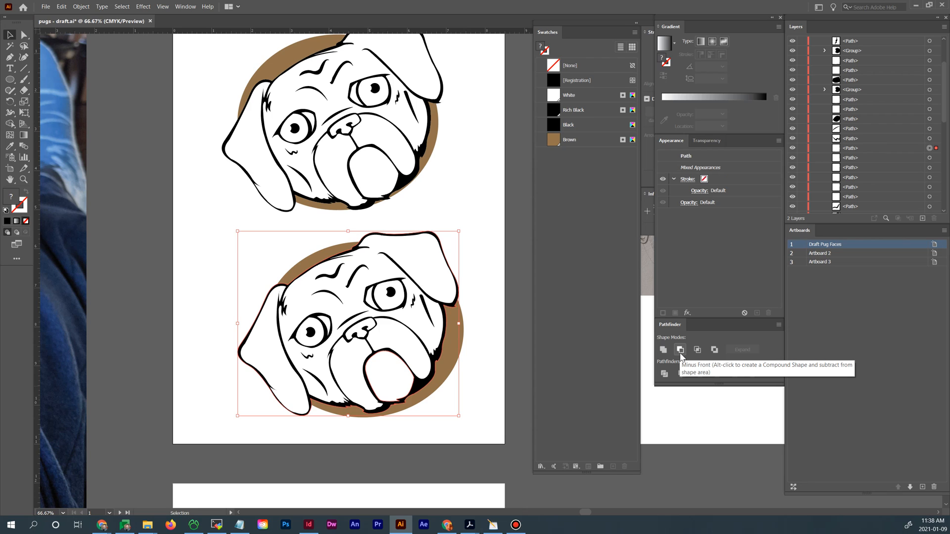
# Try subtracting the white chin, muzzle and cheek shapes from the lower pug's black silhouette with Minus Front
pyautogui.click(482, 404)
pyautogui.click(383, 381)
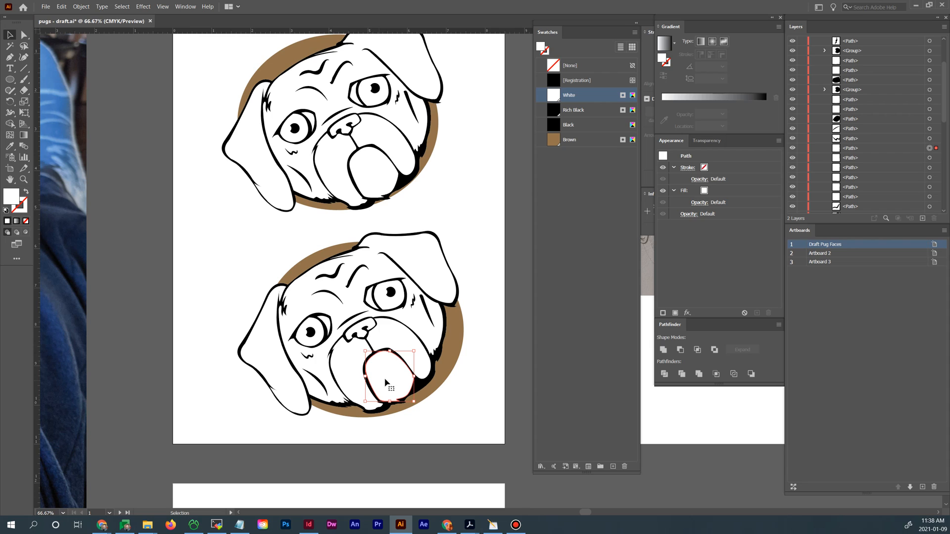
pyautogui.keyDown('shift'); pyautogui.click(403, 335); pyautogui.keyUp('shift')
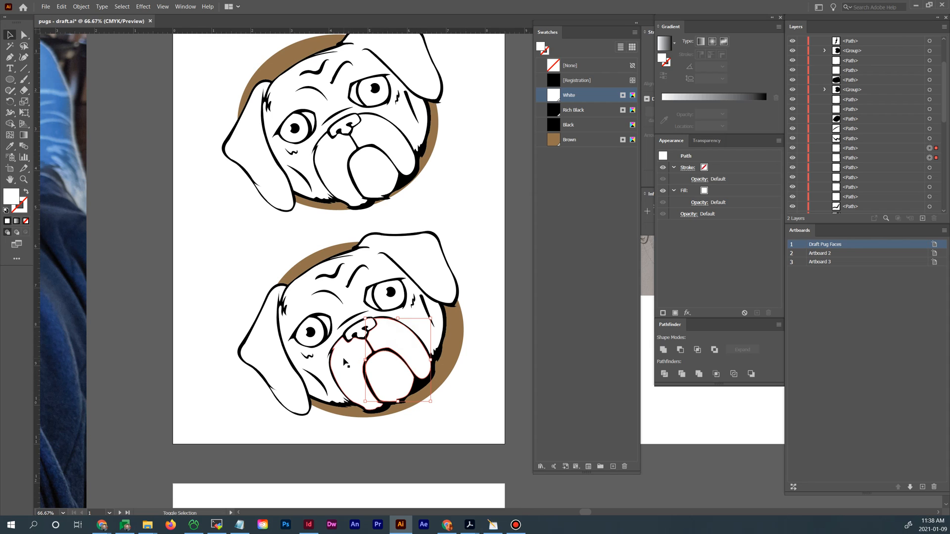
pyautogui.keyDown('shift'); pyautogui.click(345, 363); pyautogui.keyUp('shift')
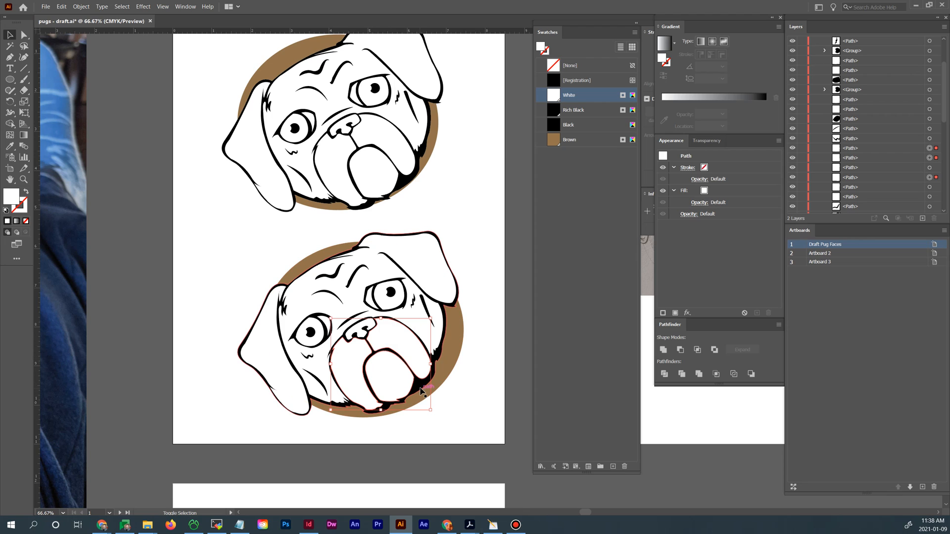
pyautogui.keyDown('shift'); pyautogui.click(429, 387); pyautogui.keyUp('shift')
pyautogui.click(680, 350)
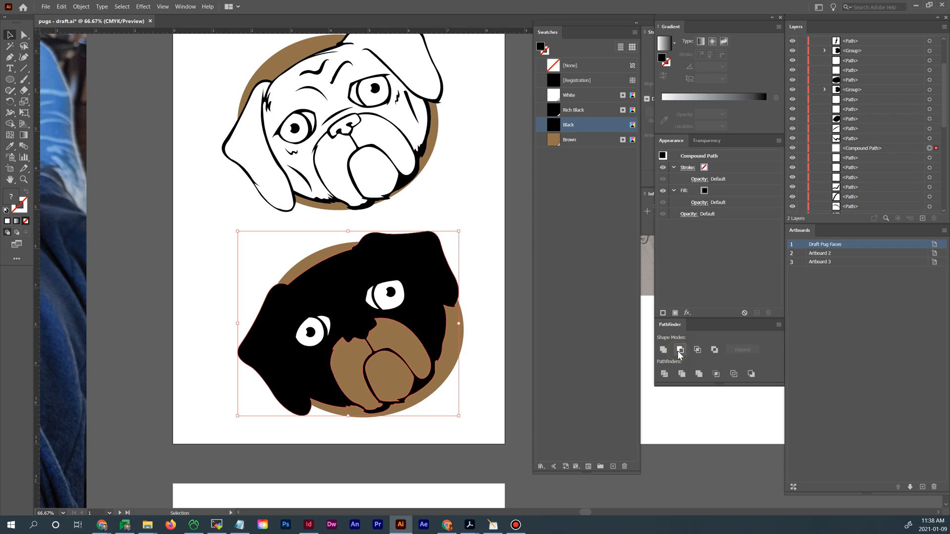
pyautogui.hotkey('ctrl', 'z')
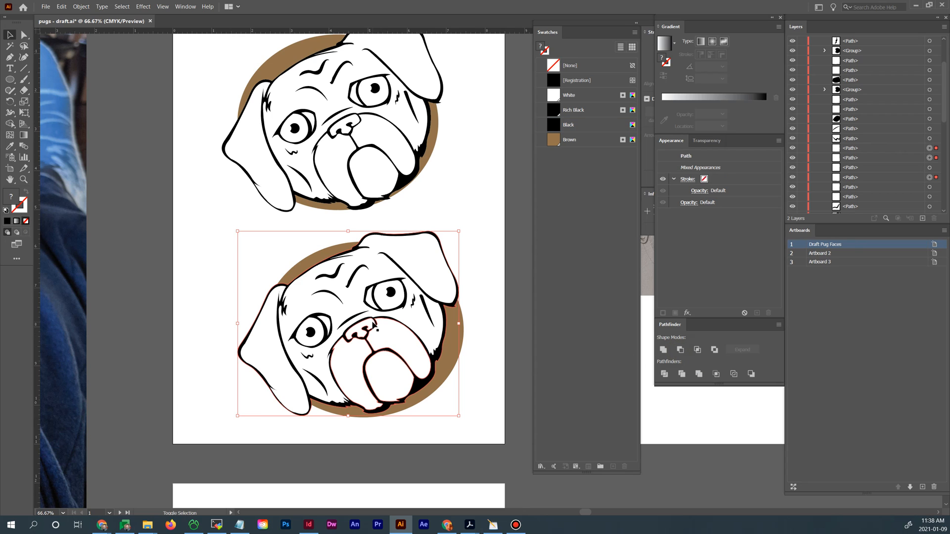
# Add the white nose, face and ear shapes to the selection and subtract them all from the black silhouette with Minus Front
pyautogui.keyDown('shift'); pyautogui.click(374, 324); pyautogui.keyUp('shift')
pyautogui.keyDown('shift'); pyautogui.click(418, 324); pyautogui.keyUp('shift')
pyautogui.keyDown('shift'); pyautogui.click(283, 382); pyautogui.keyUp('shift')
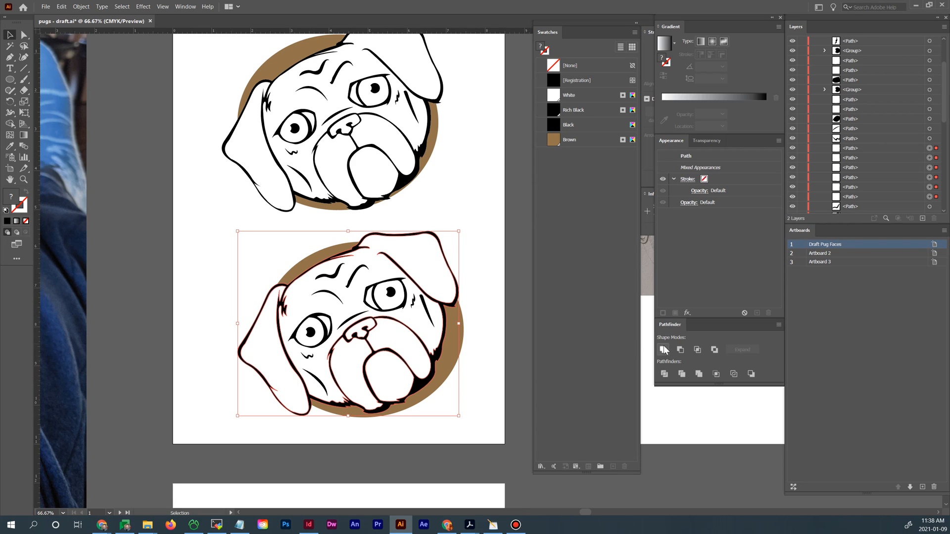
pyautogui.click(681, 349)
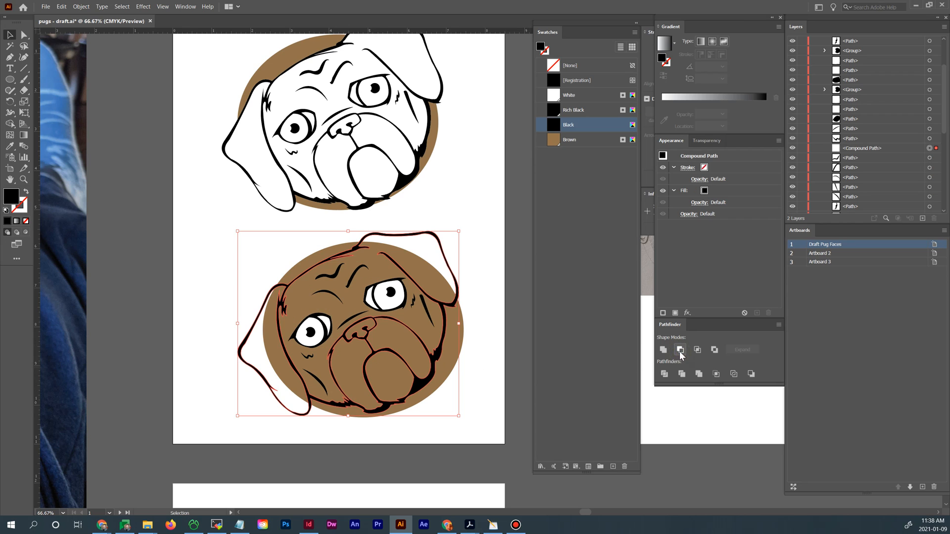
pyautogui.click(510, 365)
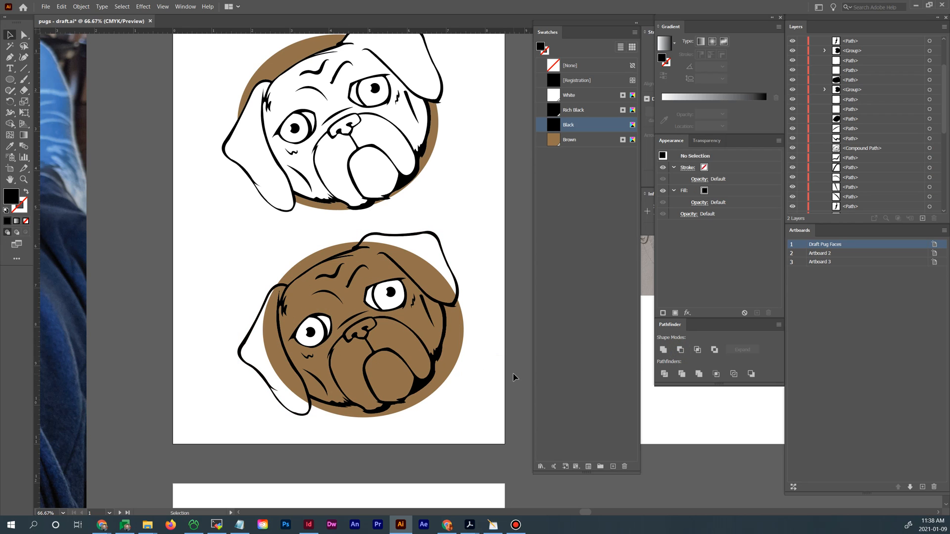
# Move the lower pug's cut-out head outline off the brown oval to check its transparency, and undo the move
pyautogui.click(456, 300)
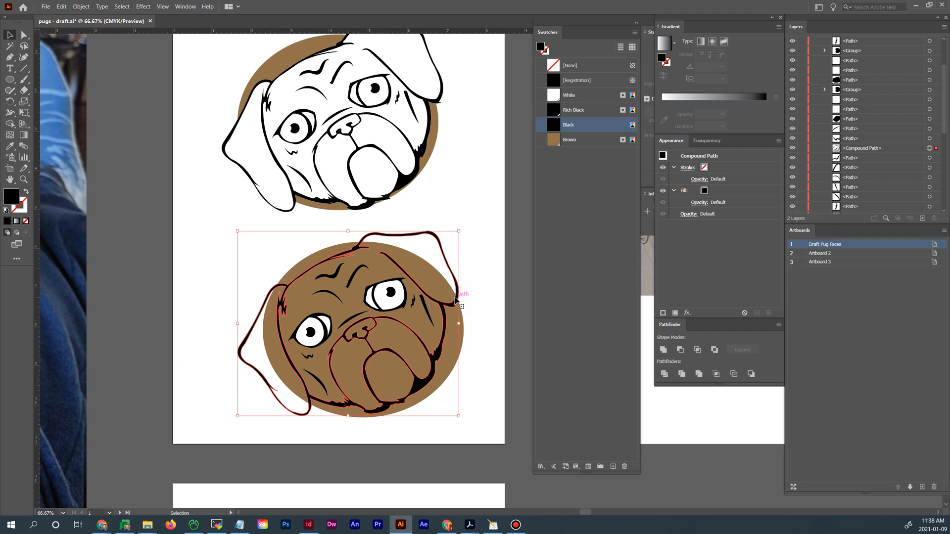
pyautogui.moveTo(455, 300); pyautogui.dragTo(297, 267)
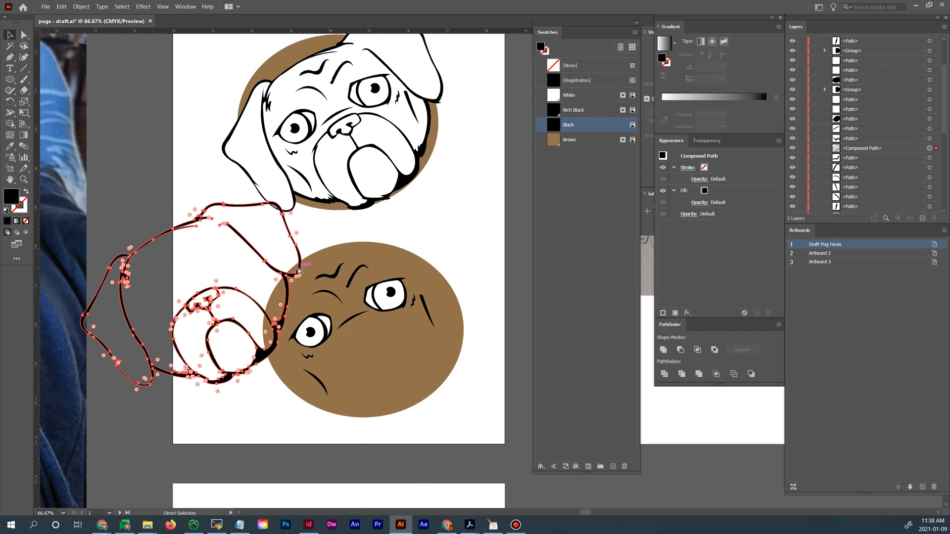
pyautogui.hotkey('ctrl', 'z')
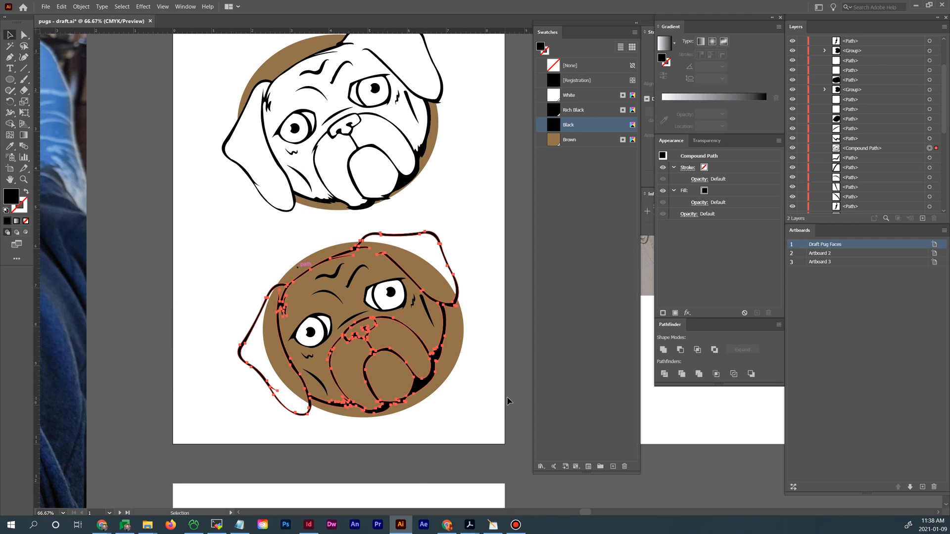
pyautogui.click(499, 411)
pyautogui.click(437, 355)
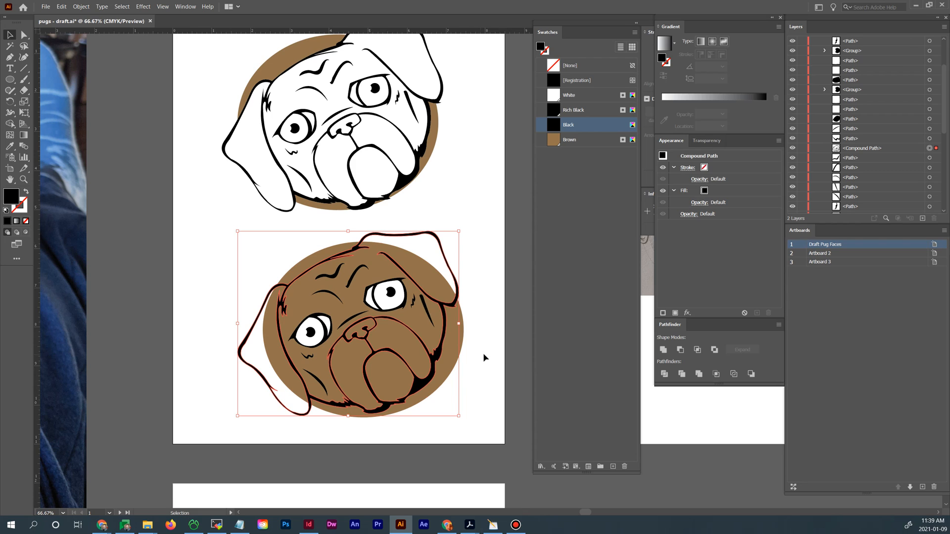
pyautogui.click(470, 367)
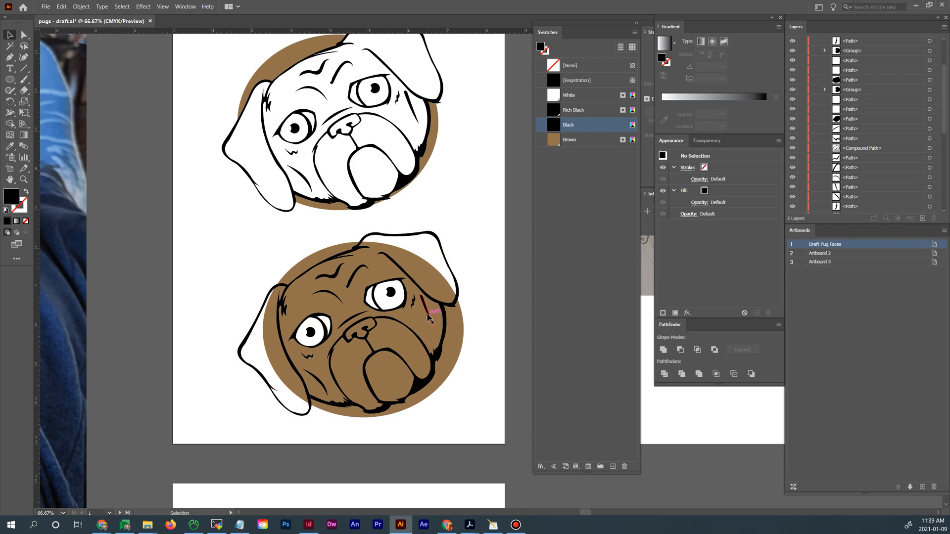
pyautogui.click(428, 317)
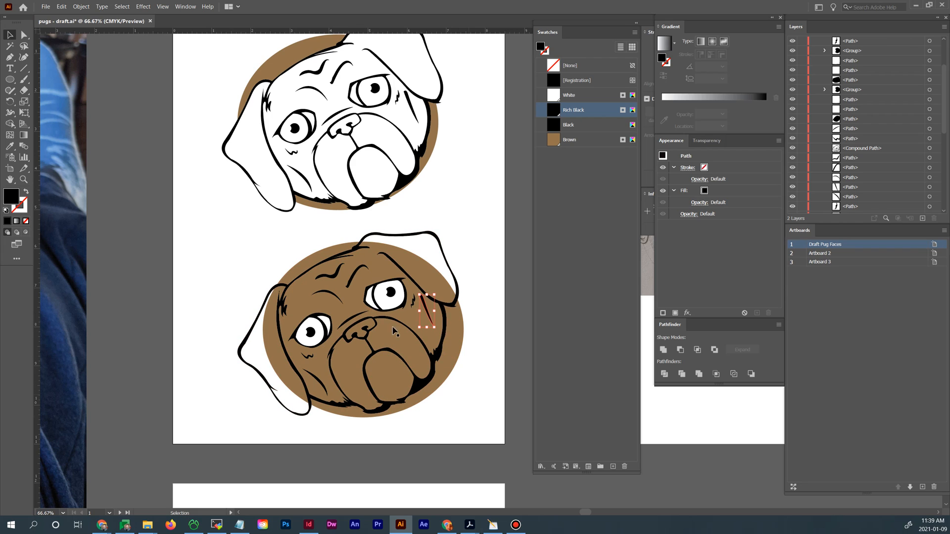
# Subtract the two white shapes from the black base of the lower pug's right-hand eye with Minus Front
pyautogui.click(386, 308)
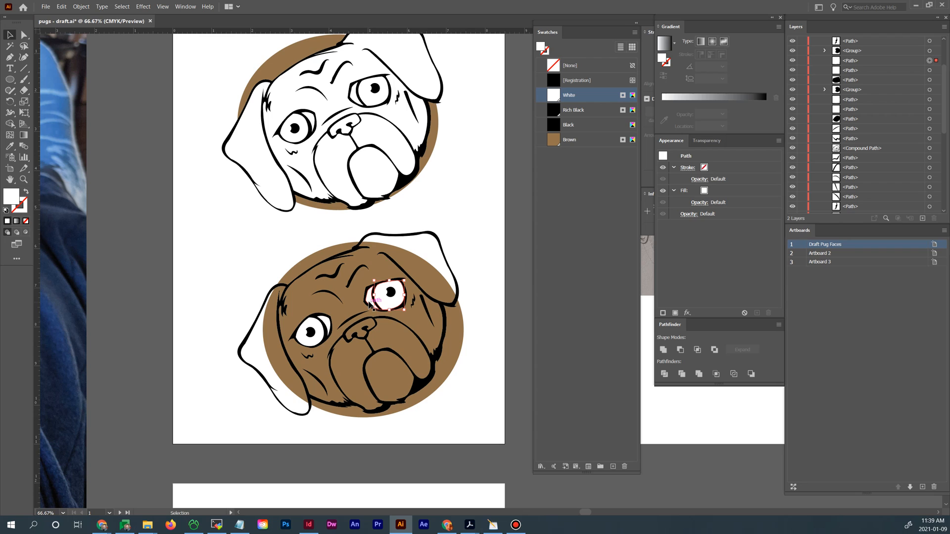
pyautogui.keyDown('shift'); pyautogui.click(405, 303); pyautogui.keyUp('shift')
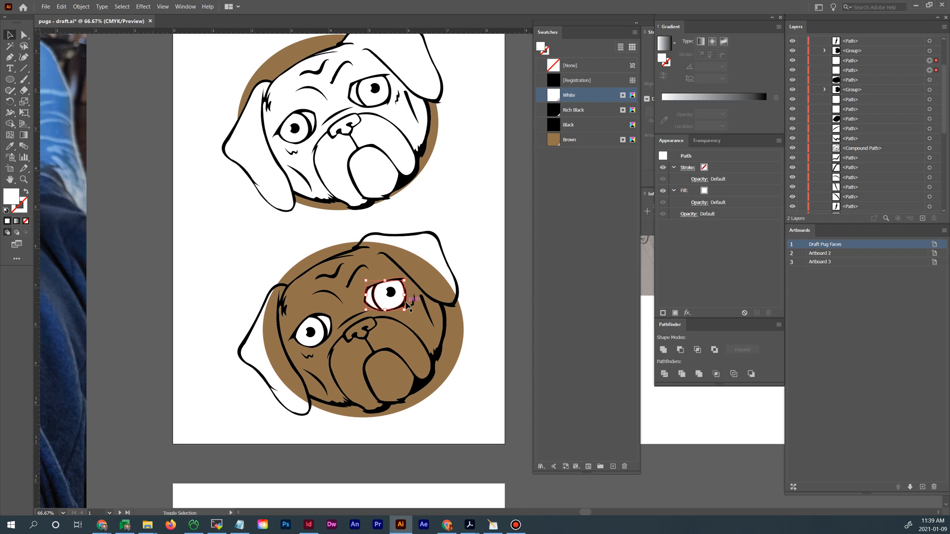
pyautogui.keyDown('shift'); pyautogui.click(406, 303); pyautogui.keyUp('shift')
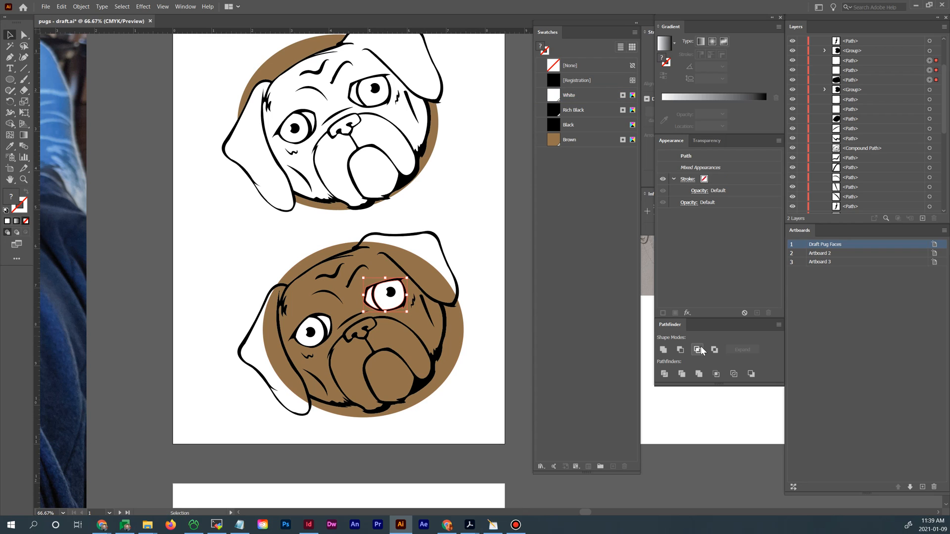
pyautogui.click(676, 352)
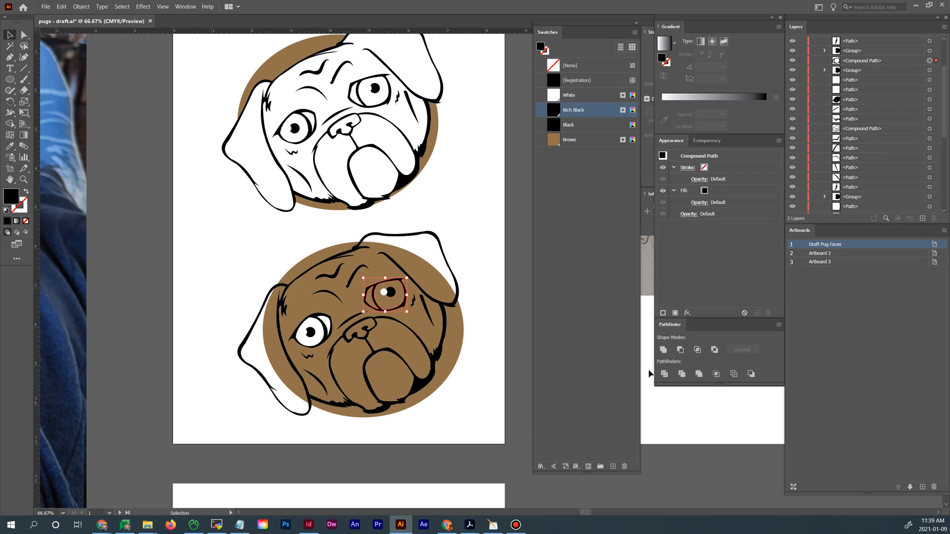
pyautogui.click(456, 391)
pyautogui.click(452, 342)
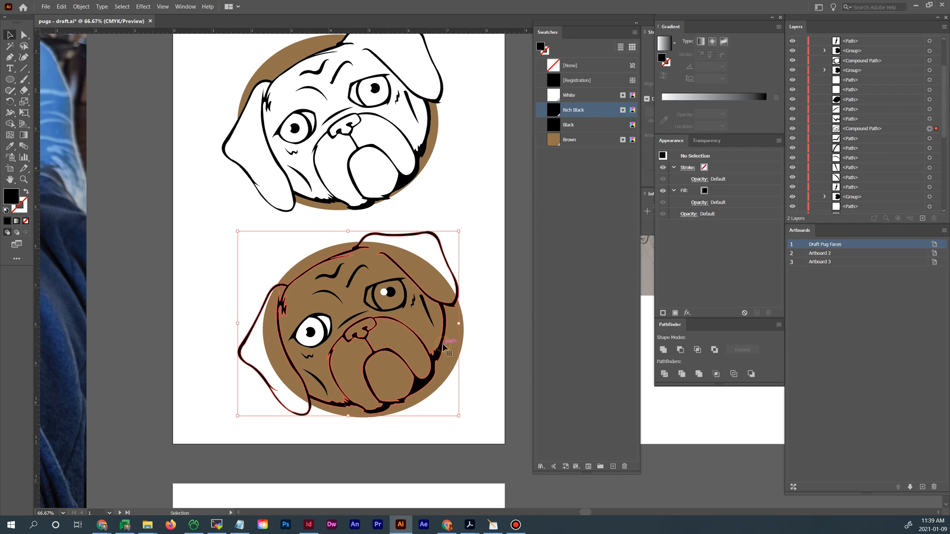
# Subtract the white shapes from the black base of the lower pug's left-hand eye with Minus Front
pyautogui.click(316, 341)
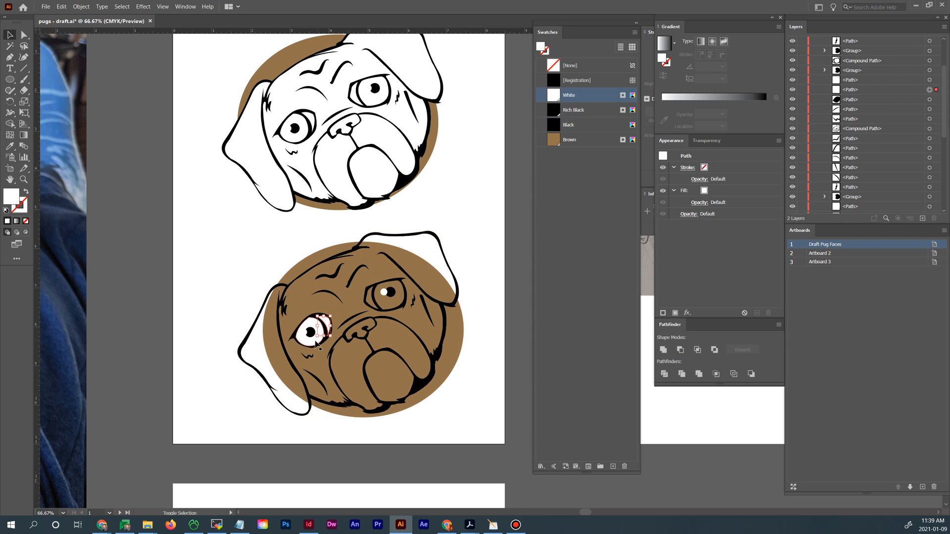
pyautogui.keyDown('shift'); pyautogui.click(327, 344); pyautogui.keyUp('shift')
pyautogui.keyDown('shift'); pyautogui.click(326, 343); pyautogui.keyUp('shift')
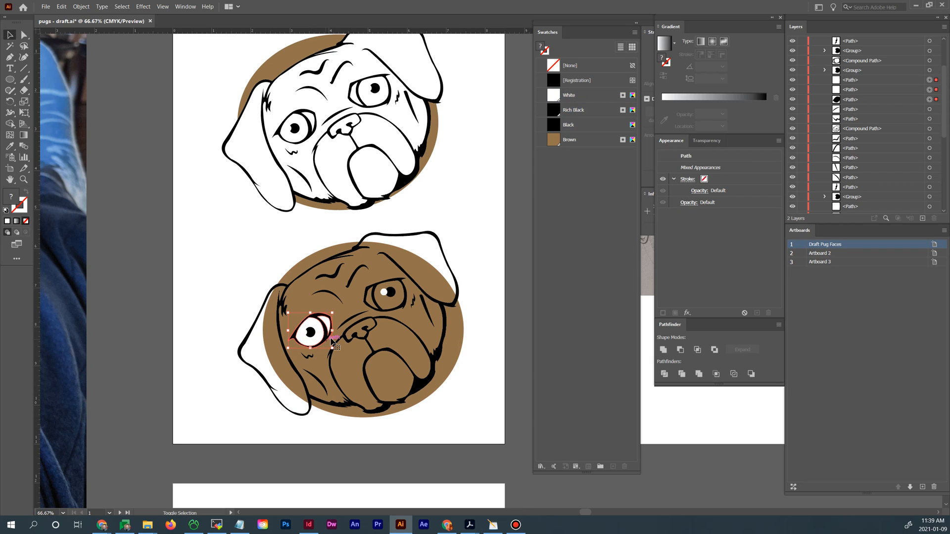
pyautogui.click(680, 350)
pyautogui.click(458, 388)
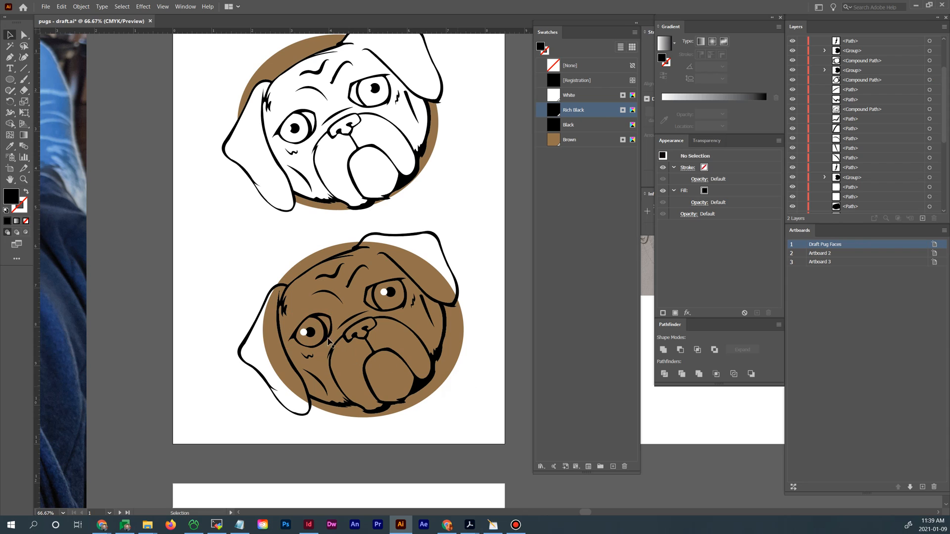
pyautogui.click(308, 332)
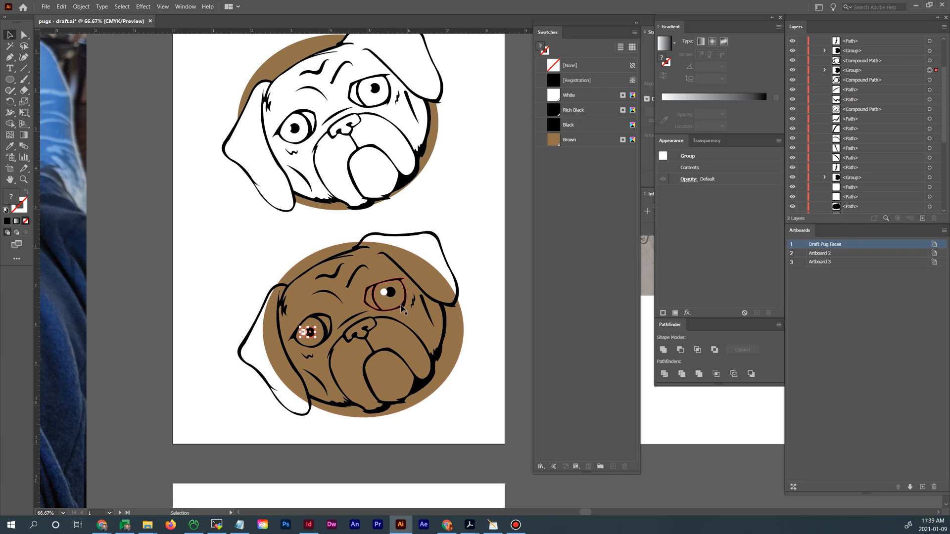
# Try combining the lower pug's head outline, eyes, pupils, brows and wrinkle lines into a single compound path
pyautogui.click(403, 306)
pyautogui.keyDown('shift'); pyautogui.click(413, 302); pyautogui.keyUp('shift')
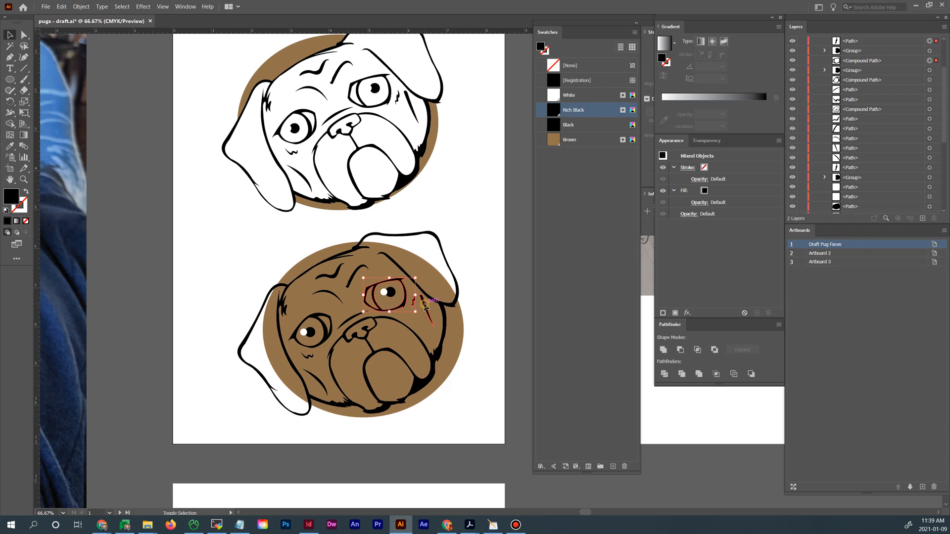
pyautogui.keyDown('shift'); pyautogui.click(424, 307); pyautogui.keyUp('shift')
pyautogui.keyDown('shift'); pyautogui.click(354, 271); pyautogui.keyUp('shift')
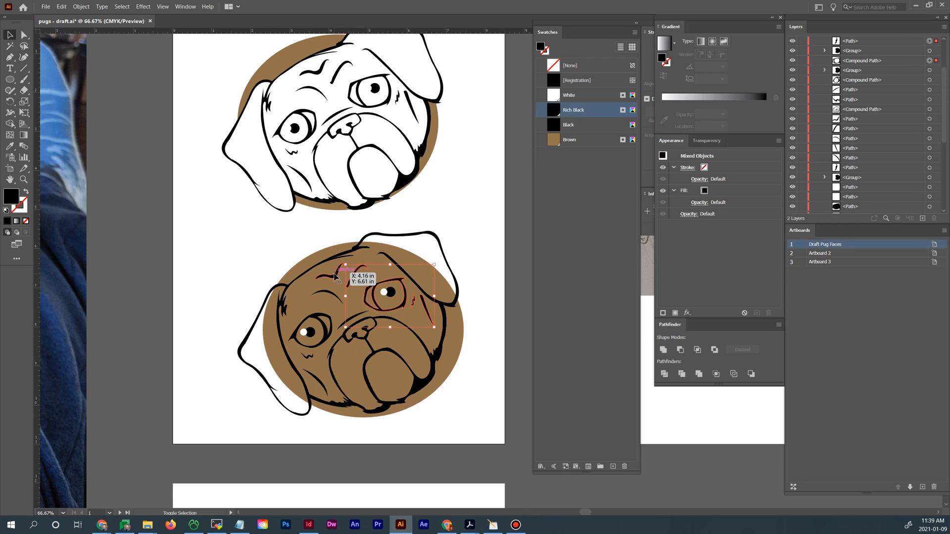
pyautogui.keyDown('shift'); pyautogui.click(335, 275); pyautogui.keyUp('shift')
pyautogui.keyDown('shift'); pyautogui.click(283, 304); pyautogui.keyUp('shift')
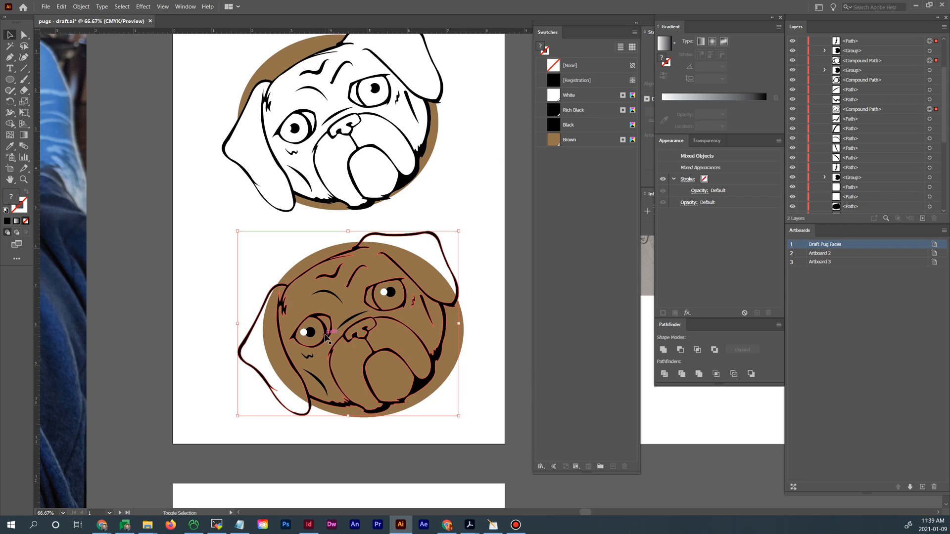
pyautogui.keyDown('shift'); pyautogui.click(311, 335); pyautogui.keyUp('shift')
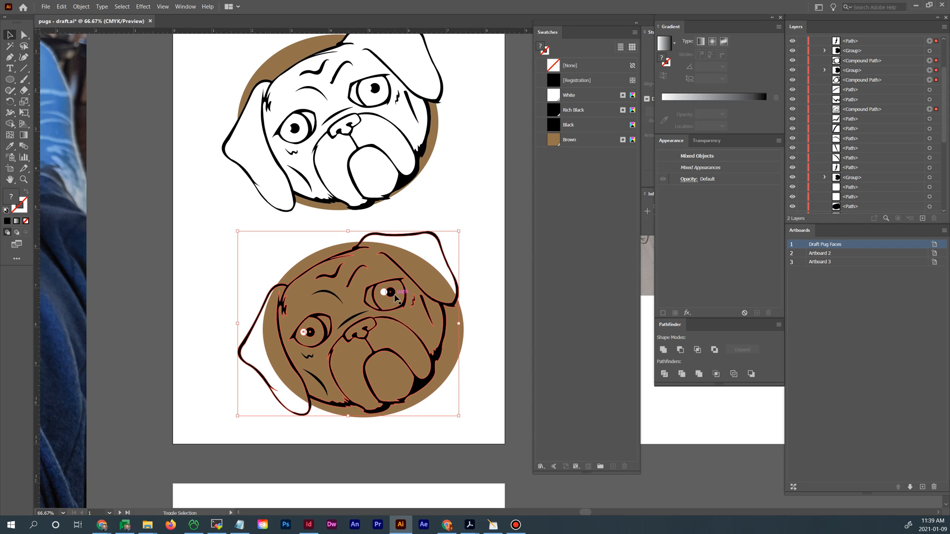
pyautogui.keyDown('shift'); pyautogui.click(395, 296); pyautogui.keyUp('shift')
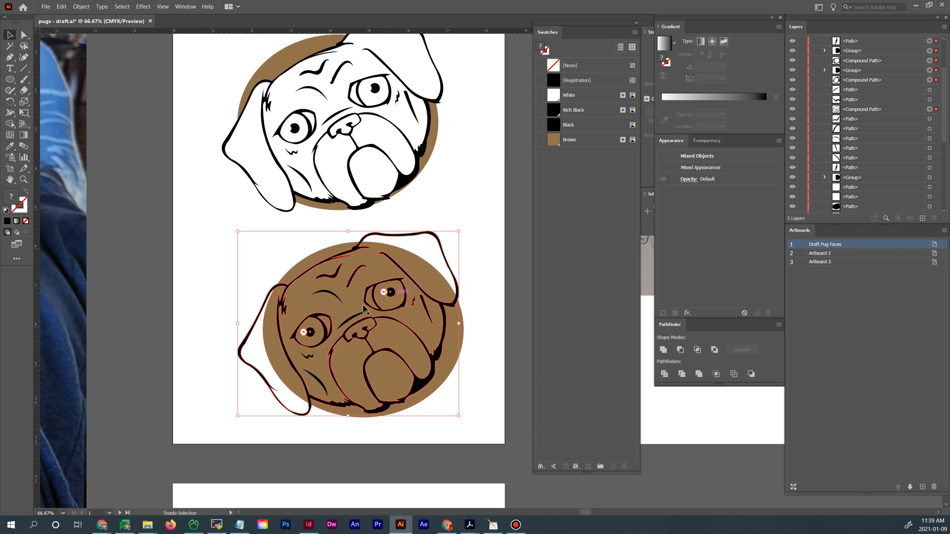
pyautogui.keyDown('shift'); pyautogui.click(312, 357); pyautogui.keyUp('shift')
pyautogui.keyDown('shift'); pyautogui.click(353, 317); pyautogui.keyUp('shift')
pyautogui.keyDown('shift'); pyautogui.click(338, 298); pyautogui.keyUp('shift')
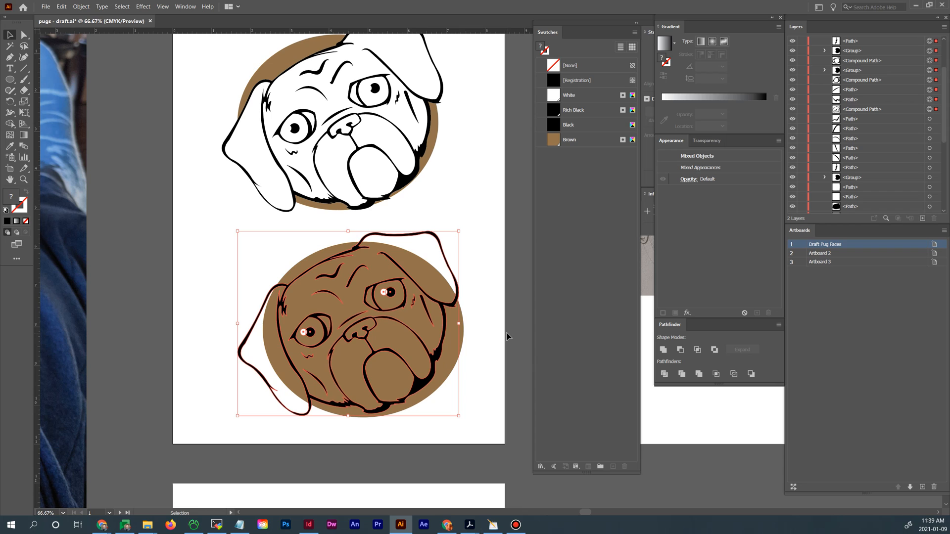
pyautogui.click(81, 6)
pyautogui.moveTo(124, 227)
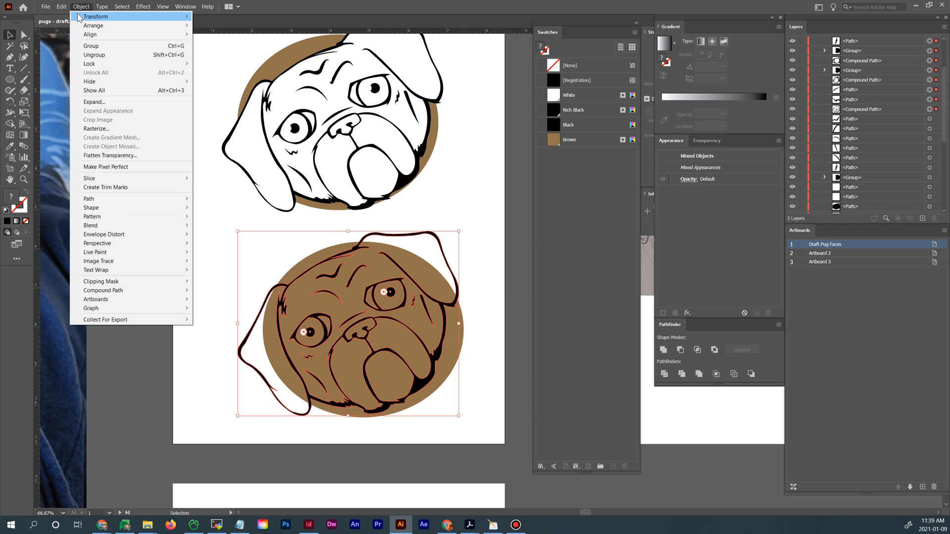
pyautogui.moveTo(124, 292)
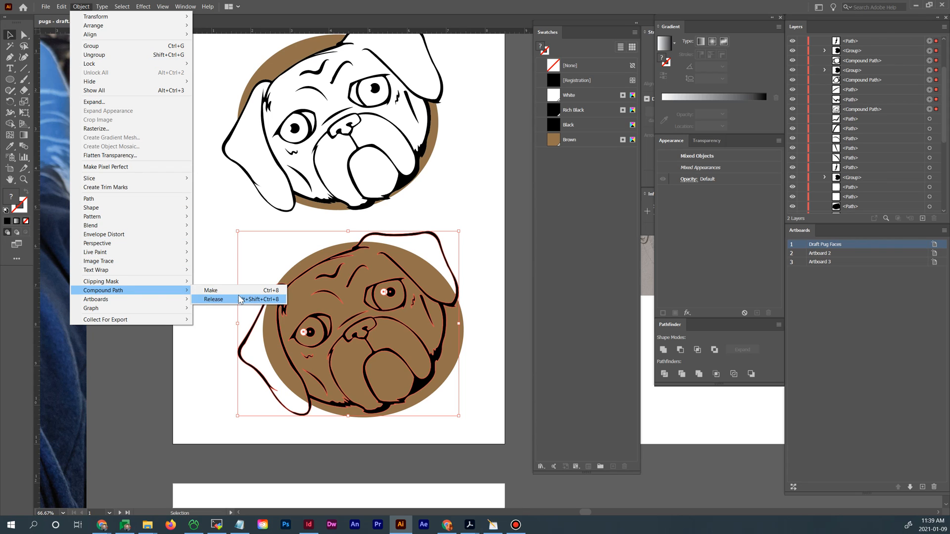
pyautogui.click(238, 292)
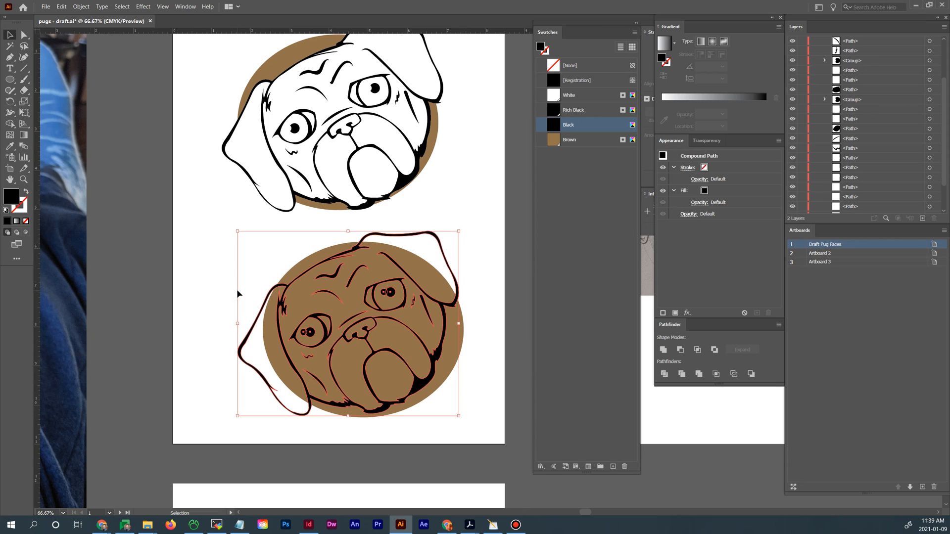
pyautogui.hotkey('ctrl', 'z')
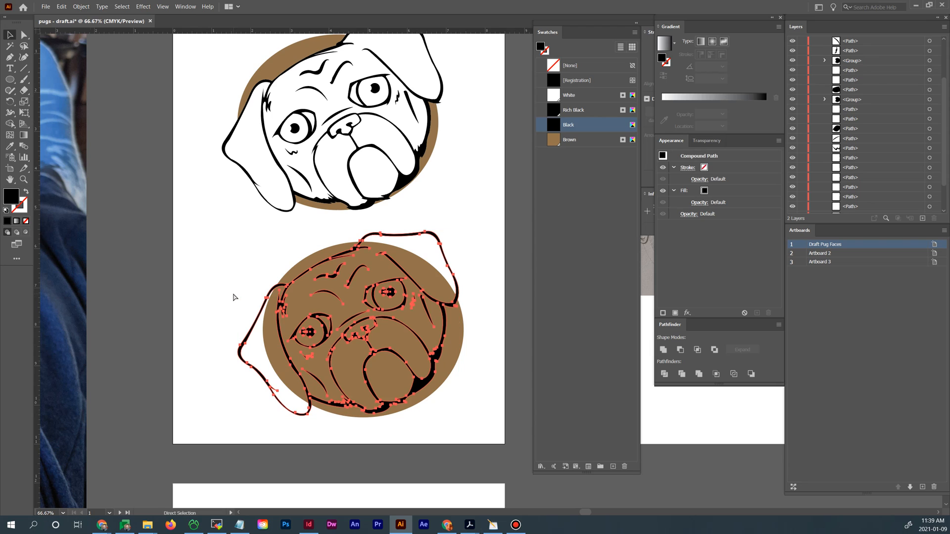
# Ungroup the black pupil and white highlight of the lower pug's left-hand eye
pyautogui.click(199, 329)
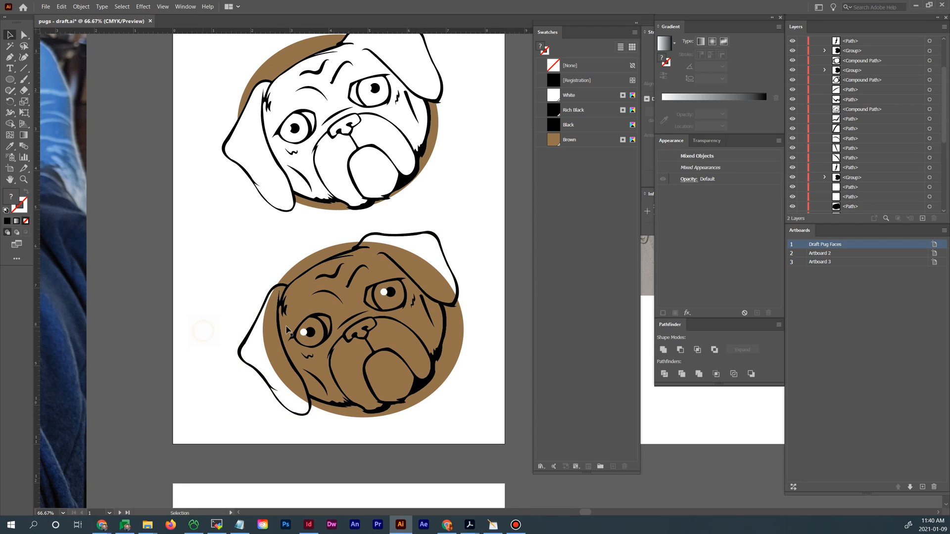
pyautogui.click(311, 332)
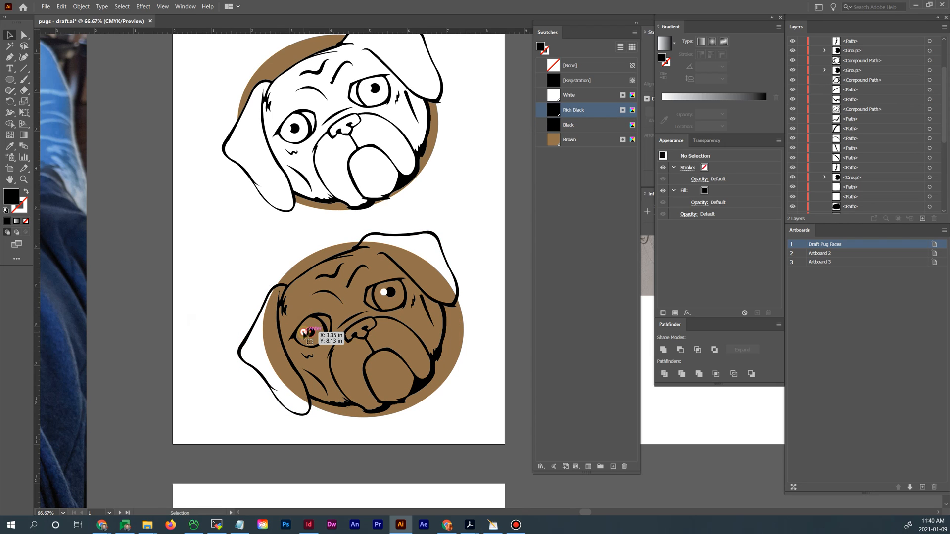
pyautogui.click(223, 393)
pyautogui.click(307, 333)
pyautogui.rightClick(306, 333)
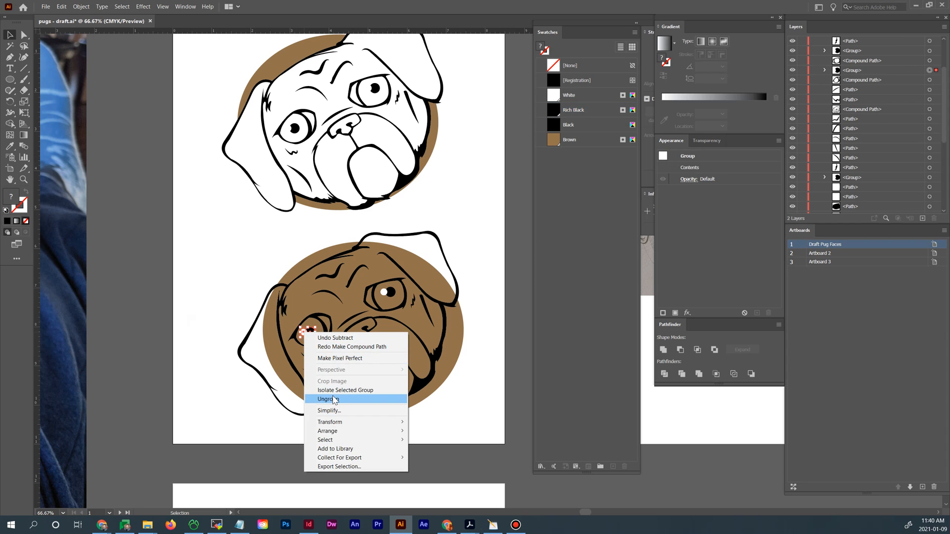
pyautogui.click(341, 399)
# Ungroup the black pupil and white highlight of the lower pug's right-hand eye
pyautogui.click(203, 390)
pyautogui.click(384, 294)
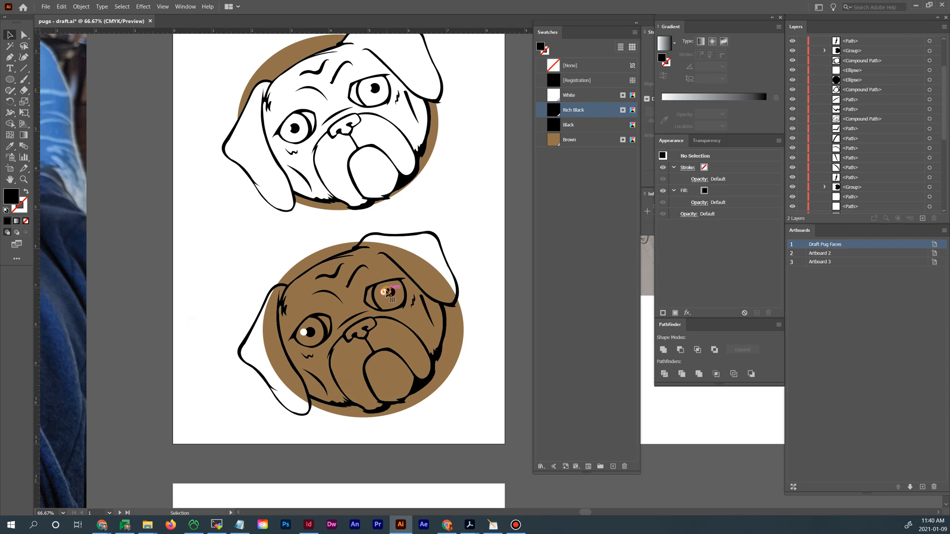
pyautogui.rightClick(385, 293)
pyautogui.click(411, 360)
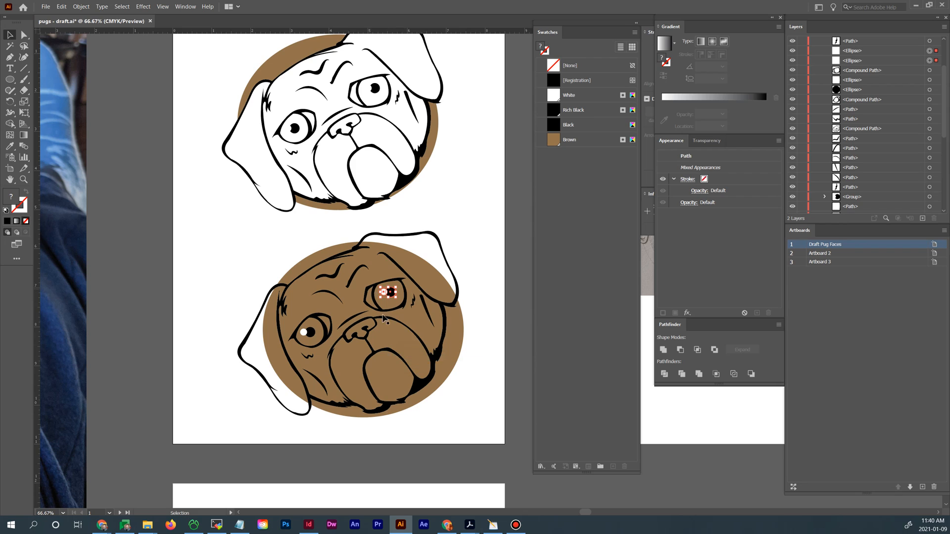
pyautogui.click(469, 402)
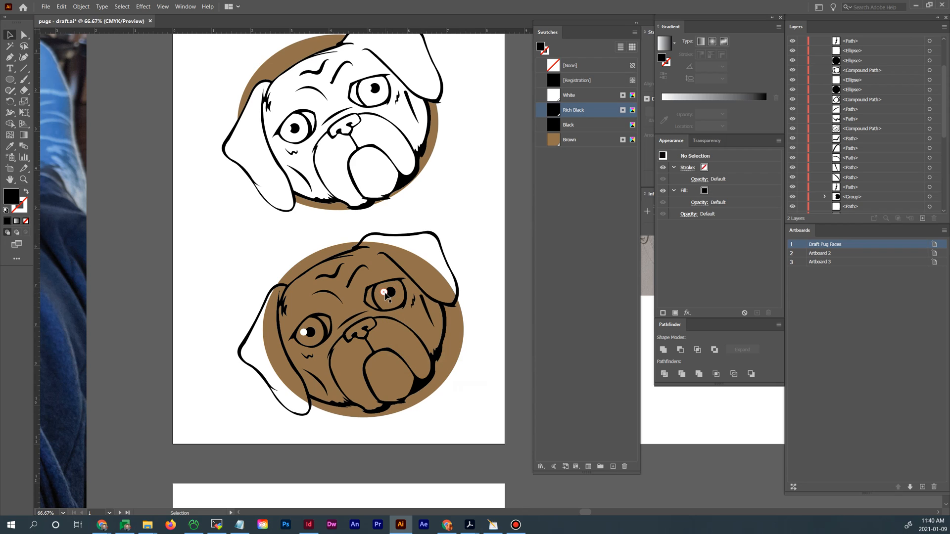
# Combine the lower pug's black outline, eyes, pupils, nose, brows and wrinkle lines into one compound path, leaving out the white highlights
pyautogui.click(385, 294)
pyautogui.click(391, 295)
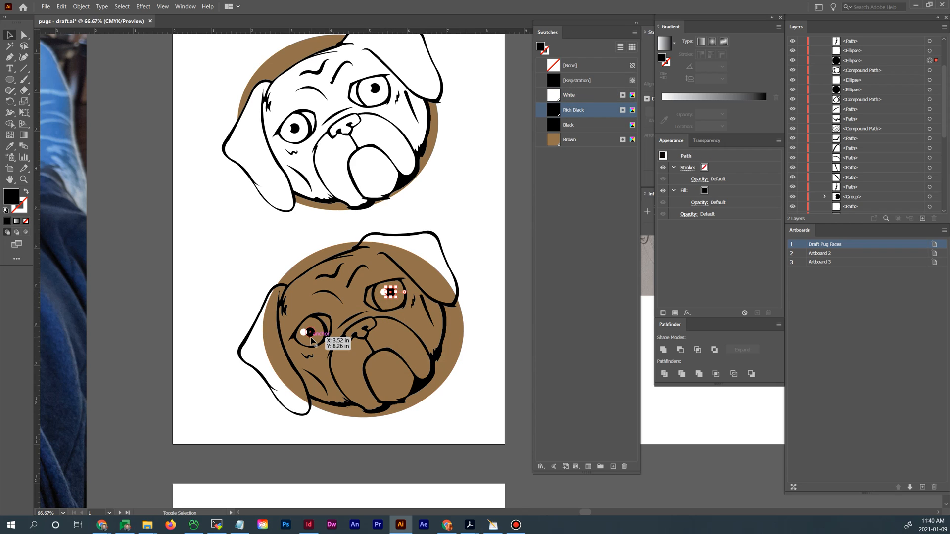
pyautogui.keyDown('shift'); pyautogui.click(311, 336); pyautogui.keyUp('shift')
pyautogui.keyDown('shift'); pyautogui.click(323, 338); pyautogui.keyUp('shift')
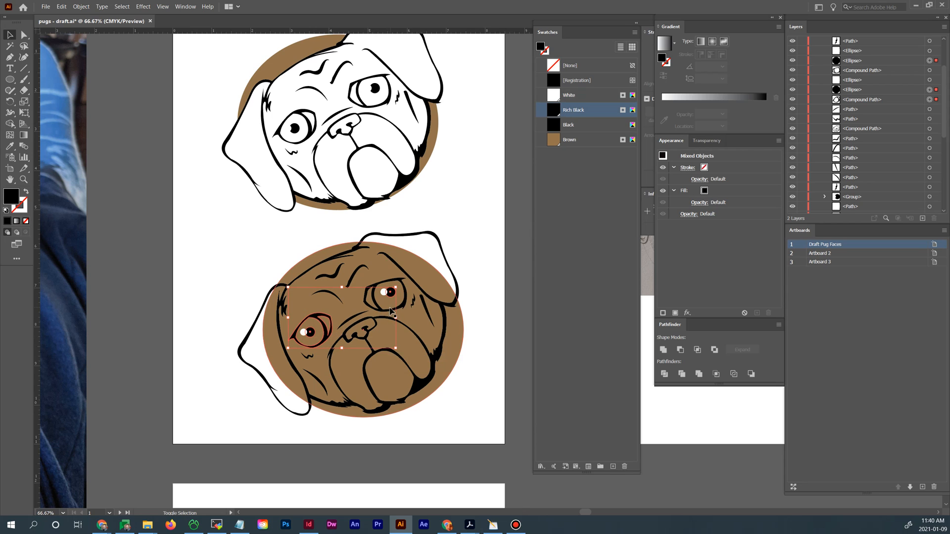
pyautogui.keyDown('shift'); pyautogui.click(362, 322); pyautogui.keyUp('shift')
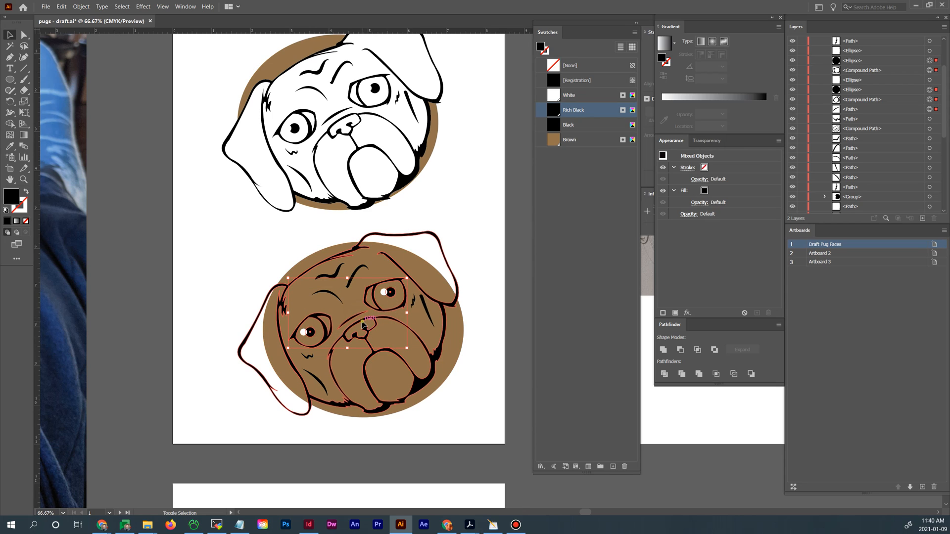
pyautogui.keyDown('shift'); pyautogui.click(363, 322); pyautogui.keyUp('shift')
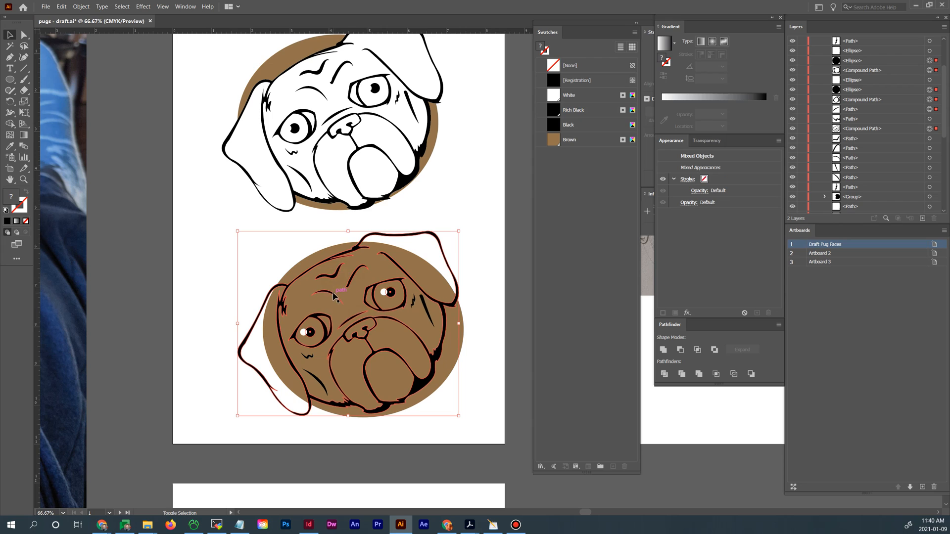
pyautogui.keyDown('shift'); pyautogui.click(410, 308); pyautogui.keyUp('shift')
pyautogui.keyDown('shift'); pyautogui.click(313, 356); pyautogui.keyUp('shift')
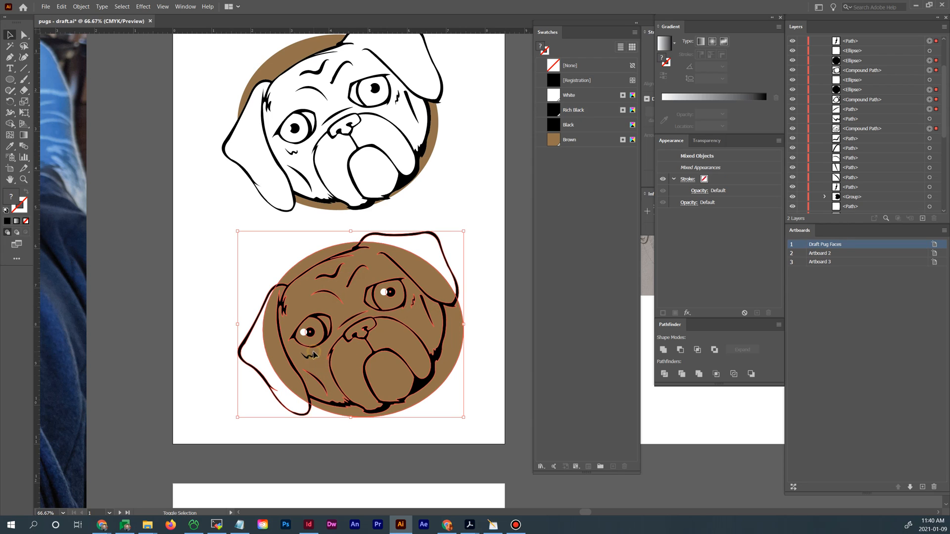
pyautogui.keyDown('shift'); pyautogui.click(430, 391); pyautogui.keyUp('shift')
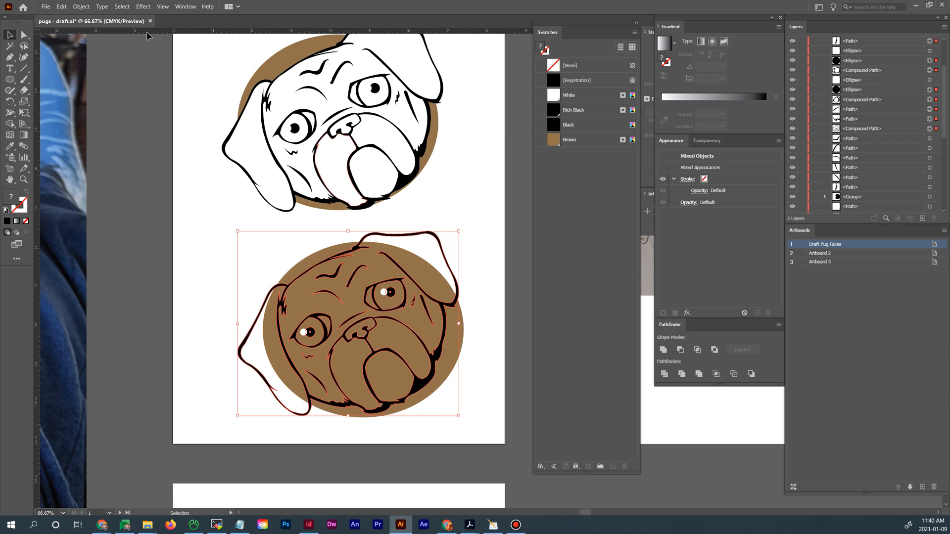
pyautogui.click(81, 7)
pyautogui.moveTo(116, 202)
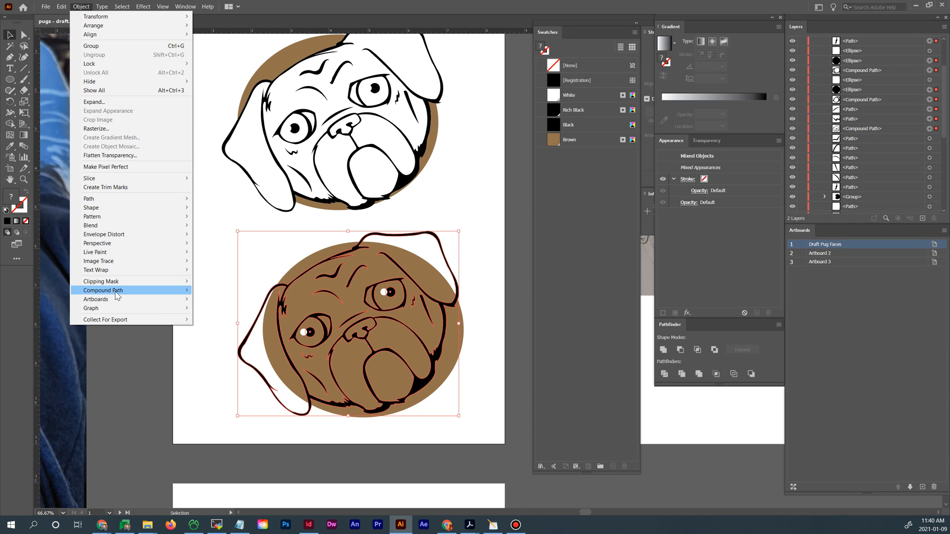
pyautogui.moveTo(164, 291)
pyautogui.click(235, 292)
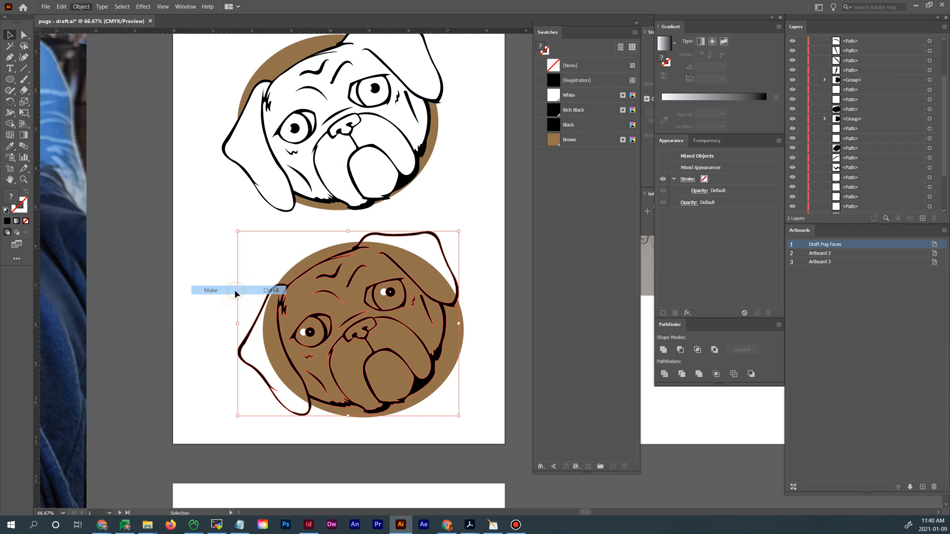
pyautogui.click(203, 272)
# Try moving the lower pug's compound line art and filling it with Brown, White and Rich Black, and undo these changes
pyautogui.moveTo(435, 295); pyautogui.dragTo(484, 285)
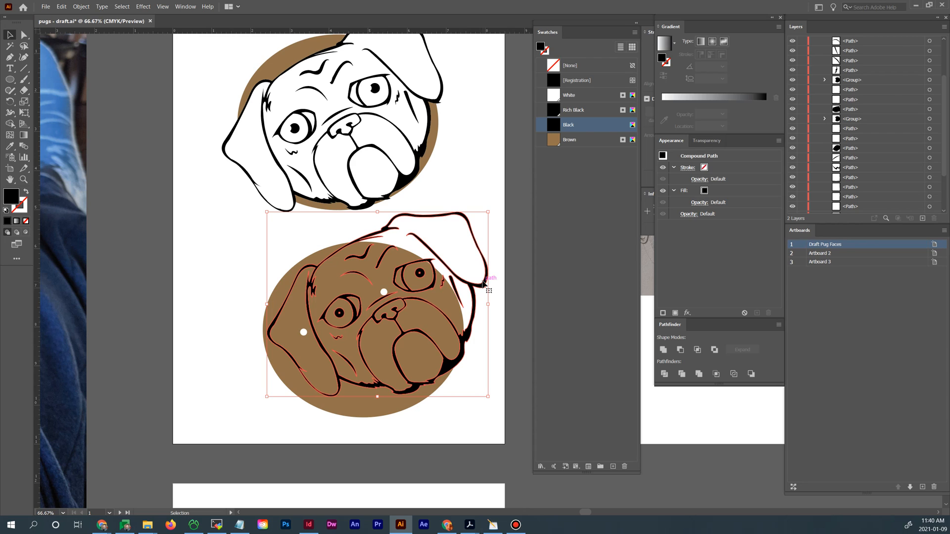
pyautogui.click(579, 144)
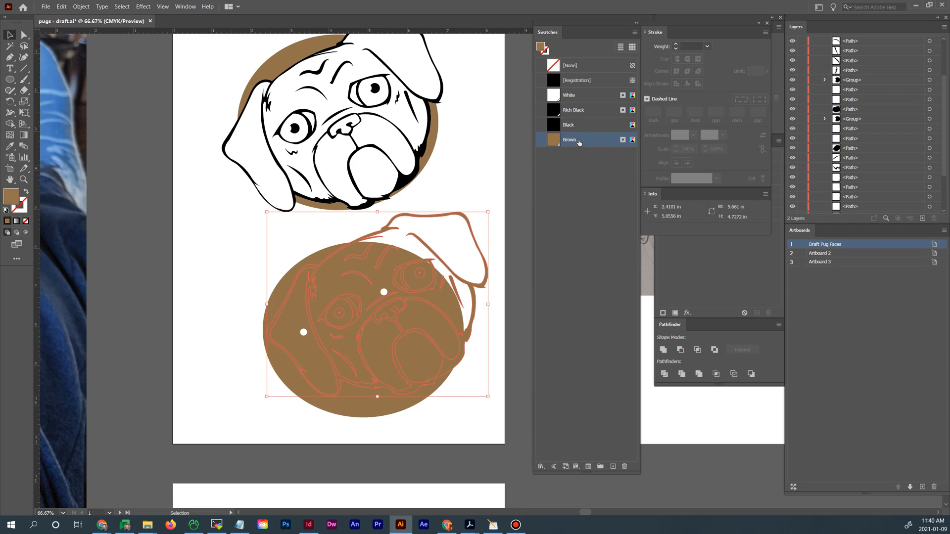
pyautogui.hotkey('ctrl', 'z')
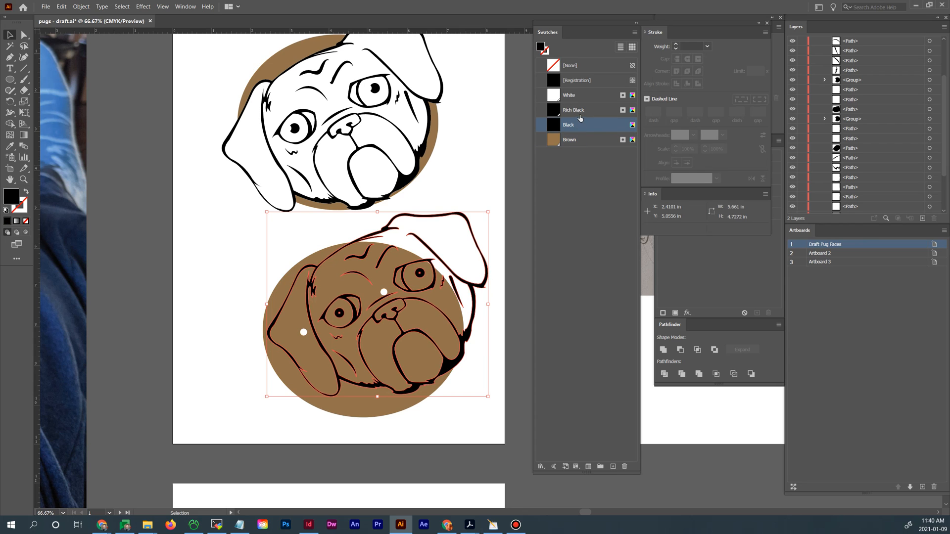
pyautogui.click(577, 102)
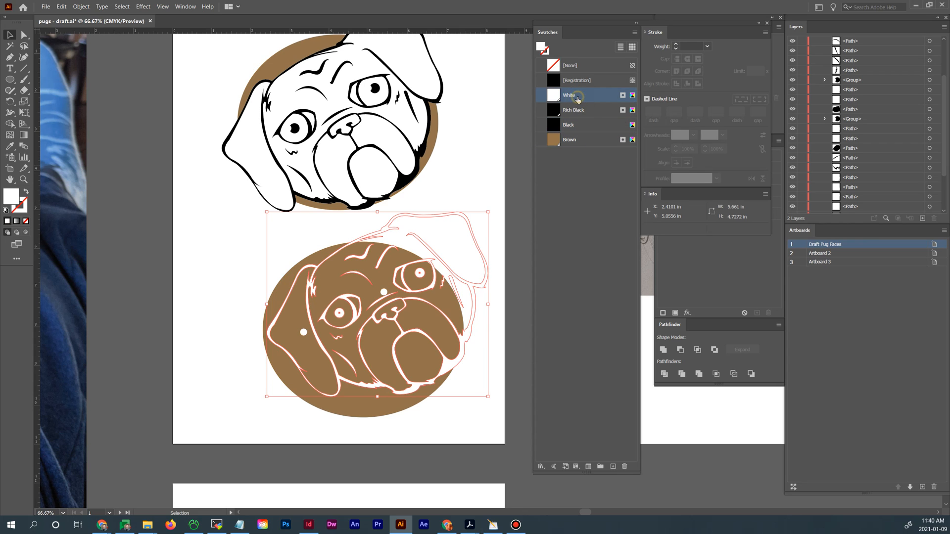
pyautogui.click(577, 141)
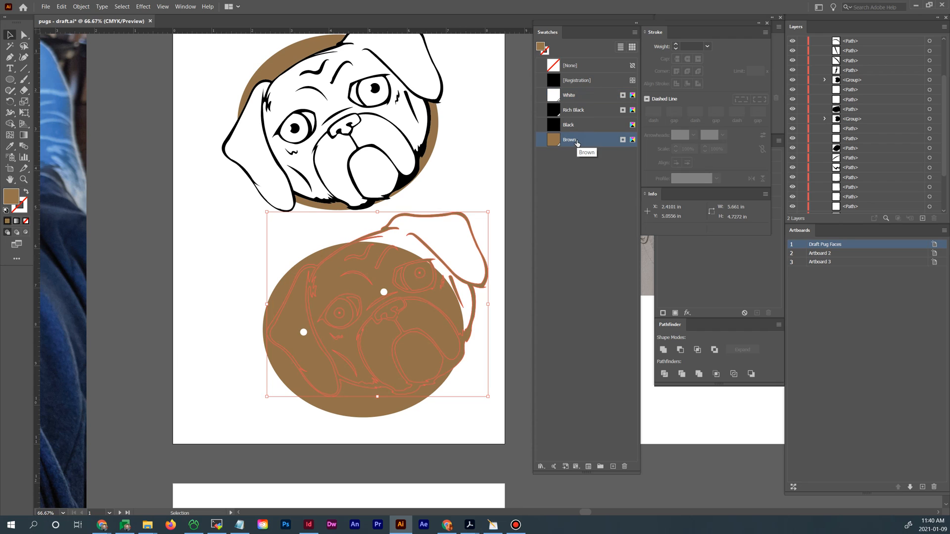
pyautogui.click(574, 116)
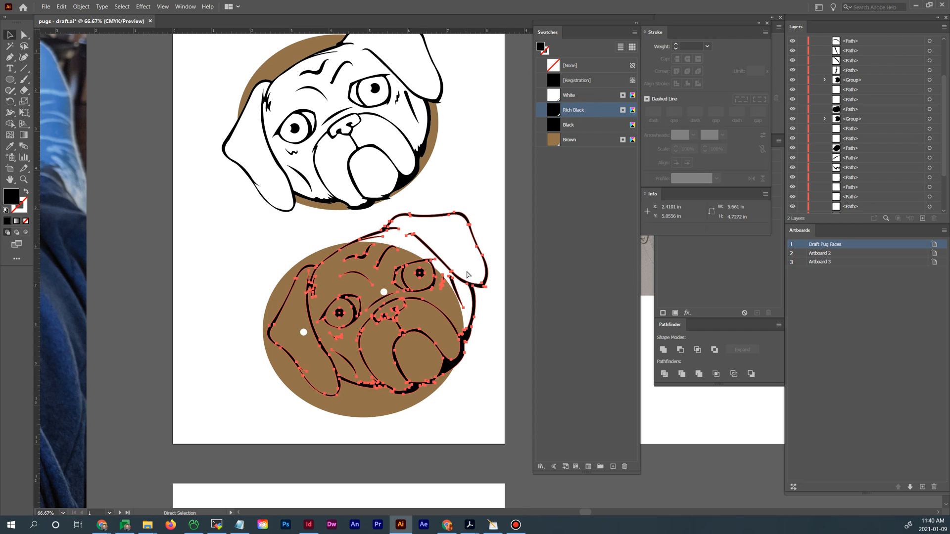
pyautogui.hotkey('ctrl', 'z')
pyautogui.hotkey('ctrl', 'z')
pyautogui.hotkey('ctrl', 'z')
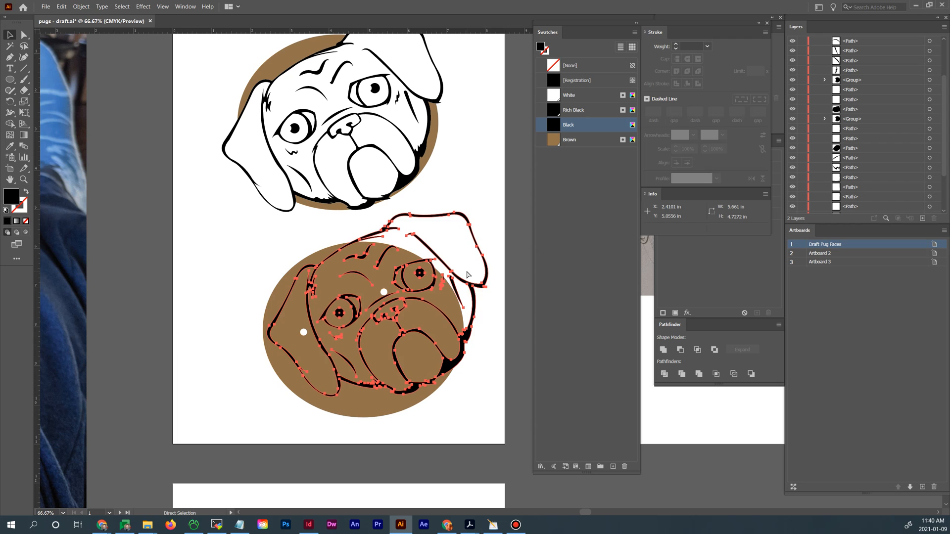
pyautogui.hotkey('ctrl', 'z')
pyautogui.click(486, 346)
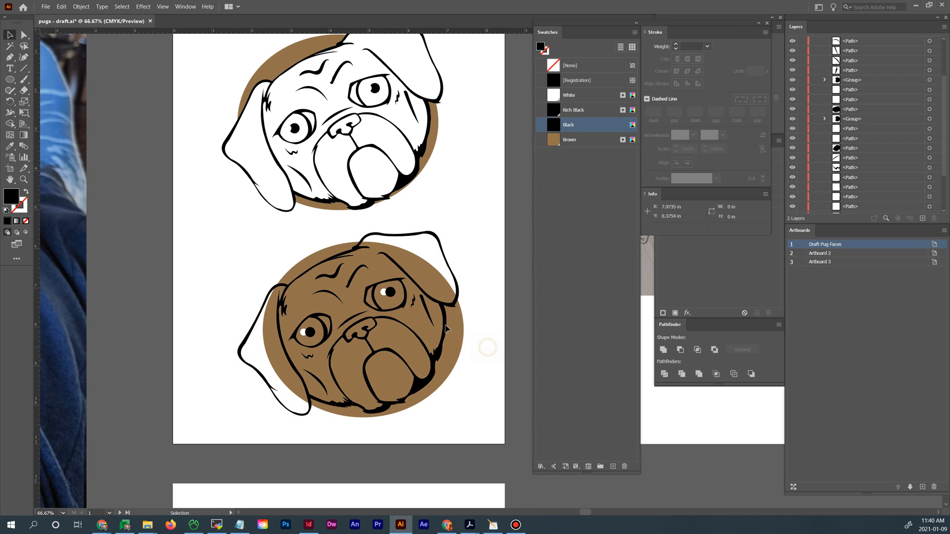
# Bring the white highlights of the lower pug's two eyes to the front
pyautogui.click(385, 292)
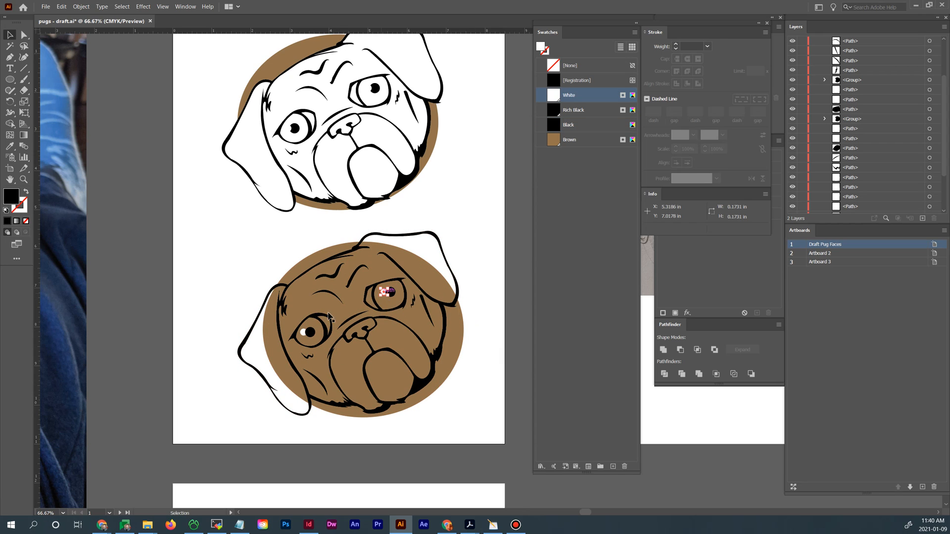
pyautogui.click(303, 338)
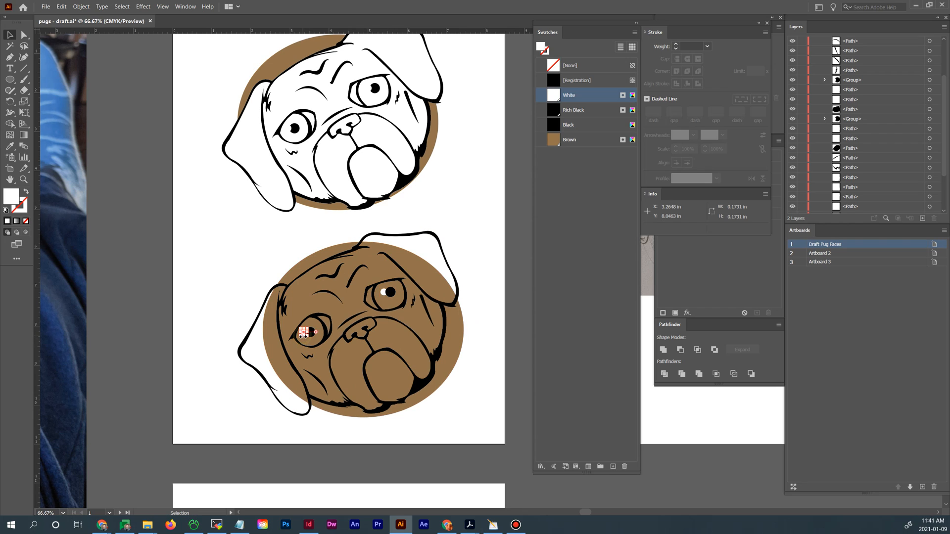
pyautogui.keyDown('shift'); pyautogui.click(382, 294); pyautogui.keyUp('shift')
pyautogui.rightClick(382, 294)
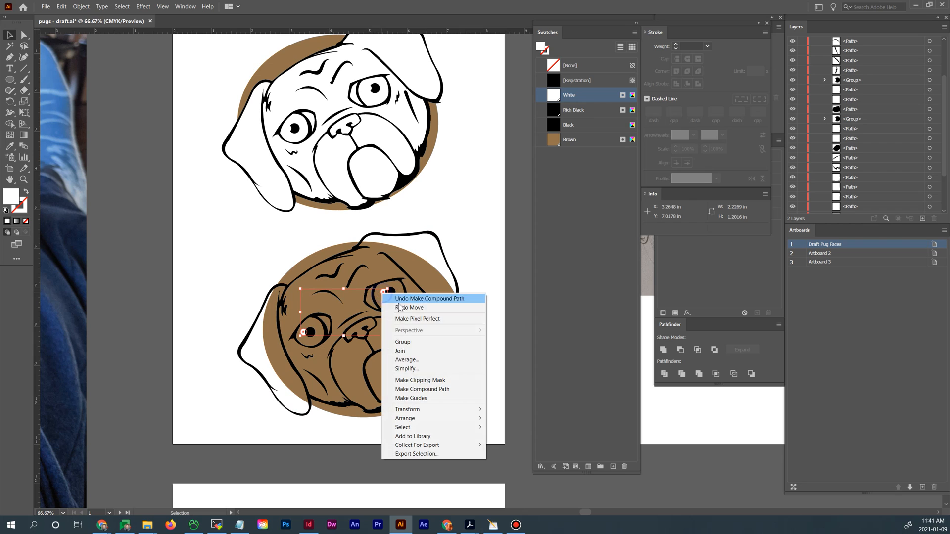
pyautogui.moveTo(429, 425)
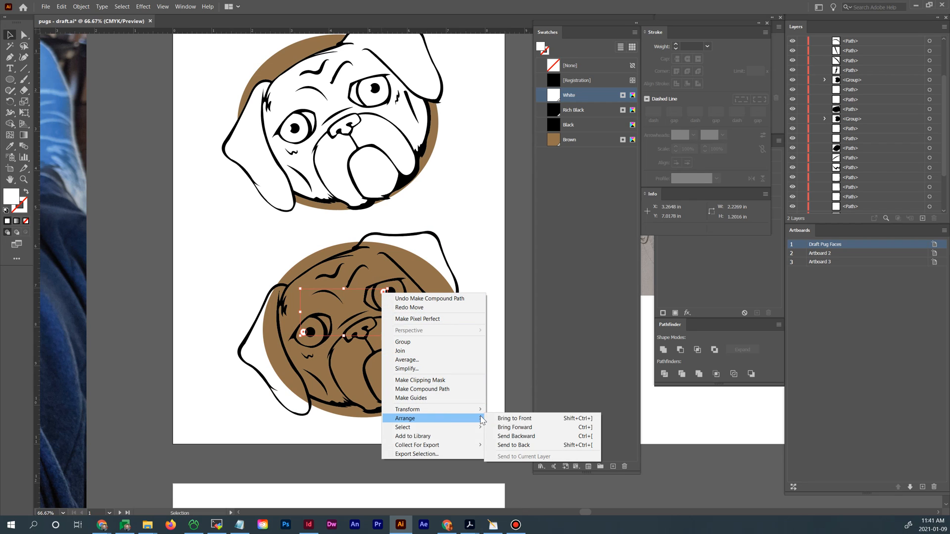
pyautogui.click(514, 419)
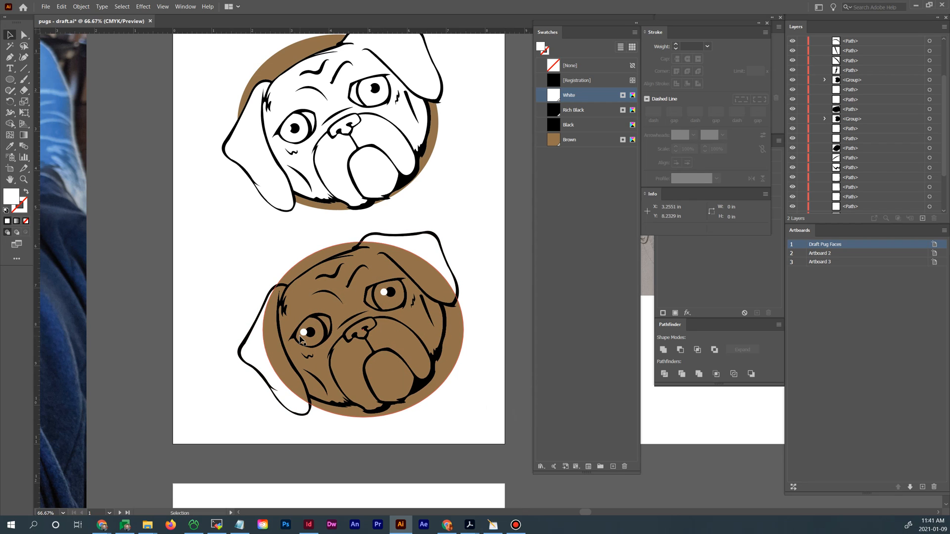
# Select the two white eye highlights together with the lower pug's black line art, and clear the selection
pyautogui.moveTo(303, 332); pyautogui.dragTo(304, 337)
pyautogui.keyDown('shift'); pyautogui.click(383, 294); pyautogui.keyUp('shift')
pyautogui.press('a')
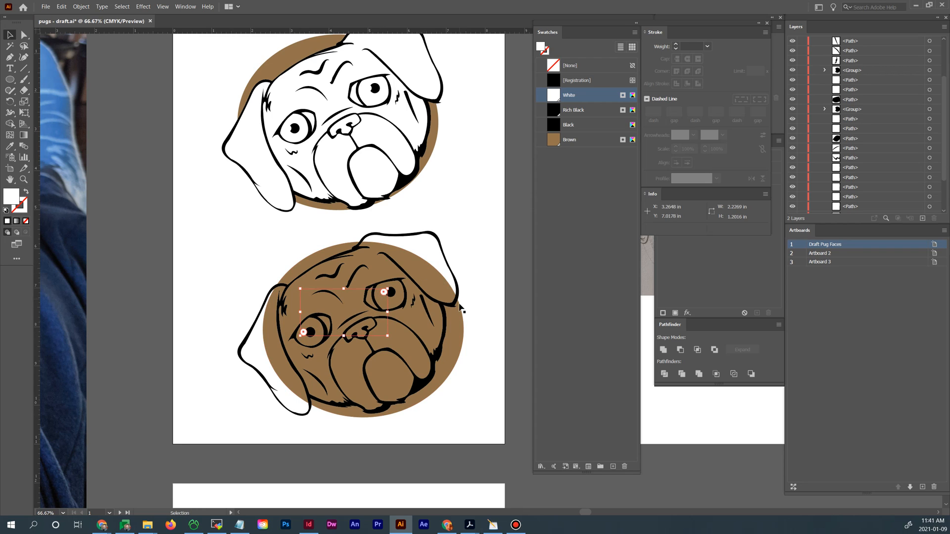
pyautogui.keyDown('shift'); pyautogui.click(444, 330); pyautogui.keyUp('shift')
pyautogui.keyDown('shift'); pyautogui.click(444, 329); pyautogui.keyUp('shift')
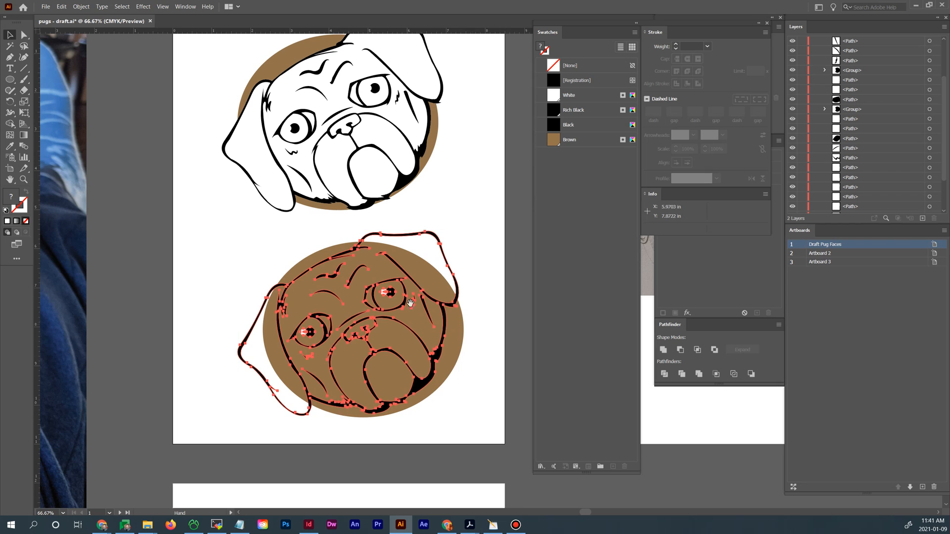
pyautogui.scroll(2, 447, 274)
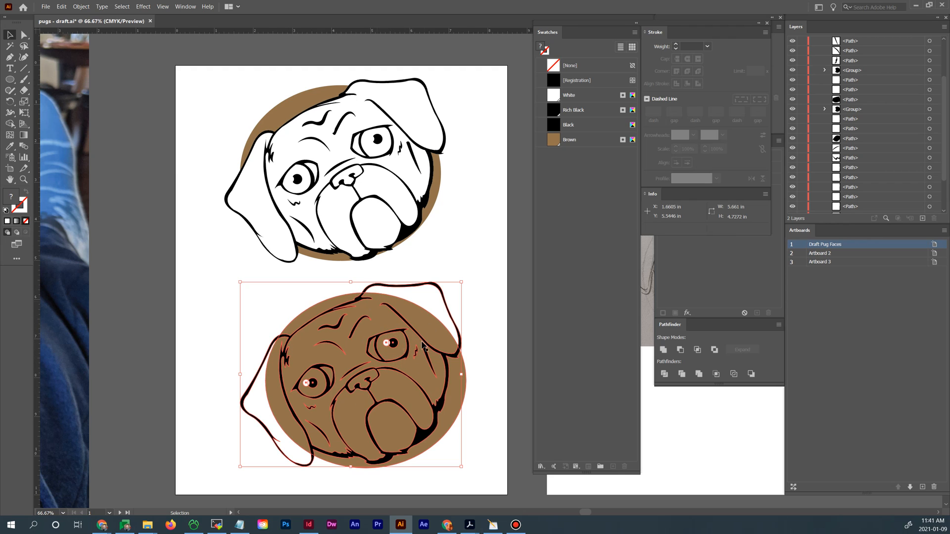
pyautogui.click(488, 346)
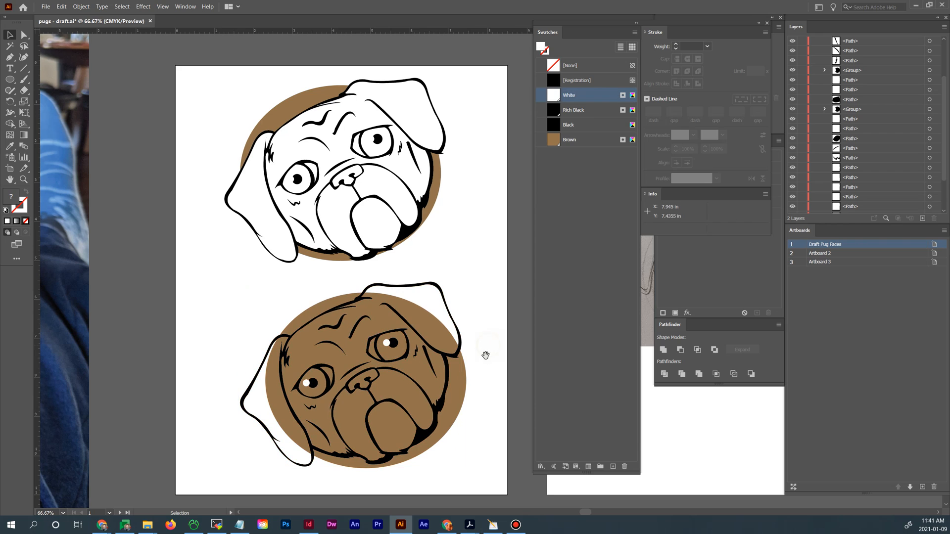
# Isolate the lower pug's black compound path and look over the artwork and the pencil sketch on the neighbouring artboard
pyautogui.moveTo(483, 354)
pyautogui.mouseDown()
pyautogui.moveTo(500, 310)
pyautogui.moveTo(485, 329)
pyautogui.moveTo(488, 407)
pyautogui.moveTo(494, 385)
pyautogui.moveTo(473, 342)
pyautogui.mouseUp()
pyautogui.doubleClick(480, 302)
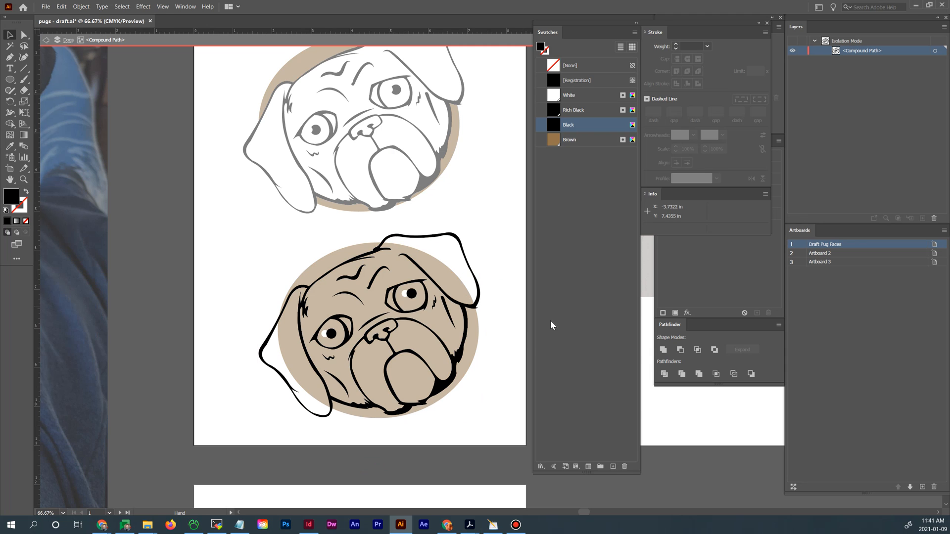
pyautogui.moveTo(551, 322); pyautogui.dragTo(227, 343)
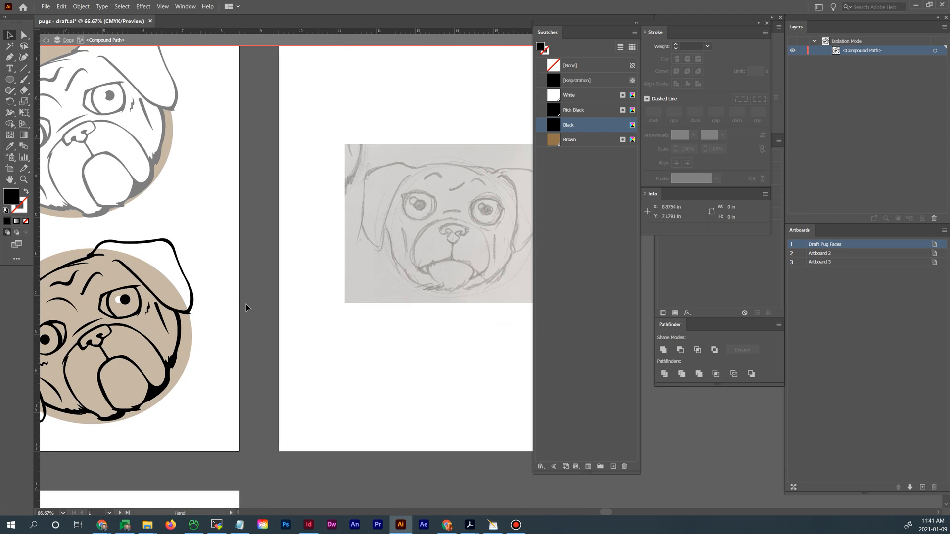
pyautogui.moveTo(246, 307); pyautogui.dragTo(448, 292)
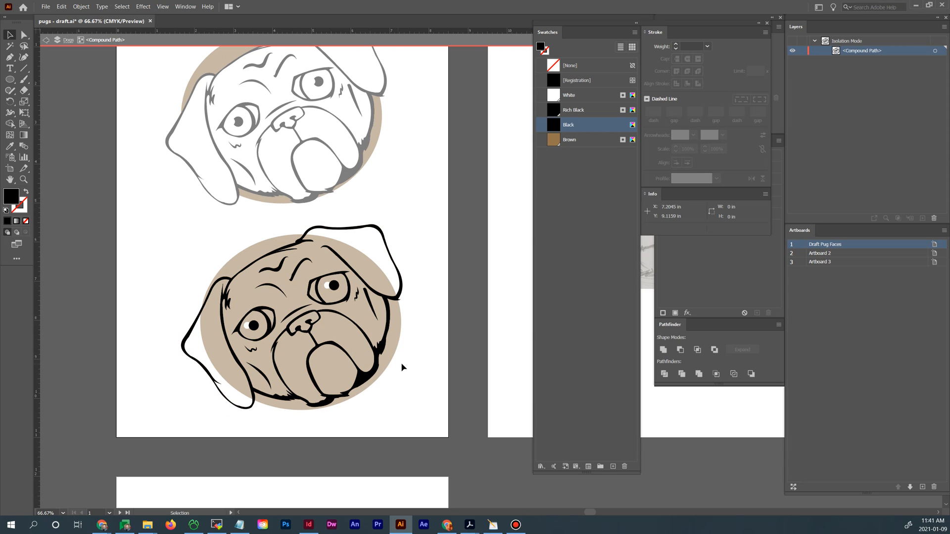
pyautogui.moveTo(366, 365); pyautogui.dragTo(423, 362)
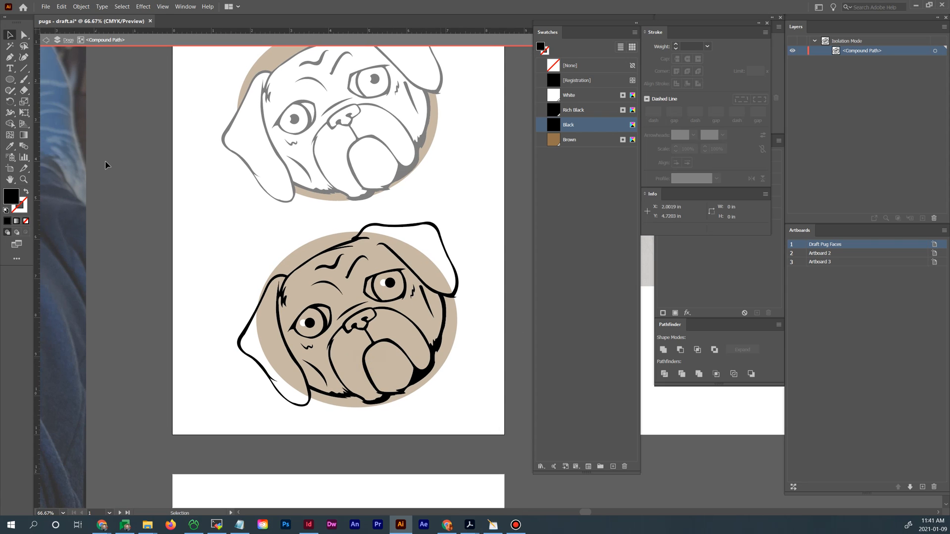
# Leave the compound path's isolation for the Dogs layer and place a copy of the brown ellipse over the top edge of the artboard below
pyautogui.click(68, 40)
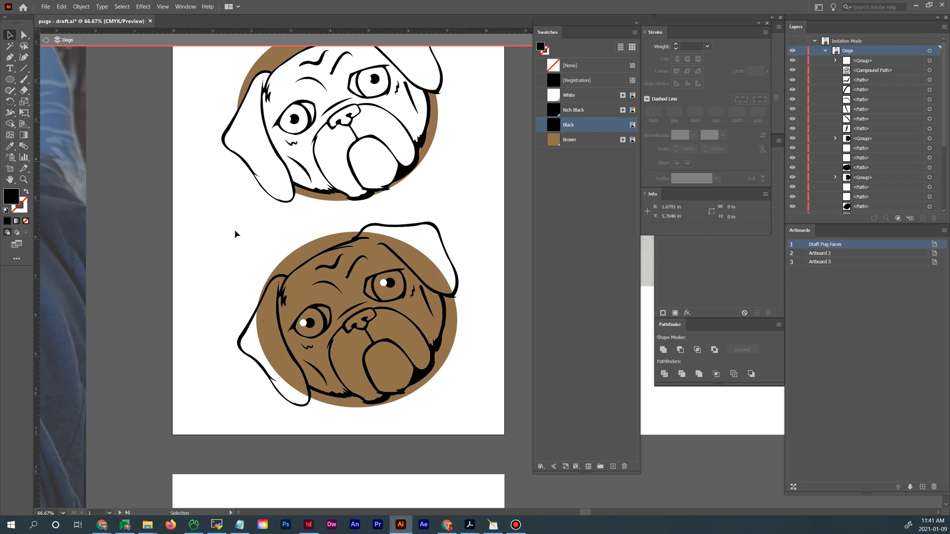
pyautogui.click(293, 262)
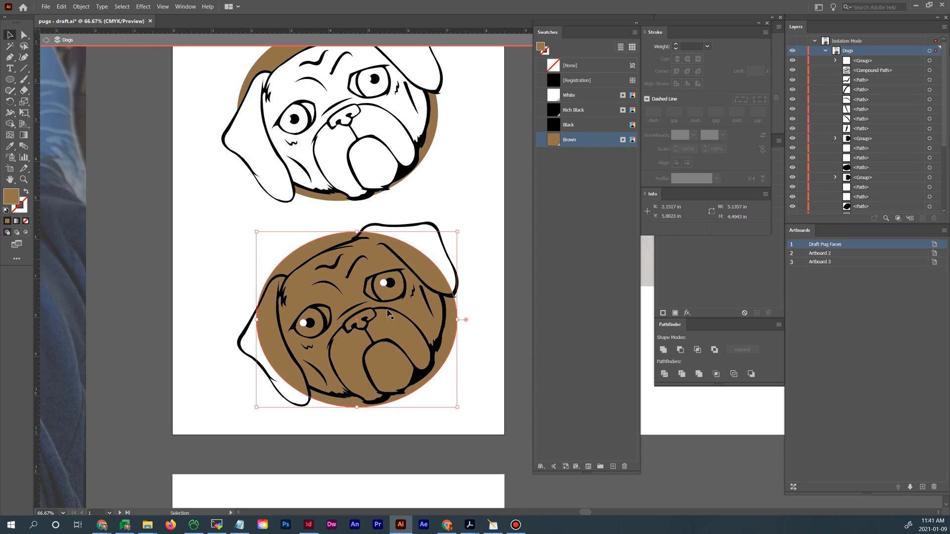
pyautogui.moveTo(479, 379); pyautogui.dragTo(456, 326)
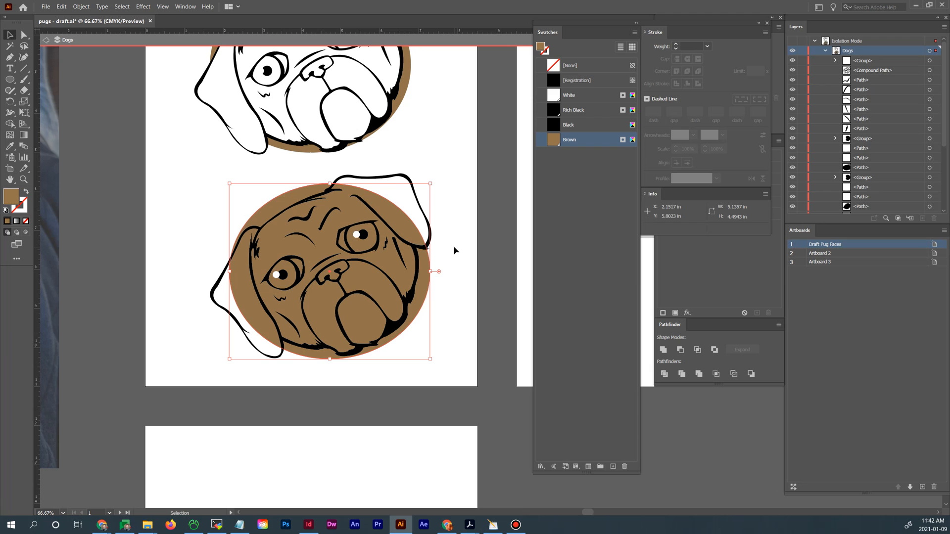
pyautogui.moveTo(505, 248); pyautogui.dragTo(477, 140)
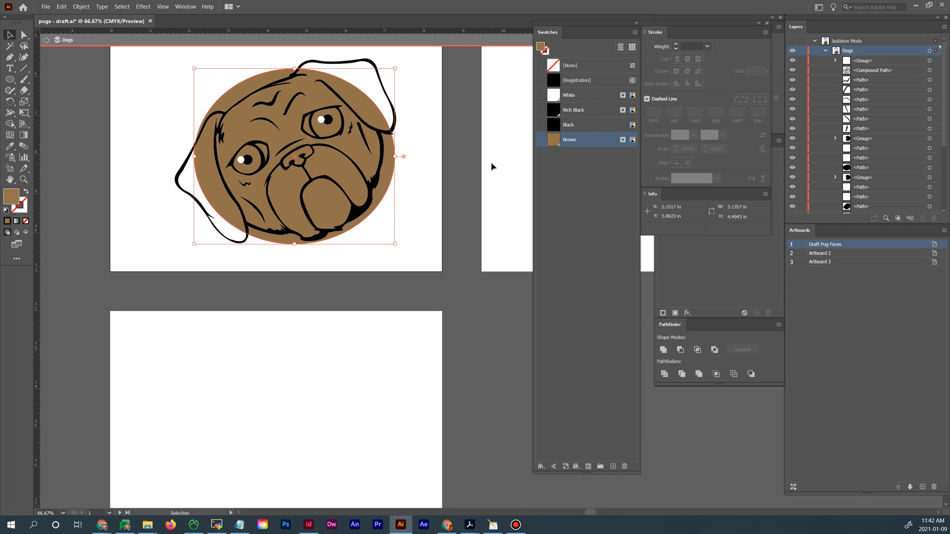
pyautogui.scroll(5, 491, 167)
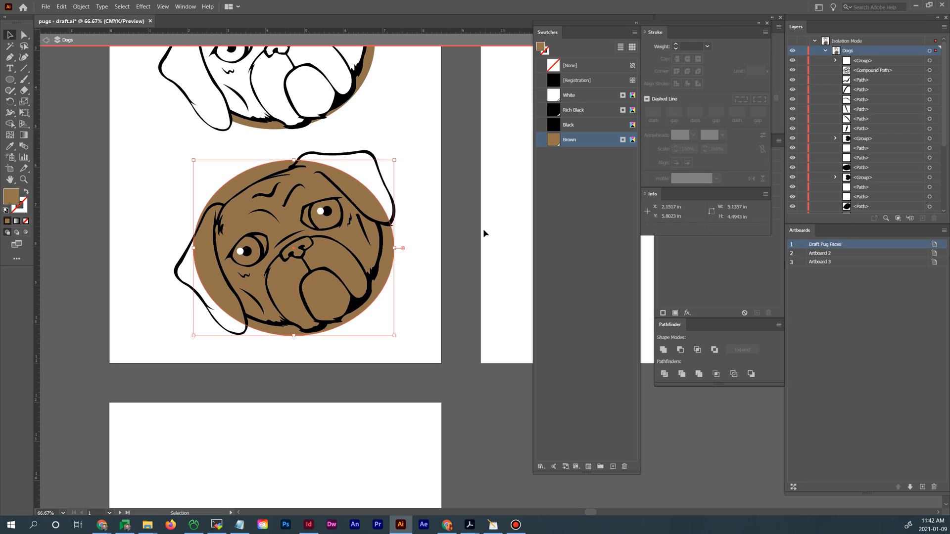
pyautogui.click(473, 225)
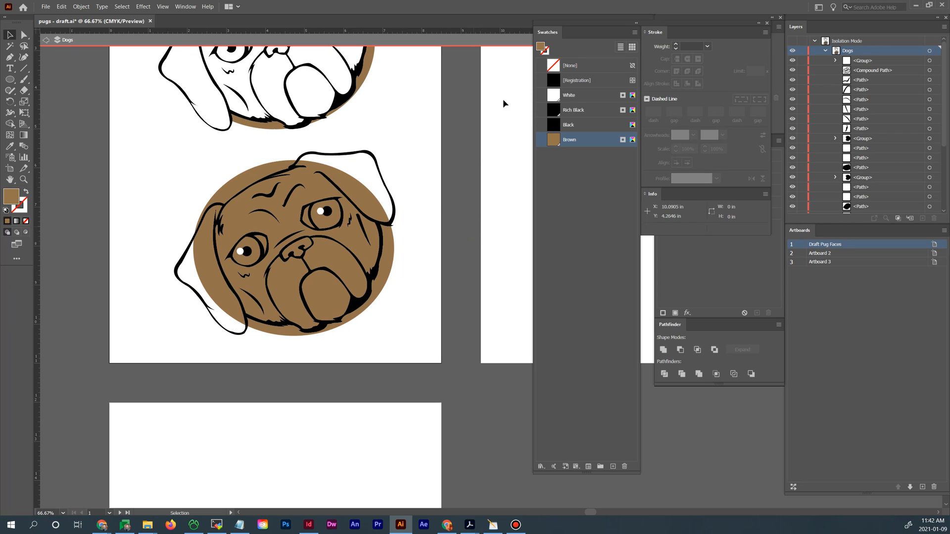
pyautogui.click(387, 259)
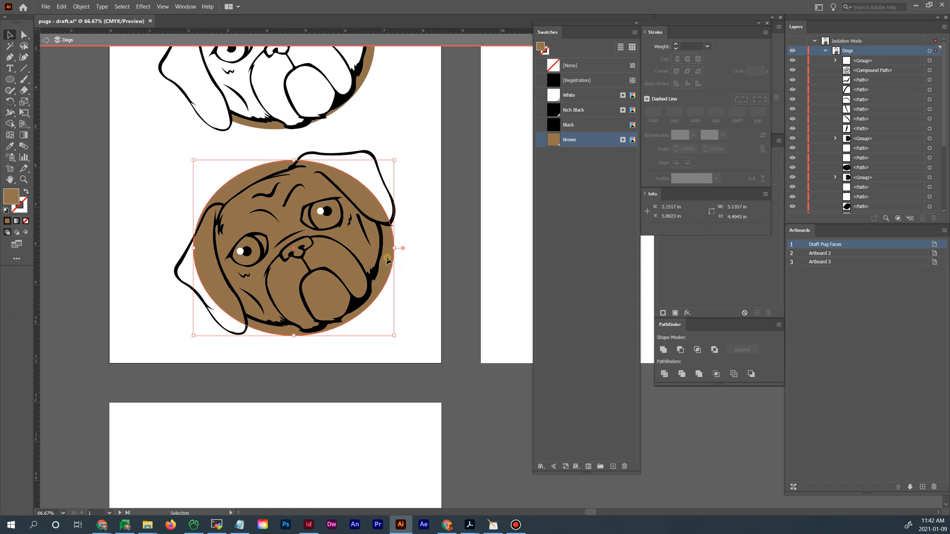
pyautogui.moveTo(386, 258); pyautogui.dragTo(393, 477)
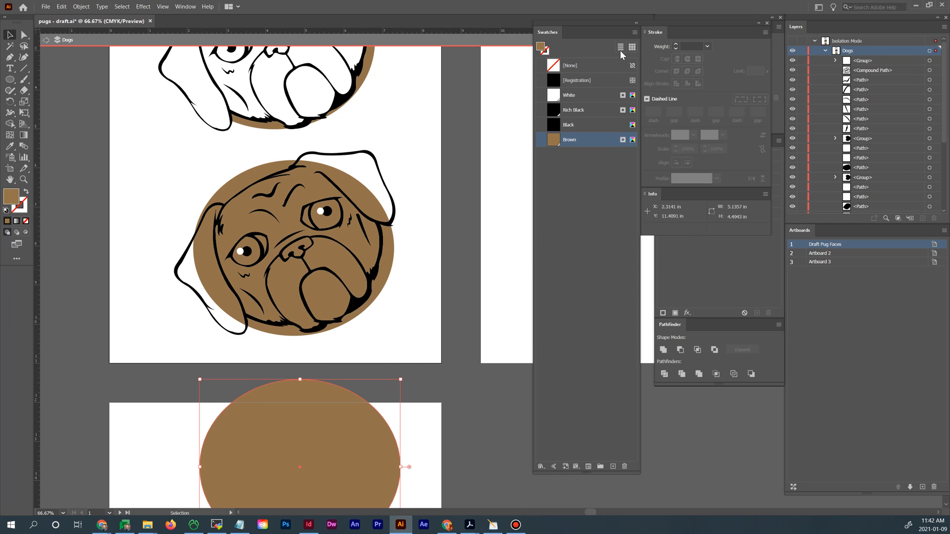
# Create a global process colour swatch named pea green with CMYK values 45, 24, 76 and 17
pyautogui.click(634, 33)
pyautogui.click(656, 36)
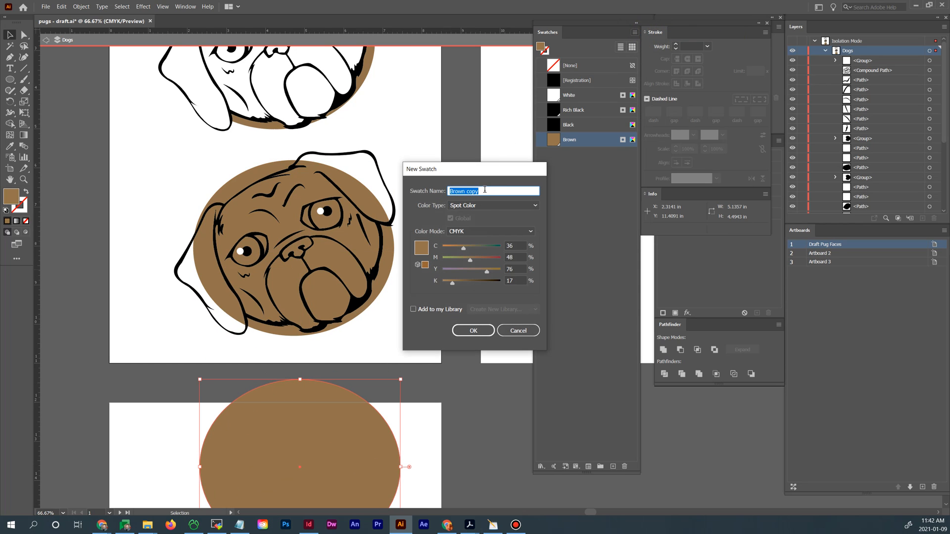
pyautogui.click(489, 207)
pyautogui.click(493, 217)
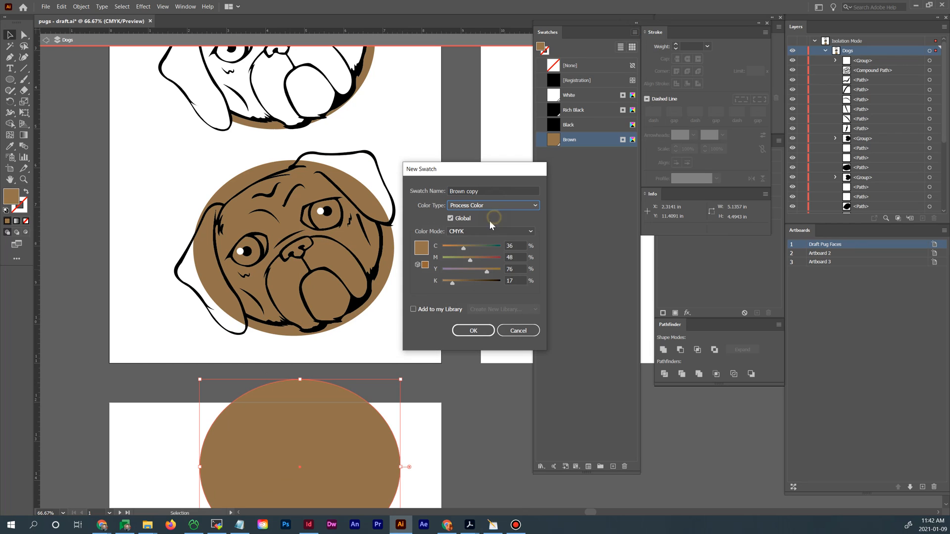
pyautogui.moveTo(464, 249)
pyautogui.mouseDown()
pyautogui.moveTo(456, 262)
pyautogui.moveTo(469, 247)
pyautogui.mouseUp()
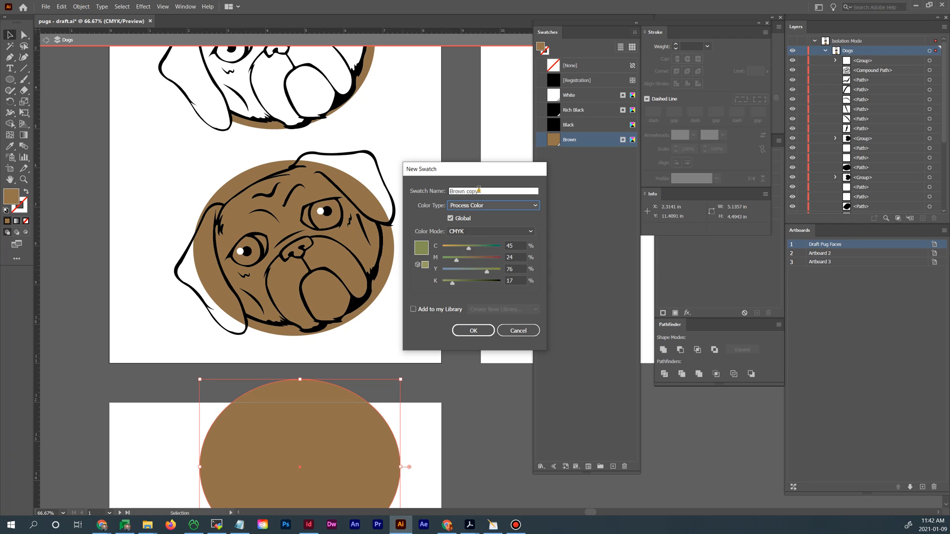
pyautogui.click(468, 191)
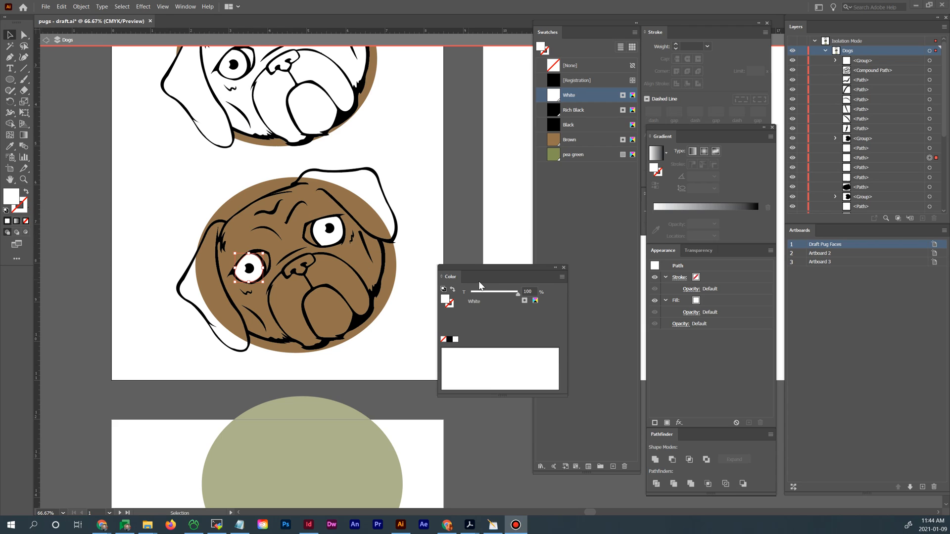
# Check the stroke and fill attributes of the lower pug's left white eye shape, leaving its fill active
pyautogui.click(683, 303)
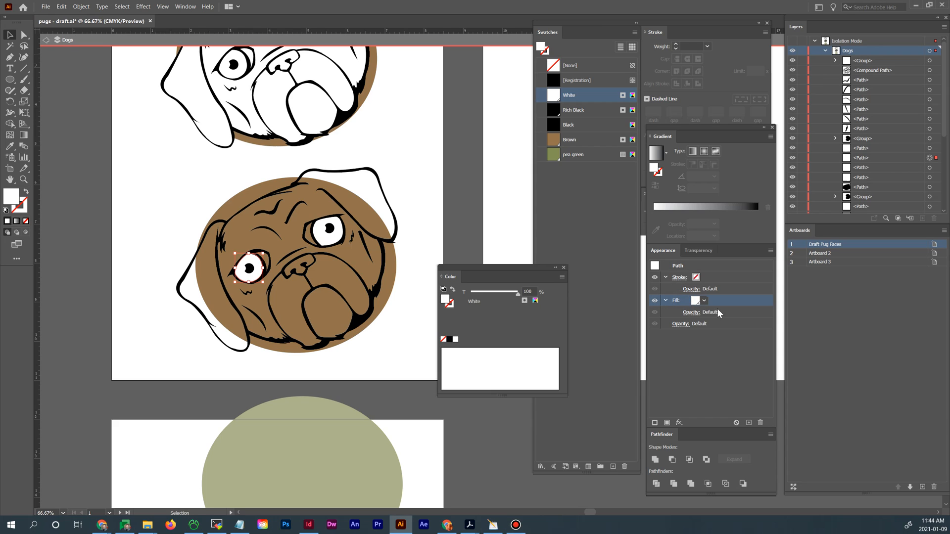
pyautogui.click(717, 278)
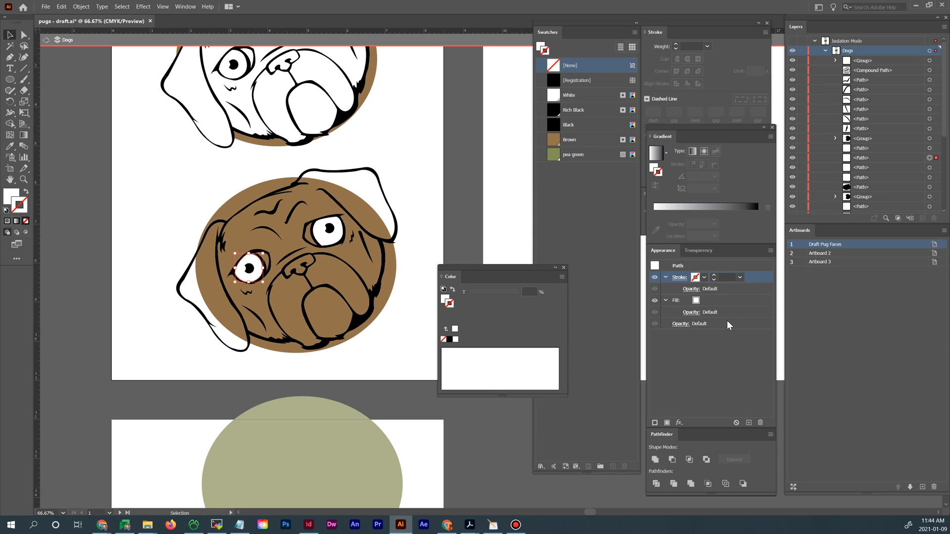
pyautogui.click(724, 301)
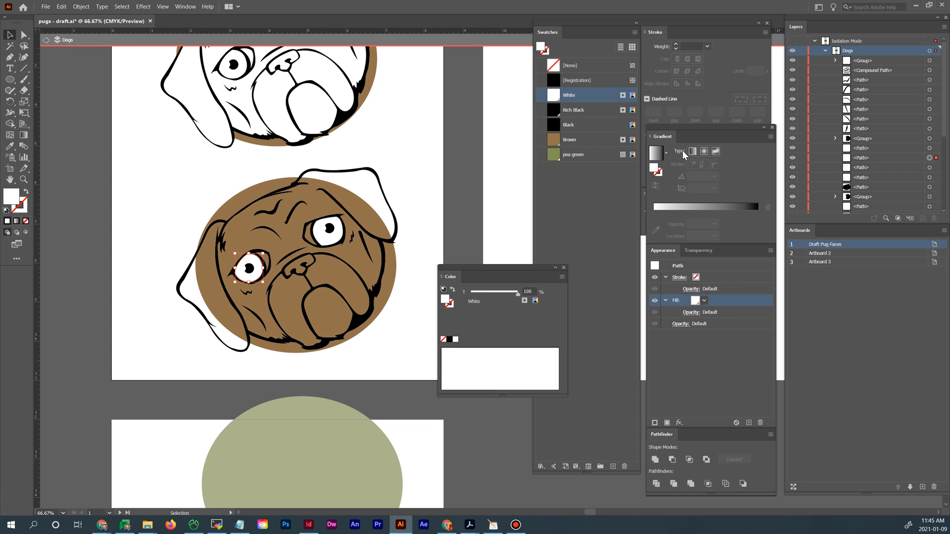
# Rearrange the floating Gradient, Appearance, Swatches and Stroke panels side by side, clear of the pug artwork
pyautogui.moveTo(698, 128); pyautogui.dragTo(694, 128)
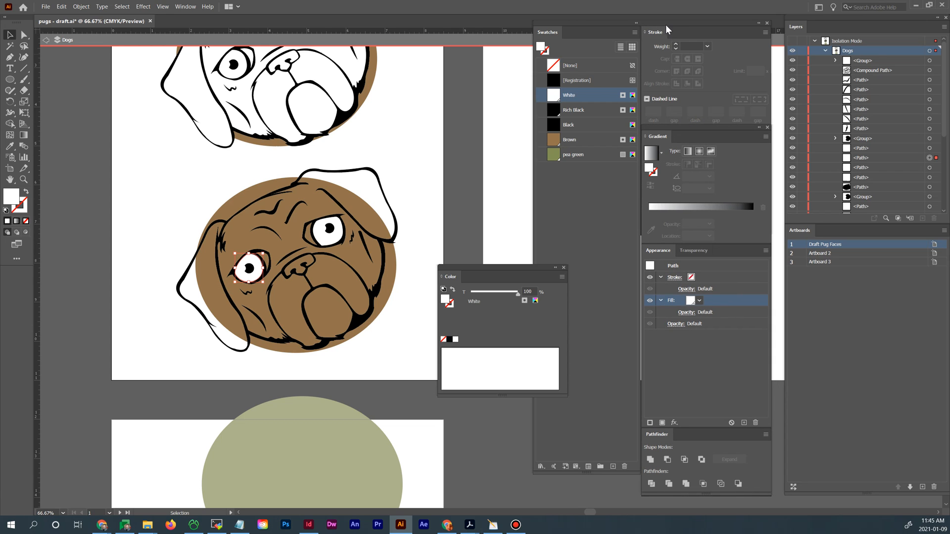
pyautogui.moveTo(666, 25)
pyautogui.mouseDown()
pyautogui.moveTo(921, 83)
pyautogui.moveTo(678, 22)
pyautogui.moveTo(635, 34)
pyautogui.mouseUp()
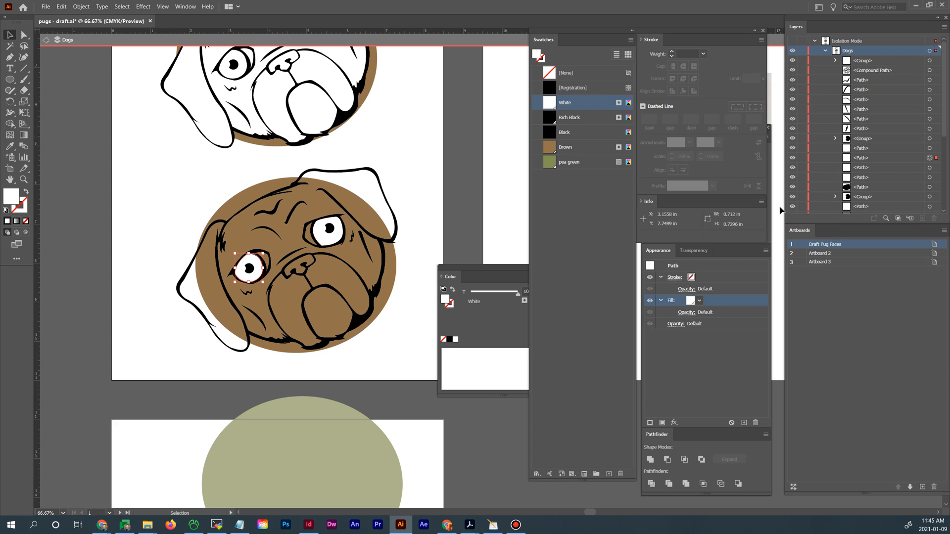
pyautogui.moveTo(843, 18); pyautogui.dragTo(949, 17)
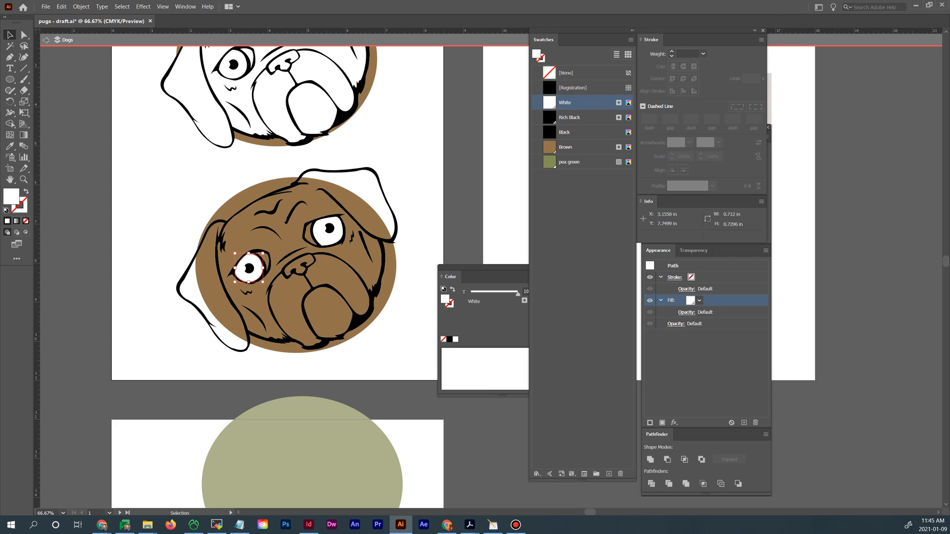
pyautogui.moveTo(612, 31); pyautogui.dragTo(791, 22)
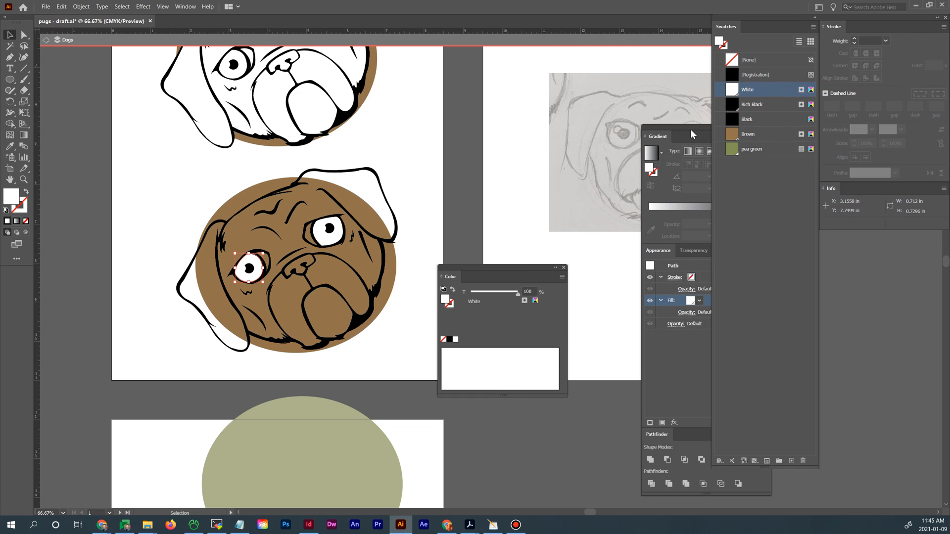
pyautogui.moveTo(691, 131); pyautogui.dragTo(630, 17)
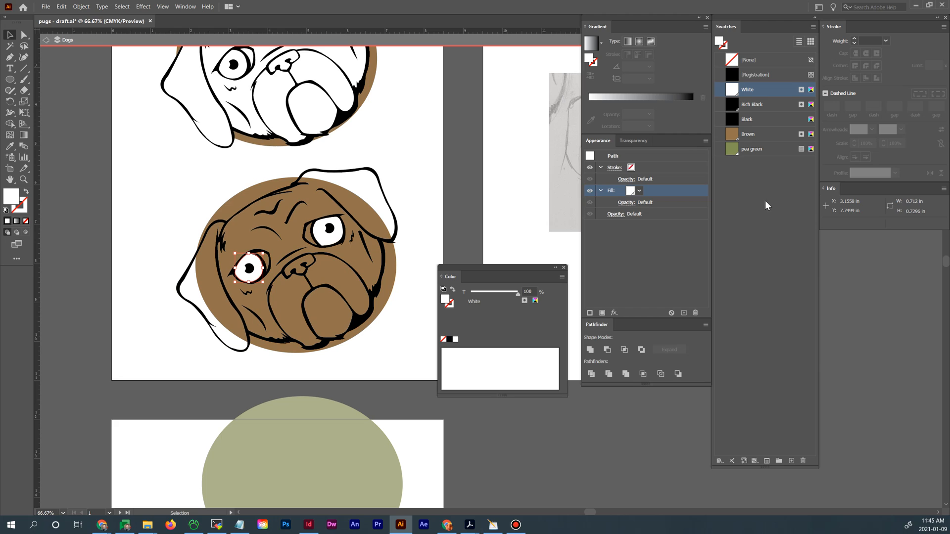
# Fill the lower pug's left eye shape with pea green and change that swatch's colour type to Spot Color
pyautogui.click(743, 197)
pyautogui.doubleClick(759, 151)
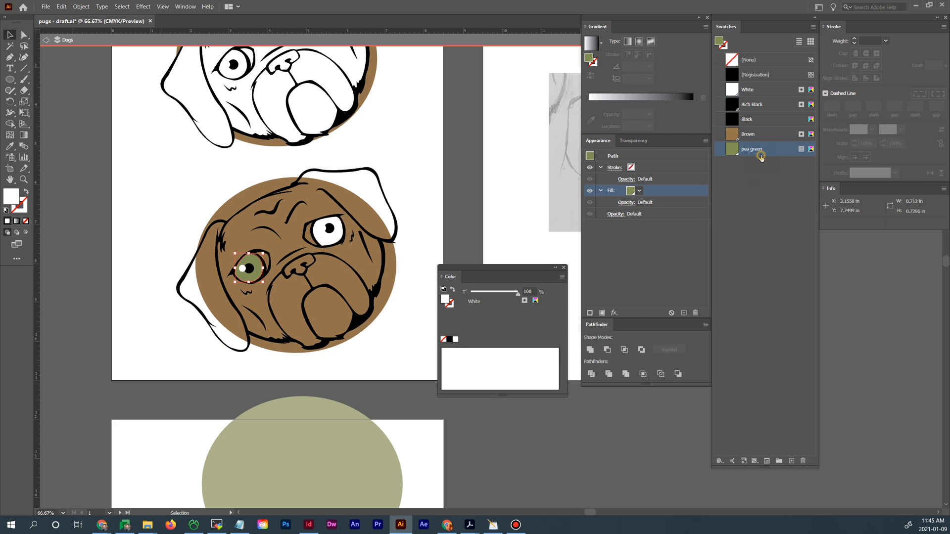
pyautogui.click(499, 206)
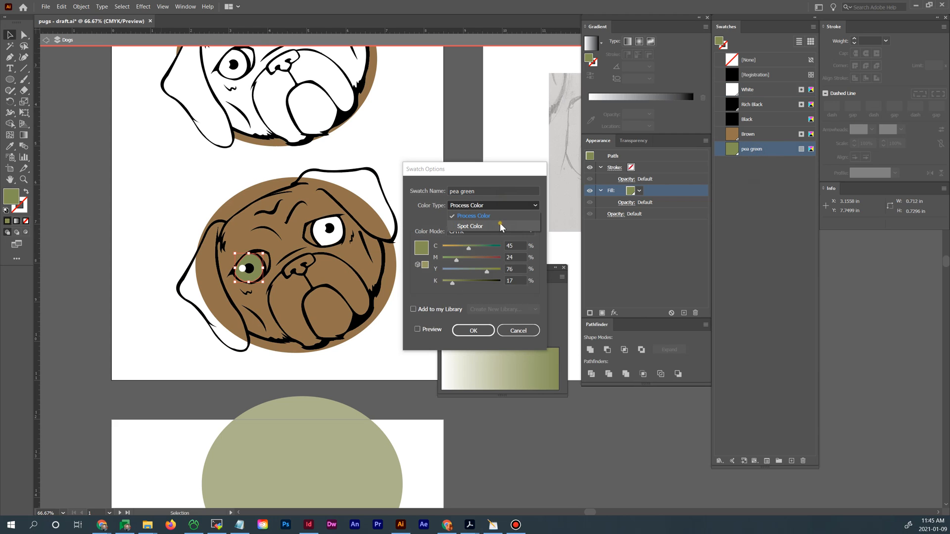
pyautogui.click(496, 226)
pyautogui.click(474, 330)
pyautogui.click(761, 261)
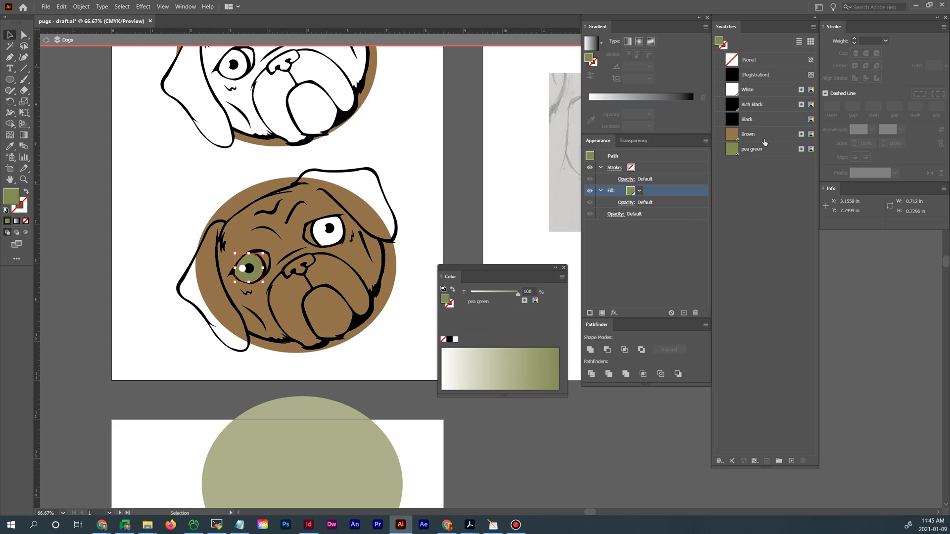
# Fill the left eye with a radial gradient running from pea green at 0% to Brown at 100%
pyautogui.moveTo(765, 136); pyautogui.dragTo(681, 106)
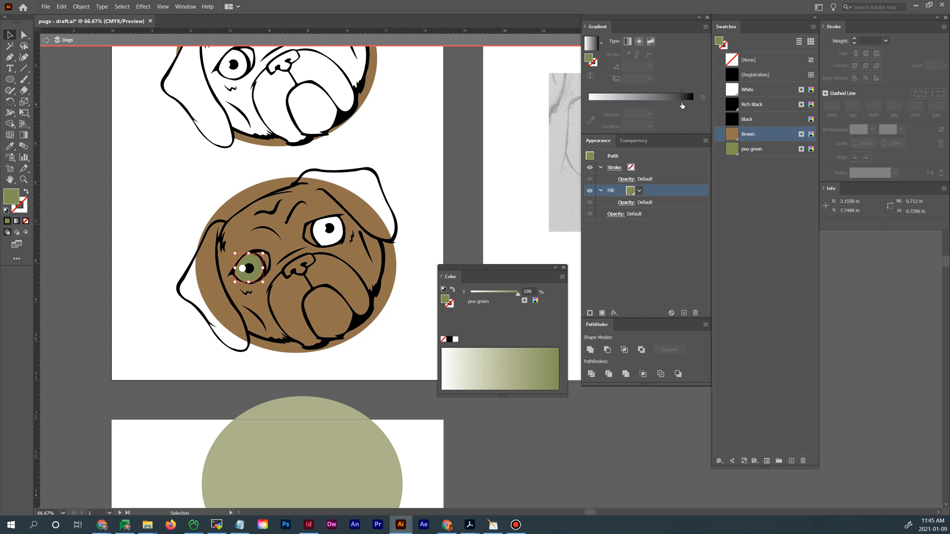
pyautogui.moveTo(751, 149); pyautogui.dragTo(593, 141)
pyautogui.click(692, 114)
pyautogui.moveTo(692, 114)
pyautogui.mouseDown()
pyautogui.moveTo(701, 156)
pyautogui.moveTo(681, 112)
pyautogui.moveTo(692, 114)
pyautogui.mouseUp()
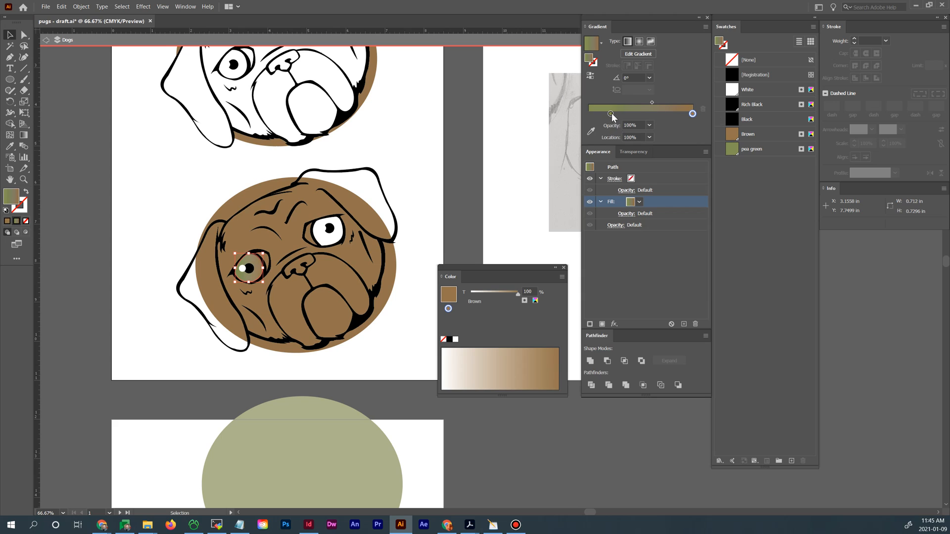
pyautogui.moveTo(611, 114); pyautogui.dragTo(588, 114)
pyautogui.click(640, 42)
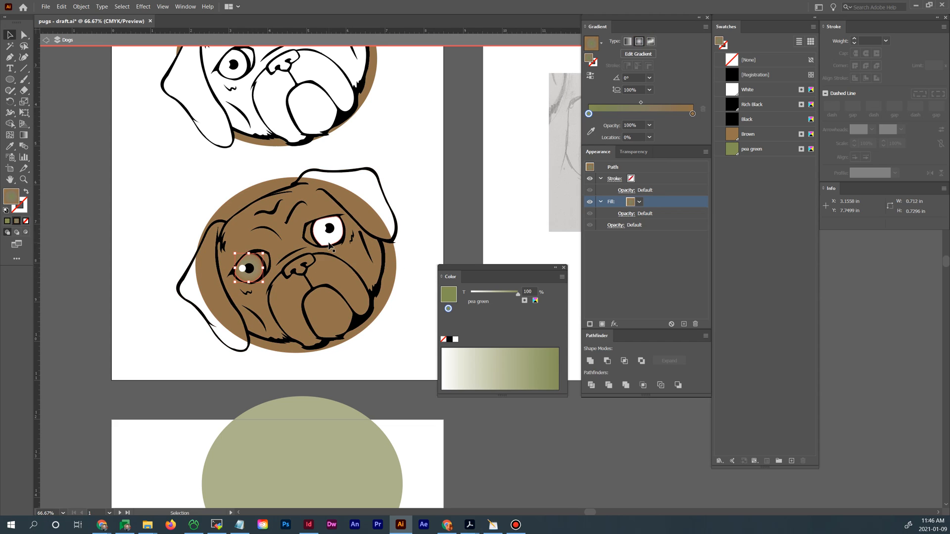
# Reselect the left eye and save its pea green to Brown radial gradient as a new gradient swatch
pyautogui.click(426, 233)
pyautogui.click(262, 277)
pyautogui.click(600, 44)
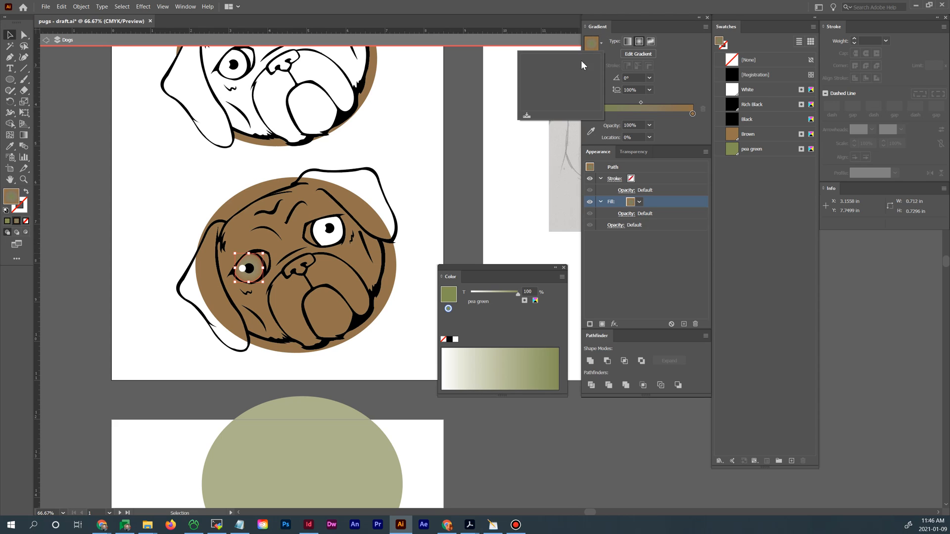
pyautogui.click(527, 116)
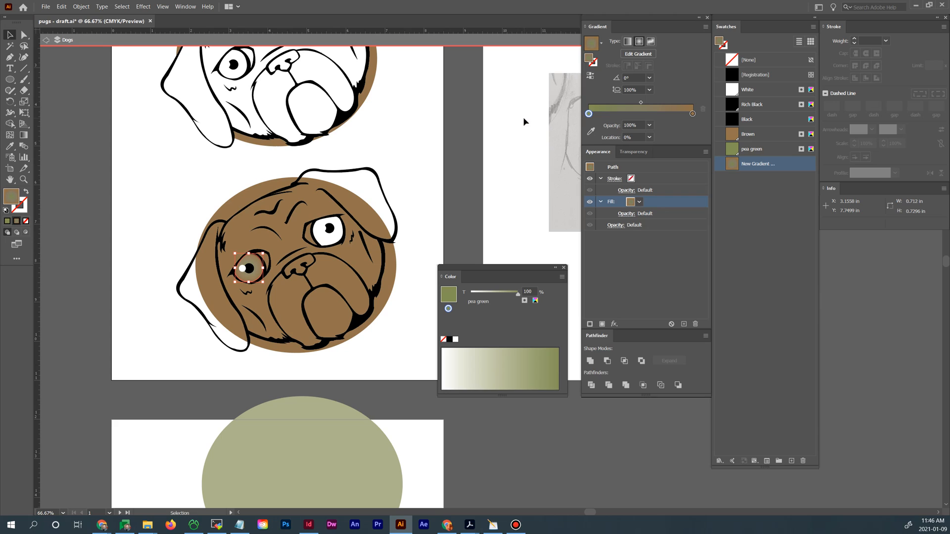
pyautogui.click(750, 192)
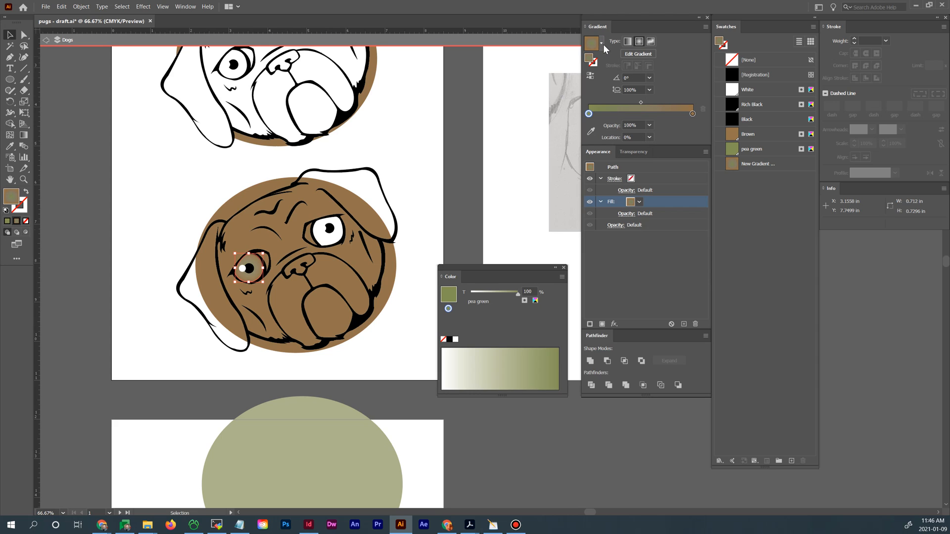
# Try moving the lower pug's black compound line art and undo the move
pyautogui.click(327, 247)
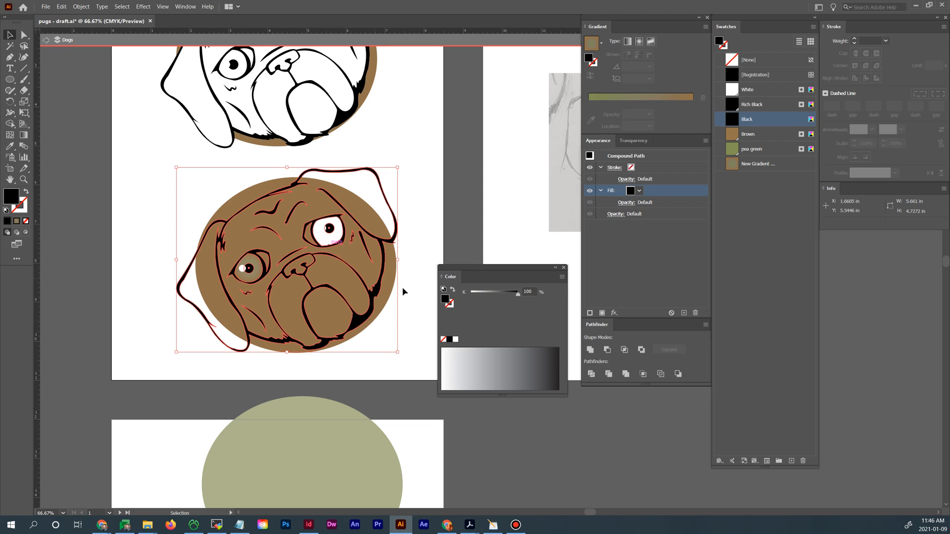
pyautogui.rightClick(329, 244)
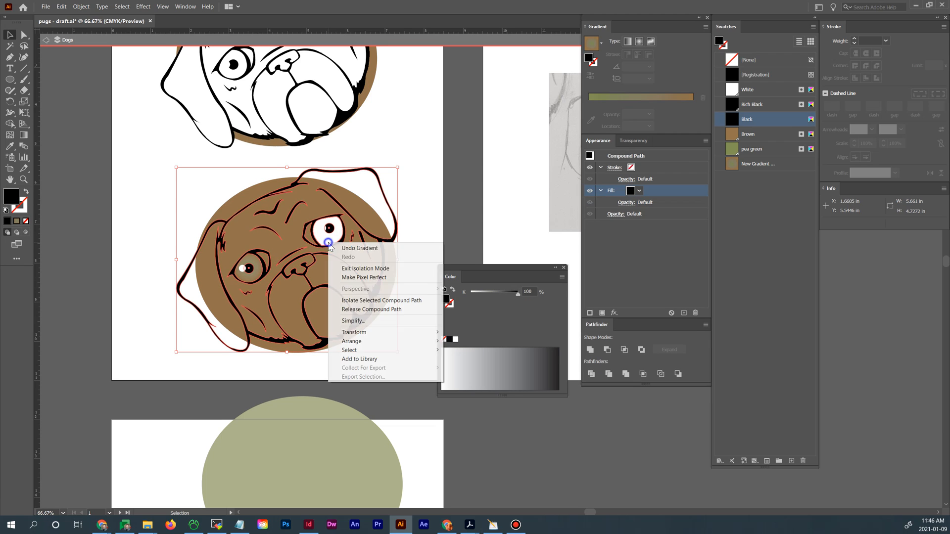
pyautogui.click(424, 221)
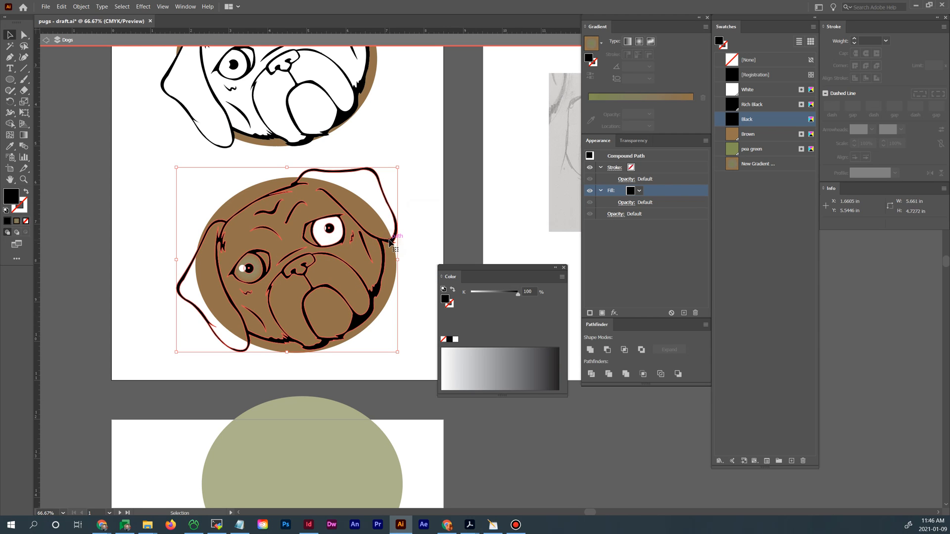
pyautogui.moveTo(414, 239); pyautogui.dragTo(415, 239)
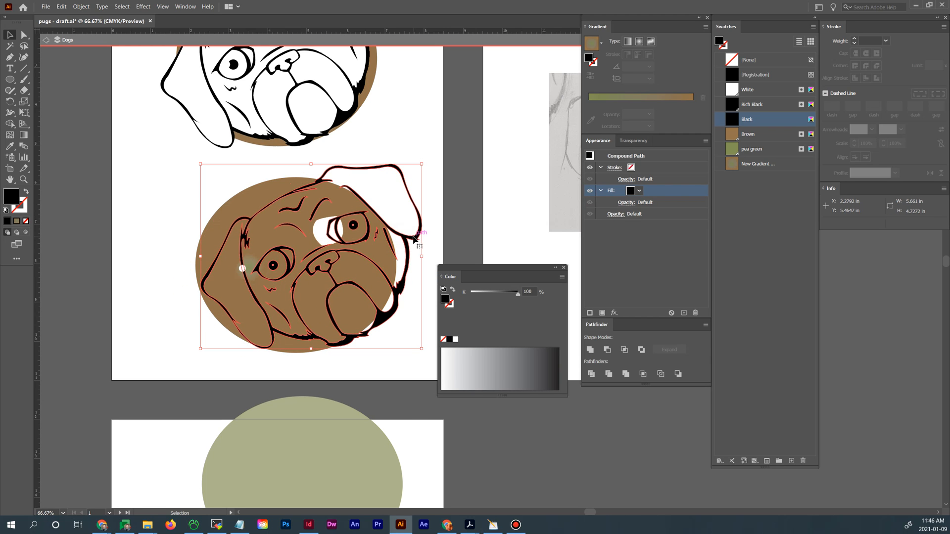
pyautogui.hotkey('ctrl', 'z')
# Delete the brown ellipse behind the lower pug's face
pyautogui.click(418, 290)
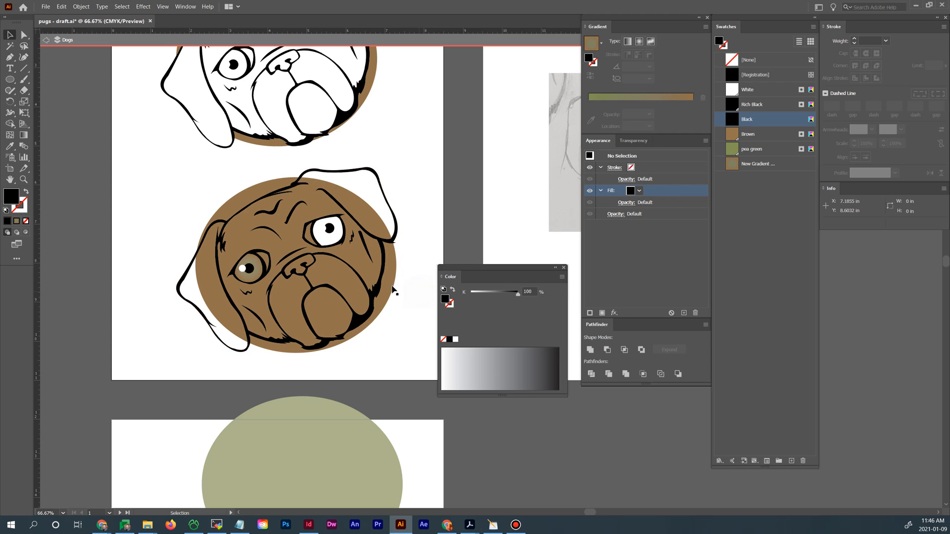
pyautogui.click(393, 285)
pyautogui.press('Delete')
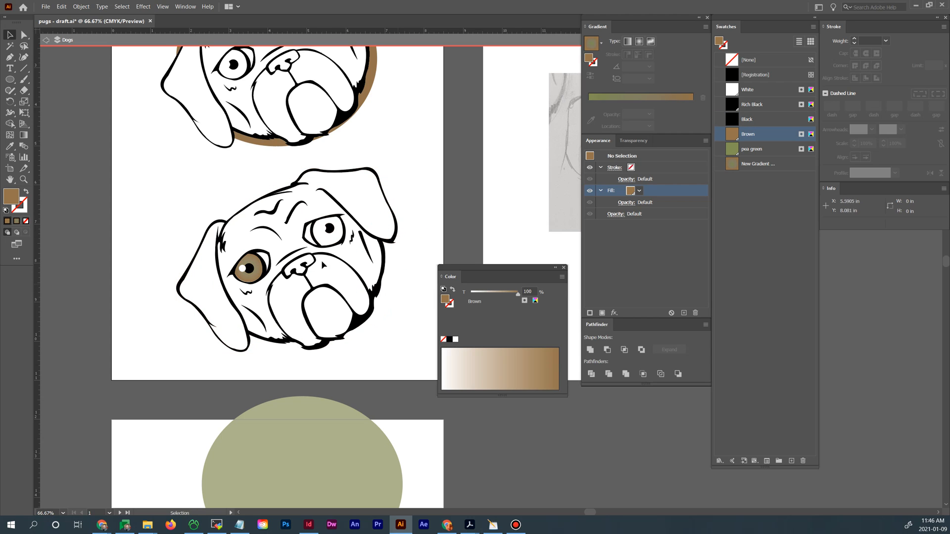
# Fill the lower pug's right eye with the saved pea green to Brown gradient swatch and deselect it
pyautogui.click(321, 231)
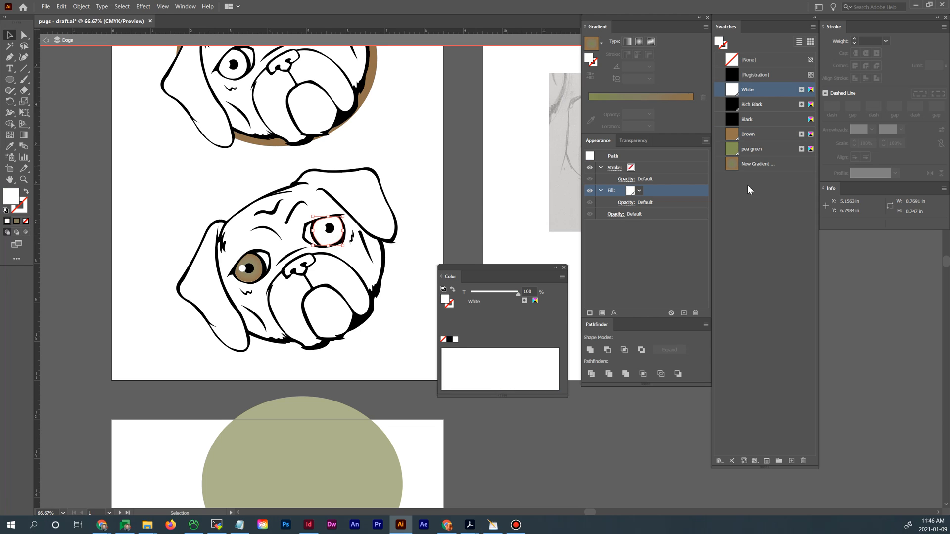
pyautogui.click(757, 164)
pyautogui.click(399, 145)
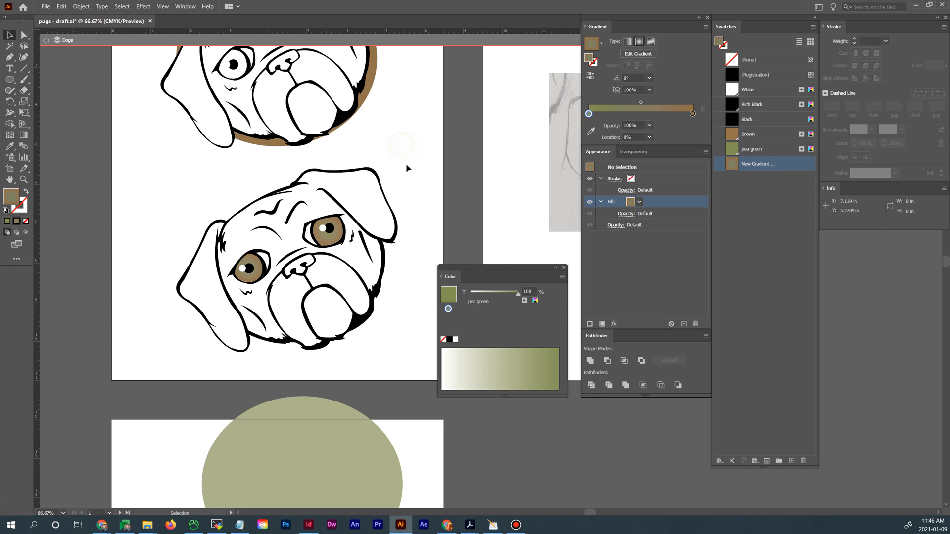
# Move the pale pea green ellipse down so it lies inside the artboard below the lower pug, and deselect it
pyautogui.moveTo(406, 168); pyautogui.dragTo(433, 121)
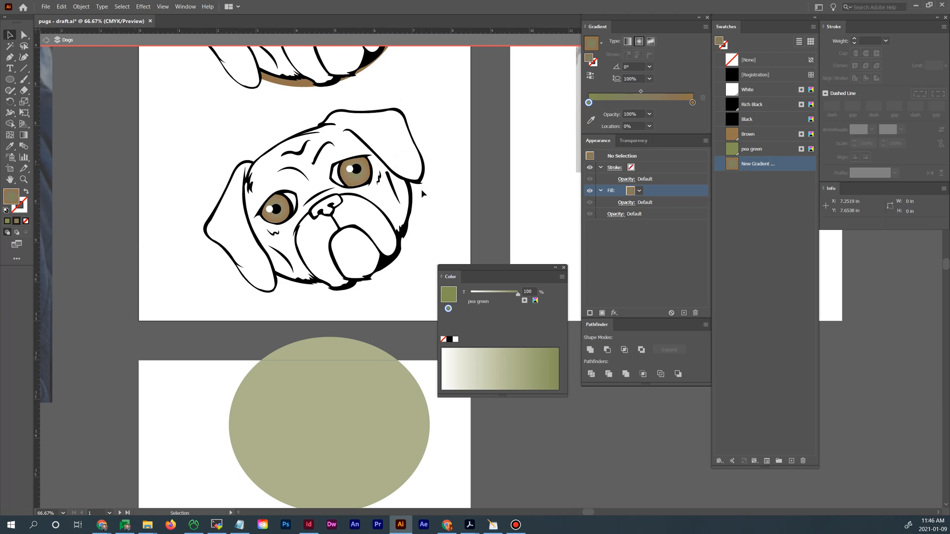
pyautogui.moveTo(422, 192); pyautogui.dragTo(407, 165)
pyautogui.moveTo(320, 329); pyautogui.dragTo(307, 365)
pyautogui.moveTo(403, 208); pyautogui.dragTo(420, 278)
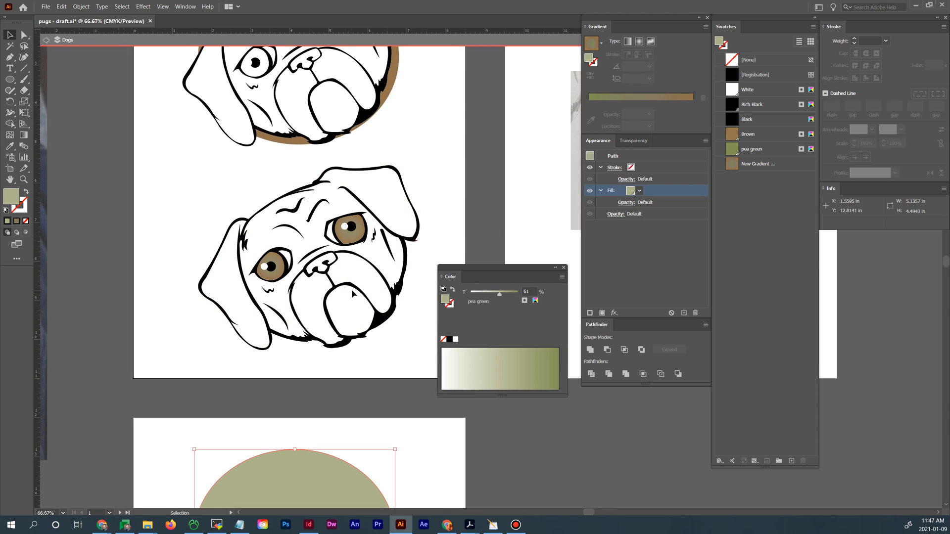
pyautogui.click(394, 233)
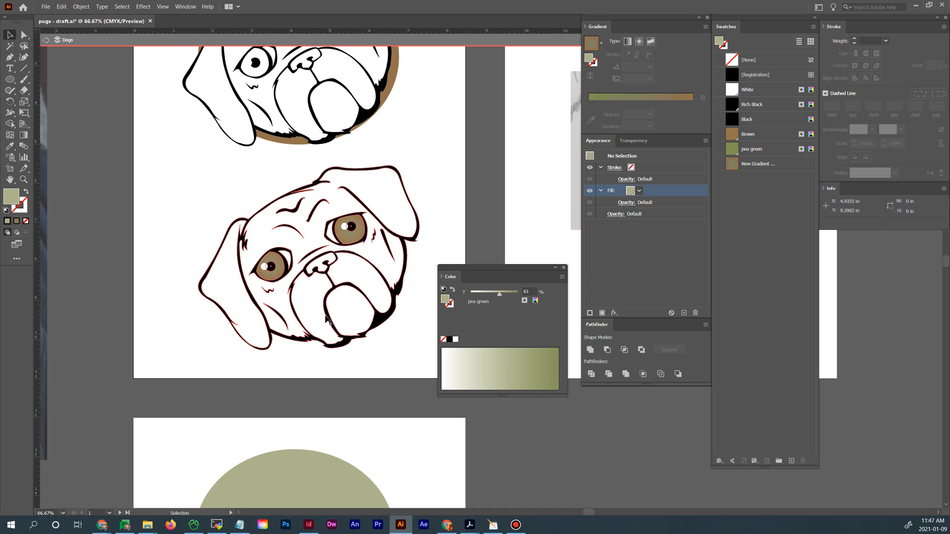
# Fill both eyes of the upper pug with the saved pea green to Brown gradient swatch and deselect them
pyautogui.scroll(3, 349, 257)
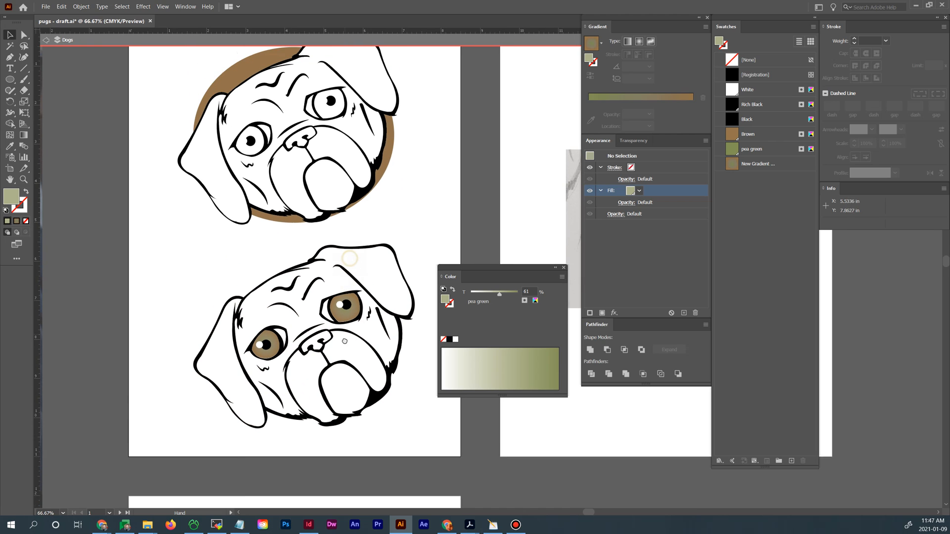
pyautogui.click(345, 173)
pyautogui.click(342, 121)
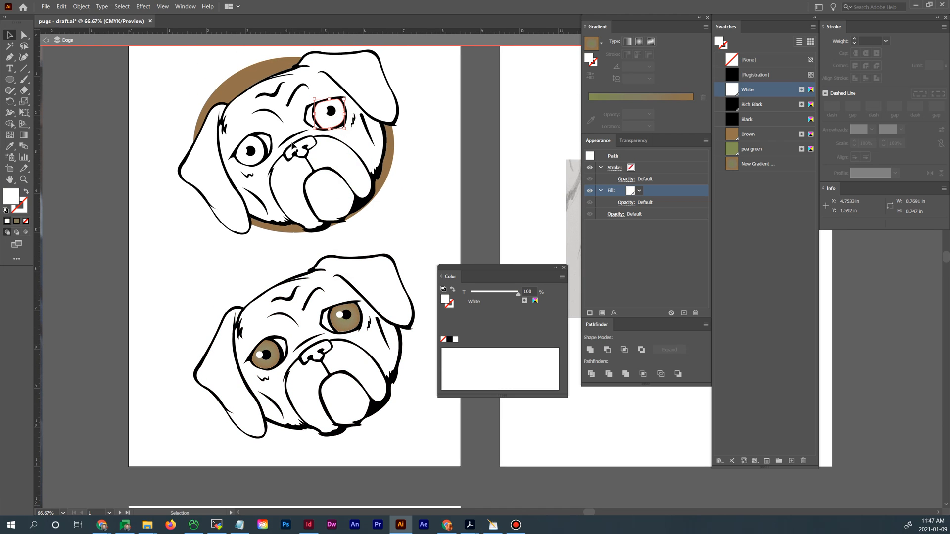
pyautogui.keyDown('shift'); pyautogui.click(260, 155); pyautogui.keyUp('shift')
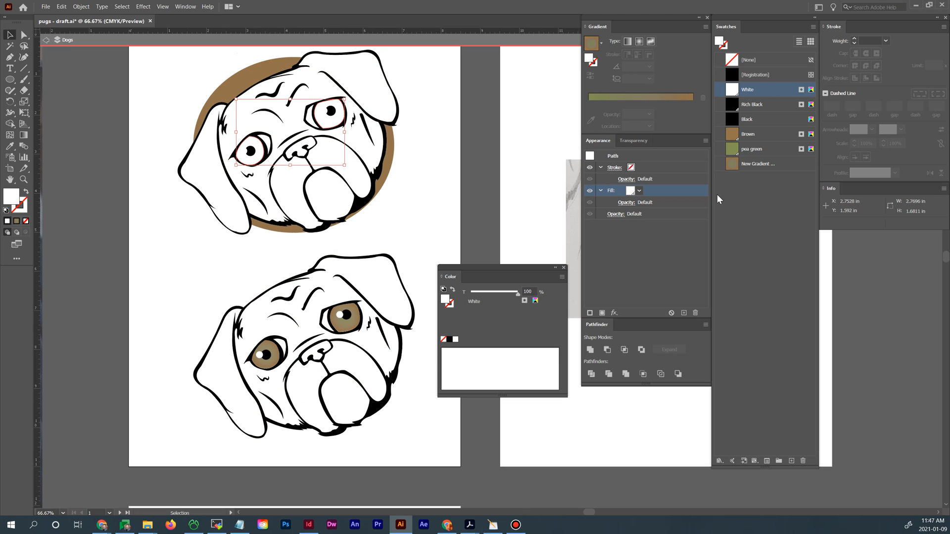
pyautogui.click(757, 164)
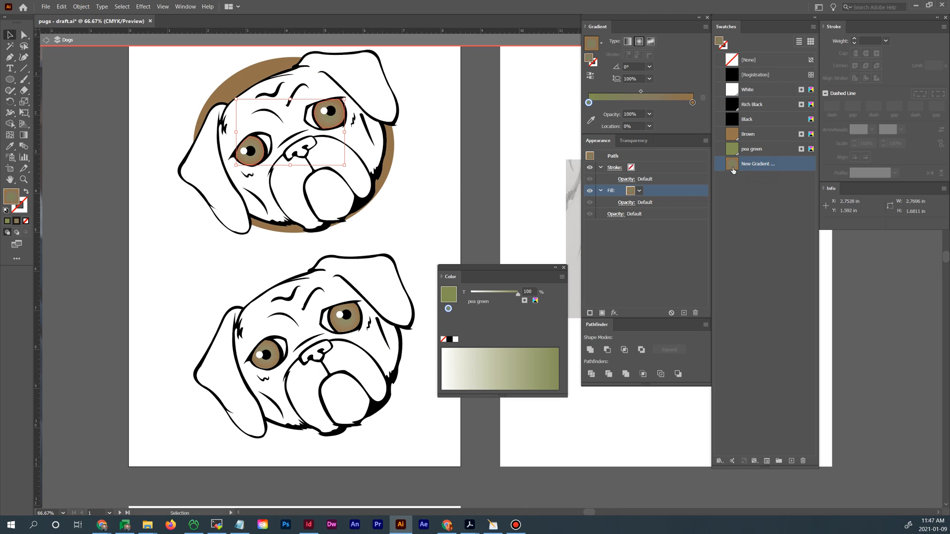
pyautogui.click(425, 209)
pyautogui.moveTo(429, 211); pyautogui.dragTo(462, 222)
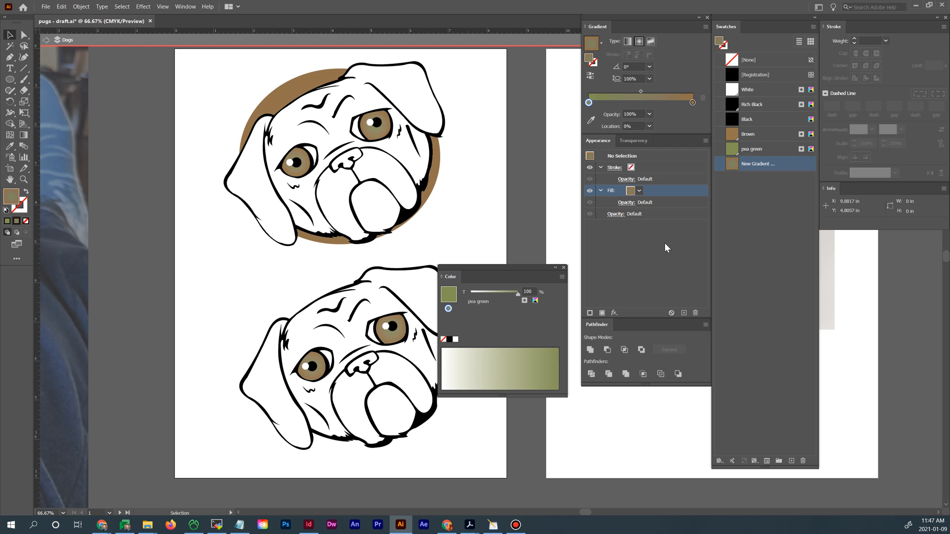
# Move the floating Color panel off the lower pug's artwork and save the pugs - draft.ai document
pyautogui.moveTo(513, 267); pyautogui.dragTo(526, 286)
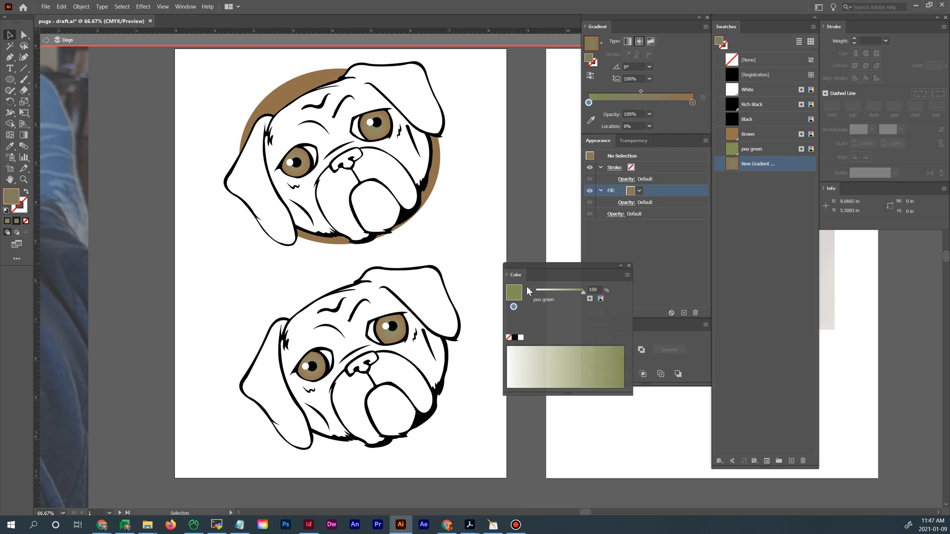
pyautogui.scroll(-1, 452, 348)
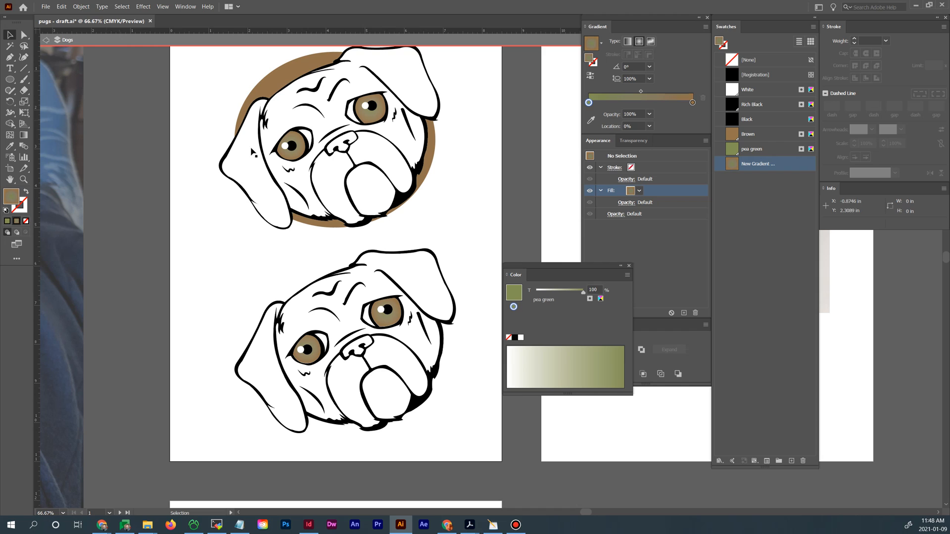
pyautogui.click(45, 7)
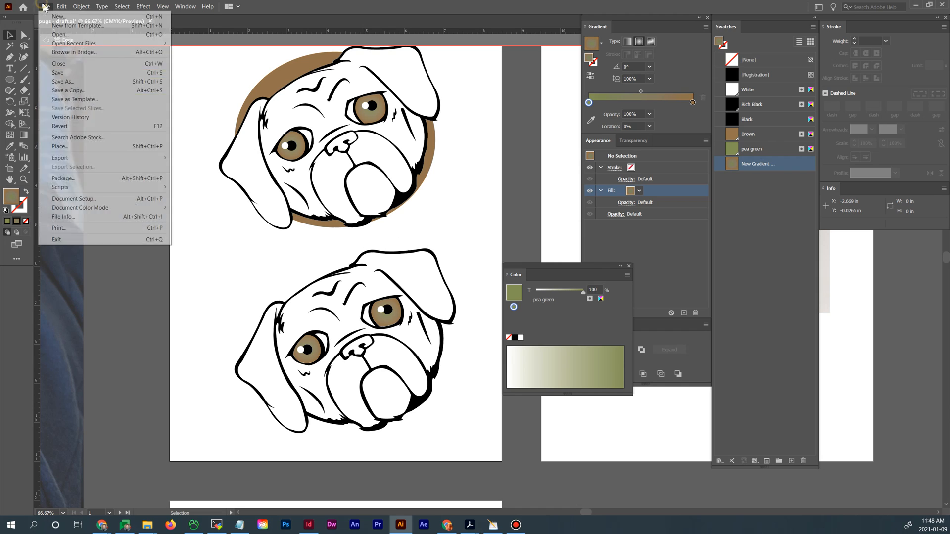
pyautogui.click(57, 73)
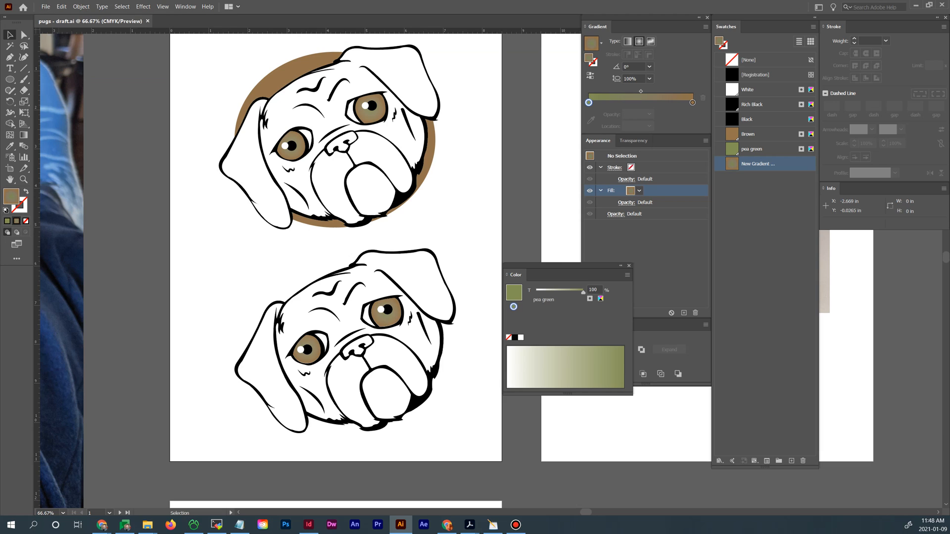
# Switch to Chrome and open the "02 - original artwork trace from scan" folder of the Illustrator I course in Google Drive
pyautogui.hotkey('alt', 'Tab')
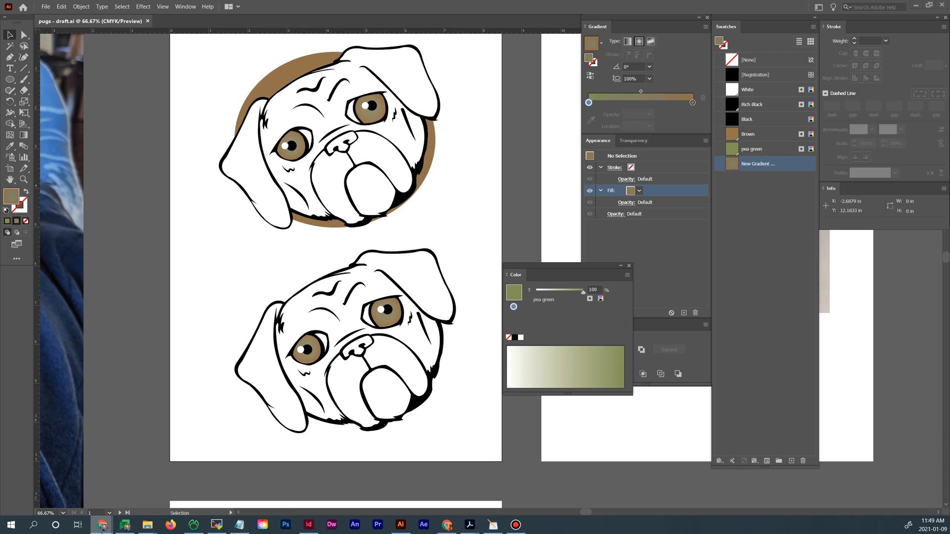
pyautogui.moveTo(102, 526)
pyautogui.click(68, 468)
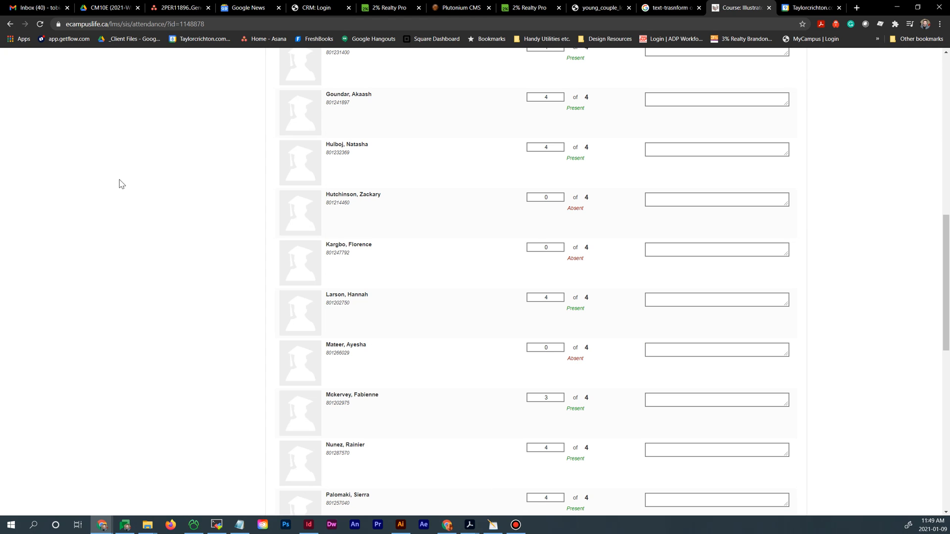
pyautogui.click(110, 8)
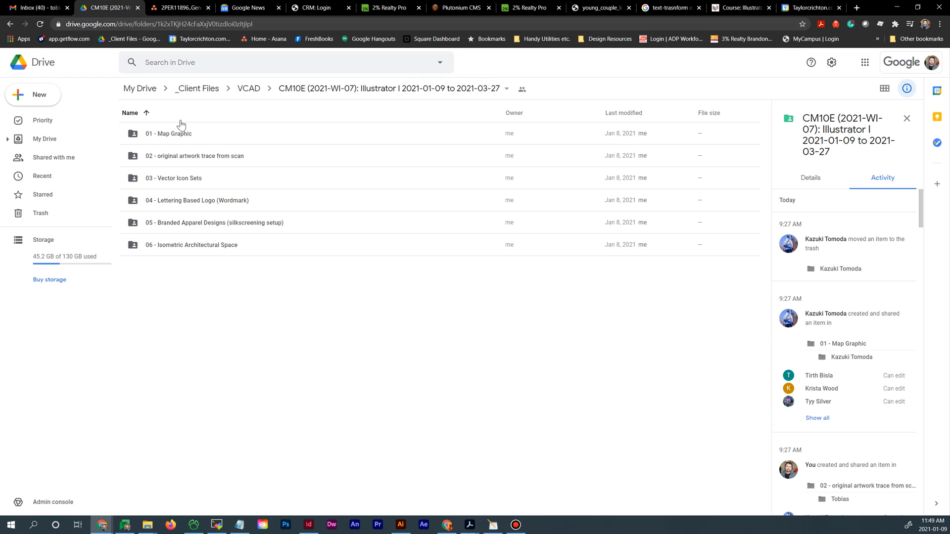
pyautogui.click(187, 158)
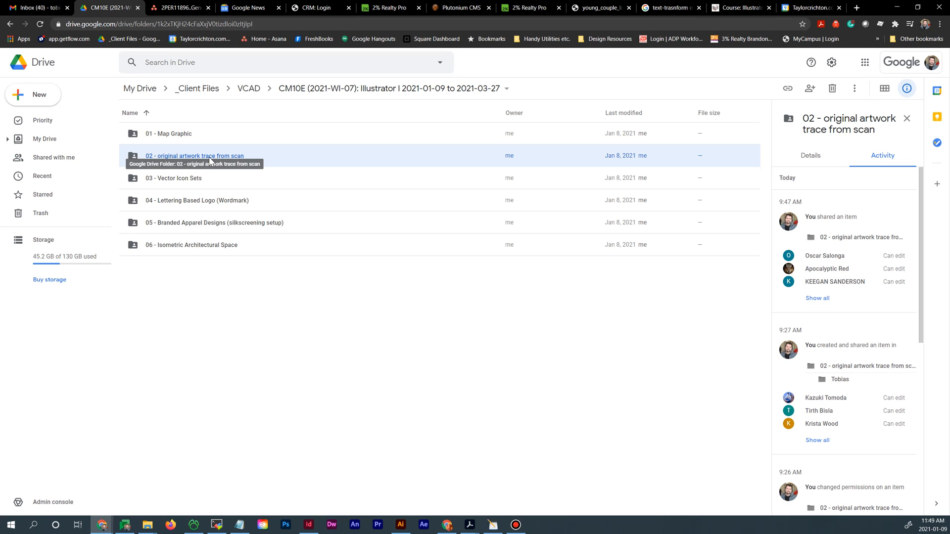
pyautogui.doubleClick(209, 156)
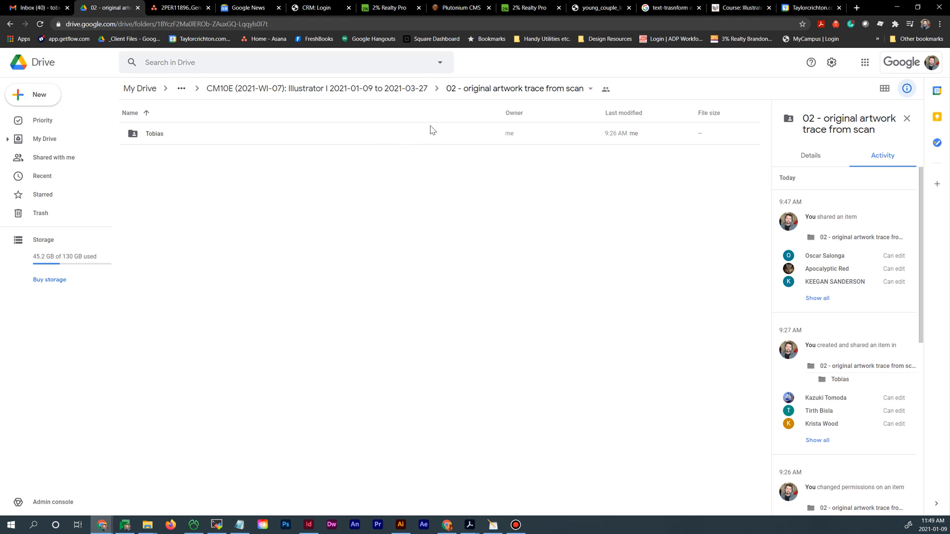
# Look inside the course's "01 - Map Graphic" folder and return to the course folder
pyautogui.click(408, 94)
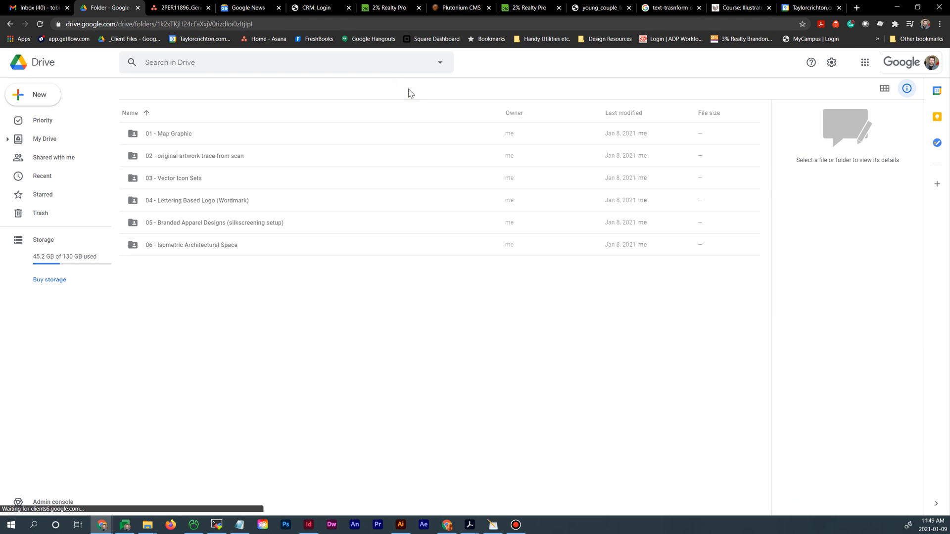
pyautogui.click(229, 137)
pyautogui.doubleClick(228, 134)
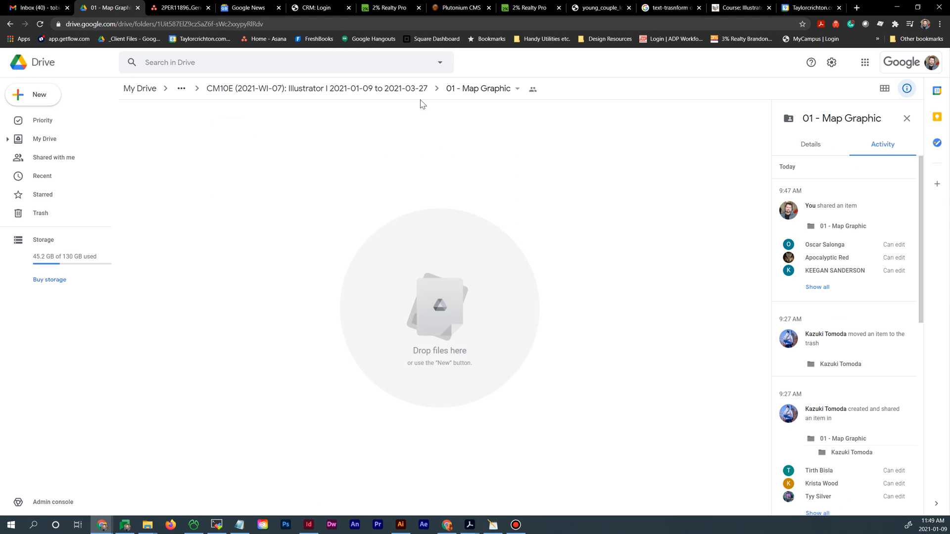
pyautogui.click(399, 94)
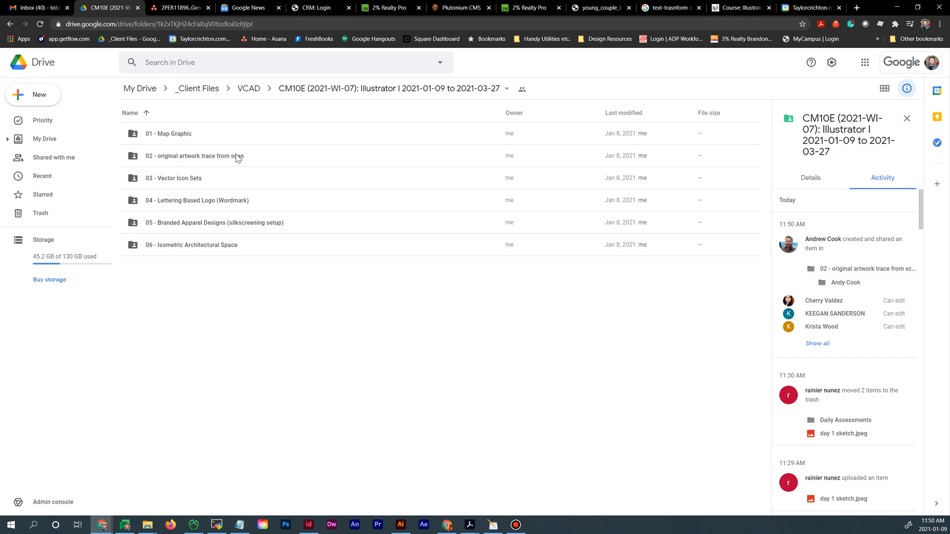
# Look inside the student's folder within "02 - original artwork trace from scan" and return to that assignment folder
pyautogui.doubleClick(200, 154)
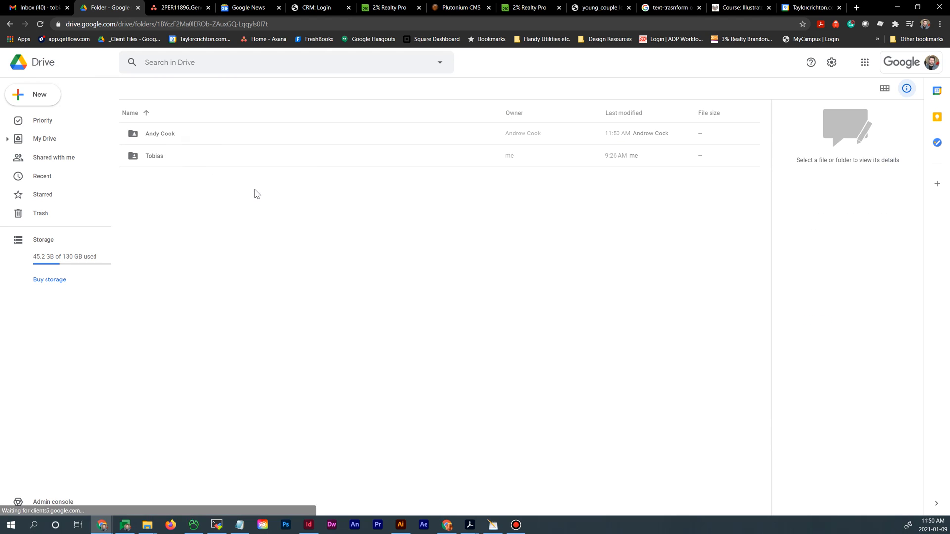
pyautogui.click(170, 138)
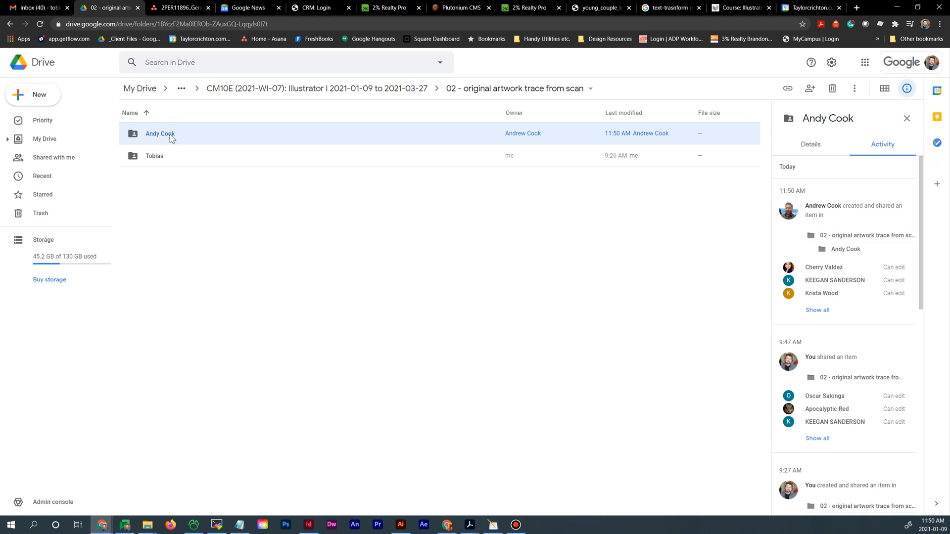
pyautogui.doubleClick(171, 138)
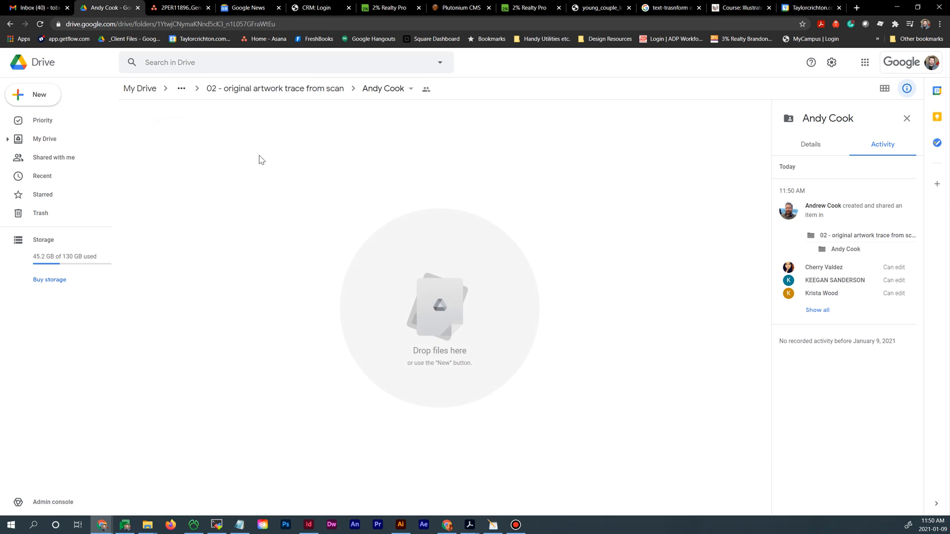
pyautogui.click(295, 93)
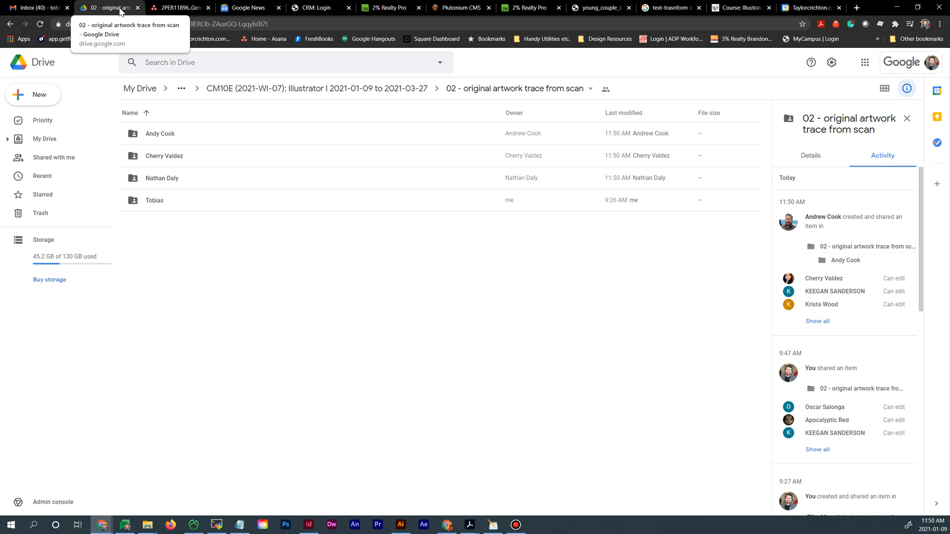
# View My Drive and the Priority page, and expand the My Drive folder tree
pyautogui.click(42, 141)
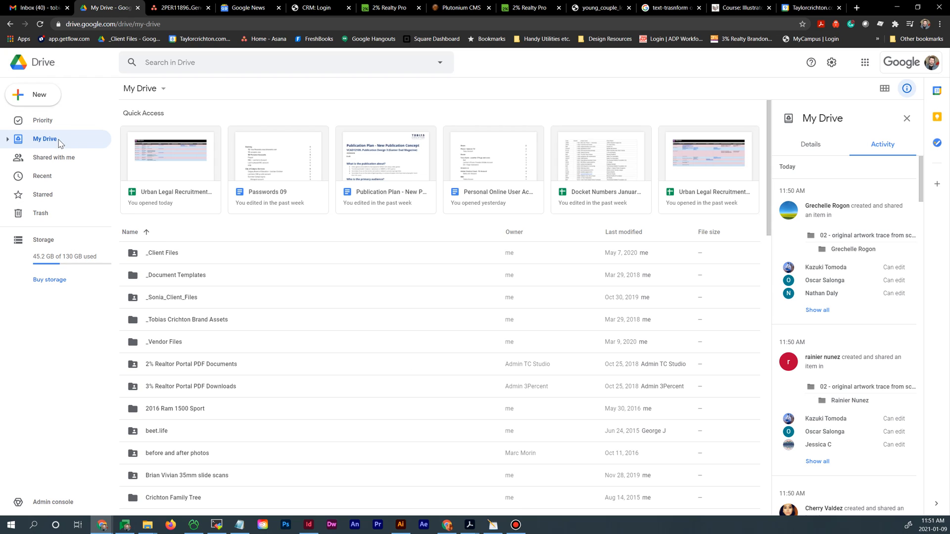
pyautogui.click(65, 124)
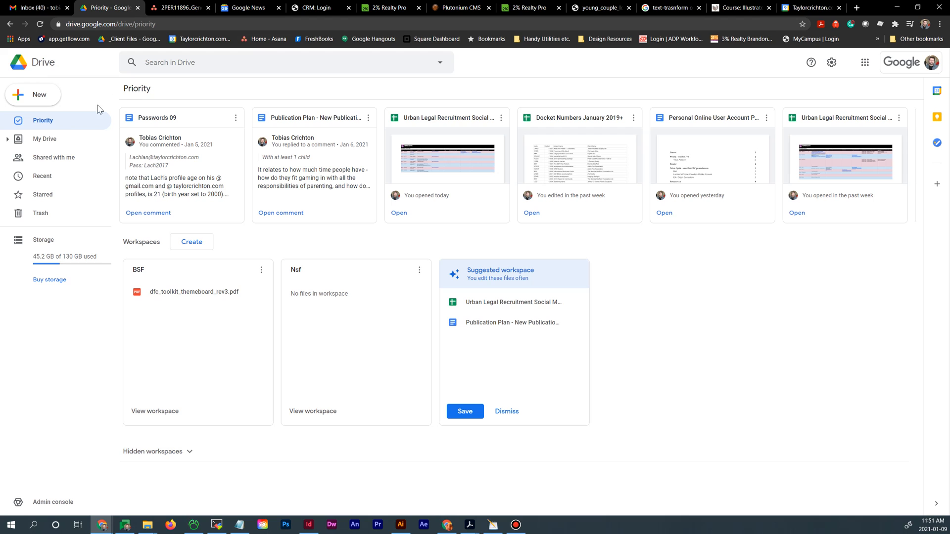
pyautogui.click(8, 139)
pyautogui.click(52, 142)
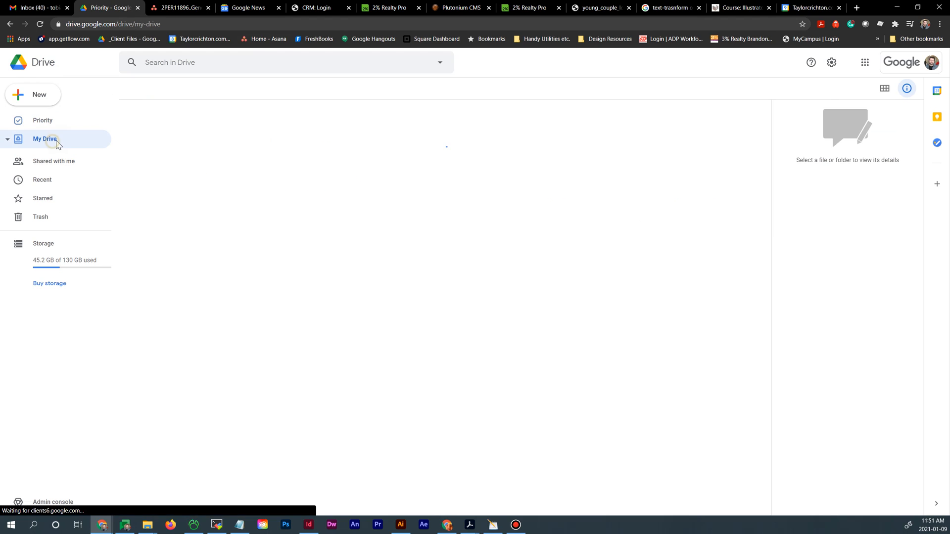
# Open _Client Files, VCAD and the "CM10E (2021-WI-07): Illustrator I 2021-01-09 to 2021-03-27" course folder from My Drive
pyautogui.doubleClick(192, 257)
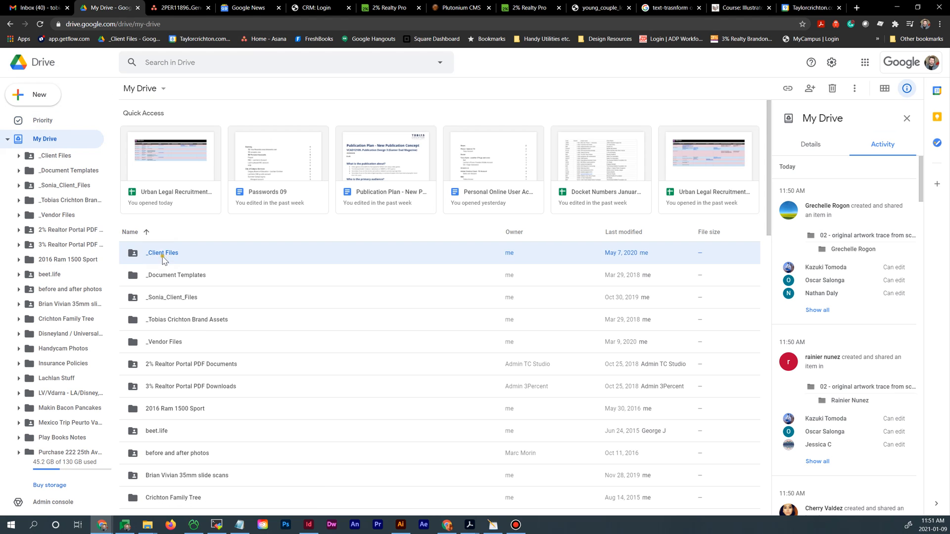
pyautogui.scroll(-5, 222, 206)
pyautogui.scroll(-10, 223, 204)
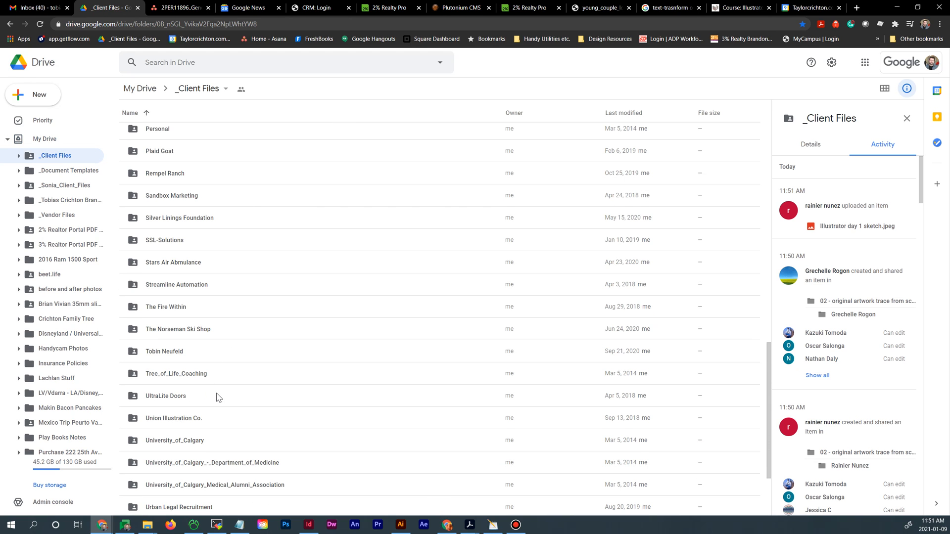
pyautogui.scroll(-2, 223, 411)
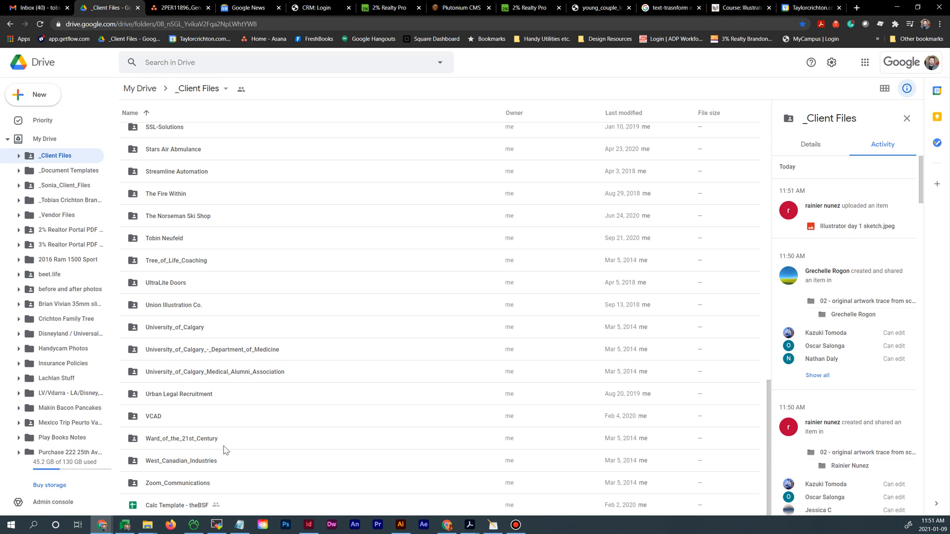
pyautogui.doubleClick(153, 420)
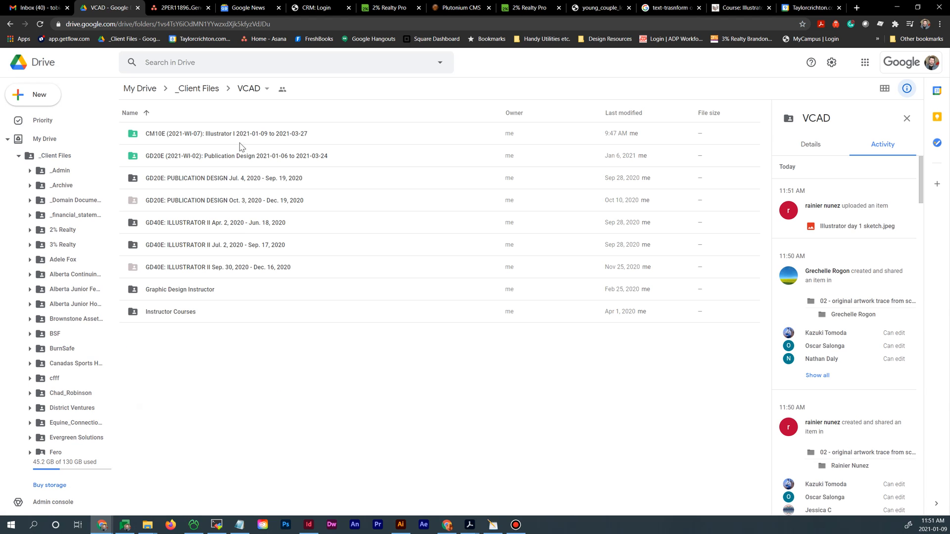
pyautogui.doubleClick(242, 136)
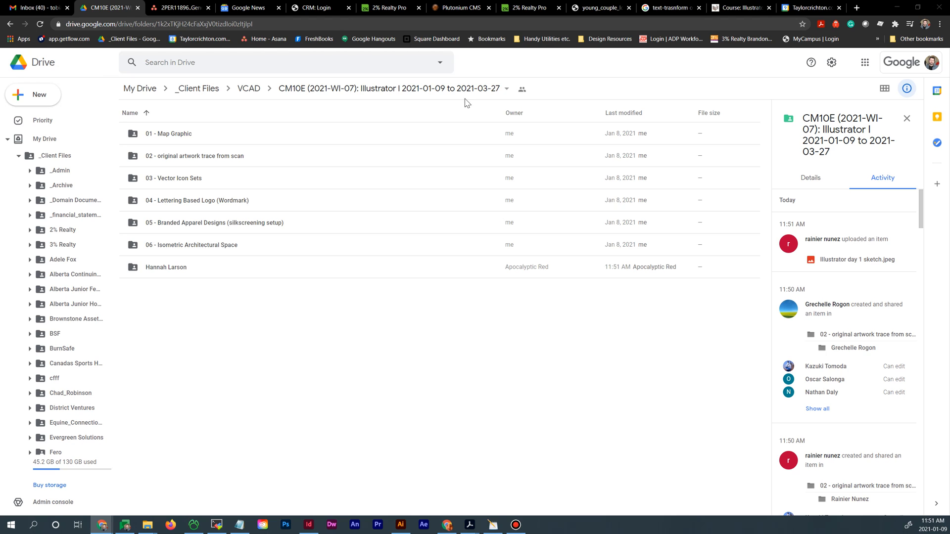
# Share the "CM10E (2021-WI-07): Illustrator I" course folder with the student's e-mail address as Editor, allowing sharing outside the organization
pyautogui.click(487, 88)
pyautogui.click(327, 148)
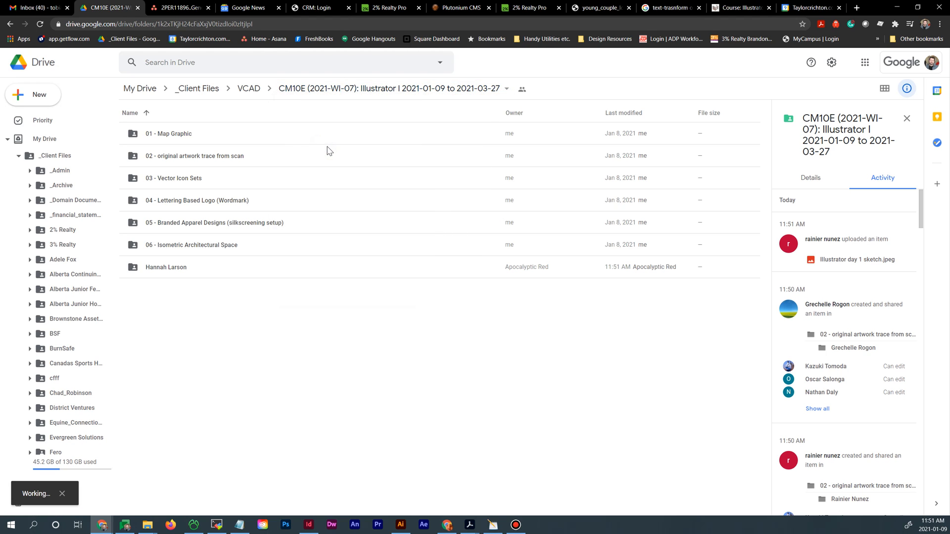
pyautogui.hotkey('ctrl', 'v')
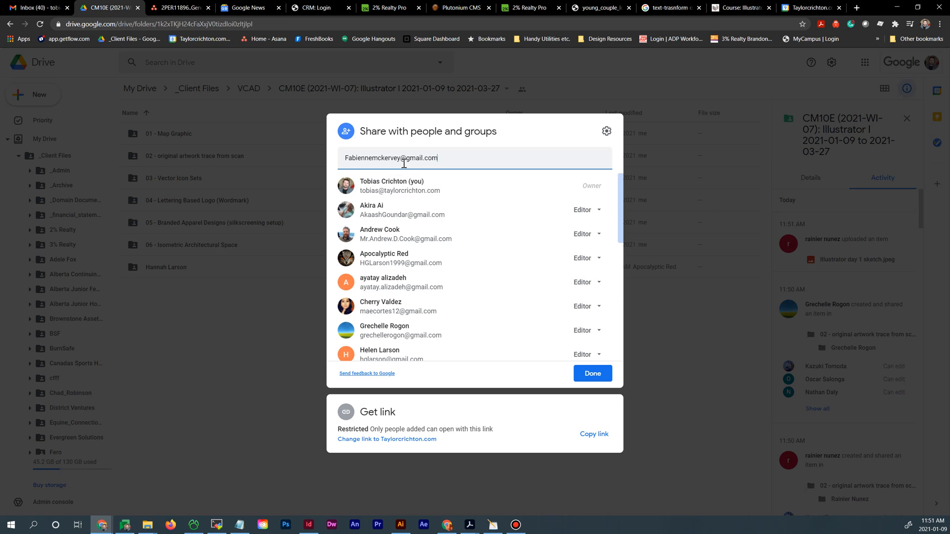
pyautogui.click(404, 185)
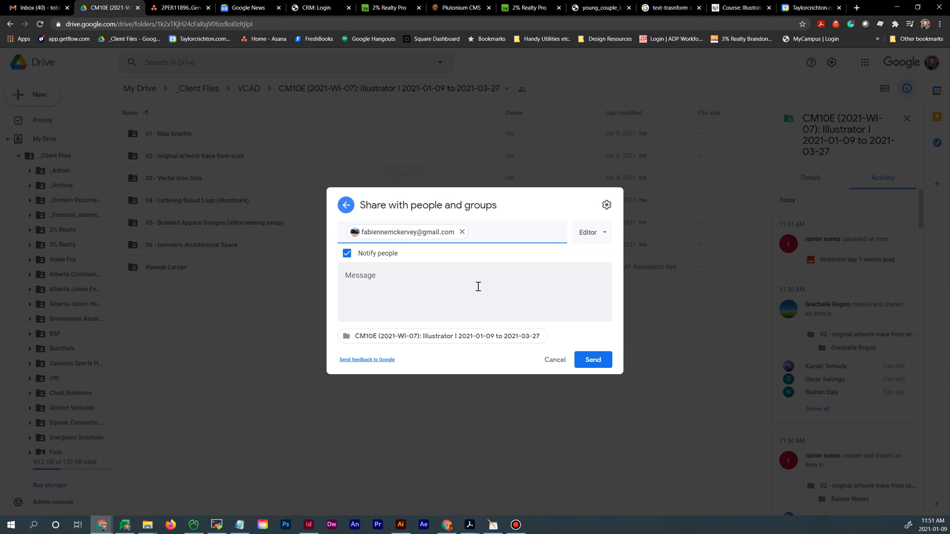
pyautogui.click(593, 360)
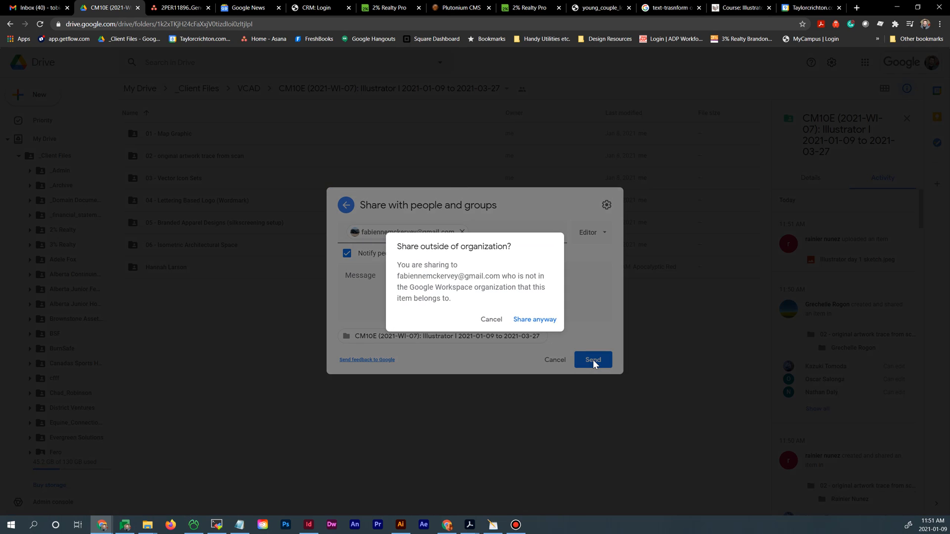
pyautogui.click(524, 319)
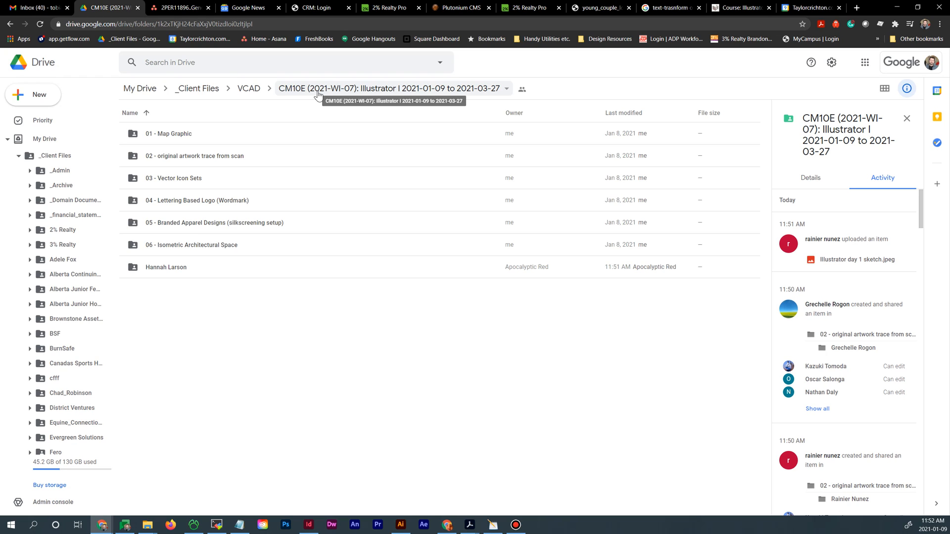
# Preview 16.jpg and 17.jpg in the first student's folder within "02 - original artwork trace from scan" and return to the assignment folder
pyautogui.doubleClick(173, 157)
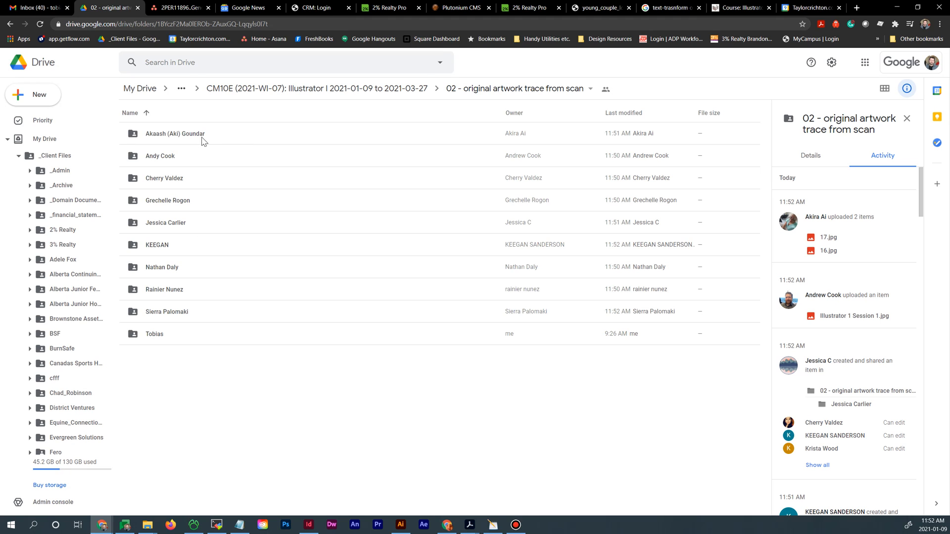
pyautogui.click(172, 140)
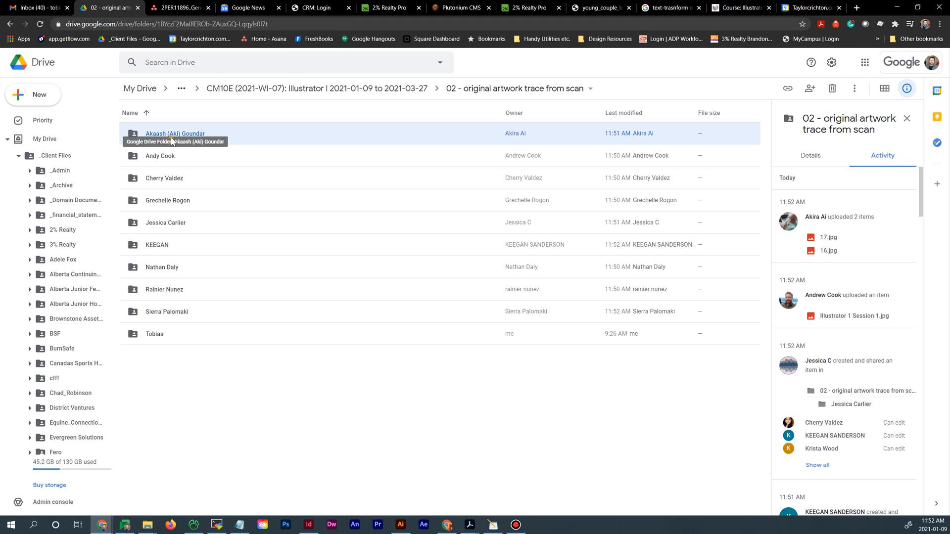
pyautogui.doubleClick(171, 140)
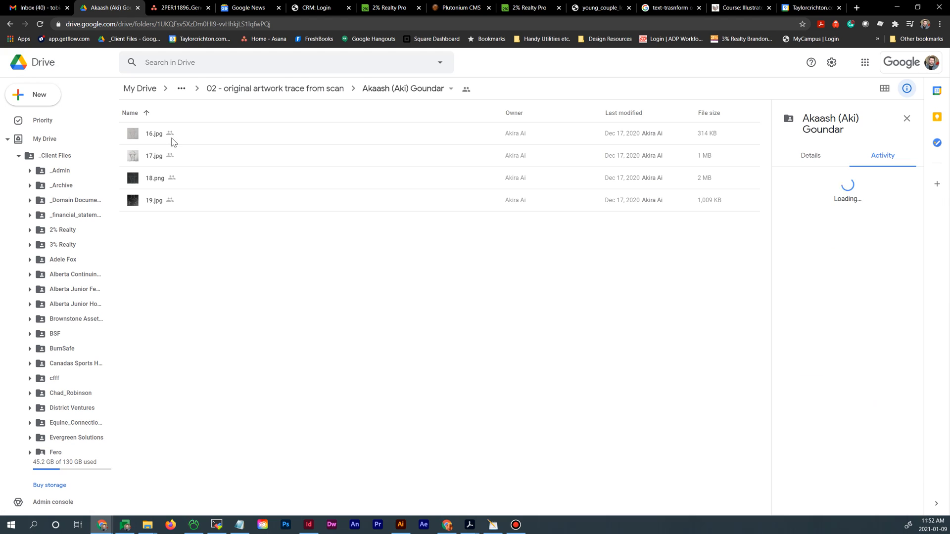
pyautogui.click(151, 156)
pyautogui.click(155, 141)
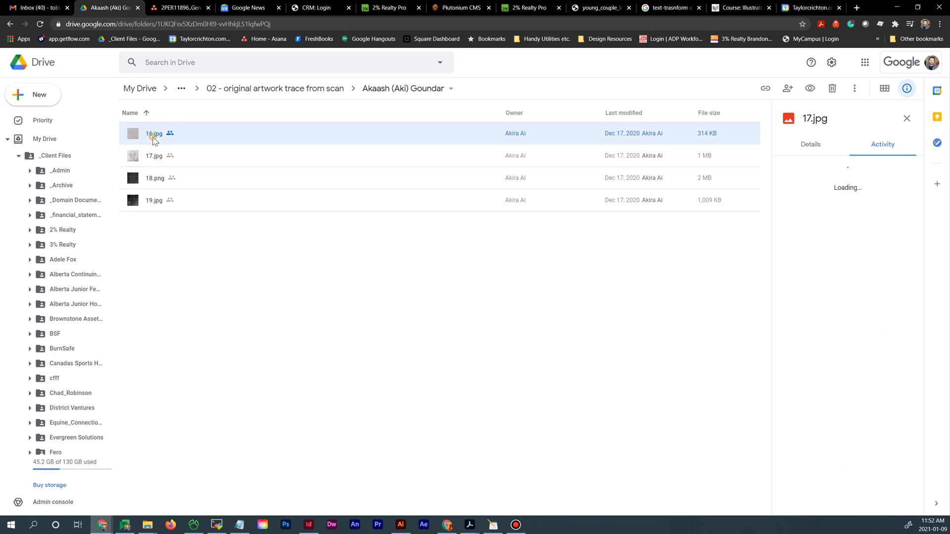
pyautogui.doubleClick(154, 139)
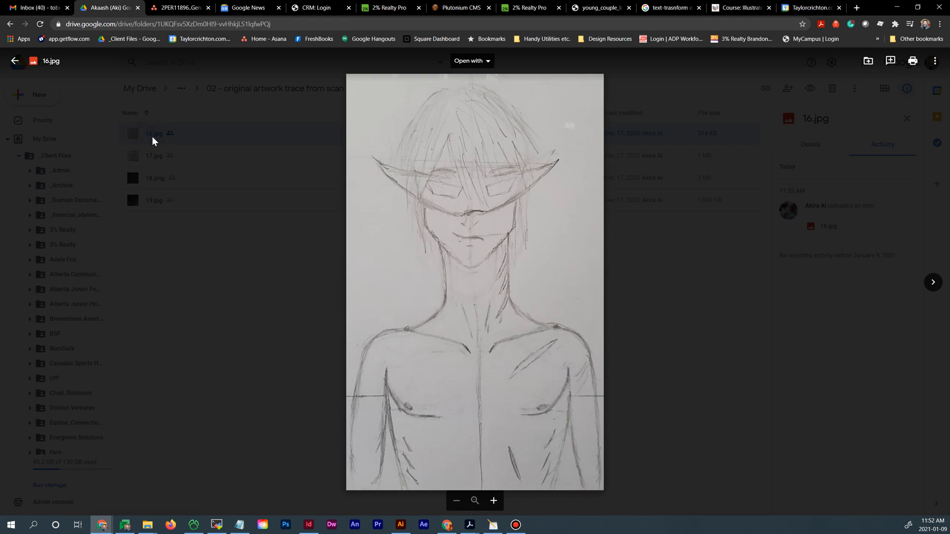
pyautogui.press('Right')
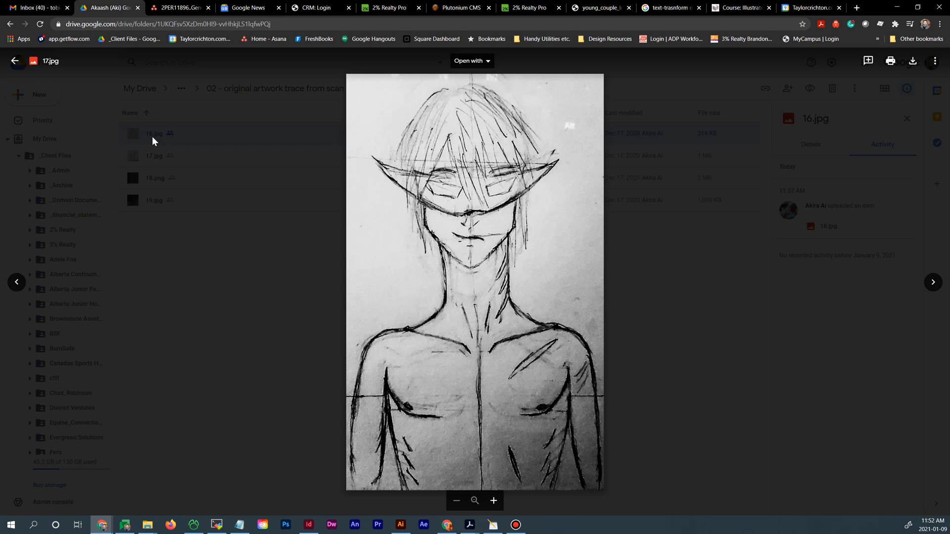
pyautogui.press('Escape')
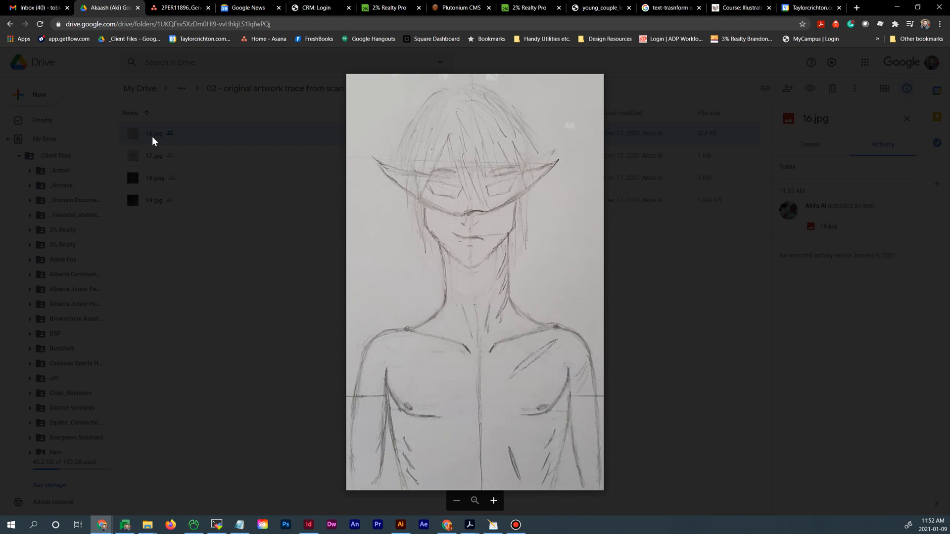
pyautogui.click(202, 311)
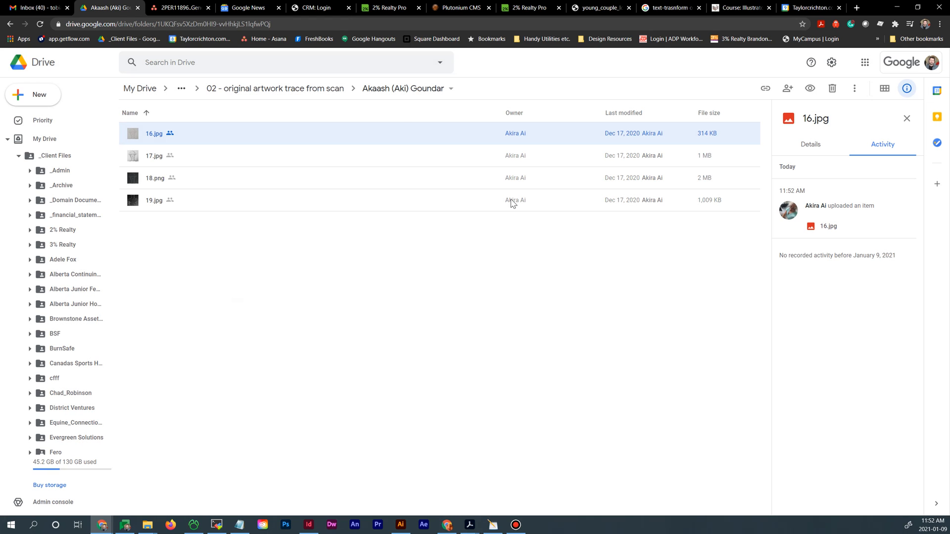
pyautogui.click(302, 89)
# Preview "Illustrator 1 Session 1.jpg" in the second student's folder and return to the assignment folder
pyautogui.click(176, 158)
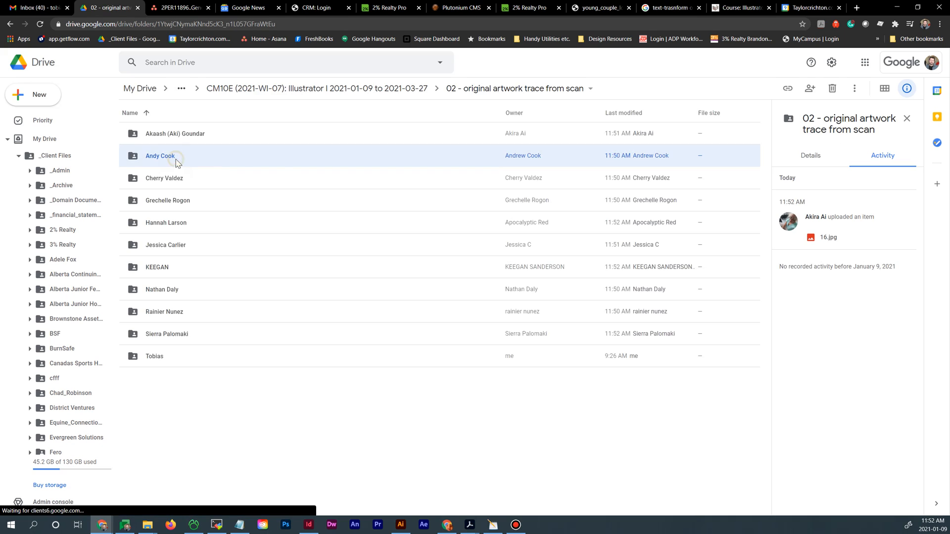
pyautogui.doubleClick(175, 158)
pyautogui.click(174, 144)
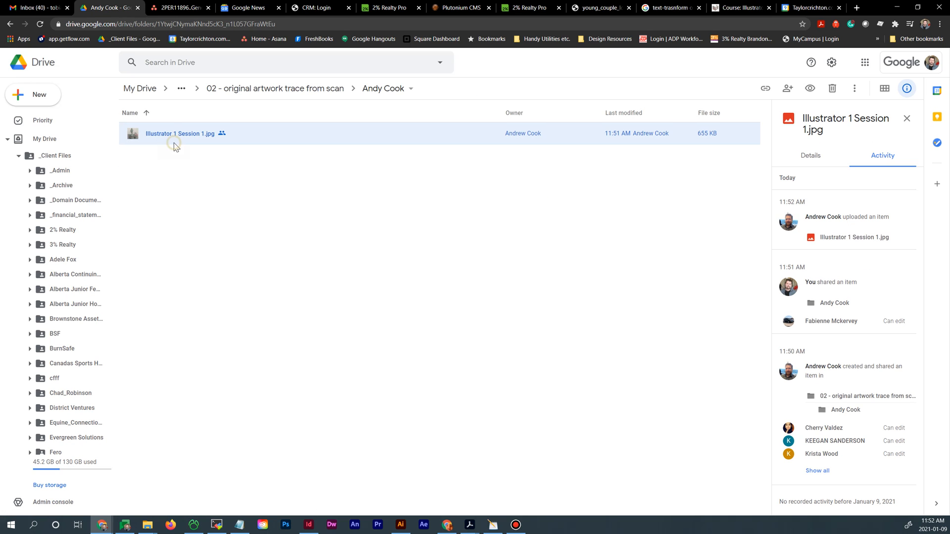
pyautogui.doubleClick(174, 144)
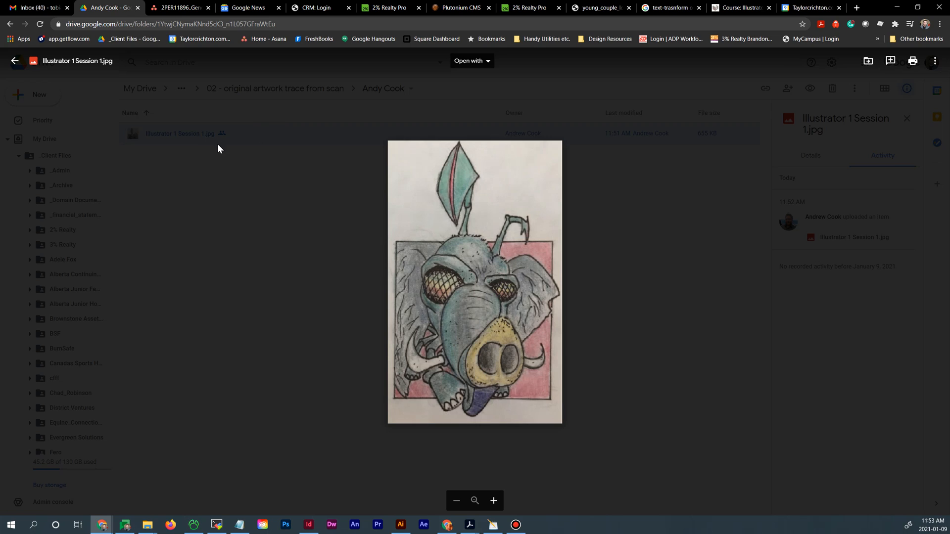
pyautogui.click(293, 89)
pyautogui.click(290, 91)
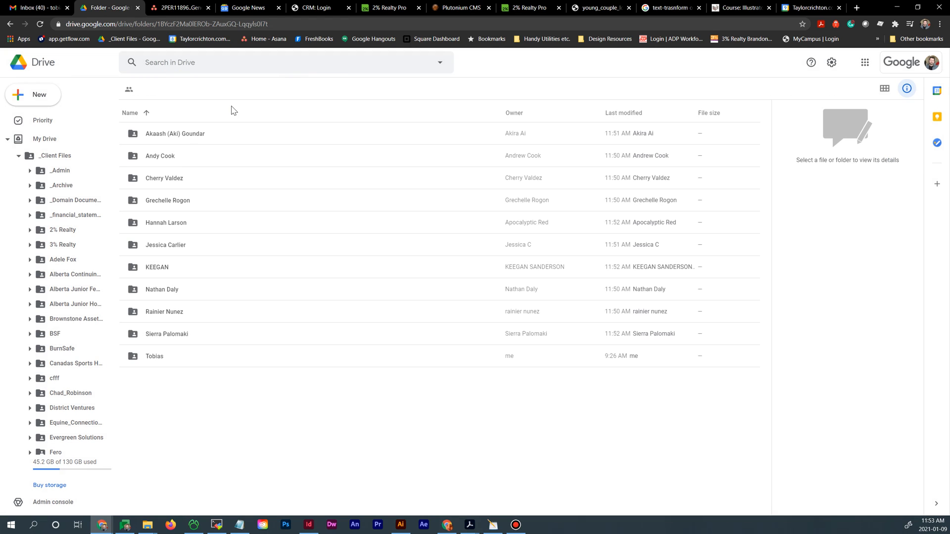
# Check the third and fourth students' folders for uploads, returning to the assignment folder after each
pyautogui.doubleClick(168, 180)
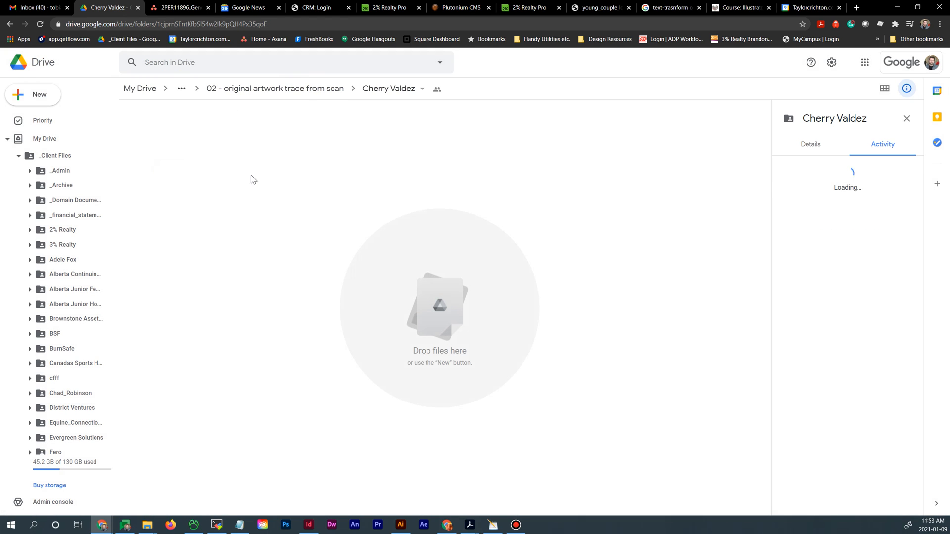
pyautogui.click(313, 92)
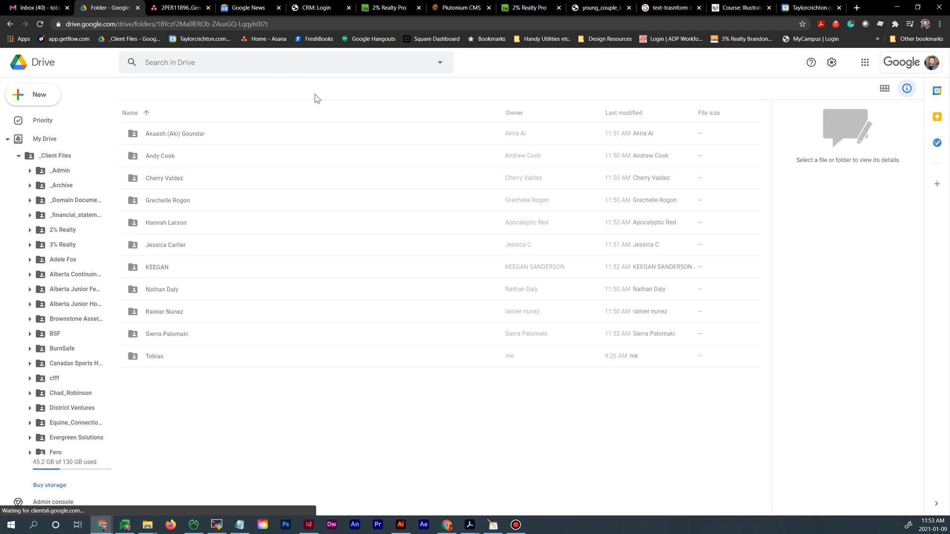
pyautogui.doubleClick(163, 208)
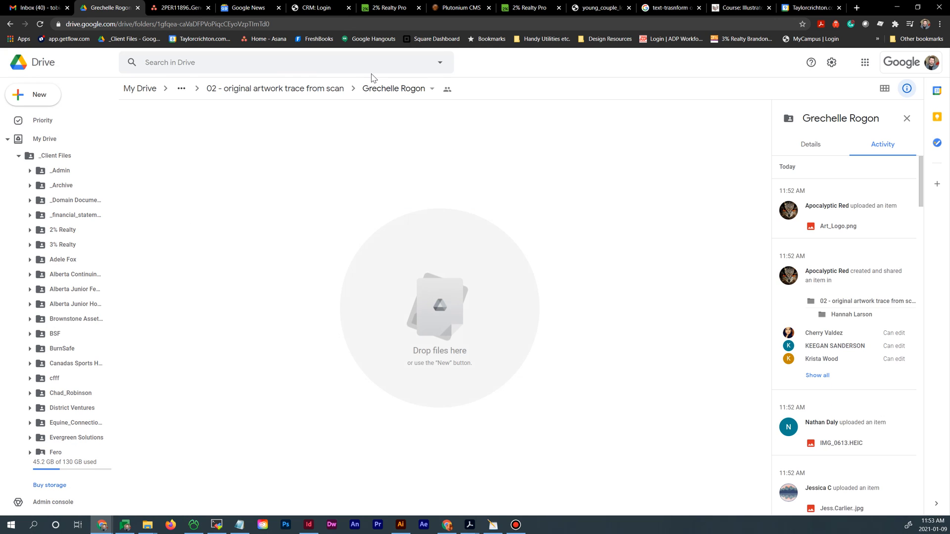
pyautogui.click(339, 92)
# Preview Art_Logo.png in the fifth student's folder and return to the assignment folder
pyautogui.click(154, 227)
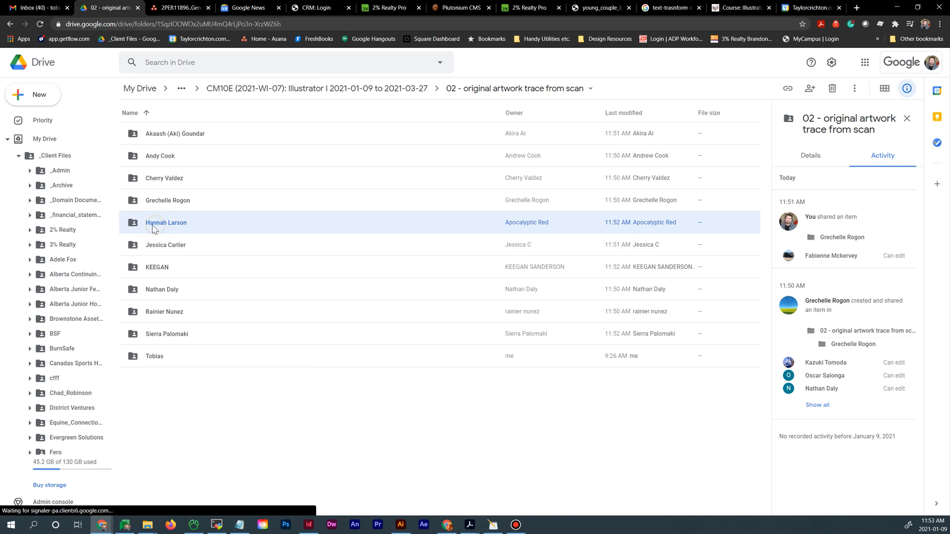
pyautogui.doubleClick(153, 229)
pyautogui.click(167, 142)
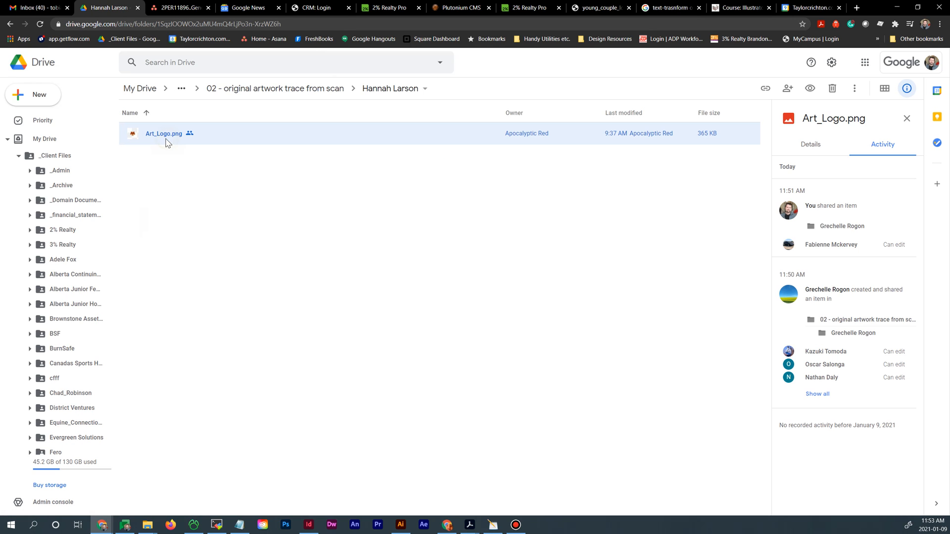
pyautogui.doubleClick(157, 138)
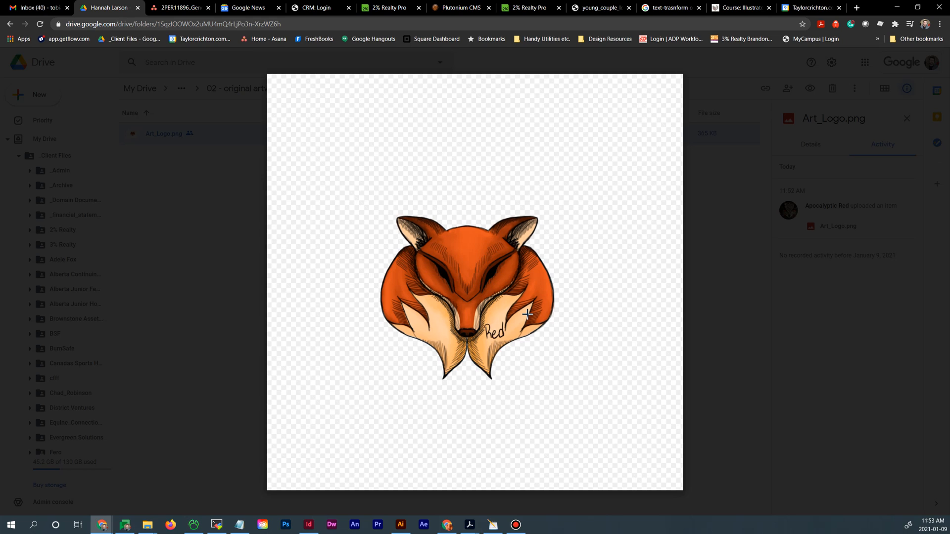
pyautogui.click(255, 235)
pyautogui.click(309, 89)
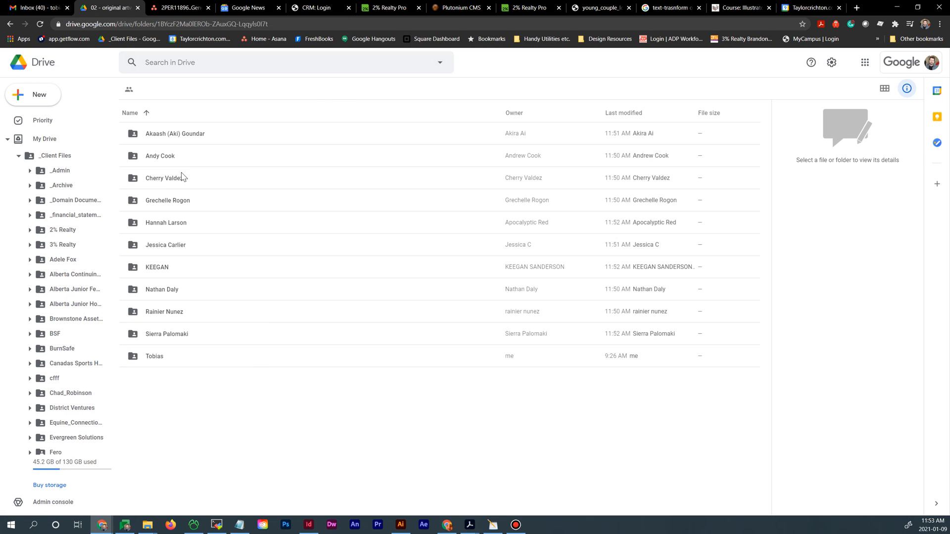
# Preview the uploaded bear sketch in the sixth student's folder and return to the assignment folder
pyautogui.doubleClick(154, 244)
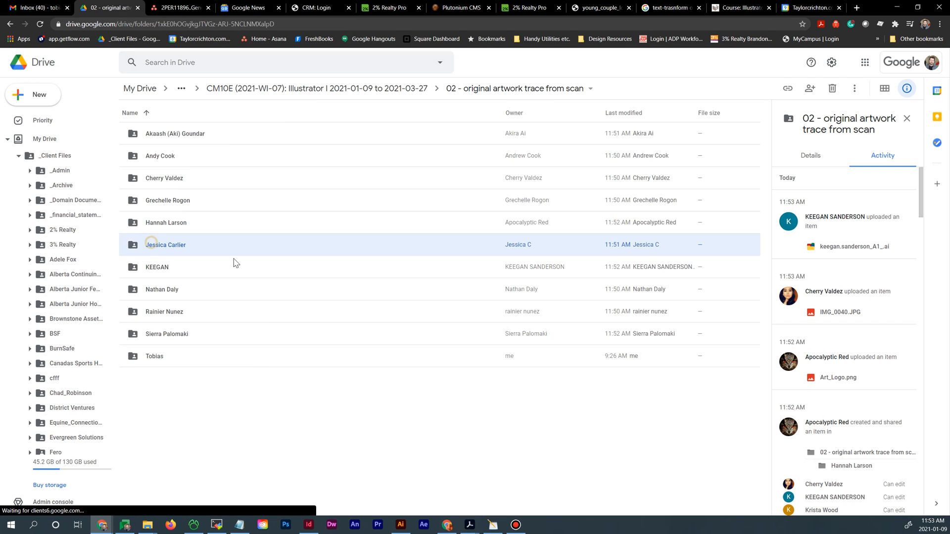
pyautogui.doubleClick(170, 135)
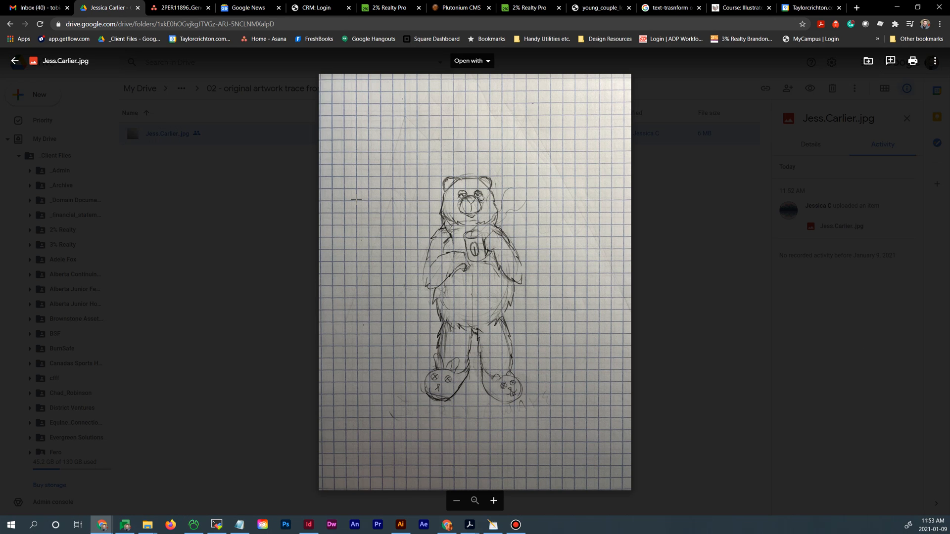
pyautogui.click(196, 187)
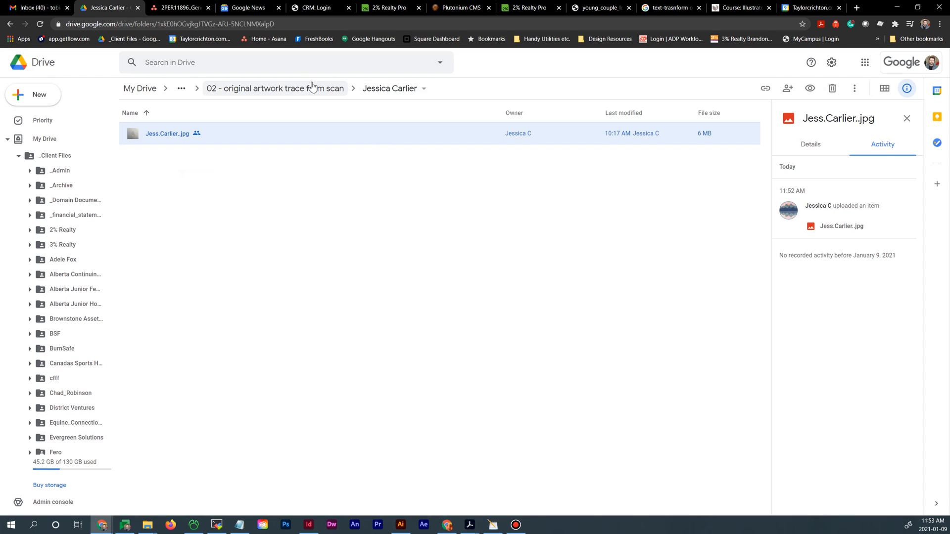
pyautogui.click(303, 92)
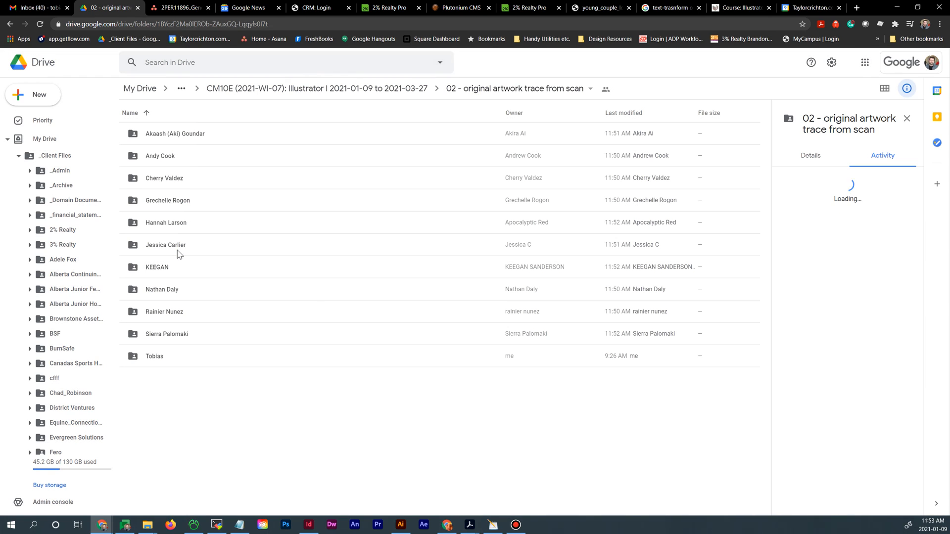
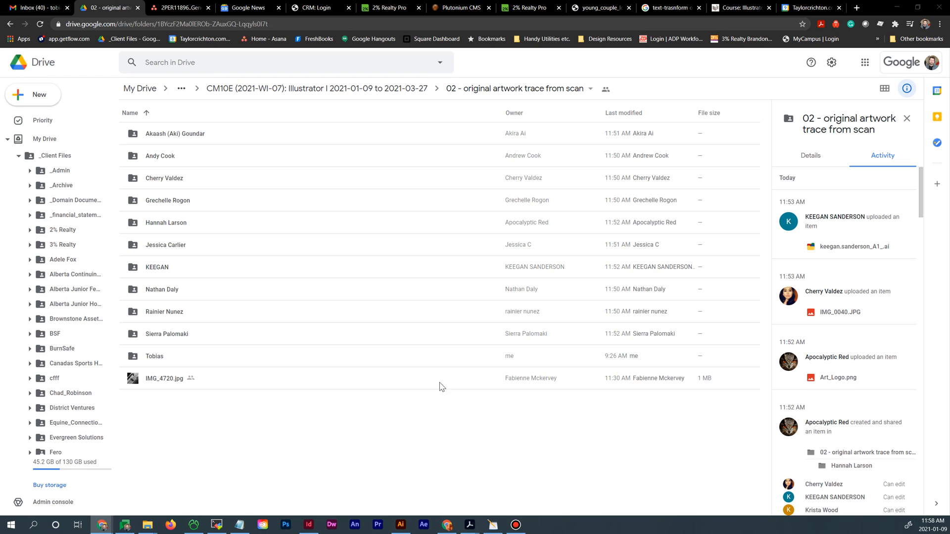
# Select IMG_4720.jpg to view its activity, and preview the sixth student's bear sketch again before returning to the assignment folder
pyautogui.click(188, 378)
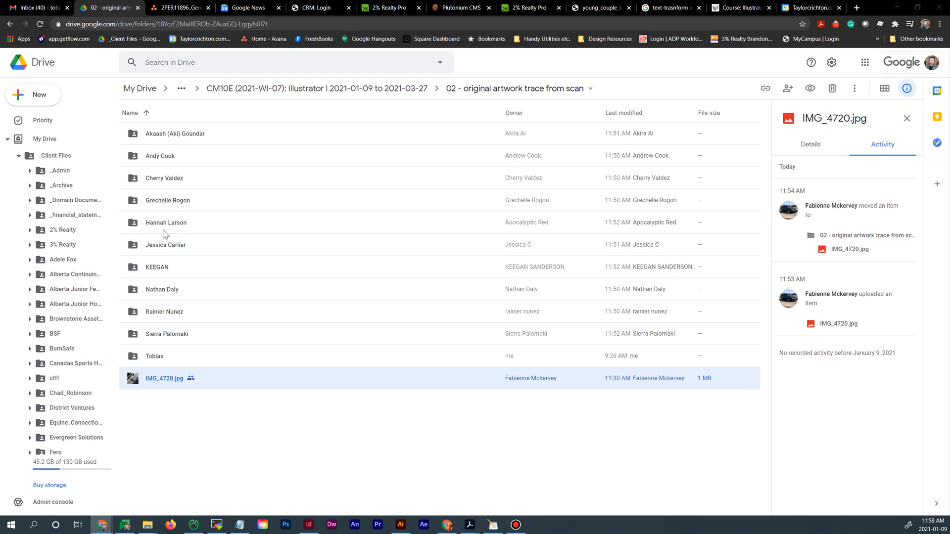
pyautogui.doubleClick(165, 246)
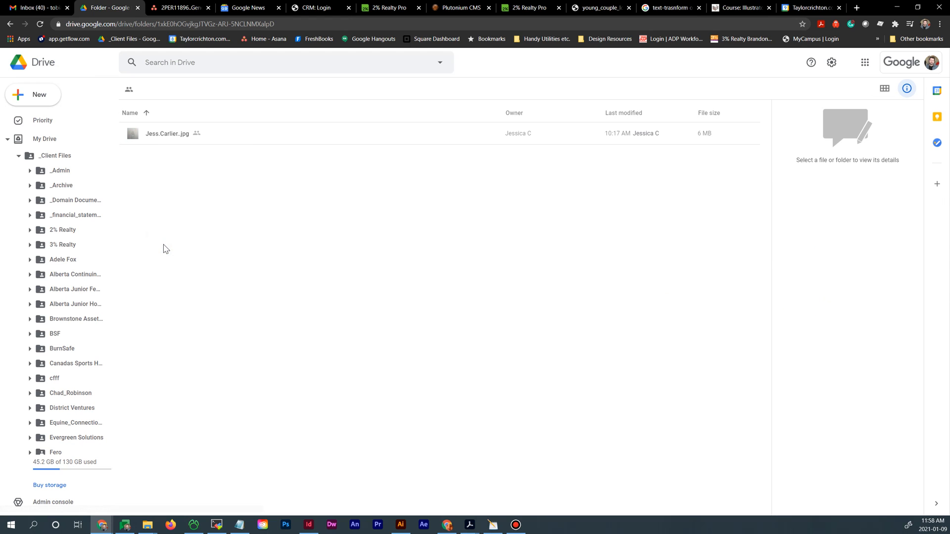
pyautogui.doubleClick(152, 139)
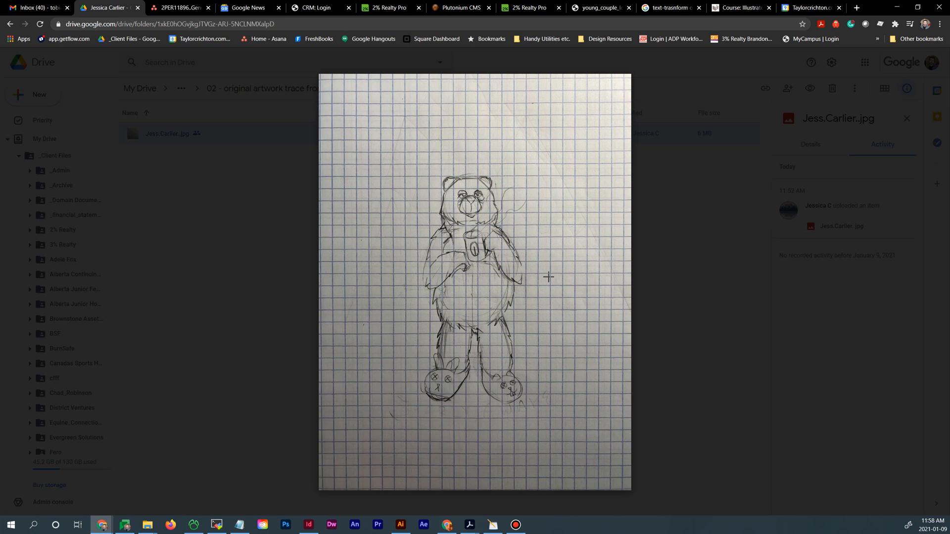
pyautogui.click(266, 216)
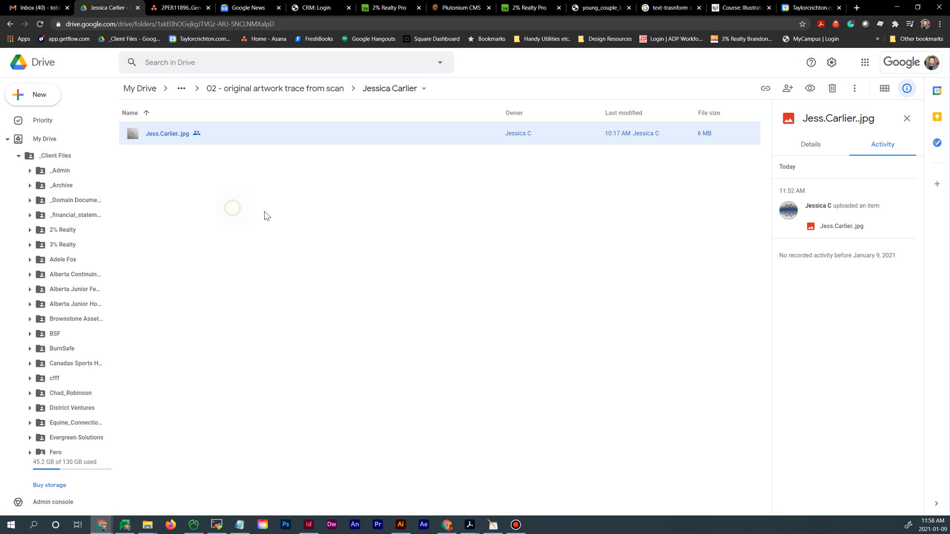
pyautogui.click(328, 88)
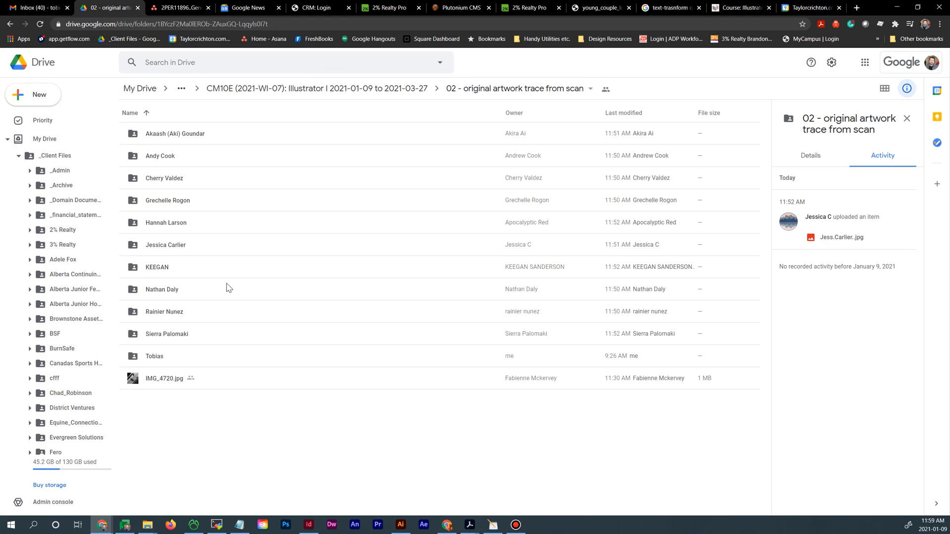
# Preview 20201215_084400.jpg in the seventh student's folder and close the preview
pyautogui.doubleClick(159, 271)
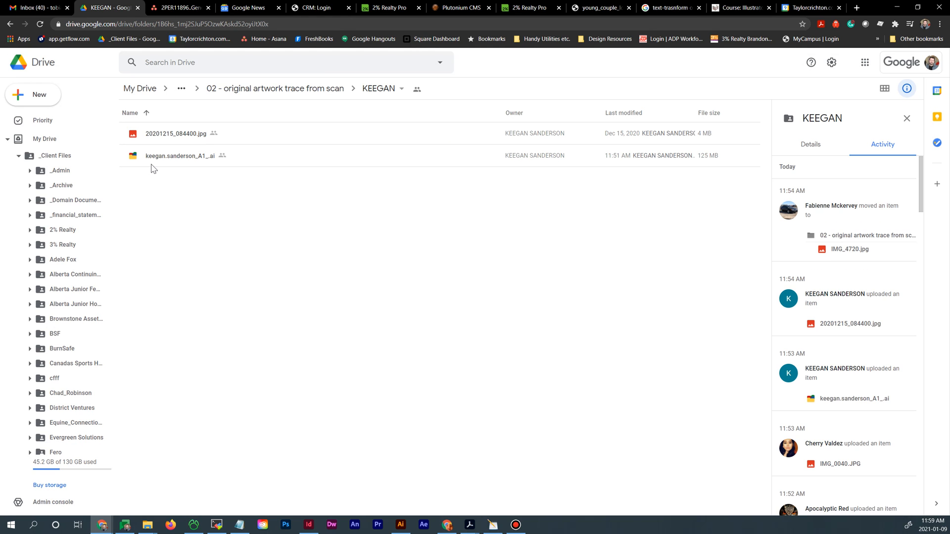
pyautogui.doubleClick(171, 135)
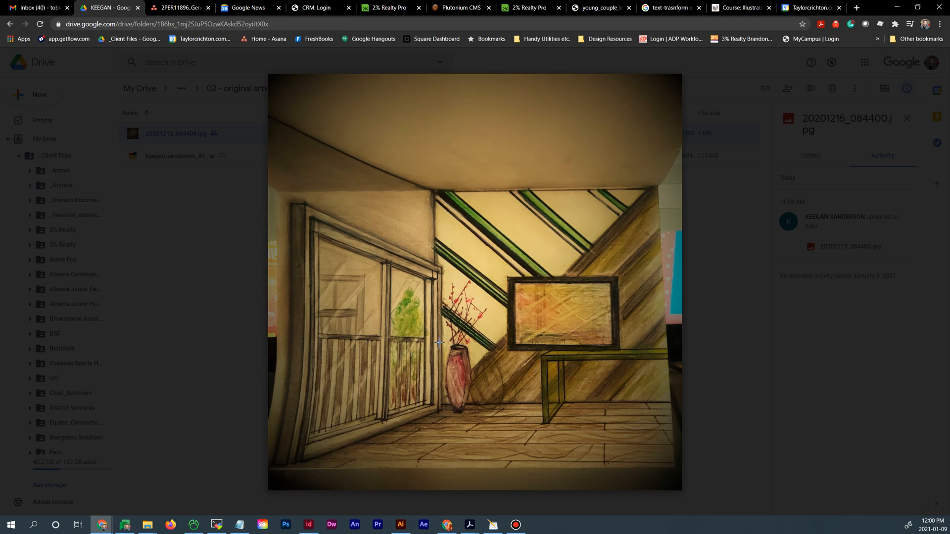
pyautogui.click(193, 259)
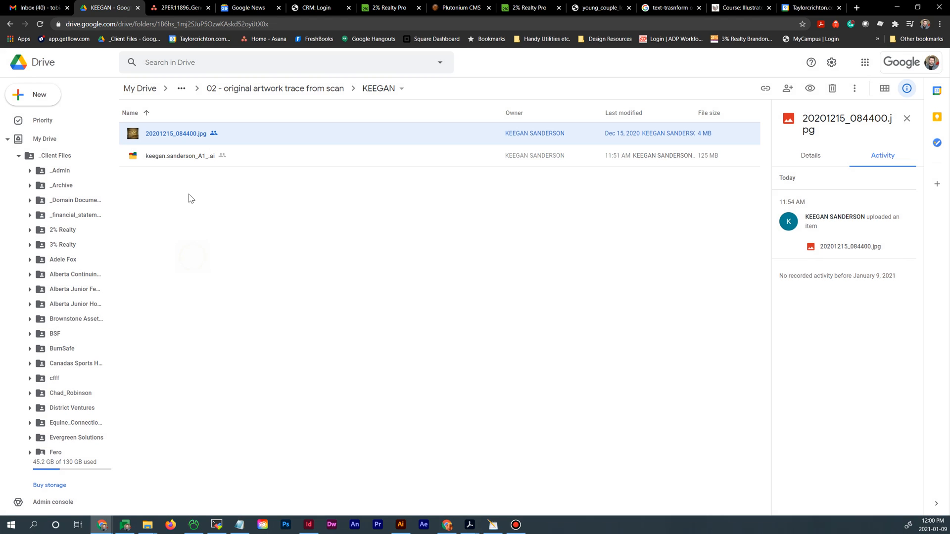
# Compare the file sizes of the student's Illustrator assignment file and 20201215_084400.jpg
pyautogui.click(179, 158)
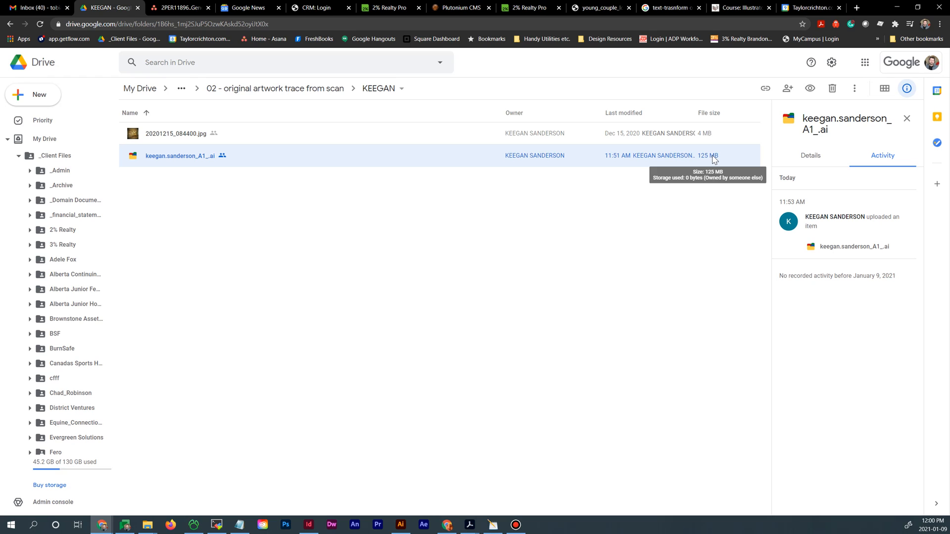
pyautogui.click(708, 142)
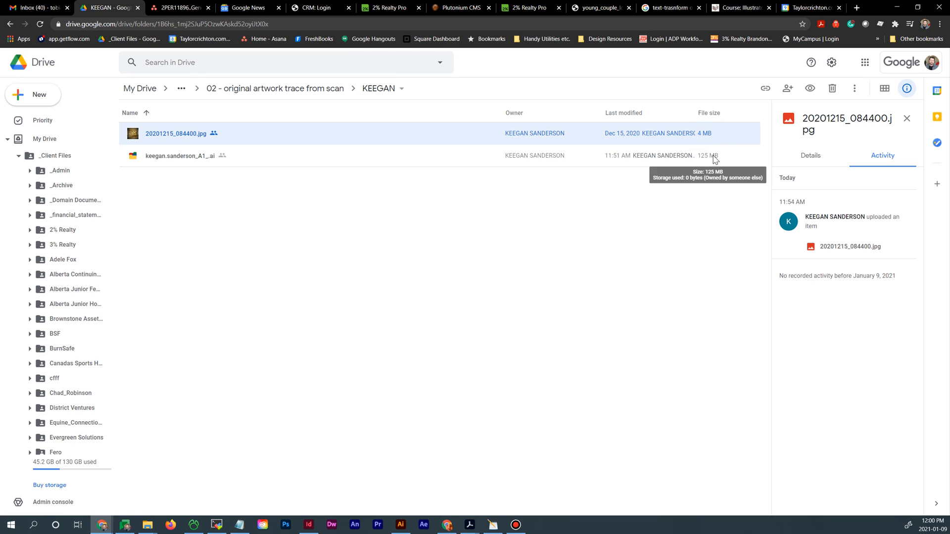
pyautogui.click(714, 158)
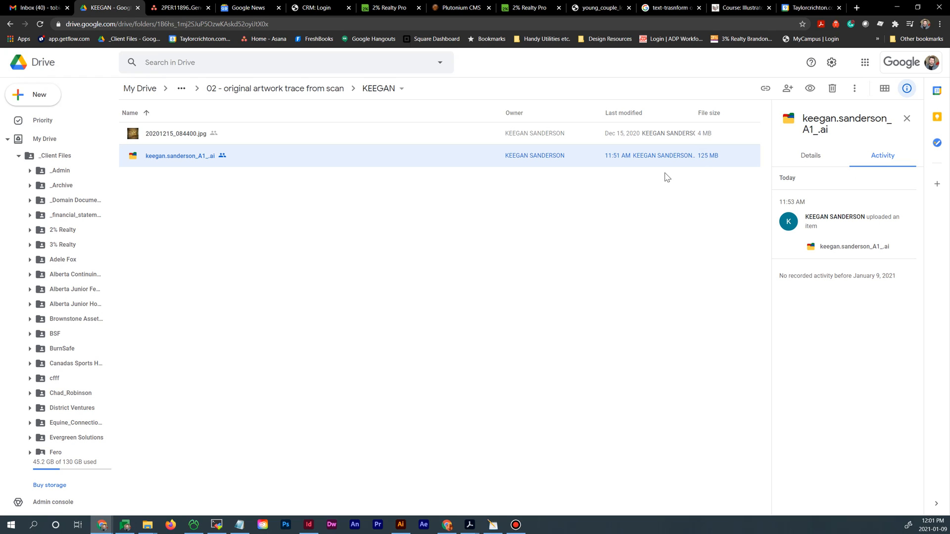
pyautogui.moveTo(708, 163)
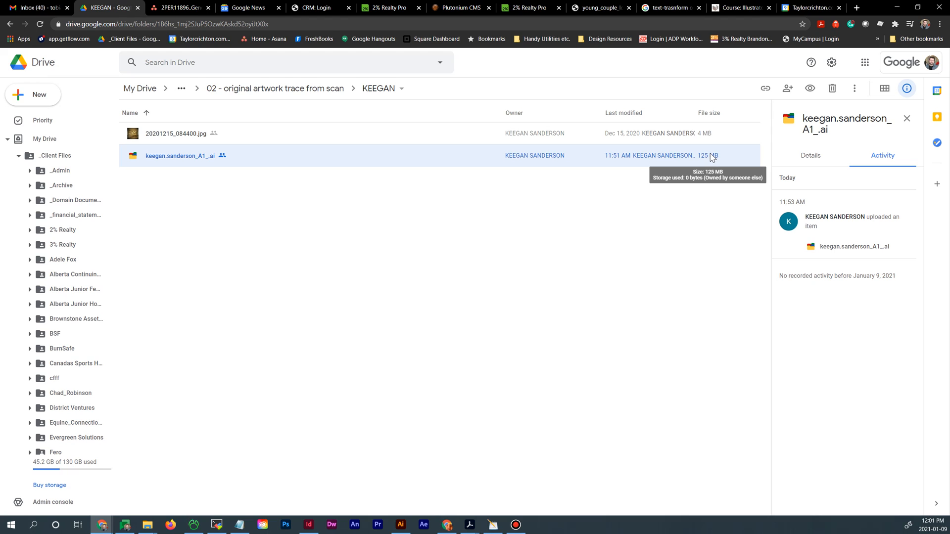
pyautogui.click(675, 136)
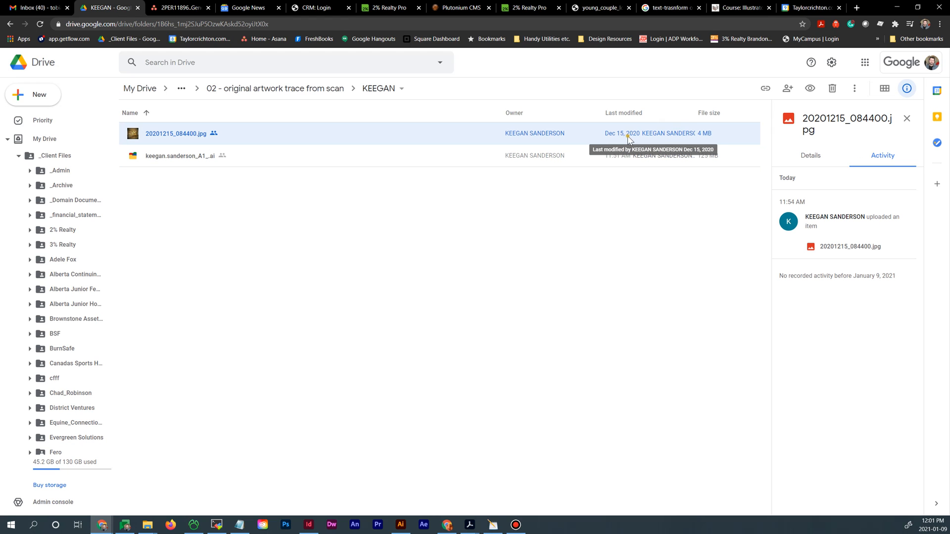
# Preview 20201215_084400.jpg again, magnify it to inspect the room sketch's detail, and return to the assignment folder
pyautogui.doubleClick(627, 135)
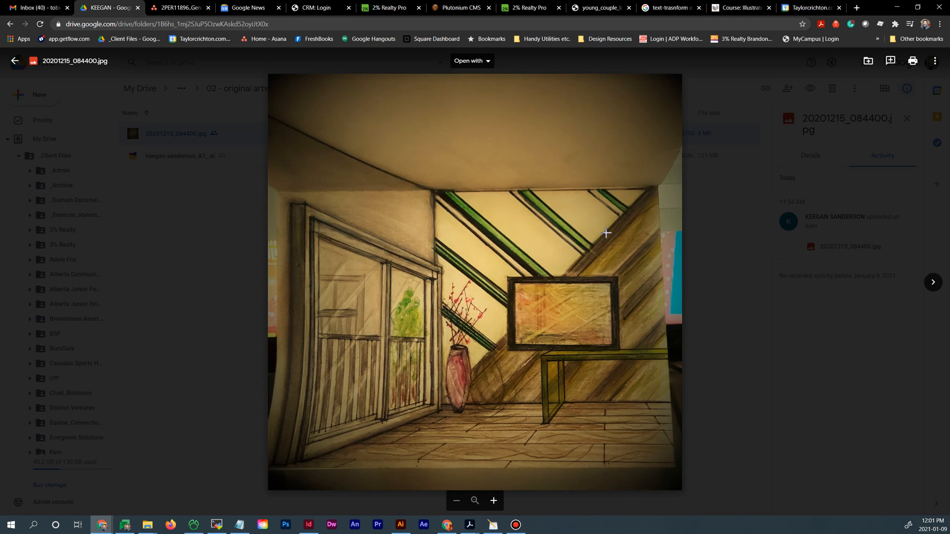
pyautogui.click(494, 501)
pyautogui.click(493, 501)
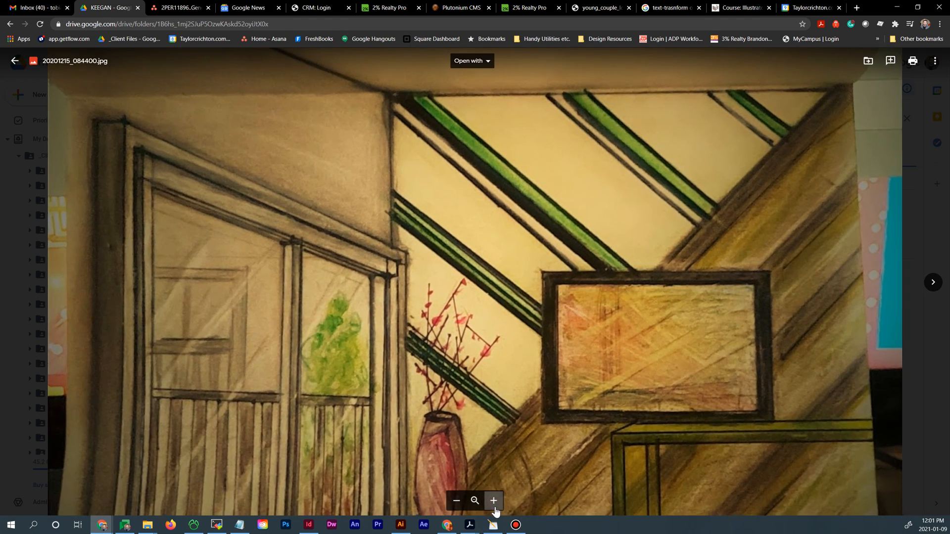
pyautogui.click(493, 501)
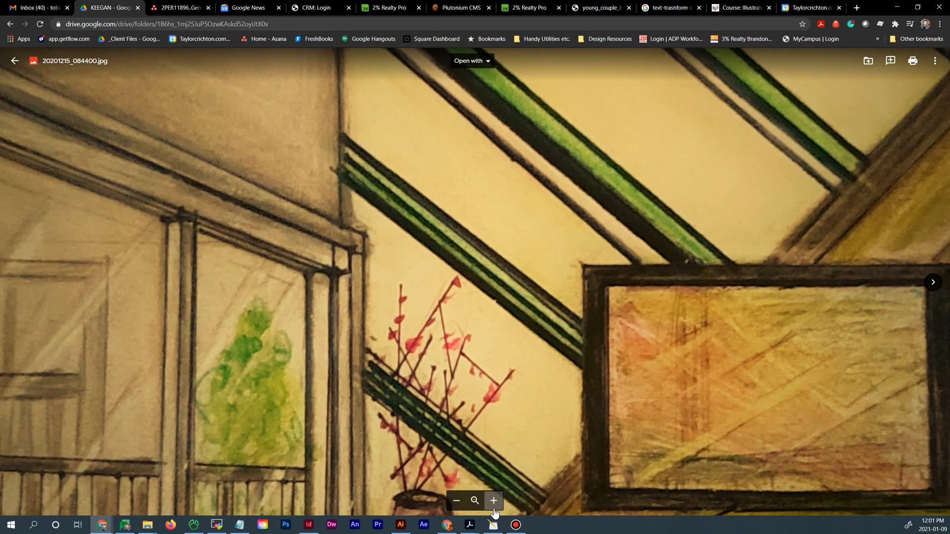
pyautogui.click(459, 507)
pyautogui.click(459, 507)
pyautogui.click(460, 507)
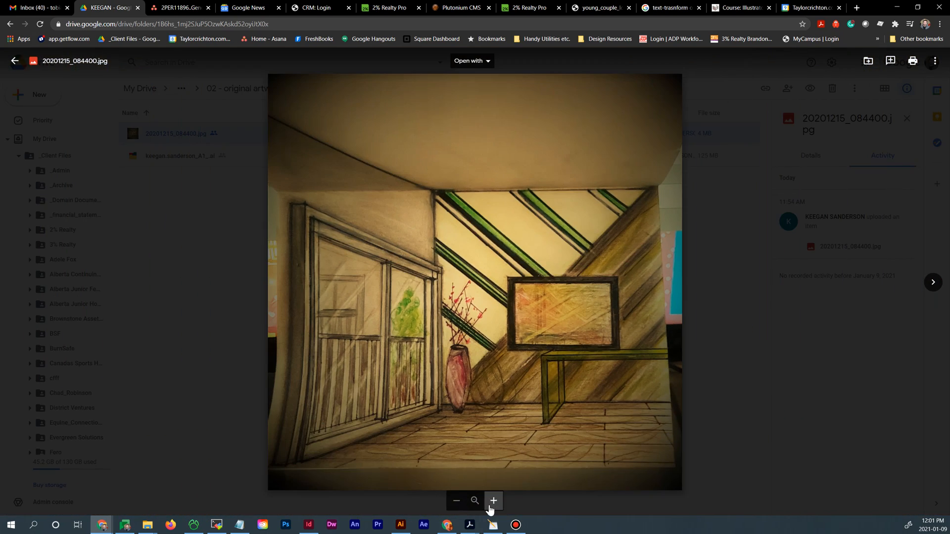
pyautogui.click(493, 501)
pyautogui.click(493, 501)
pyautogui.click(459, 508)
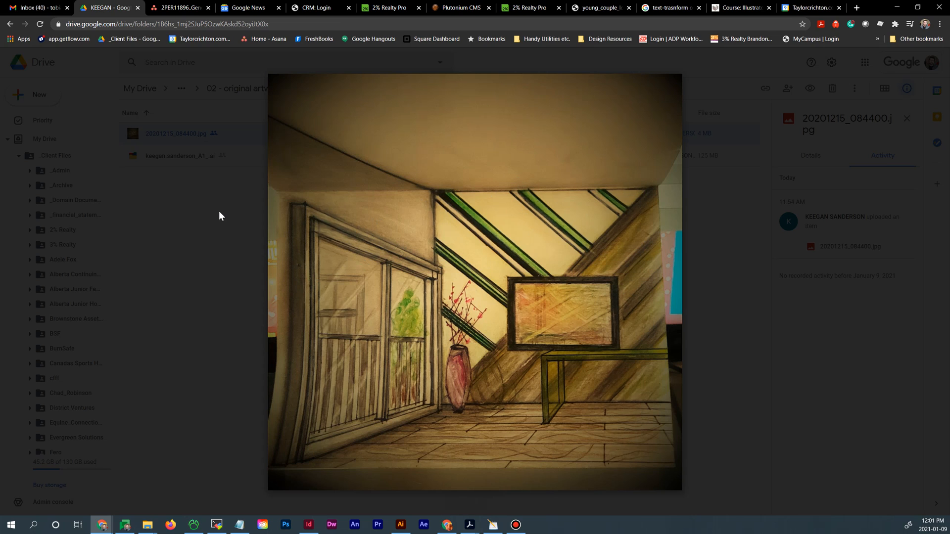
pyautogui.click(201, 210)
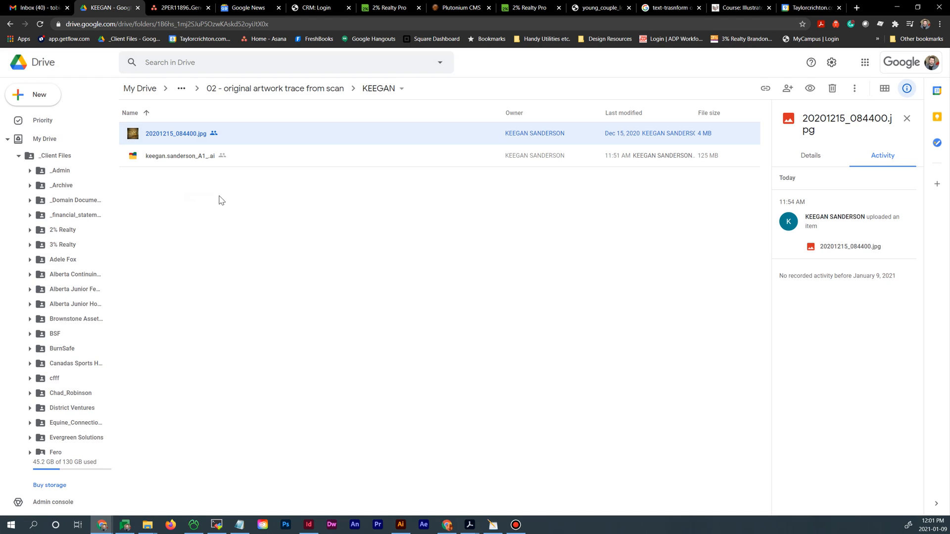
pyautogui.click(643, 159)
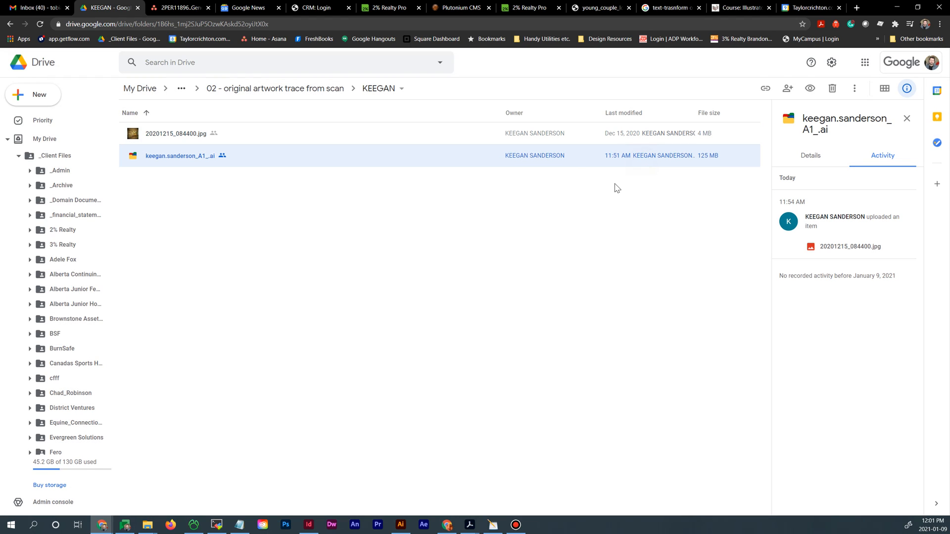
pyautogui.click(314, 87)
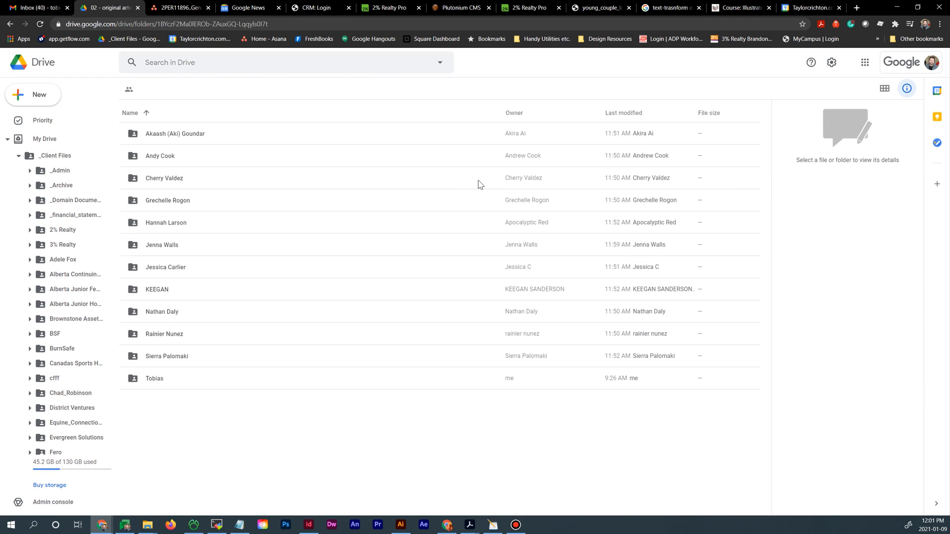
# Preview IMG_0613.HEIC in the next student's folder and Illustrator day 1 sketch.jpeg in the folder after it
pyautogui.click(312, 314)
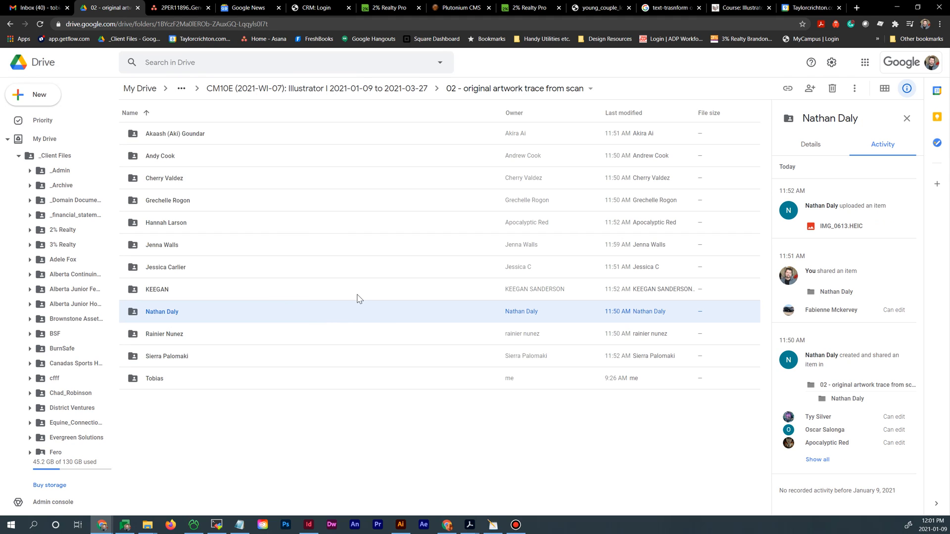
pyautogui.doubleClick(300, 312)
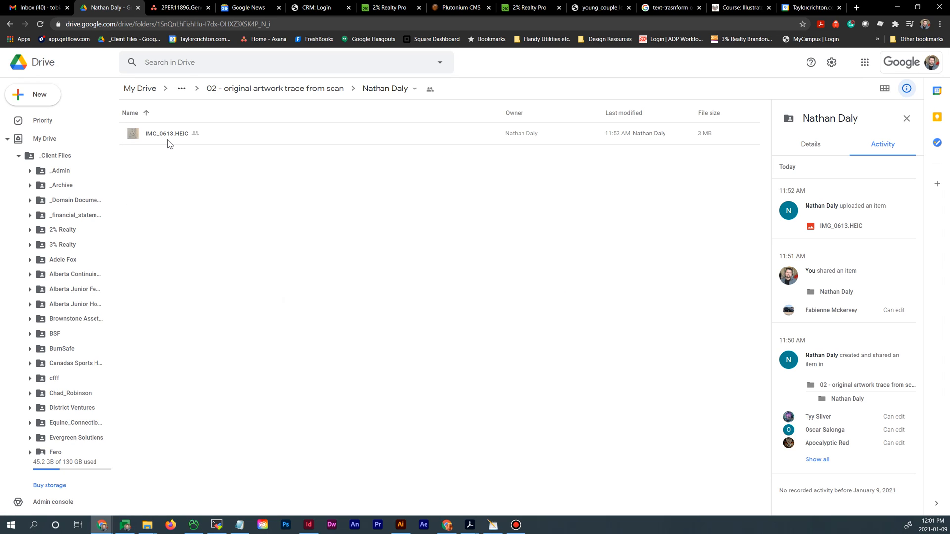
pyautogui.click(150, 142)
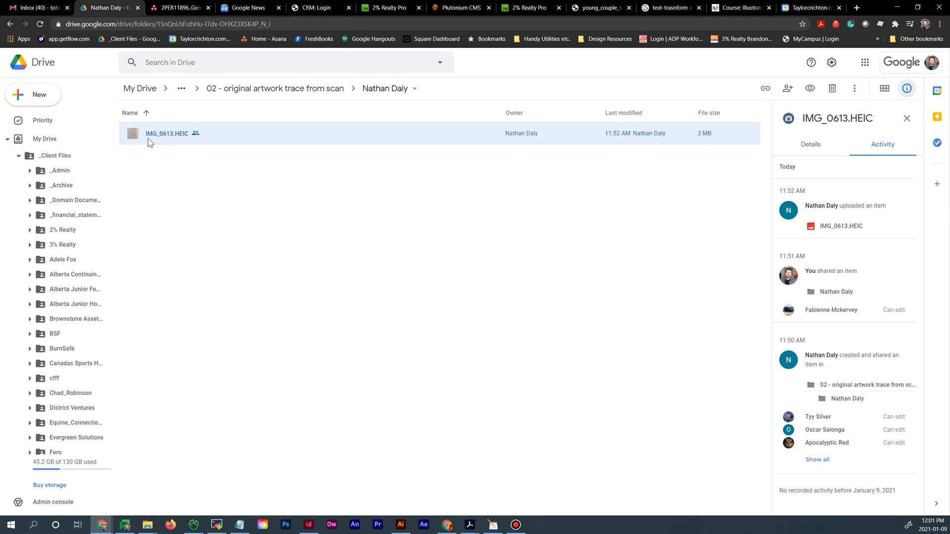
pyautogui.doubleClick(150, 142)
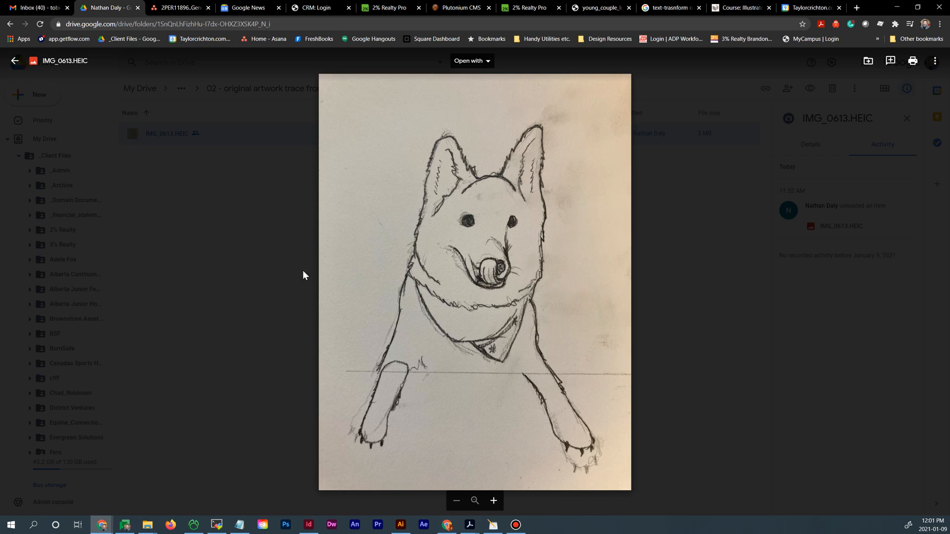
pyautogui.click(257, 302)
pyautogui.click(323, 90)
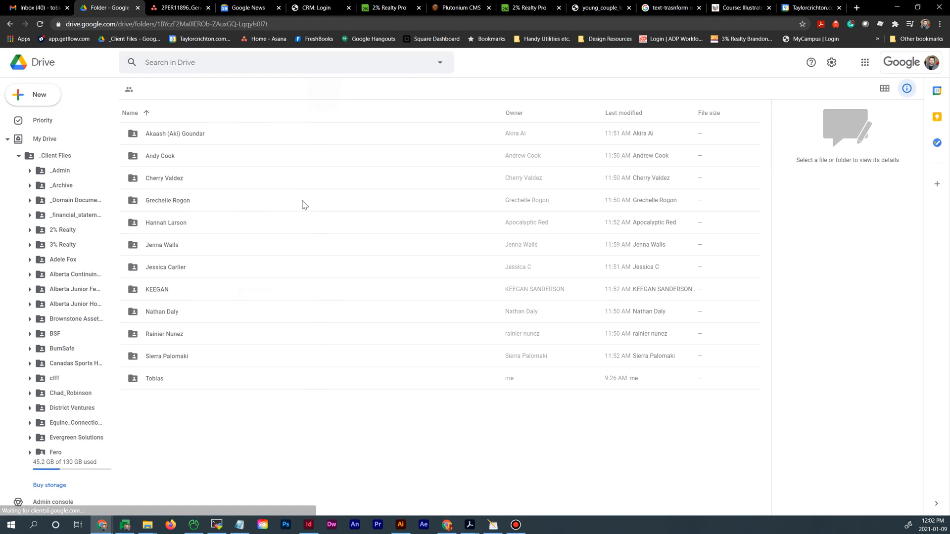
pyautogui.doubleClick(300, 341)
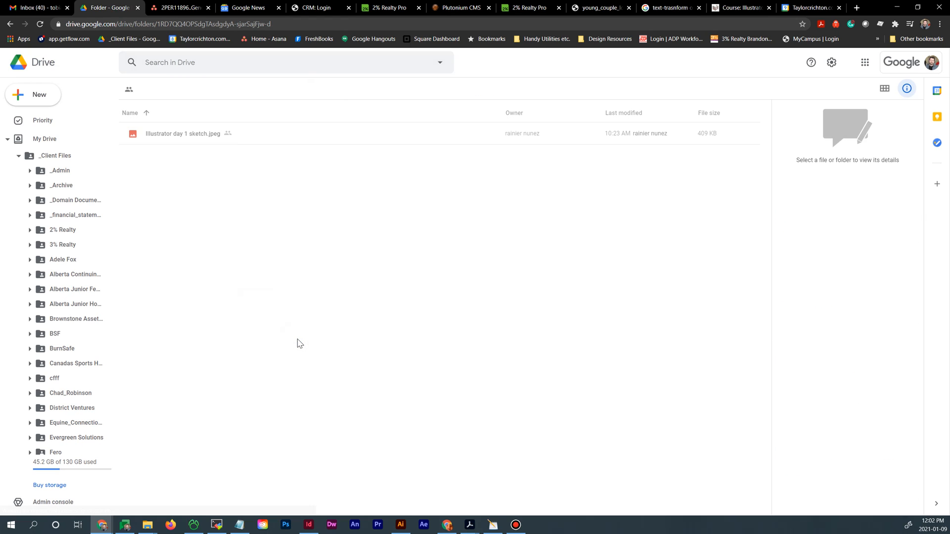
pyautogui.doubleClick(186, 135)
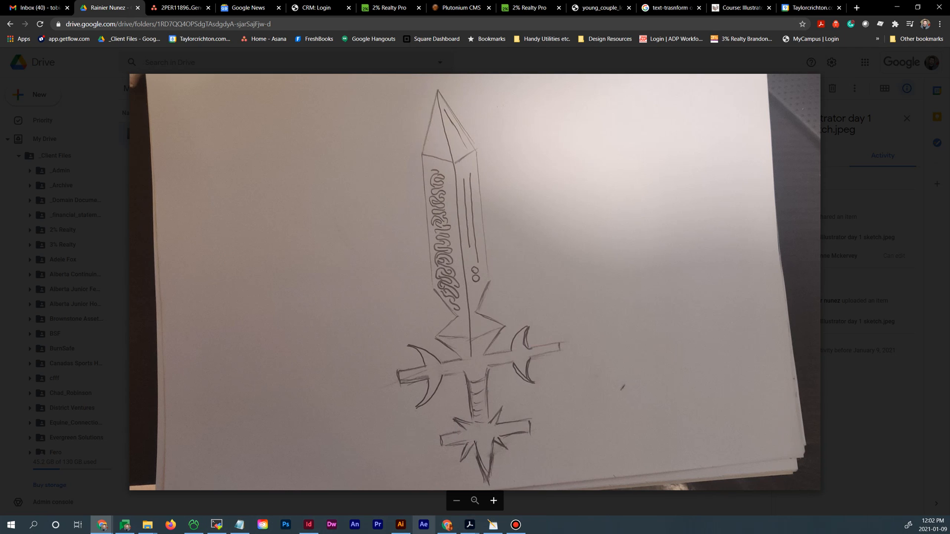
# Switch to Illustrator, try erasing part of the upper pug's ear outline with the Eraser tool, and undo it
pyautogui.click(401, 526)
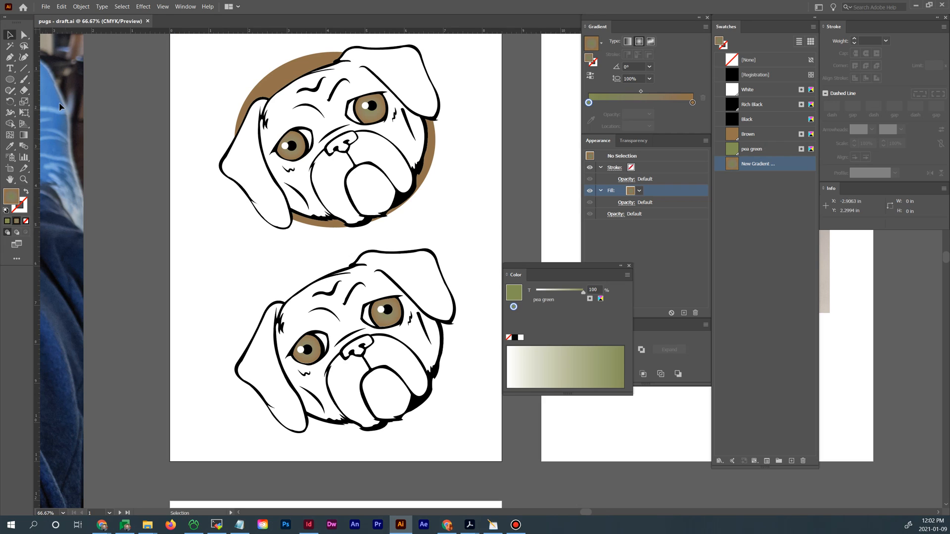
pyautogui.click(26, 93)
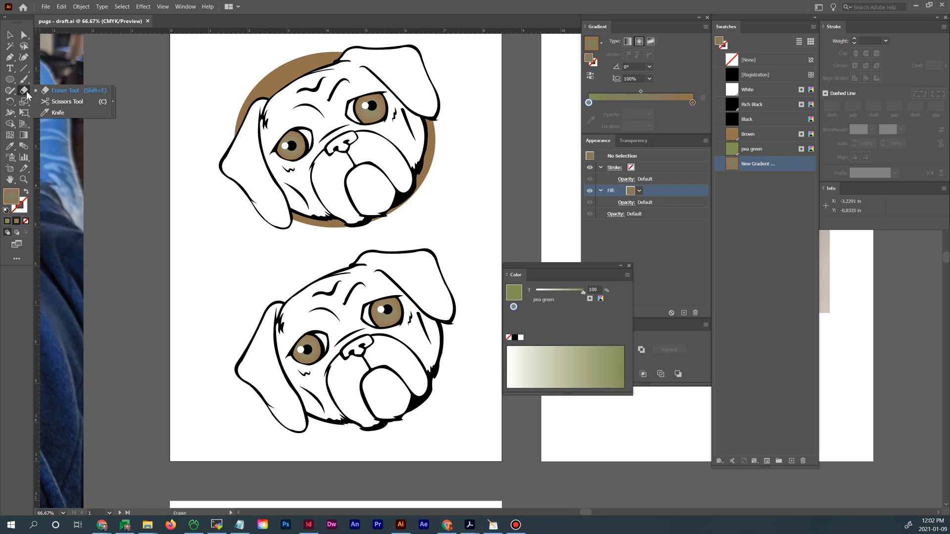
pyautogui.click(63, 94)
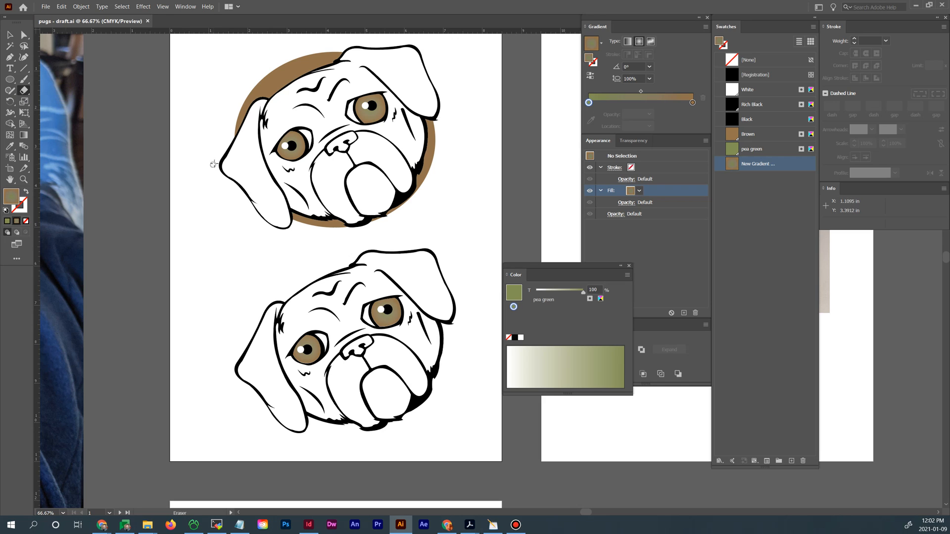
pyautogui.moveTo(222, 168); pyautogui.dragTo(235, 208)
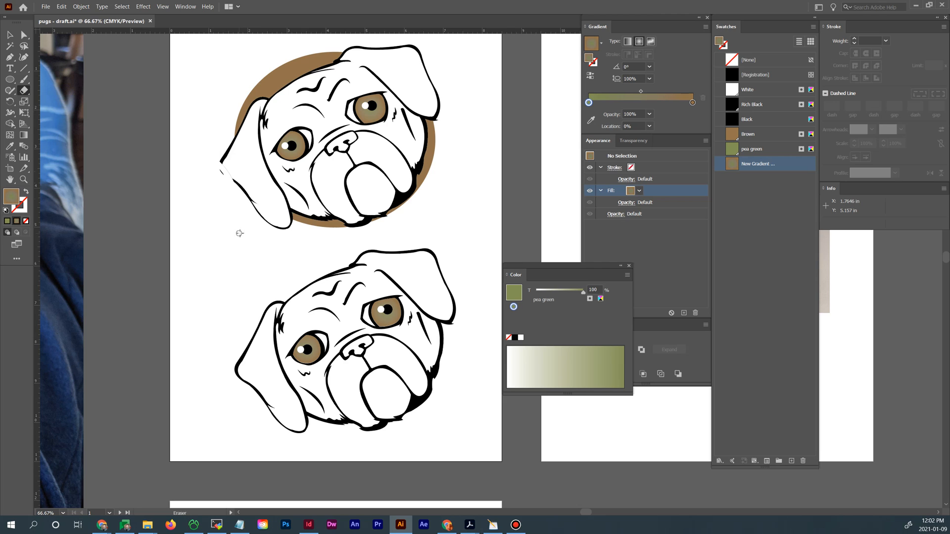
pyautogui.hotkey('ctrl', 'z')
# Show the pug artwork in Outline view, and try an eraser stroke at the top of the lower pug before undoing it
pyautogui.hotkey('ctrl', 'y')
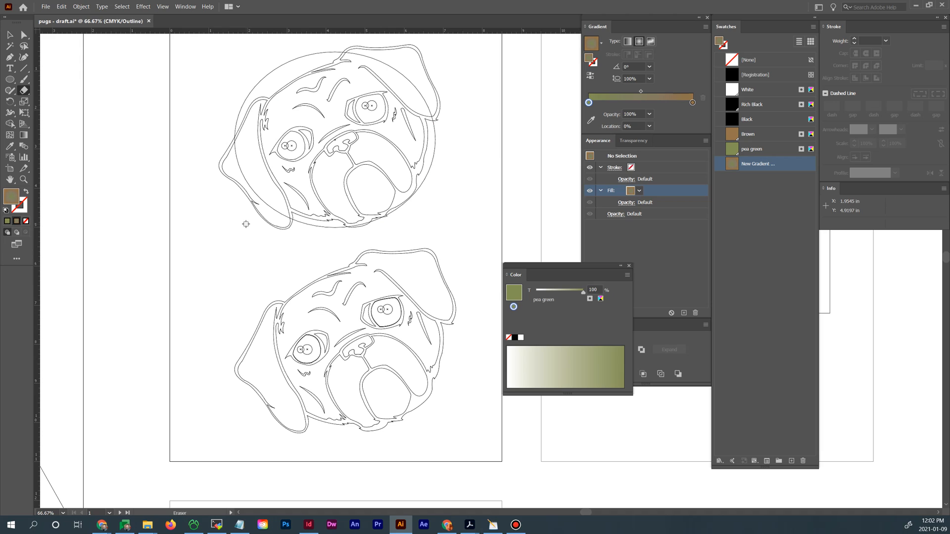
pyautogui.moveTo(413, 243); pyautogui.dragTo(437, 266)
pyautogui.hotkey('ctrl', 'z')
# Show the Slice tool variants, detach the Eraser tool group as a floating palette, and close the palette
pyautogui.click(23, 170)
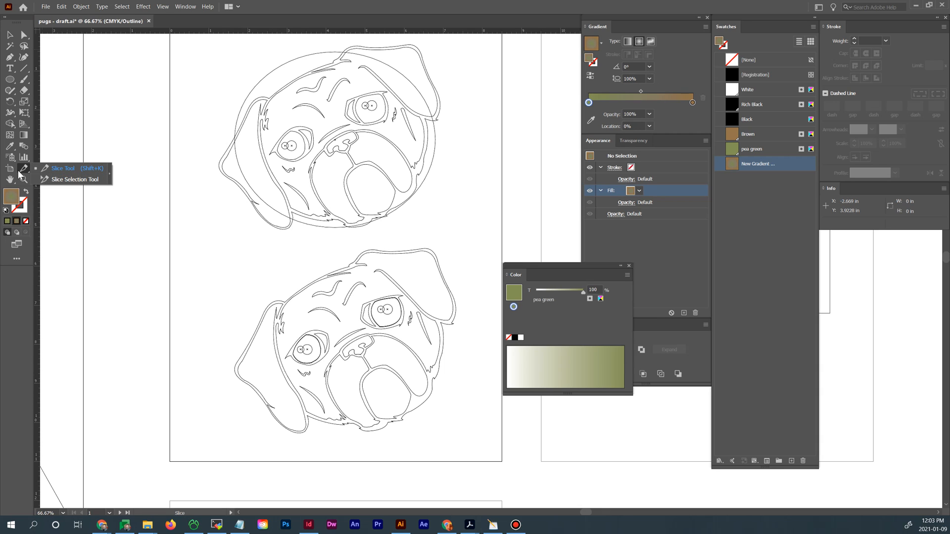
pyautogui.click(24, 93)
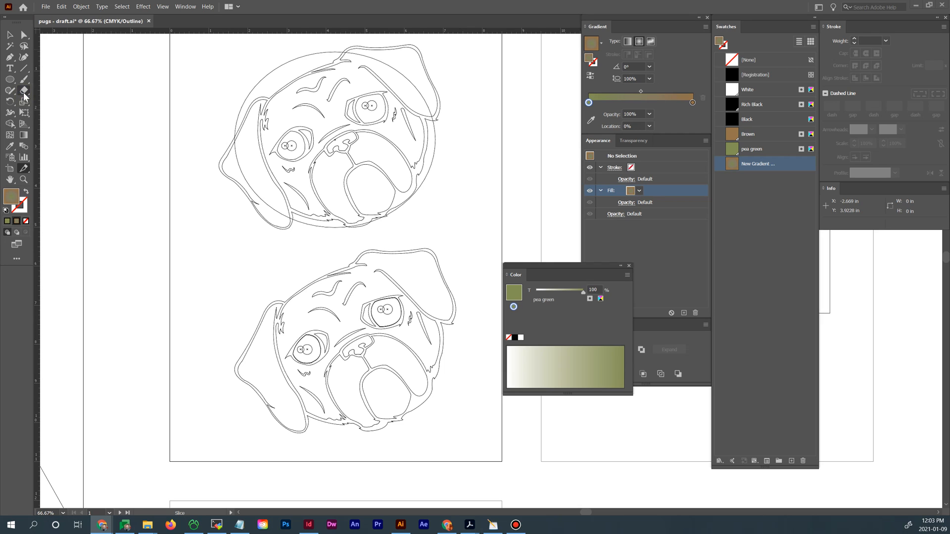
pyautogui.click(25, 95)
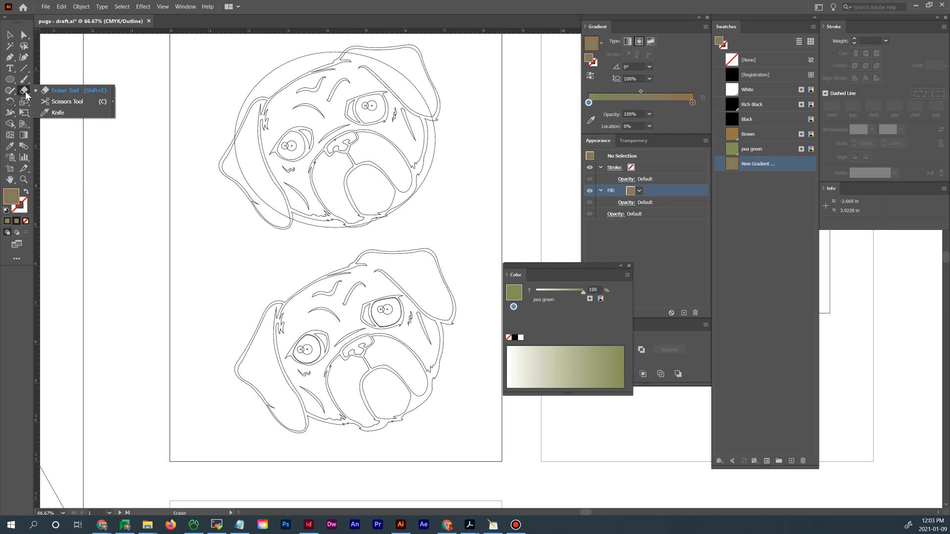
pyautogui.click(113, 102)
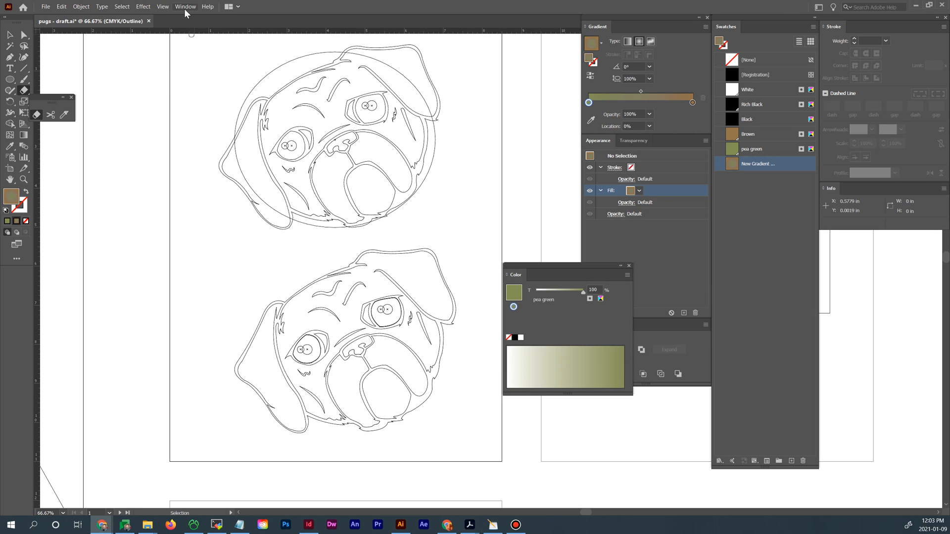
pyautogui.click(71, 96)
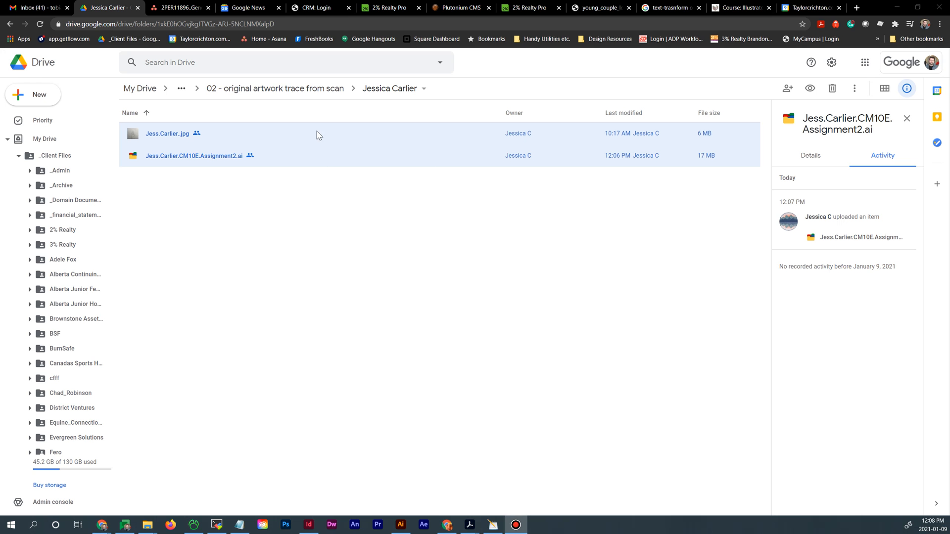
# Download both of the student's files as a zip into a new folder named after the student inside "assignment 2 - custom graphic"
pyautogui.click(330, 159)
pyautogui.rightClick(330, 159)
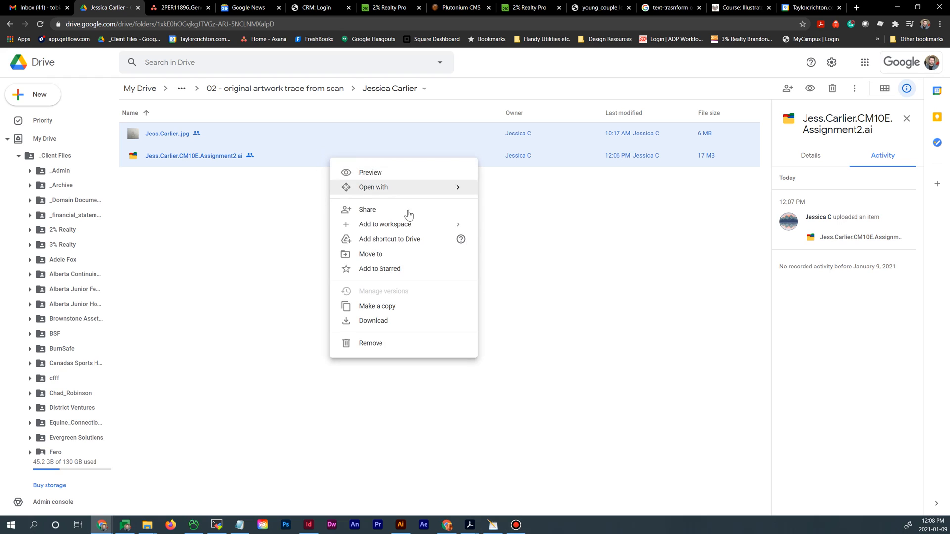
pyautogui.click(399, 327)
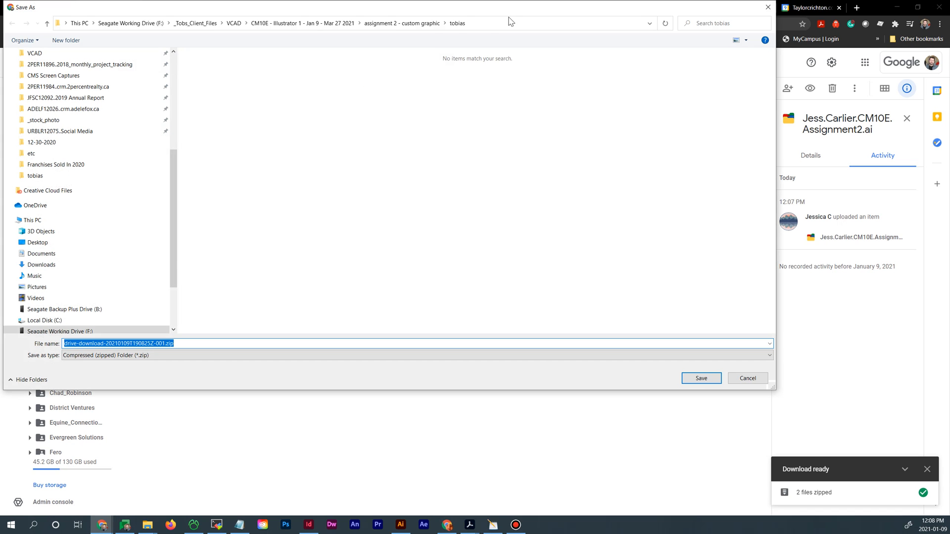
pyautogui.click(432, 27)
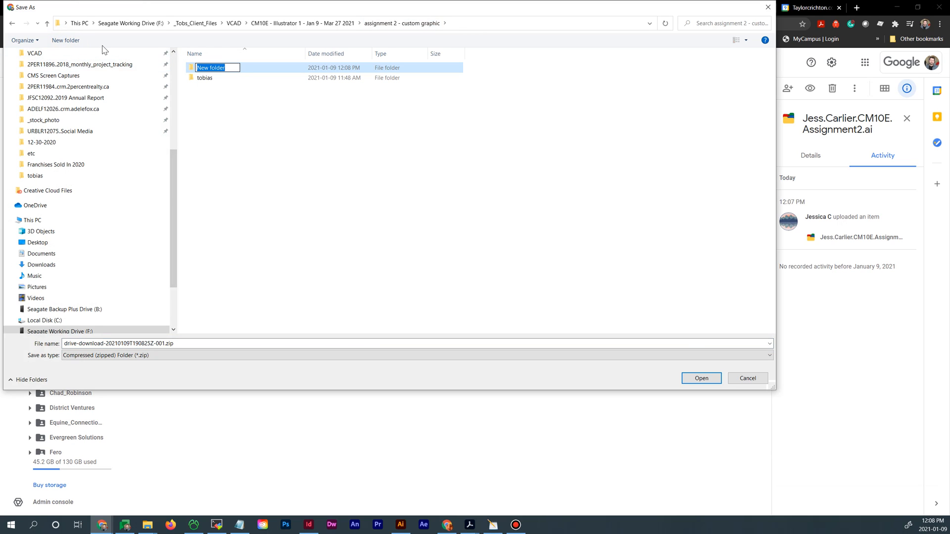
pyautogui.write('Jessica')
pyautogui.press('Return')
pyautogui.doubleClick(231, 70)
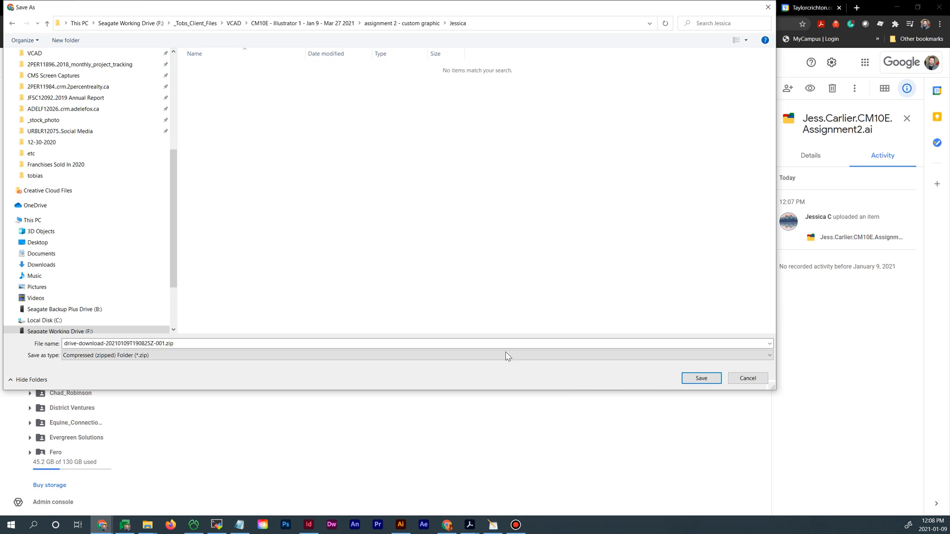
pyautogui.click(701, 378)
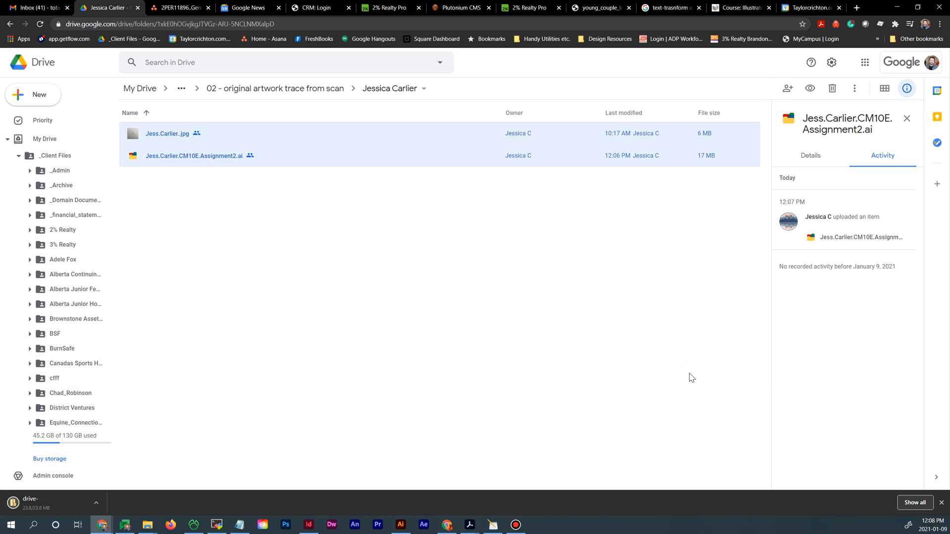
# Show the downloaded zip in its folder, extract it, and open the extracted folder in an enlarged window
pyautogui.click(99, 503)
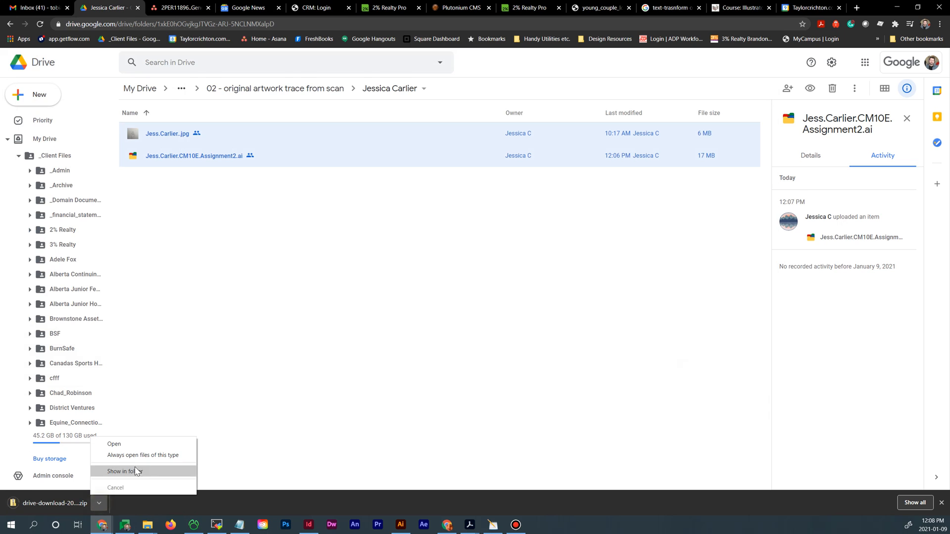
pyautogui.click(137, 471)
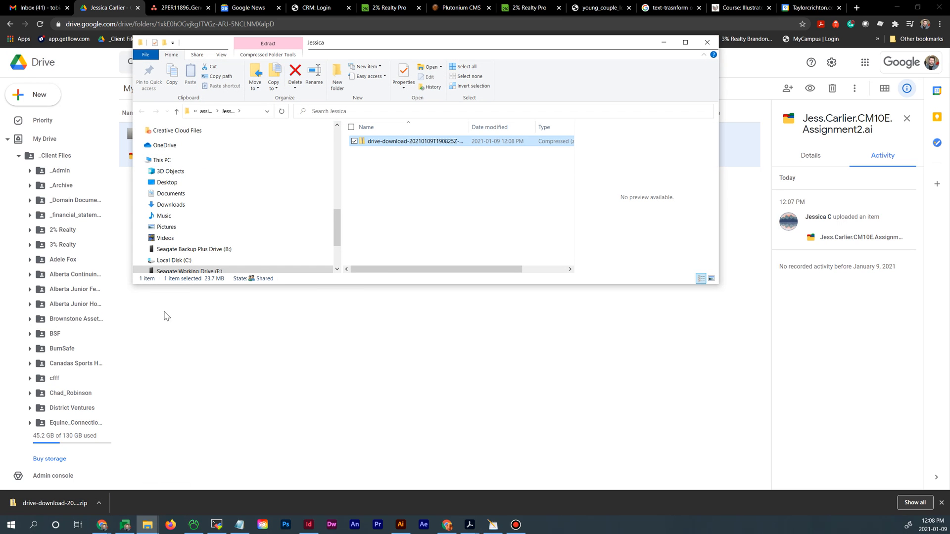
pyautogui.rightClick(403, 141)
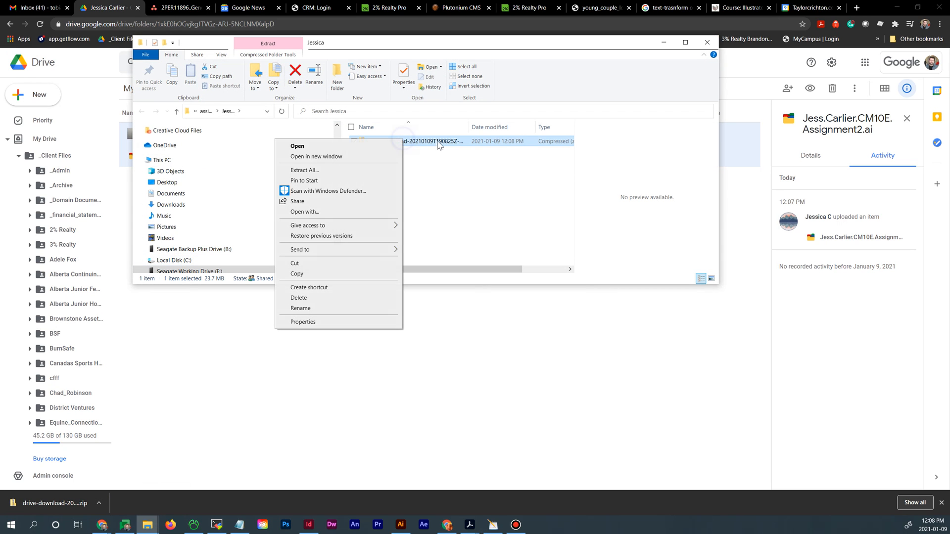
pyautogui.click(348, 174)
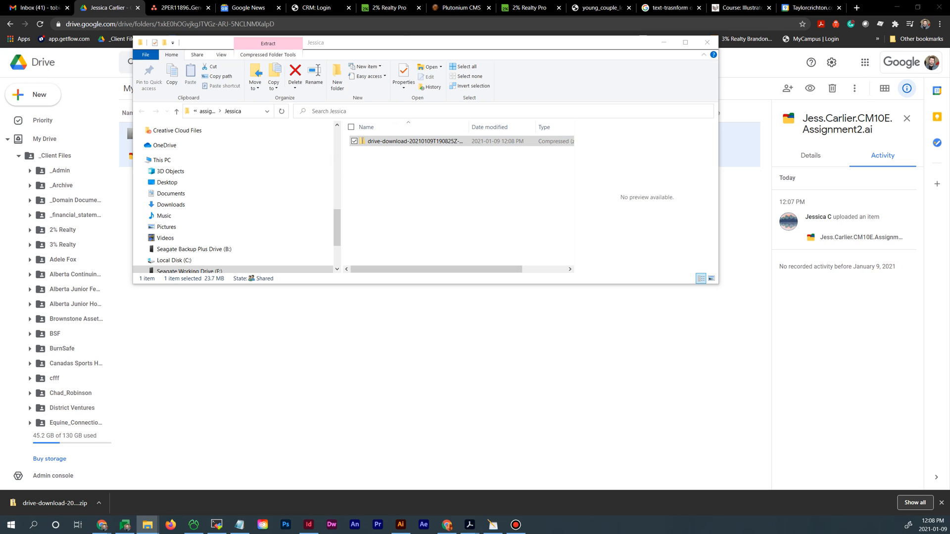
pyautogui.click(444, 185)
pyautogui.doubleClick(409, 142)
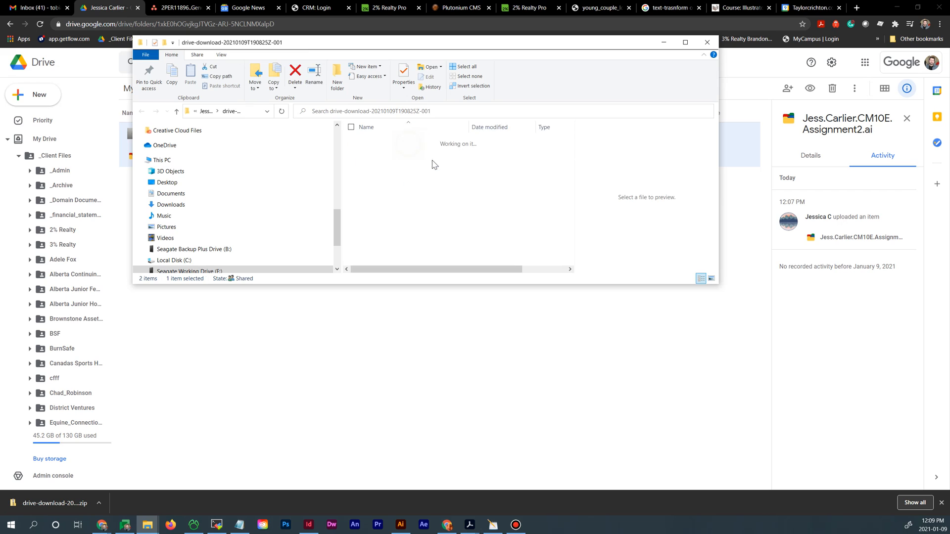
pyautogui.moveTo(720, 285); pyautogui.dragTo(856, 392)
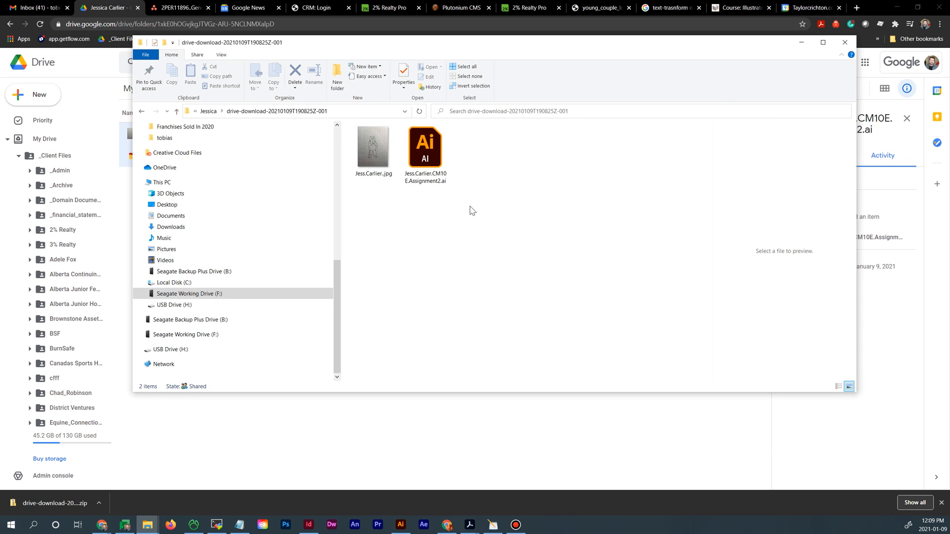
# Move the two extracted files up into the student's folder and delete the leftover extracted folder and zip archive
pyautogui.moveTo(471, 209); pyautogui.dragTo(209, 113)
pyautogui.click(208, 111)
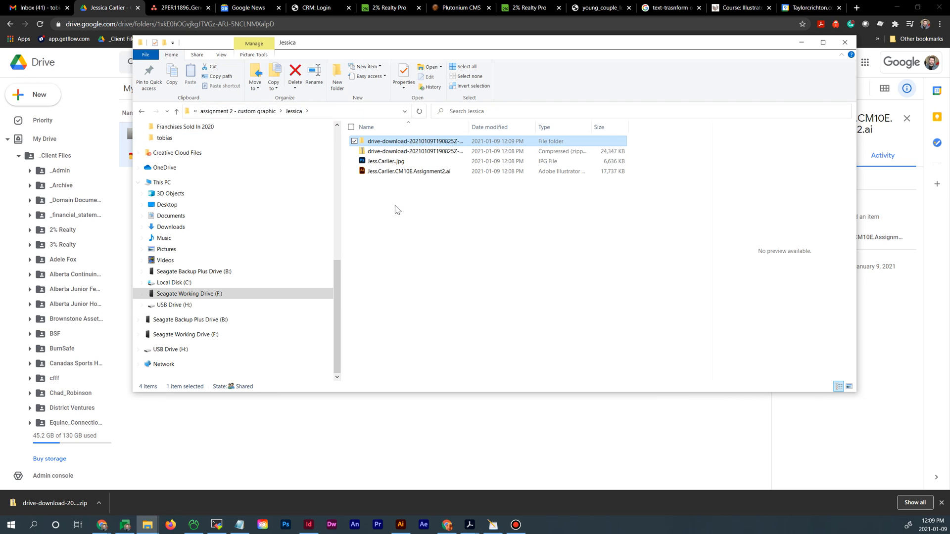
pyautogui.click(391, 141)
pyautogui.keyDown('shift'); pyautogui.click(391, 151); pyautogui.keyUp('shift')
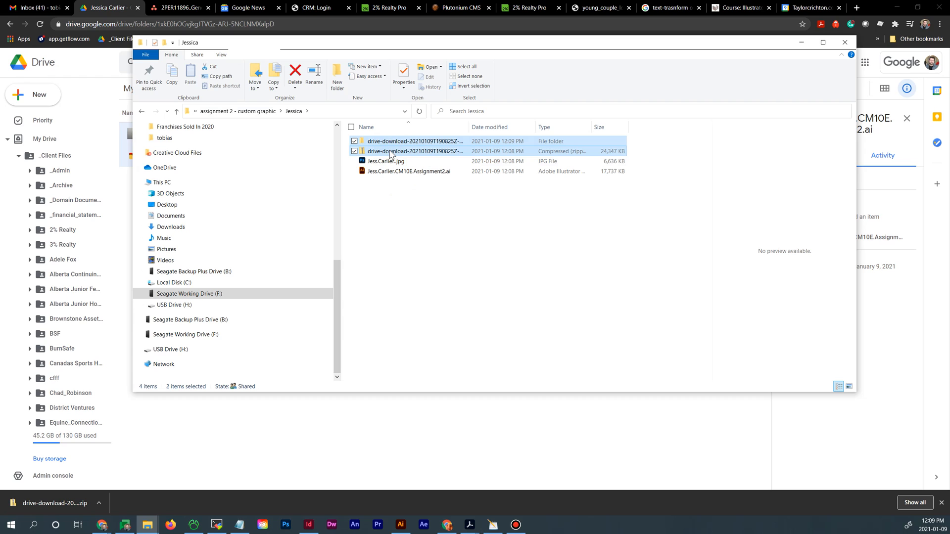
pyautogui.press('Delete')
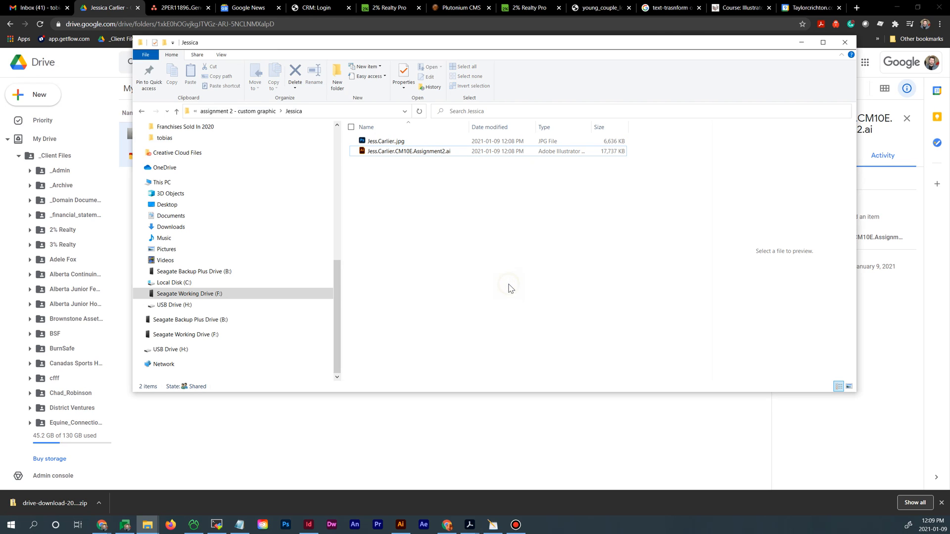
# Open the student's Assignment2 .ai file in Illustrator and show the bear drawing in Outline view
pyautogui.click(392, 152)
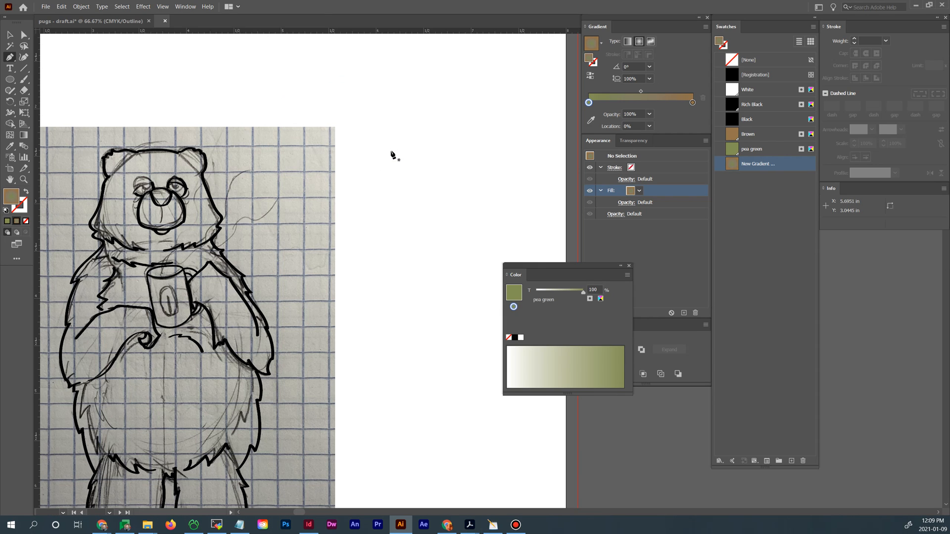
pyautogui.click(10, 35)
pyautogui.moveTo(105, 126)
pyautogui.mouseDown()
pyautogui.moveTo(241, 113)
pyautogui.moveTo(269, 93)
pyautogui.mouseUp()
pyautogui.hotkey('ctrl', 'y')
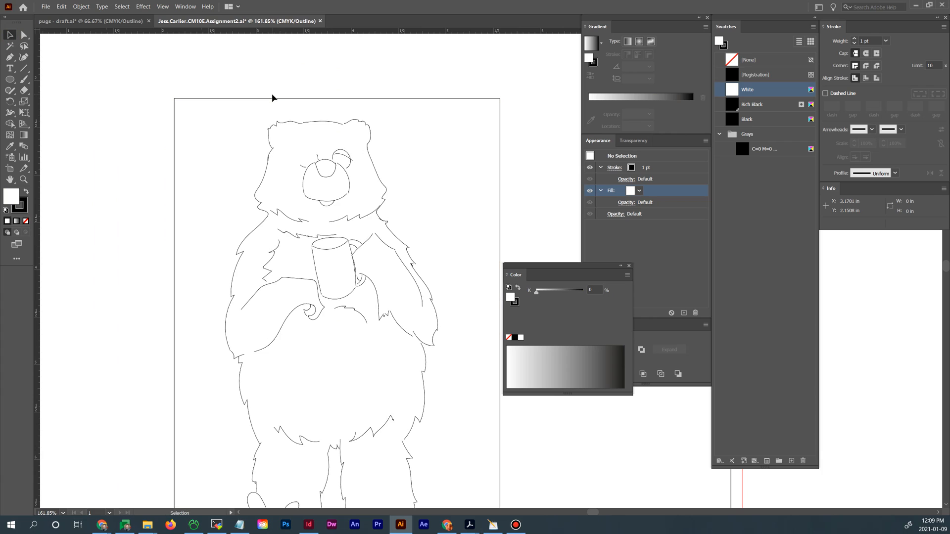
pyautogui.scroll(-3, 411, 250)
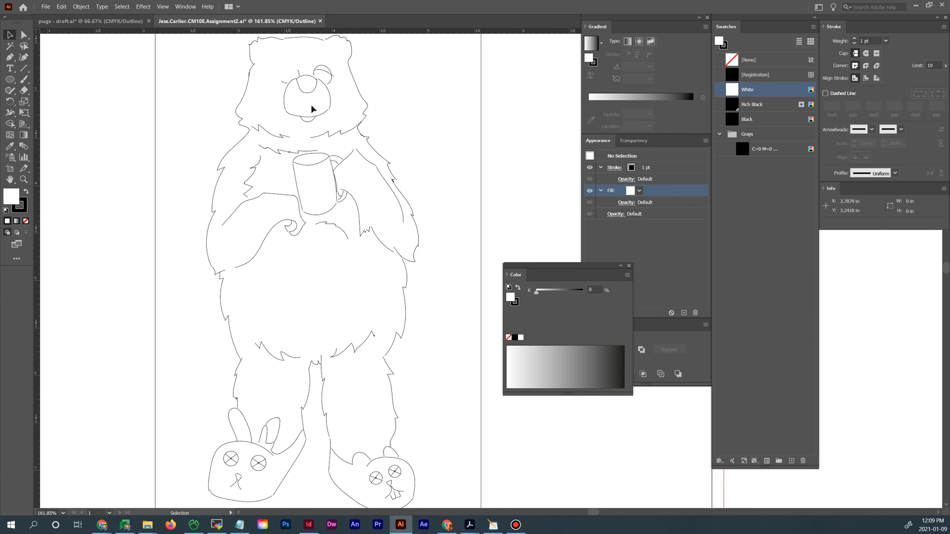
# Select the short stray paths beside and above the bear's nose in turn and examine them up close
pyautogui.click(298, 72)
pyautogui.click(284, 82)
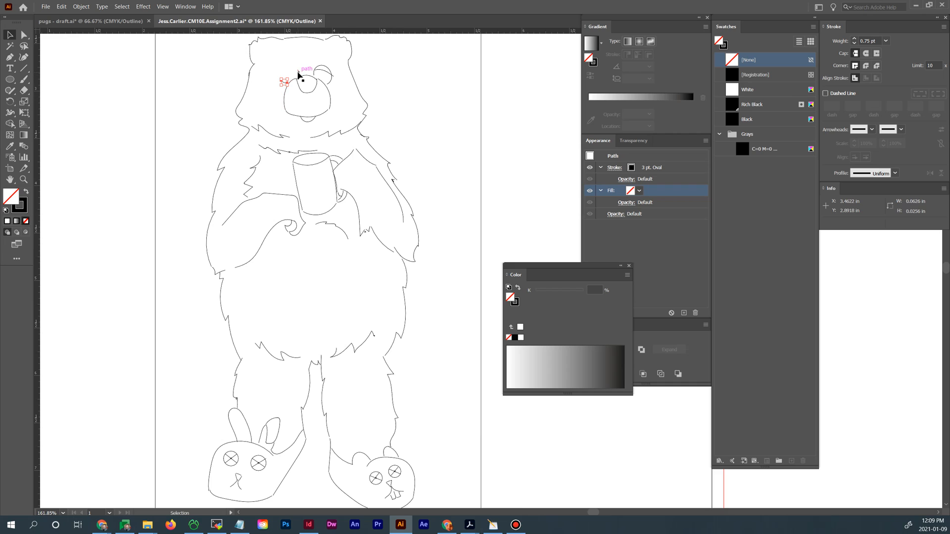
pyautogui.click(297, 72)
pyautogui.click(283, 83)
pyautogui.click(298, 73)
pyautogui.click(23, 179)
pyautogui.moveTo(256, 62); pyautogui.dragTo(378, 198)
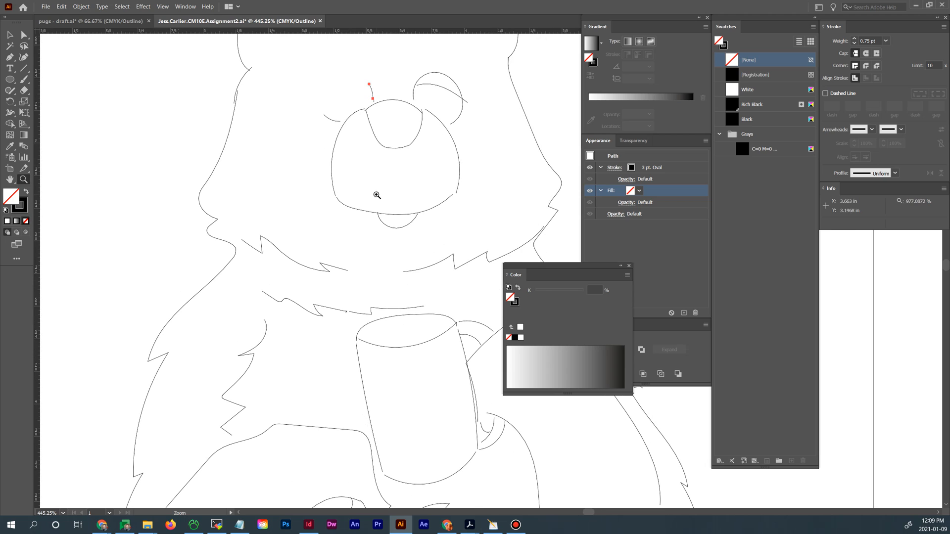
pyautogui.click(10, 35)
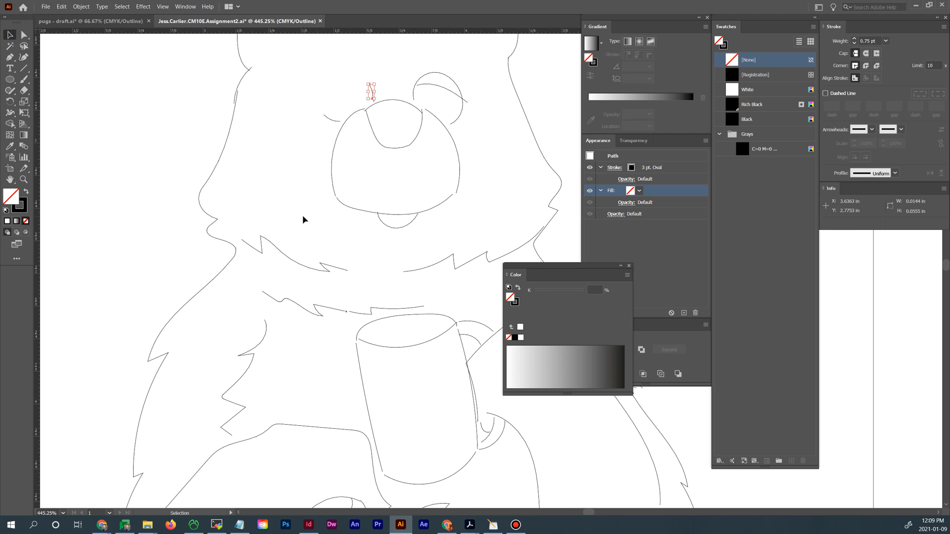
# Look over the mug, arm and face outlines, deselect the stray path, and compare the Preview and Outline views
pyautogui.scroll(-5, 400, 182)
pyautogui.hscroll(3, 400, 182)
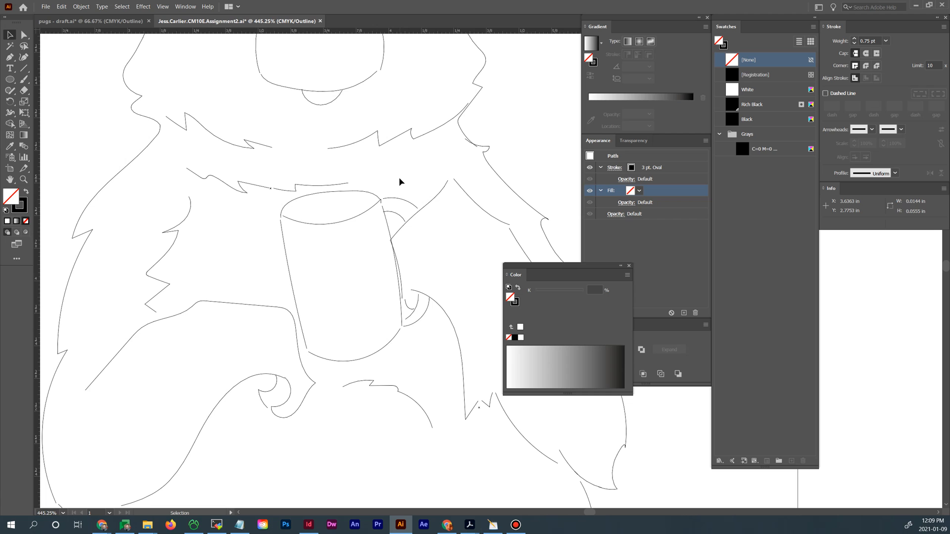
pyautogui.moveTo(459, 119); pyautogui.dragTo(475, 270)
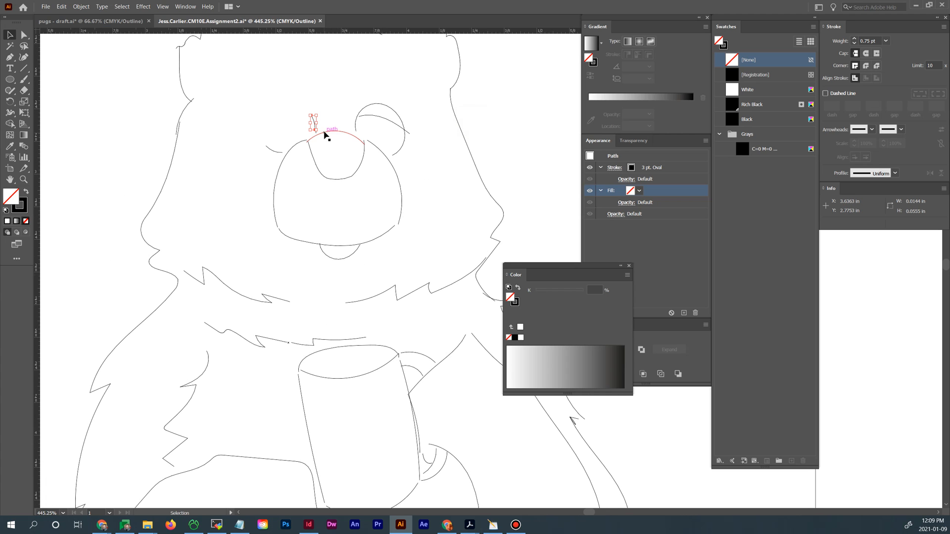
pyautogui.click(502, 130)
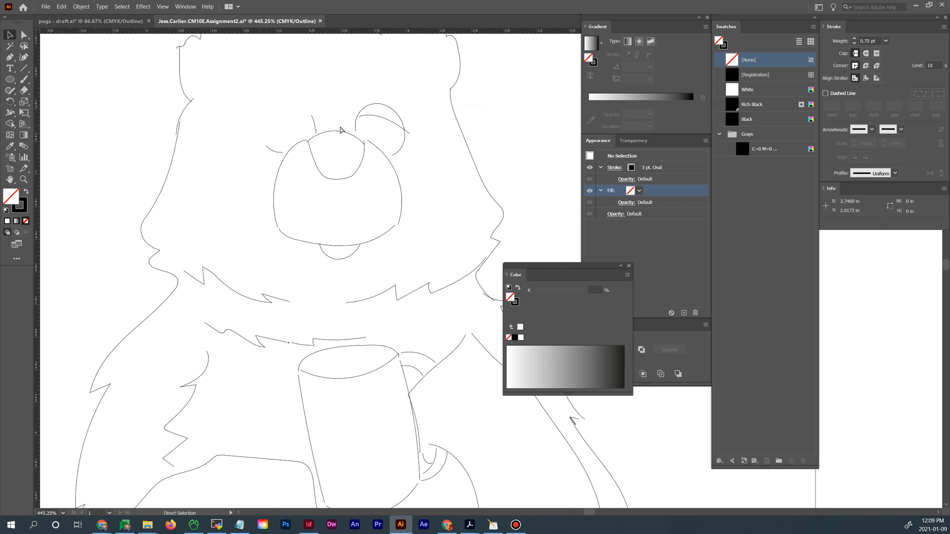
pyautogui.hotkey('ctrl', 'y')
pyautogui.hotkey('ctrl', 'y')
# Delete the short stray path above the bear's nose and the small leftover segment beneath it
pyautogui.click(314, 127)
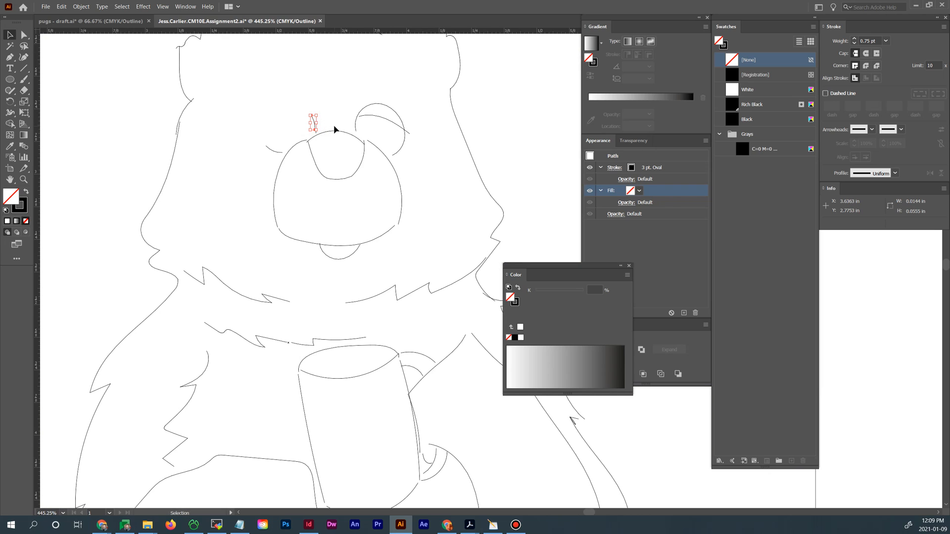
pyautogui.press('Delete')
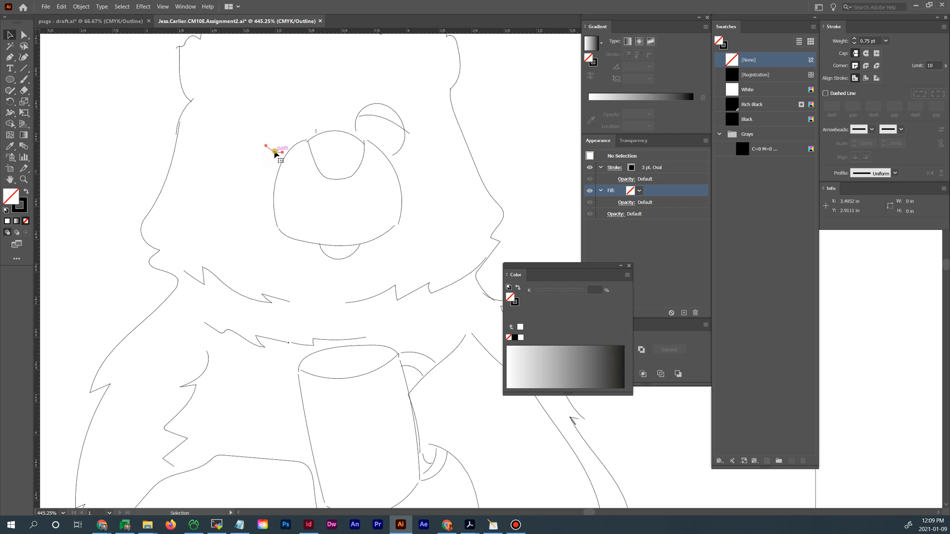
pyautogui.click(316, 131)
pyautogui.press('Delete')
# Return the bear drawing to Preview, toggle Outline view on and off, and show where the Outline command is
pyautogui.hotkey('ctrl', 'y')
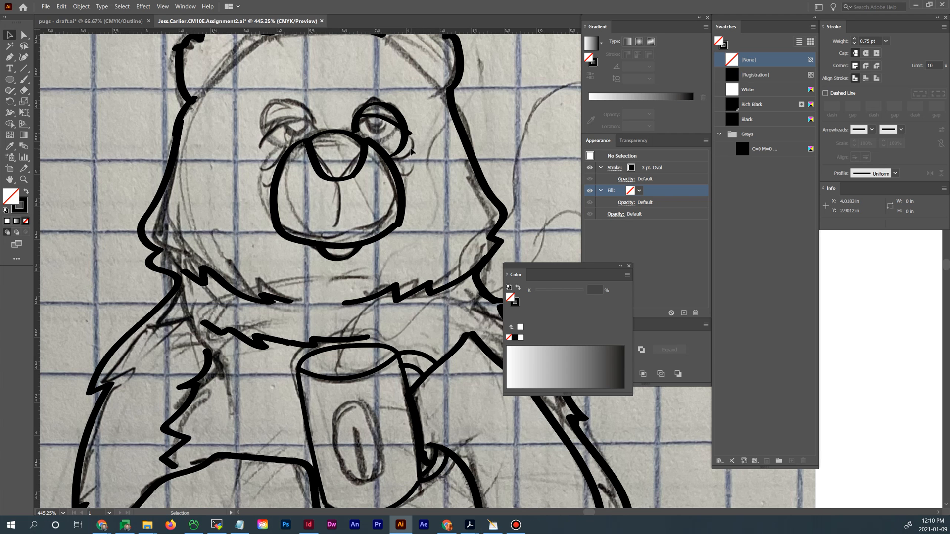
pyautogui.hotkey('ctrl', 'y')
pyautogui.hotkey('ctrl', 'y')
pyautogui.click(162, 7)
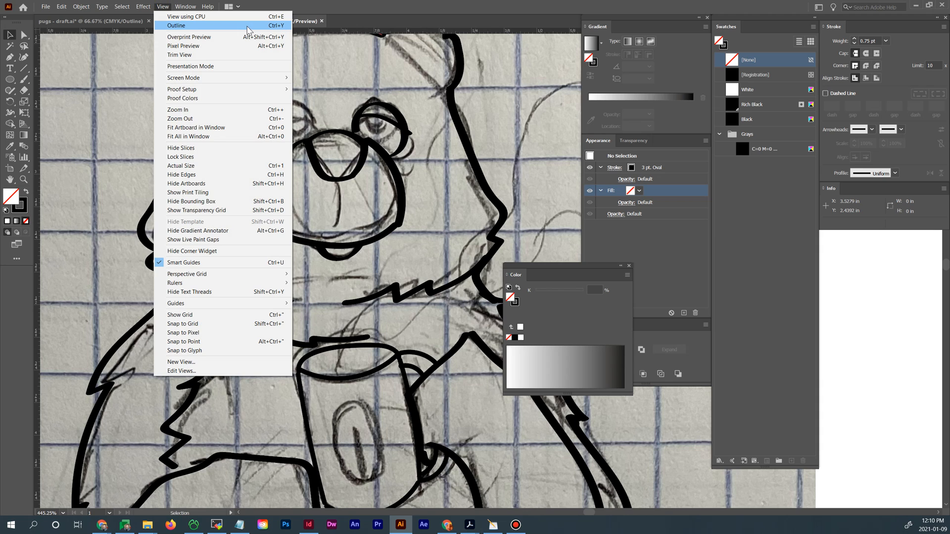
pyautogui.moveTo(185, 7)
# Select the bear's eye, muzzle, mouth and nose paths one after another to examine how the face is built
pyautogui.click(402, 122)
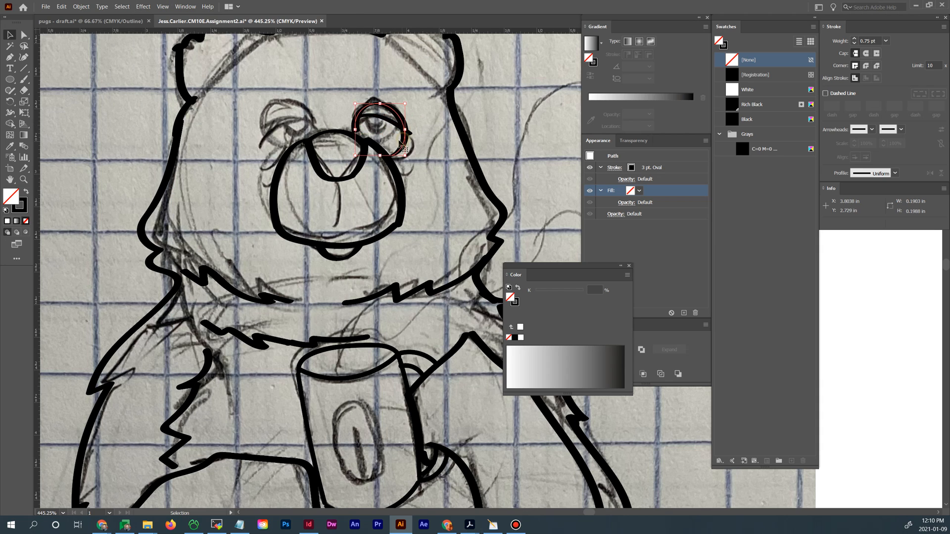
pyautogui.click(388, 166)
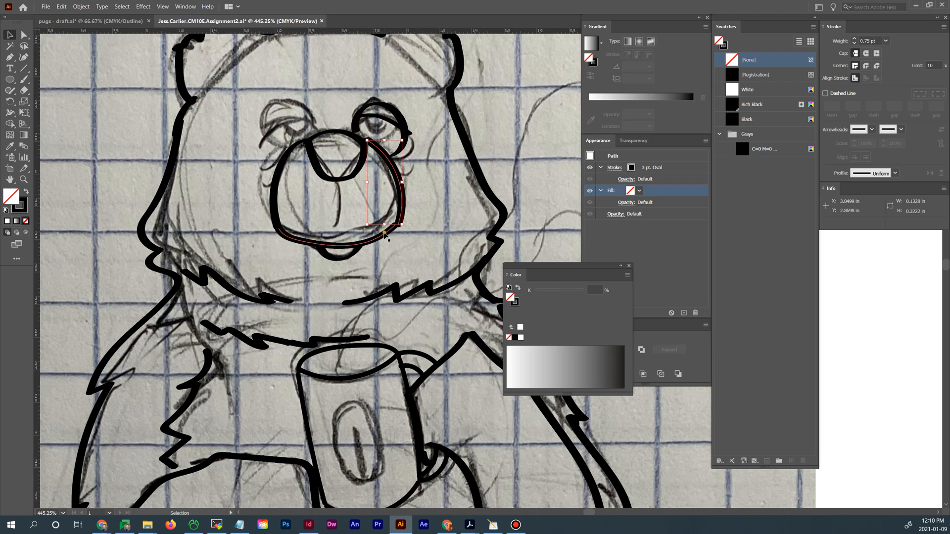
pyautogui.click(349, 258)
pyautogui.click(274, 211)
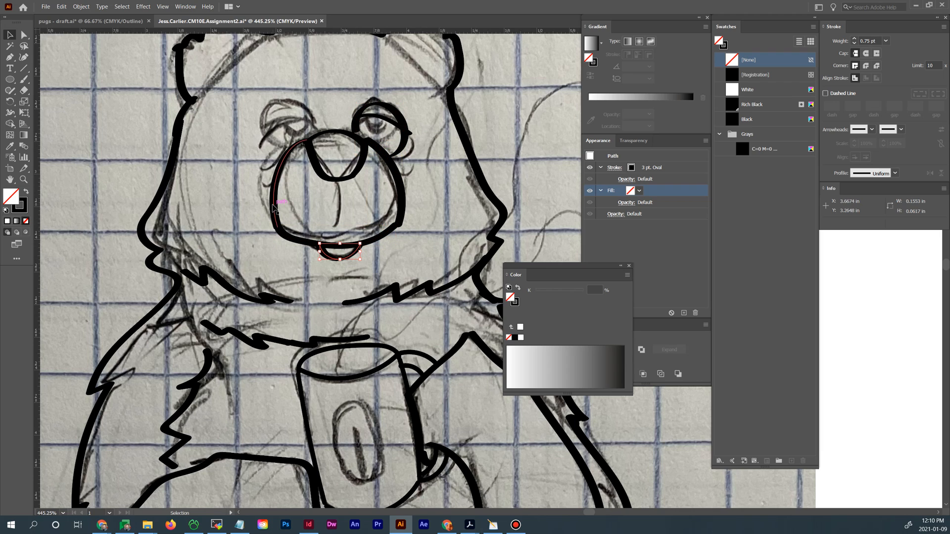
pyautogui.click(337, 178)
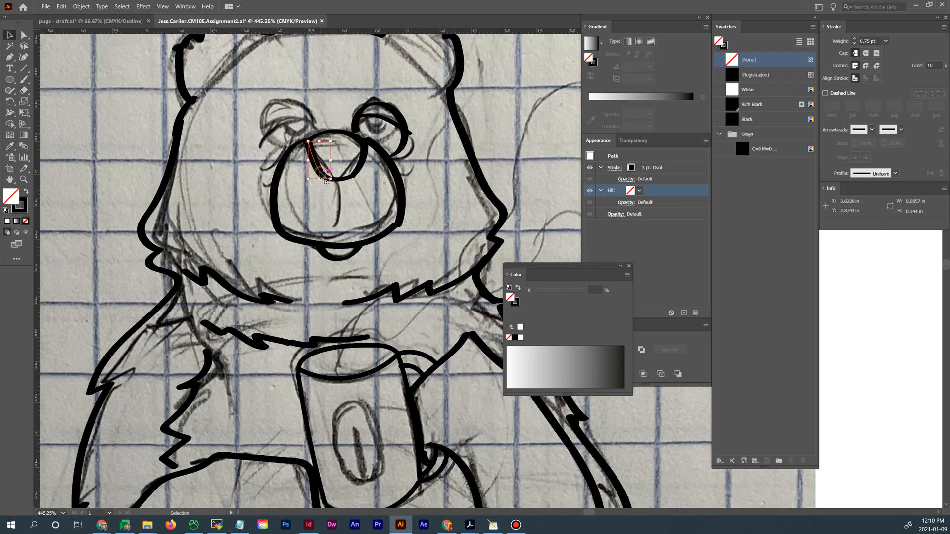
pyautogui.click(359, 172)
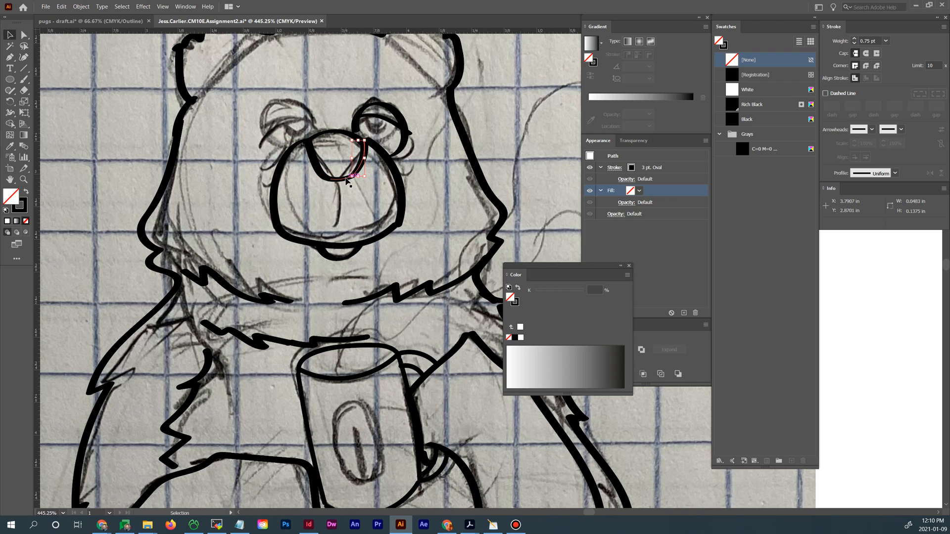
# Select the bear's outer head and arm outline, chin fur and cheek paths in turn to examine their strokes
pyautogui.click(170, 174)
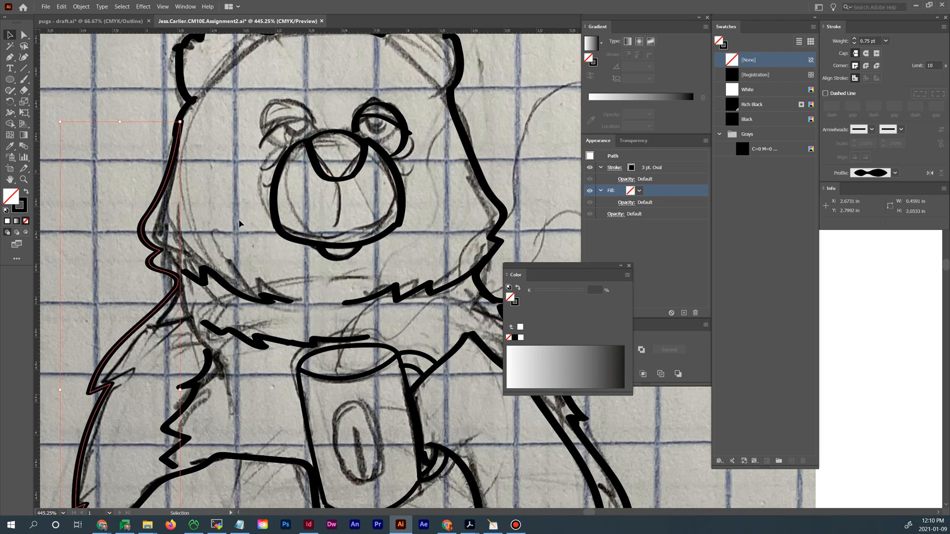
pyautogui.click(249, 298)
pyautogui.click(384, 300)
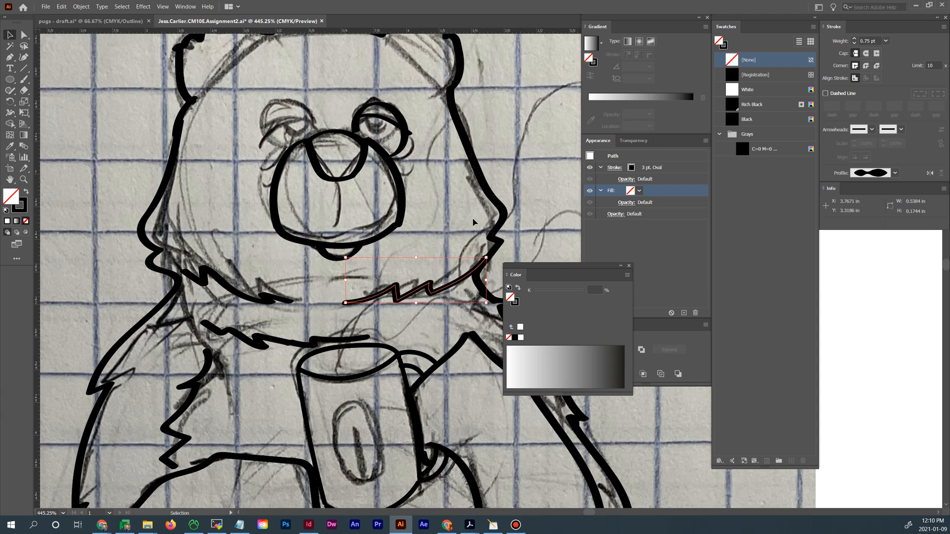
pyautogui.click(494, 200)
pyautogui.moveTo(506, 213); pyautogui.dragTo(397, 158)
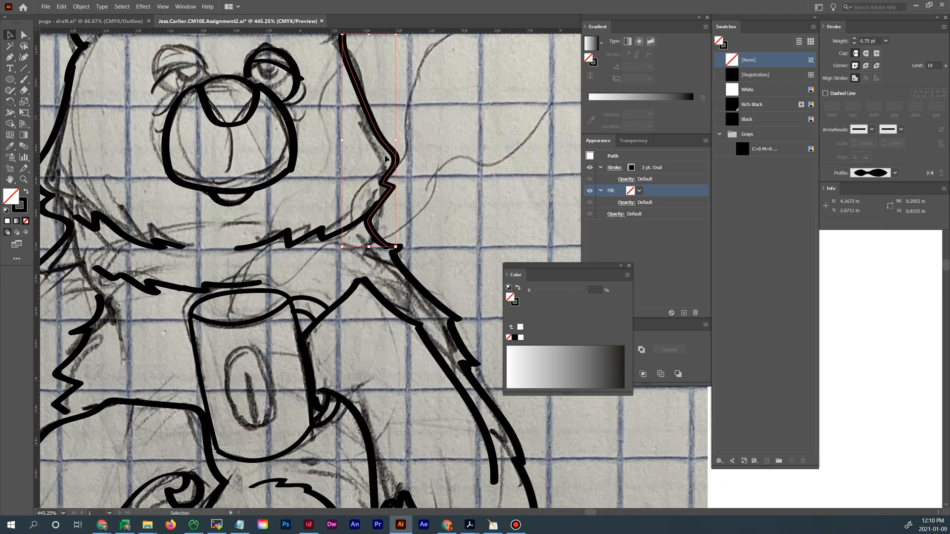
# Apply Outline Stroke to the bear's head outline paths: the cheek side, both ears, the crown and the short piece below the ear
pyautogui.moveTo(304, 183); pyautogui.dragTo(415, 231)
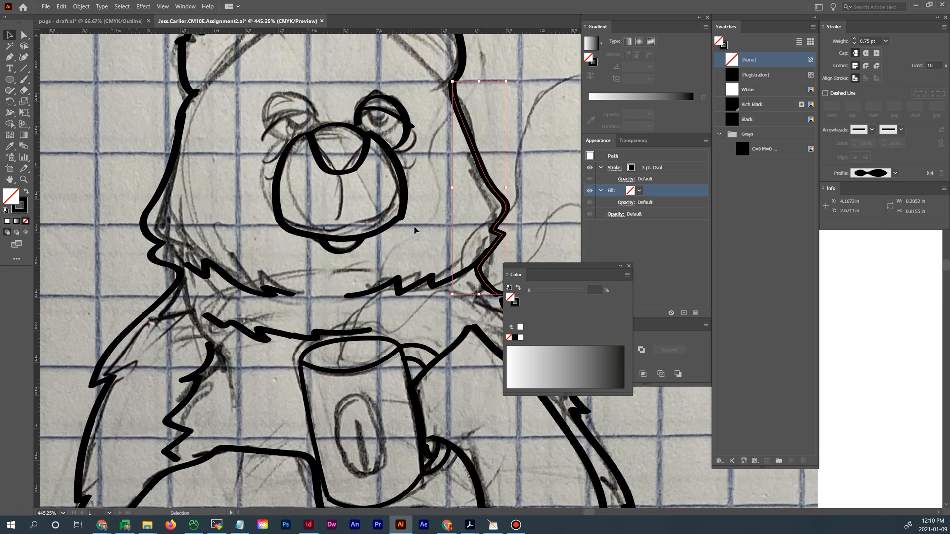
pyautogui.moveTo(436, 189); pyautogui.dragTo(399, 259)
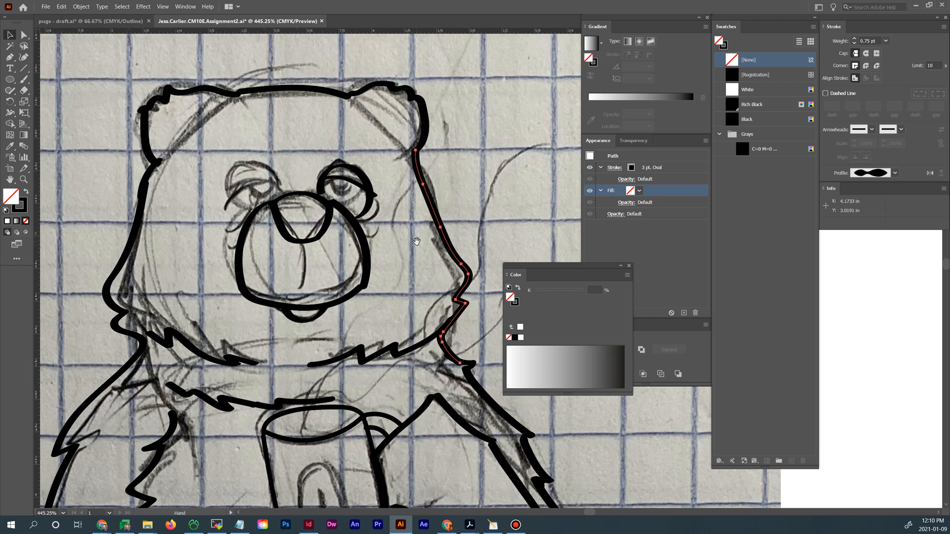
pyautogui.keyDown('shift'); pyautogui.click(428, 133); pyautogui.keyUp('shift')
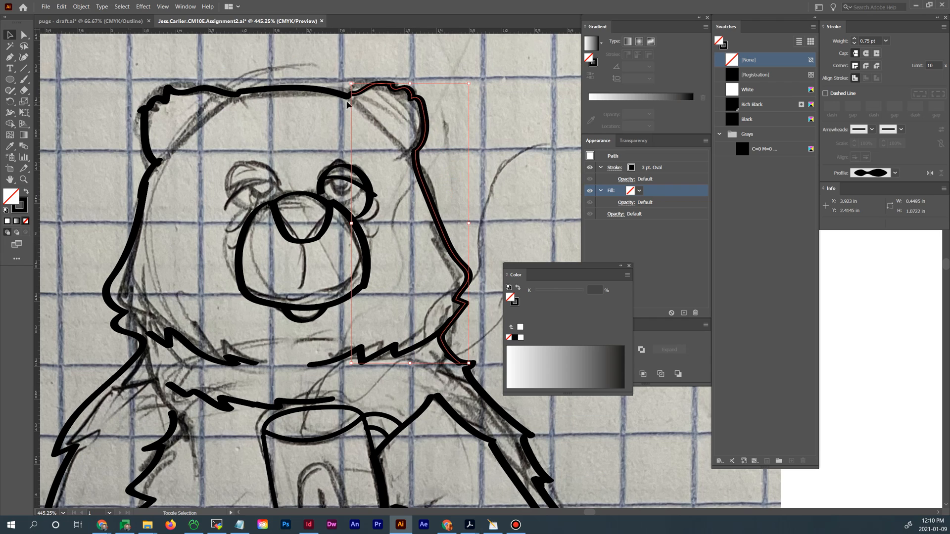
pyautogui.keyDown('shift'); pyautogui.click(216, 92); pyautogui.keyUp('shift')
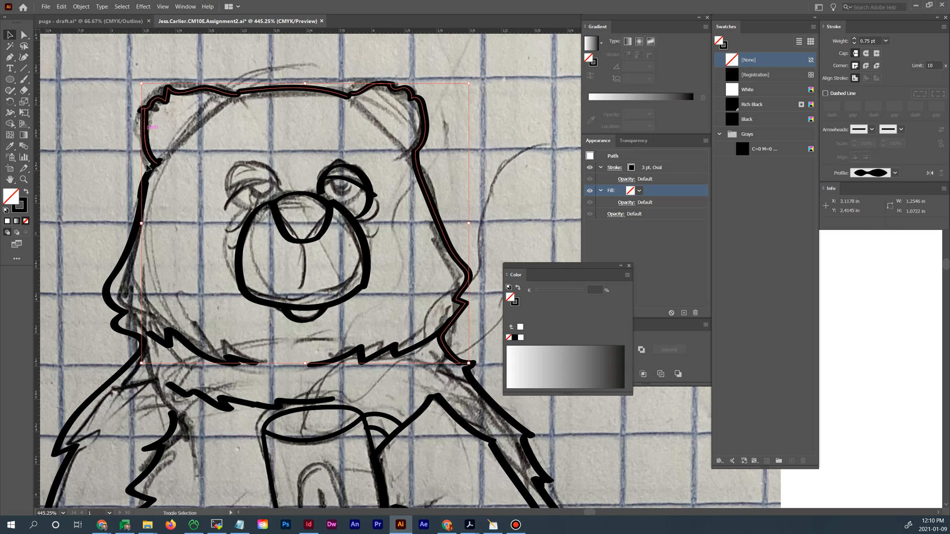
pyautogui.keyDown('shift'); pyautogui.click(140, 202); pyautogui.keyUp('shift')
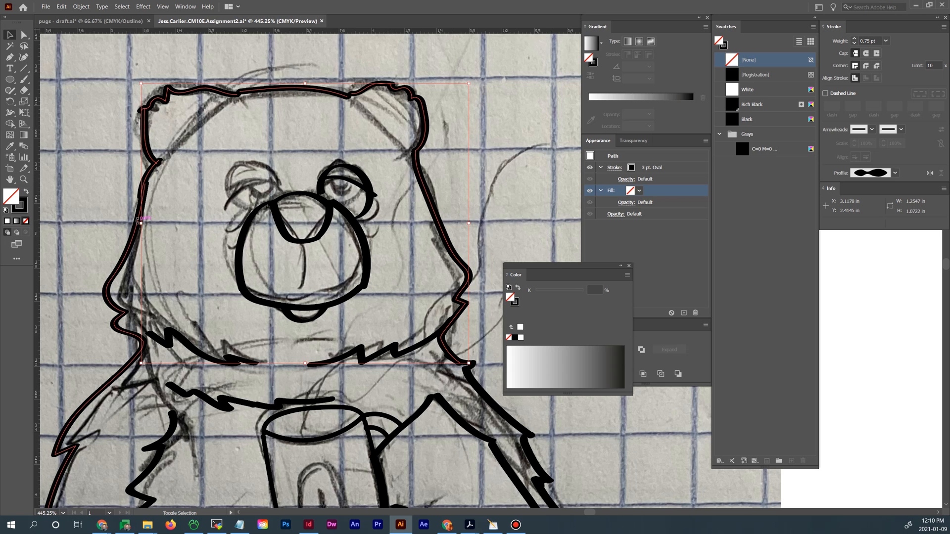
pyautogui.keyDown('shift'); pyautogui.click(139, 221); pyautogui.keyUp('shift')
pyautogui.click(81, 7)
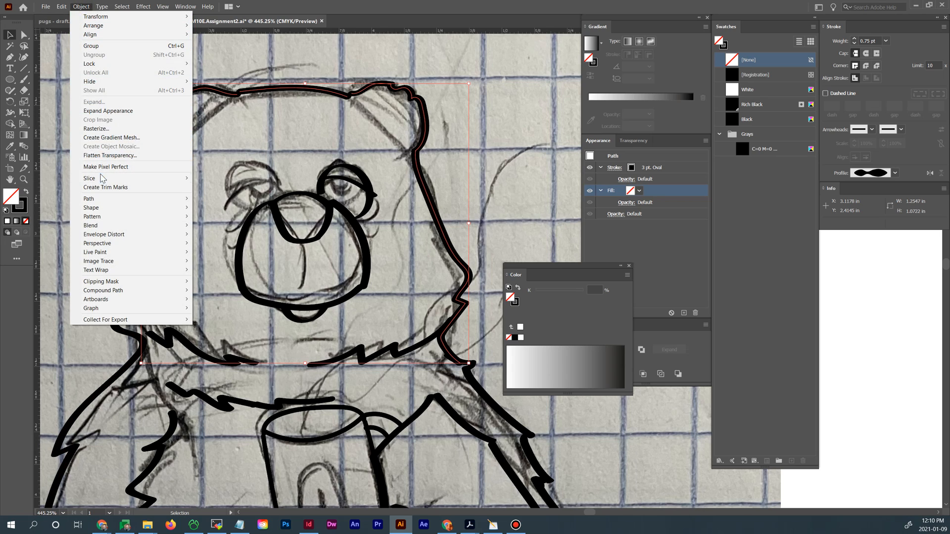
pyautogui.click(82, 7)
pyautogui.click(82, 7)
pyautogui.click(83, 9)
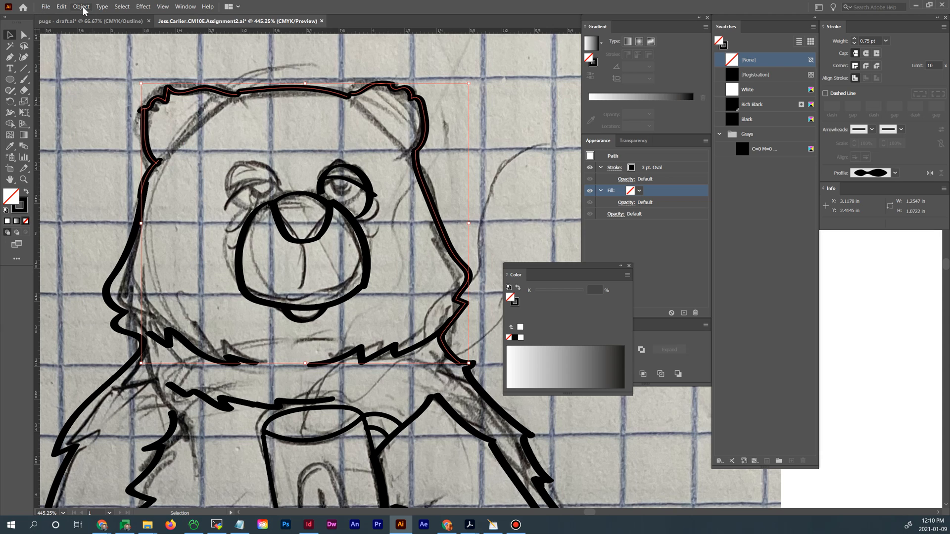
pyautogui.hotkey('ctrl', 'y')
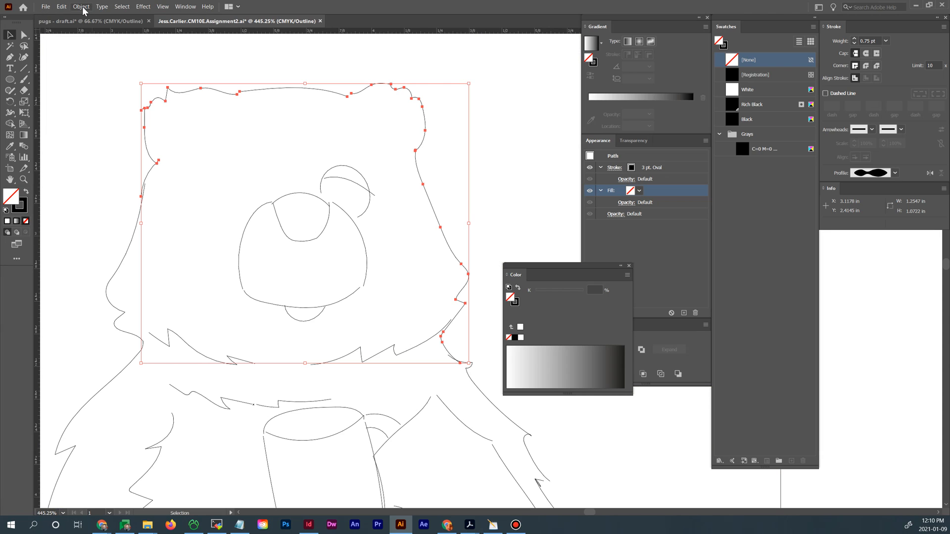
pyautogui.click(78, 6)
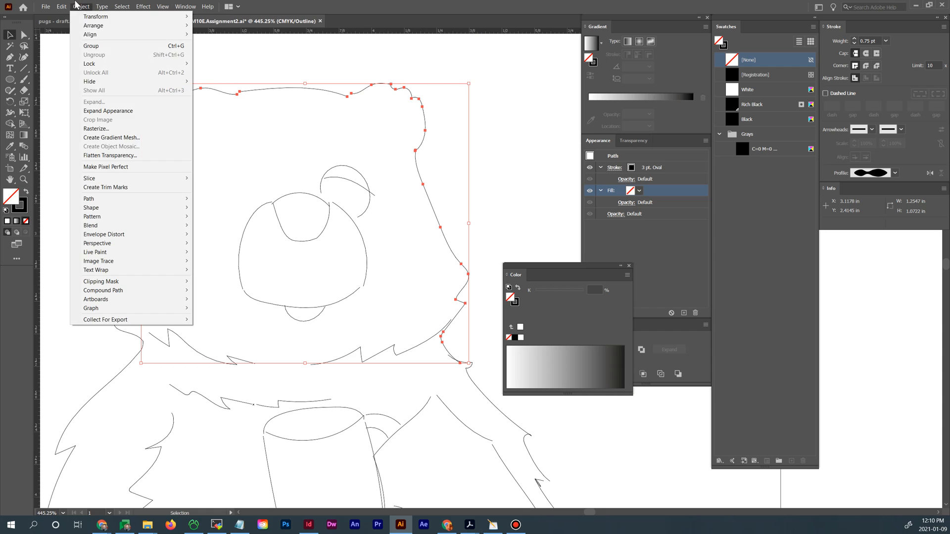
pyautogui.moveTo(113, 201)
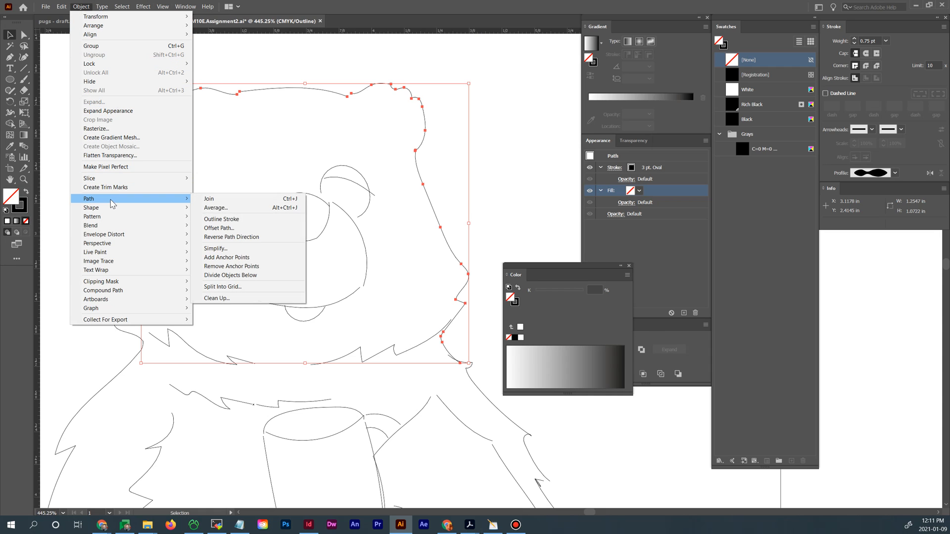
pyautogui.click(231, 219)
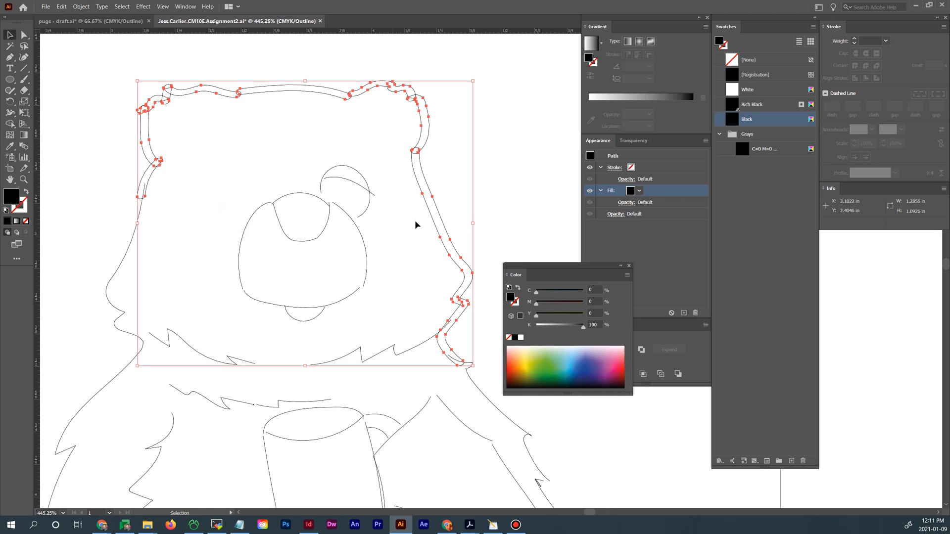
# Select all the expanded head outline pieces and merge them into a single shape with Unite
pyautogui.click(518, 81)
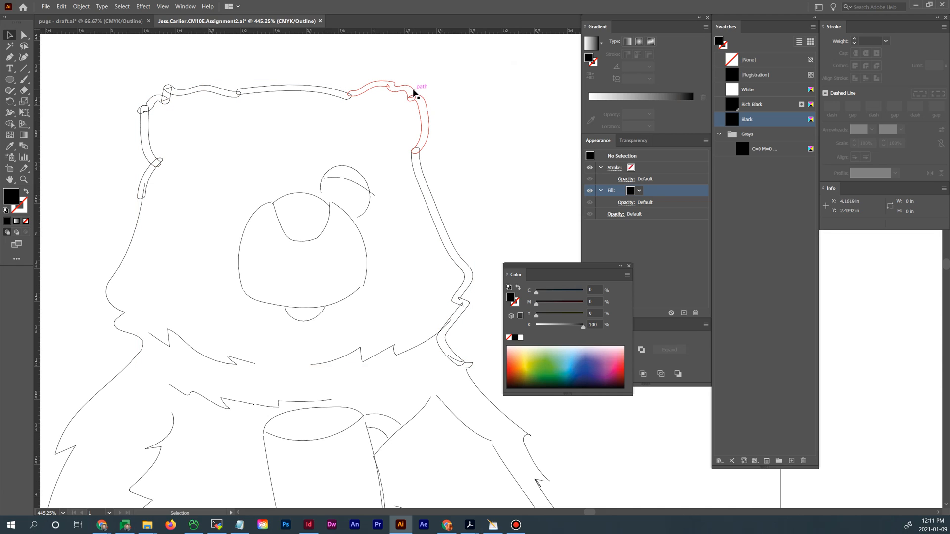
pyautogui.click(415, 89)
pyautogui.click(421, 168)
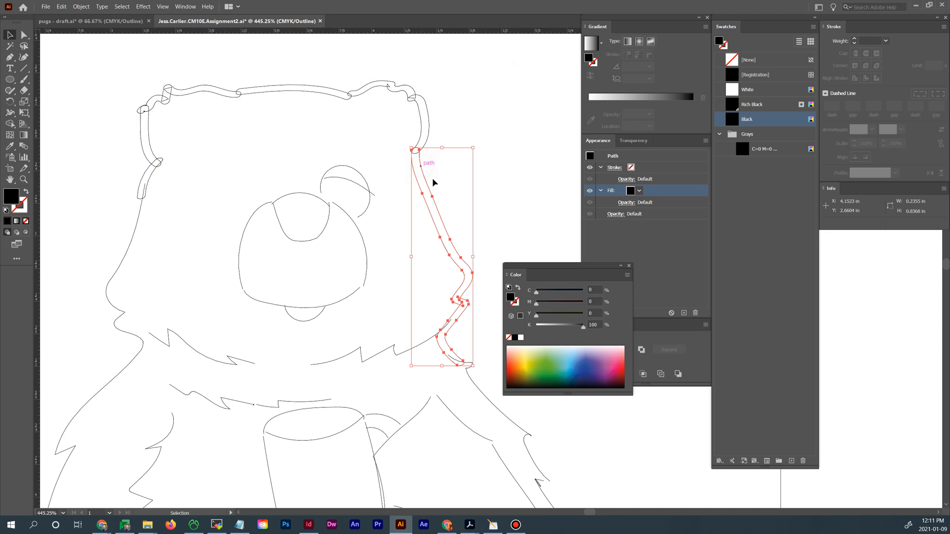
pyautogui.keyDown('shift'); pyautogui.click(429, 135); pyautogui.keyUp('shift')
pyautogui.keyDown('shift'); pyautogui.click(334, 98); pyautogui.keyUp('shift')
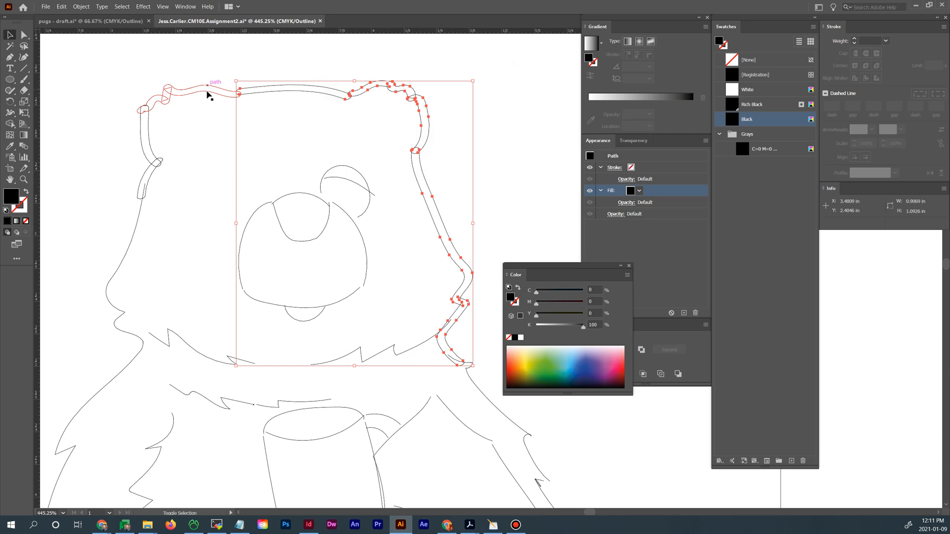
pyautogui.keyDown('shift'); pyautogui.click(209, 91); pyautogui.keyUp('shift')
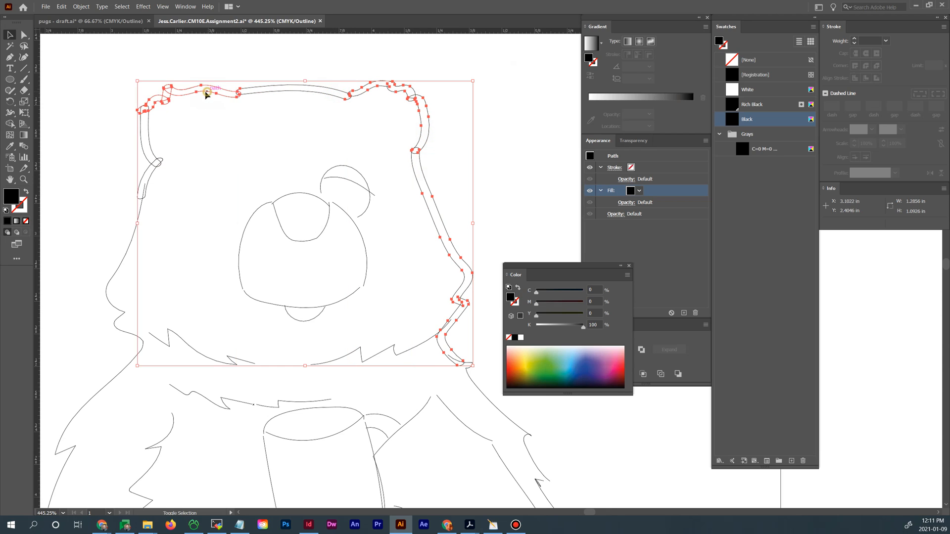
pyautogui.keyDown('shift'); pyautogui.click(148, 146); pyautogui.keyUp('shift')
pyautogui.moveTo(554, 265); pyautogui.dragTo(487, 297)
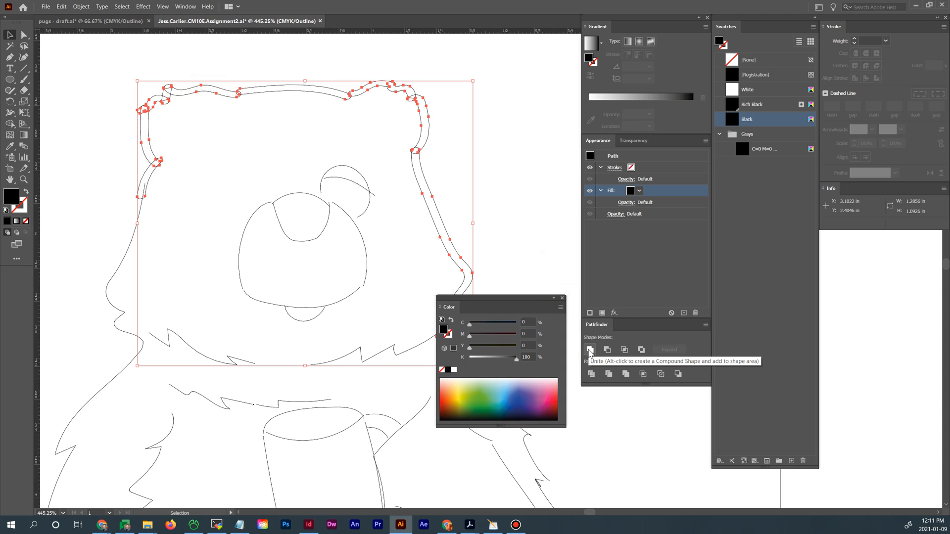
pyautogui.click(590, 351)
pyautogui.click(458, 196)
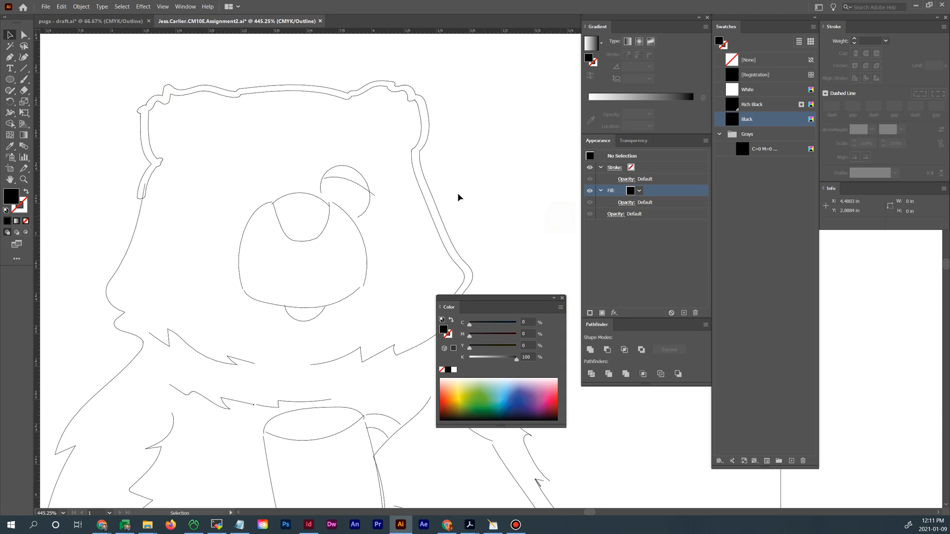
# Return to Preview and examine the united head shape and its anchor points, comparing it with the eye paths
pyautogui.click(440, 218)
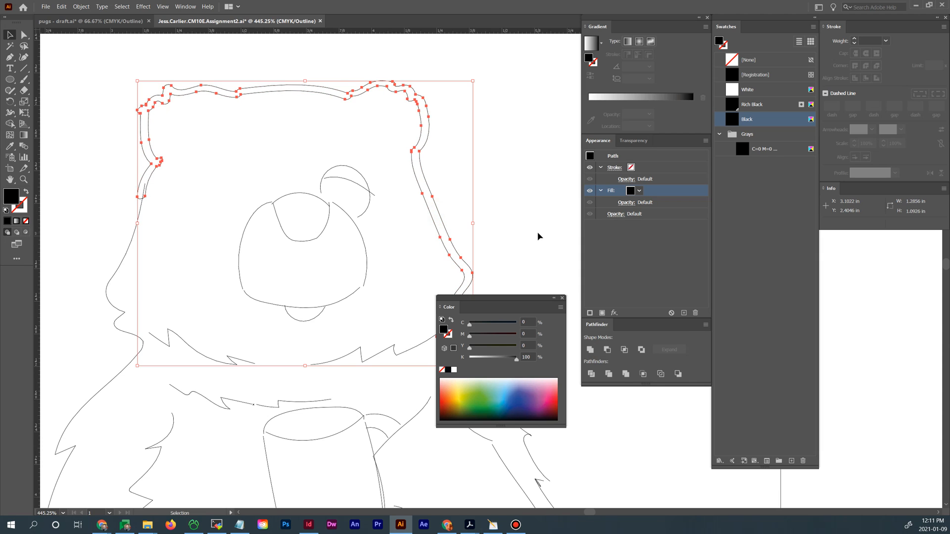
pyautogui.hotkey('ctrl', 'y')
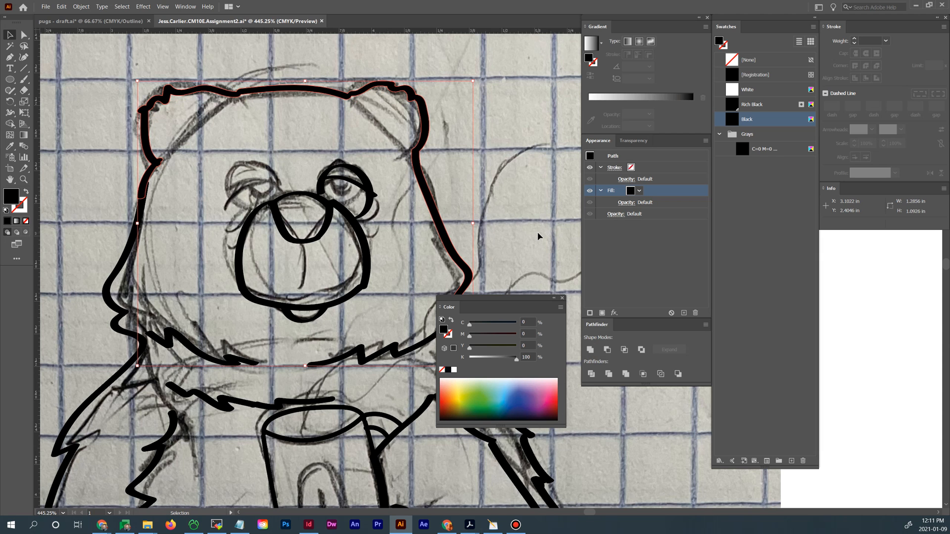
pyautogui.scroll(-2, 504, 208)
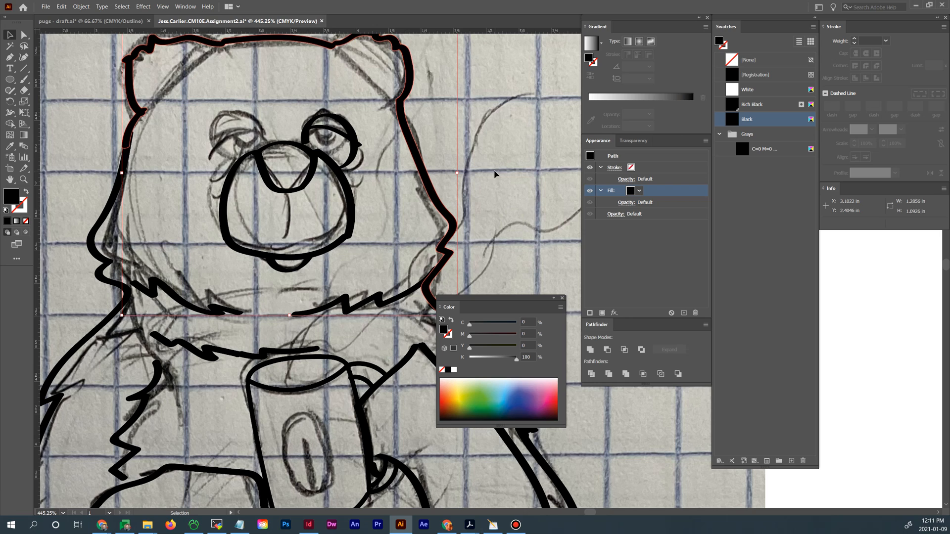
pyautogui.scroll(3, 485, 203)
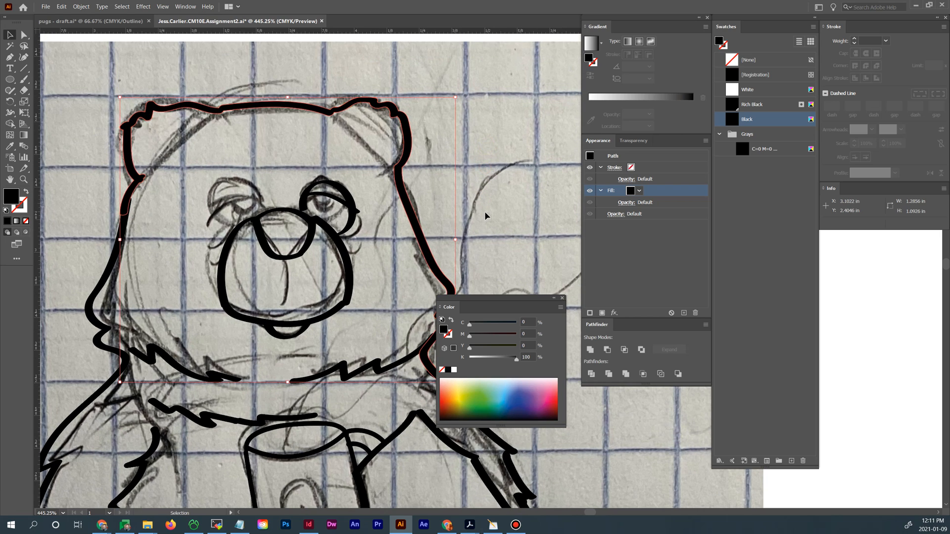
pyautogui.click(350, 222)
pyautogui.keyDown('shift'); pyautogui.click(335, 203); pyautogui.keyUp('shift')
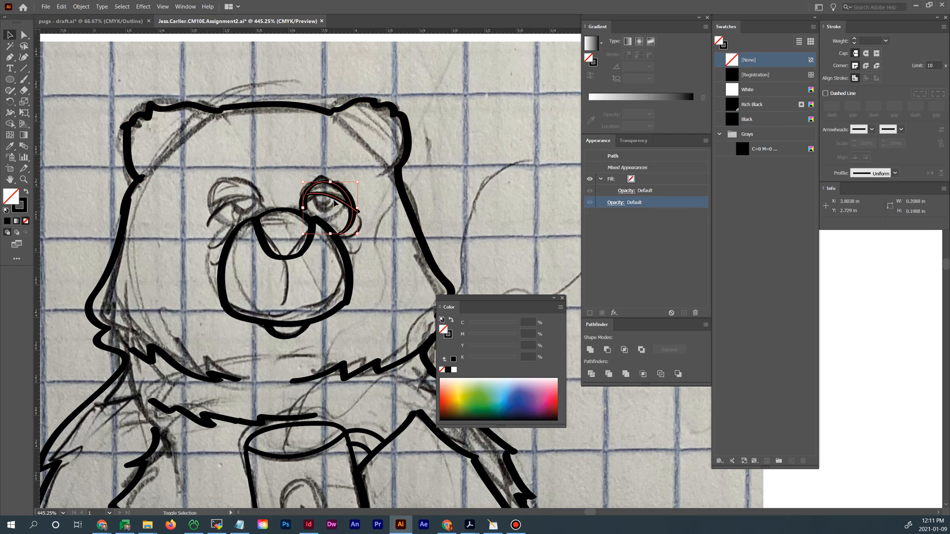
pyautogui.click(411, 210)
pyautogui.scroll(-3, 451, 208)
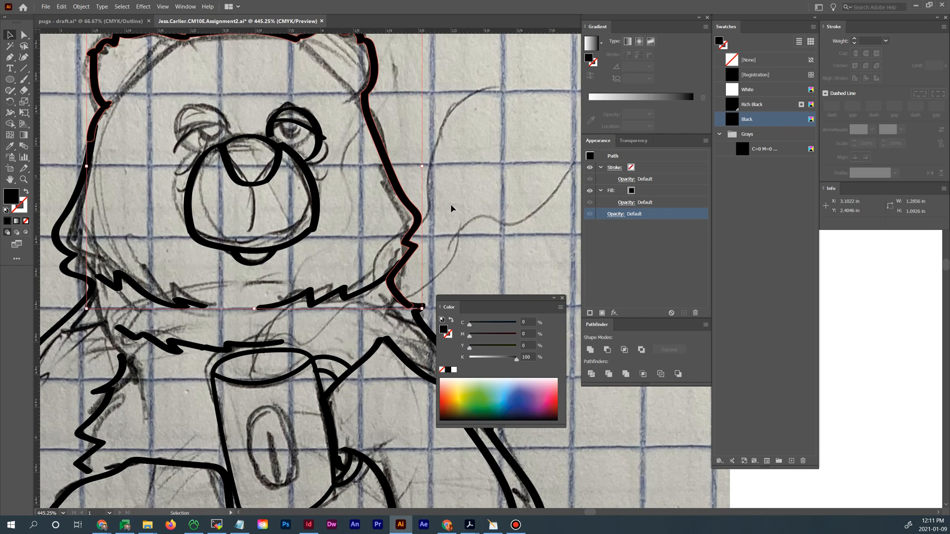
pyautogui.press('a')
pyautogui.hotkey('ctrl', 'y')
pyautogui.hotkey('ctrl', 'y')
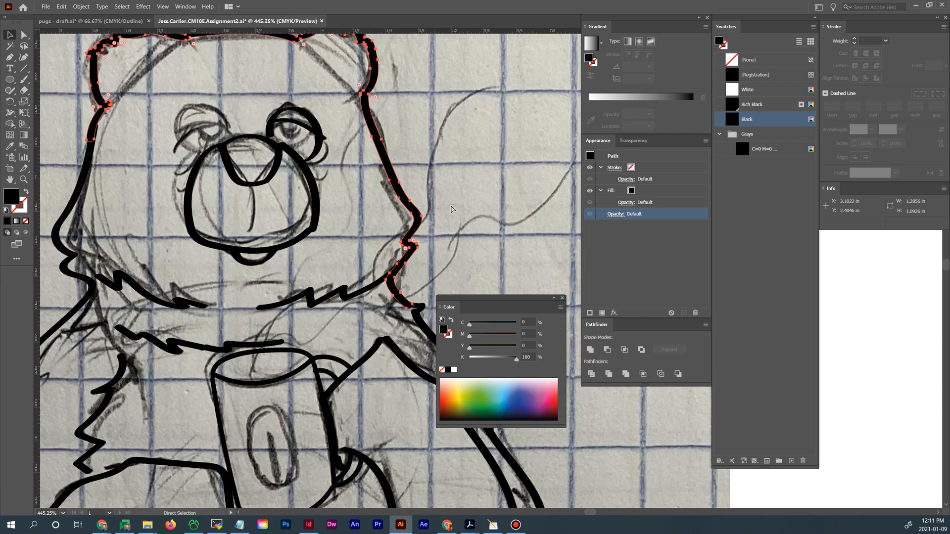
# View the bear at 300% and select the muzzle, head outline and eye in turn to compare live strokes with the expanded shape
pyautogui.hotkey('ctrl', '-')
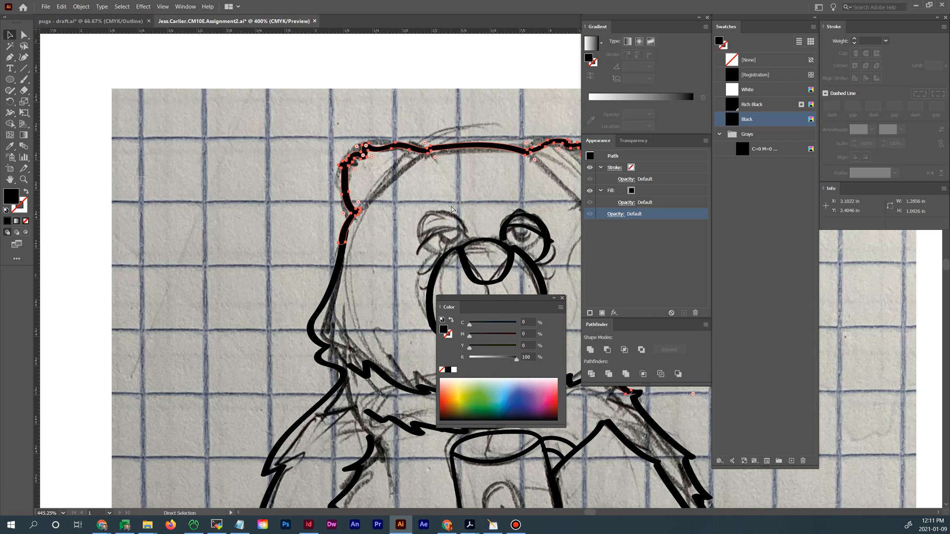
pyautogui.hotkey('ctrl', '-')
pyautogui.moveTo(534, 290); pyautogui.dragTo(382, 165)
pyautogui.moveTo(402, 250); pyautogui.dragTo(407, 161)
pyautogui.moveTo(379, 66); pyautogui.dragTo(403, 203)
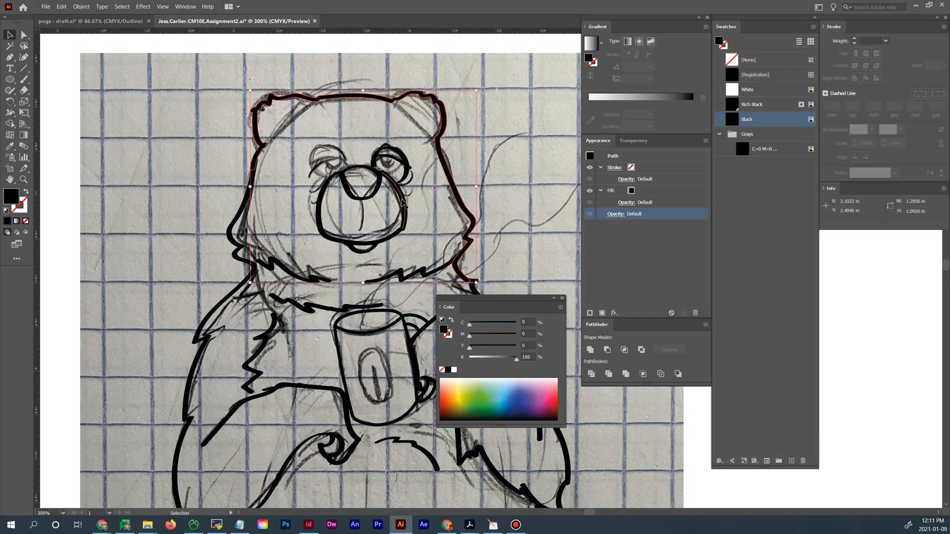
pyautogui.click(403, 202)
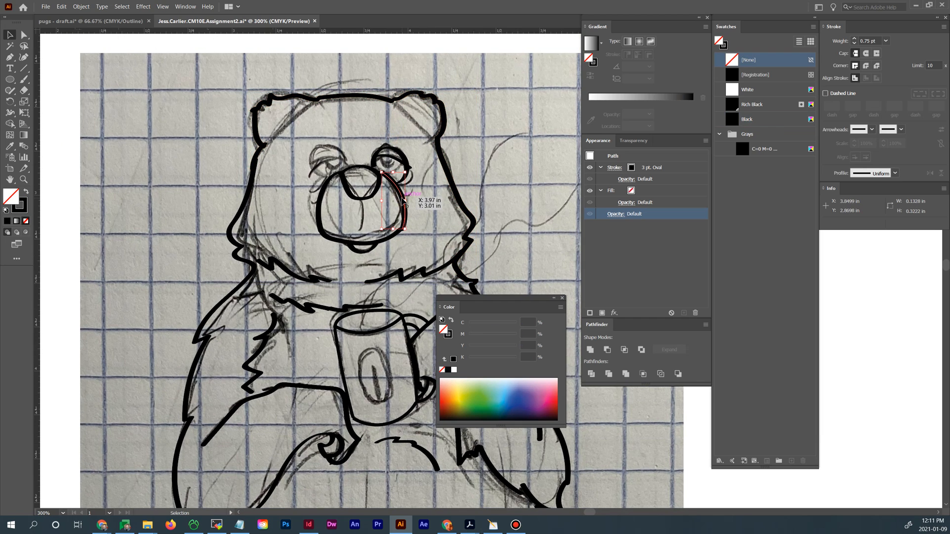
pyautogui.click(459, 202)
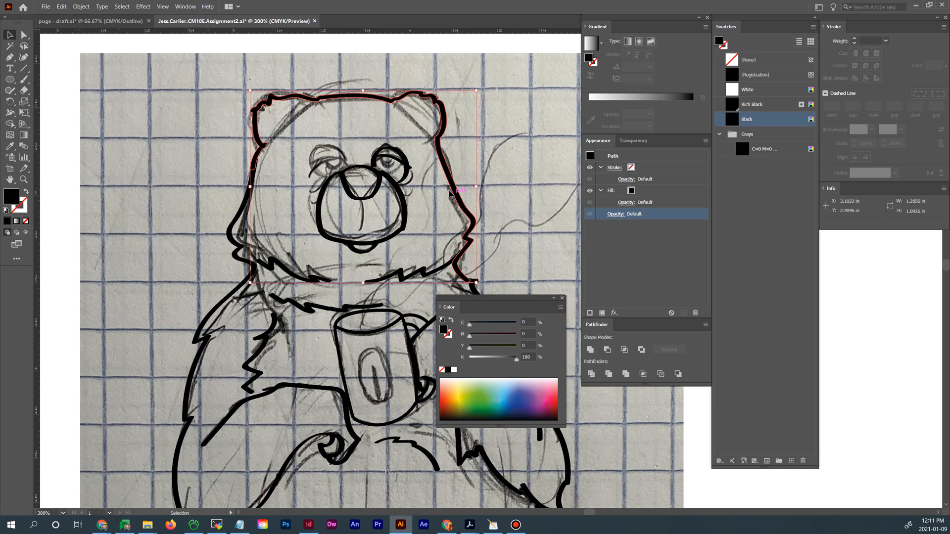
pyautogui.click(391, 164)
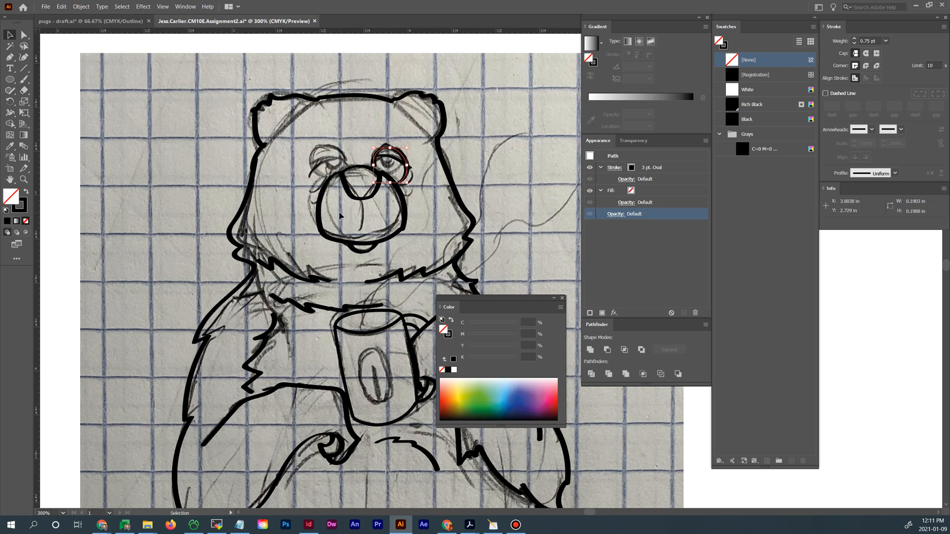
# Try the Eraser freehand across the united head outline from the crown down the cheek, and undo it
pyautogui.click(456, 192)
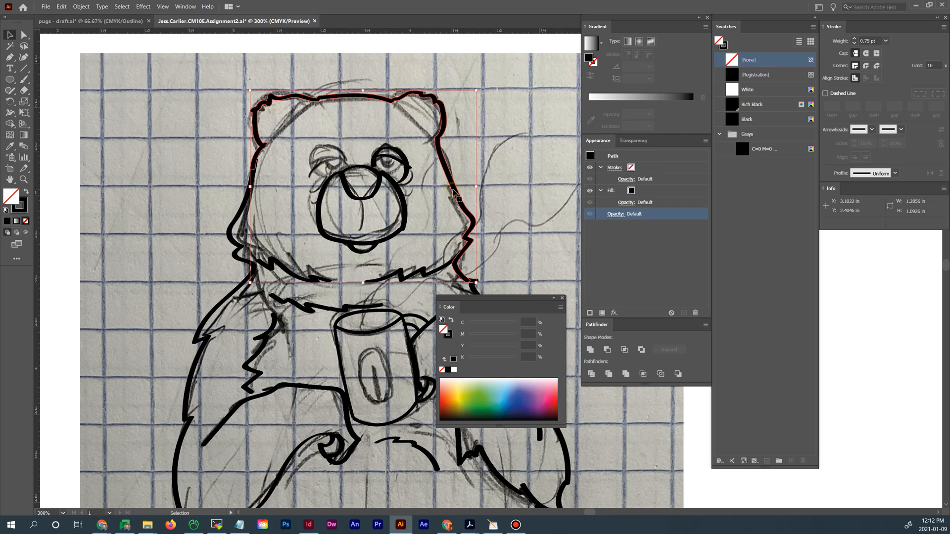
pyautogui.click(24, 90)
pyautogui.moveTo(348, 68)
pyautogui.mouseDown()
pyautogui.moveTo(369, 116)
pyautogui.moveTo(471, 112)
pyautogui.moveTo(477, 124)
pyautogui.moveTo(438, 223)
pyautogui.moveTo(514, 227)
pyautogui.mouseUp()
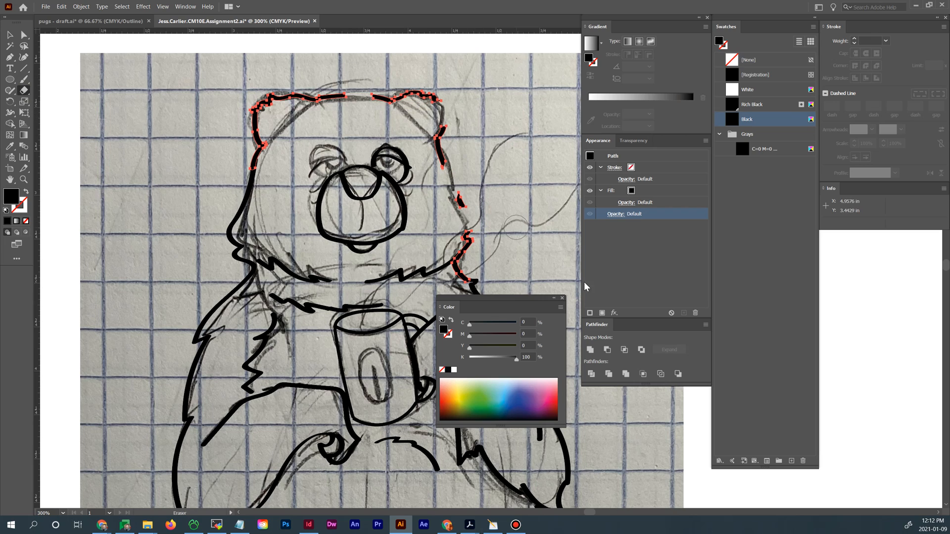
pyautogui.hotkey('ctrl', 'z')
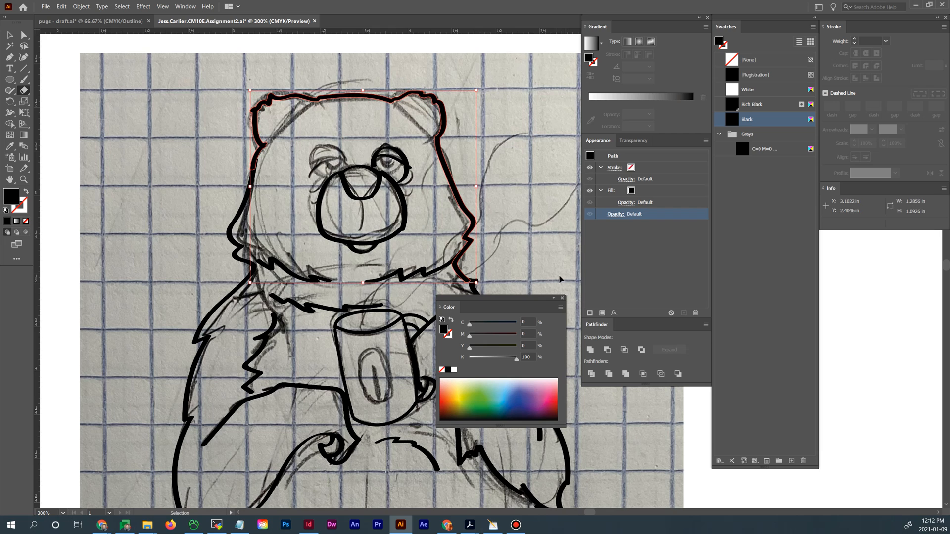
# Draw a closed, wavy black band with the Pen tool across the united head outline, from the crown past the cheek
pyautogui.click(10, 57)
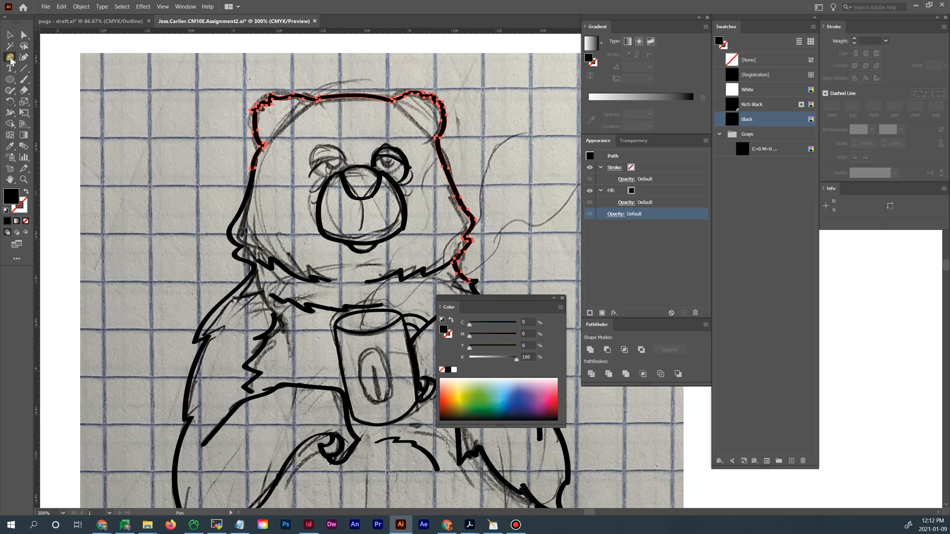
pyautogui.click(327, 78)
pyautogui.moveTo(340, 113); pyautogui.dragTo(398, 127)
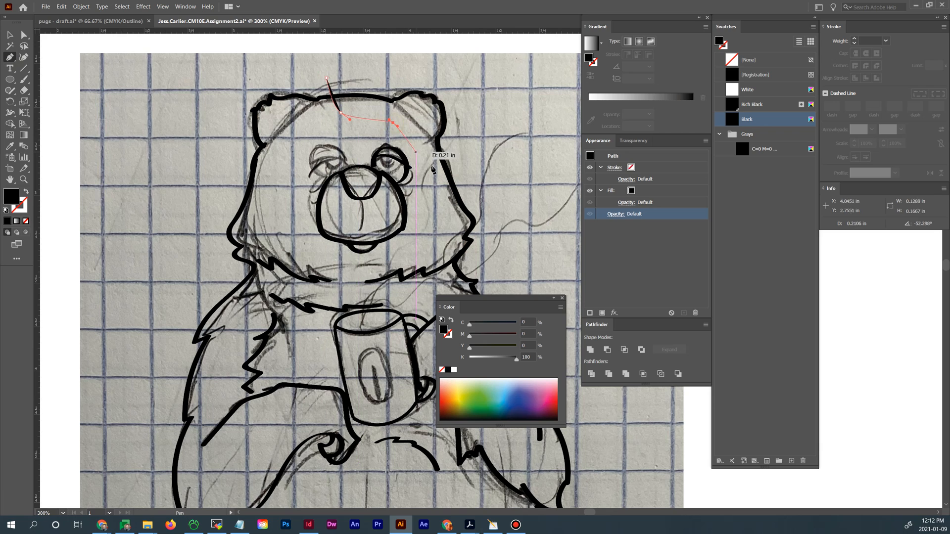
pyautogui.moveTo(434, 174); pyautogui.dragTo(428, 146)
pyautogui.click(493, 191)
pyautogui.click(485, 161)
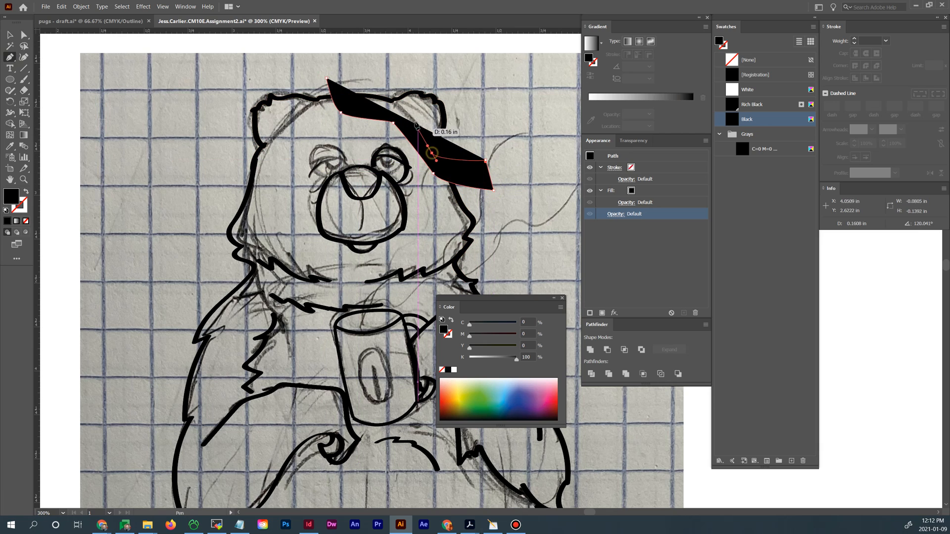
pyautogui.click(412, 119)
pyautogui.click(376, 108)
pyautogui.click(358, 81)
pyautogui.click(327, 78)
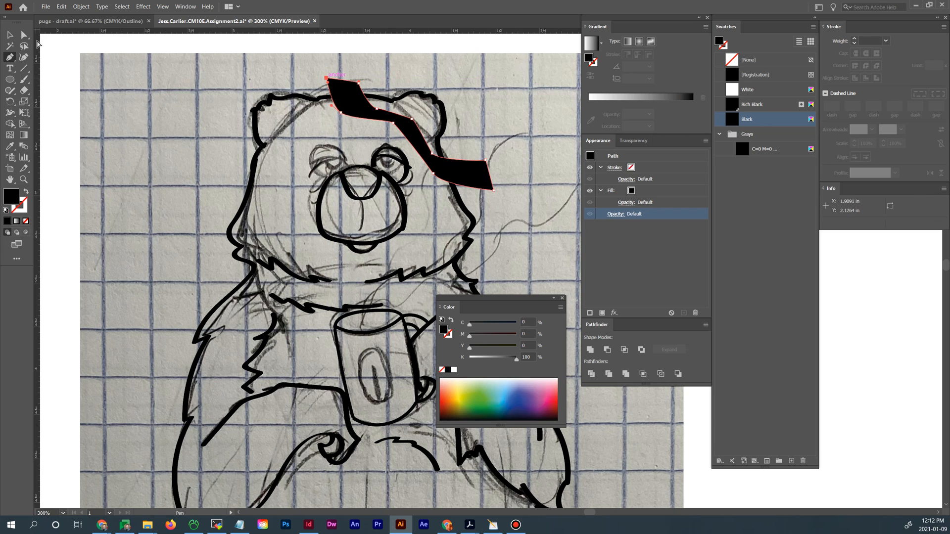
# Try to cut the head outline with the black band using Minus Front, and undo the cut
pyautogui.click(10, 35)
pyautogui.keyDown('shift'); pyautogui.click(407, 94); pyautogui.keyUp('shift')
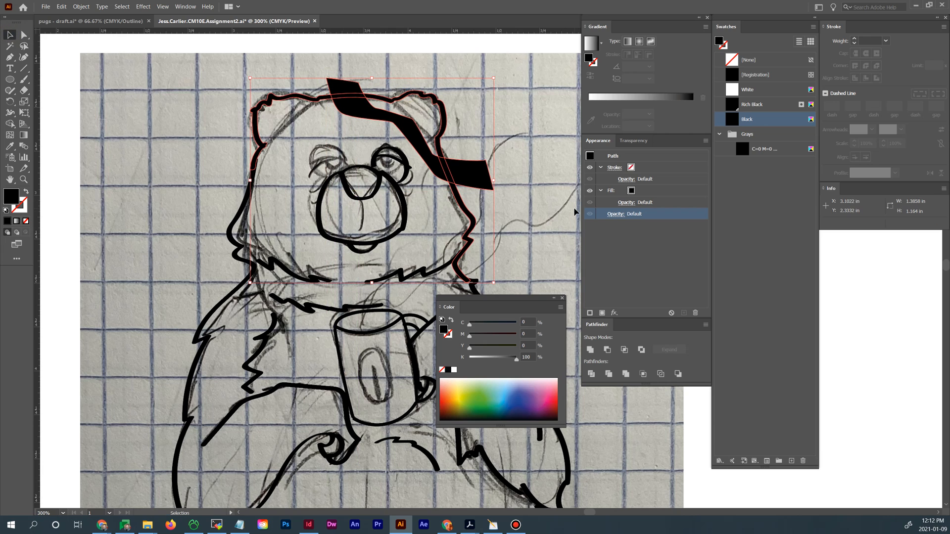
pyautogui.click(607, 350)
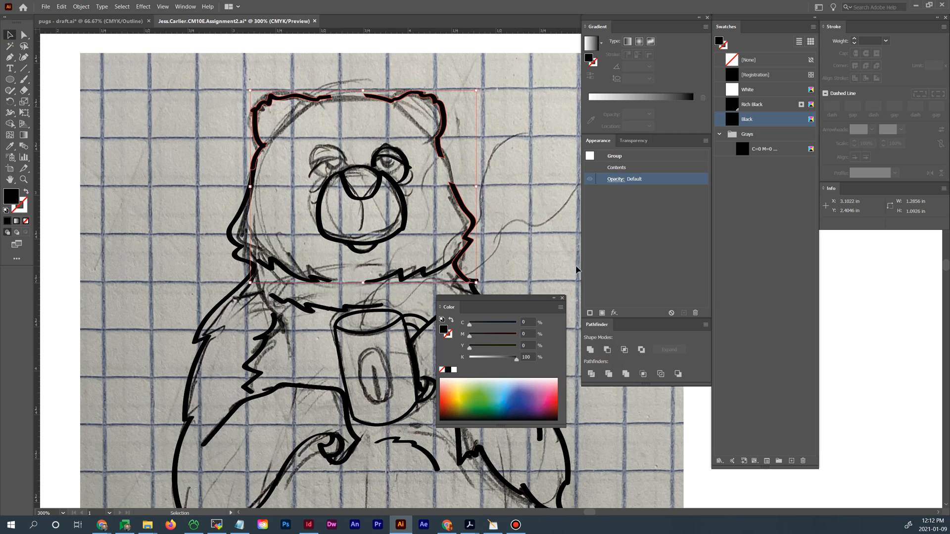
pyautogui.hotkey('ctrl', 'z')
# Delete the black band drawn across the bear's head
pyautogui.click(546, 227)
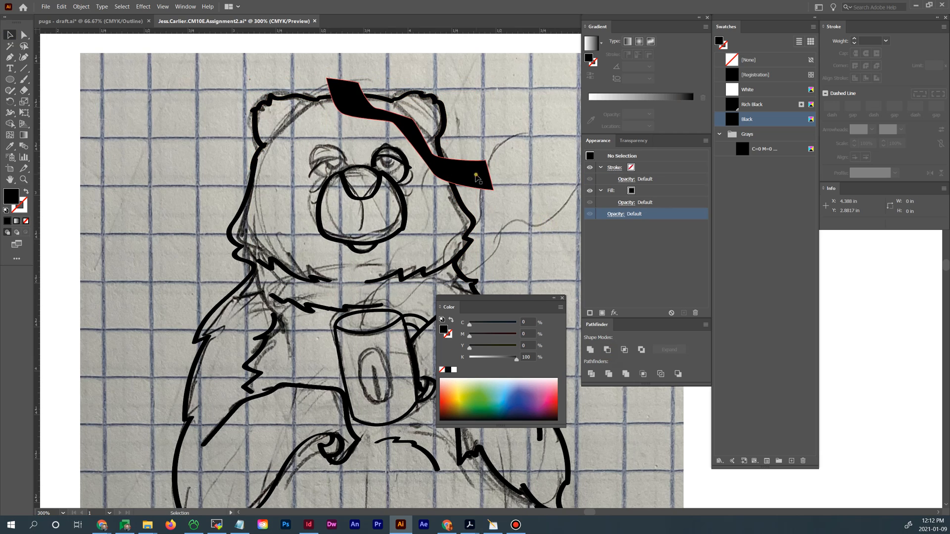
pyautogui.click(475, 180)
pyautogui.press('Delete')
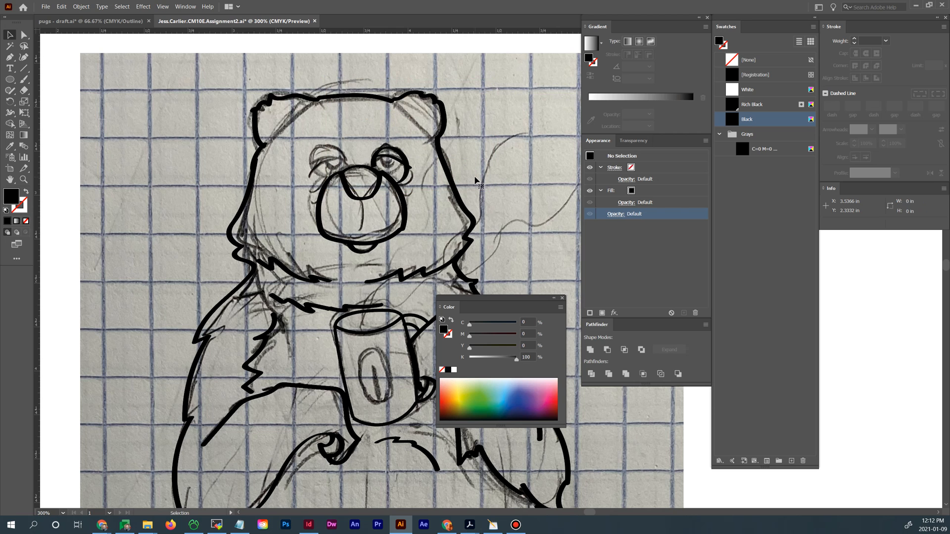
# Compare the bear's upper body in Outline and Preview, and inspect the strokes of the eyelid and lower muzzle paths
pyautogui.moveTo(524, 262); pyautogui.dragTo(471, 178)
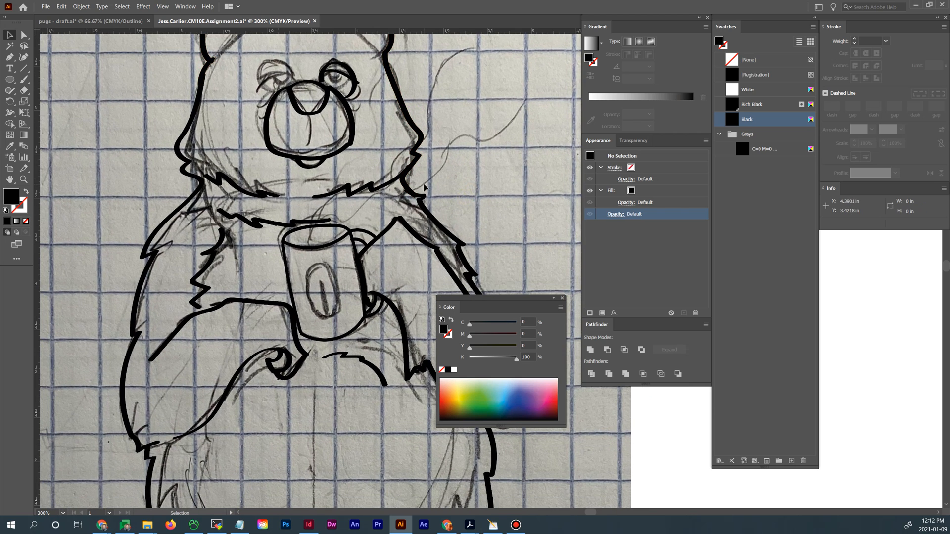
pyautogui.hotkey('ctrl', 'y')
pyautogui.hotkey('ctrl', 'y')
pyautogui.hotkey('ctrl', 'y')
pyautogui.hotkey('ctrl', 'y')
pyautogui.hotkey('ctrl', 'y')
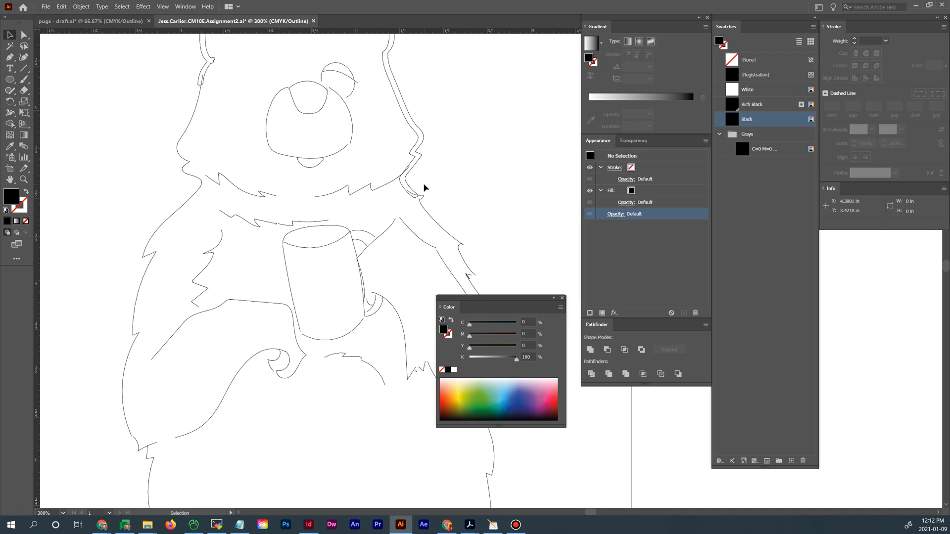
pyautogui.click(343, 72)
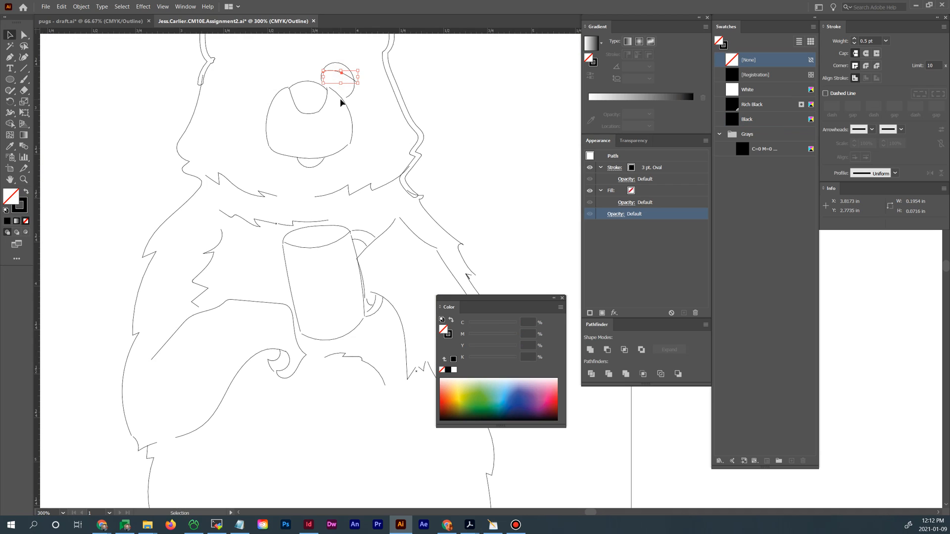
pyautogui.click(331, 157)
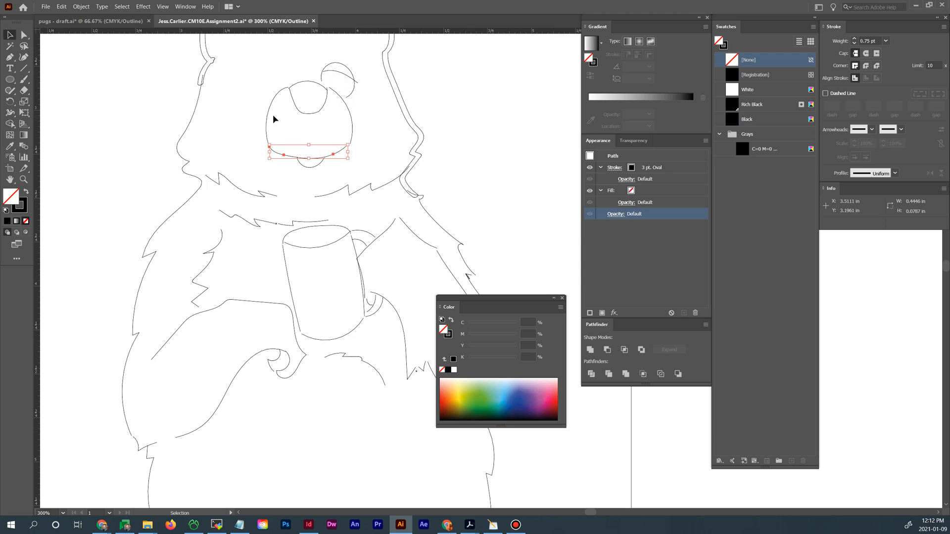
pyautogui.hotkey('ctrl', 'y')
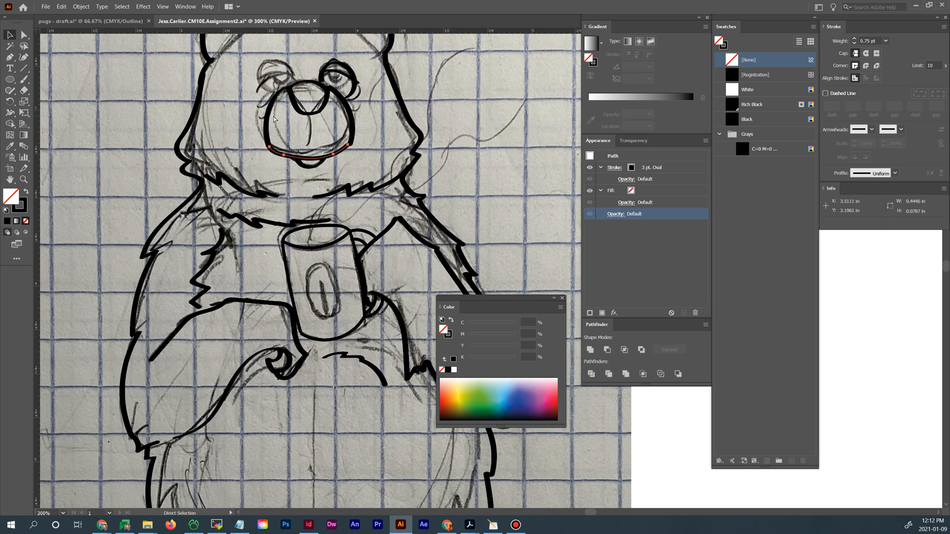
# View the whole bear at 150%, and close its document without saving the changes
pyautogui.hotkey('ctrl', '-')
pyautogui.hotkey('ctrl', '-')
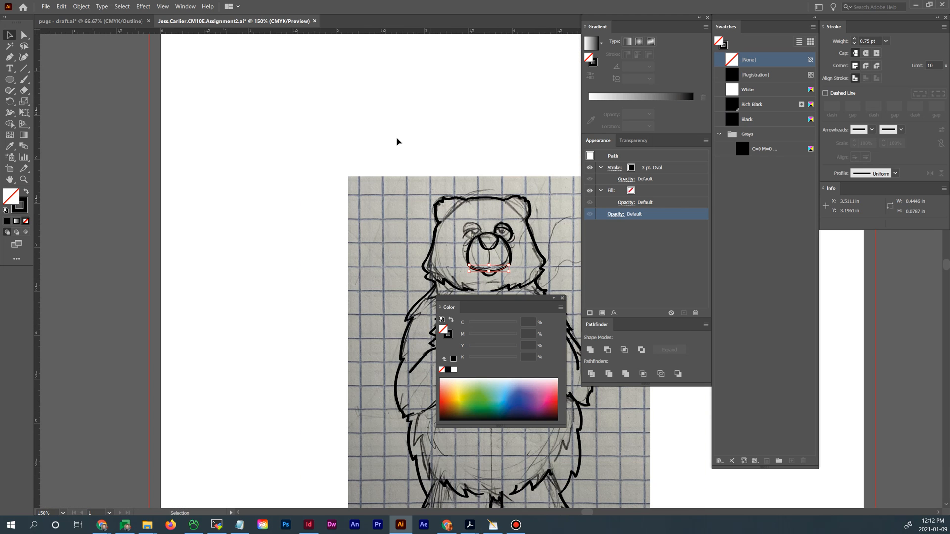
pyautogui.moveTo(420, 131); pyautogui.dragTo(348, 131)
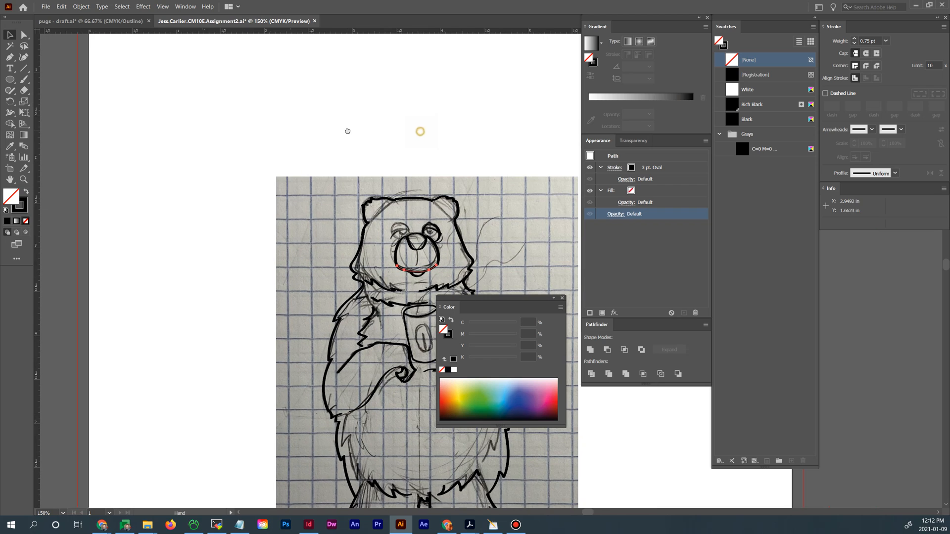
pyautogui.click(315, 21)
pyautogui.click(512, 275)
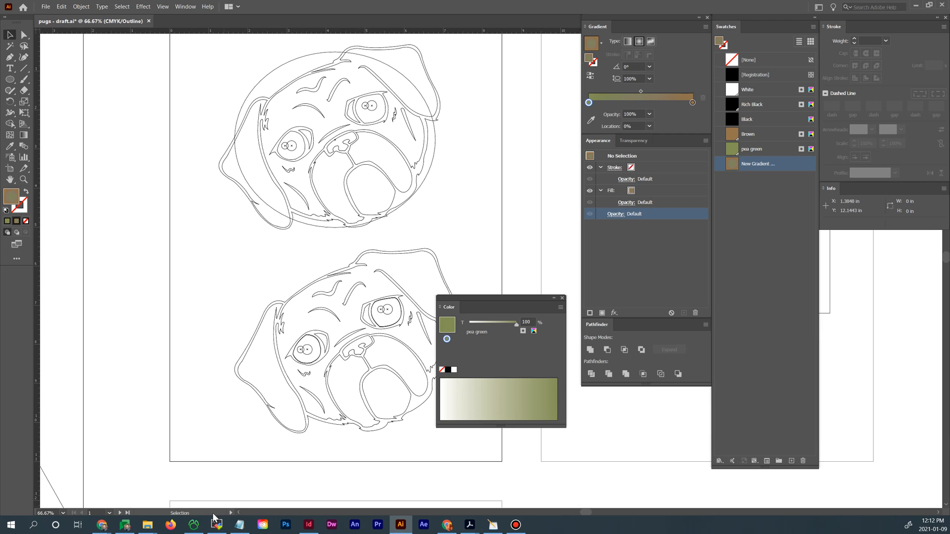
# Switch to Google Drive in Chrome and return to the "02 - original artwork trace from scan" folder
pyautogui.moveTo(102, 524)
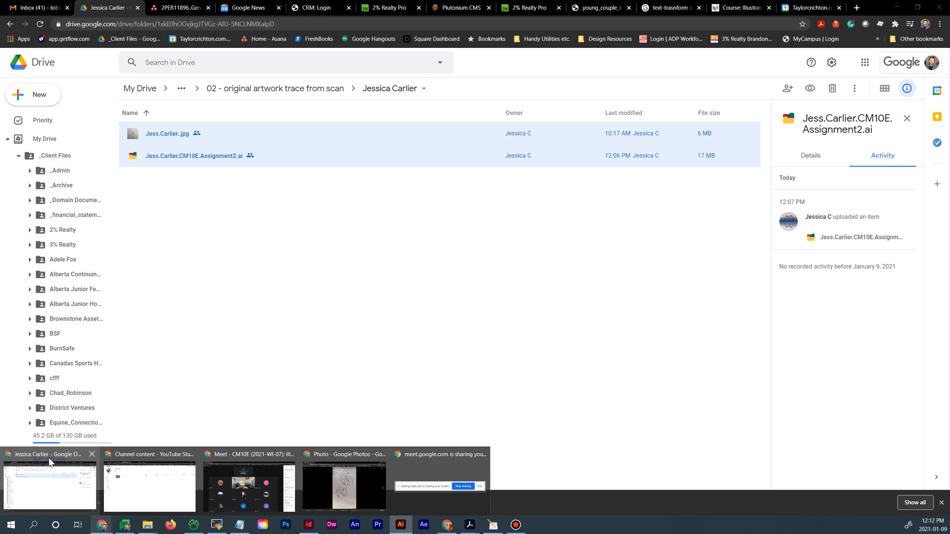
pyautogui.click(50, 461)
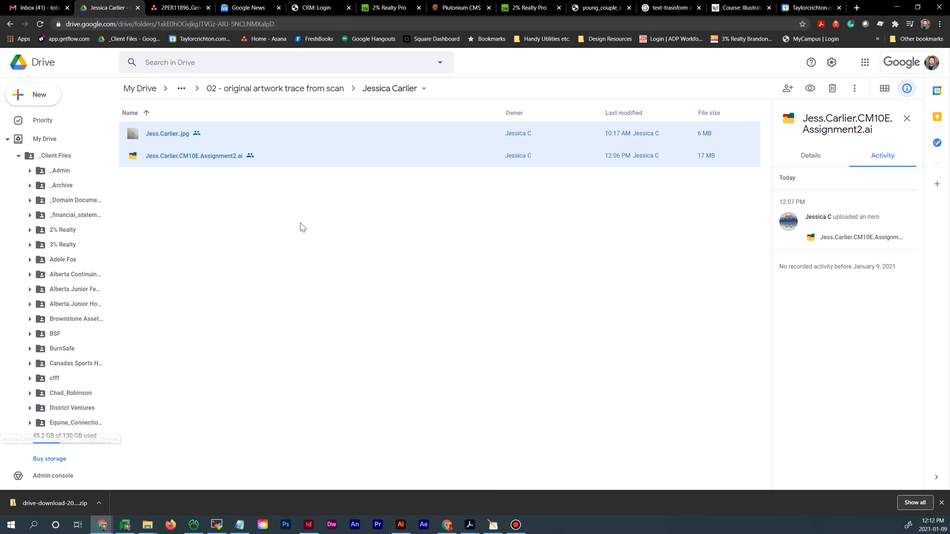
pyautogui.click(297, 89)
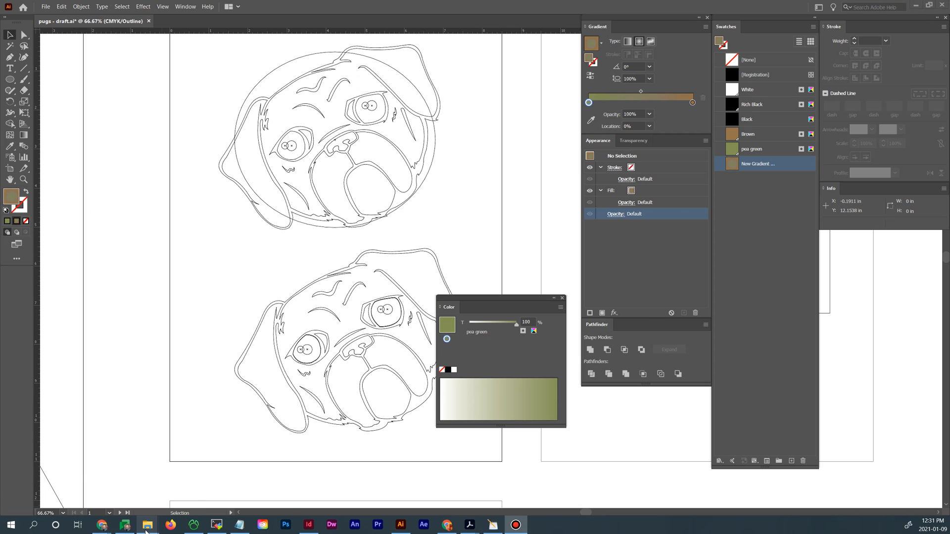
# Reopen the student's CM10E Assignment2 bear file in Illustrator from the local "assignment 2 - custom graphic" folder in File Explorer
pyautogui.moveTo(147, 531)
pyautogui.click(244, 482)
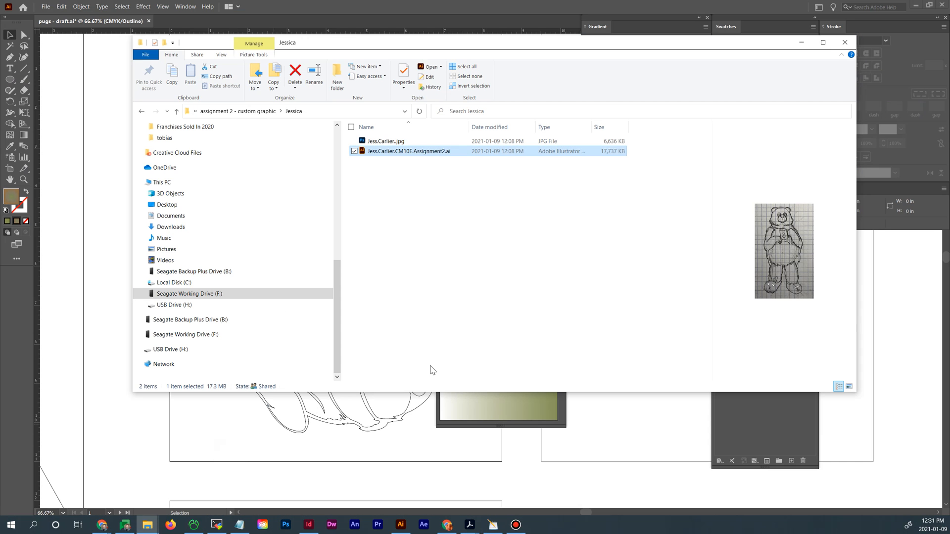
pyautogui.doubleClick(432, 152)
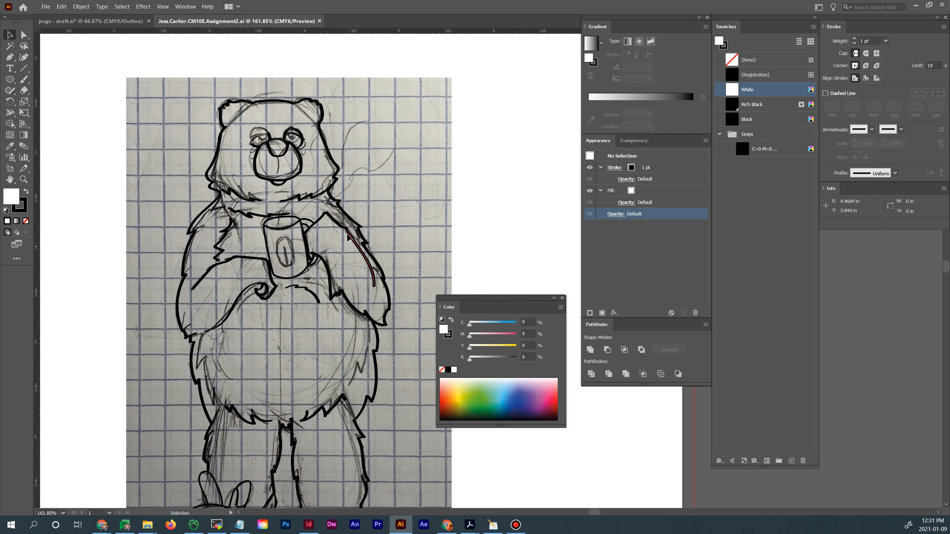
# Compare the reopened bear in Outline and Preview, and select the cheek stroke to inspect its appearance
pyautogui.hotkey('ctrl', 'y')
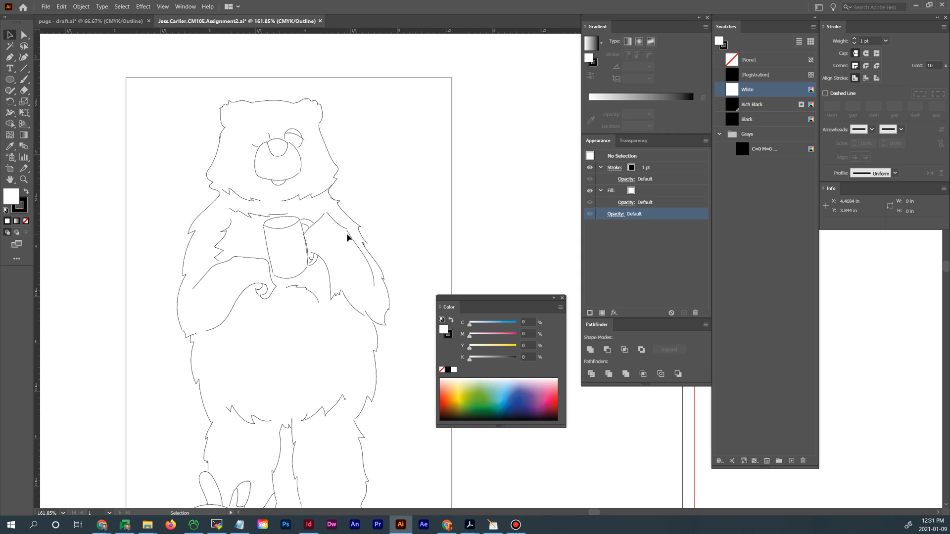
pyautogui.hotkey('ctrl', 'y')
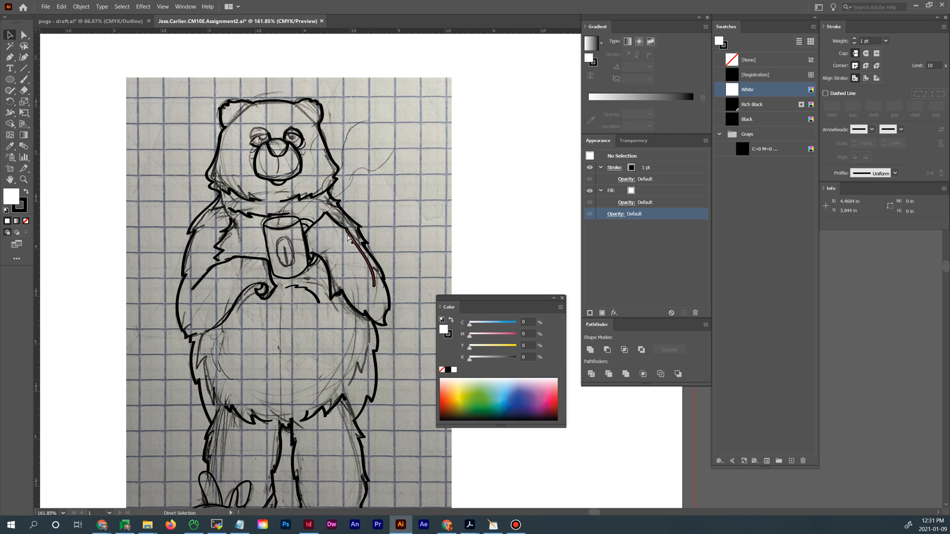
pyautogui.click(331, 157)
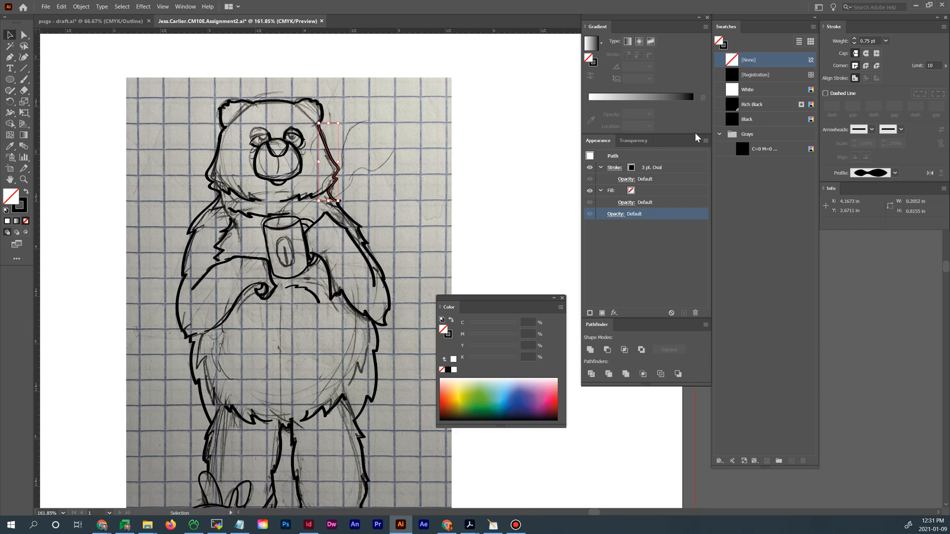
# Convert all of the bear's strokes to shapes with Outline Stroke, and check the resulting paths in Outline view
pyautogui.press('a')
pyautogui.press('v')
pyautogui.press('a')
pyautogui.hotkey('ctrl', 'a')
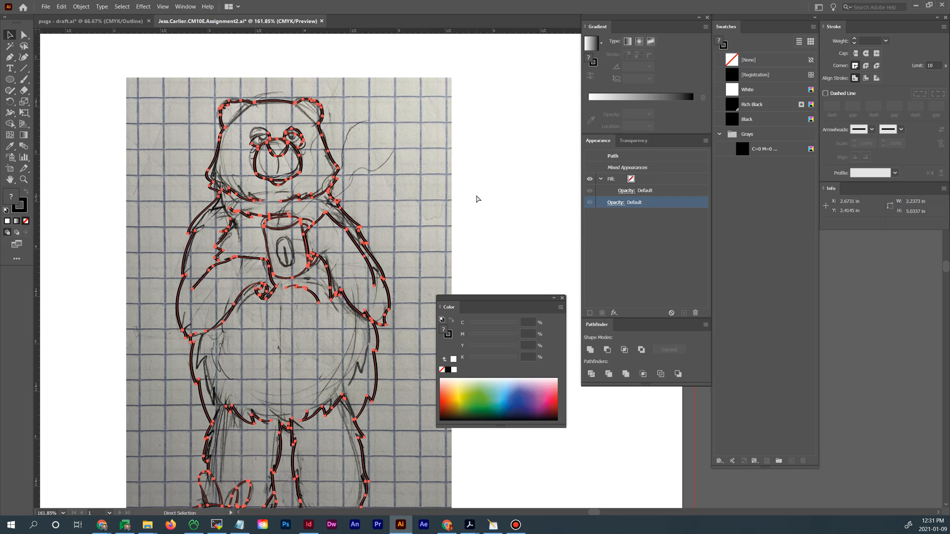
pyautogui.press('v')
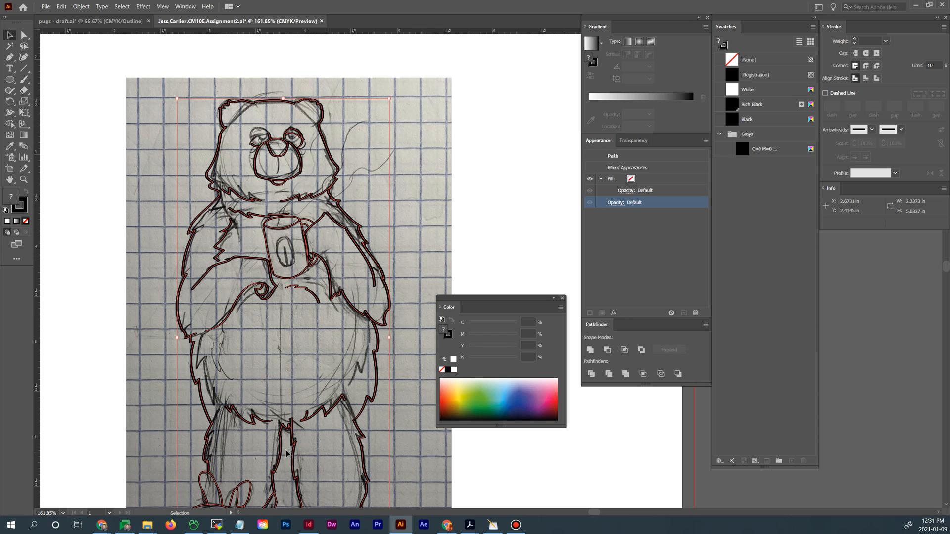
pyautogui.moveTo(471, 299); pyautogui.dragTo(570, 323)
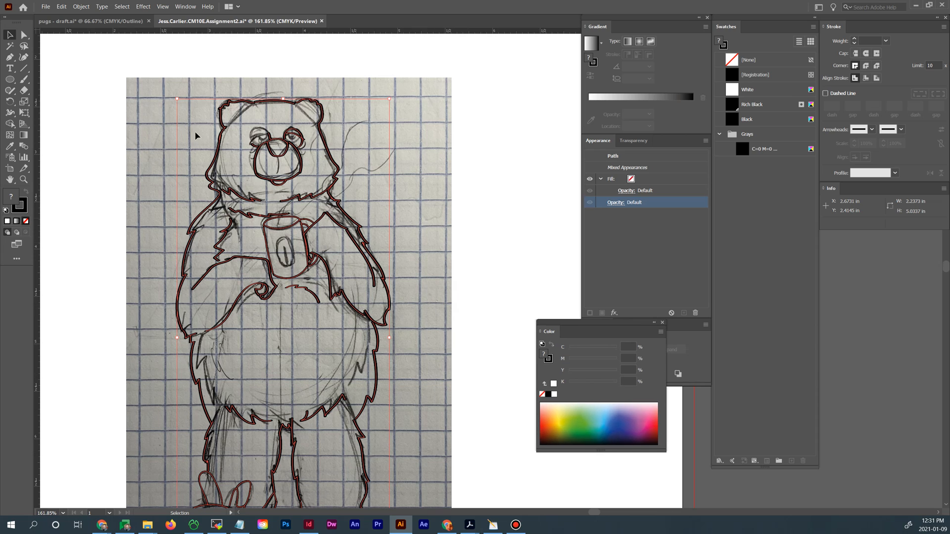
pyautogui.click(82, 7)
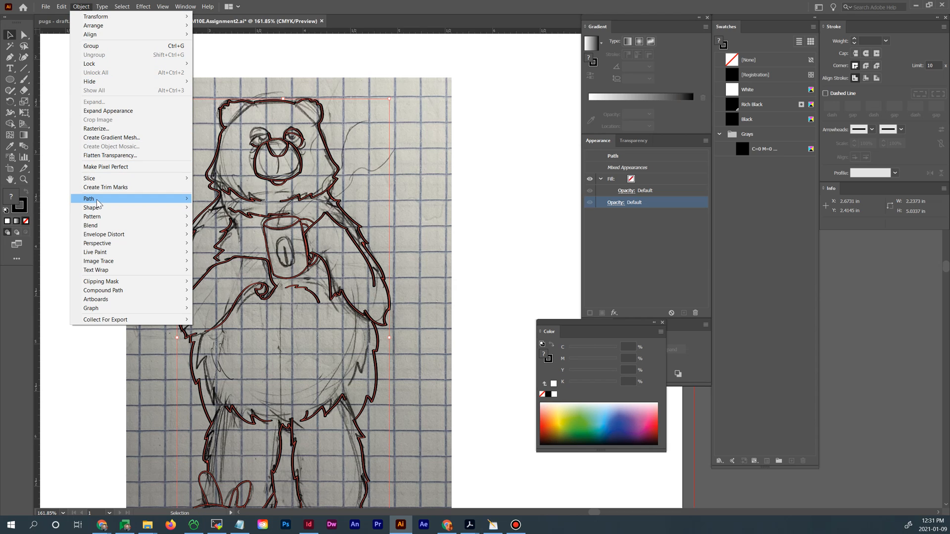
pyautogui.moveTo(97, 203)
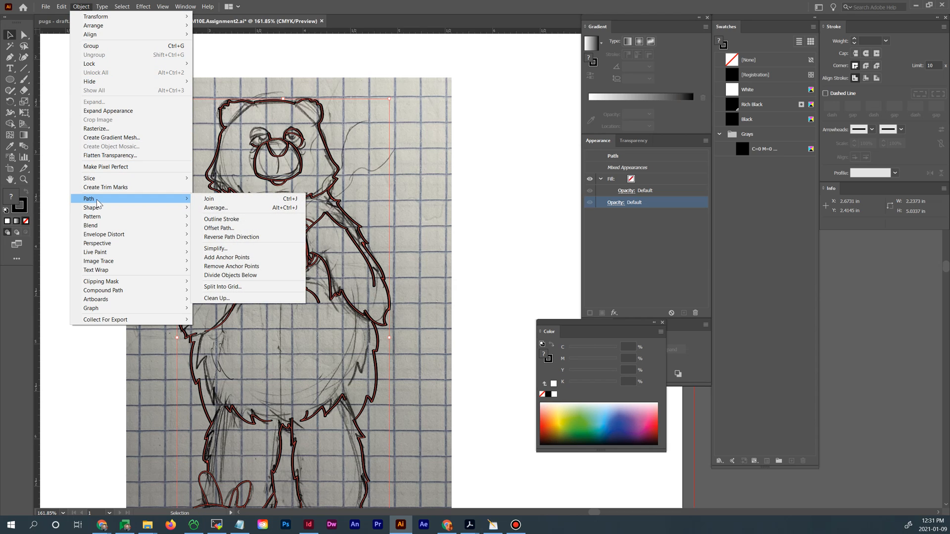
pyautogui.click(217, 221)
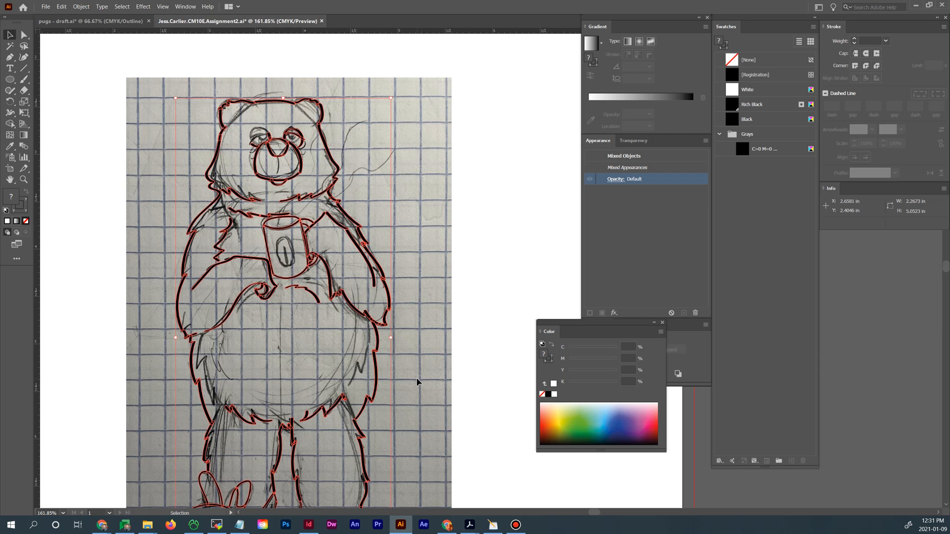
pyautogui.hotkey('ctrl', 'y')
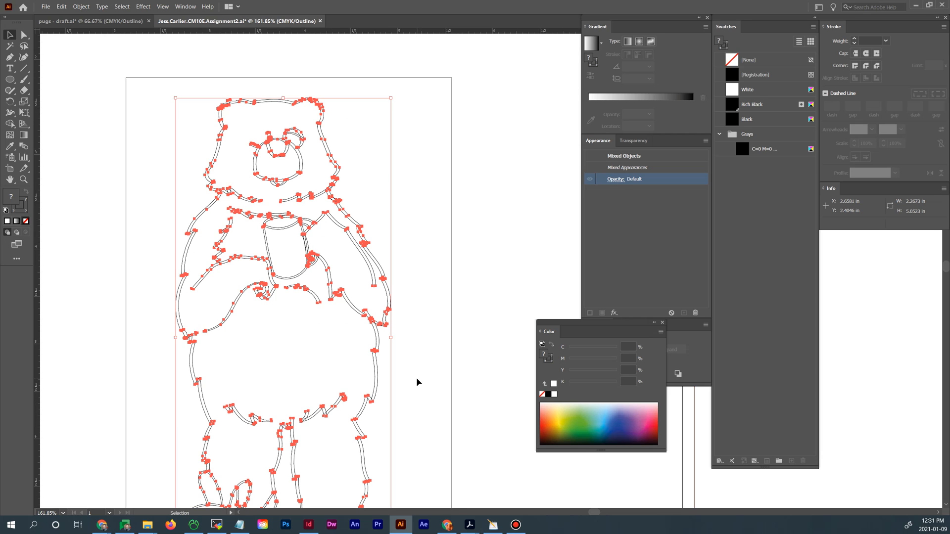
pyautogui.hotkey('ctrl', 'y')
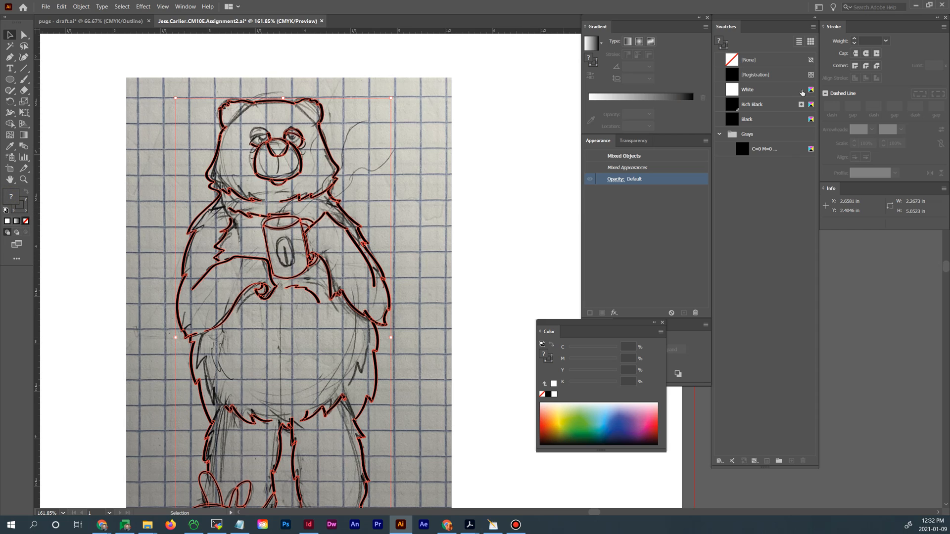
# Fill the outlined bear shapes with the Rich Black swatch, make the stroke attribute active and deselect the artwork
pyautogui.click(762, 105)
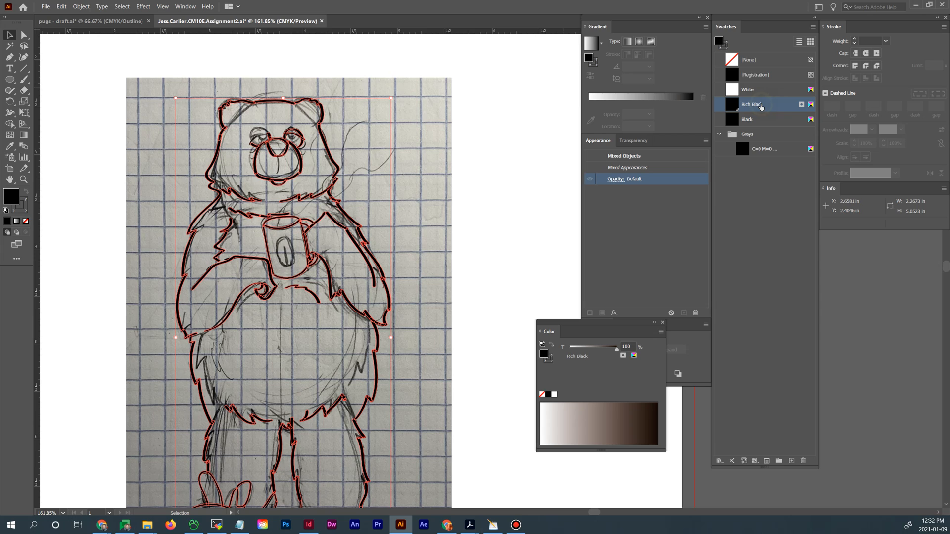
pyautogui.click(25, 211)
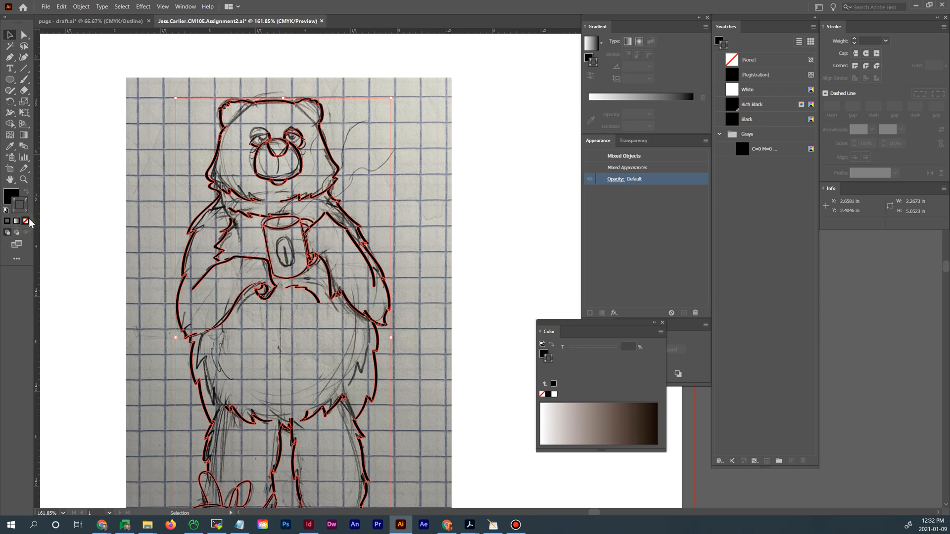
pyautogui.click(69, 233)
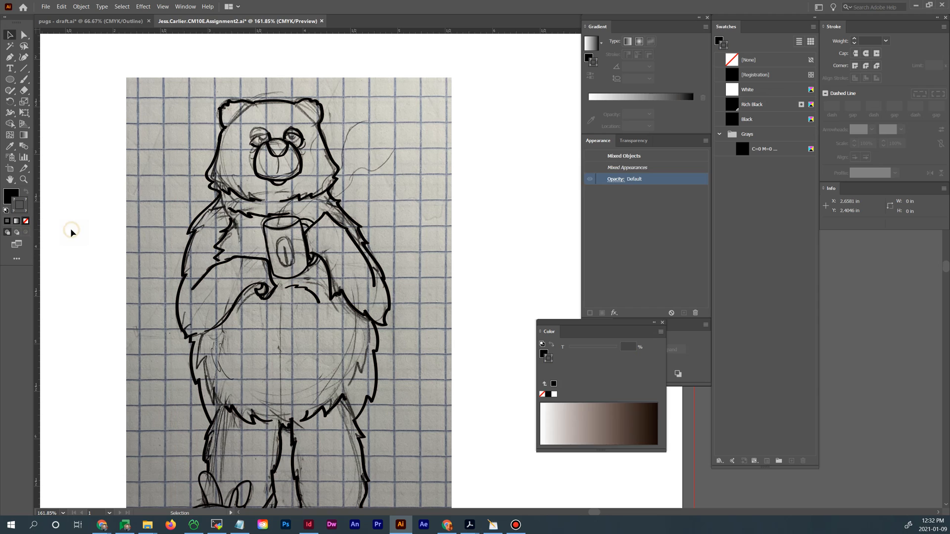
# Remove the stroke from all of the outlined bear shapes and make the fill attribute active
pyautogui.hotkey('ctrl', 'a')
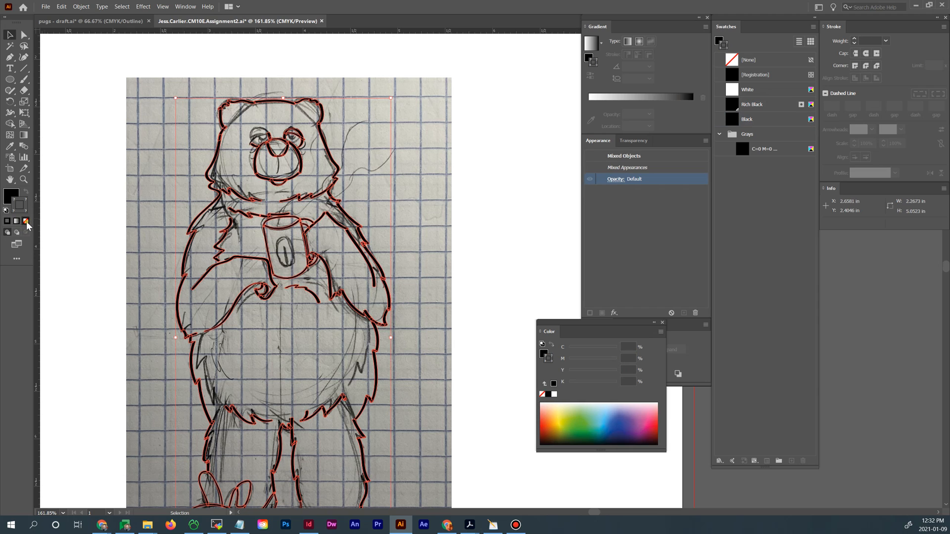
pyautogui.click(25, 222)
pyautogui.click(59, 221)
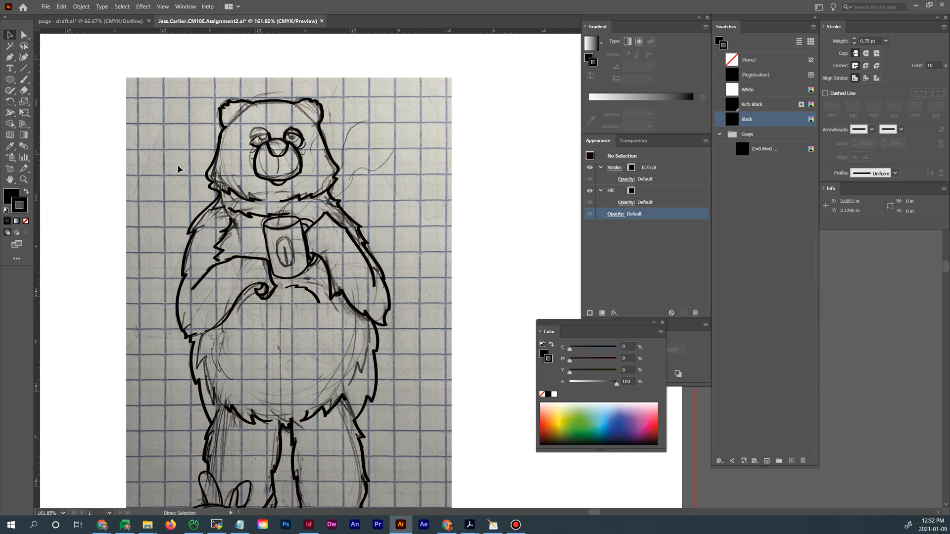
pyautogui.press('a')
pyautogui.hotkey('ctrl', 'a')
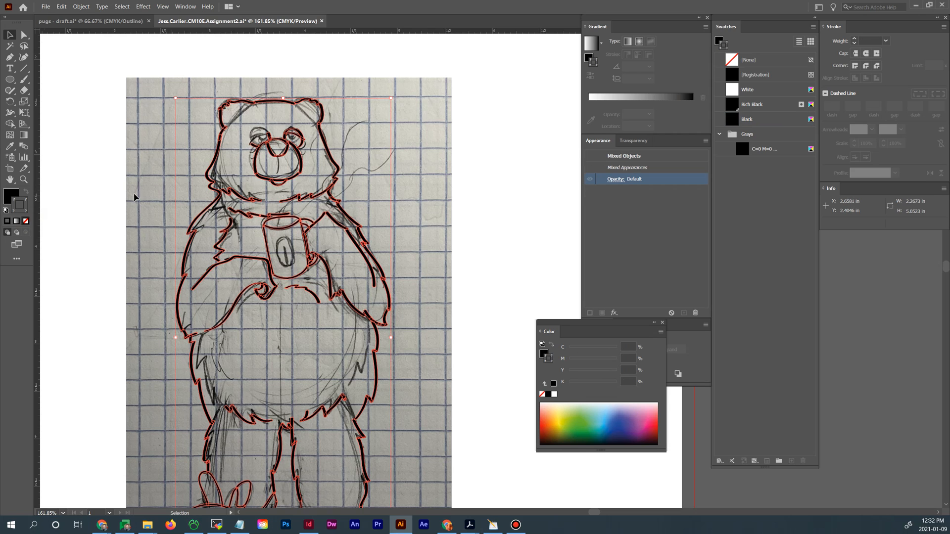
pyautogui.click(13, 199)
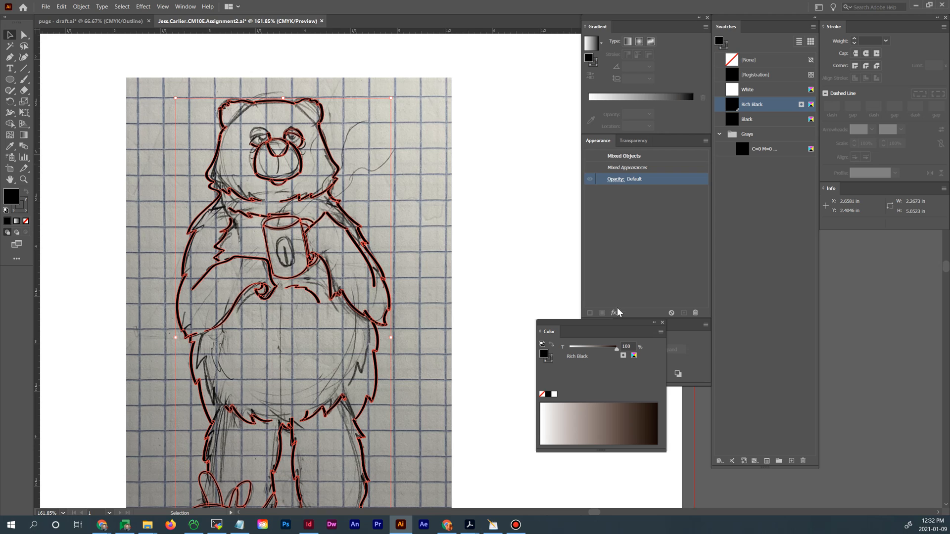
# Examine the overlapping outlined shapes in Outline view, from the hand holding the mug down to the slippers
pyautogui.press('a')
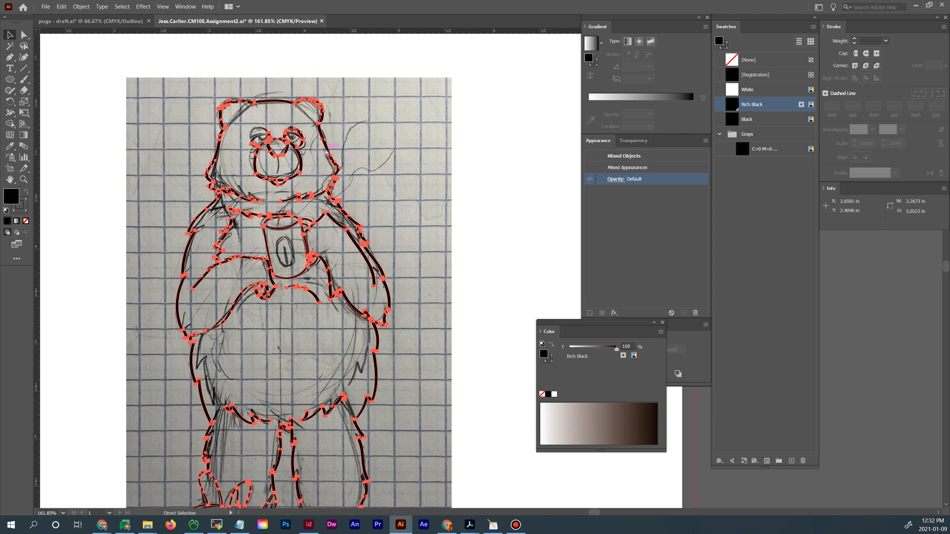
pyautogui.hotkey('ctrl', 'y')
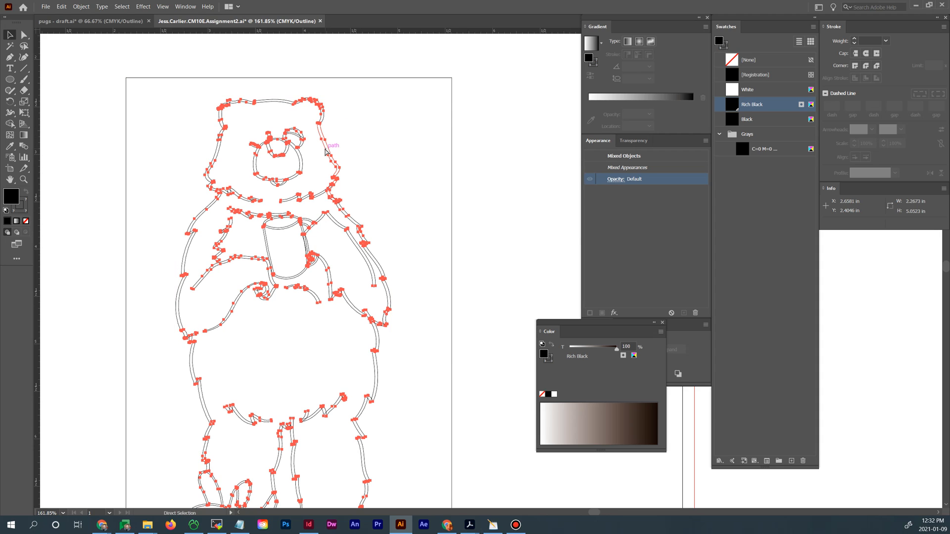
pyautogui.hotkey('ctrl', '=')
pyautogui.hotkey('ctrl', '=')
pyautogui.hotkey('ctrl', '=')
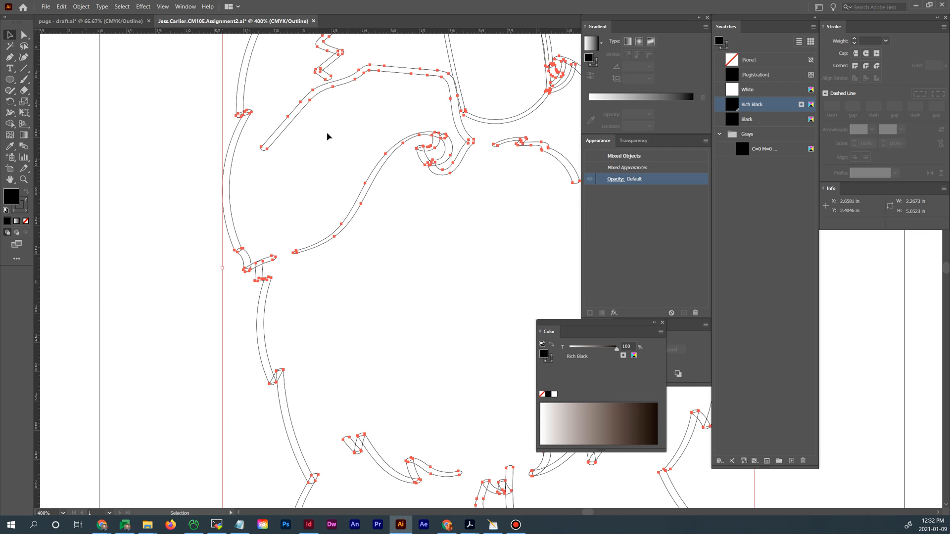
pyautogui.click(176, 213)
pyautogui.moveTo(350, 201); pyautogui.dragTo(208, 244)
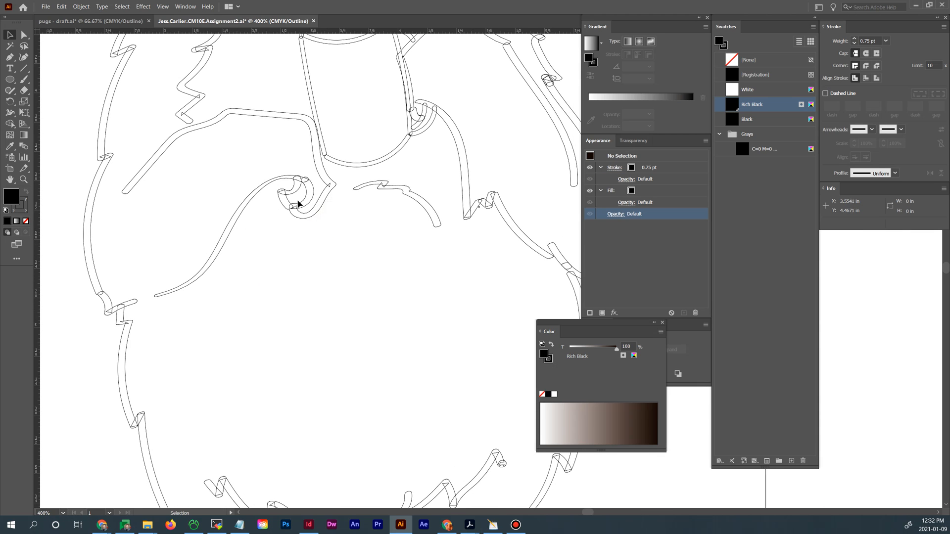
pyautogui.click(314, 198)
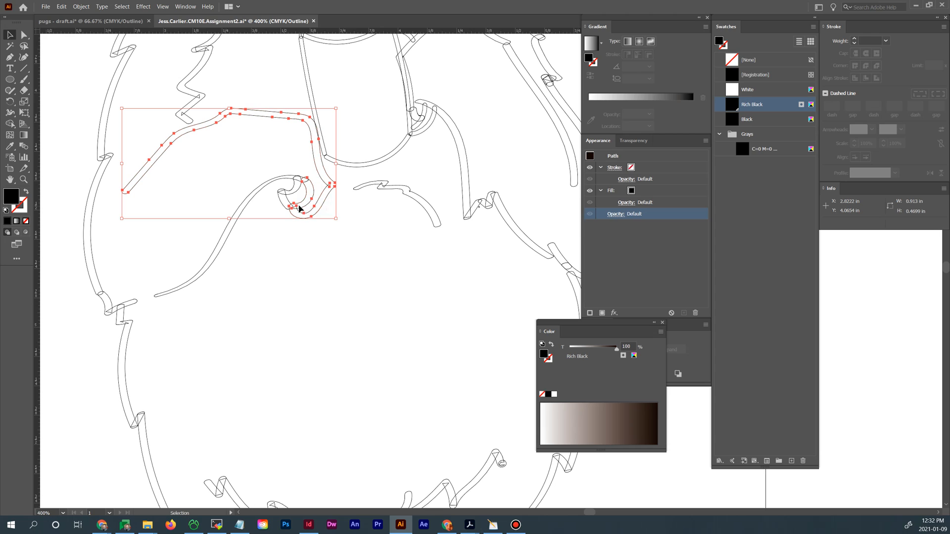
pyautogui.moveTo(300, 209)
pyautogui.mouseDown()
pyautogui.moveTo(310, 197)
pyautogui.moveTo(296, 205)
pyautogui.mouseUp()
pyautogui.press('space')
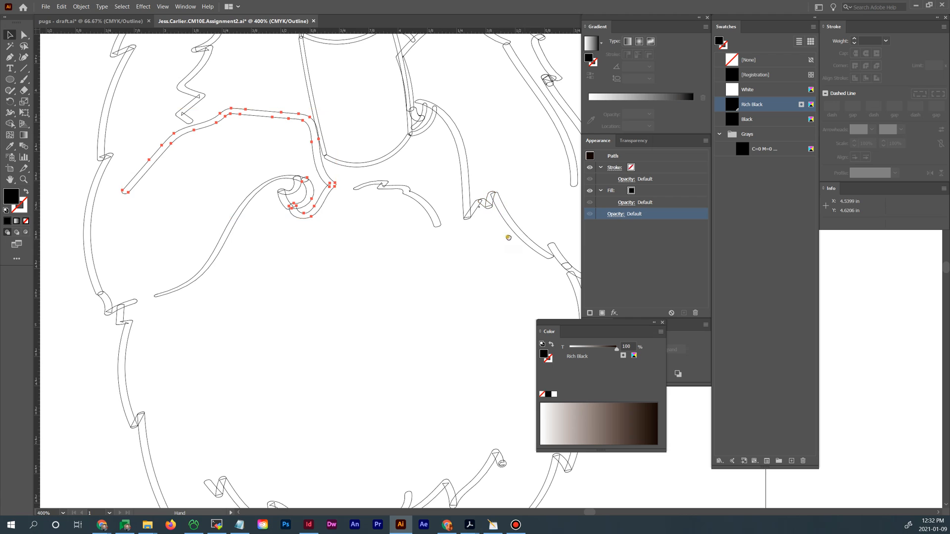
pyautogui.moveTo(508, 237); pyautogui.dragTo(382, 222)
pyautogui.moveTo(491, 292); pyautogui.dragTo(489, 231)
pyautogui.moveTo(458, 329); pyautogui.dragTo(451, 213)
pyautogui.moveTo(432, 320); pyautogui.dragTo(426, 233)
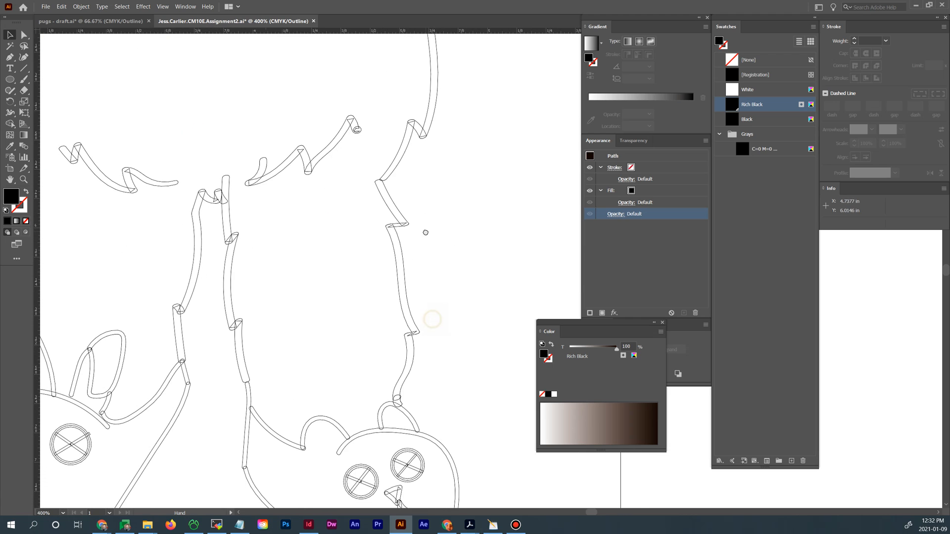
pyautogui.moveTo(429, 293); pyautogui.dragTo(489, 241)
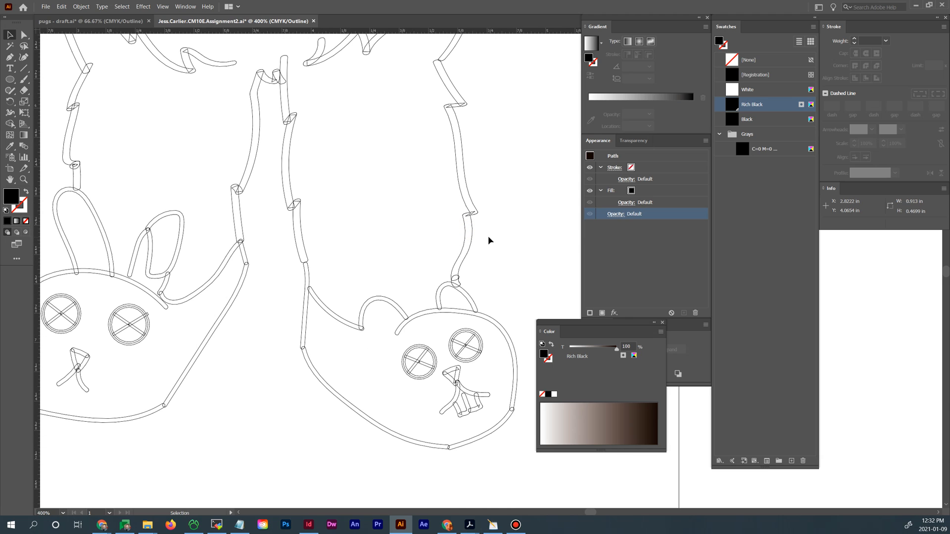
pyautogui.moveTo(464, 115); pyautogui.dragTo(475, 311)
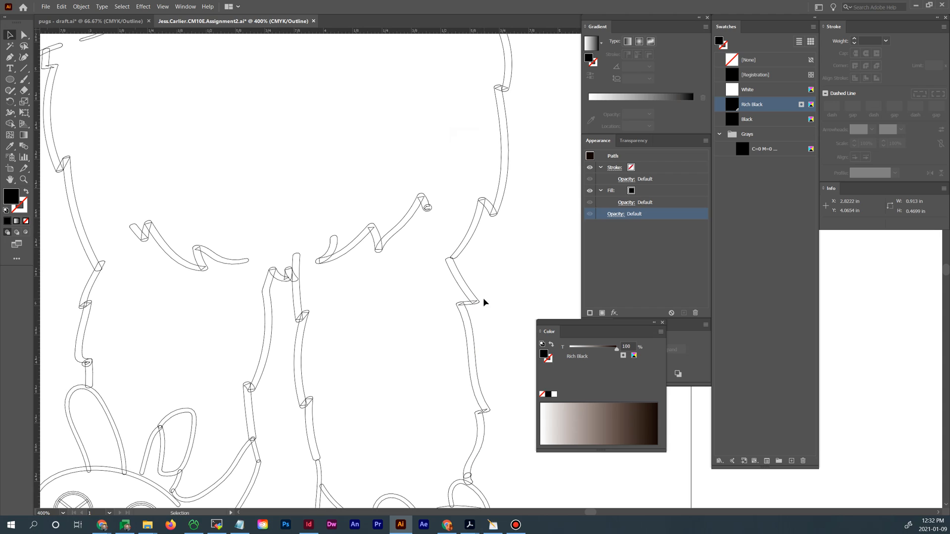
# Unite all of the bear's overlapping shapes with Pathfinder, moving the Color panel out of the way first
pyautogui.hotkey('ctrl', 'a')
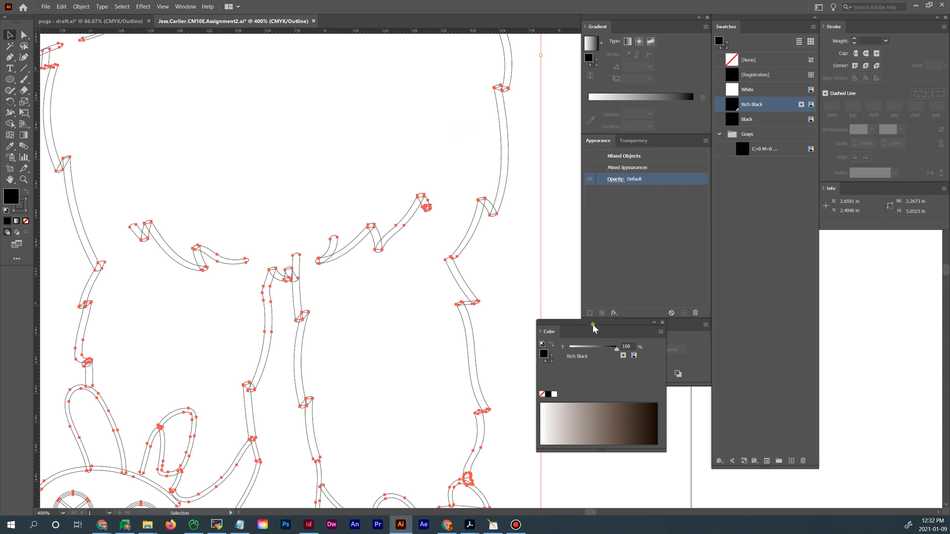
pyautogui.moveTo(593, 329); pyautogui.dragTo(905, 327)
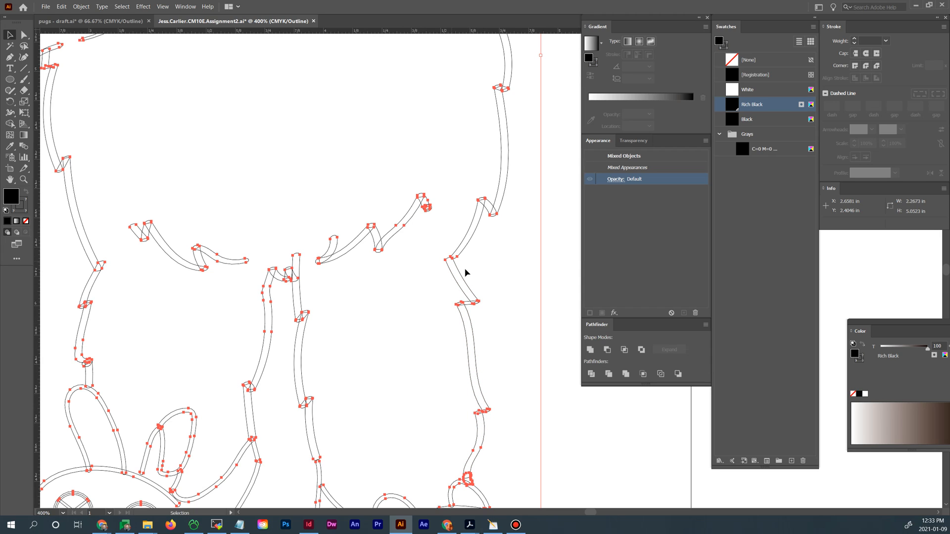
pyautogui.click(589, 351)
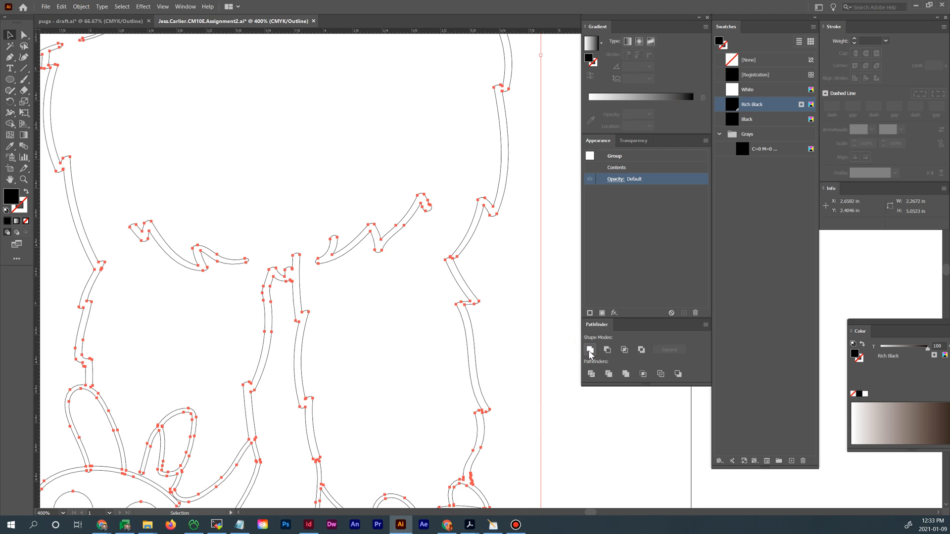
pyautogui.click(563, 340)
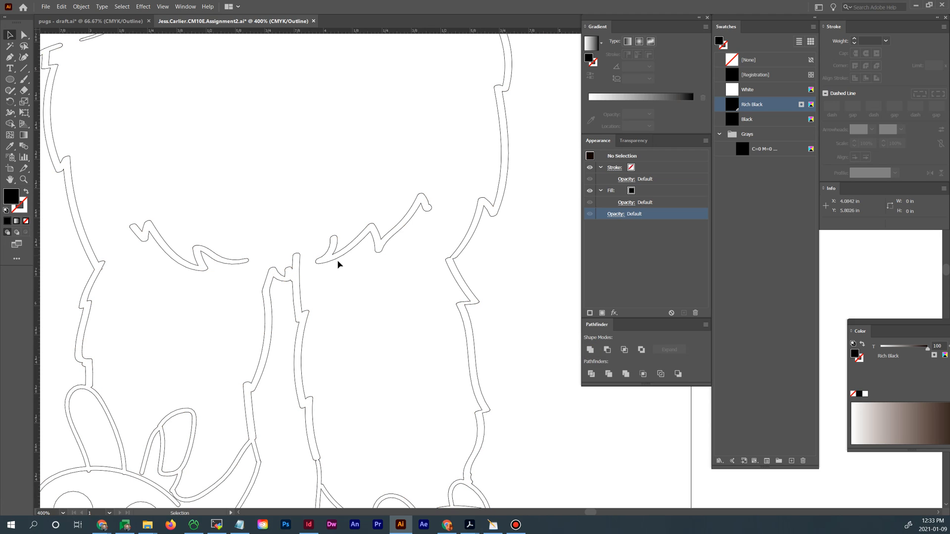
# Examine the united slipper paths in Outline view, then select the group and check it in Preview from the feet up to the head
pyautogui.moveTo(338, 406); pyautogui.dragTo(492, 251)
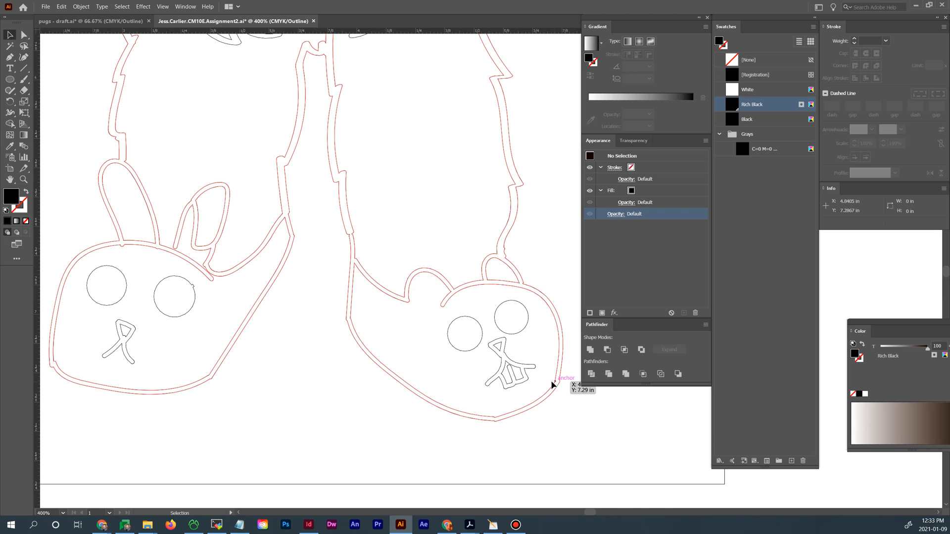
pyautogui.click(496, 424)
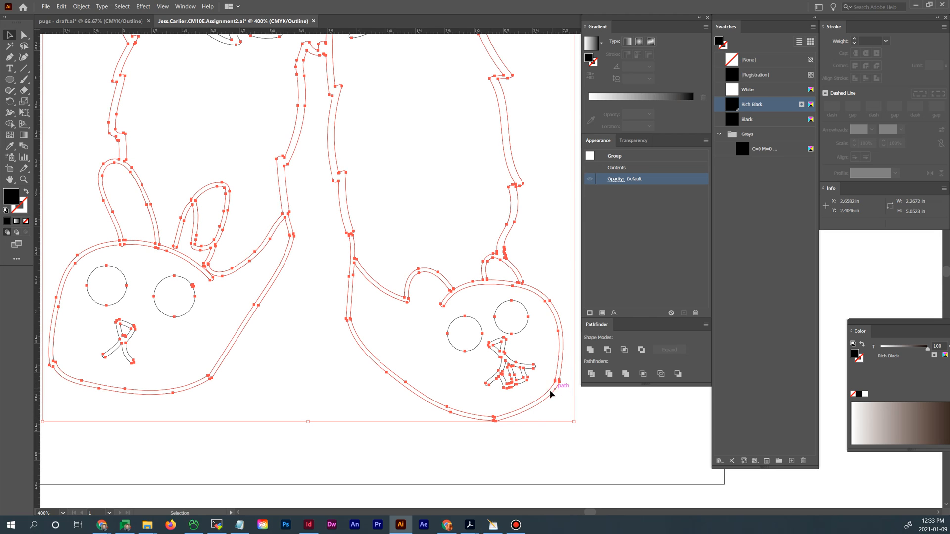
pyautogui.click(488, 447)
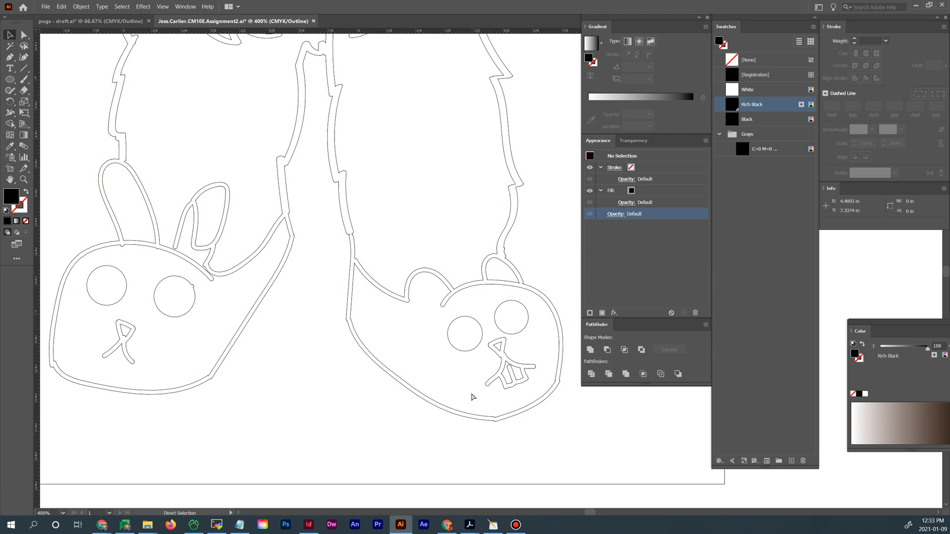
pyautogui.hotkey('ctrl', 'y')
pyautogui.click(502, 228)
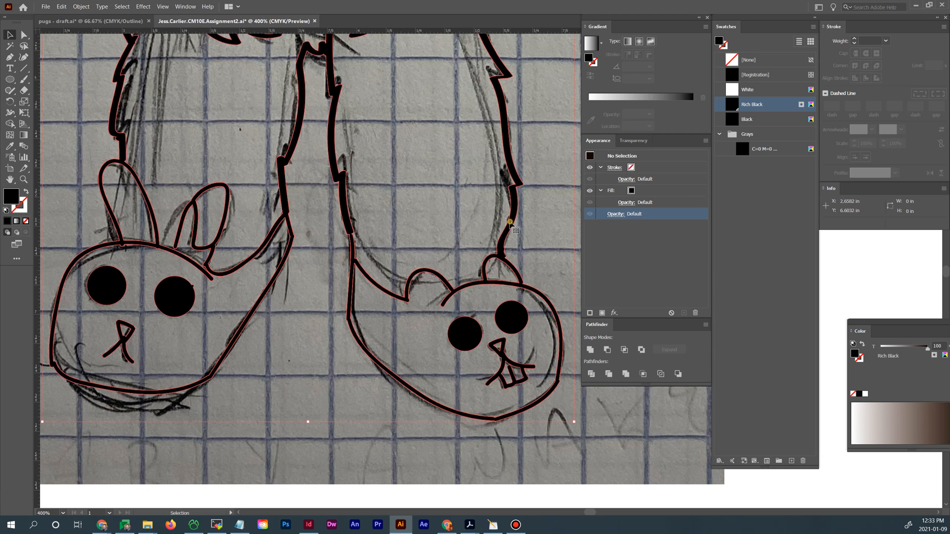
pyautogui.moveTo(352, 158); pyautogui.dragTo(452, 304)
pyautogui.moveTo(394, 172); pyautogui.dragTo(413, 282)
pyautogui.moveTo(420, 213); pyautogui.dragTo(403, 348)
pyautogui.moveTo(418, 166); pyautogui.dragTo(411, 321)
pyautogui.moveTo(473, 259); pyautogui.dragTo(407, 355)
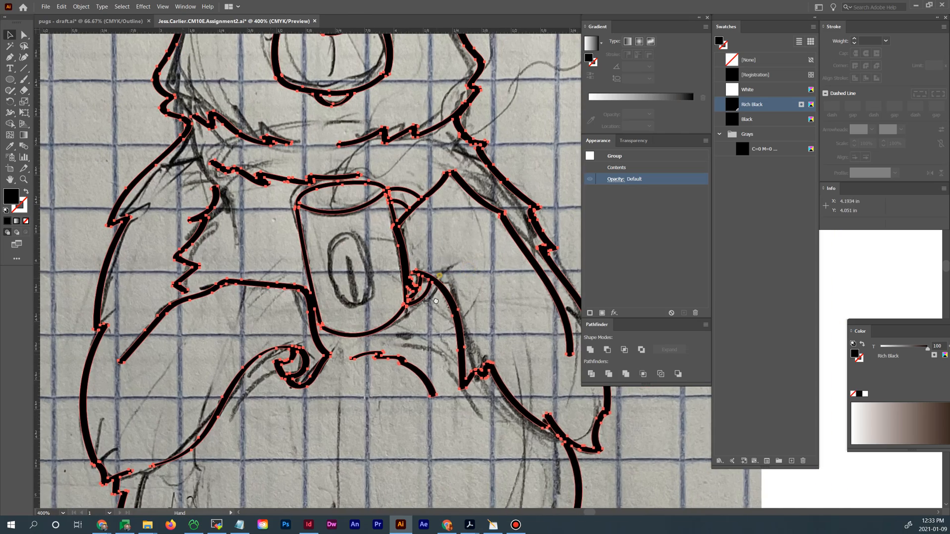
pyautogui.moveTo(419, 270); pyautogui.dragTo(411, 349)
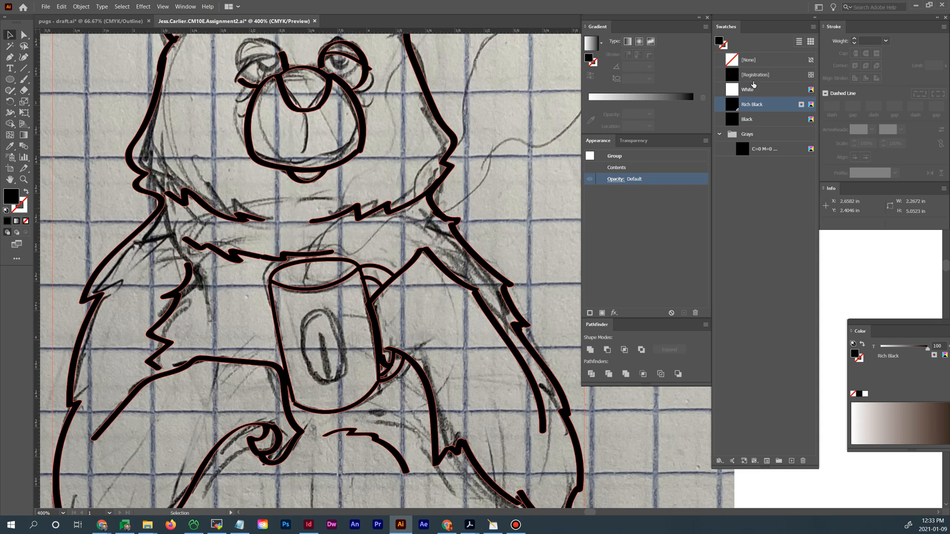
# Recolour the united bear with a new CMYK spot swatch of C 15, M 94, Y 60, K 45
pyautogui.click(813, 27)
pyautogui.click(848, 29)
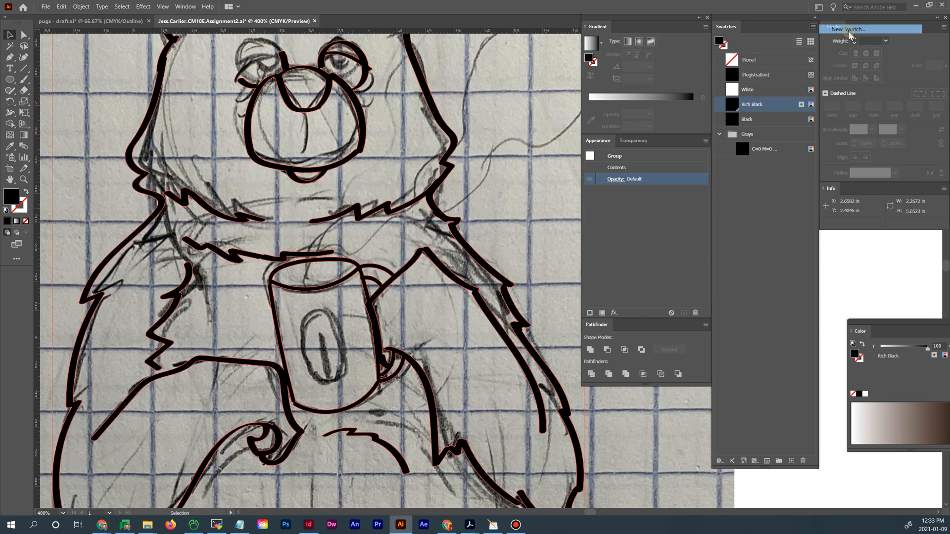
pyautogui.moveTo(500, 283); pyautogui.dragTo(497, 262)
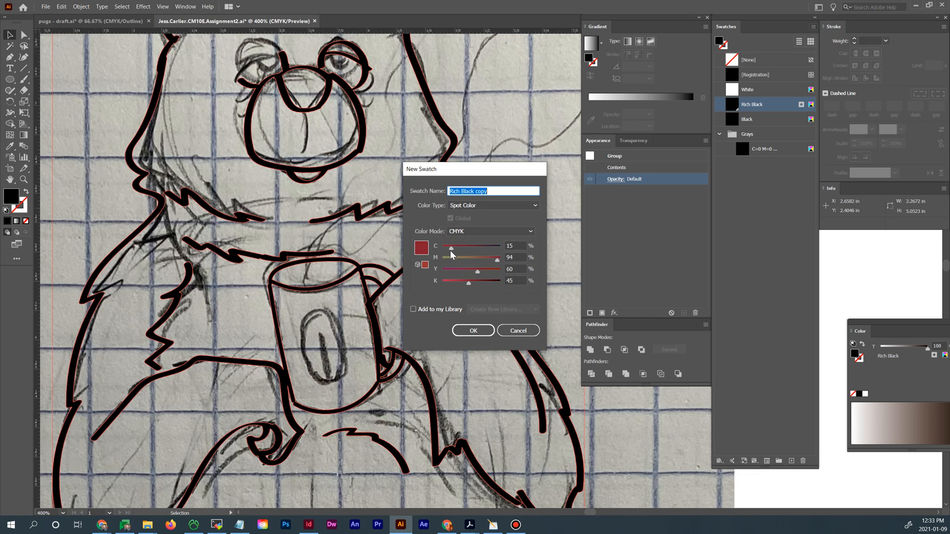
pyautogui.click(473, 331)
pyautogui.click(541, 248)
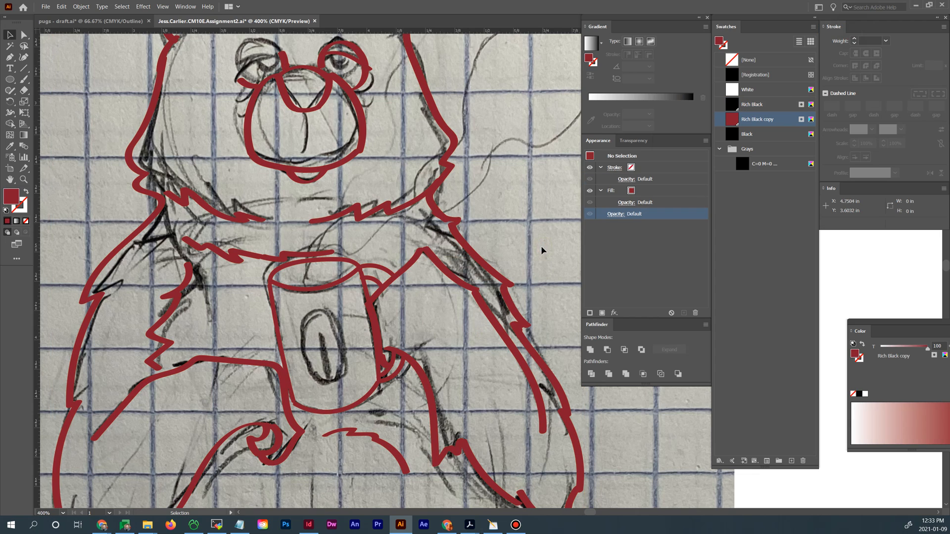
# Hide the pencil sketch and look over the recoloured bear linework
pyautogui.moveTo(555, 219); pyautogui.dragTo(538, 259)
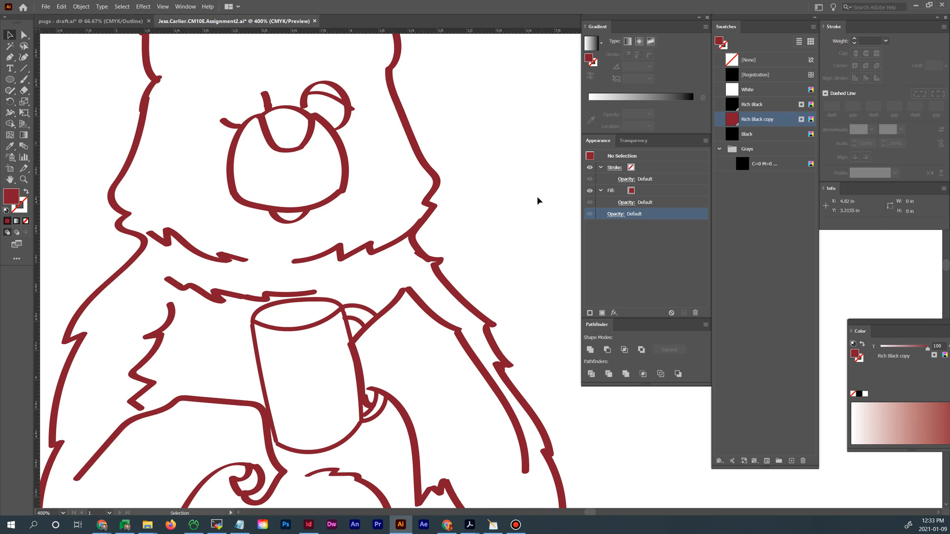
pyautogui.moveTo(518, 206); pyautogui.dragTo(529, 150)
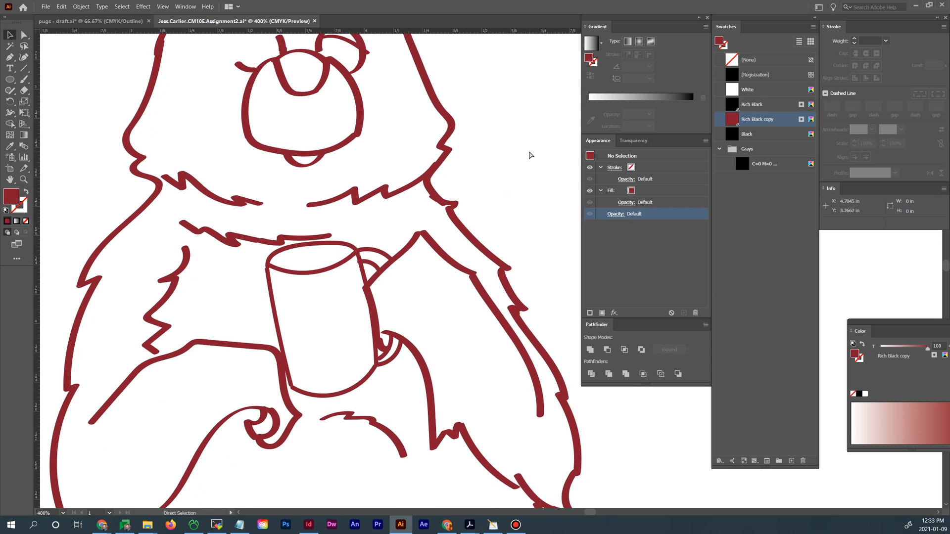
pyautogui.hotkey('ctrl', '-')
pyautogui.hotkey('ctrl', '-')
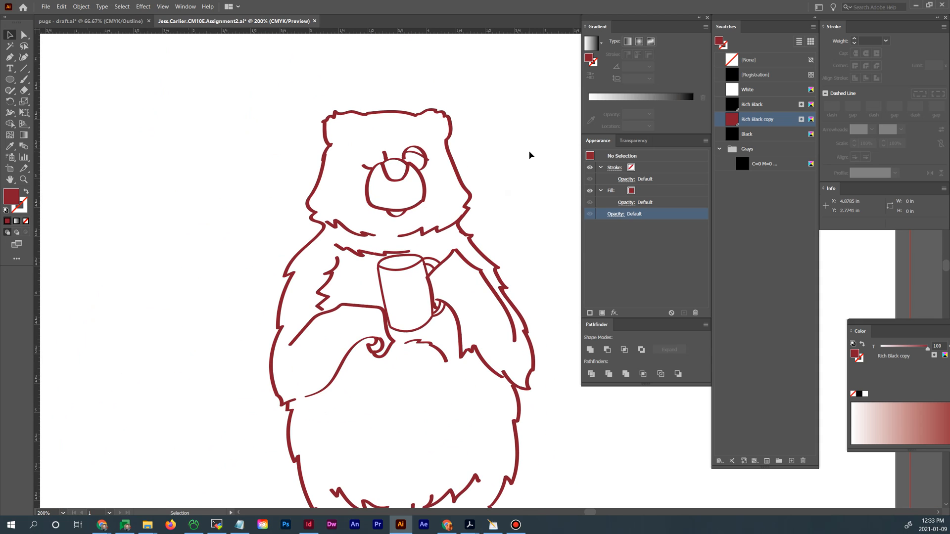
pyautogui.moveTo(516, 209); pyautogui.dragTo(467, 119)
pyautogui.moveTo(458, 180); pyautogui.dragTo(510, 194)
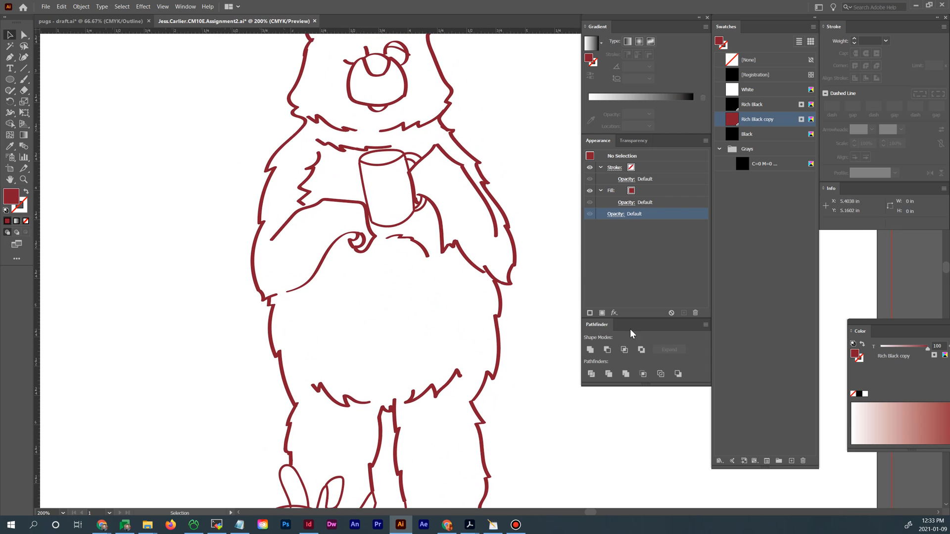
# Check where the Pathfinder panel is listed and review its operations with the united bear group selected
pyautogui.click(185, 6)
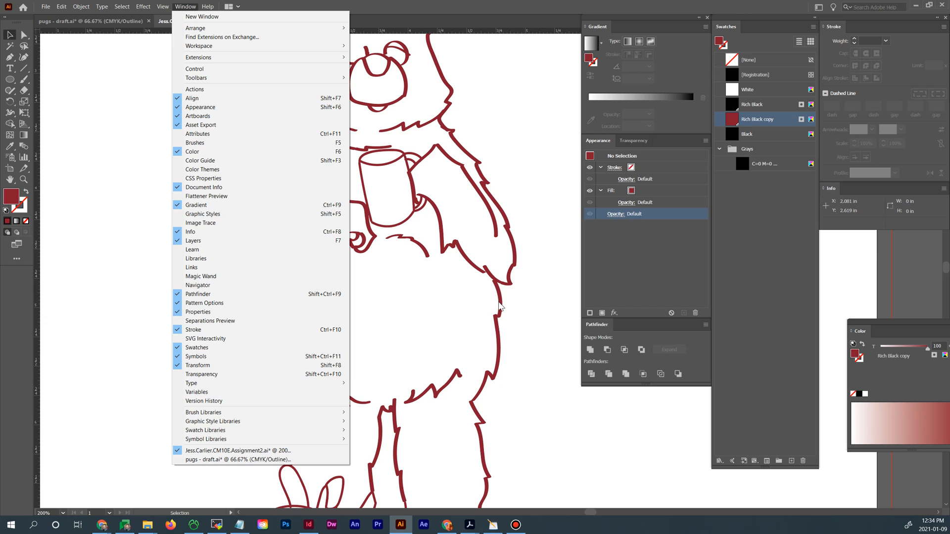
pyautogui.click(530, 298)
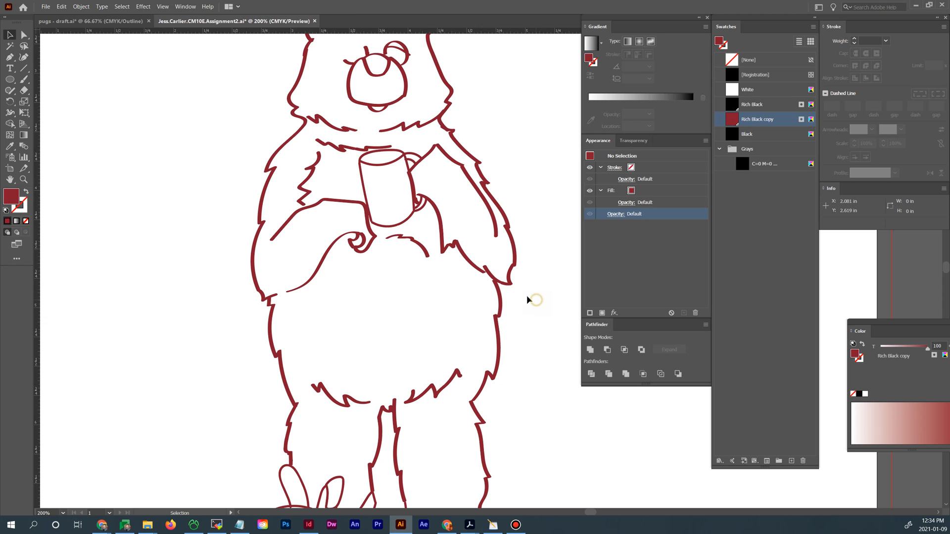
pyautogui.click(508, 285)
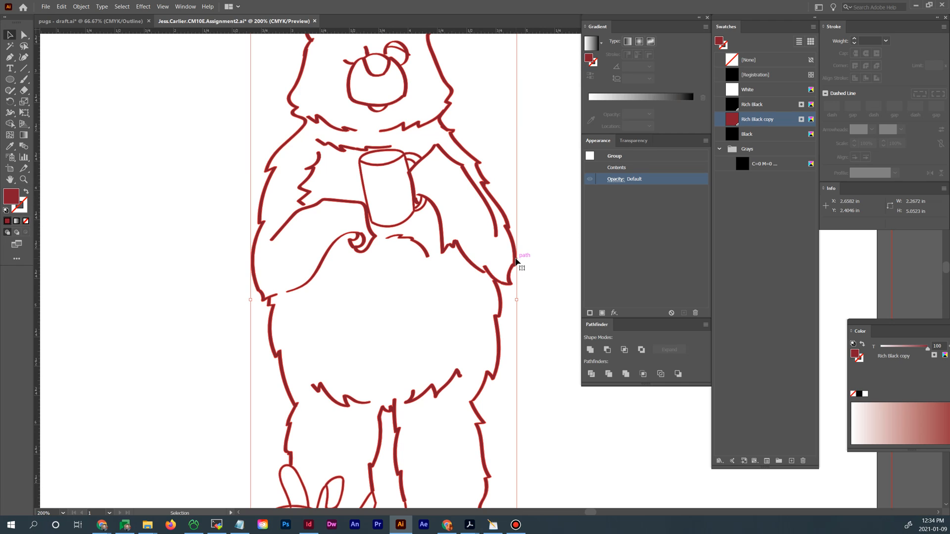
pyautogui.click(626, 375)
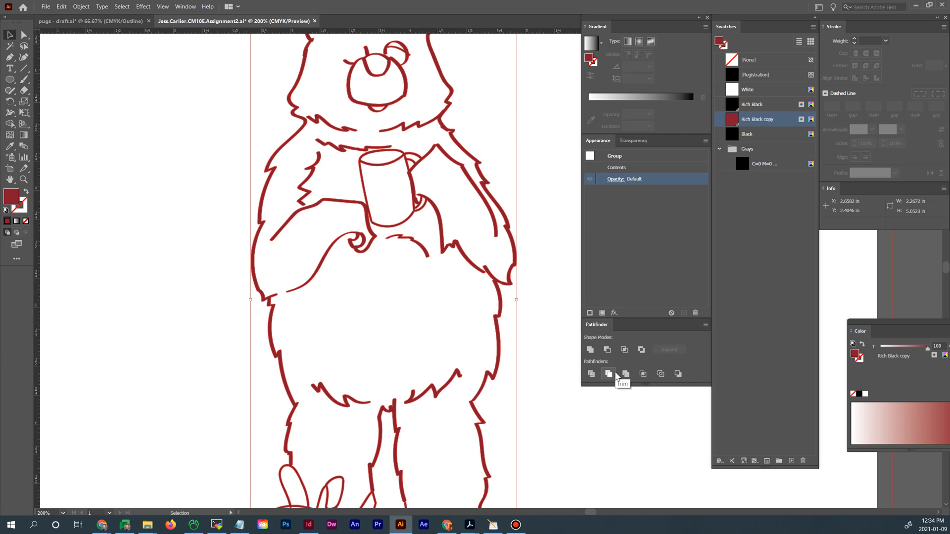
pyautogui.click(526, 262)
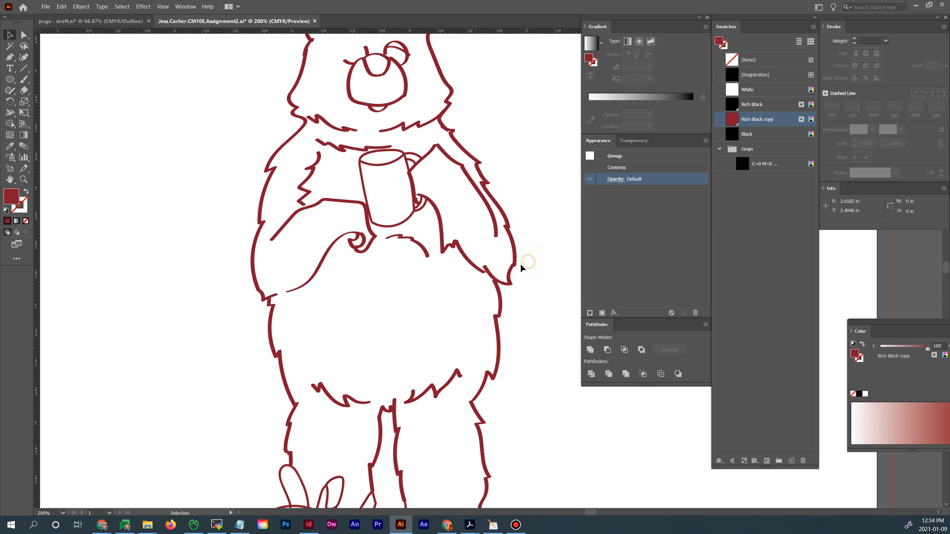
# Select the united bear linework as one group and ungroup it into separate paths
pyautogui.click(513, 266)
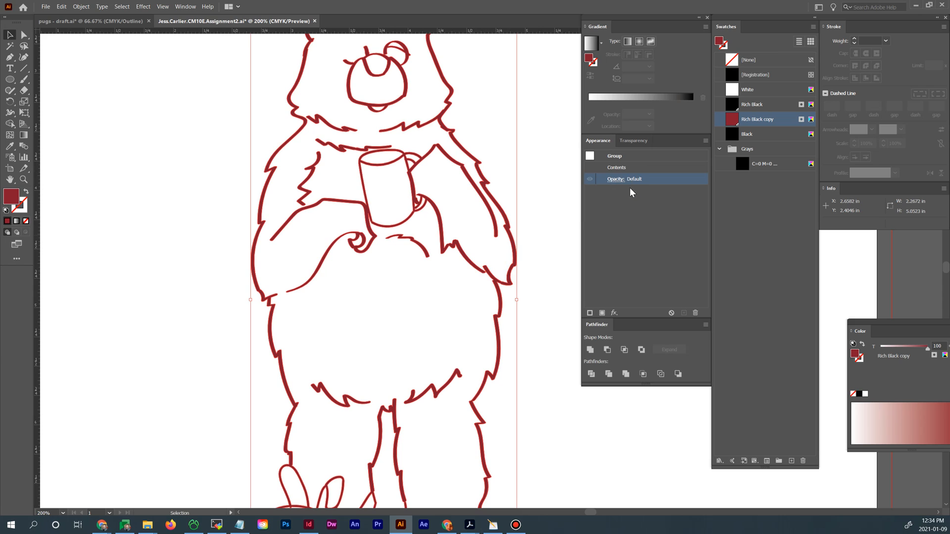
pyautogui.click(533, 180)
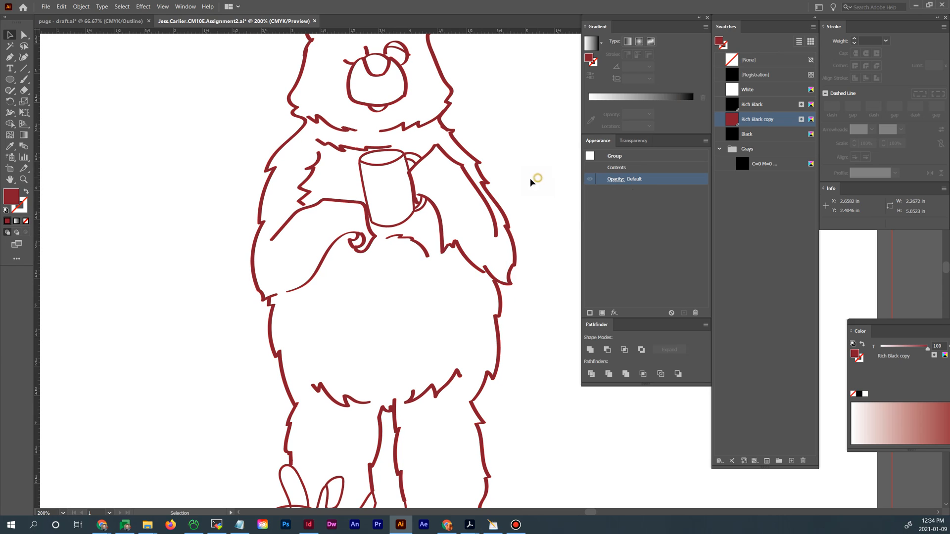
pyautogui.click(493, 198)
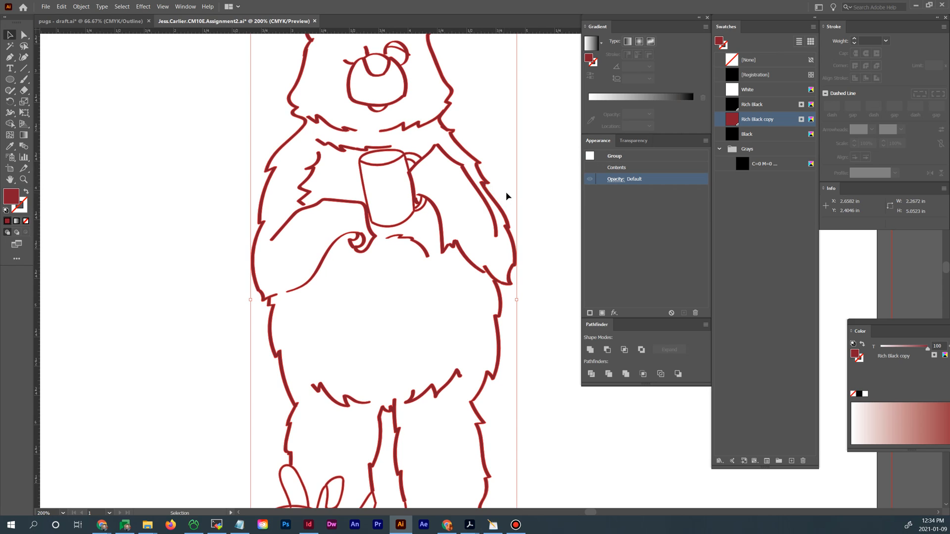
pyautogui.scroll(-6, 524, 215)
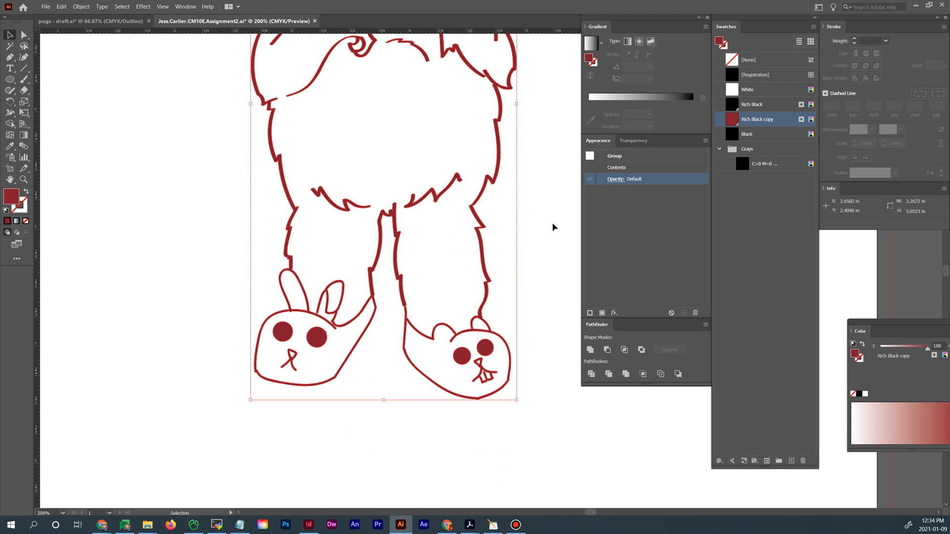
pyautogui.click(553, 226)
pyautogui.click(493, 347)
pyautogui.rightClick(506, 347)
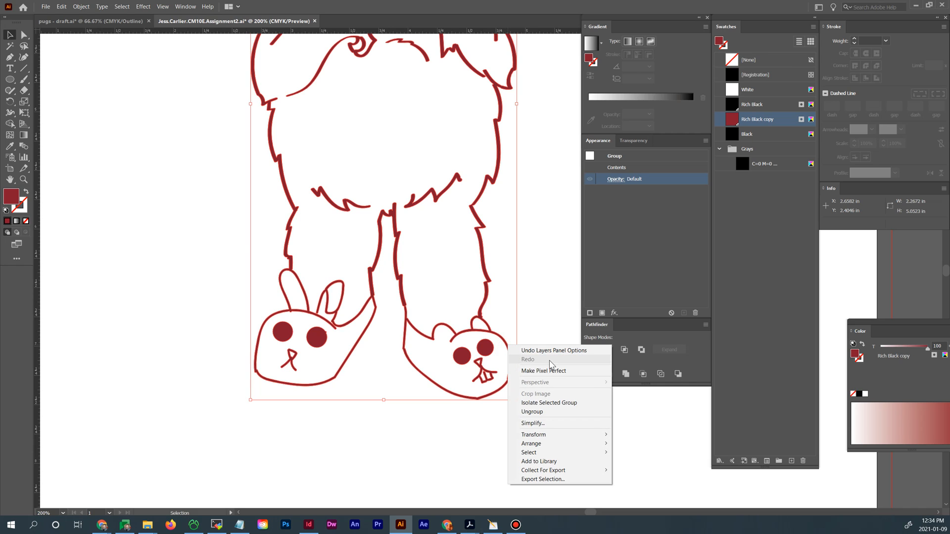
pyautogui.click(543, 412)
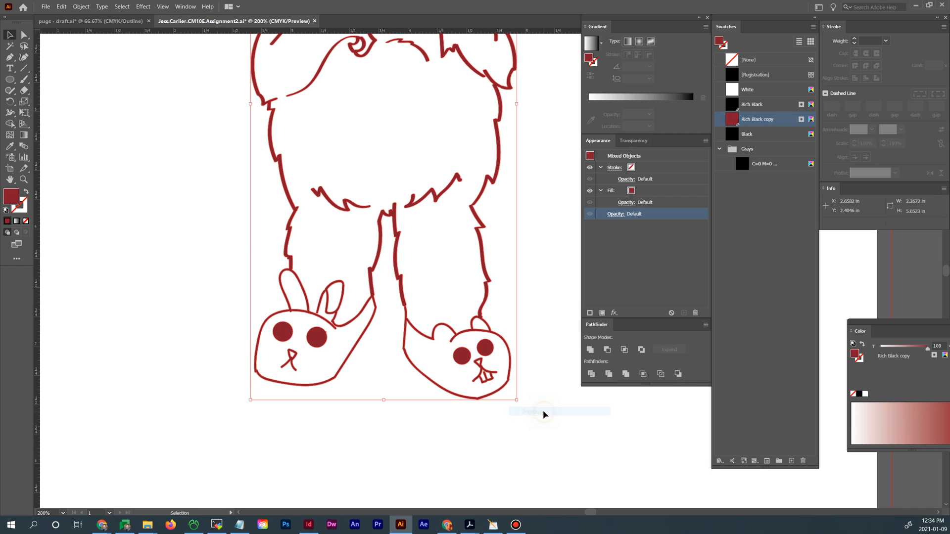
# Select the eyes, mouth and outline of the toothed slipper one by one to inspect the ungrouped paths
pyautogui.click(543, 414)
pyautogui.click(487, 351)
pyautogui.click(465, 355)
pyautogui.click(483, 366)
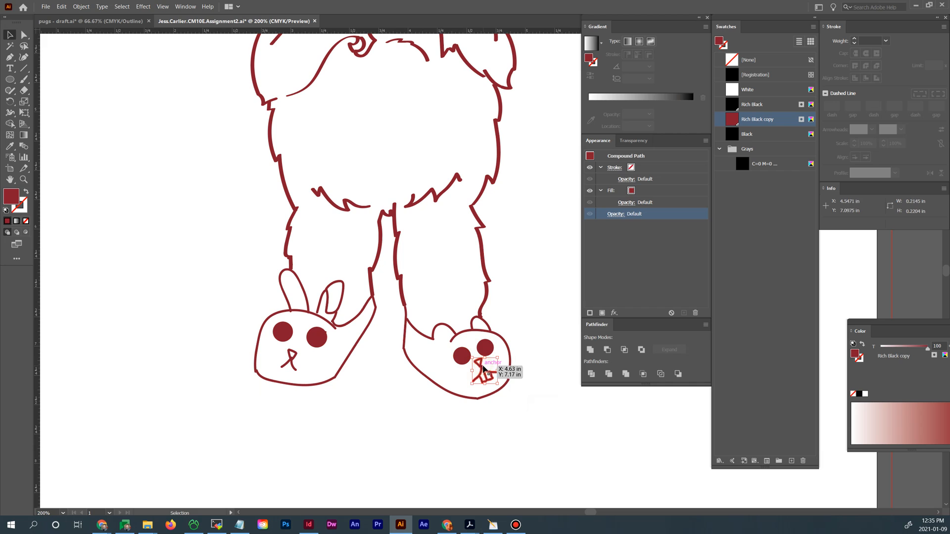
pyautogui.click(520, 380)
pyautogui.click(510, 377)
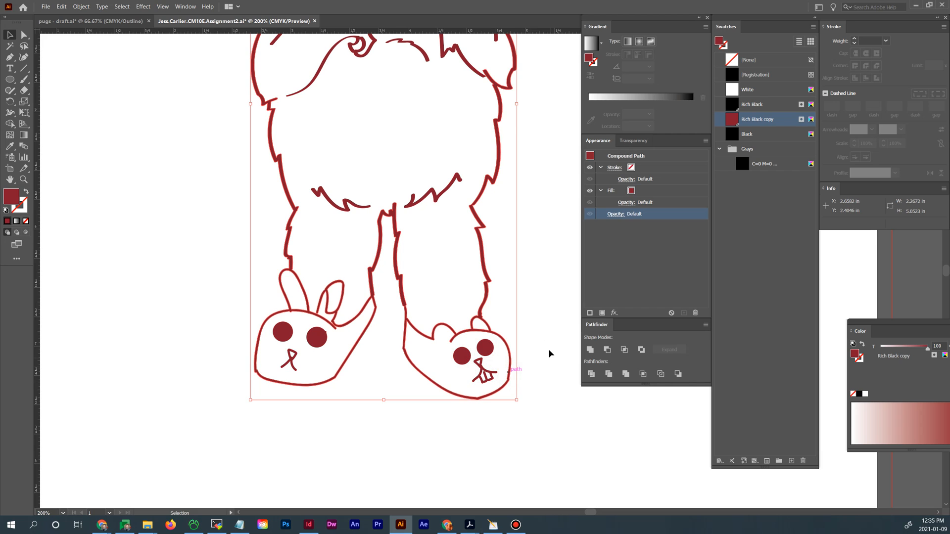
# Select the bear's outline together with its separate fur and face pieces, group them, and ungroup them again
pyautogui.scroll(1, 548, 327)
pyautogui.scroll(5, 547, 322)
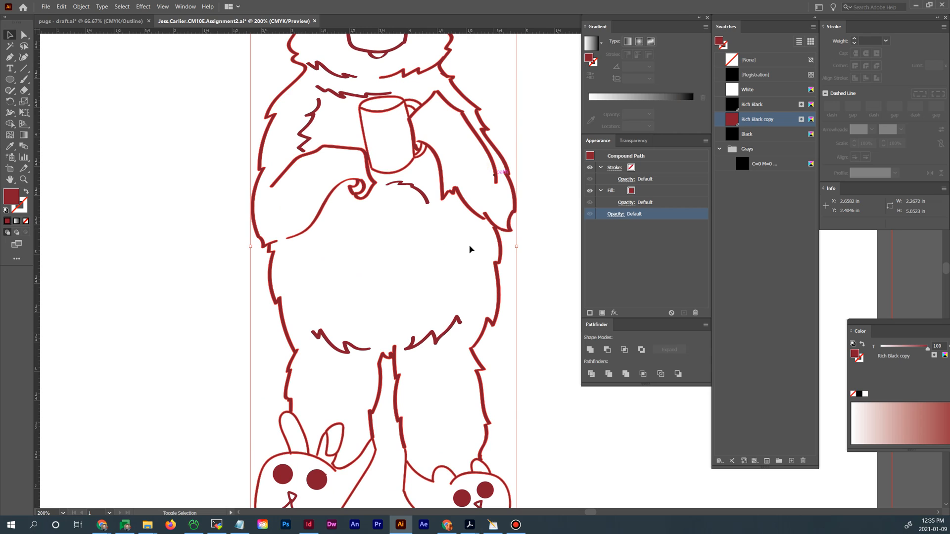
pyautogui.keyDown('shift'); pyautogui.click(413, 187); pyautogui.keyUp('shift')
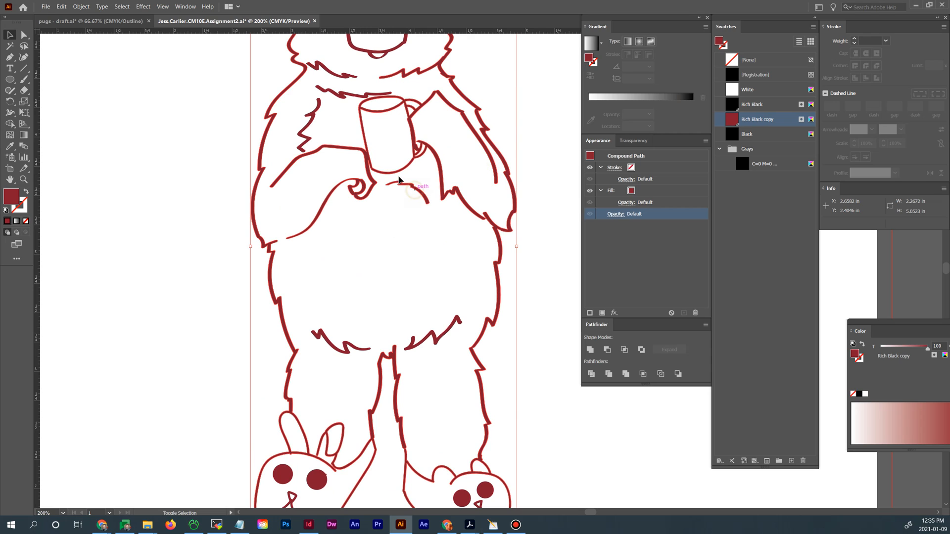
pyautogui.keyDown('shift'); pyautogui.click(309, 123); pyautogui.keyUp('shift')
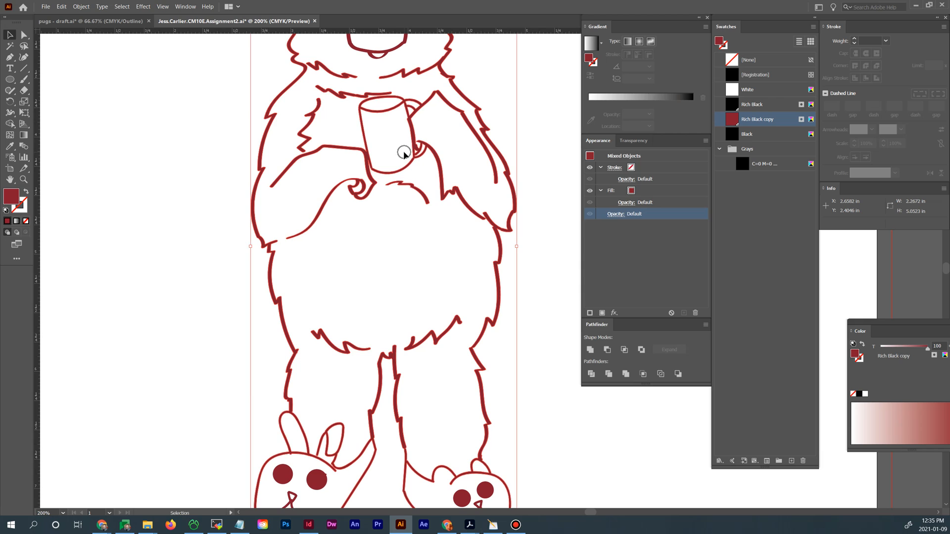
pyautogui.hotkey('ctrl', 'g')
pyautogui.click(522, 179)
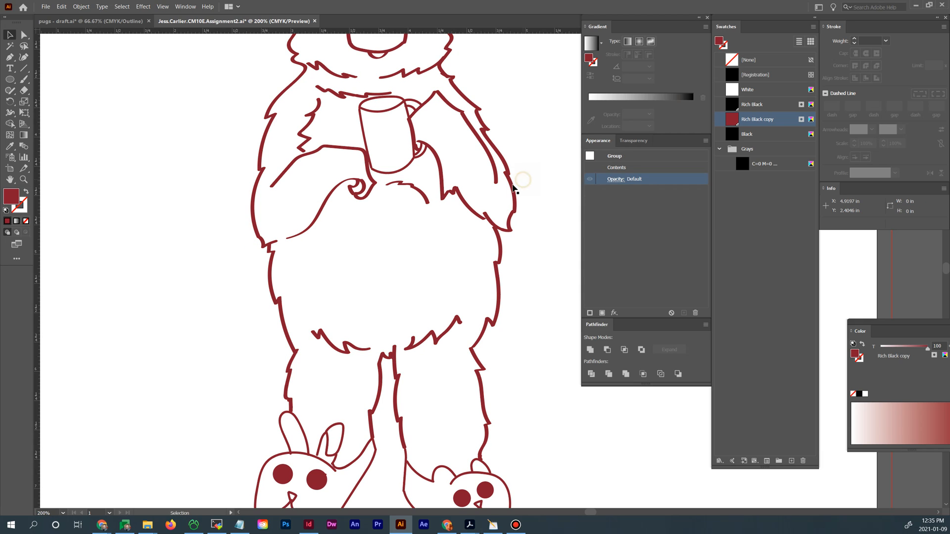
pyautogui.click(512, 185)
pyautogui.hotkey('shift', 'ctrl', 'g')
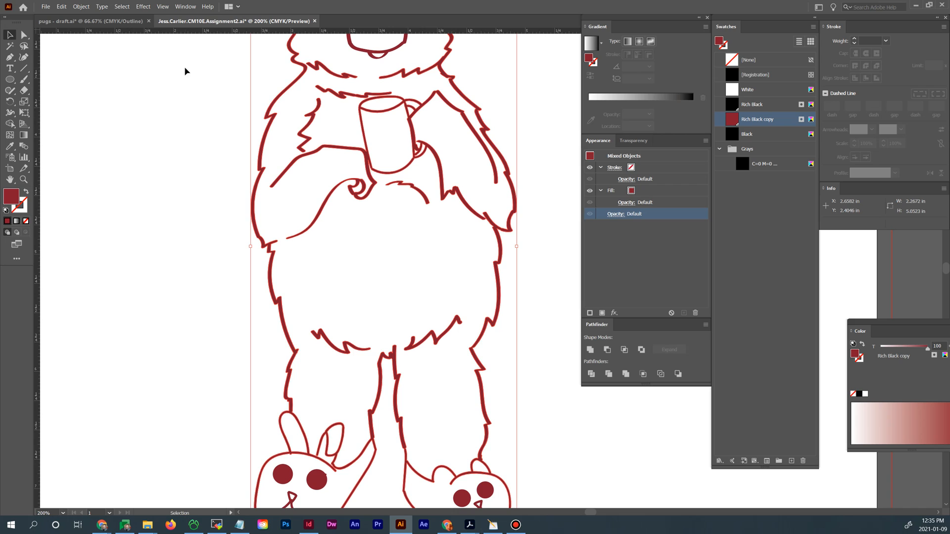
# Make all the selected bear linework pieces into one compound path and check that it selects as a single object
pyautogui.click(81, 6)
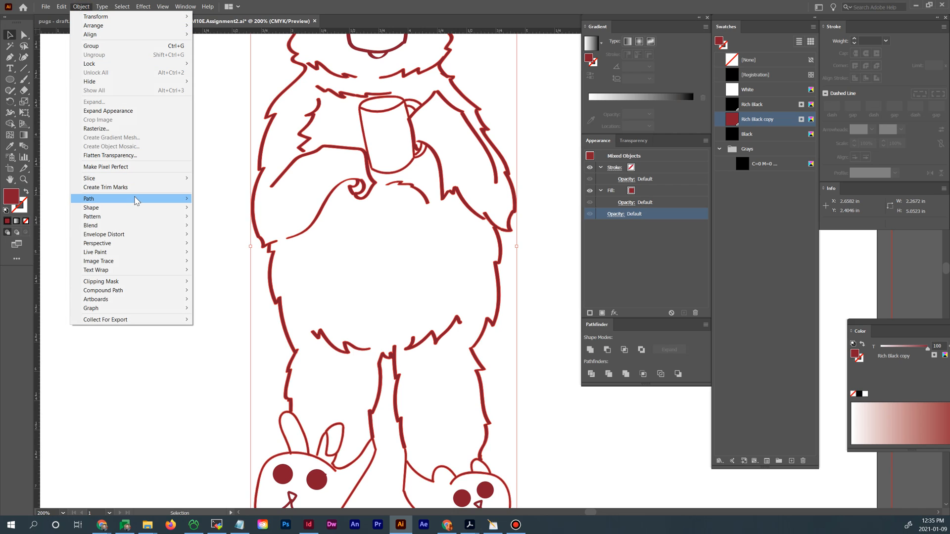
pyautogui.moveTo(153, 209)
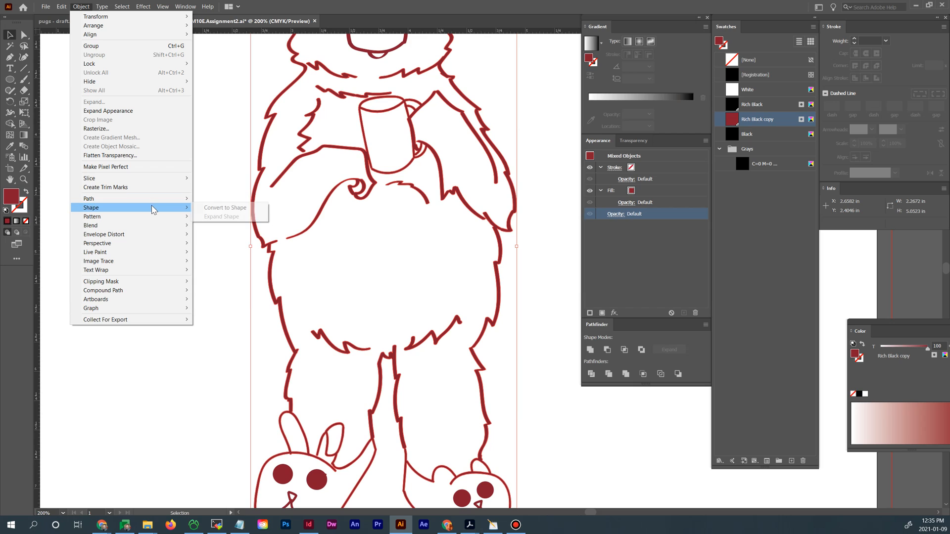
pyautogui.moveTo(154, 291)
pyautogui.click(219, 291)
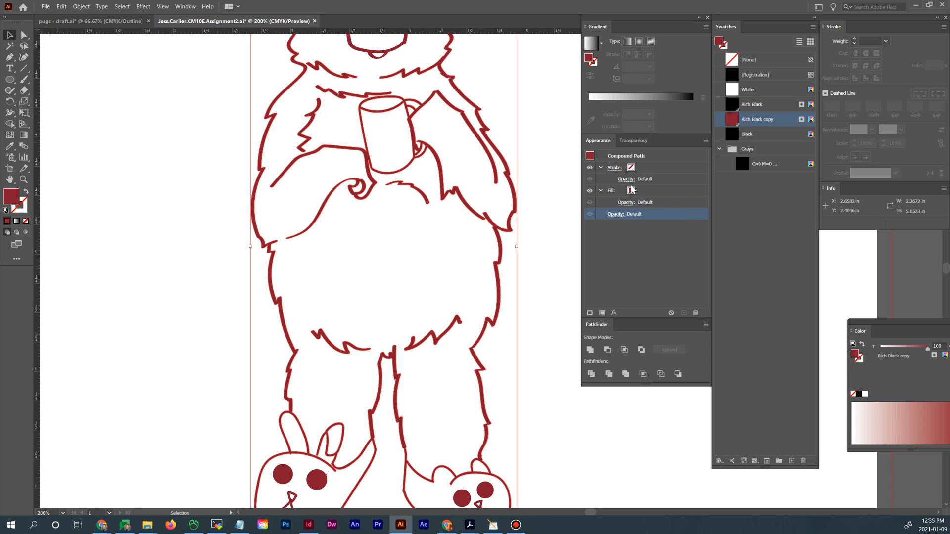
pyautogui.click(553, 260)
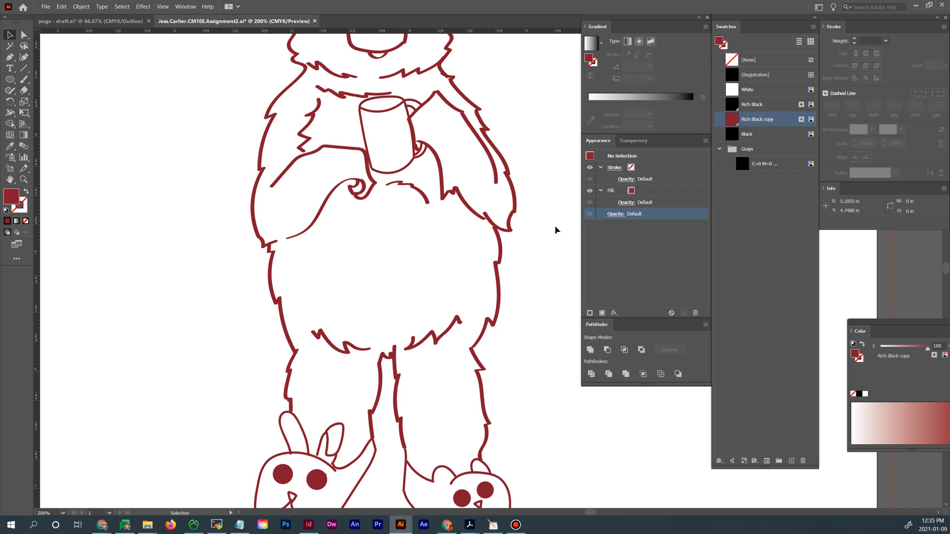
pyautogui.click(511, 227)
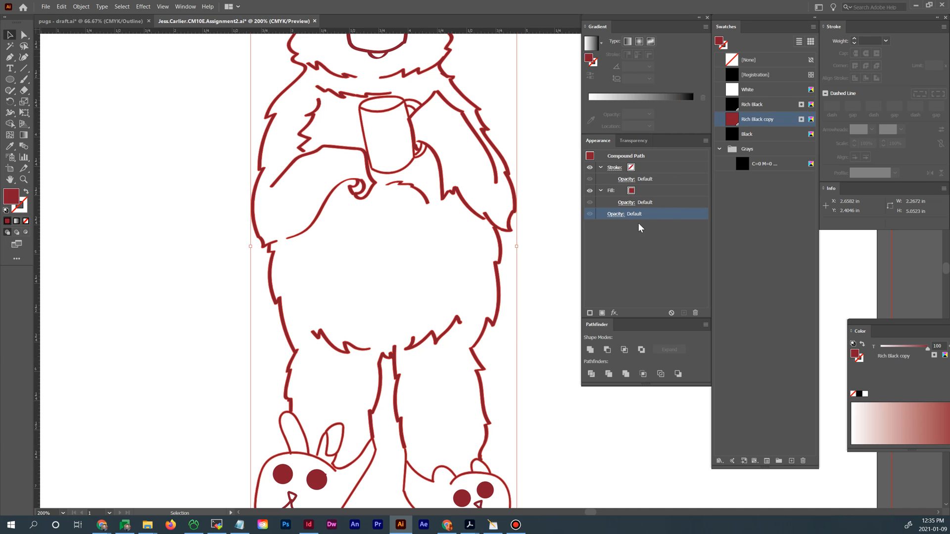
pyautogui.click(564, 242)
# Create a CMYK spot swatch of C 29, M 100, Y 64, K 0 and name it "red"
pyautogui.click(812, 27)
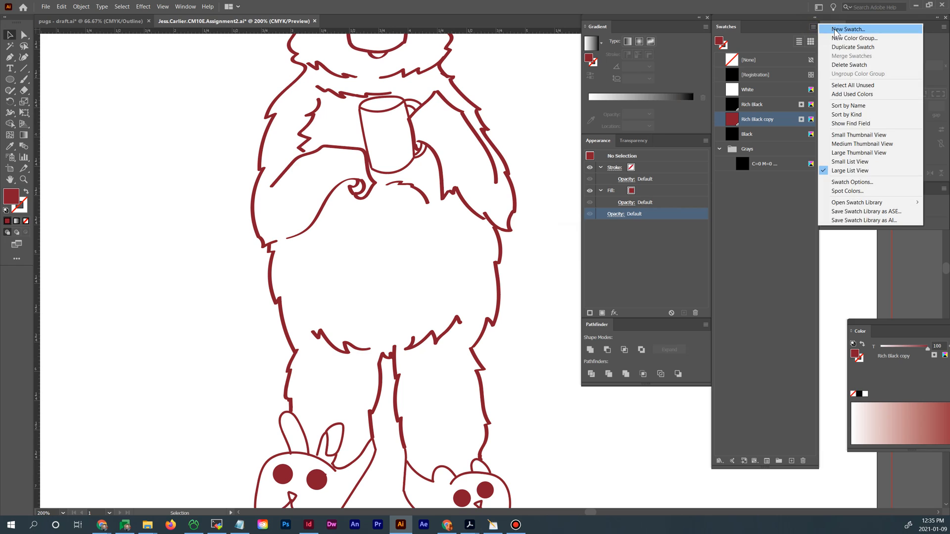
pyautogui.click(838, 29)
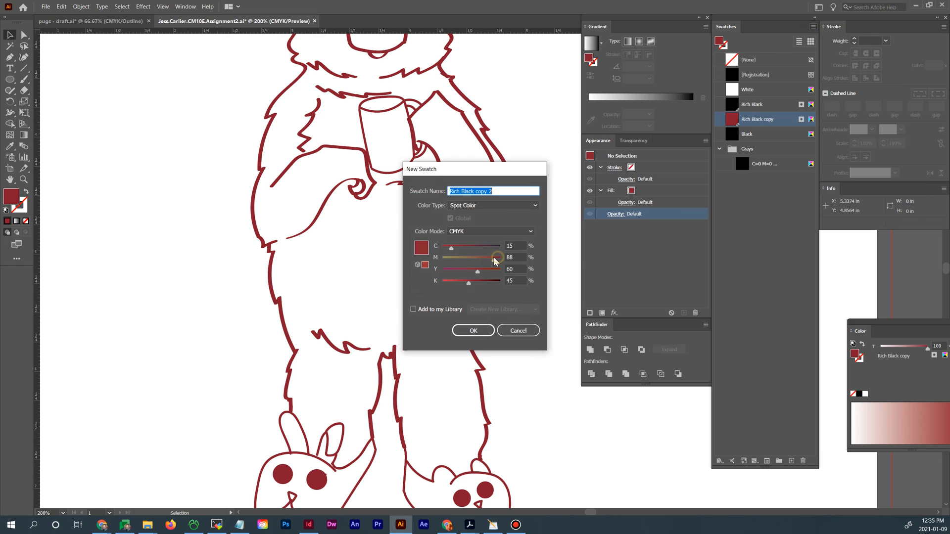
pyautogui.moveTo(494, 257); pyautogui.dragTo(530, 251)
pyautogui.moveTo(469, 282); pyautogui.dragTo(442, 281)
pyautogui.click(487, 330)
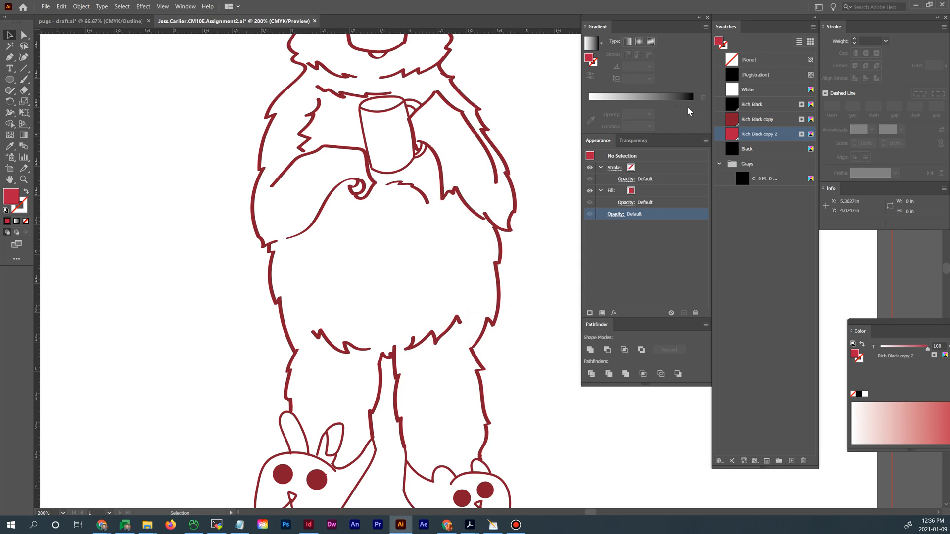
pyautogui.doubleClick(770, 134)
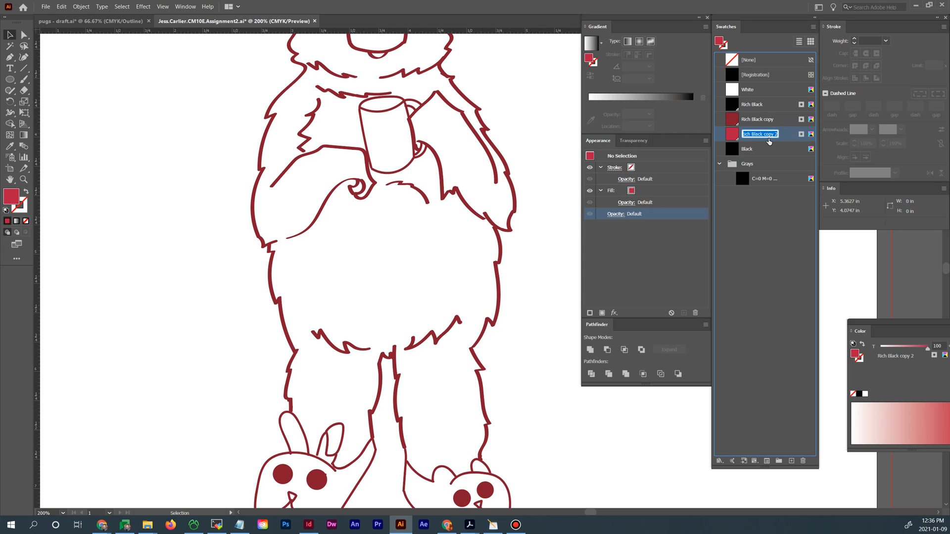
pyautogui.press('Return')
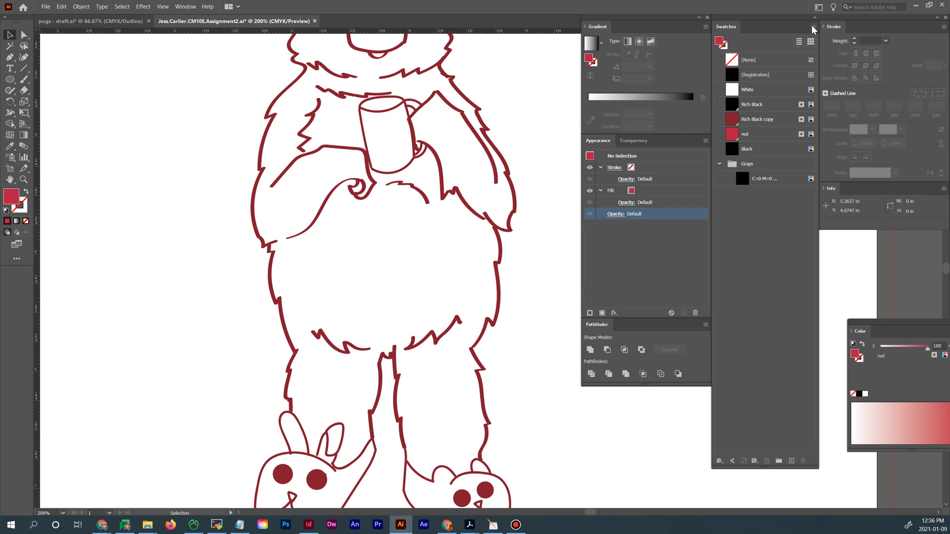
# Create a CMYK spot swatch named "orange" with C 0, M 56, Y 100, K 0
pyautogui.click(813, 26)
pyautogui.click(832, 30)
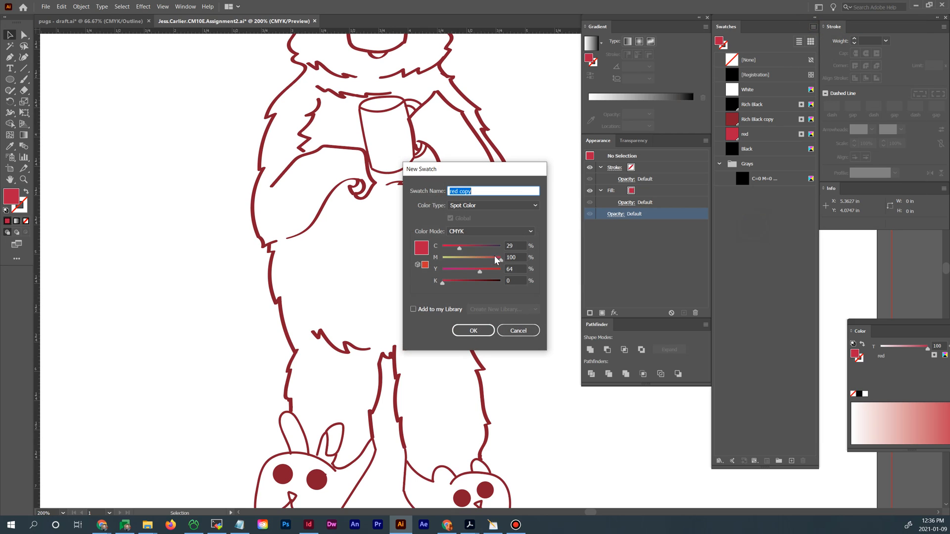
pyautogui.moveTo(499, 260); pyautogui.dragTo(435, 250)
pyautogui.moveTo(494, 270); pyautogui.dragTo(500, 271)
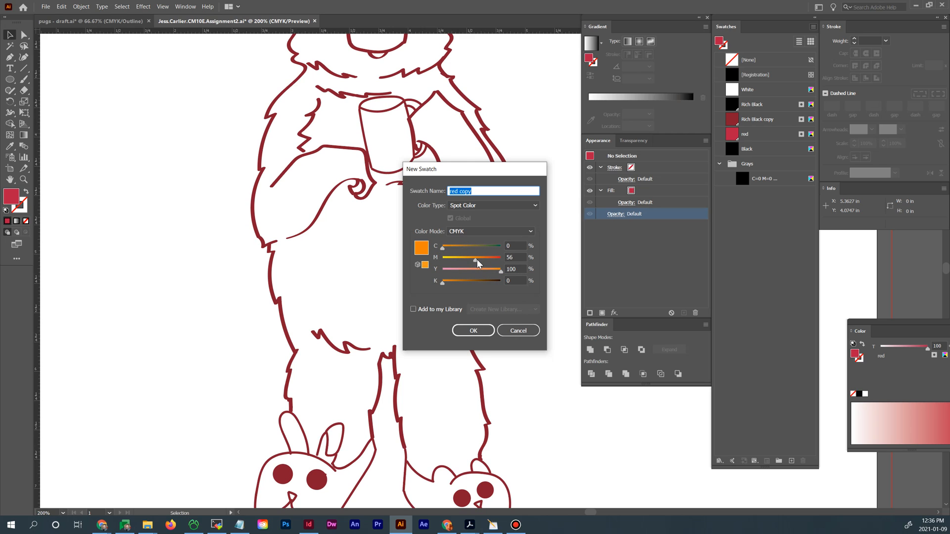
pyautogui.write('orange')
pyautogui.press('Return')
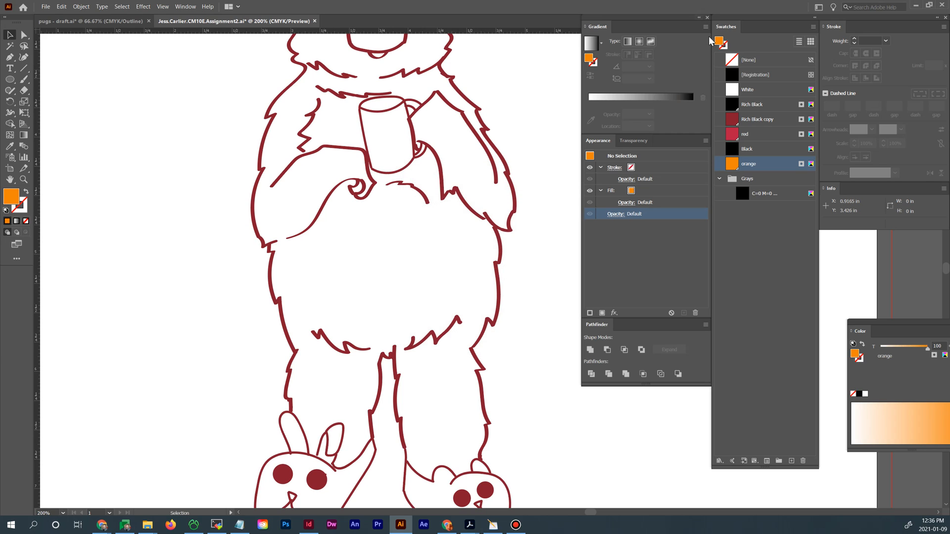
# Start another new CMYK spot swatch based on the orange one
pyautogui.click(813, 27)
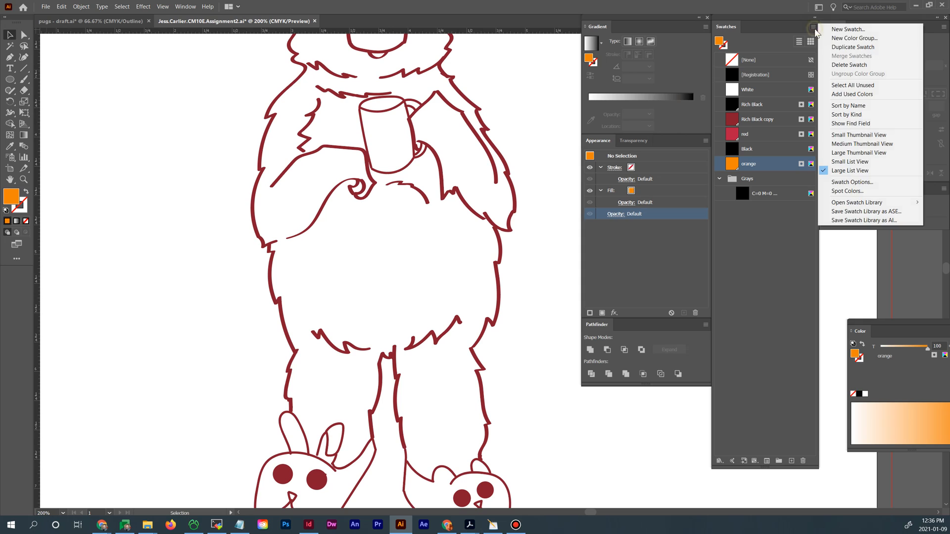
pyautogui.click(841, 29)
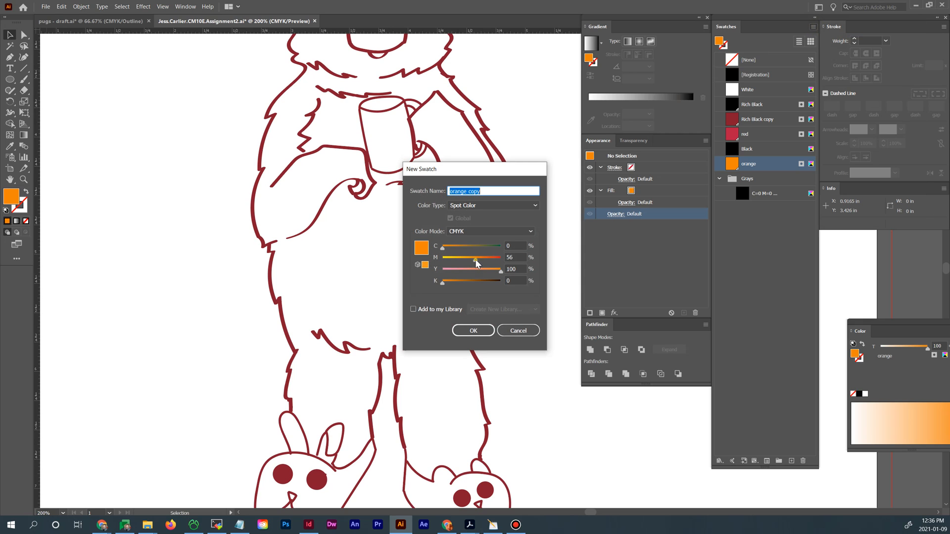